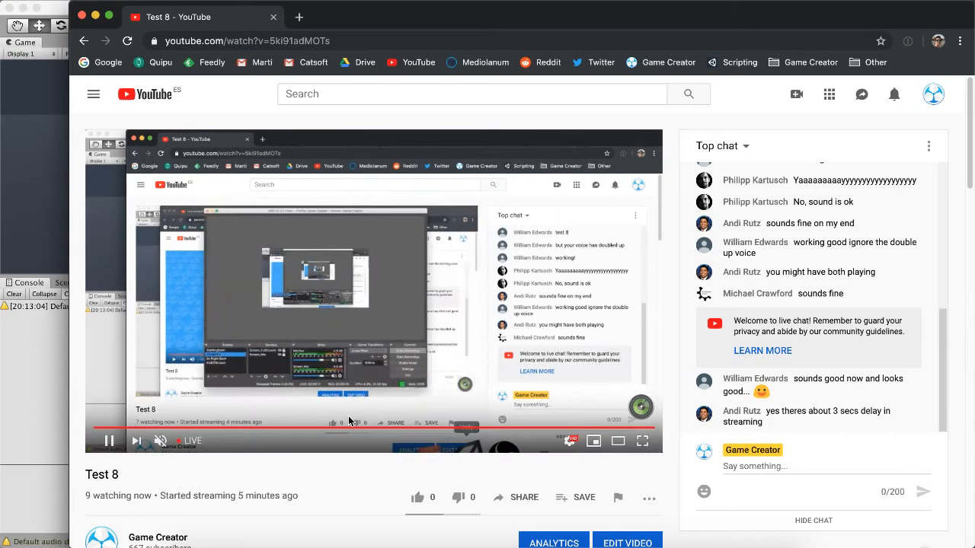
# - Switch to the Unity editor, play the SceneTPS scene and make the Game view taller
pyautogui.click(657, 539)
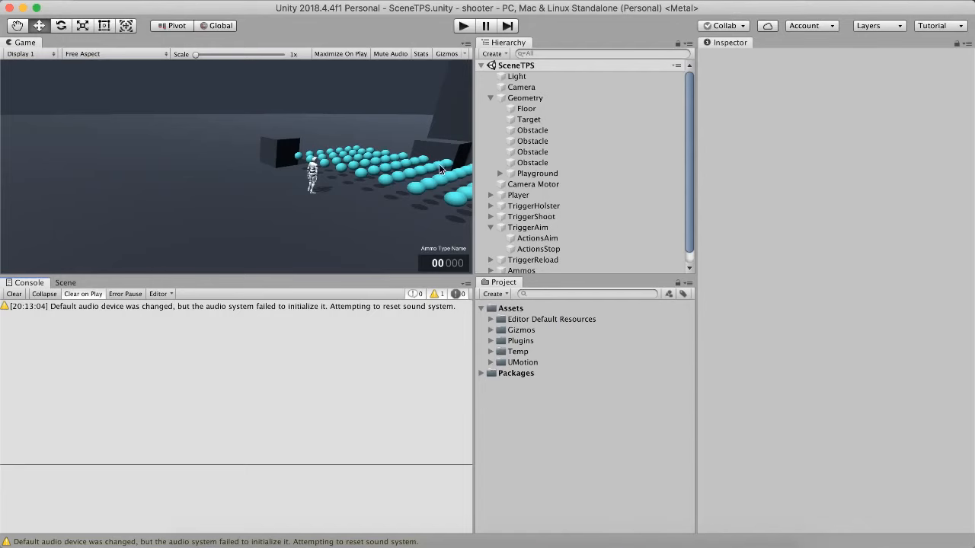
pyautogui.click(491, 99)
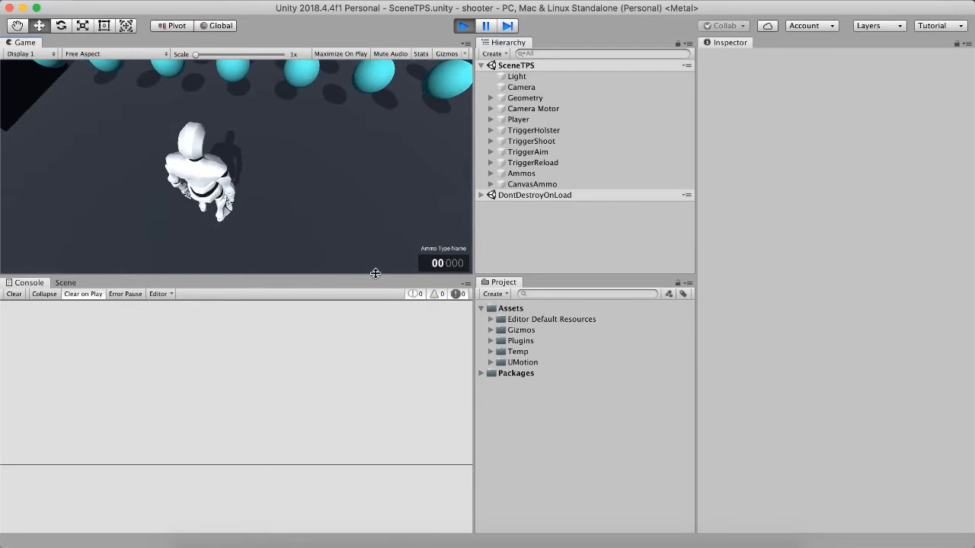
pyautogui.moveTo(374, 276); pyautogui.dragTo(386, 430)
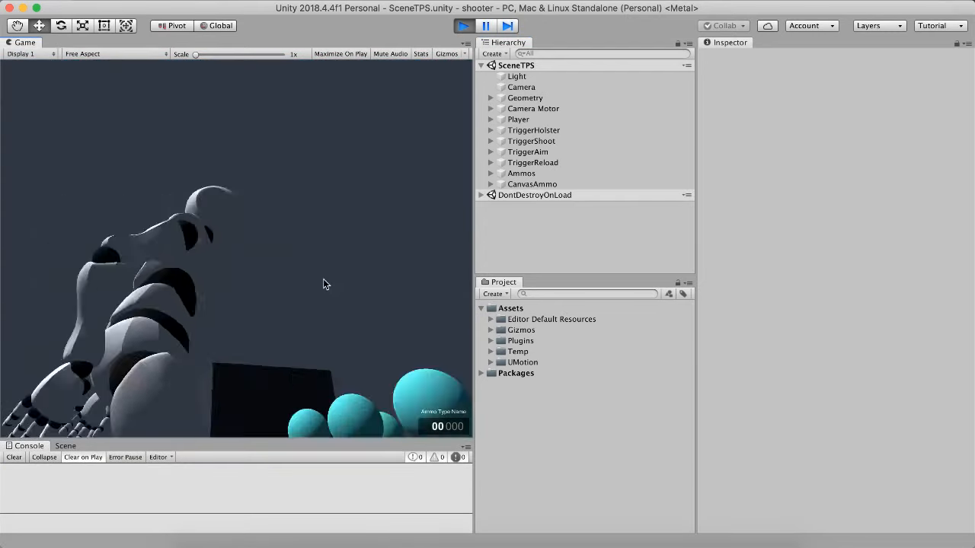
# - Run the character around the playing scene and draw the revolver
pyautogui.press('s')
pyautogui.press('d')
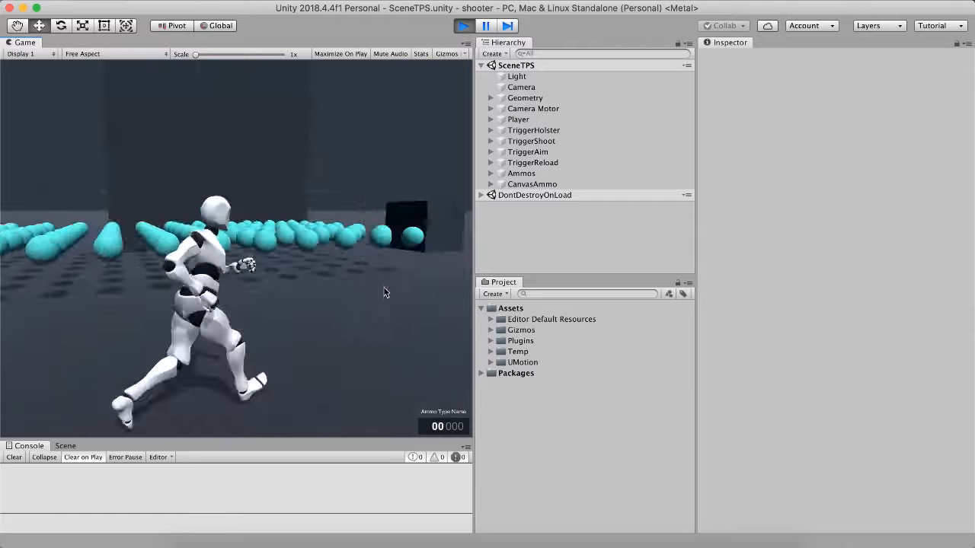
pyautogui.press('s')
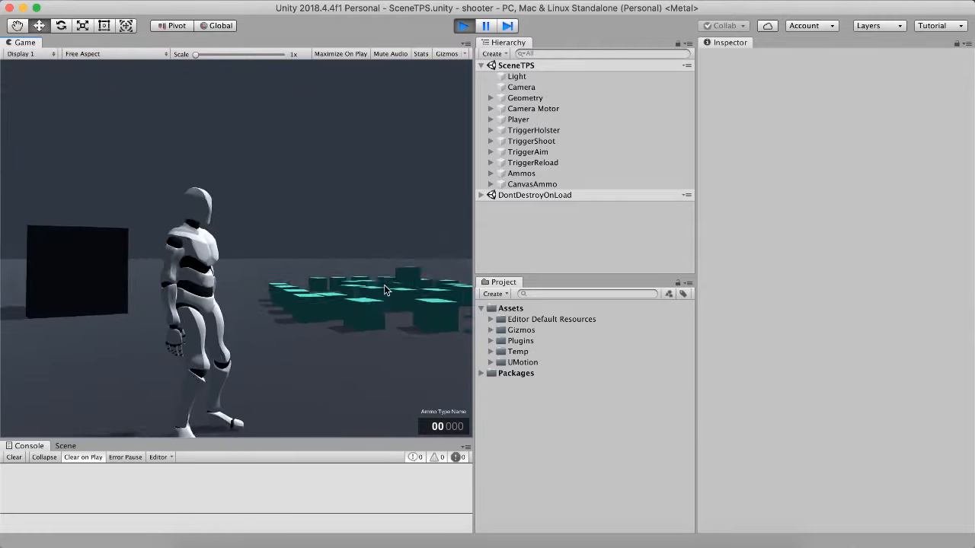
pyautogui.press('1')
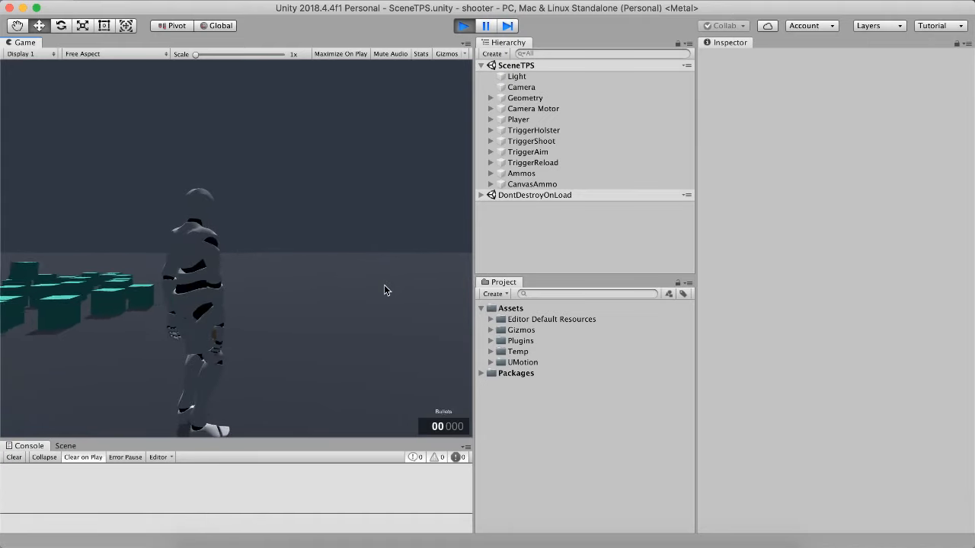
# - Walk the armed character around in several directions to test the movement with the revolver drawn
pyautogui.press('w')
pyautogui.press('d')
pyautogui.press('s')
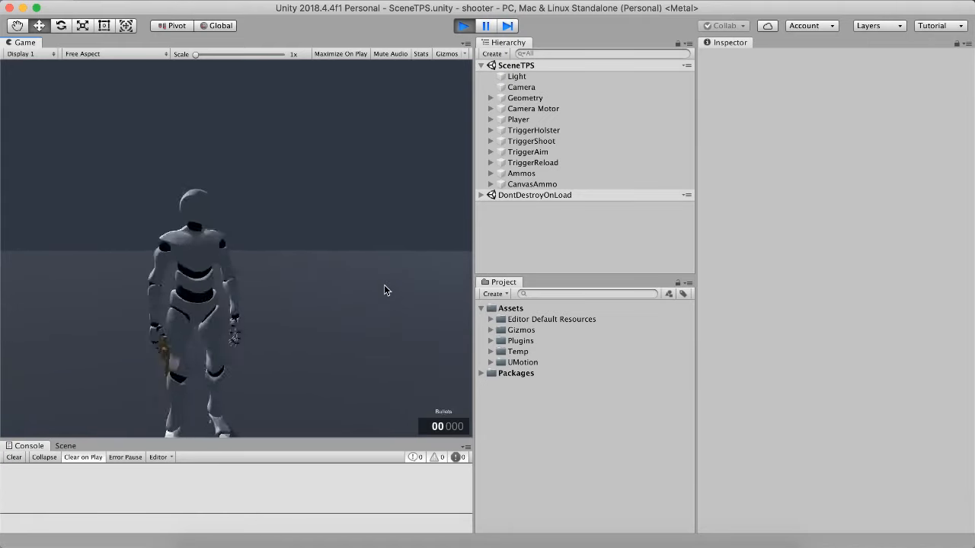
pyautogui.press('d')
pyautogui.press('w')
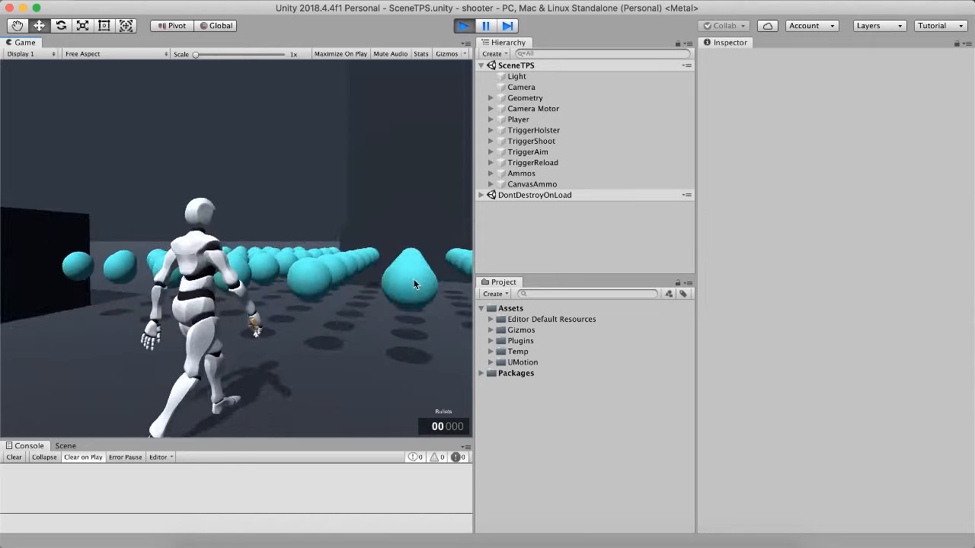
# - Open the Conditions object of TriggerHolster and examine its Character Player IsUnarmed condition
pyautogui.click(571, 129)
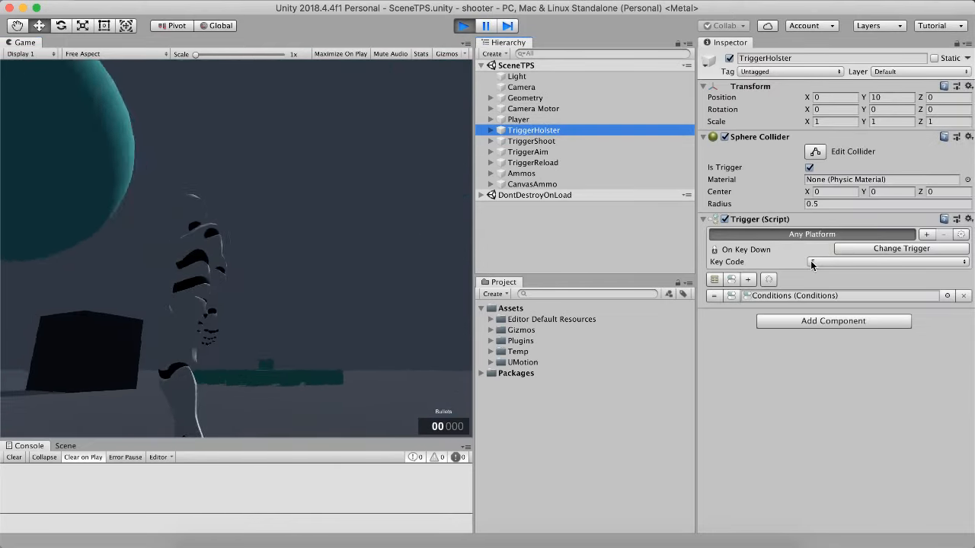
pyautogui.doubleClick(791, 295)
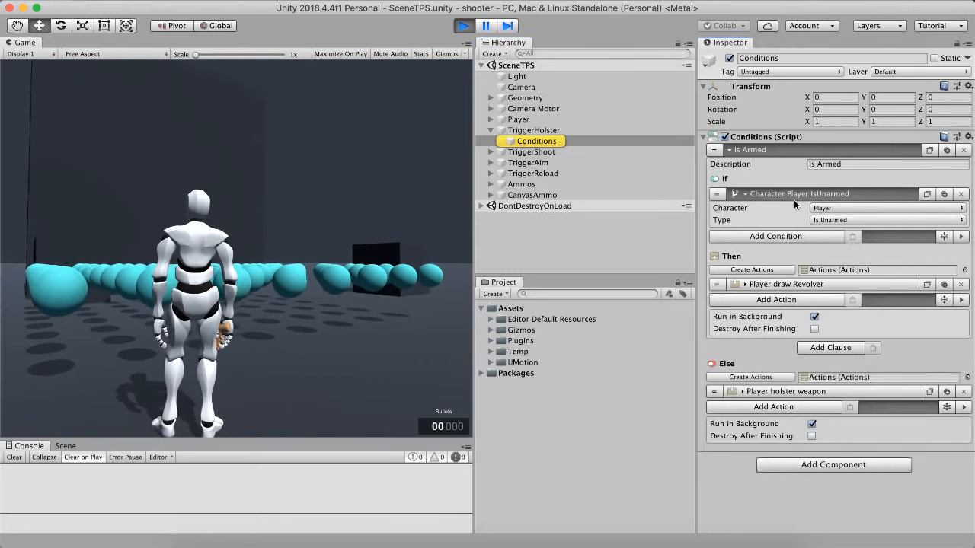
pyautogui.click(791, 195)
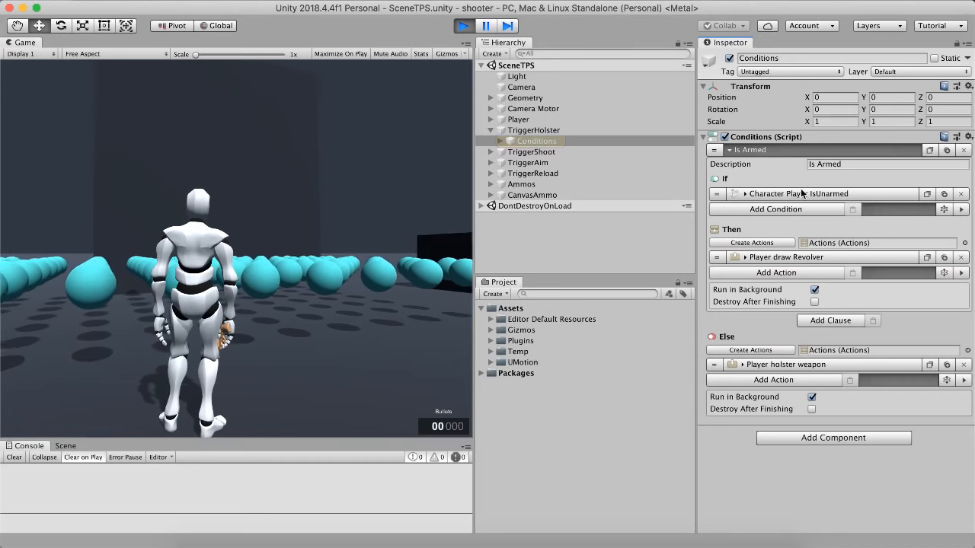
# - Examine the Player draw Revolver action and locate its Revolver weapon asset in the project
pyautogui.click(786, 256)
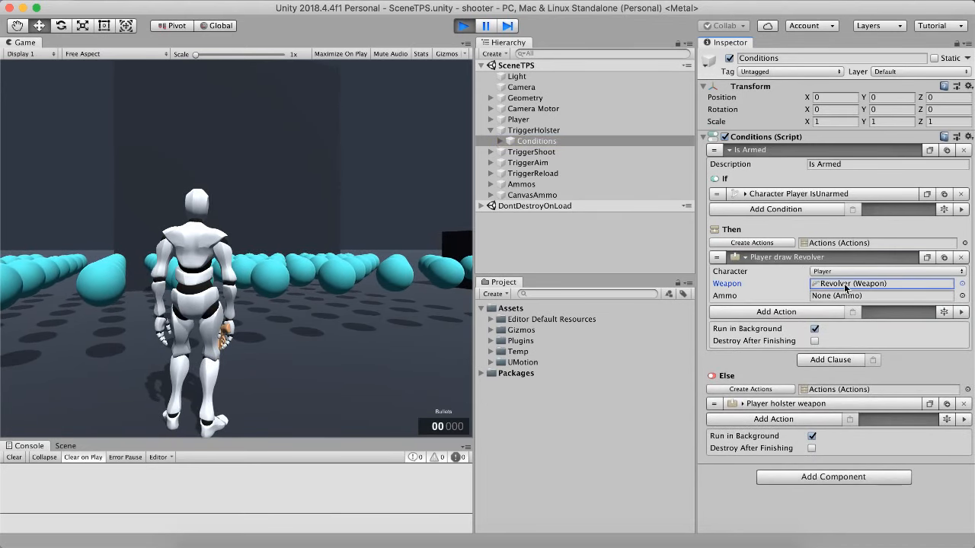
pyautogui.click(844, 288)
pyautogui.scroll(-4, 596, 396)
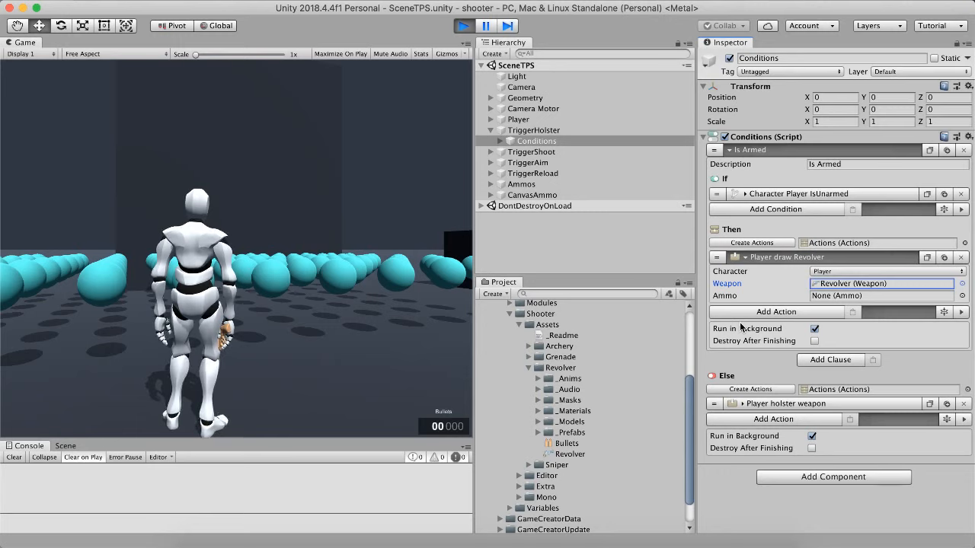
pyautogui.click(824, 259)
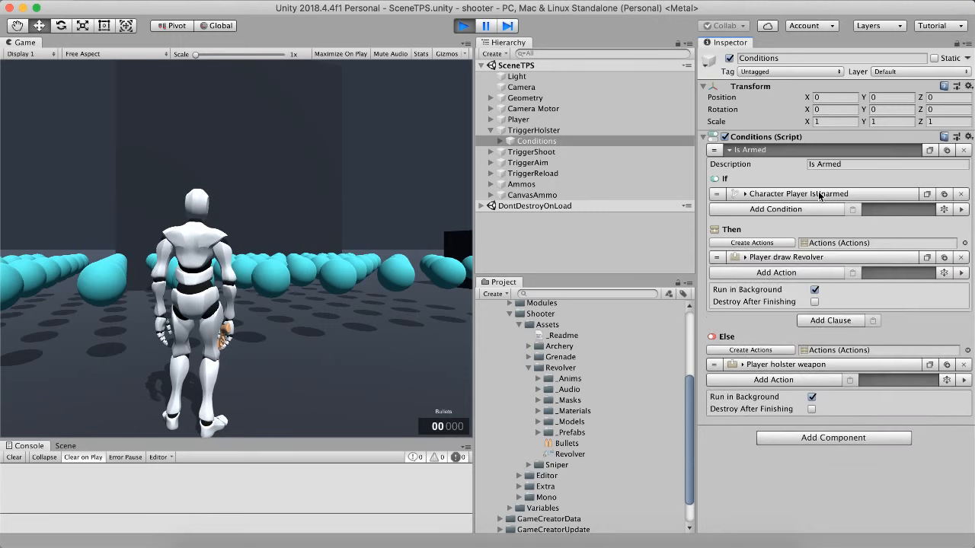
# - Collapse the Is Armed clause and examine the Player holster weapon action in the Else branch
pyautogui.click(819, 152)
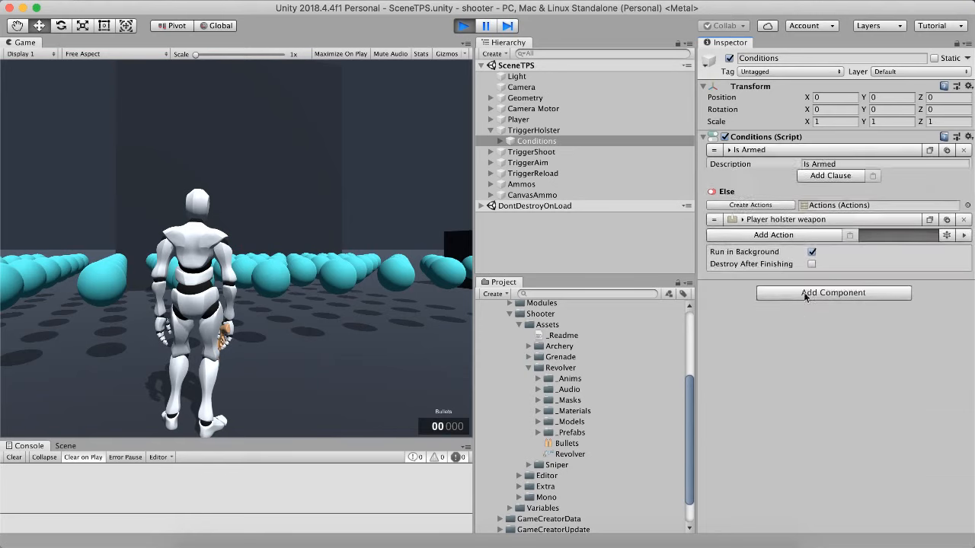
pyautogui.click(823, 211)
pyautogui.click(824, 210)
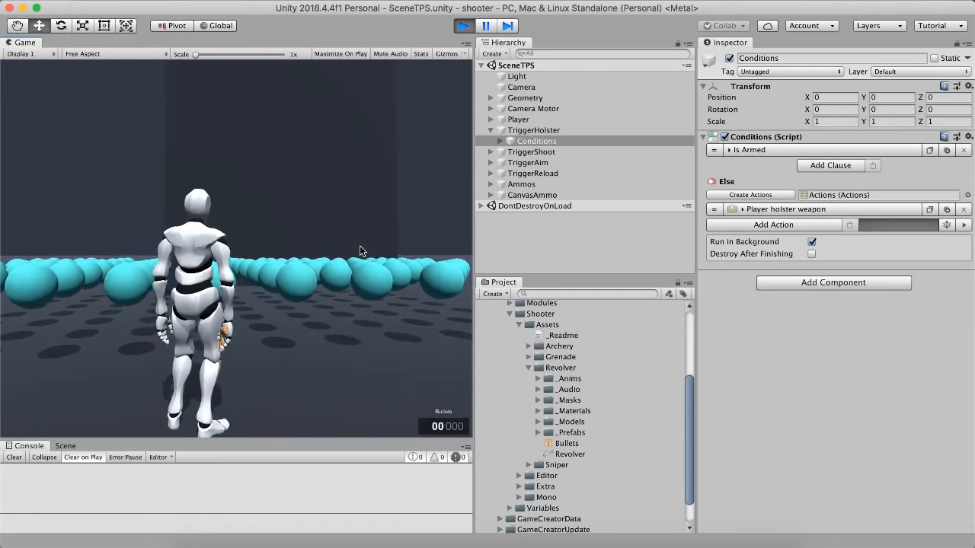
# - Test the revolver's aiming and run the character around the scene to collect bullets
pyautogui.press('s')
pyautogui.rightClick(360, 248)
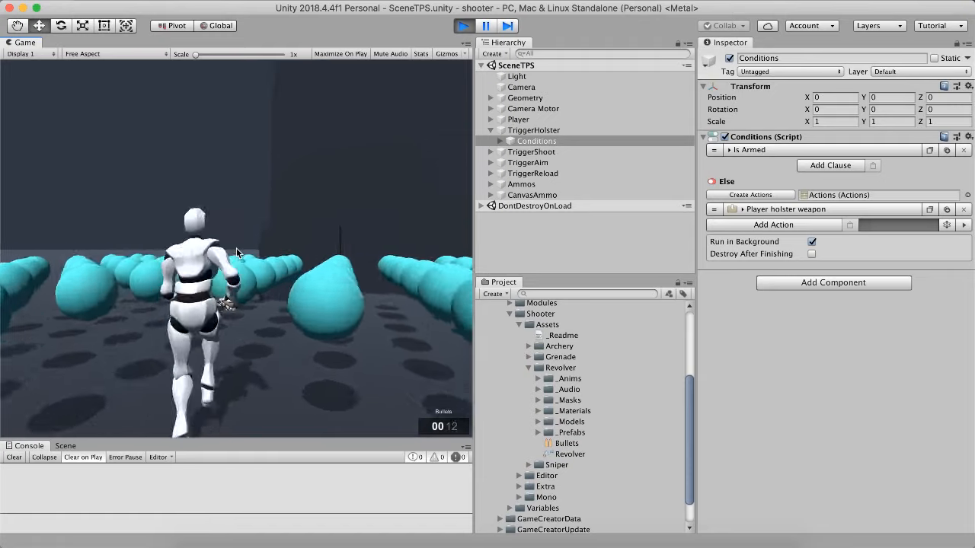
pyautogui.press('s')
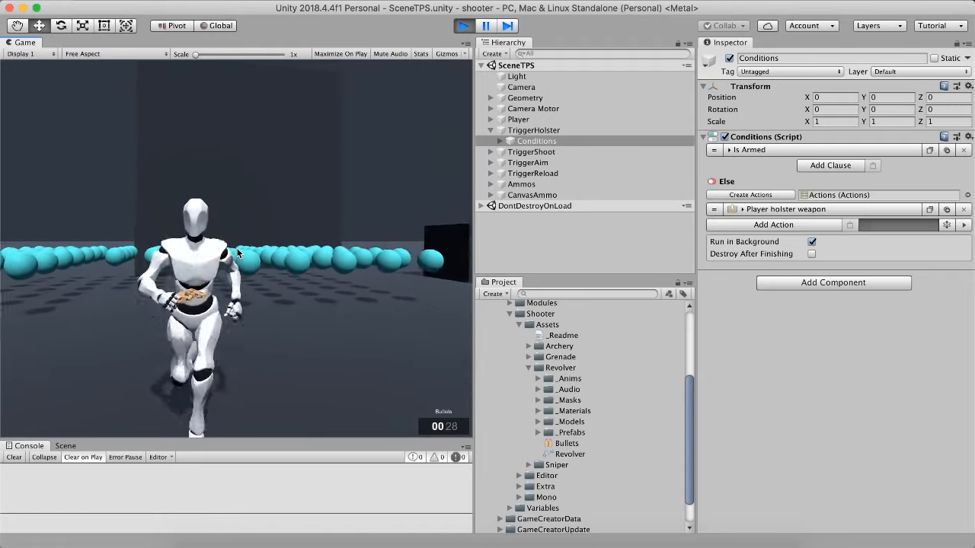
# - Aim the loaded revolver while walking forward and fire four shots
pyautogui.rightClick(236, 253)
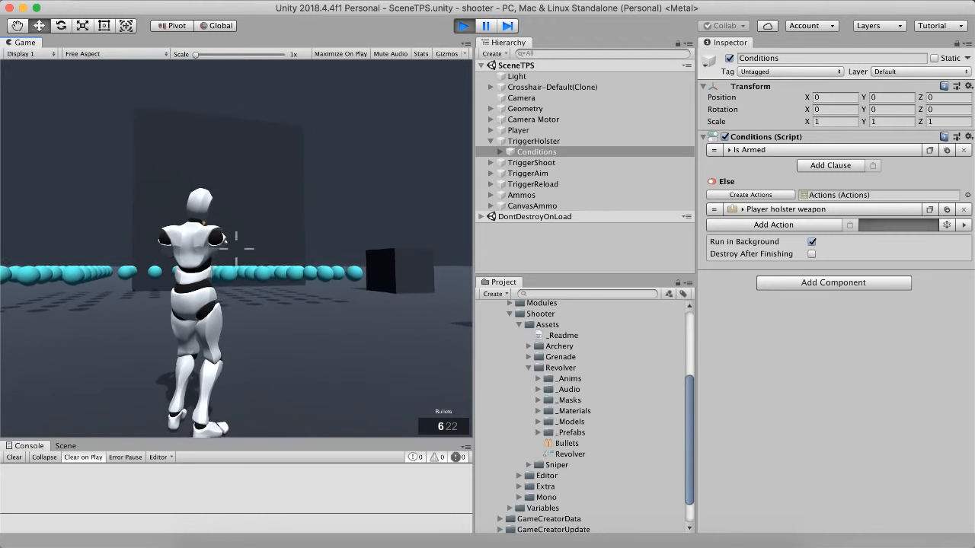
pyautogui.press('w')
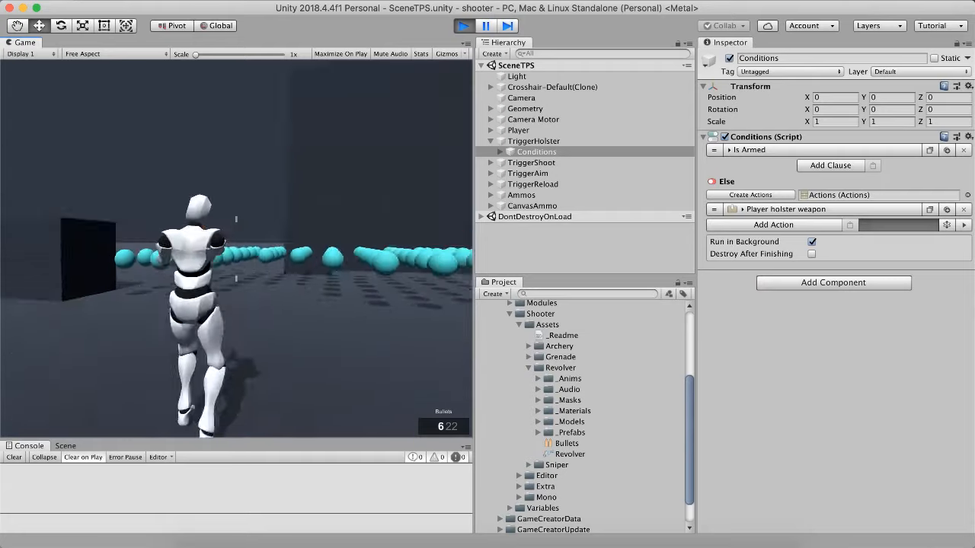
pyautogui.press('w')
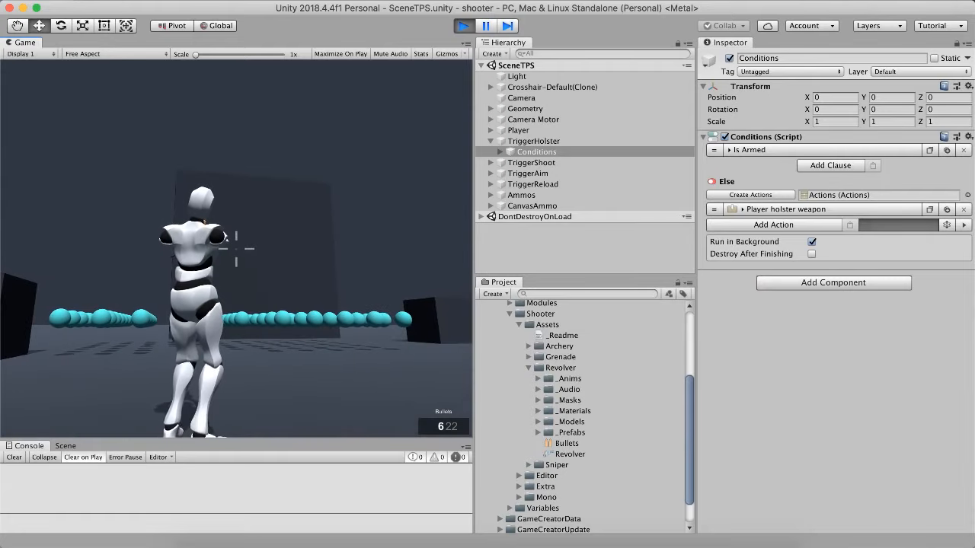
pyautogui.click(236, 248)
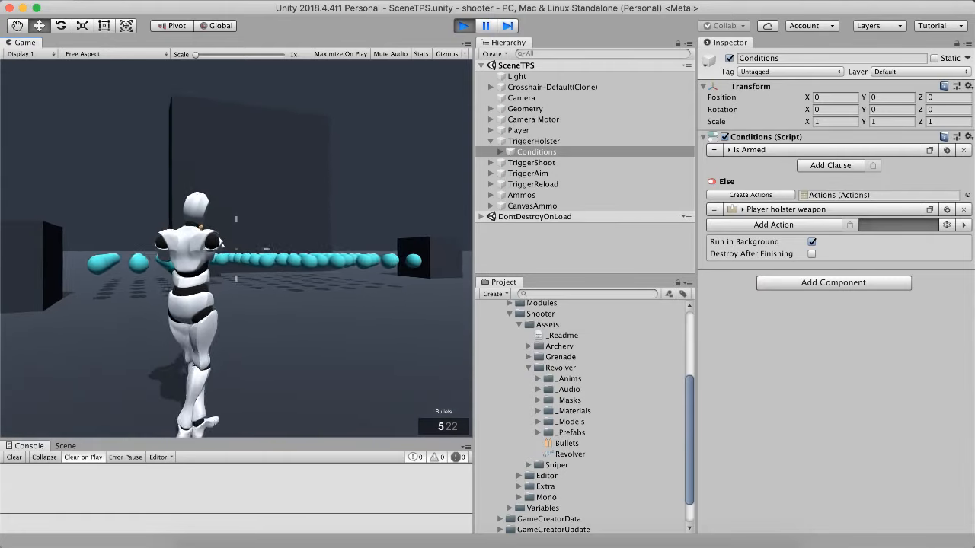
pyautogui.click(236, 247)
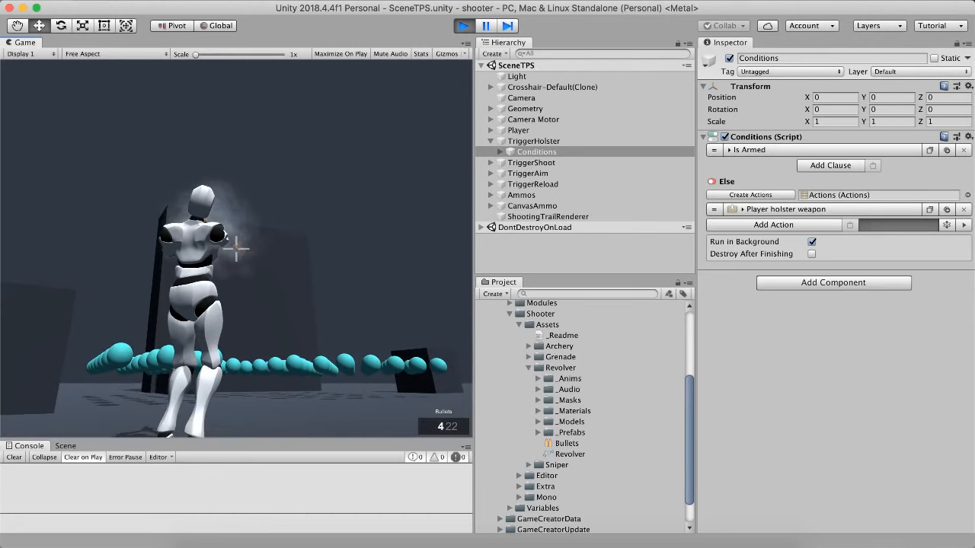
pyautogui.click(236, 248)
pyautogui.click(236, 247)
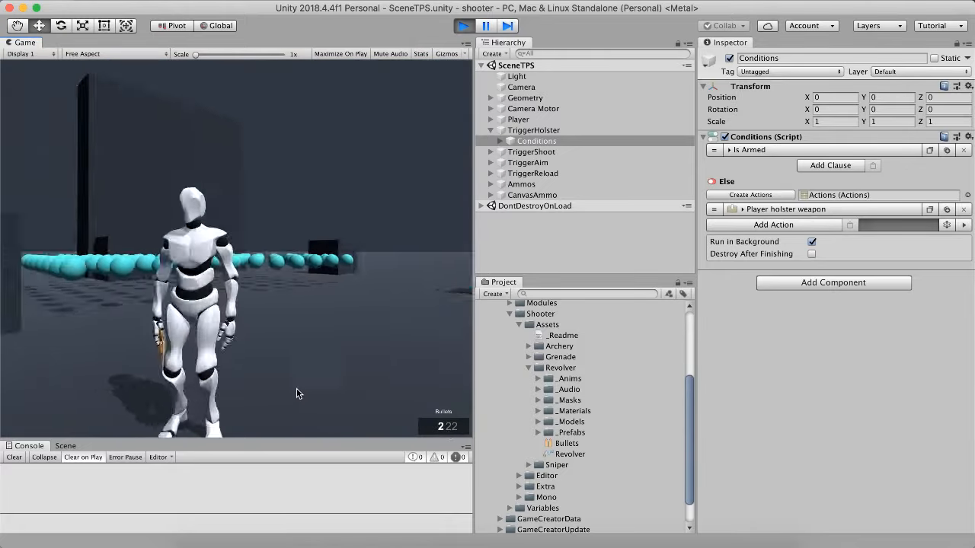
# - Aim again while moving sideways, fire the two remaining bullets and reload the revolver
pyautogui.press('d')
pyautogui.moveTo(276, 392); pyautogui.dragTo(226, 242, button='right')
pyautogui.click(226, 243)
pyautogui.click(226, 242)
pyautogui.press('d')
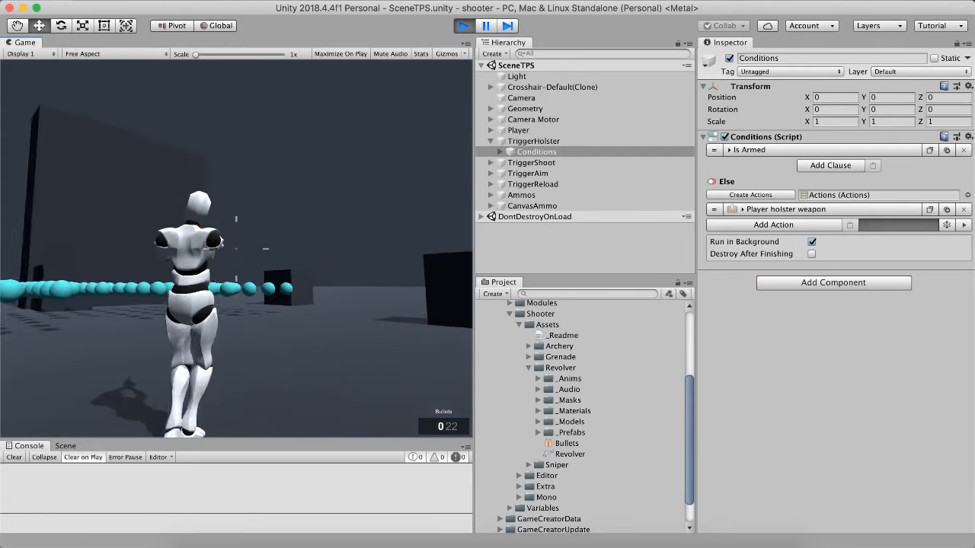
pyautogui.press('r')
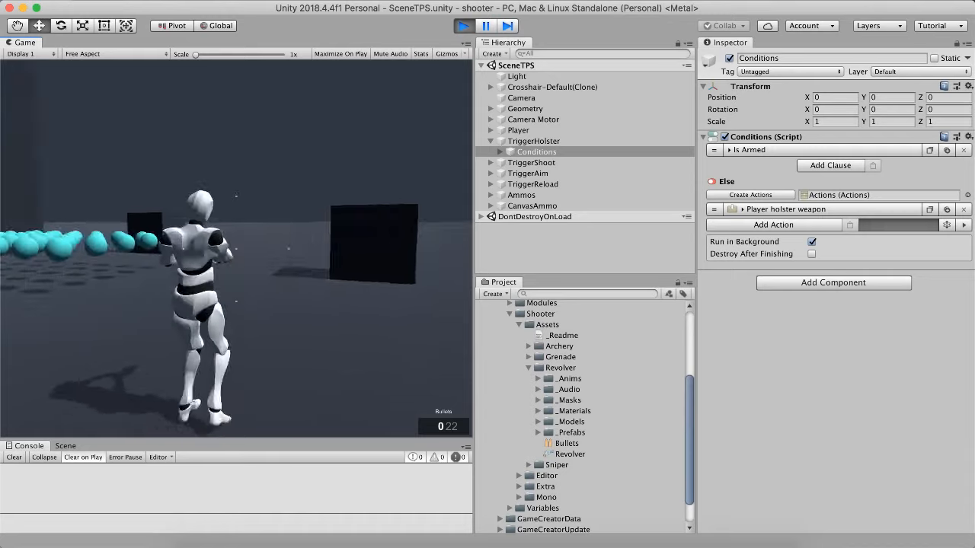
# - Run the character toward the green cubes and aim the revolver at them
pyautogui.press('a')
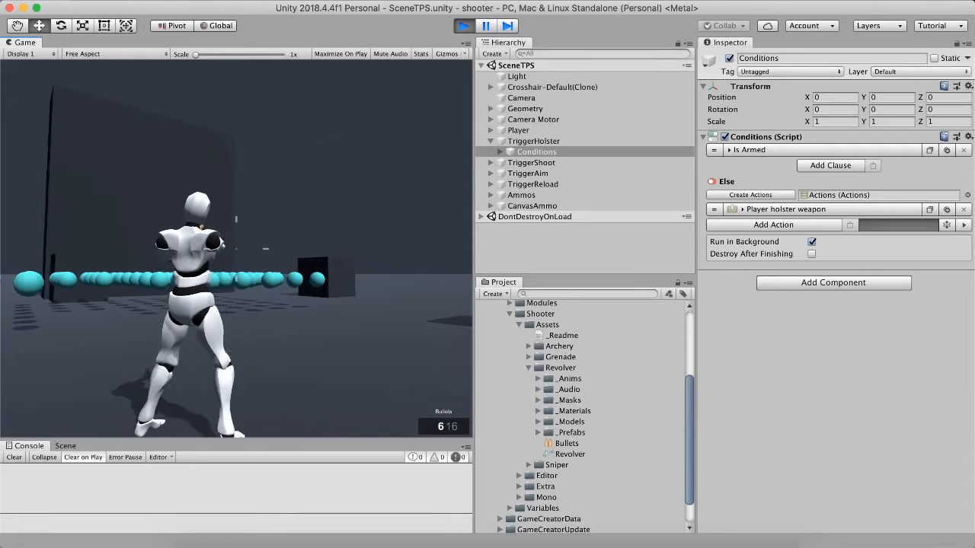
pyautogui.press('d')
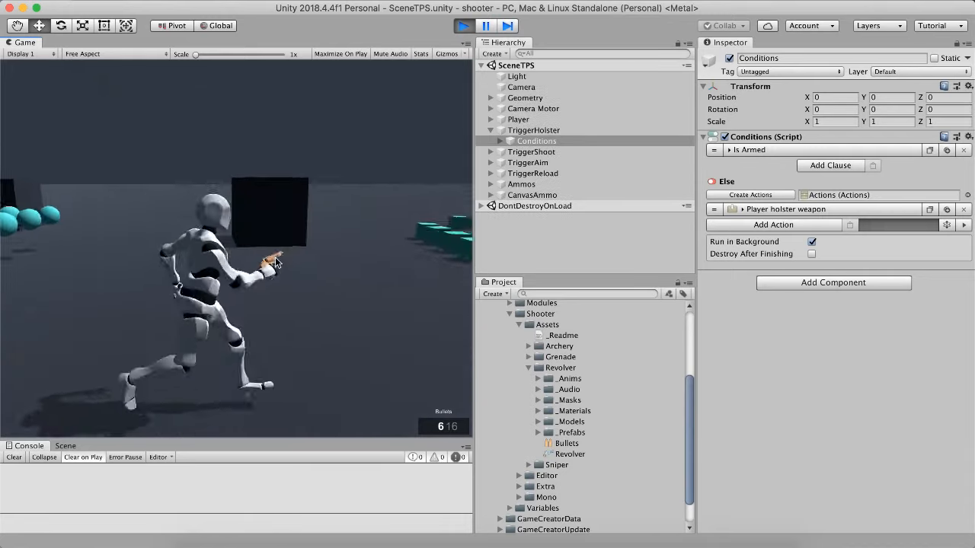
pyautogui.rightClick(256, 259)
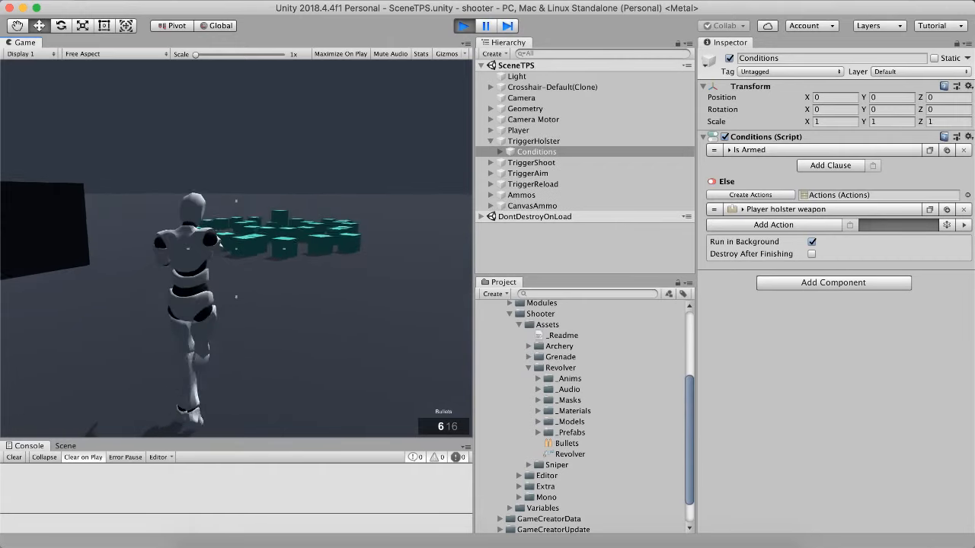
pyautogui.press('w')
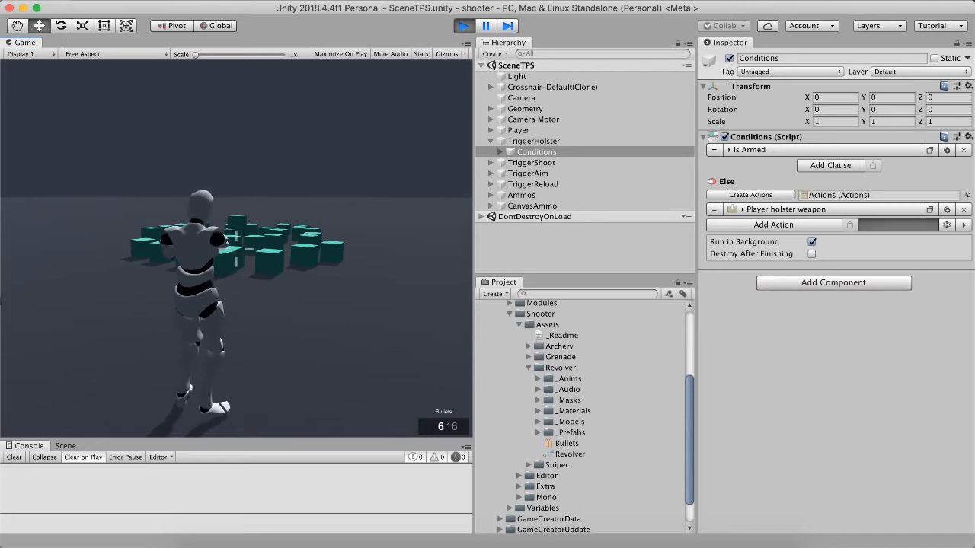
# - Fire all six loaded bullets at the green cubes and reload the revolver
pyautogui.click(236, 248)
pyautogui.click(236, 248)
pyautogui.click(236, 248)
pyautogui.click(236, 248)
pyautogui.click(236, 248)
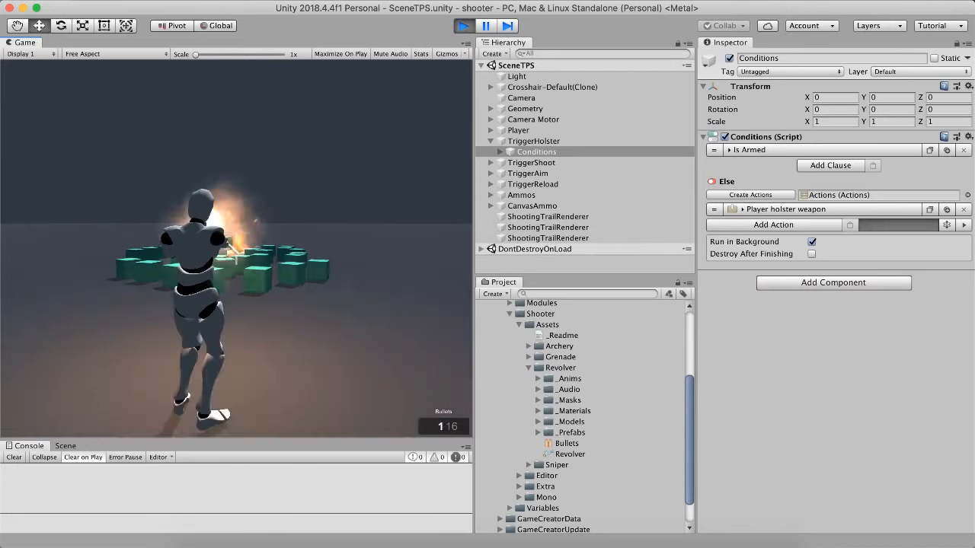
pyautogui.click(236, 248)
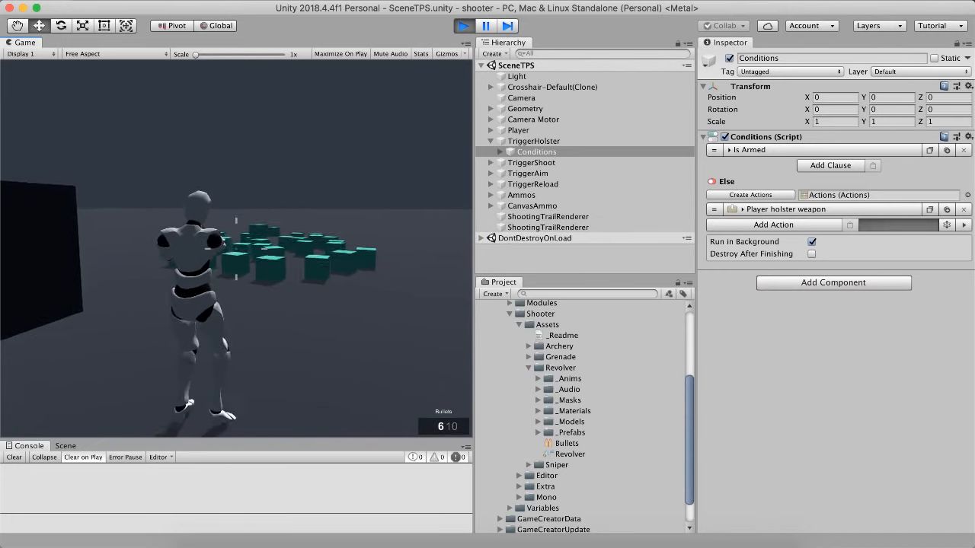
# - Fire another full cylinder of six bullets at the green cubes
pyautogui.click(236, 248)
pyautogui.click(236, 249)
pyautogui.click(236, 248)
pyautogui.click(236, 248)
pyautogui.click(236, 248)
pyautogui.click(236, 248)
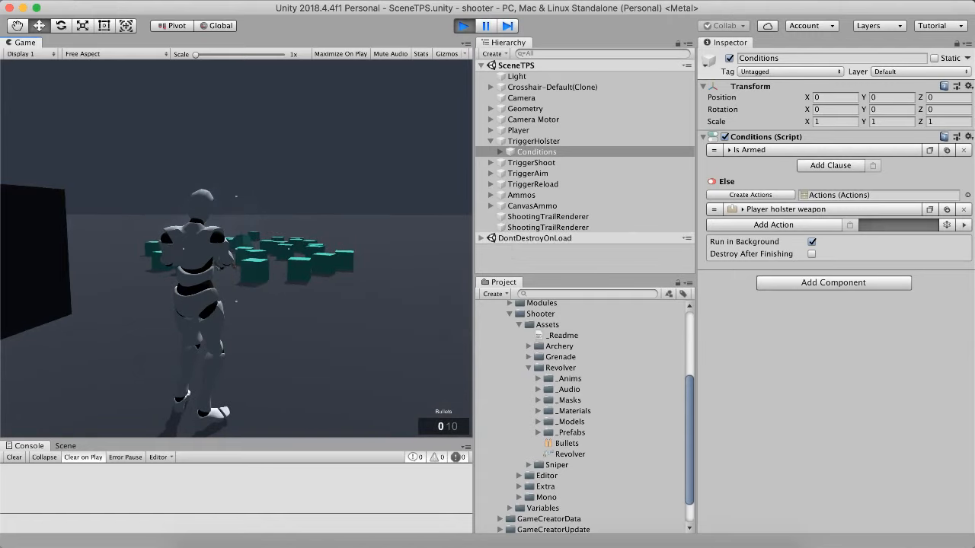
# - Move the character away from the cubes, and switch to the YouTube live stream in the browser
pyautogui.press('s')
pyautogui.press('d')
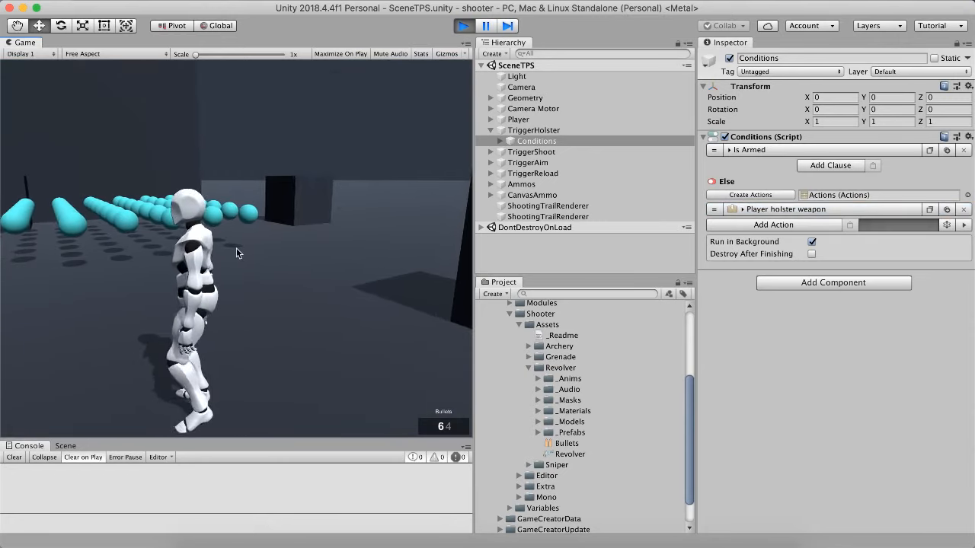
pyautogui.click(224, 534)
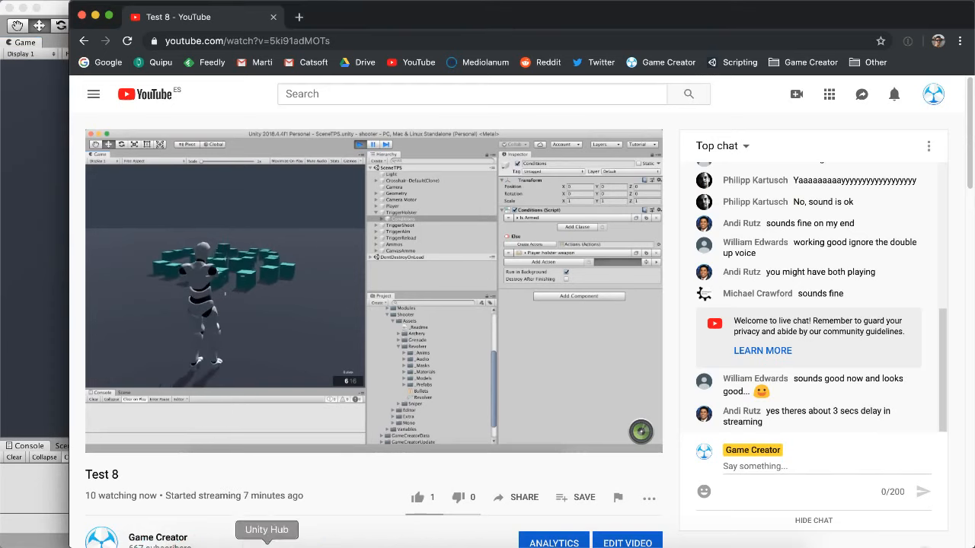
# - Post the message "Is everything fine?" in the live stream's chat
pyautogui.click(819, 457)
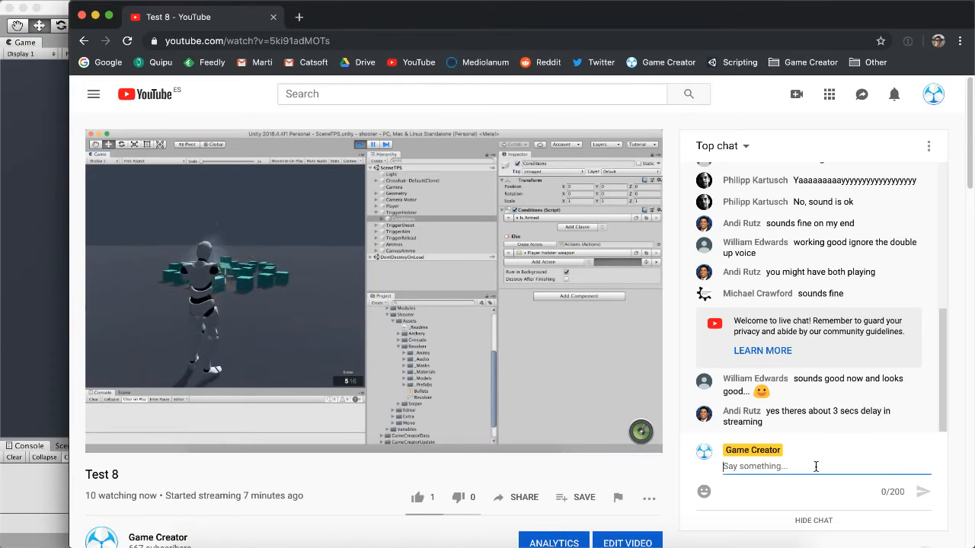
pyautogui.write('Is everything fine?')
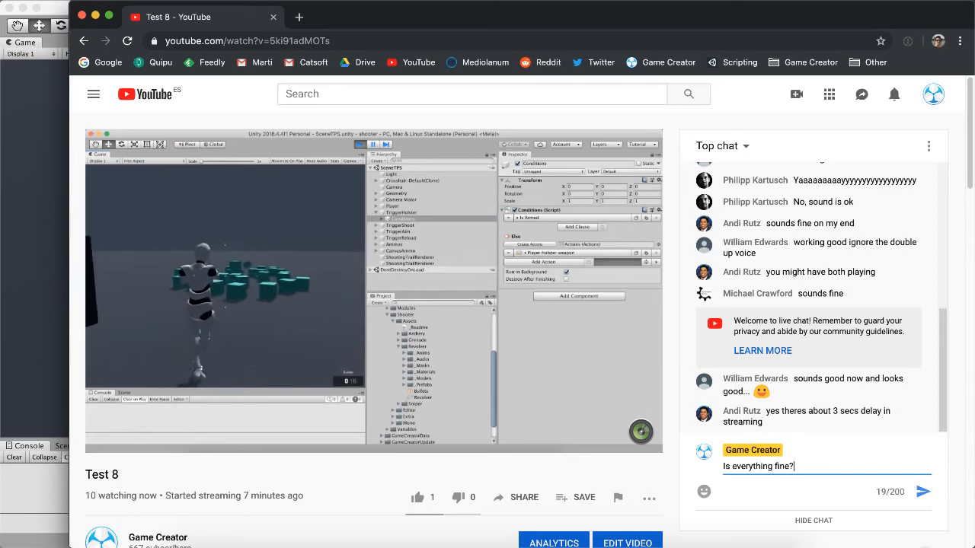
pyautogui.press('Return')
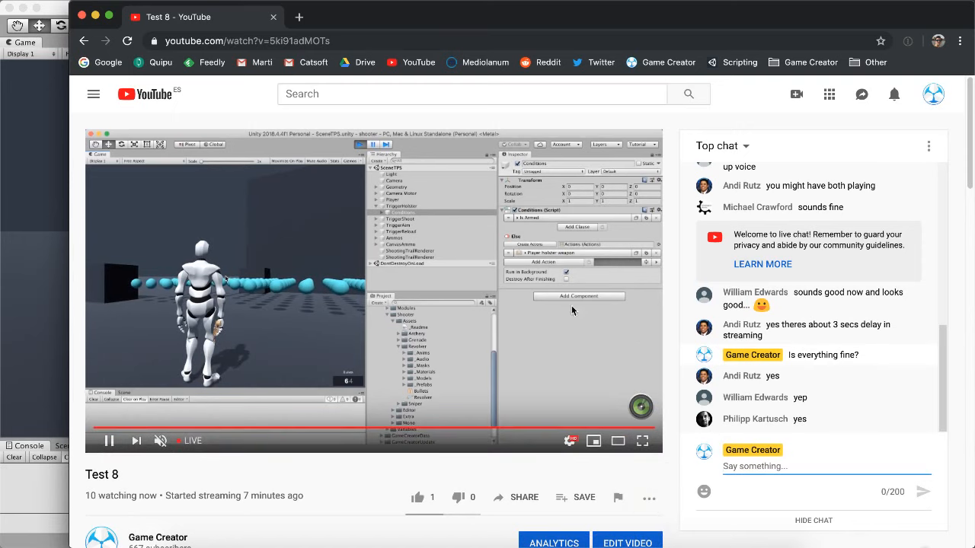
# - Switch back to Unity and run the unarmed character around the scene near the blue spheres
pyautogui.click(43, 487)
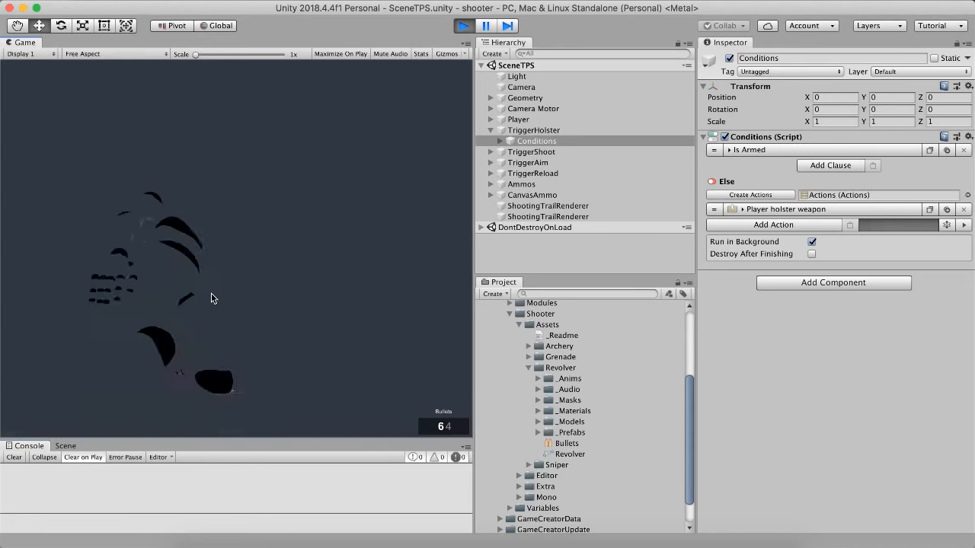
pyautogui.press('w')
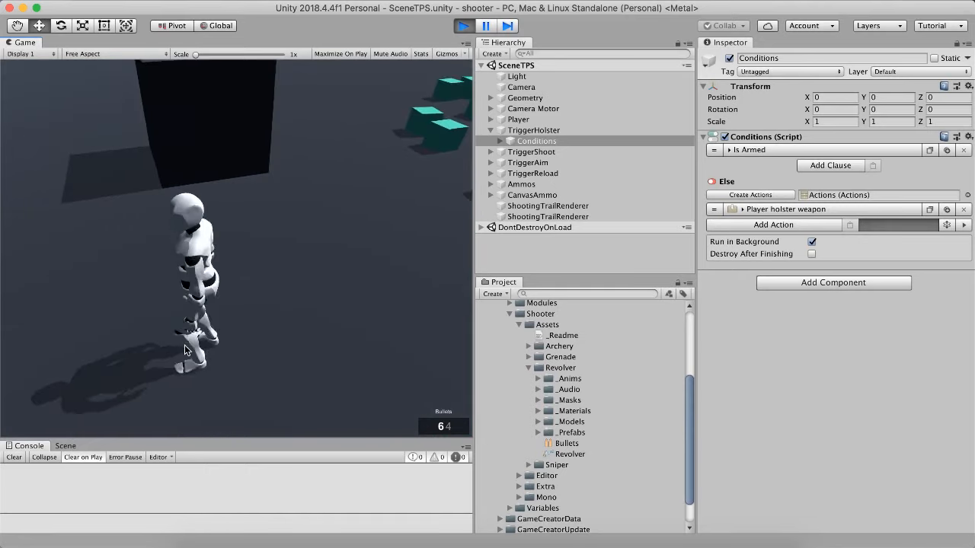
pyautogui.press('a')
pyautogui.press('w')
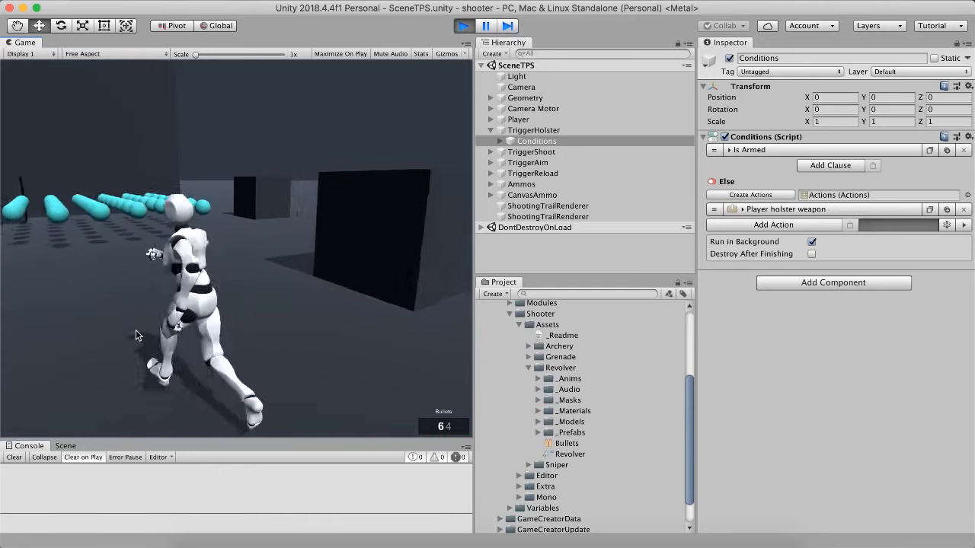
pyautogui.press('d')
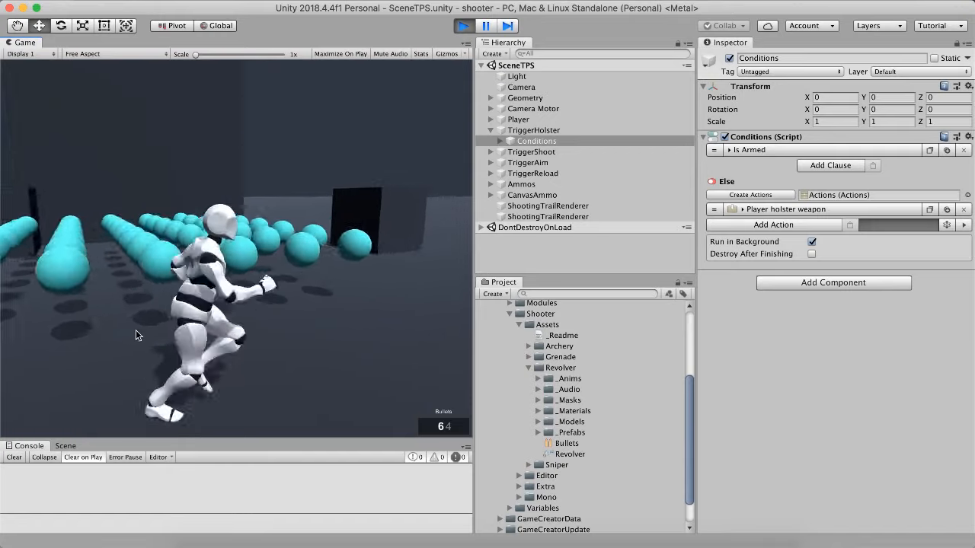
pyautogui.press('s')
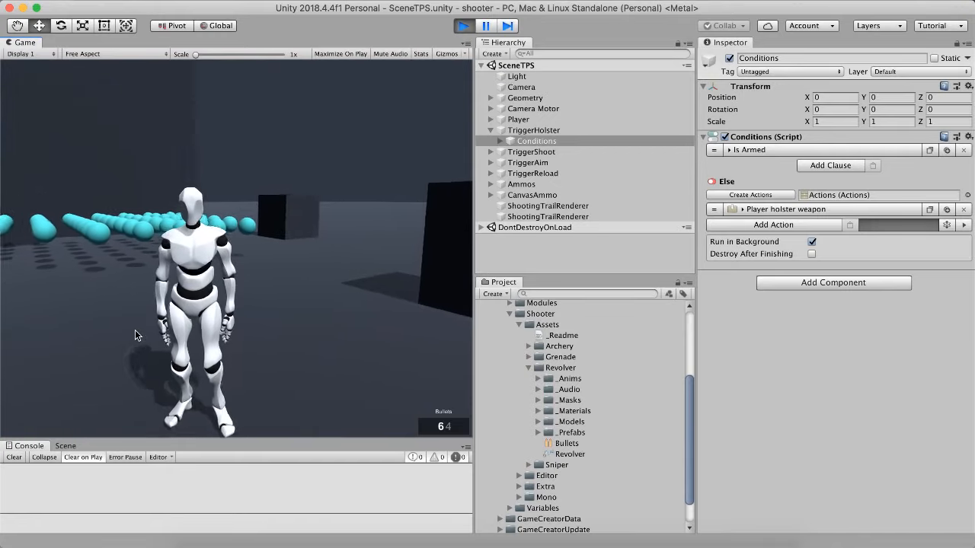
pyautogui.press('w')
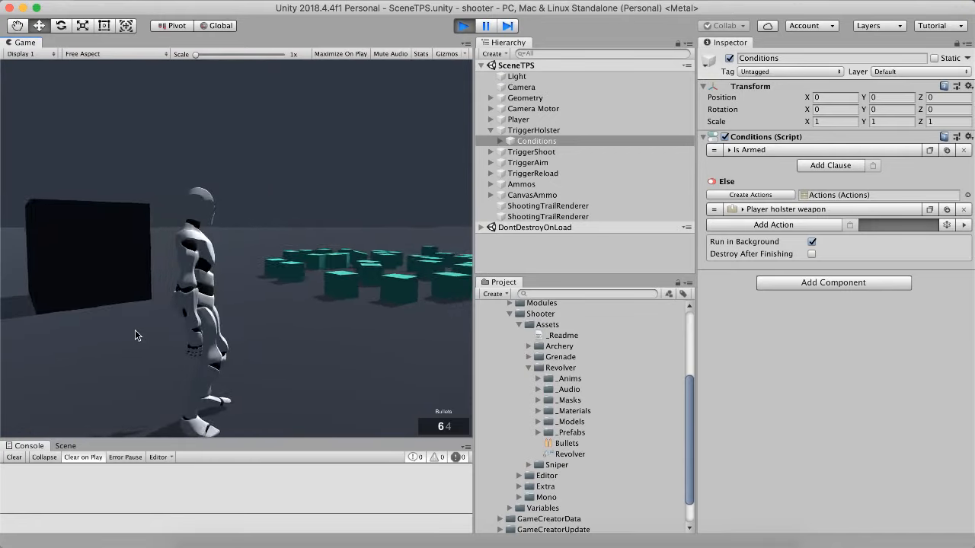
# - Expand the Is Armed clause and its Player draw Revolver action to examine the weapon being drawn
pyautogui.click(750, 150)
pyautogui.click(787, 258)
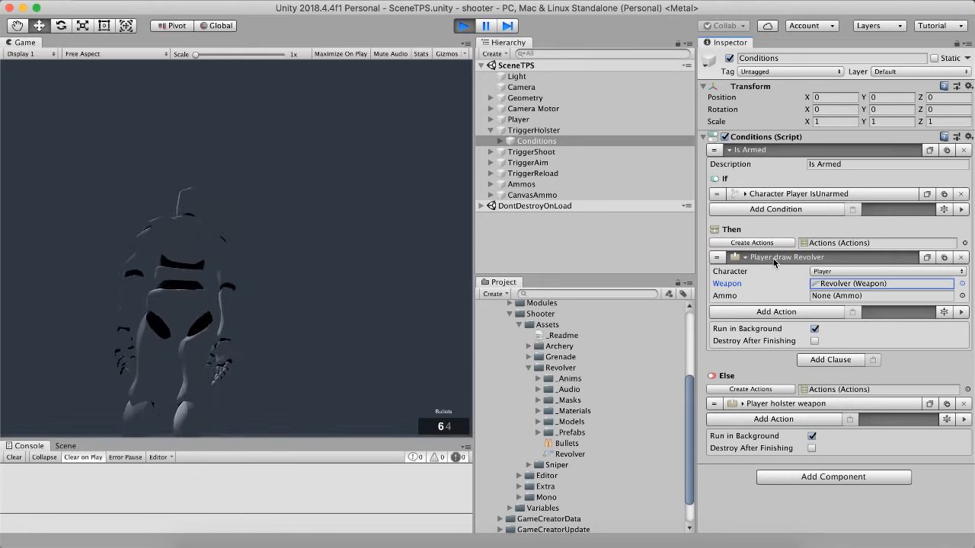
pyautogui.click(772, 258)
pyautogui.click(792, 257)
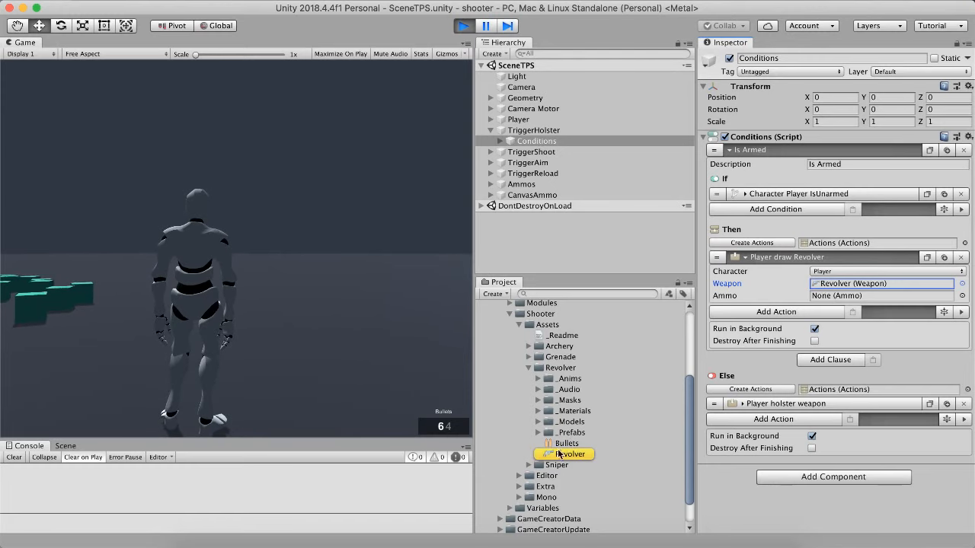
# - Inspect the Revolver weapon asset and the Bullets ammo asset, including its aiming settings and charging and shooting events
pyautogui.click(556, 455)
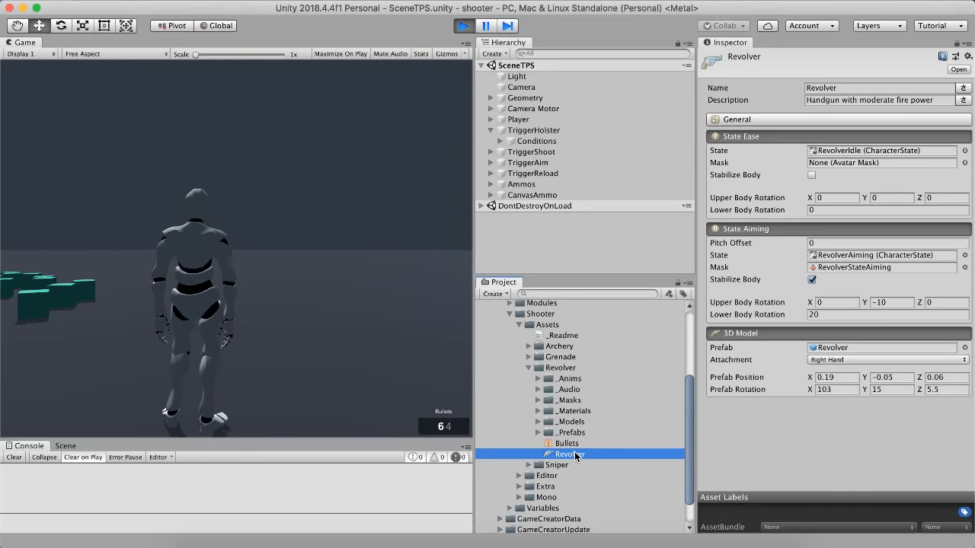
pyautogui.click(567, 444)
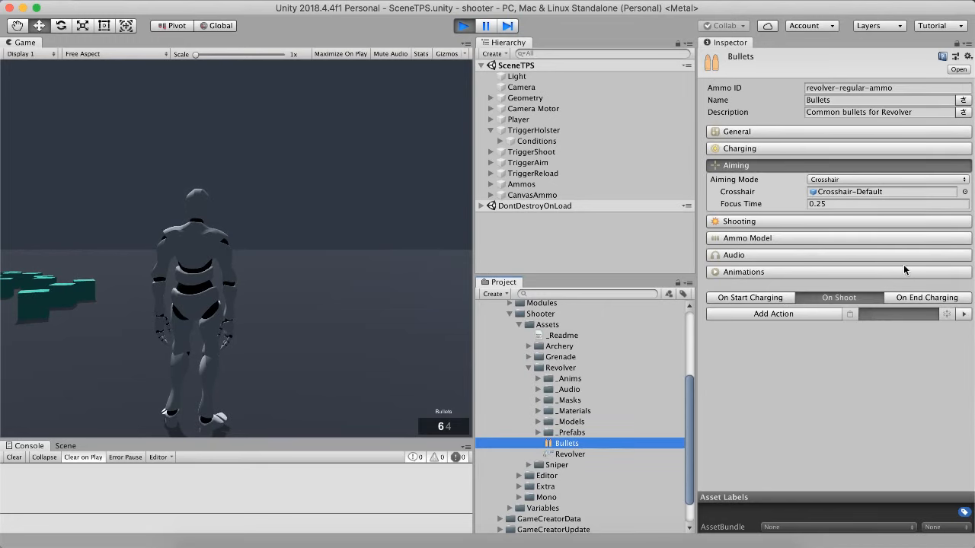
pyautogui.click(779, 176)
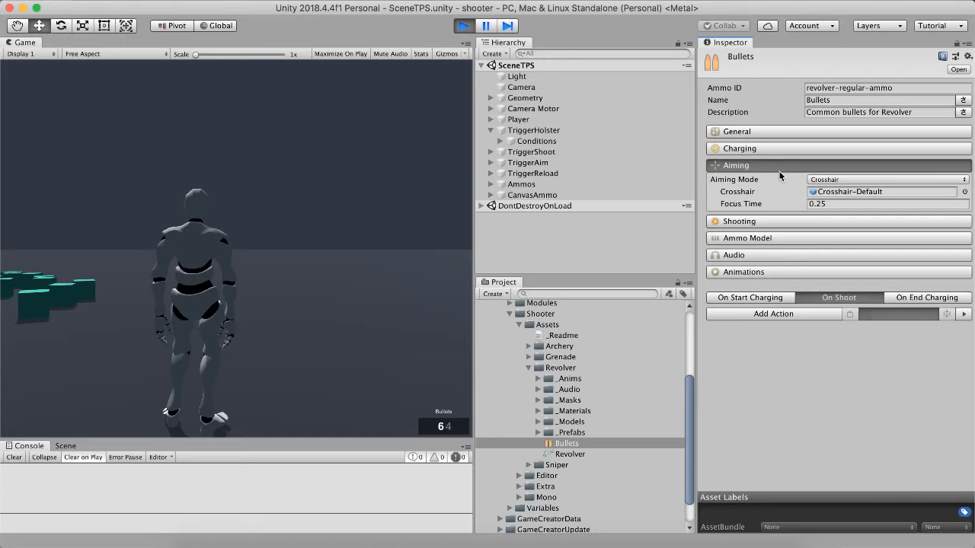
pyautogui.click(780, 165)
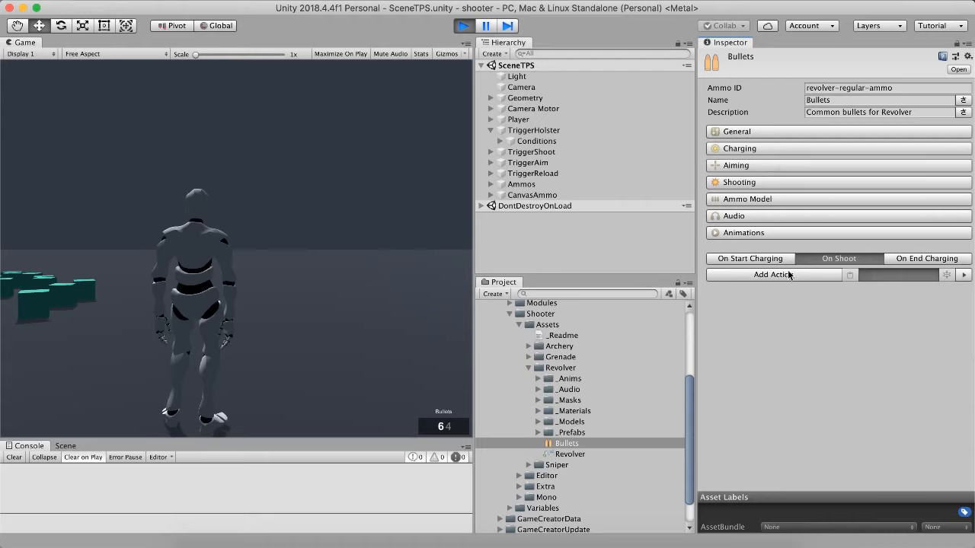
pyautogui.click(759, 260)
pyautogui.click(814, 260)
pyautogui.click(755, 261)
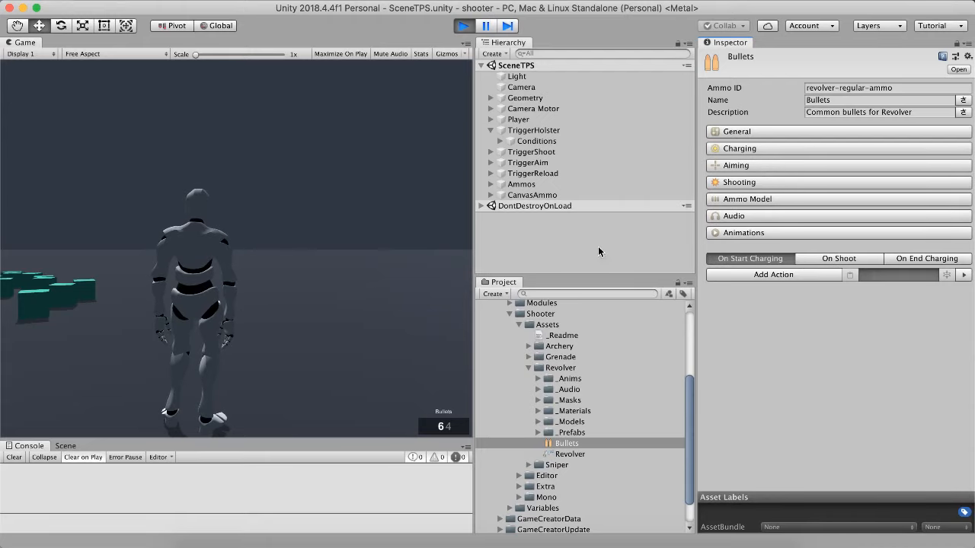
# - Change the weapon in the holster trigger's draw action to Bow
pyautogui.click(533, 130)
pyautogui.click(536, 141)
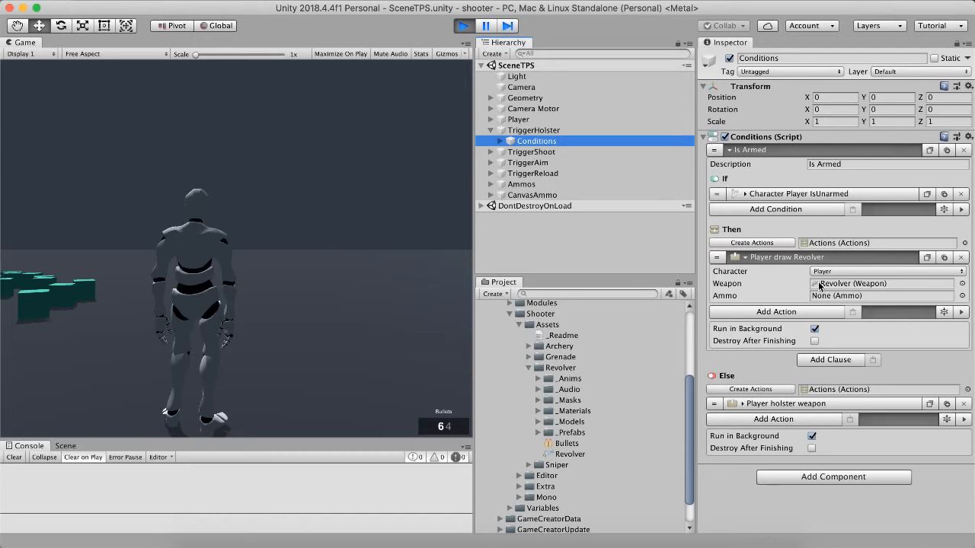
pyautogui.click(962, 284)
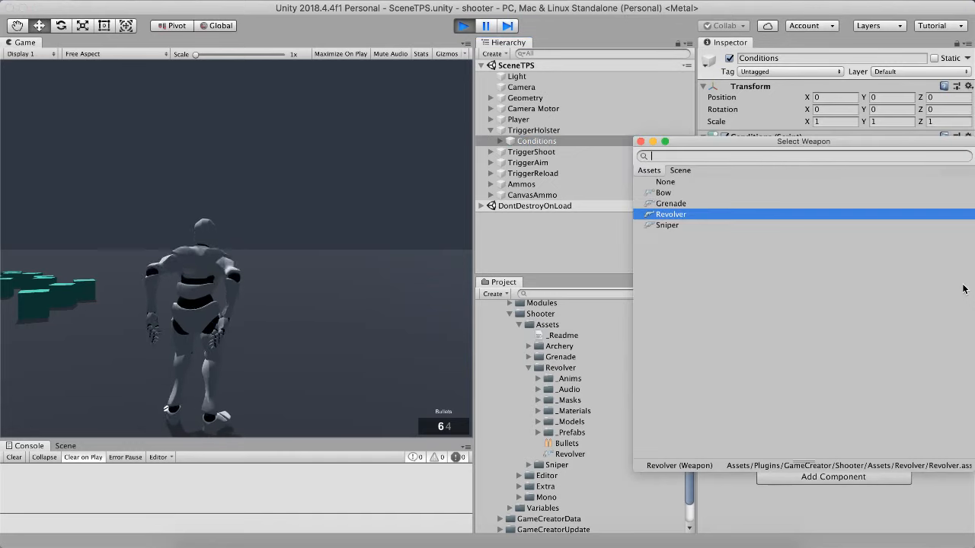
pyautogui.click(664, 193)
pyautogui.doubleClick(664, 193)
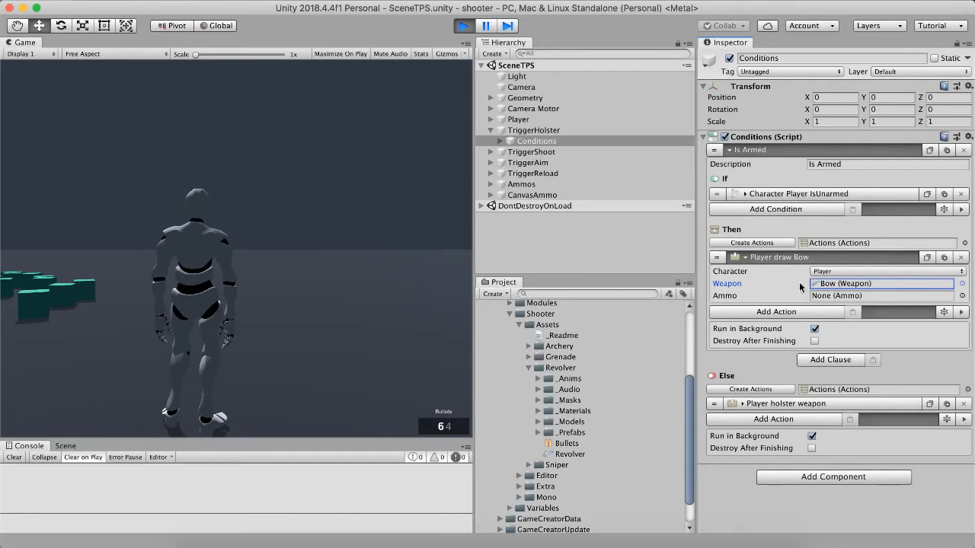
# - Draw the bow in the running game and move the character past the green cubes to the blue spheres
pyautogui.click(251, 279)
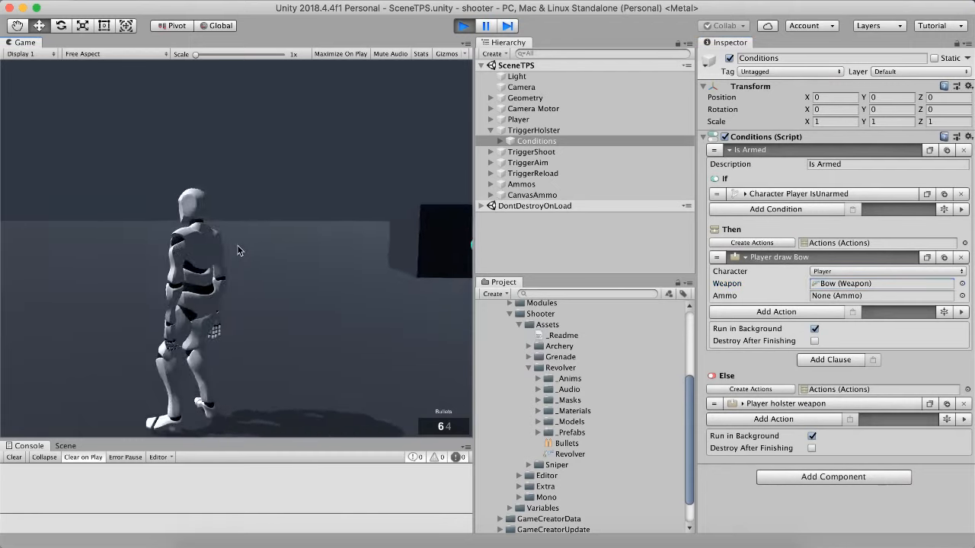
pyautogui.press('q')
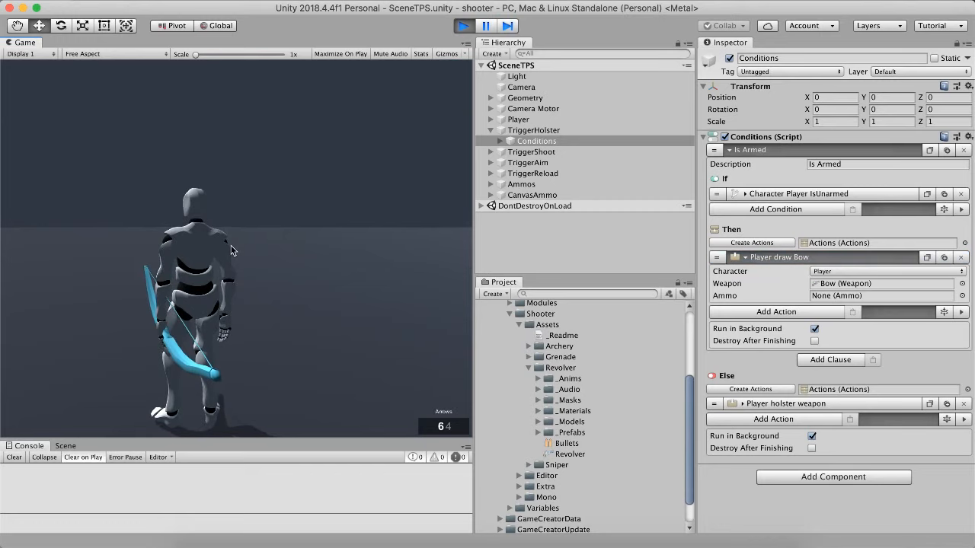
pyautogui.press('w')
pyautogui.press('a')
pyautogui.press('s')
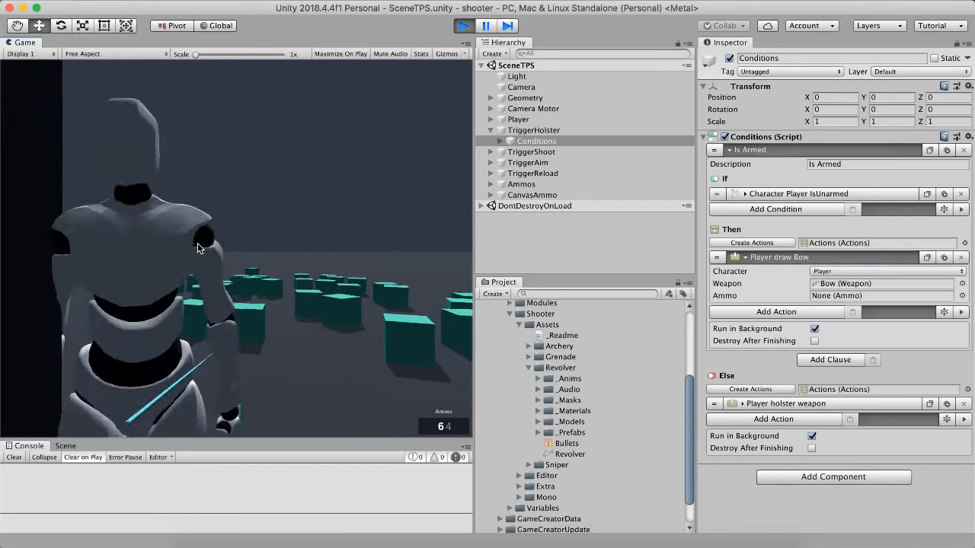
pyautogui.press('d')
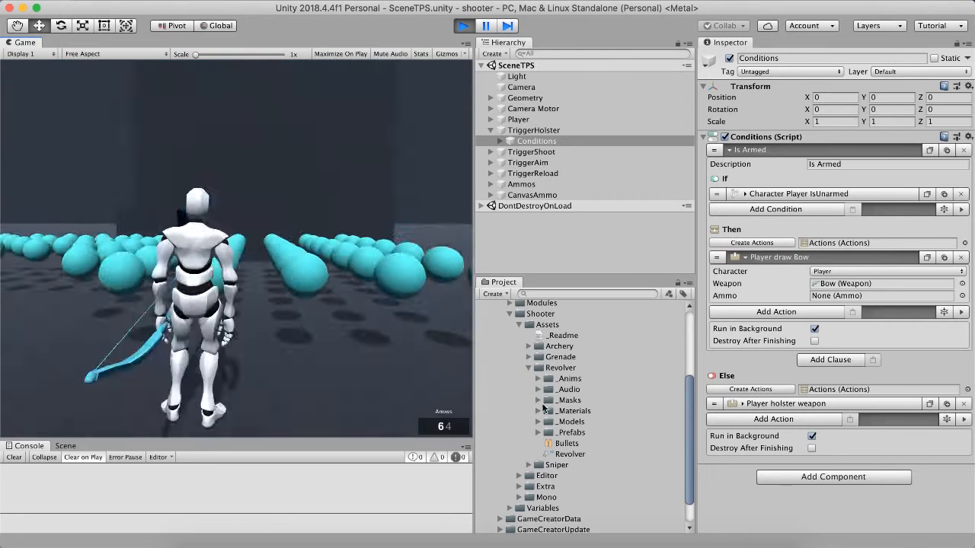
# - Open the Bow weapon asset in the Archery folder and collapse its State Ease, State Aiming and 3D Model sections
pyautogui.click(528, 368)
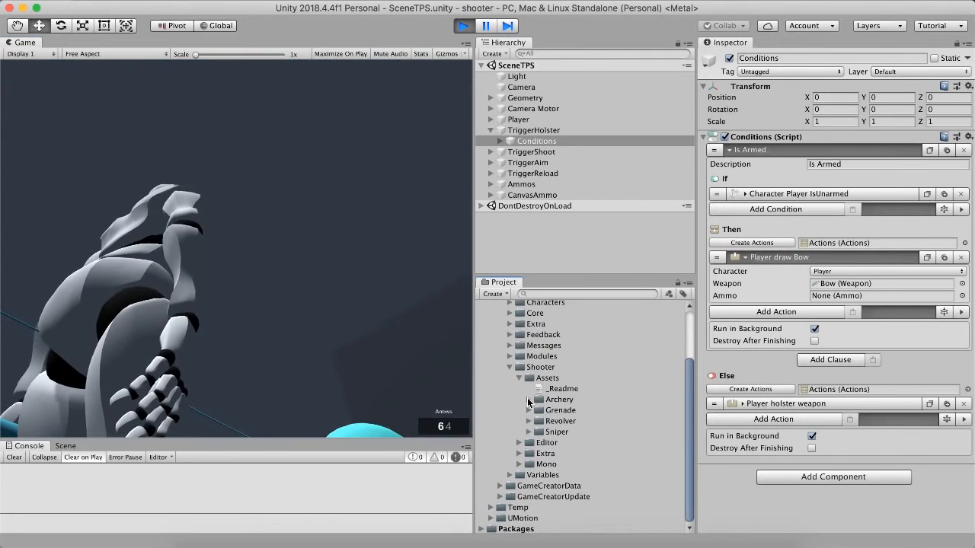
pyautogui.click(528, 371)
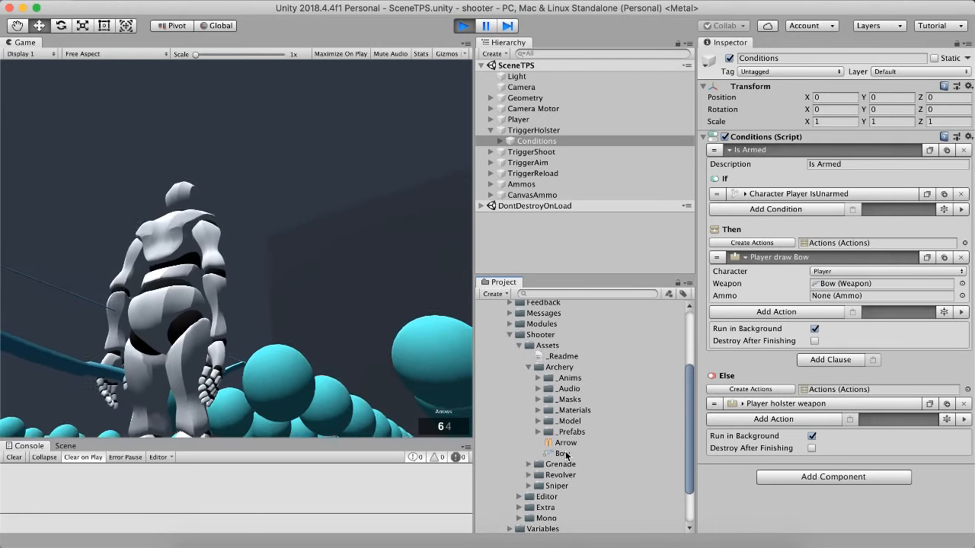
pyautogui.click(563, 454)
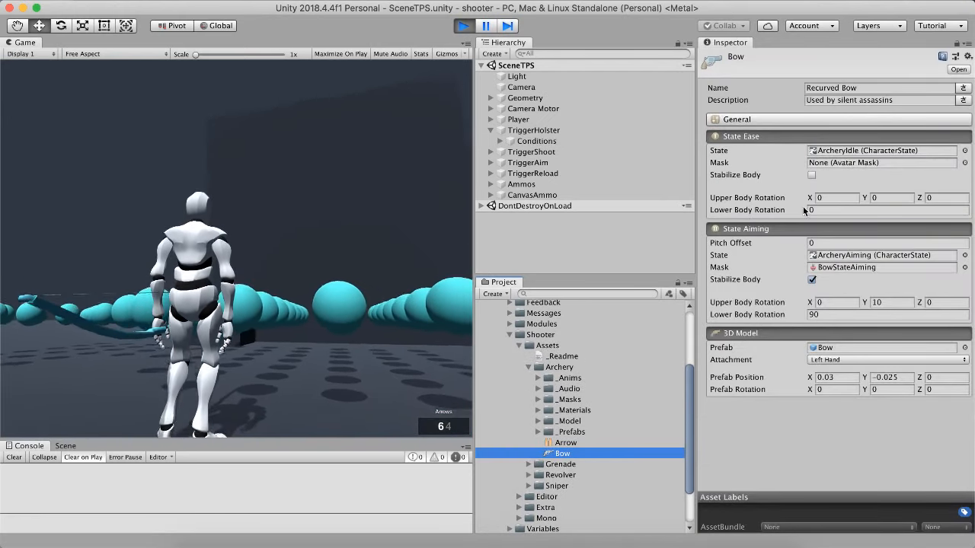
pyautogui.click(768, 135)
pyautogui.click(767, 156)
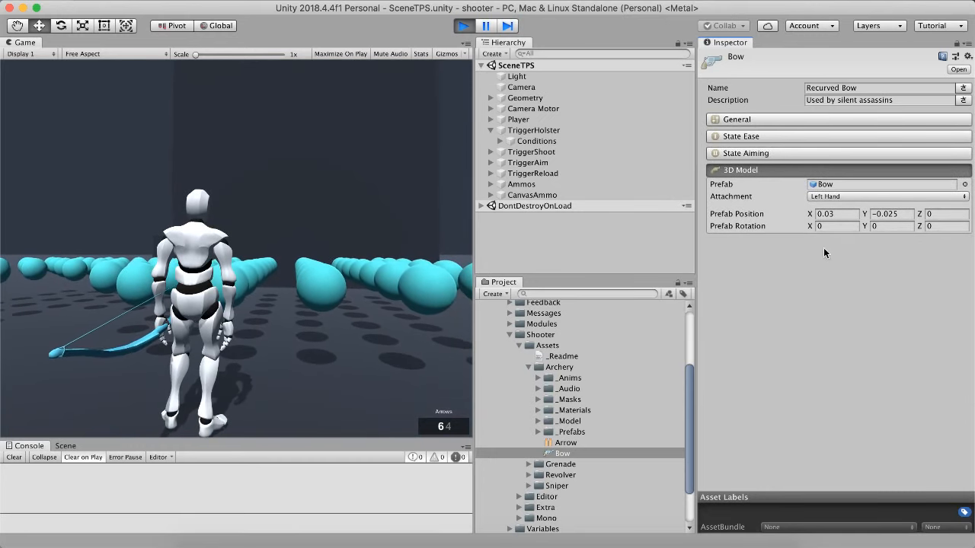
pyautogui.click(782, 171)
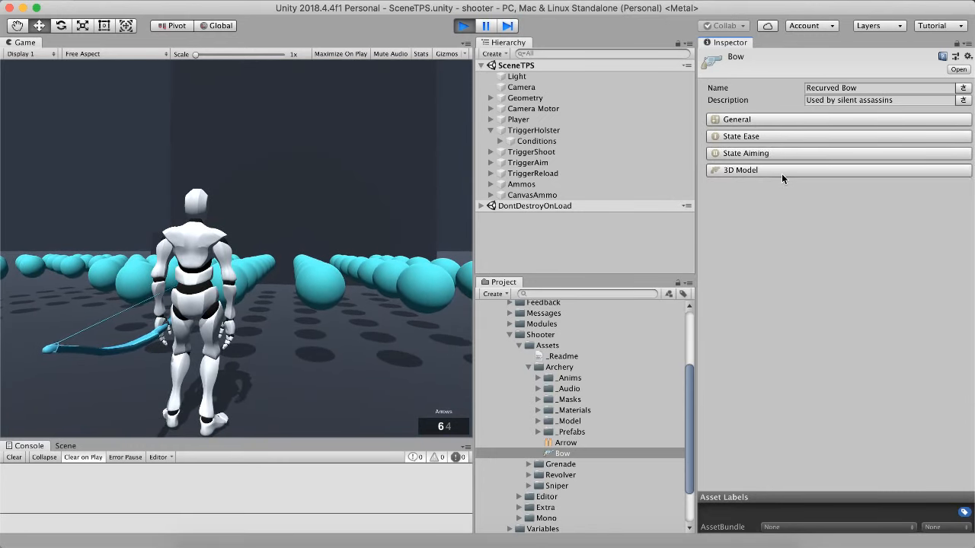
# - Move the character away from the spheres, holster and redraw the bow, and run forward with it
pyautogui.click(274, 264)
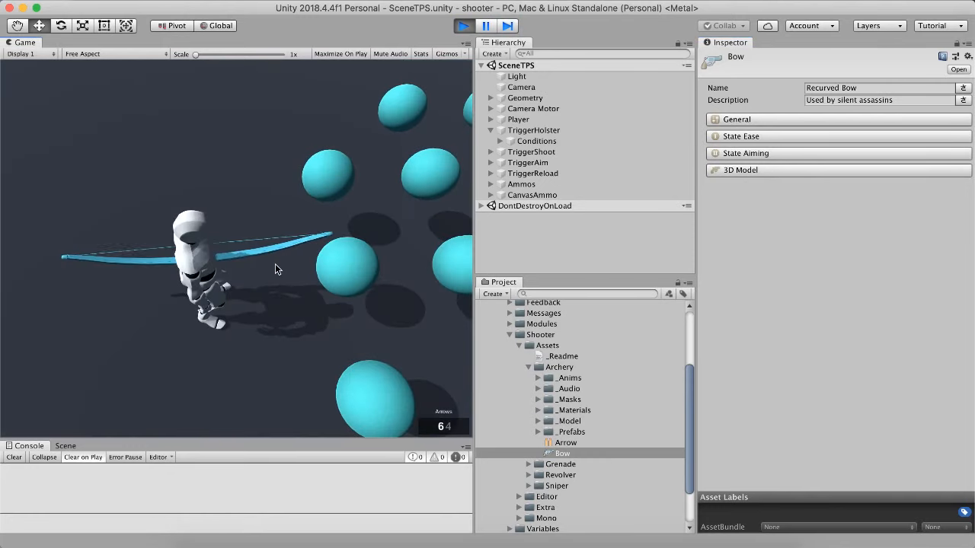
pyautogui.press('d')
pyautogui.press('s')
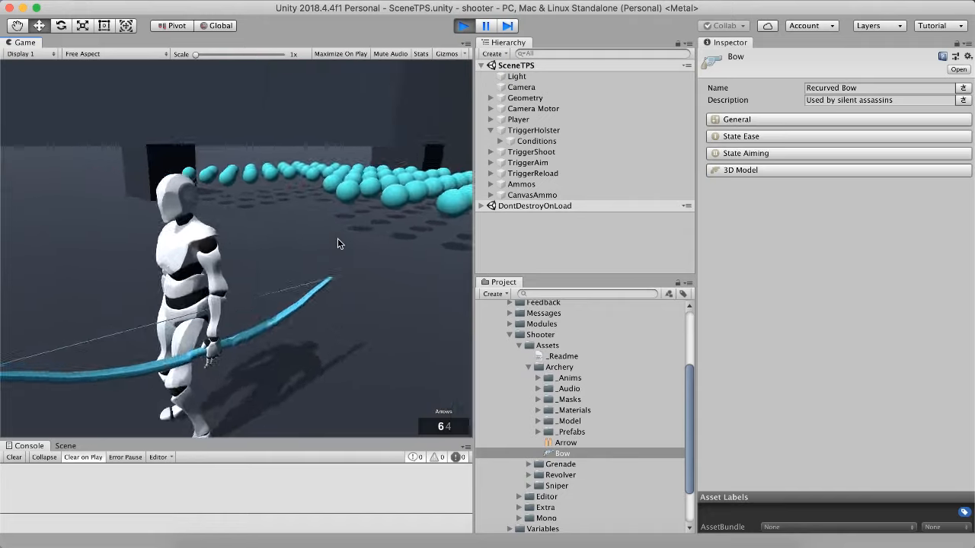
pyautogui.press('q')
pyautogui.press('q')
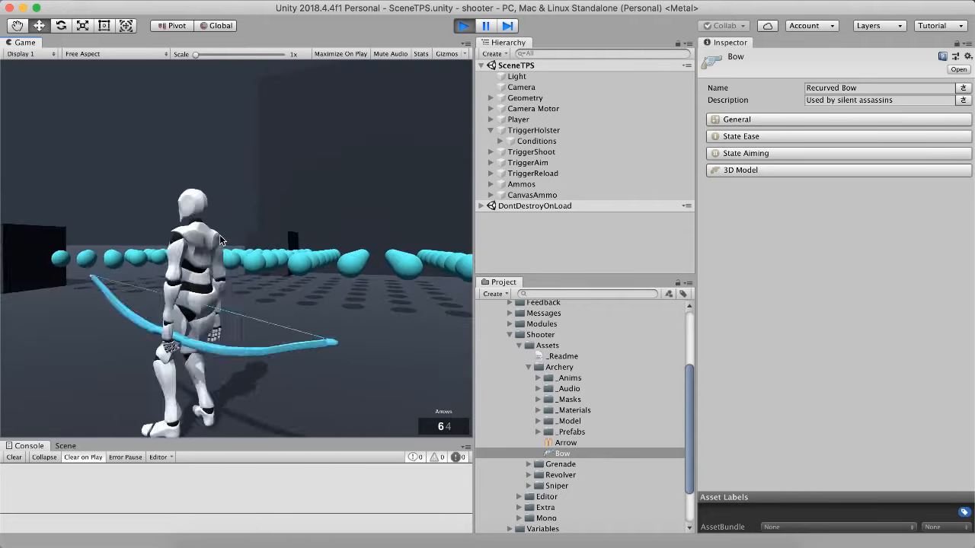
pyautogui.press('w')
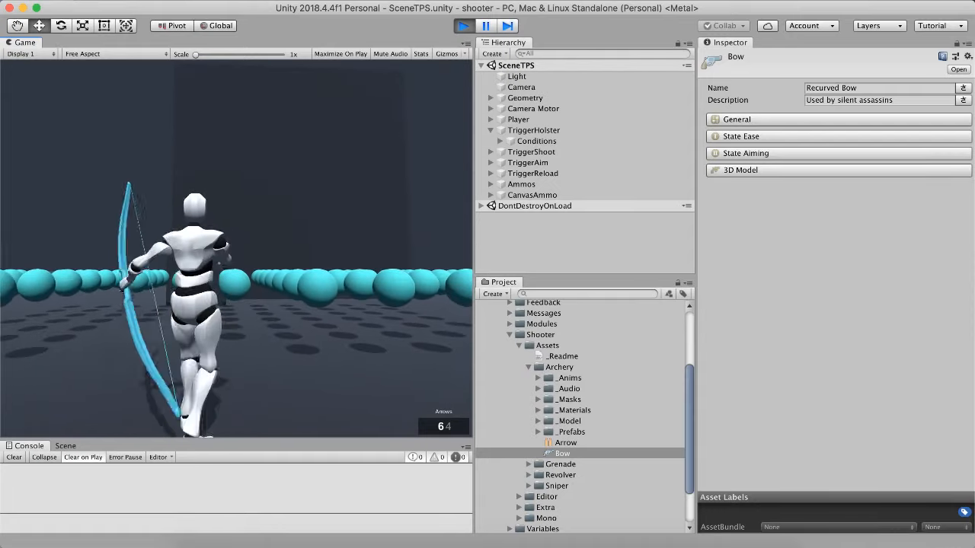
# - Aim the bow toward the green cubes and reload it with an arrow
pyautogui.rightClick(228, 237)
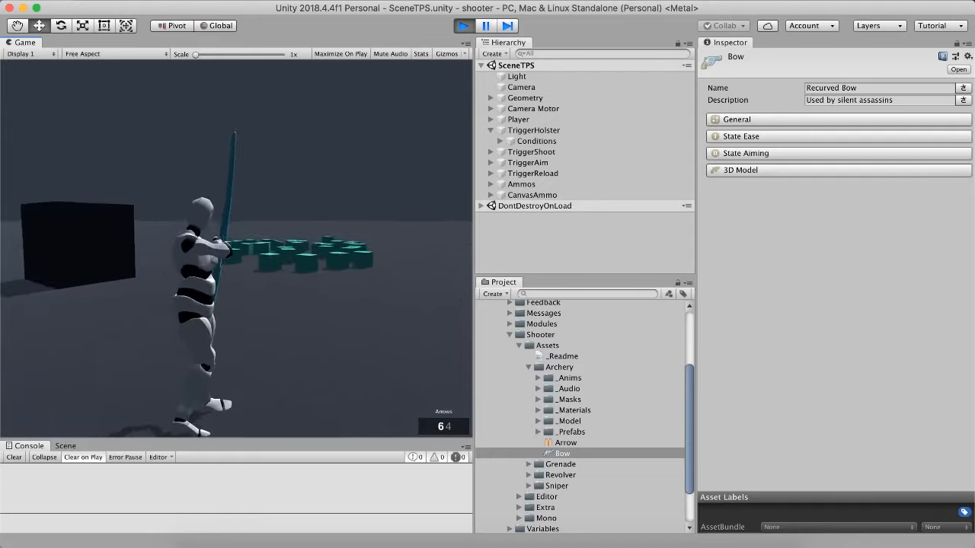
pyautogui.press('r')
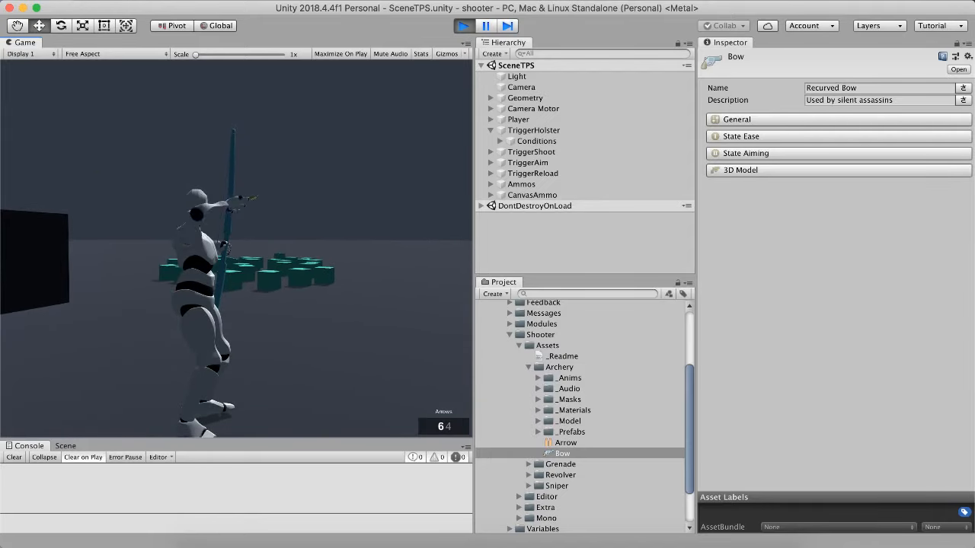
pyautogui.press('s')
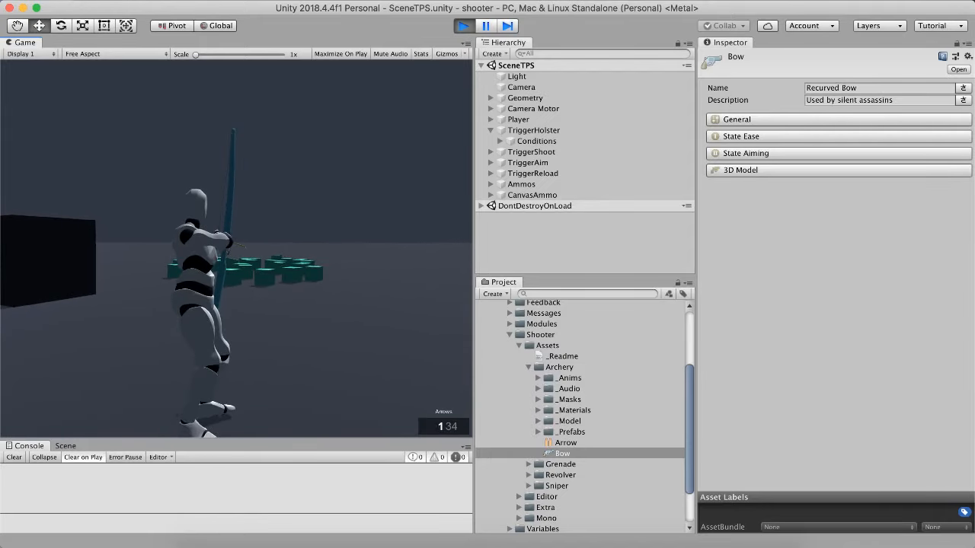
# - Shoot arrows from the bow across the scene with the green cubes, reloading the bow after each shot
pyautogui.click(236, 249)
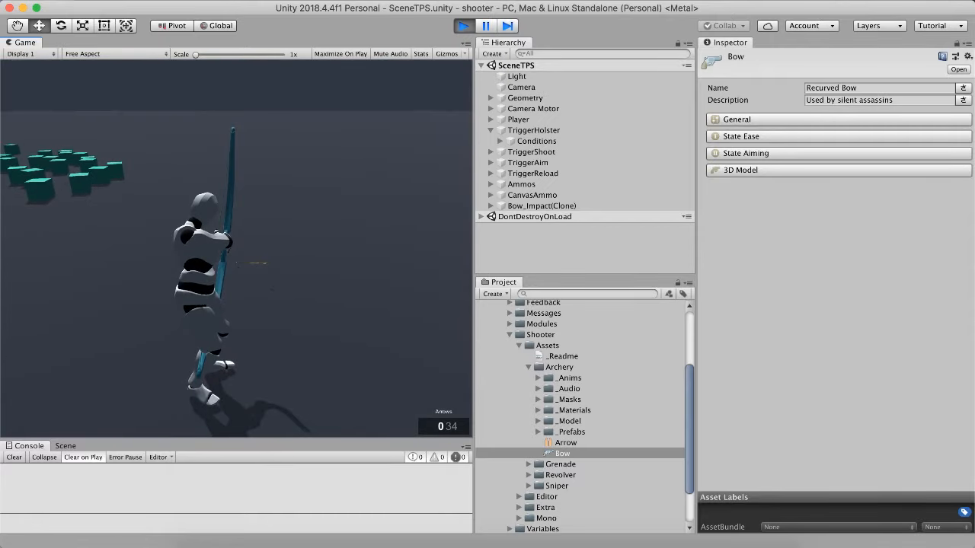
pyautogui.press('r')
pyautogui.press('d')
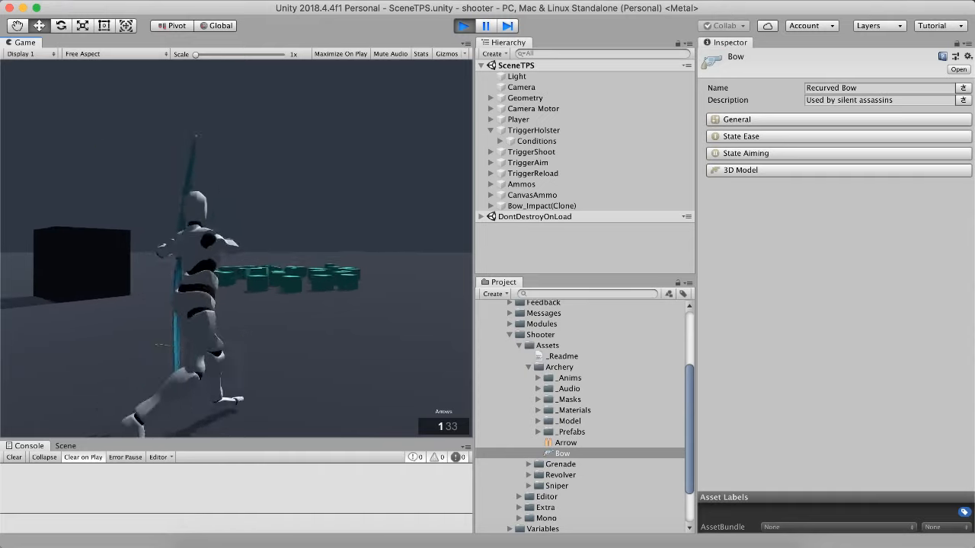
pyautogui.rightClick(236, 248)
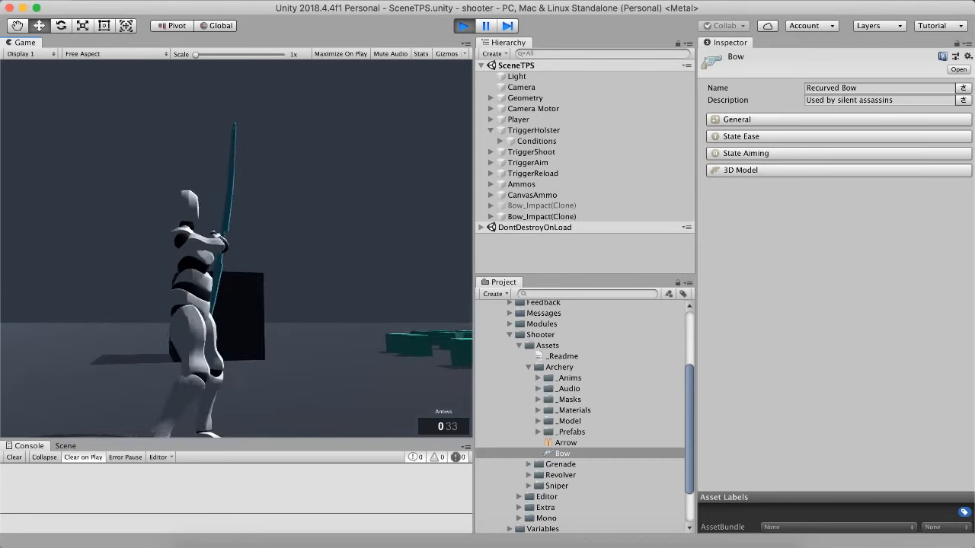
pyautogui.press('r')
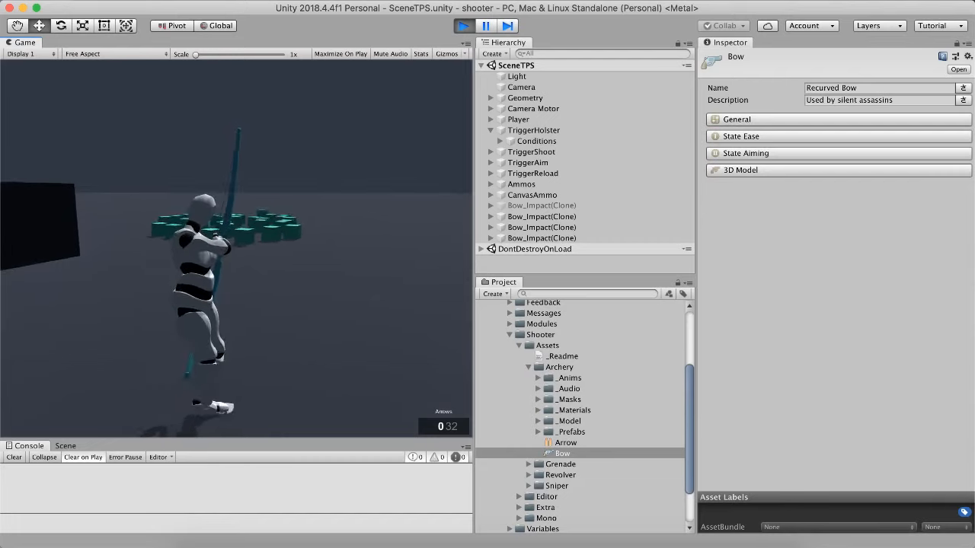
pyautogui.press('r')
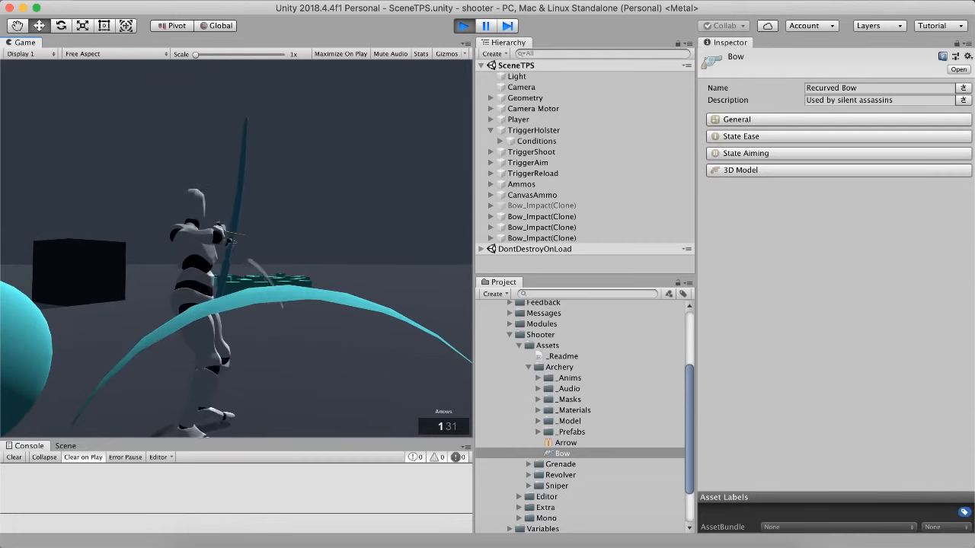
pyautogui.press('r')
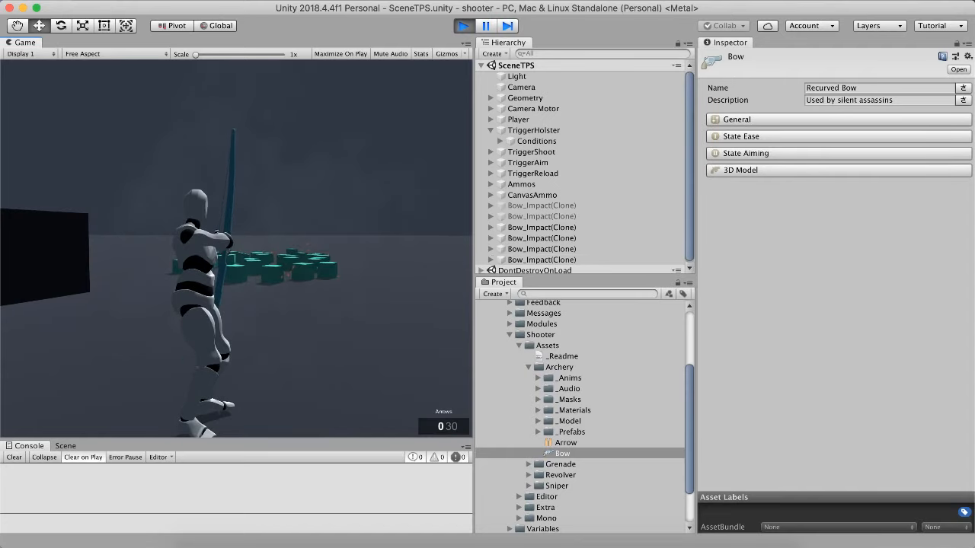
pyautogui.press('r')
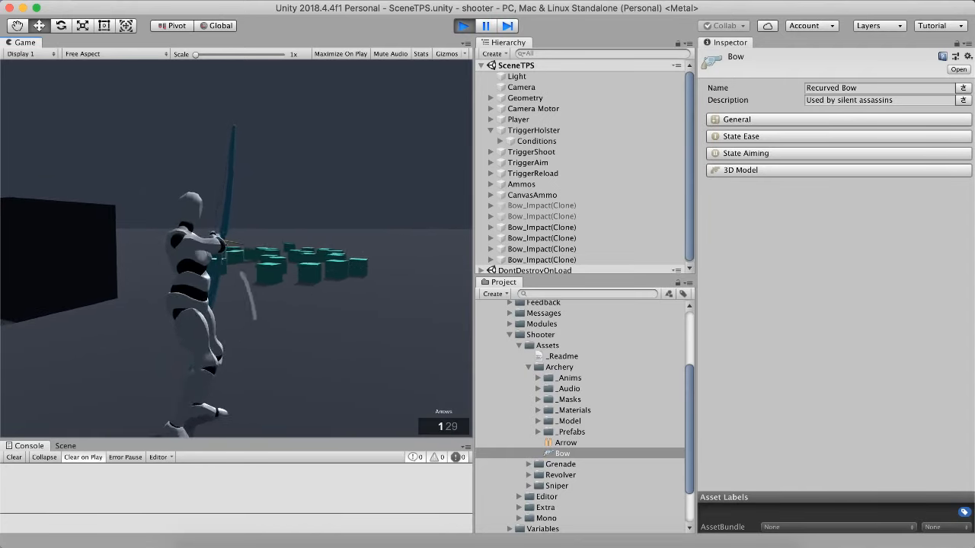
# - Move the character toward and around the green cubes with the bow, release the cursor and stop the running game
pyautogui.press('w')
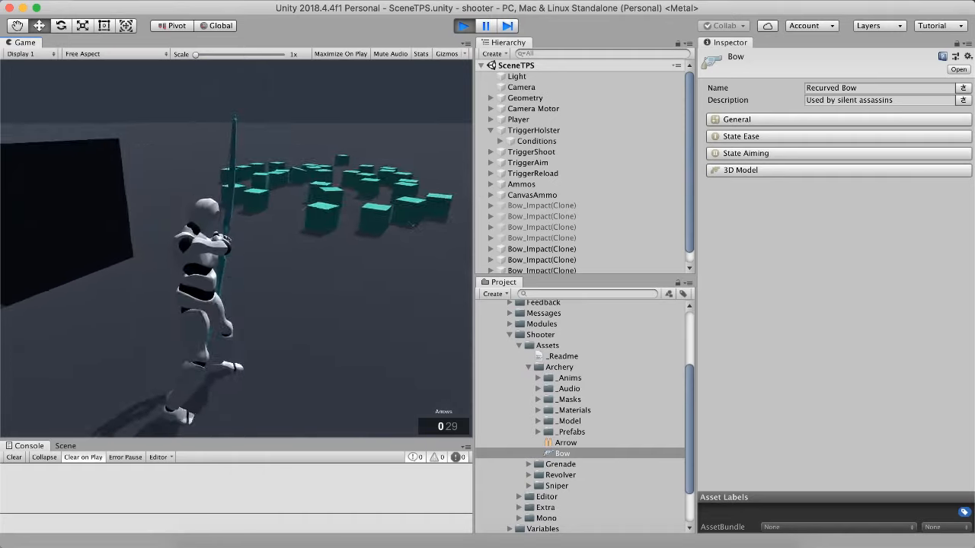
pyautogui.press('s')
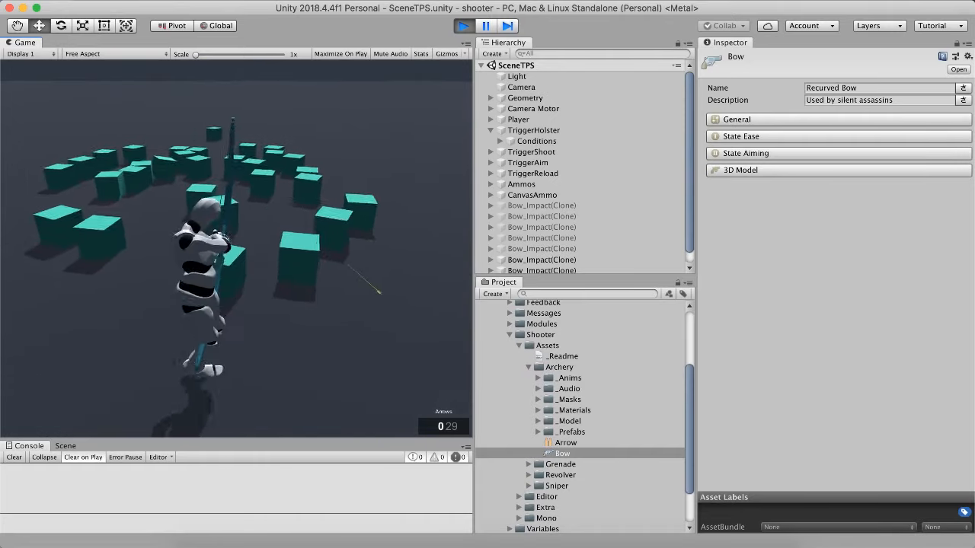
pyautogui.press('d')
pyautogui.press('Escape')
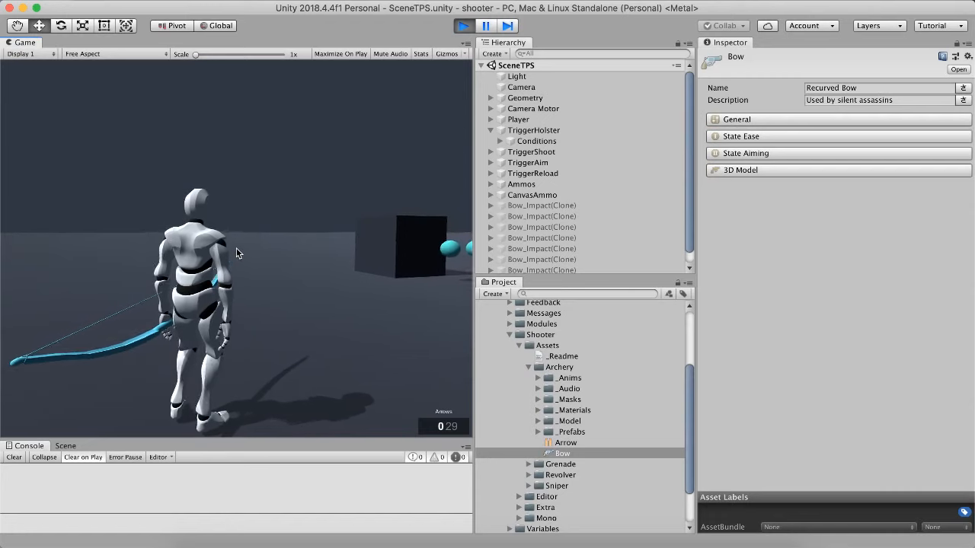
pyautogui.press('w')
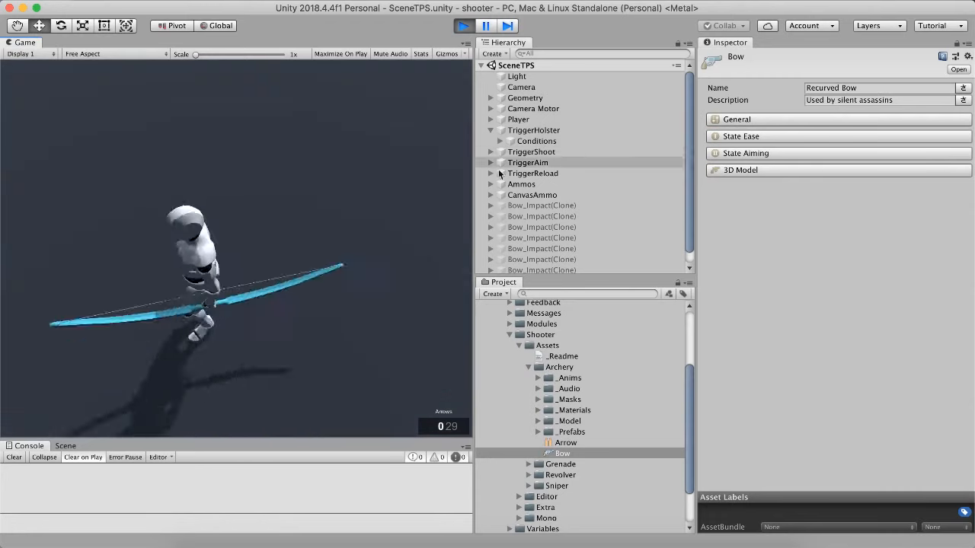
pyautogui.click(463, 27)
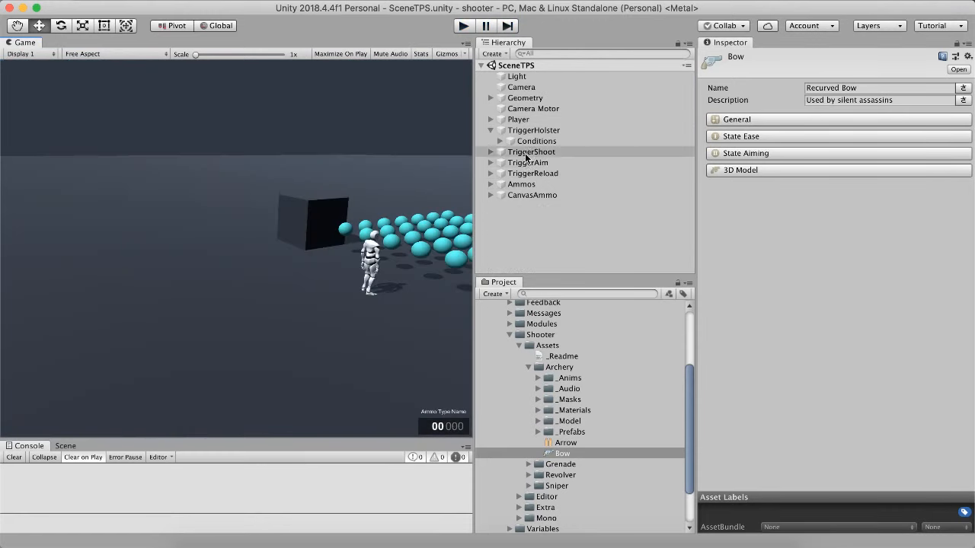
# - Inspect the TriggerHolster key trigger and its Conditions object, and collapse the TriggerHolster hierarchy
pyautogui.click(525, 140)
pyautogui.click(566, 132)
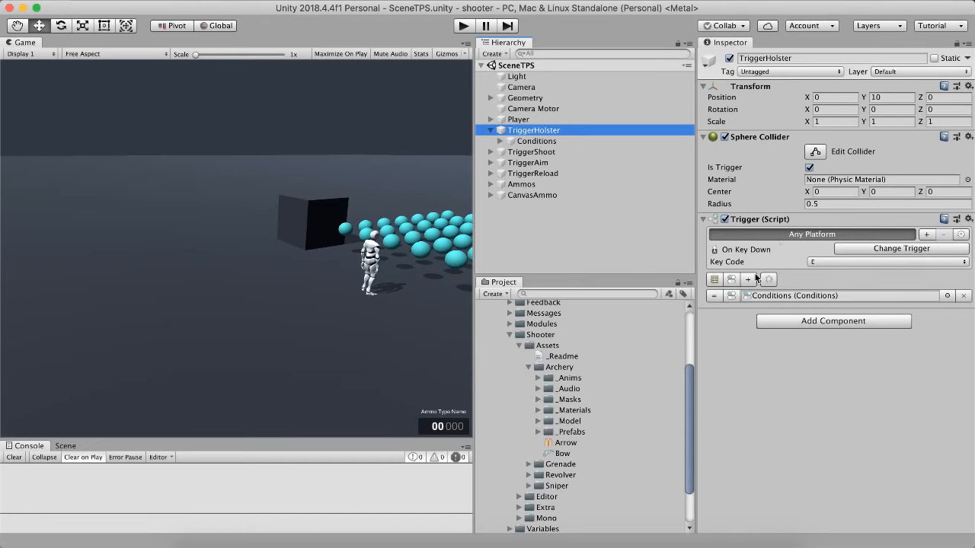
pyautogui.click(536, 142)
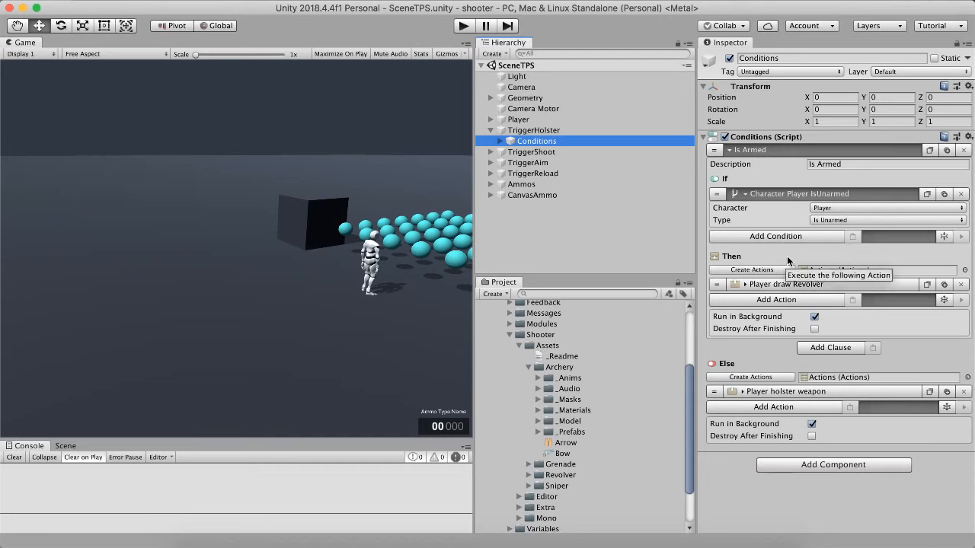
pyautogui.click(495, 134)
# - Review TriggerShoot's mouse triggers with its ActionsShoot and ActionsChargeStart objects, expanding the ActionWeaponShoot action, and collapse the TriggerShoot hierarchy
pyautogui.click(525, 142)
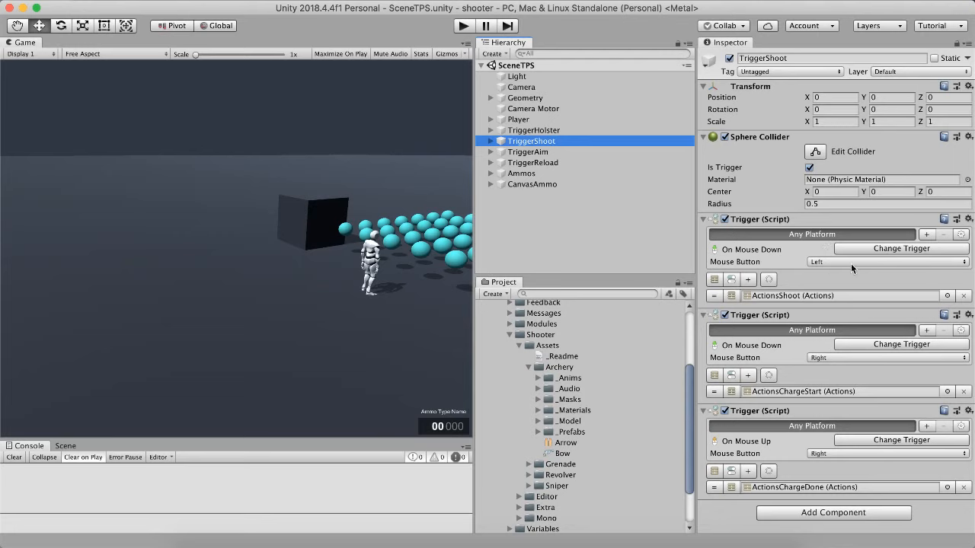
pyautogui.doubleClick(784, 296)
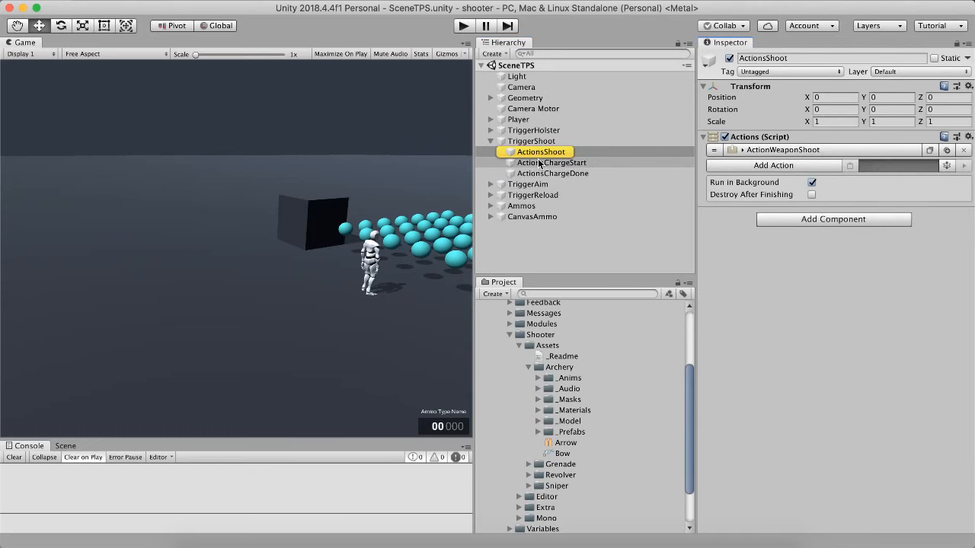
pyautogui.click(803, 150)
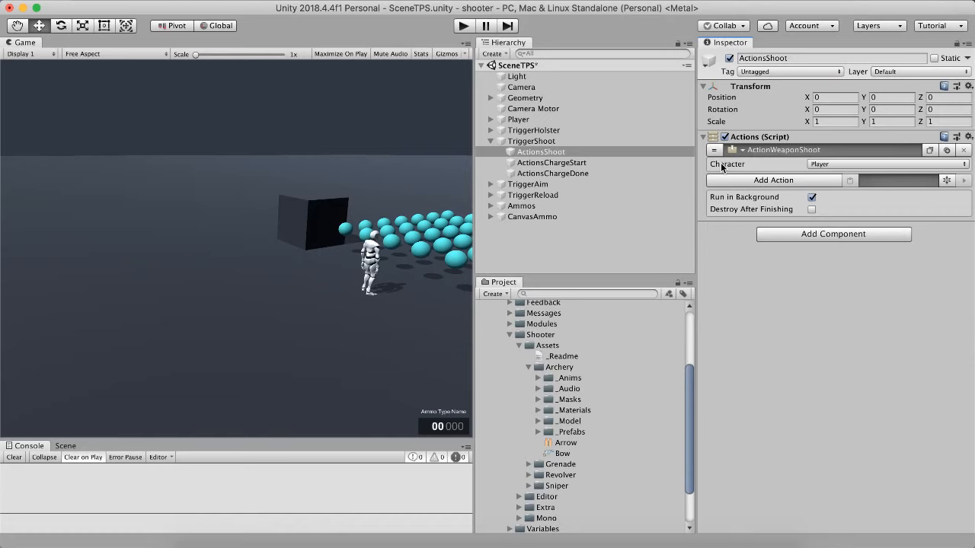
pyautogui.click(586, 164)
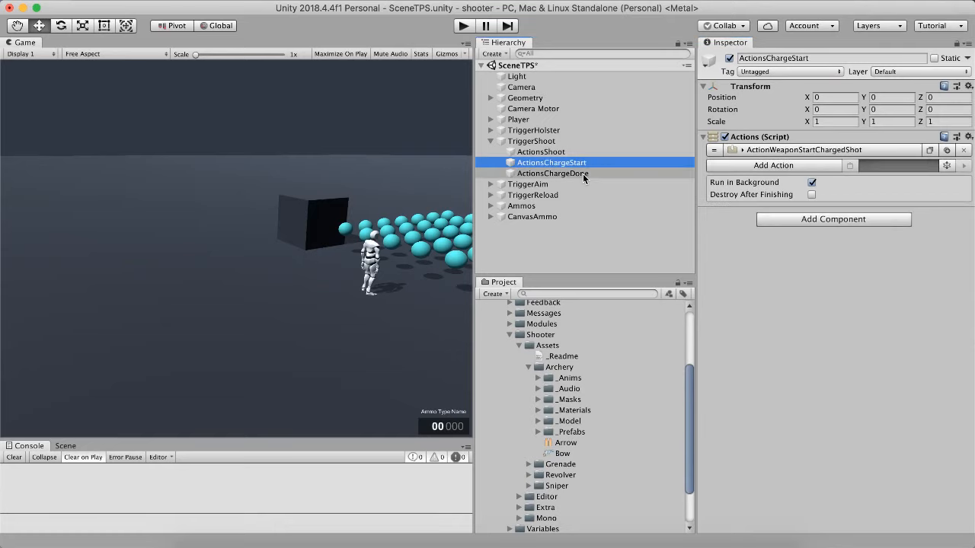
pyautogui.click(553, 143)
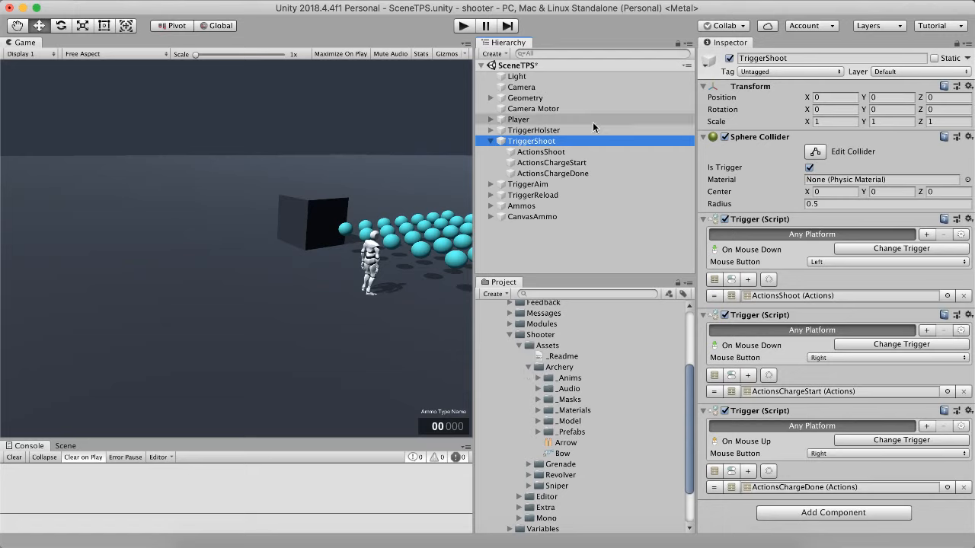
pyautogui.click(493, 141)
# - In TriggerHolster's Conditions, set the weapon of the player's draw action to Grenade
pyautogui.click(526, 130)
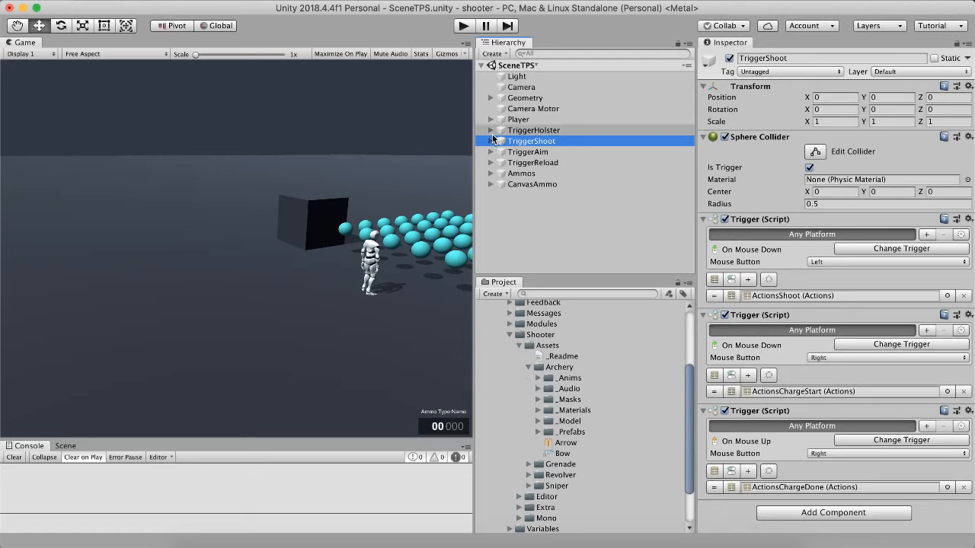
pyautogui.click(491, 130)
pyautogui.click(535, 141)
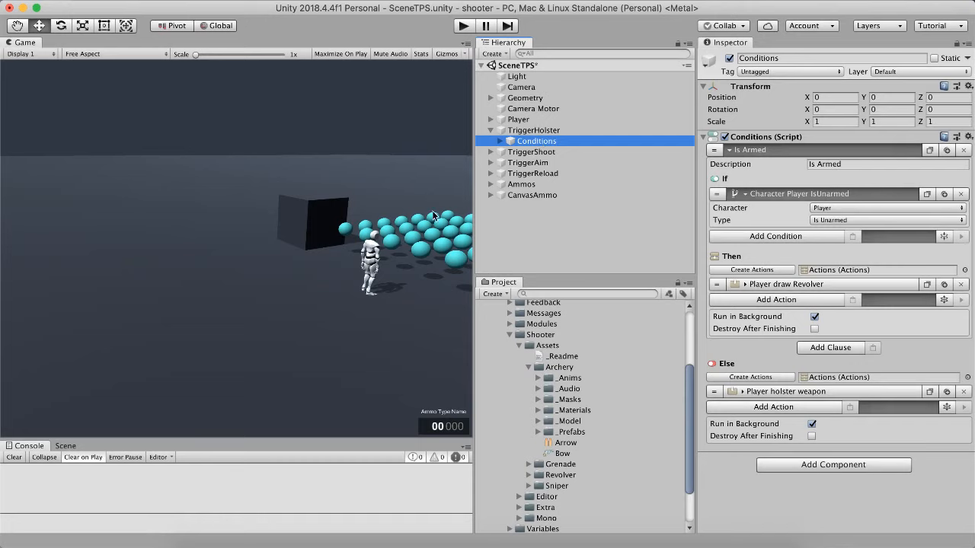
pyautogui.click(823, 284)
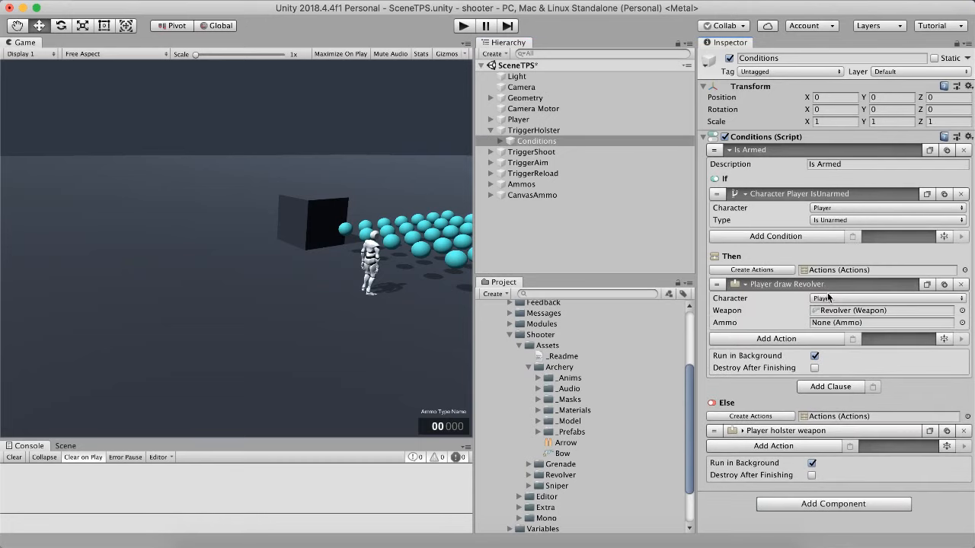
pyautogui.click(962, 310)
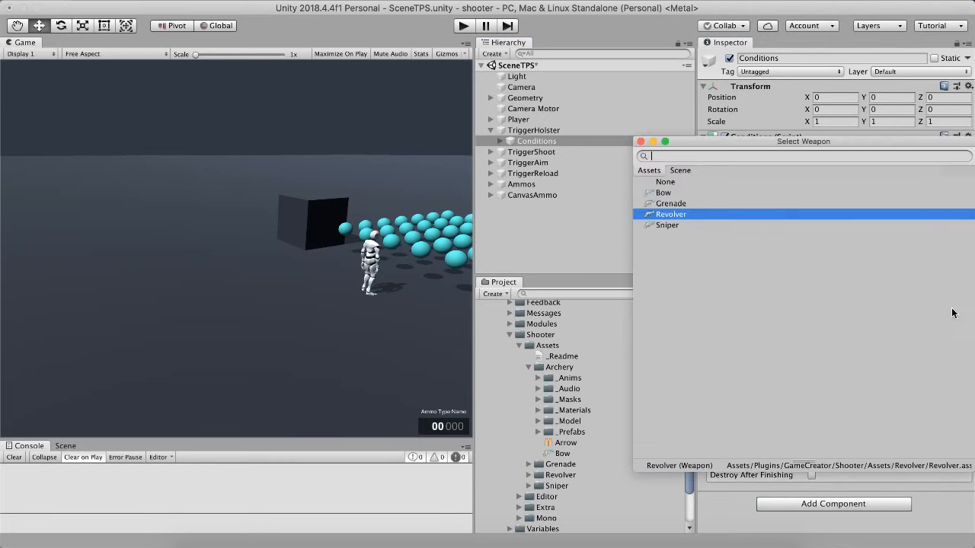
pyautogui.doubleClick(674, 211)
# - Run the game, draw the grenade weapon, move the character by the blue spheres, then aim and reload a grenade
pyautogui.click(466, 26)
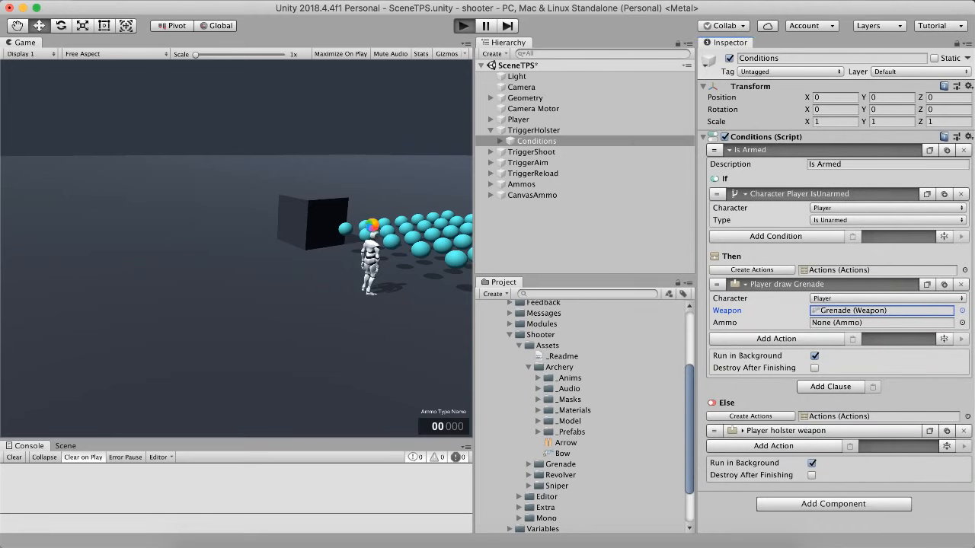
pyautogui.press('q')
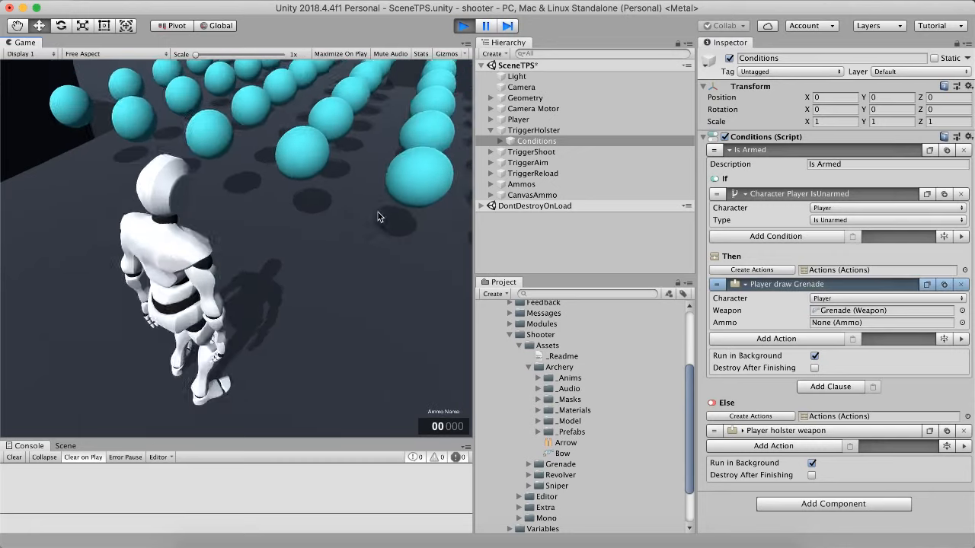
pyautogui.press('s')
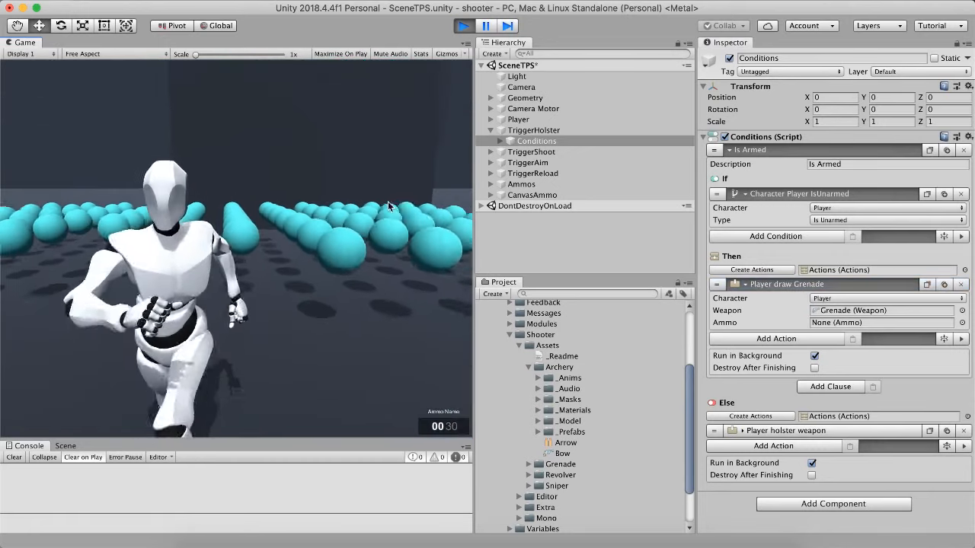
pyautogui.rightClick(376, 362)
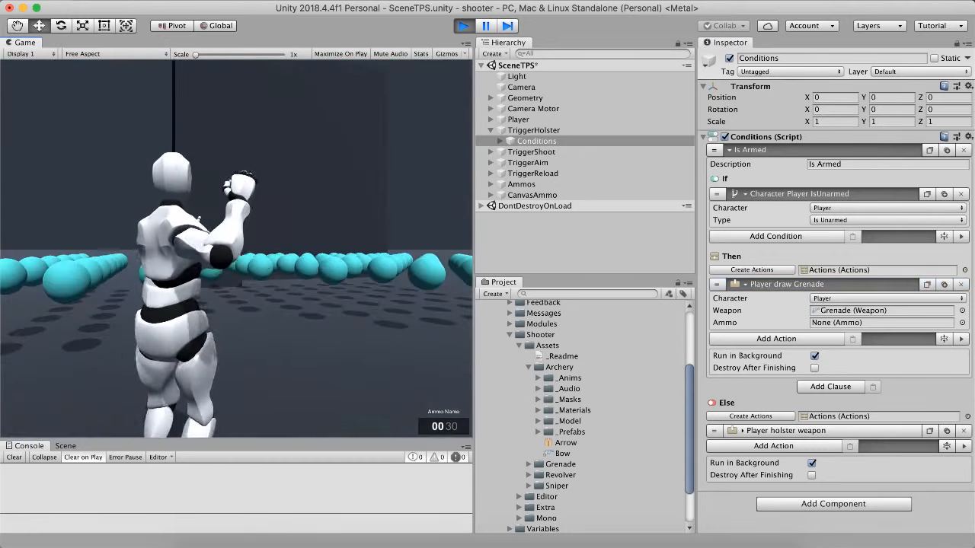
pyautogui.press('r')
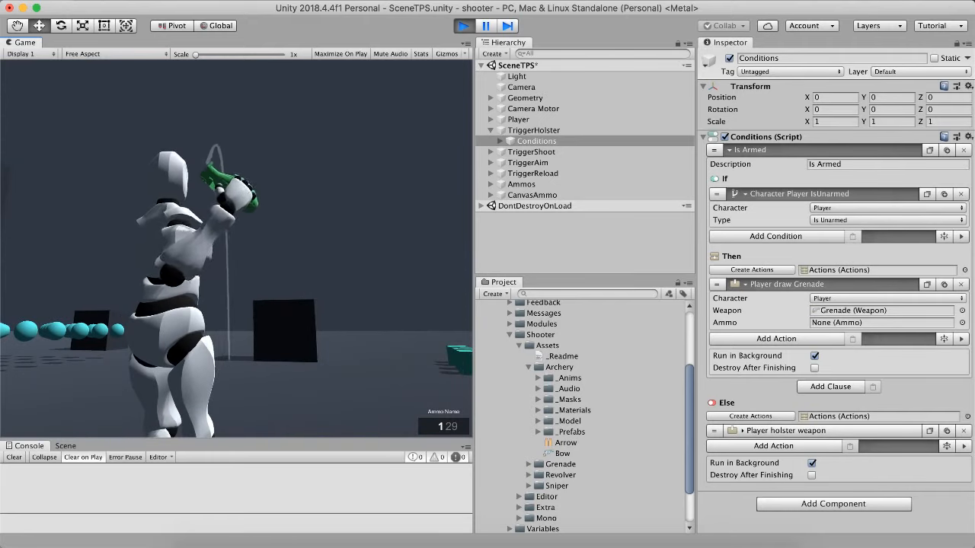
# - Throw grenades near the green cubes with a reload in between, release the cursor and stop the running game
pyautogui.click(236, 249)
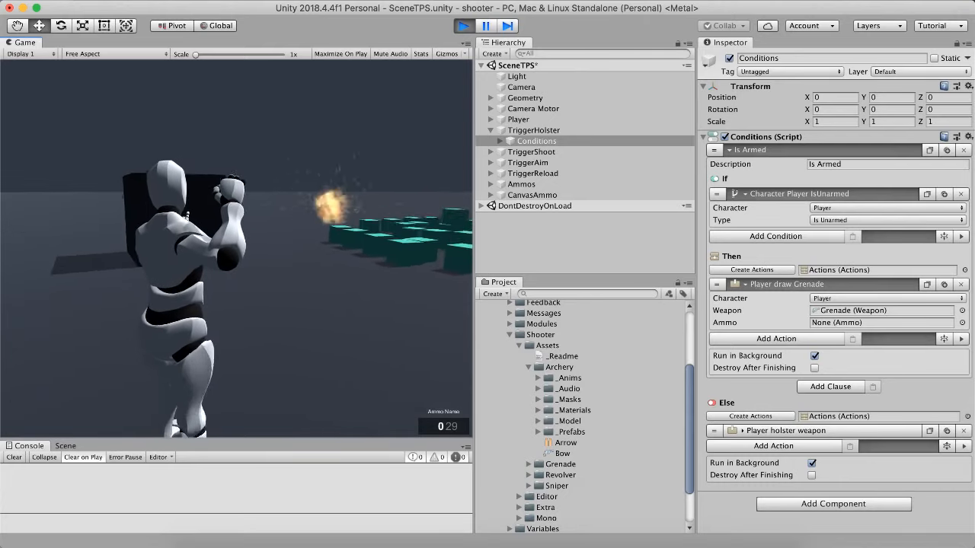
pyautogui.press('r')
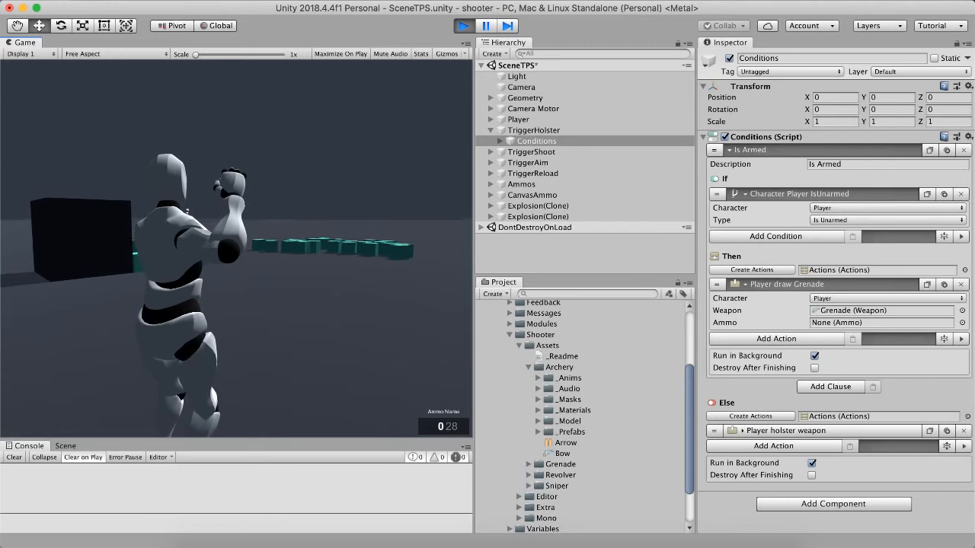
pyautogui.press('Escape')
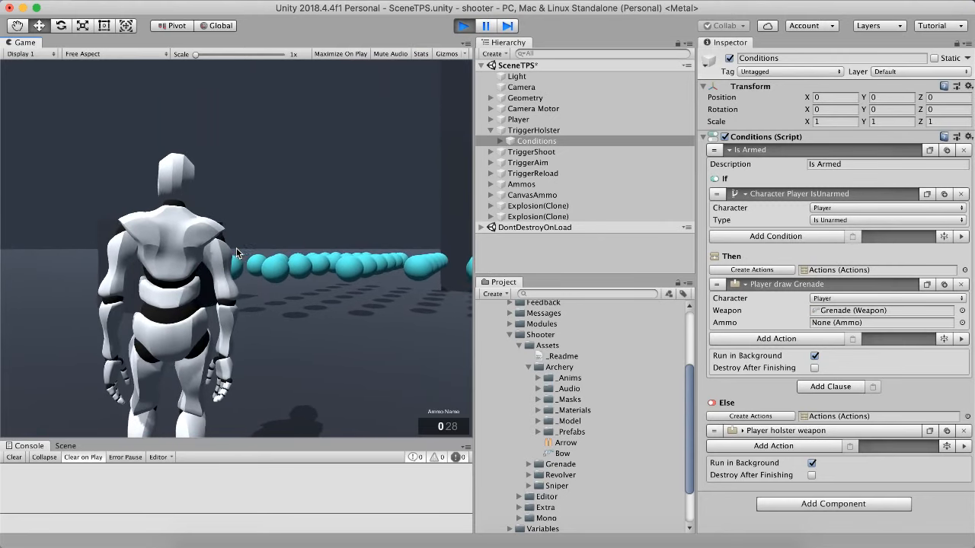
pyautogui.click(463, 25)
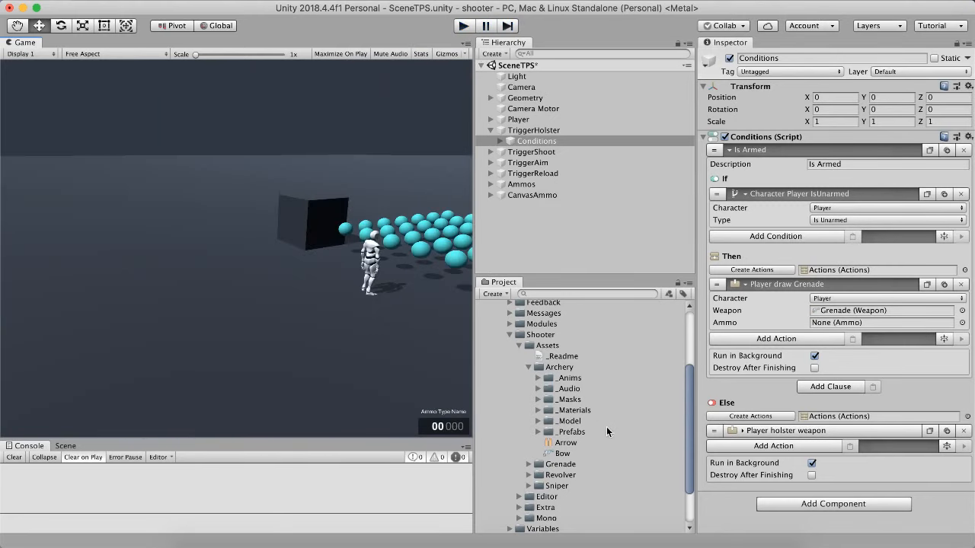
# - Open the Arrow ammo asset in the Archery folder and expand its Aiming section
pyautogui.click(562, 453)
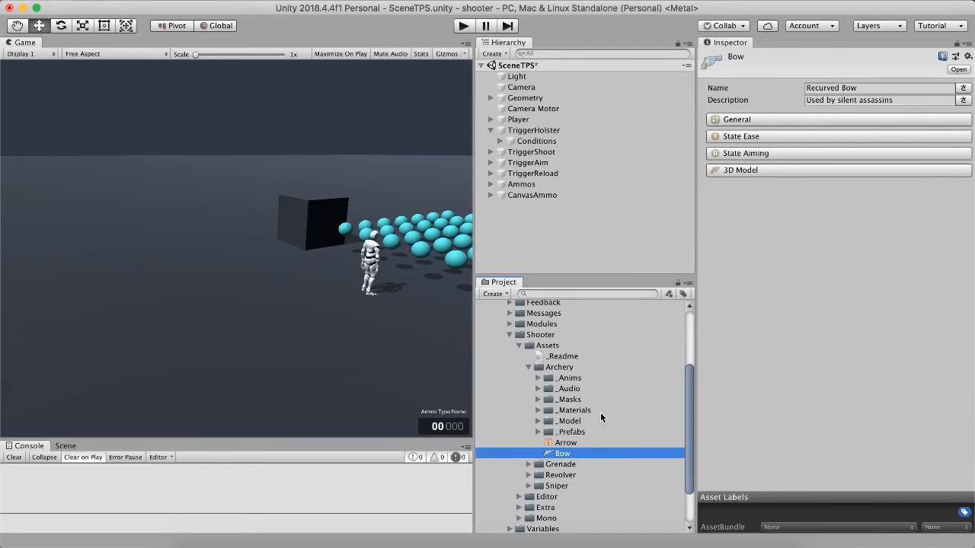
pyautogui.click(565, 442)
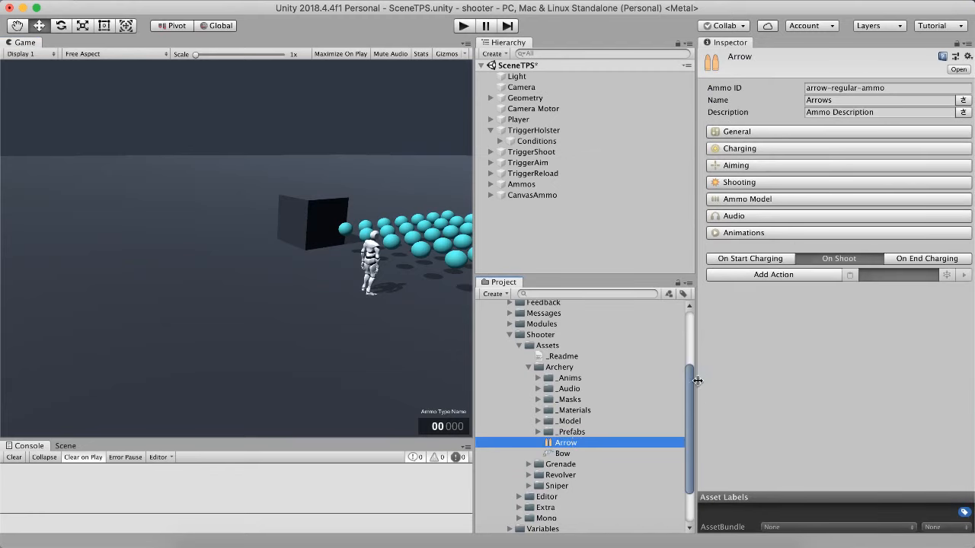
pyautogui.click(730, 166)
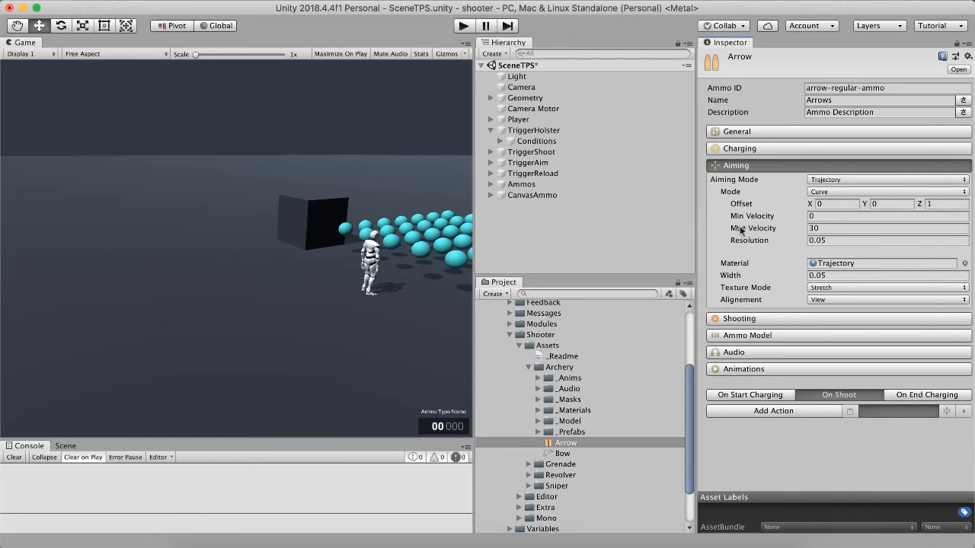
# - Collapse the Arrow ammo's Aiming section and expand its Shooting section to review the projectile settings
pyautogui.click(746, 163)
pyautogui.click(748, 185)
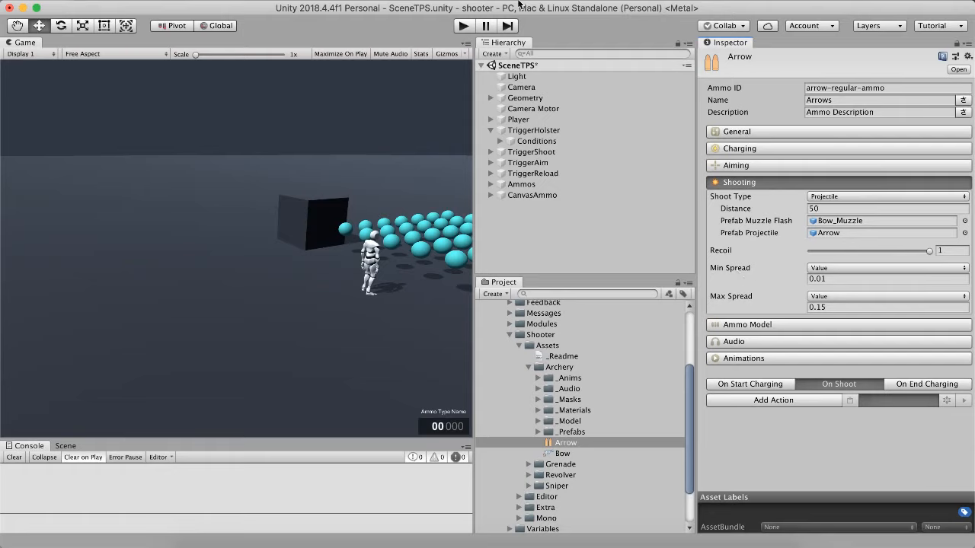
# - In TriggerHolster's Conditions, set the weapon of the player's draw action to Revolver
pyautogui.click(536, 141)
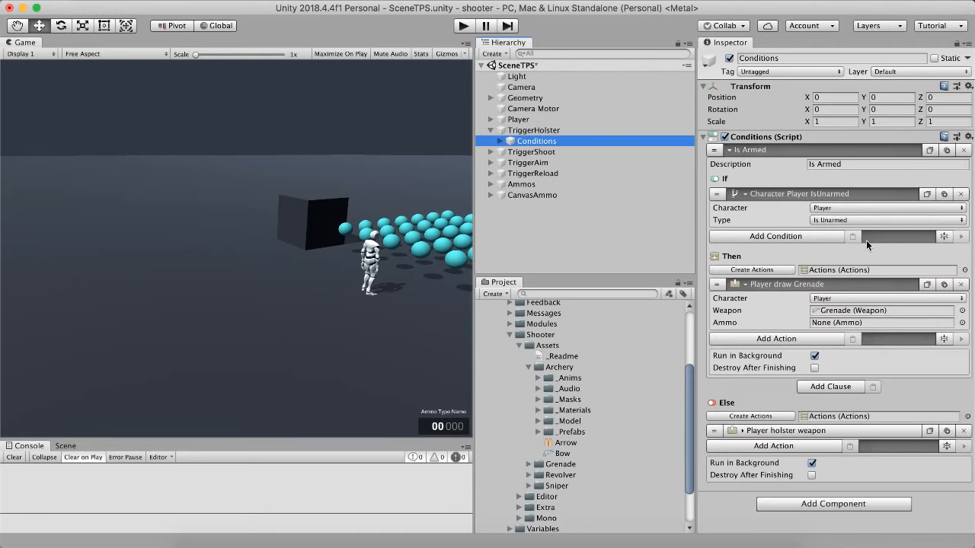
pyautogui.click(961, 310)
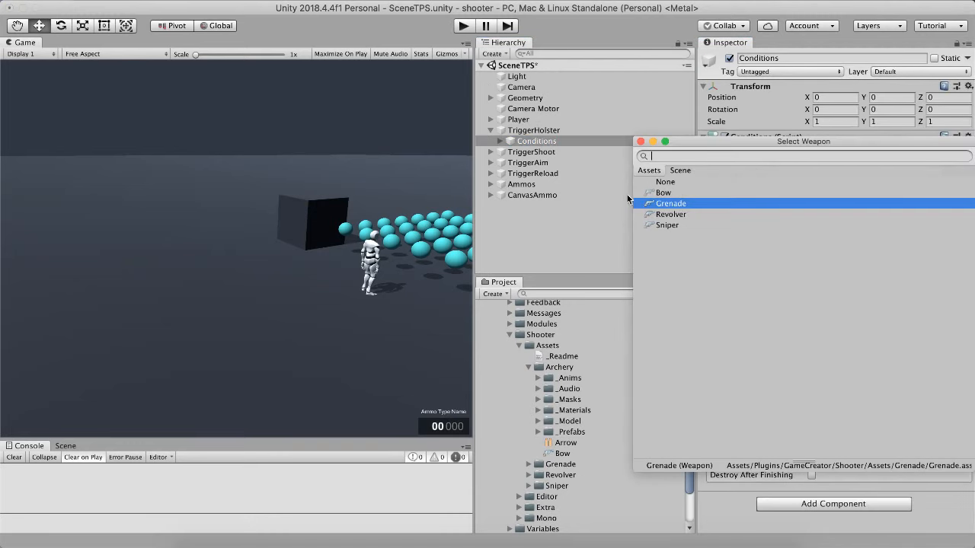
pyautogui.doubleClick(675, 214)
# - Run the game, draw the revolver, aim it and move the character around near the blue spheres
pyautogui.click(462, 27)
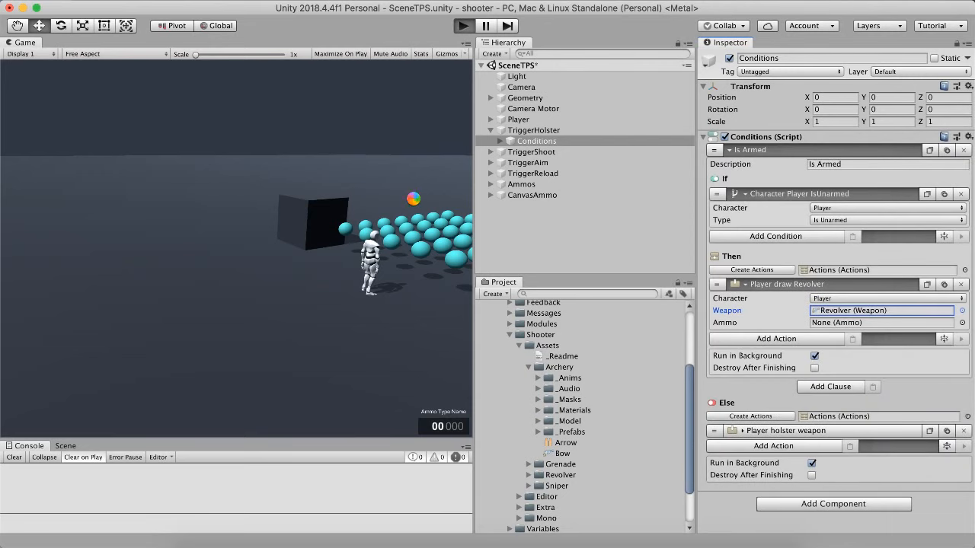
pyautogui.press('q')
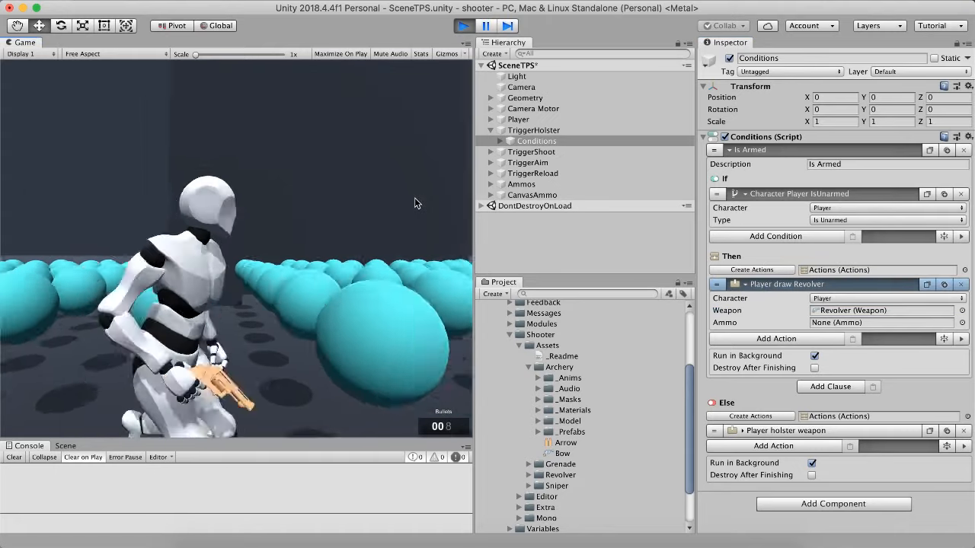
pyautogui.rightClick(415, 198)
pyautogui.press('s')
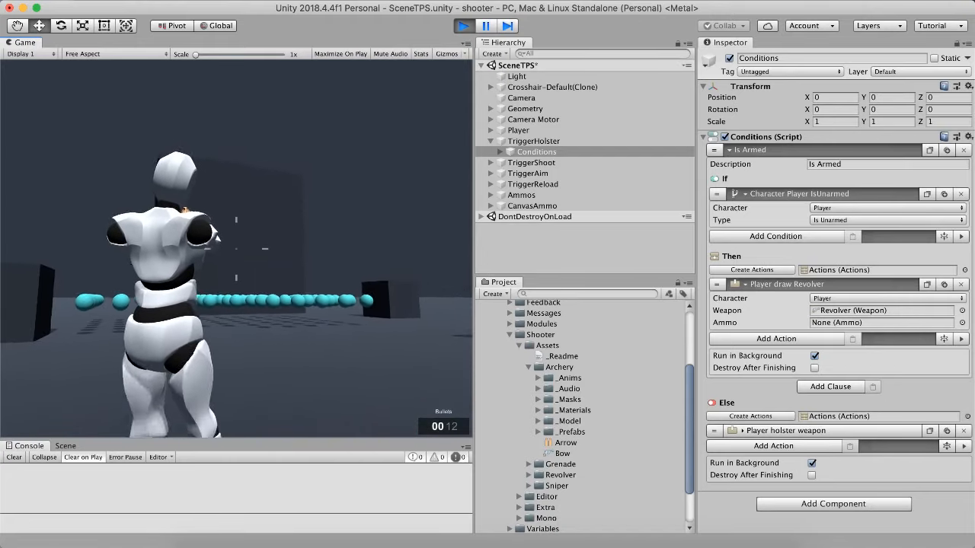
pyautogui.press('w')
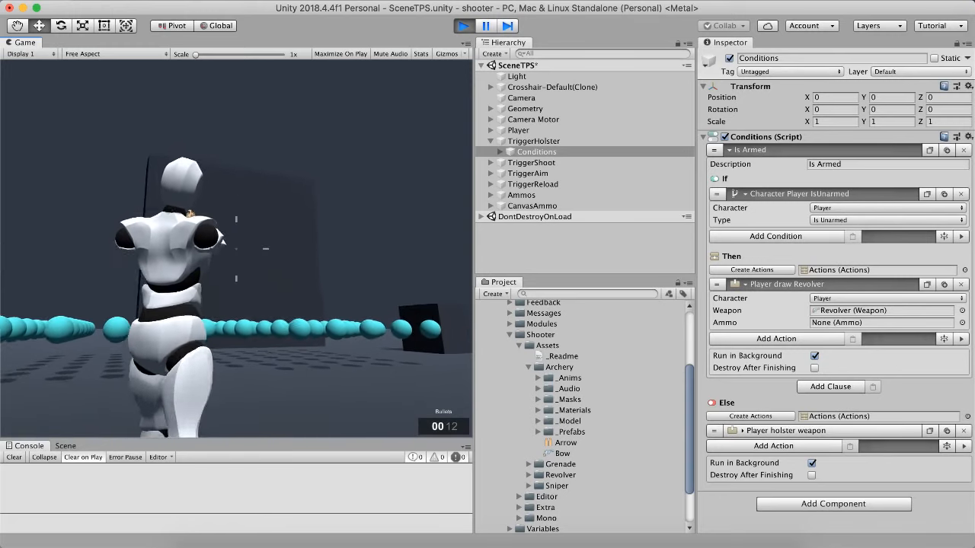
# - Fire a series of revolver shots, reload, fire once more and move the character with the aim released
pyautogui.click(236, 249)
pyautogui.click(236, 249)
pyautogui.click(236, 249)
pyautogui.click(236, 249)
pyautogui.click(236, 249)
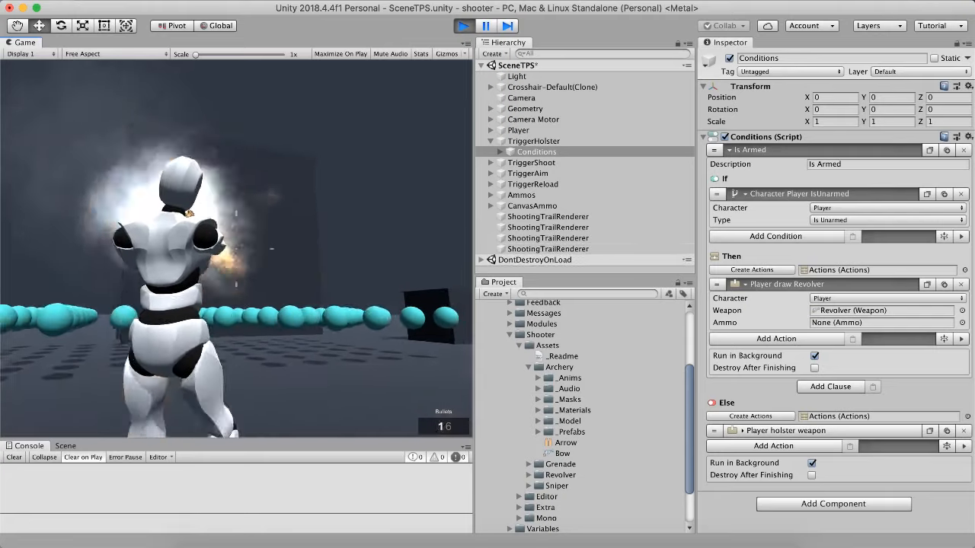
pyautogui.click(236, 249)
pyautogui.press('r')
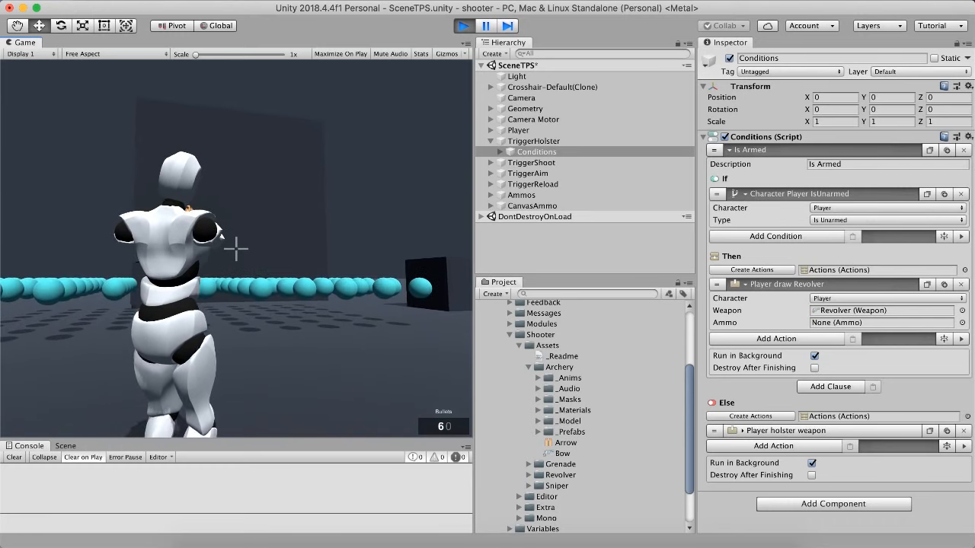
pyautogui.click(236, 249)
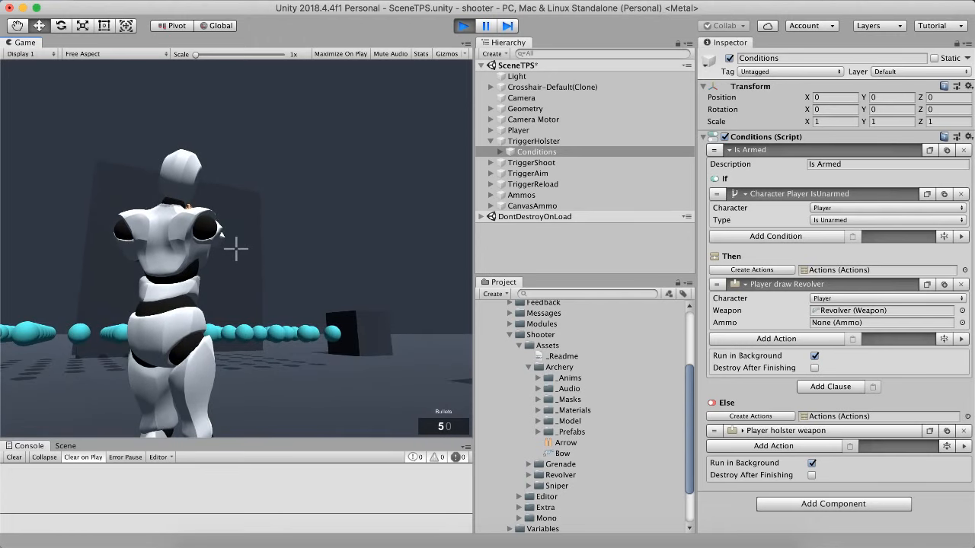
pyautogui.press('s')
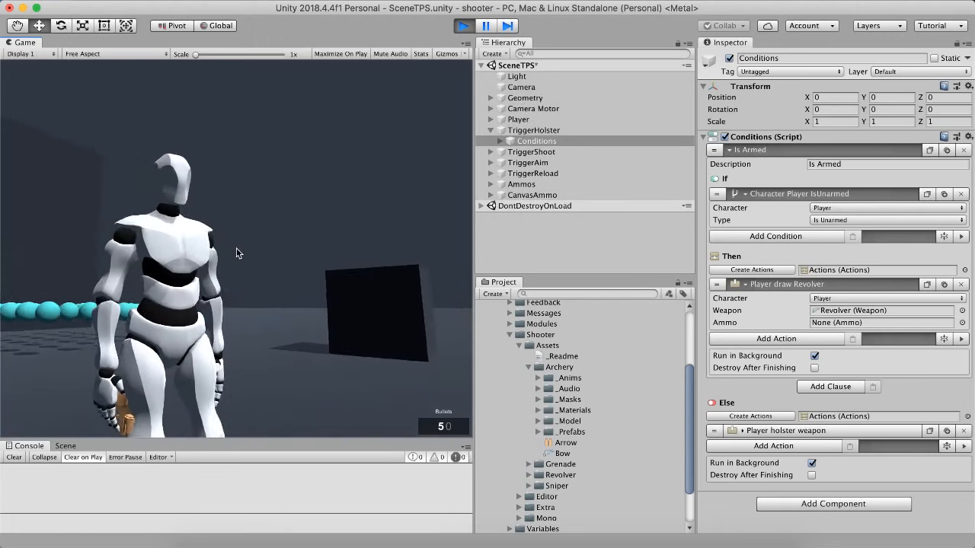
pyautogui.rightClick(236, 253)
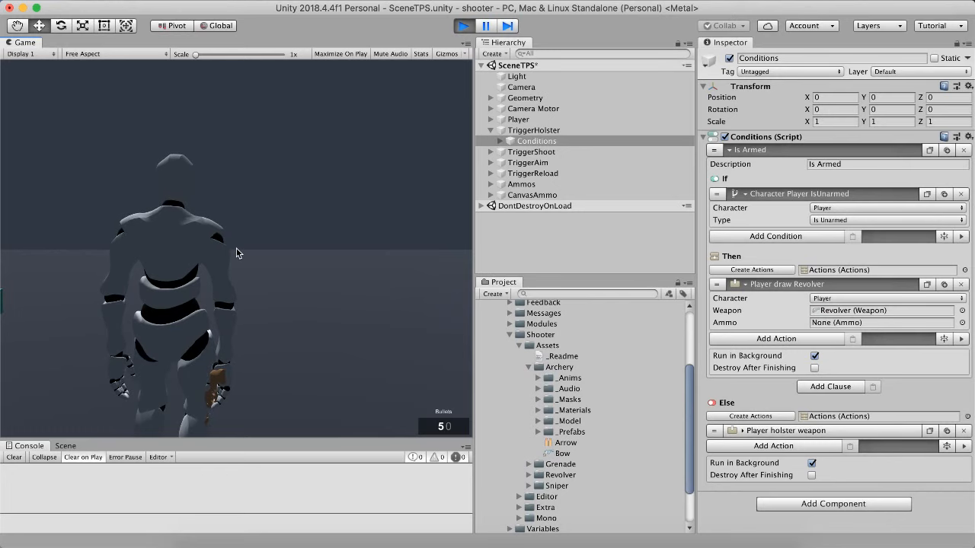
# - Inspect the Player object's Player Shooter component during play, collapsing the Advanced and Basic Parameters of Player Character
pyautogui.click(518, 120)
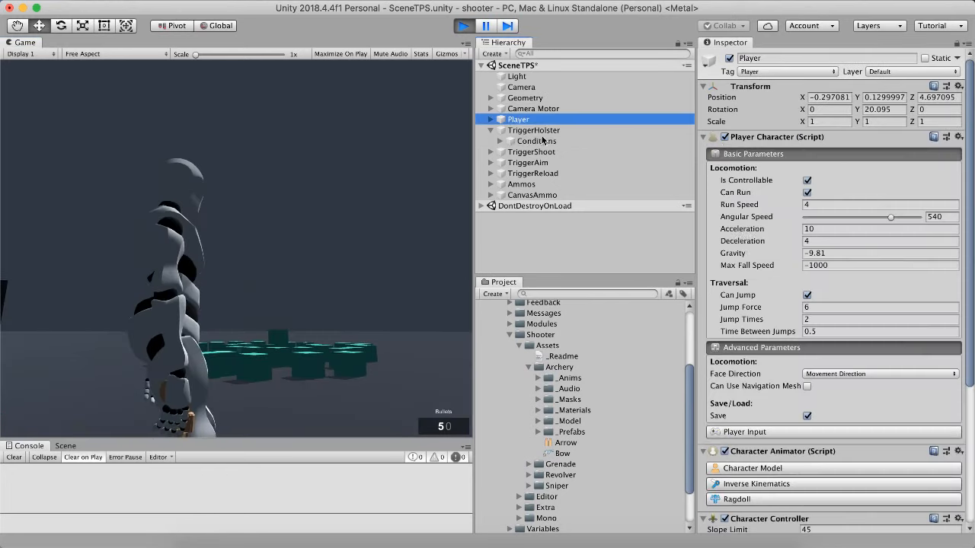
pyautogui.scroll(-5, 814, 358)
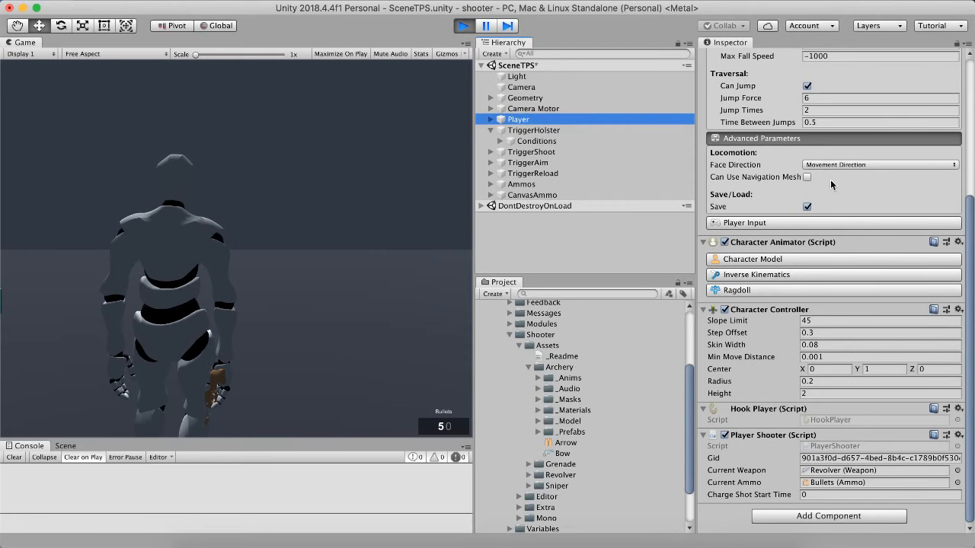
pyautogui.click(784, 139)
pyautogui.click(784, 155)
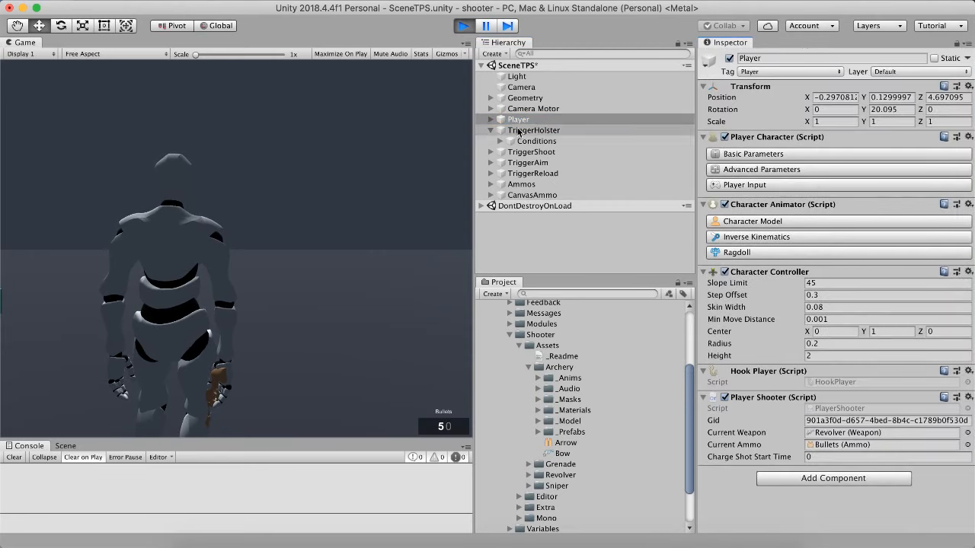
# - Collapse TriggerHolster in the scene hierarchy, clear the selection and stop the running game
pyautogui.click(491, 131)
pyautogui.click(553, 245)
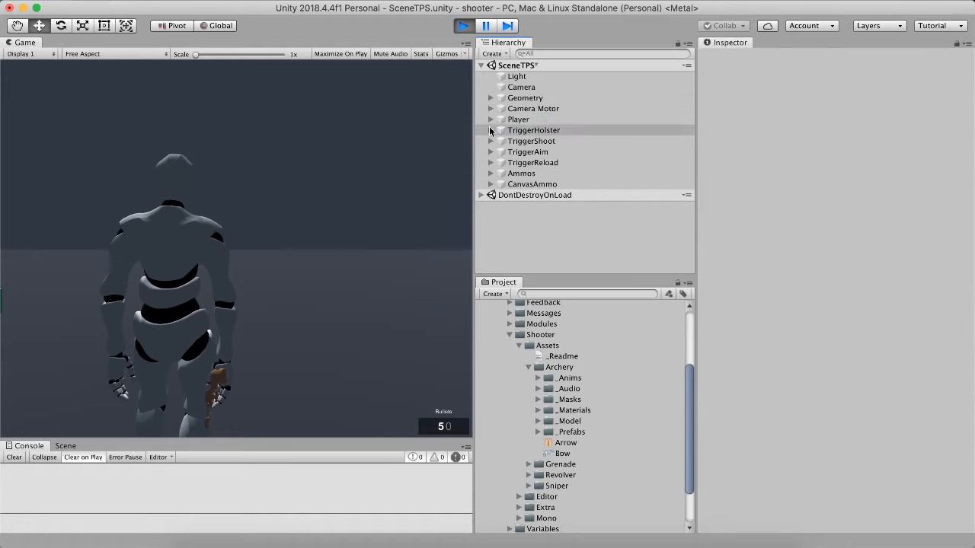
pyautogui.press('super+p')
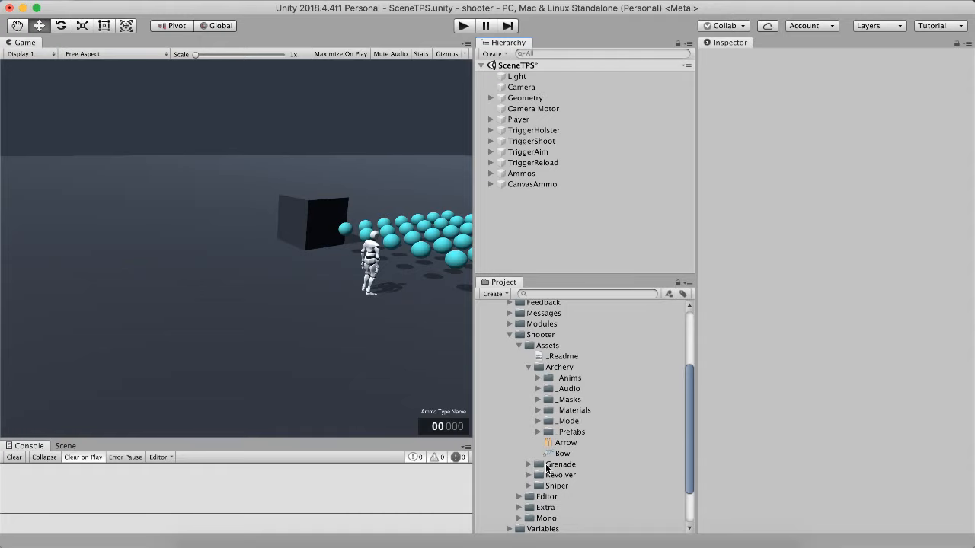
# - Compare the Arrow ammo asset with the Bow weapon asset in the Archery folder
pyautogui.click(571, 443)
pyautogui.click(566, 451)
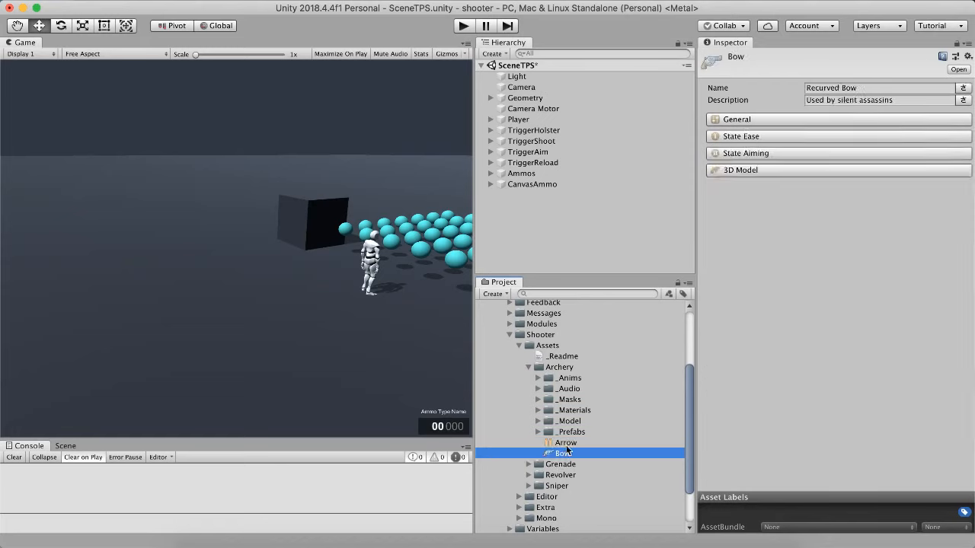
pyautogui.click(567, 443)
pyautogui.click(572, 452)
pyautogui.click(569, 443)
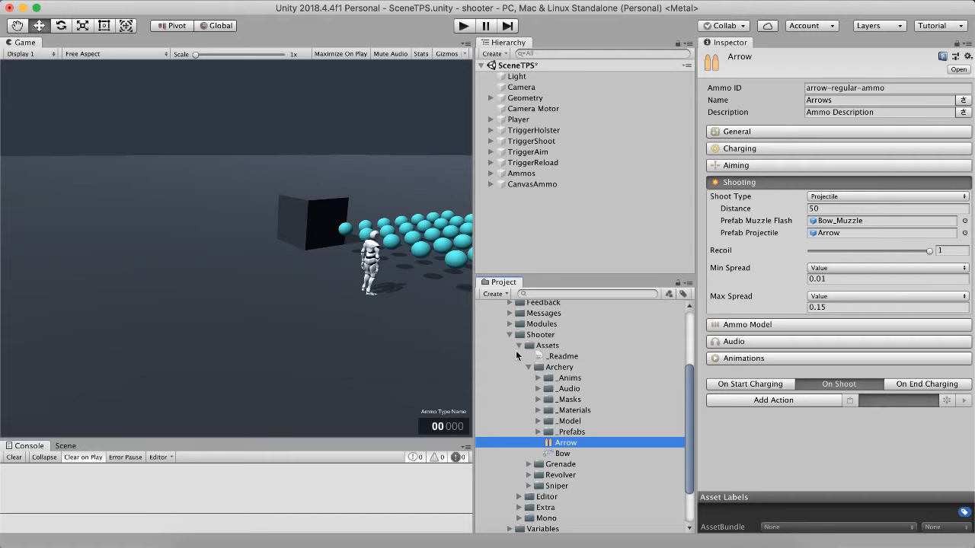
pyautogui.click(567, 453)
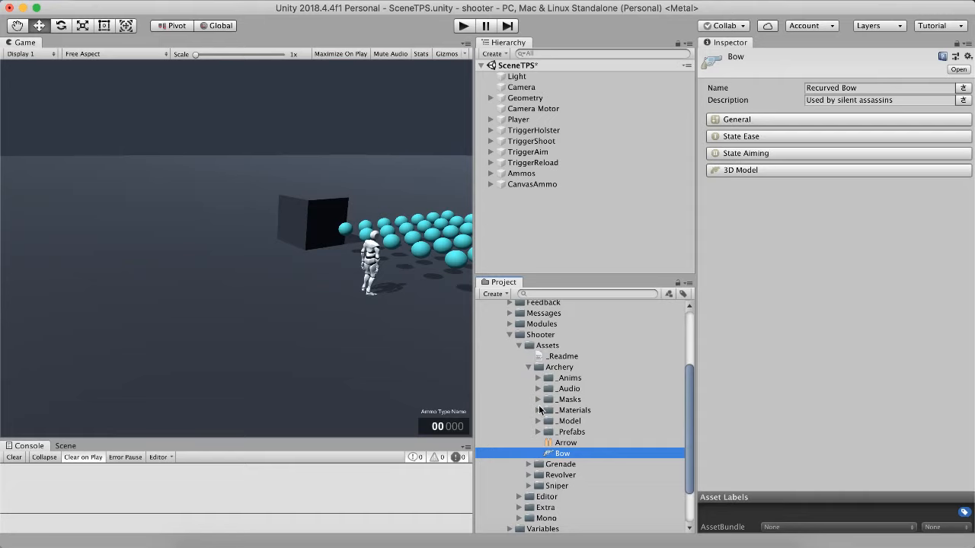
# - Collapse the Archery folder, expand the Revolver folder and open the Revolver weapon asset
pyautogui.click(528, 367)
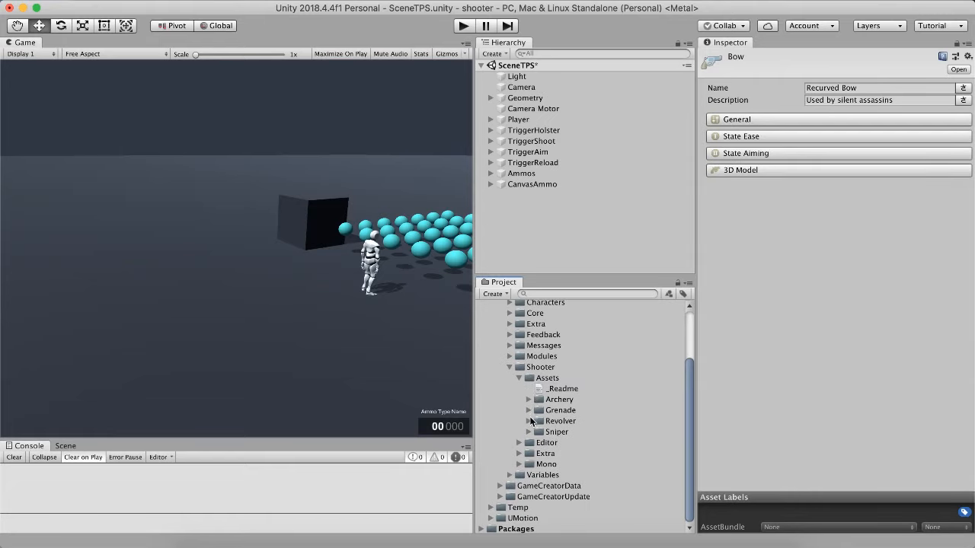
pyautogui.click(529, 420)
pyautogui.click(568, 498)
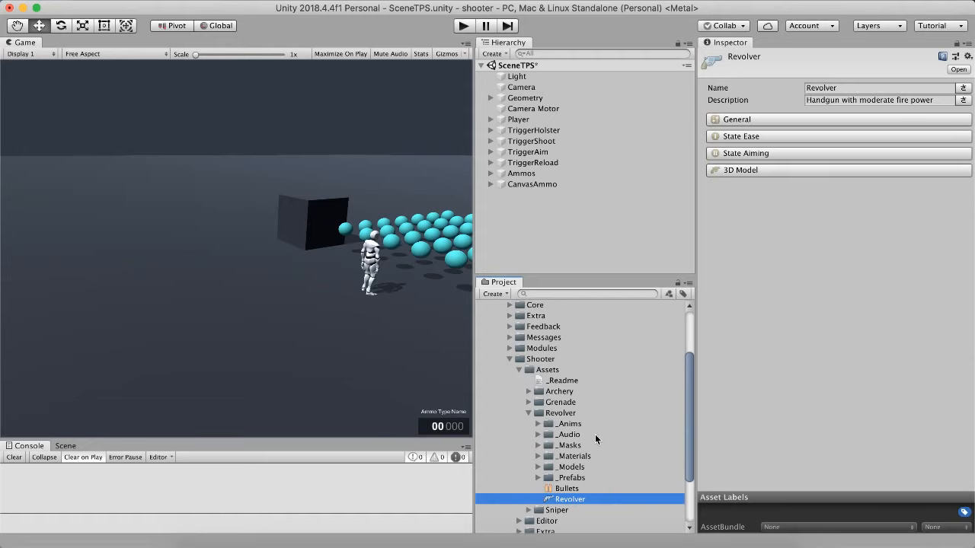
# - Review the Revolver weapon's Name and Description, and expand its General section to point out the default ammo
pyautogui.click(734, 91)
pyautogui.click(728, 102)
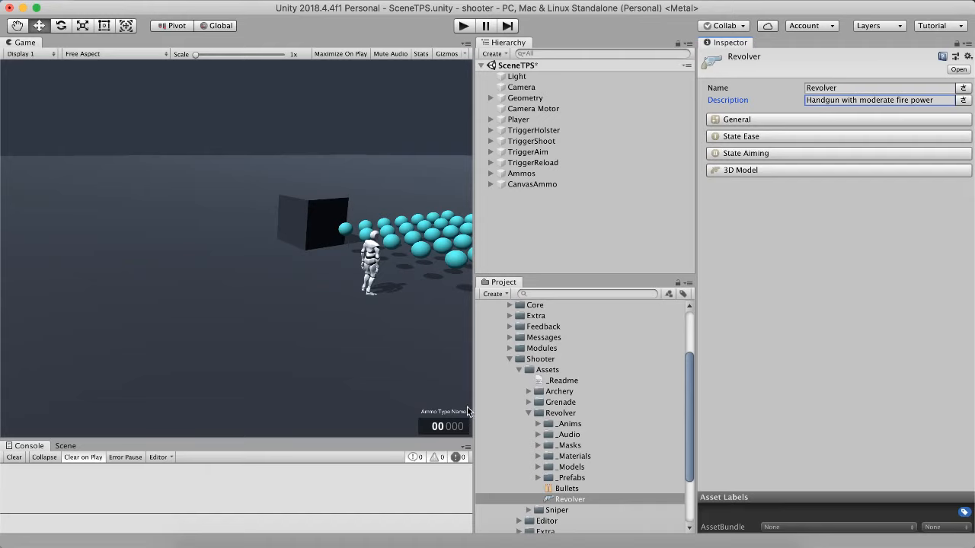
pyautogui.click(755, 119)
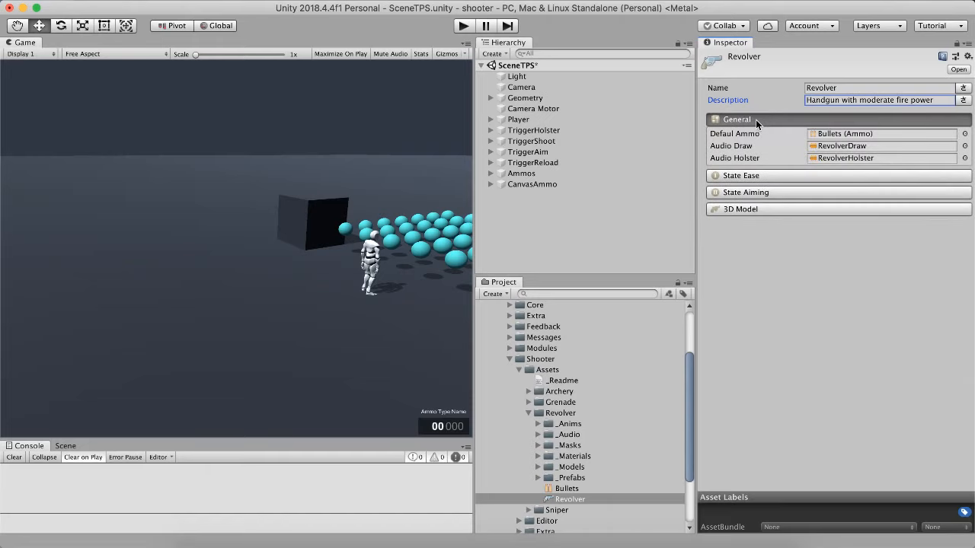
pyautogui.click(746, 133)
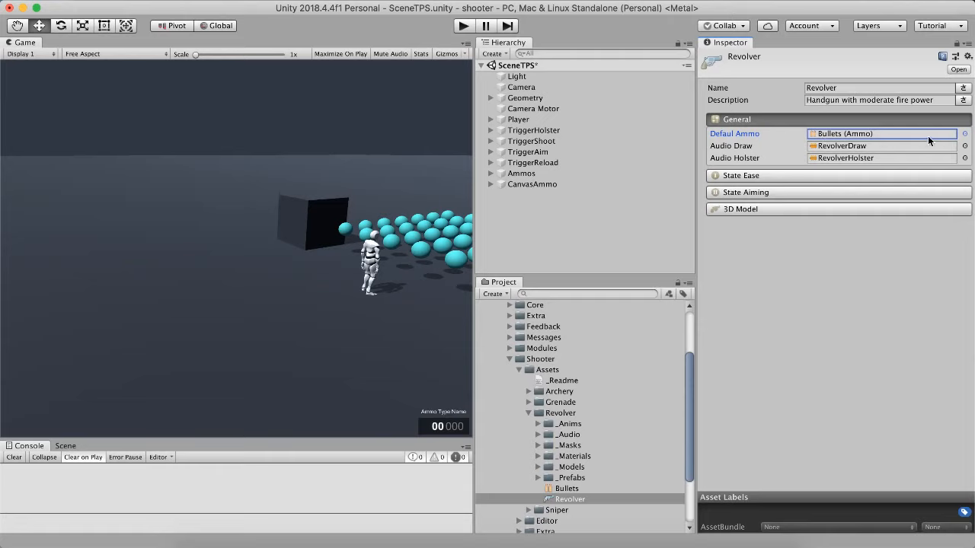
# - Try Arrow, Cartridges and Fragmentation as the Revolver's default ammo and set it back to Bullets
pyautogui.click(964, 134)
pyautogui.click(660, 193)
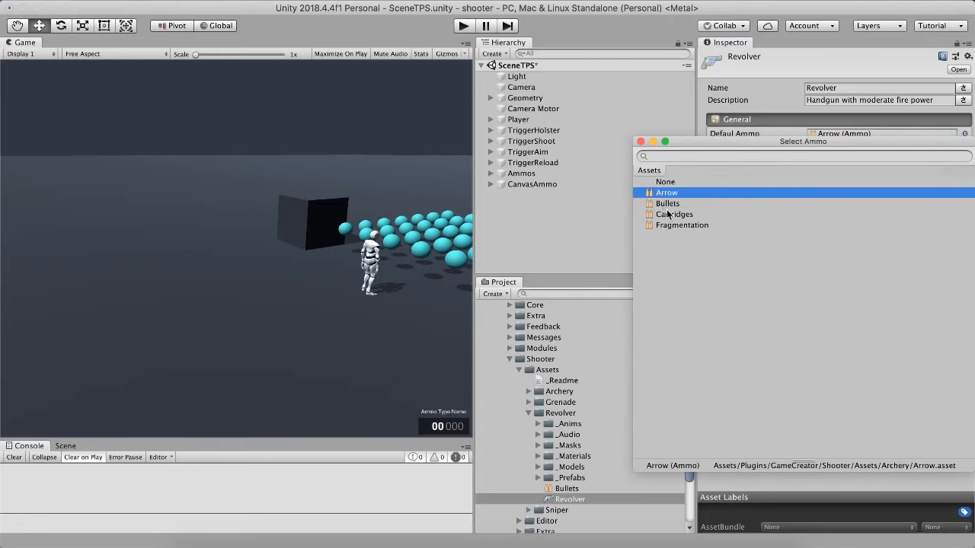
pyautogui.click(669, 214)
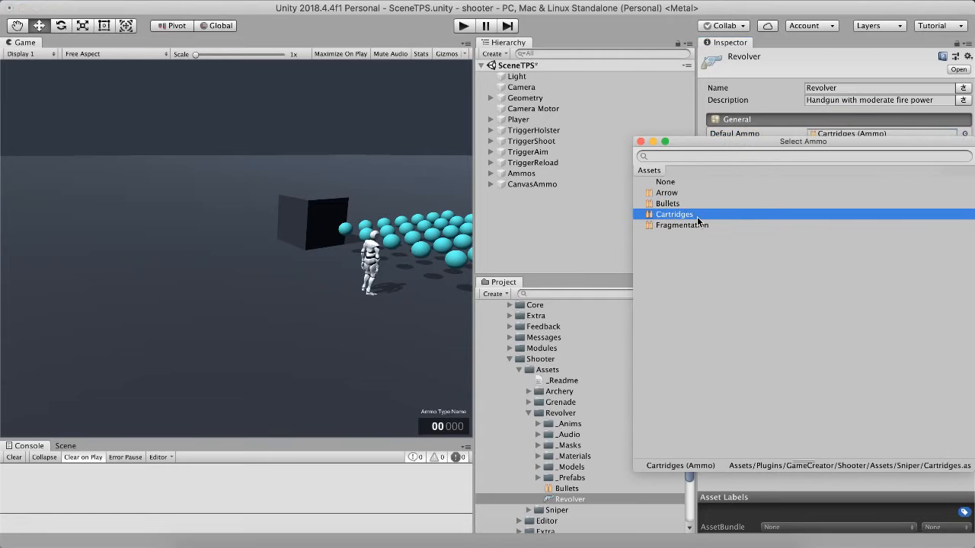
pyautogui.click(657, 225)
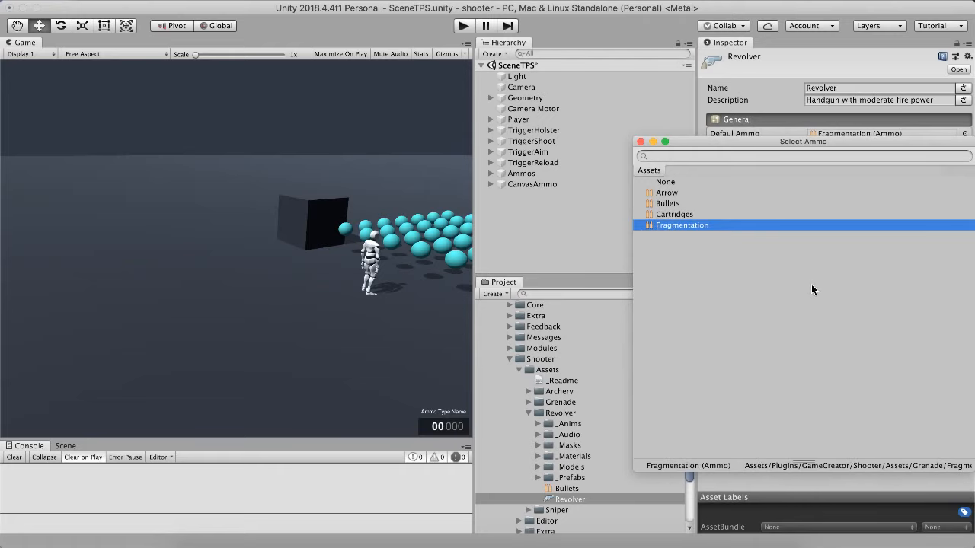
pyautogui.click(670, 205)
pyautogui.doubleClick(669, 205)
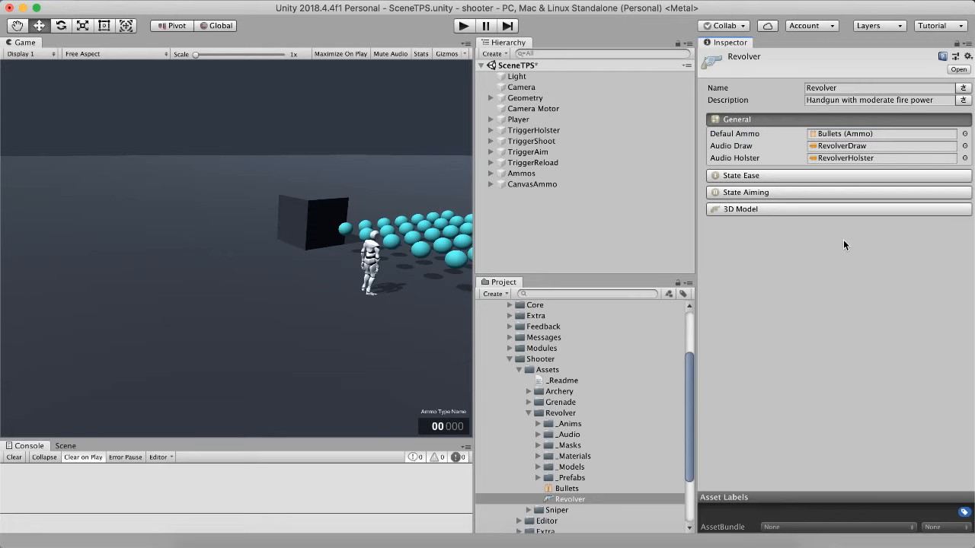
# - Point out the Audio Draw and Audio Holster settings in the Revolver weapon's General section
pyautogui.click(740, 146)
pyautogui.click(738, 158)
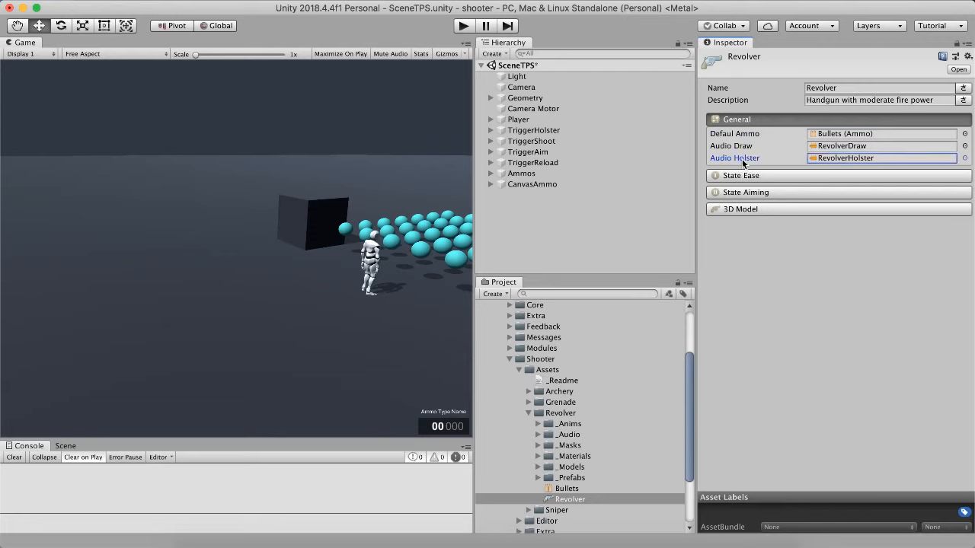
pyautogui.click(747, 148)
pyautogui.click(765, 159)
# - Locate the weapon's RevolverDraw clip in the project and preview the RevolverDraw and RevolverHolster sounds
pyautogui.click(829, 146)
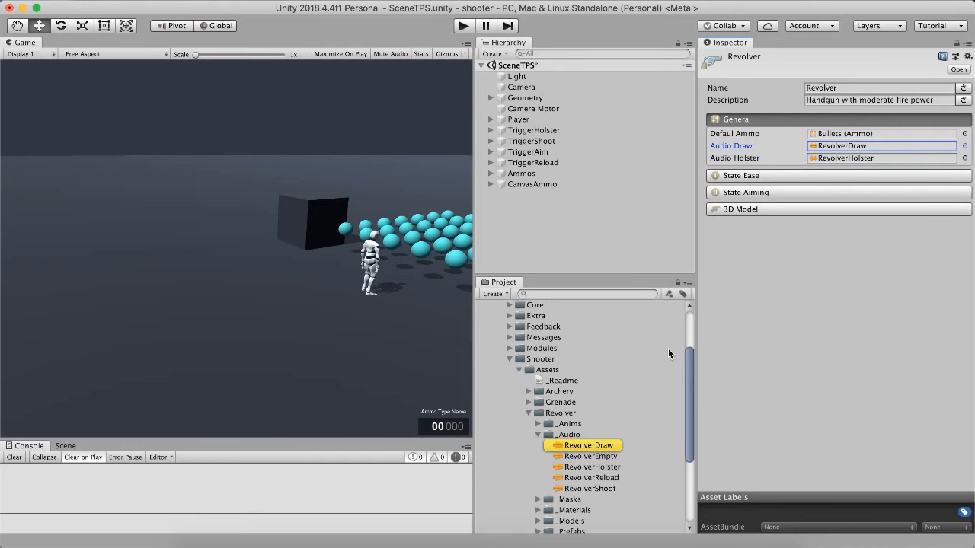
pyautogui.click(591, 448)
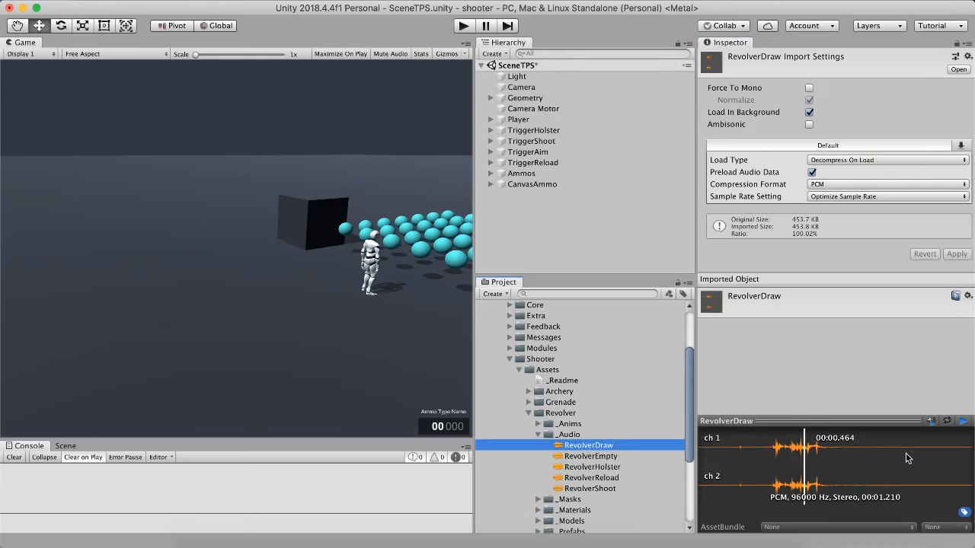
pyautogui.click(619, 467)
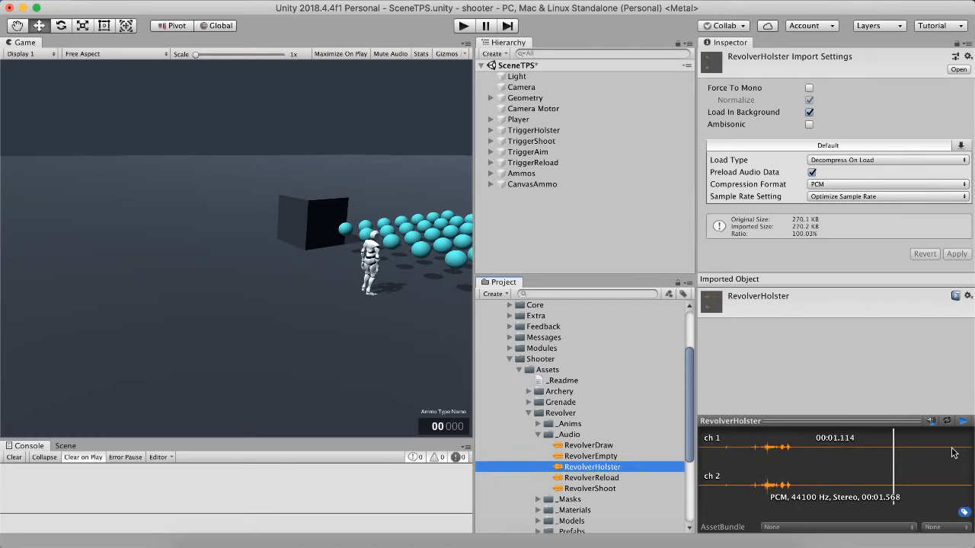
# - Collapse the Revolver's _Audio folder in the project and reopen the Revolver weapon asset's settings
pyautogui.click(530, 412)
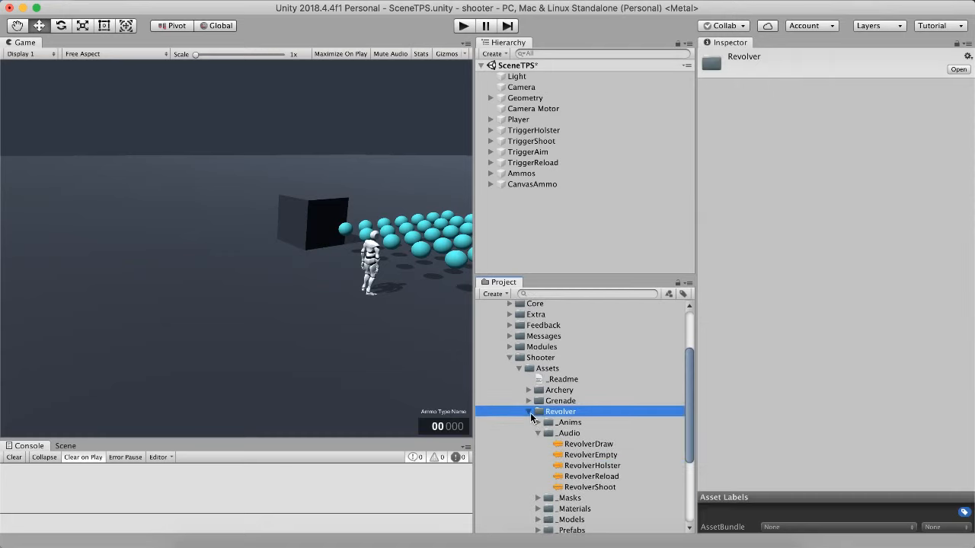
pyautogui.click(529, 412)
pyautogui.click(529, 412)
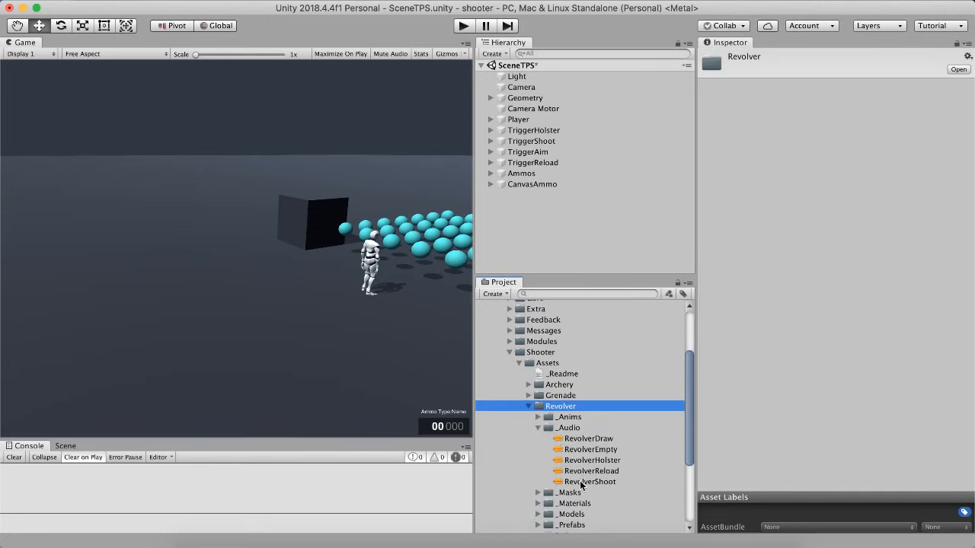
pyautogui.scroll(-3, 581, 485)
pyautogui.click(537, 367)
pyautogui.click(569, 433)
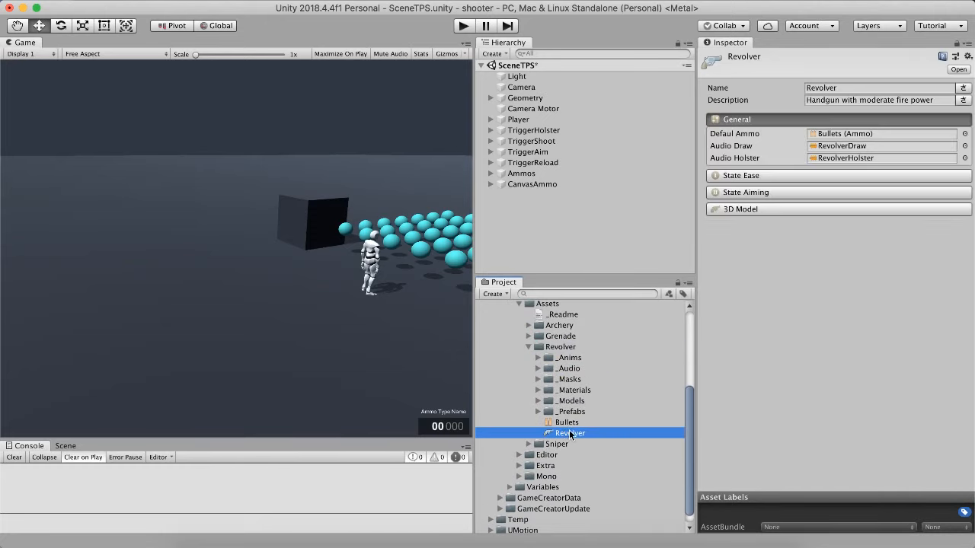
# - Collapse the Revolver weapon's General section and expand its State Ease and State Aiming sections
pyautogui.click(801, 119)
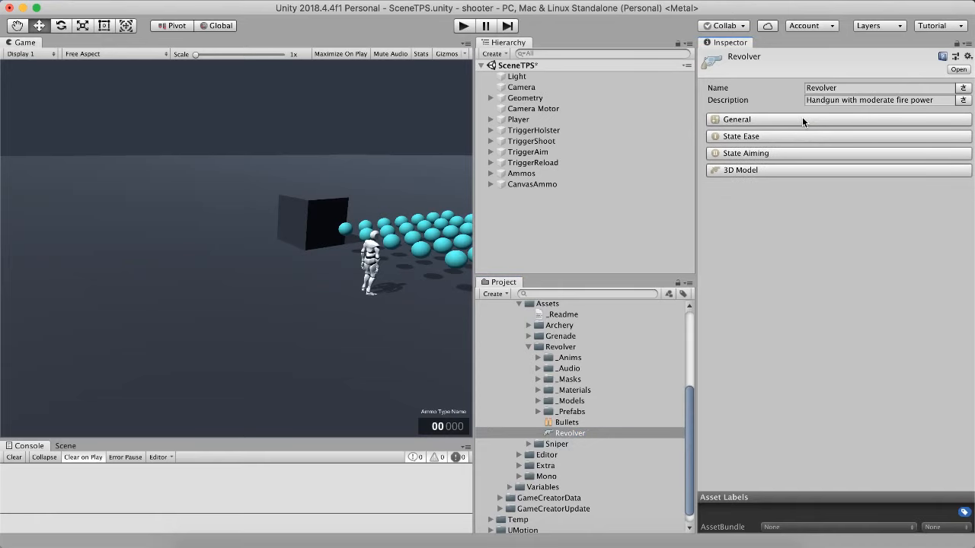
pyautogui.click(768, 137)
pyautogui.click(753, 229)
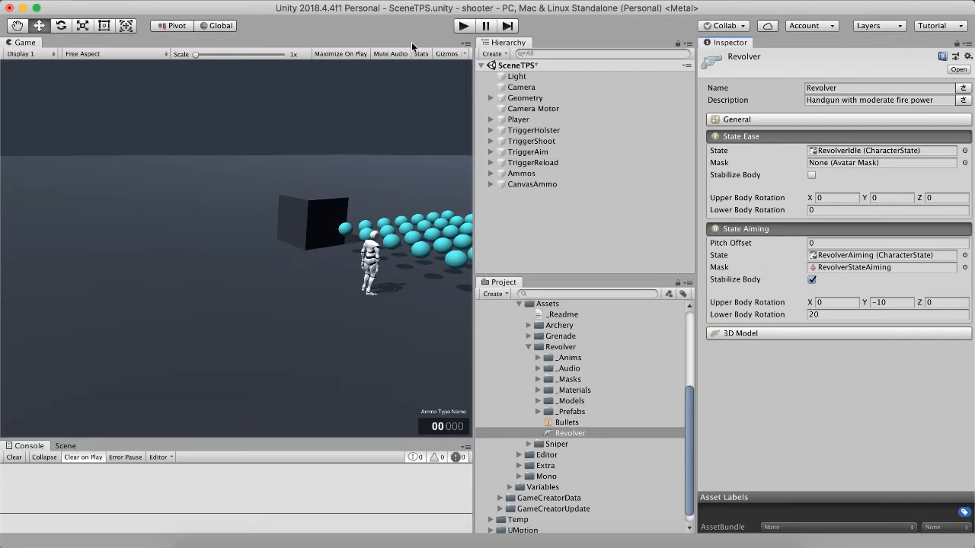
# - Start play mode and have the character draw the revolver
pyautogui.click(461, 27)
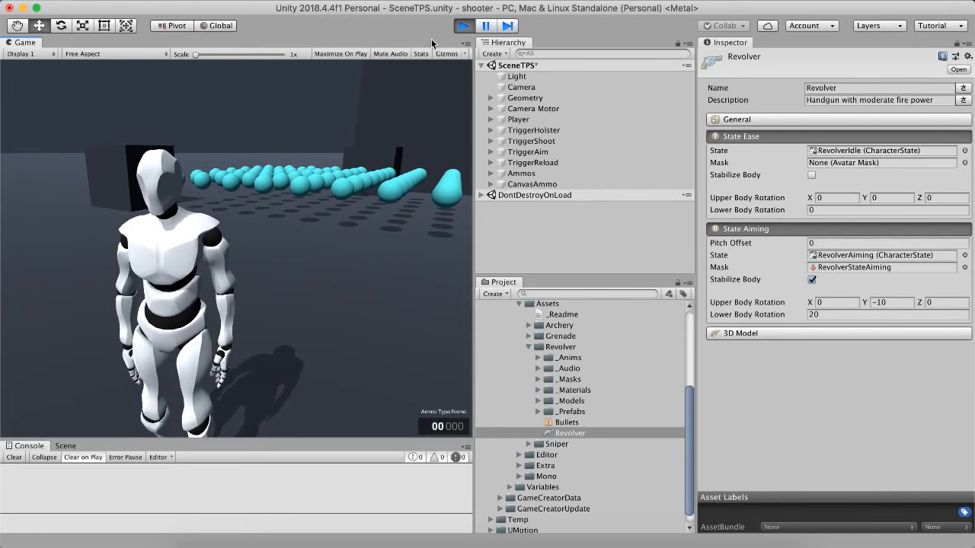
pyautogui.press('1')
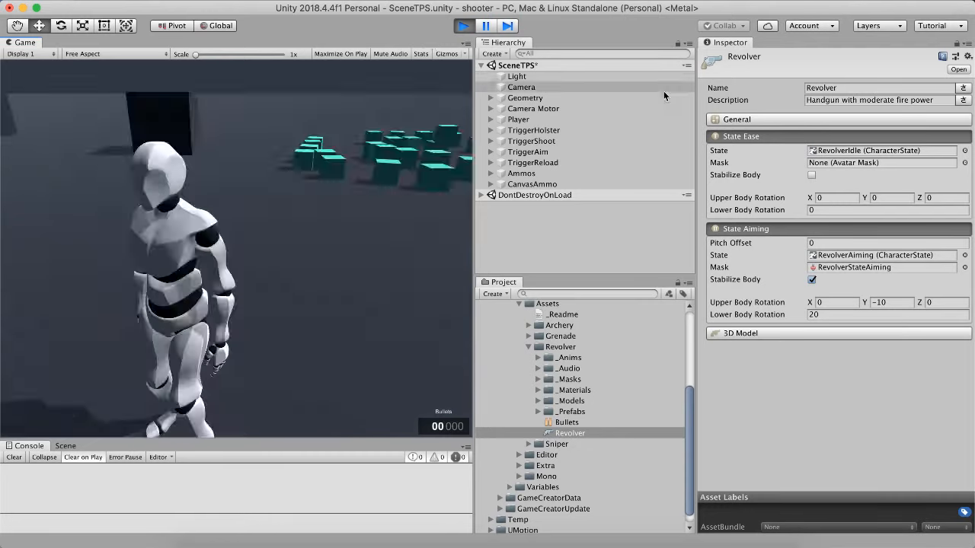
# - Review which Game Creator asset types can be created in the project, without creating one
pyautogui.rightClick(575, 416)
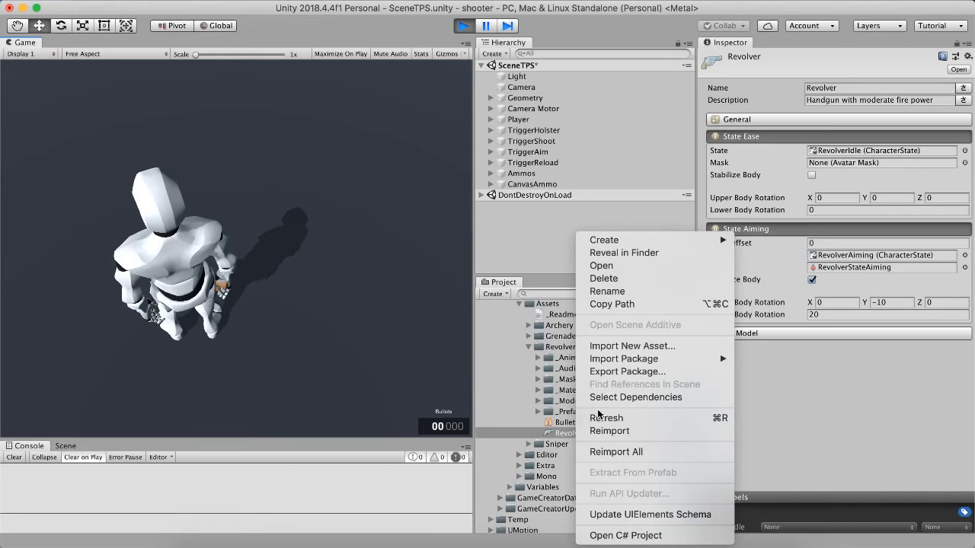
pyautogui.moveTo(615, 242)
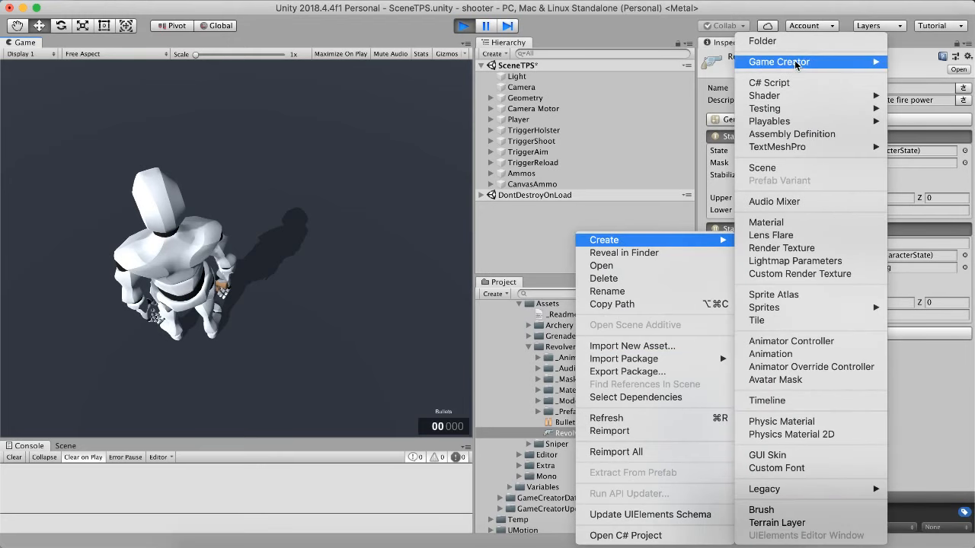
pyautogui.moveTo(796, 65)
pyautogui.moveTo(704, 65)
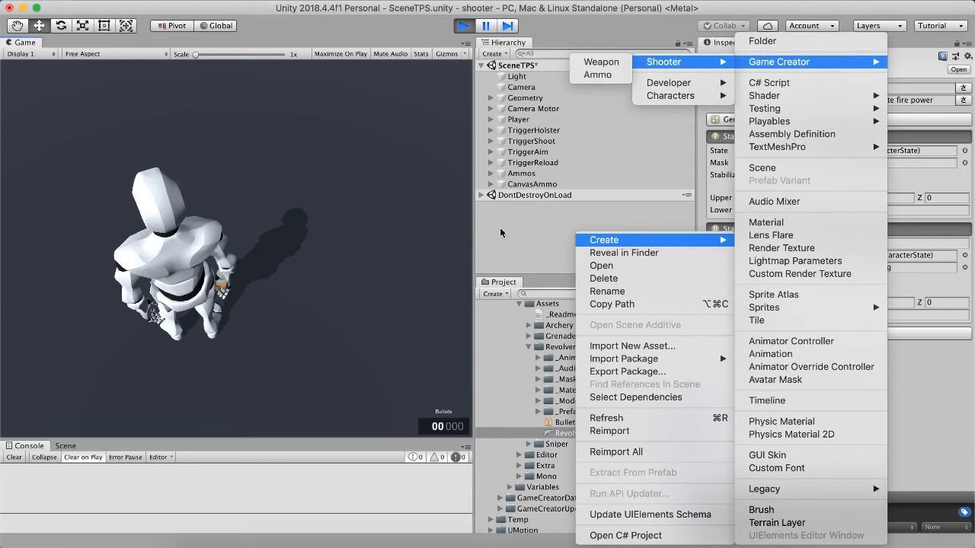
pyautogui.click(561, 422)
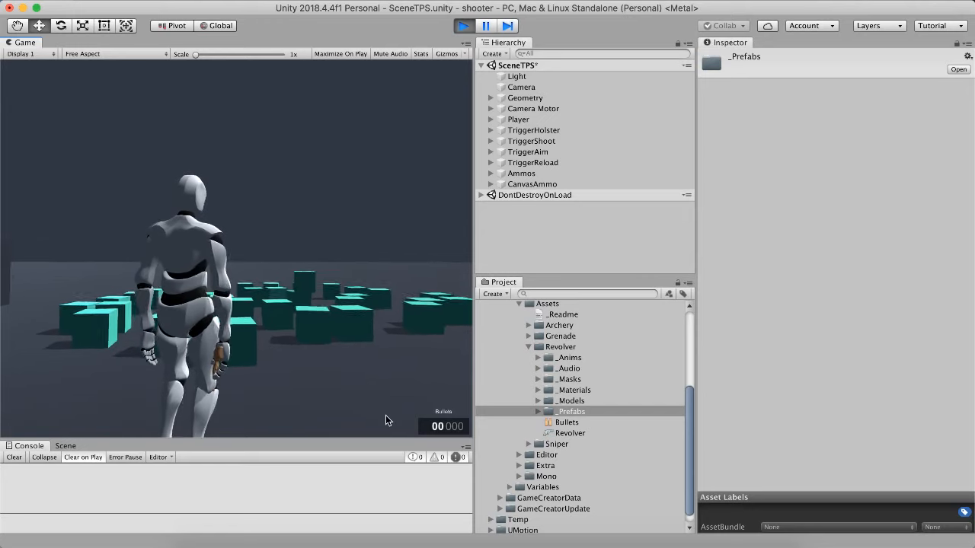
# - Locate the RevolverIdle character state used by the Revolver's State Ease and review its animation overrides and its Enter and Exit clips
pyautogui.click(567, 433)
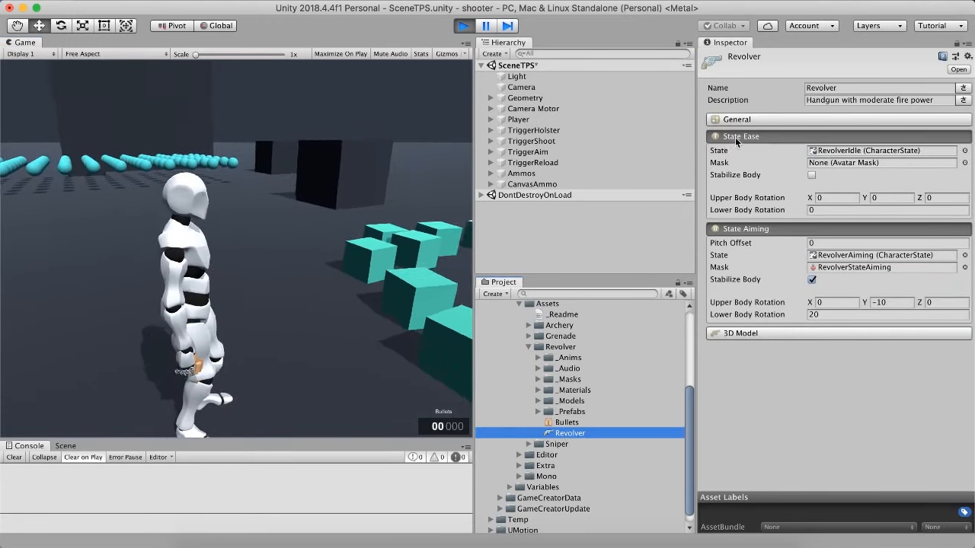
pyautogui.click(791, 150)
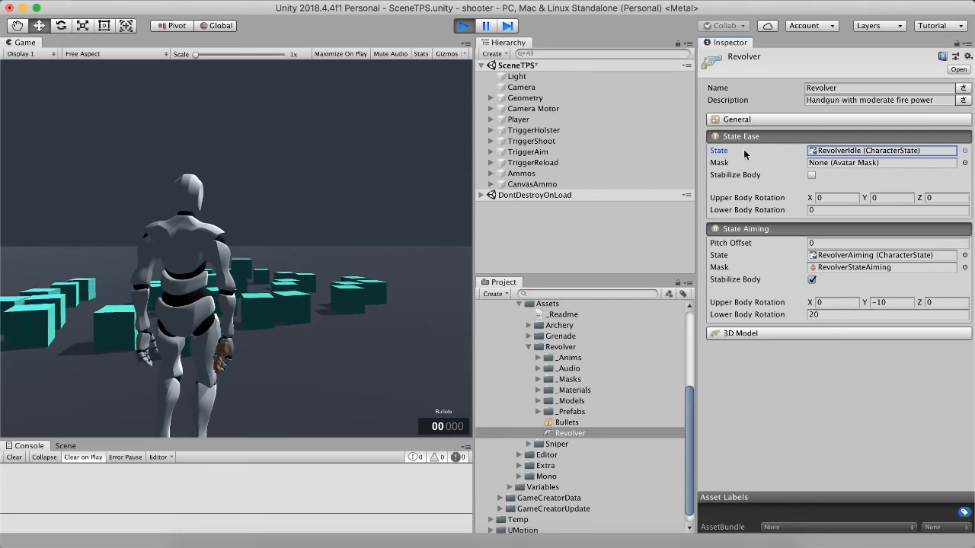
pyautogui.click(821, 152)
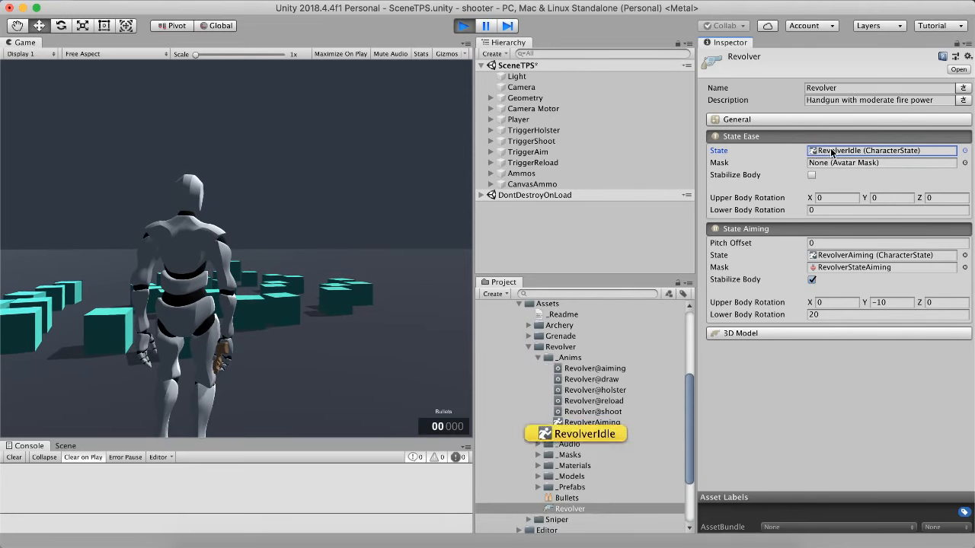
pyautogui.click(586, 433)
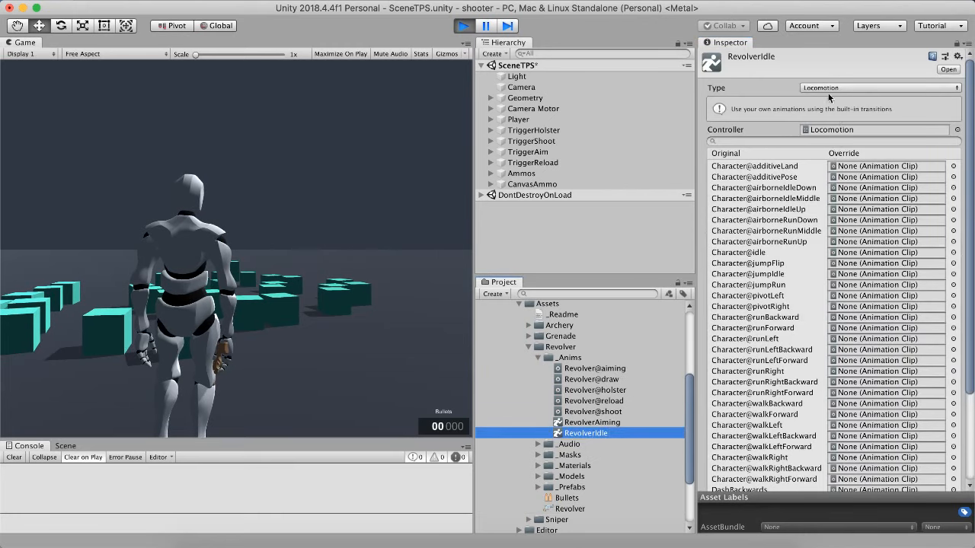
pyautogui.scroll(-5, 822, 242)
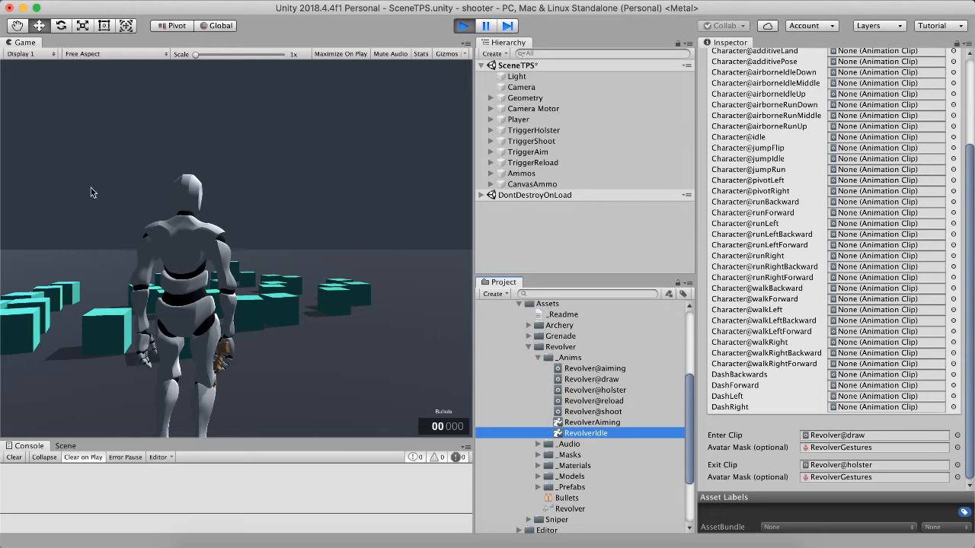
# - Play-test the revolver's idle state by running the character around the scene in several directions
pyautogui.click(306, 375)
pyautogui.press('w')
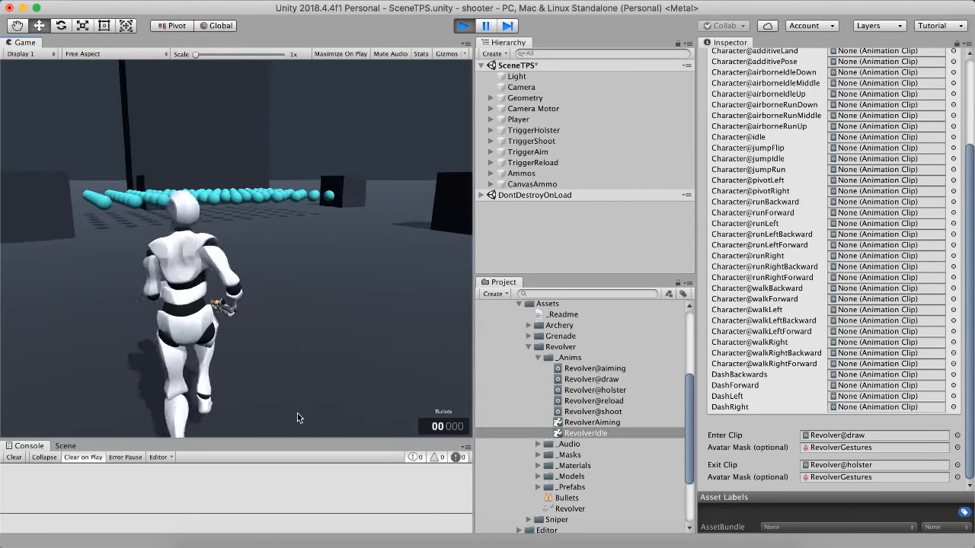
pyautogui.press('q')
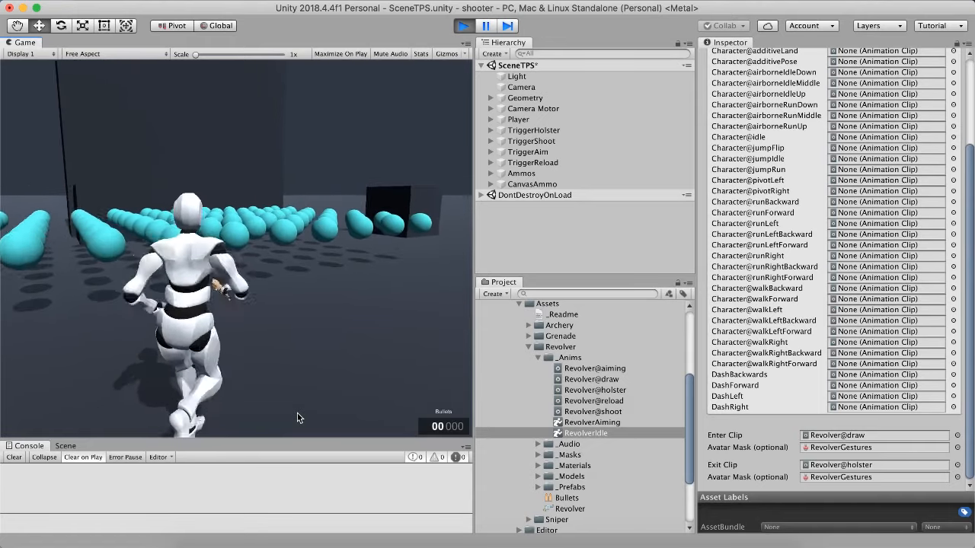
pyautogui.press('d')
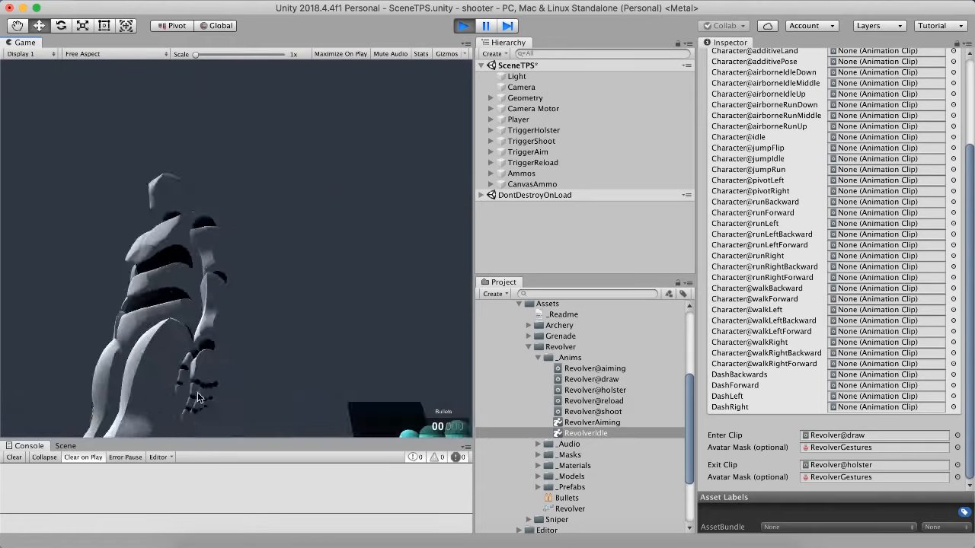
pyautogui.press('s')
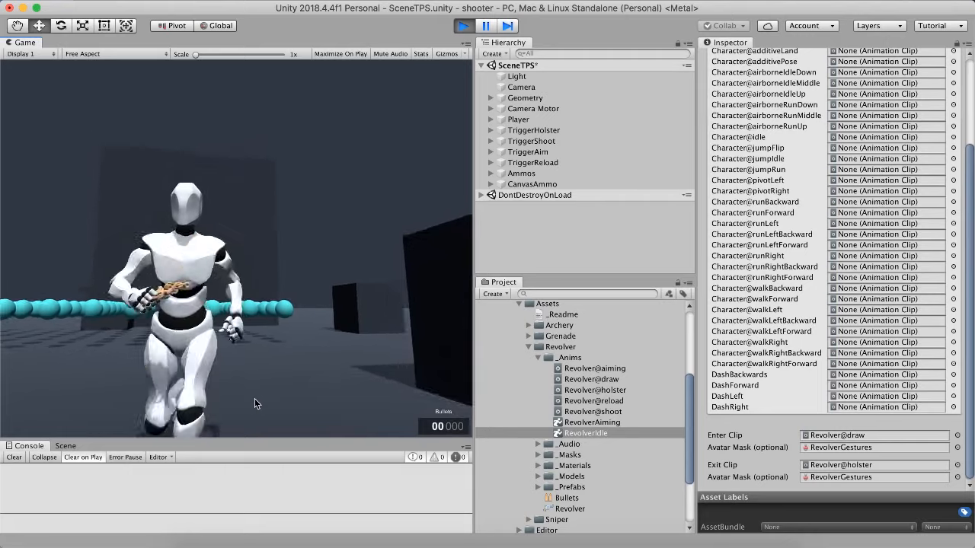
pyautogui.press('s')
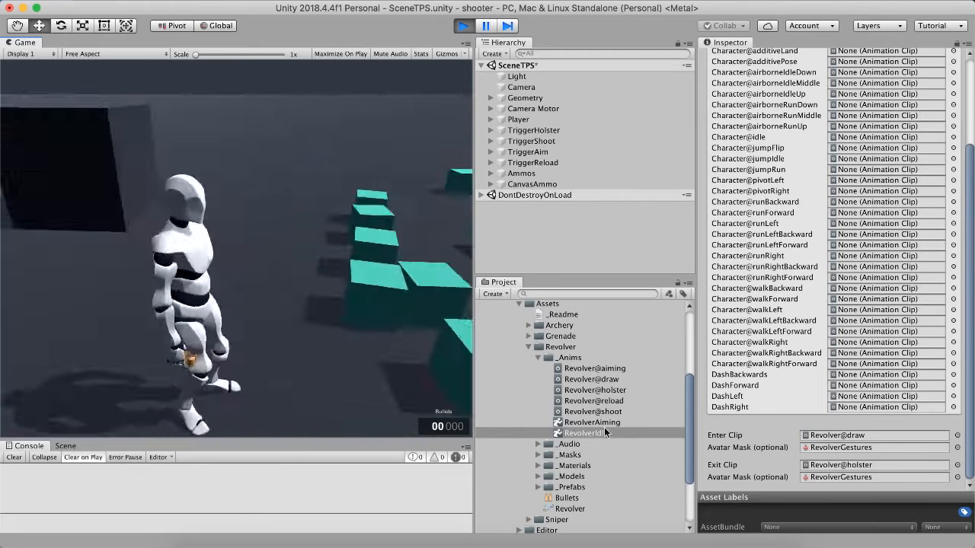
# - Point out RevolverIdle's Exit Clip and Enter Clip, and play-test holstering and drawing the revolver
pyautogui.click(730, 466)
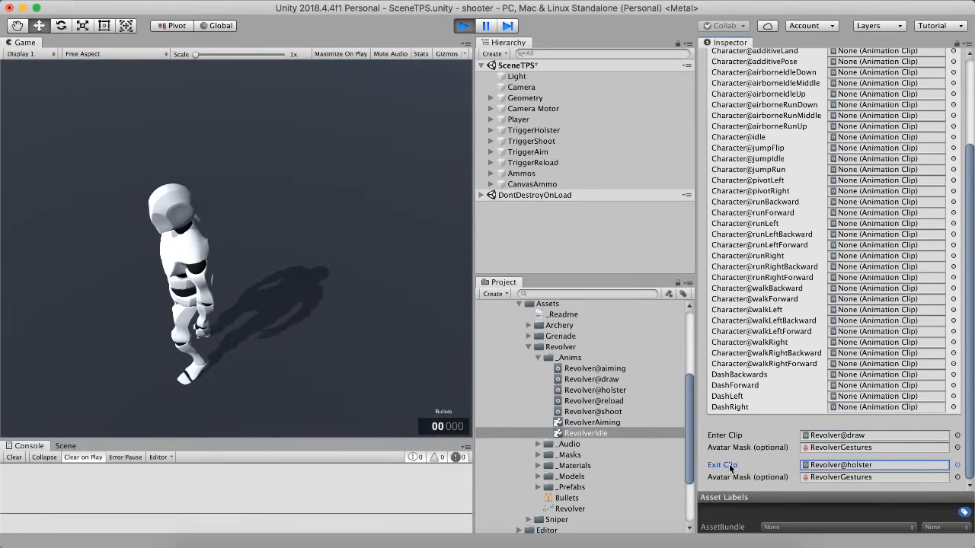
pyautogui.click(849, 437)
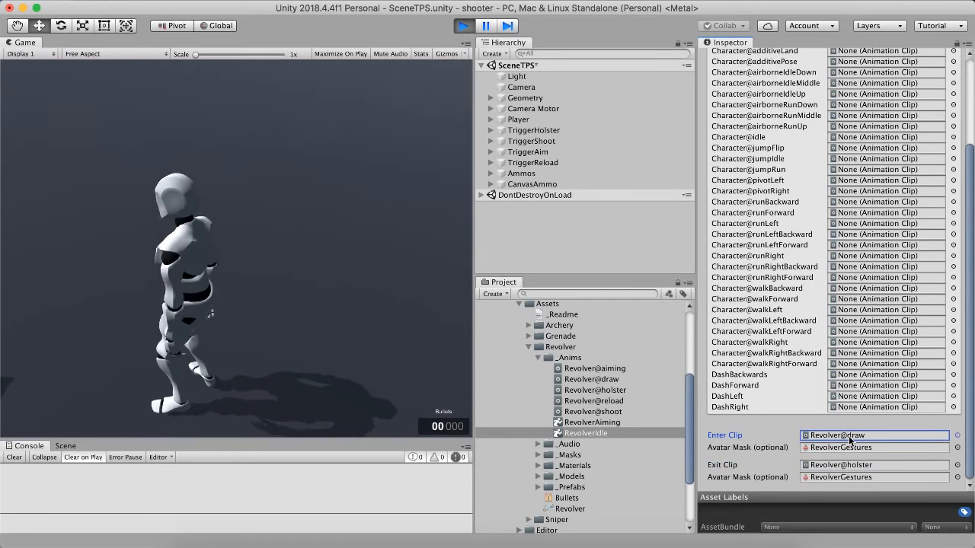
pyautogui.click(372, 356)
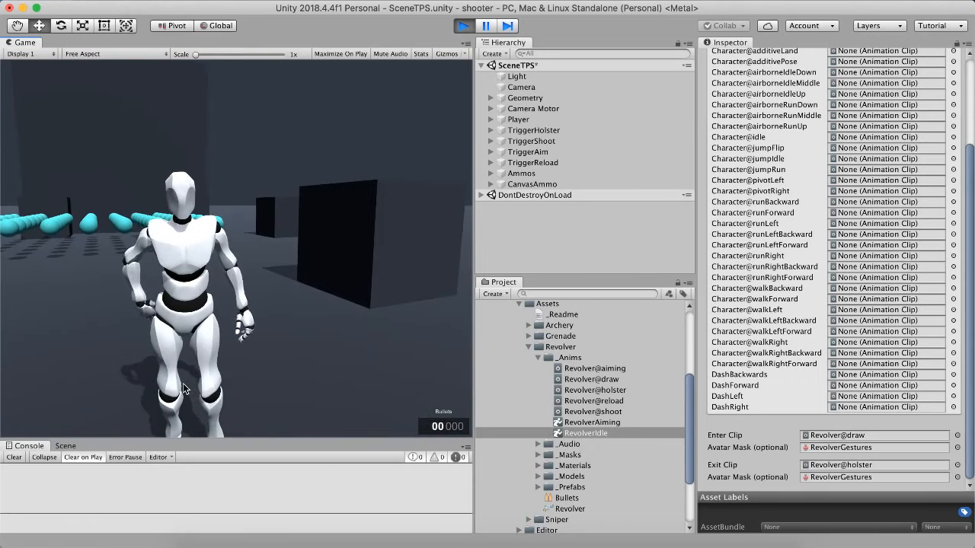
pyautogui.press('h')
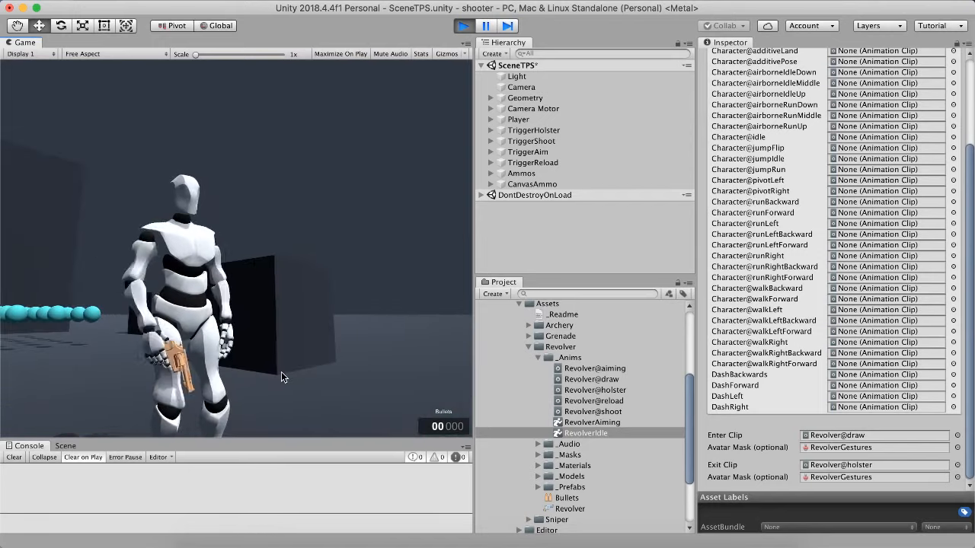
pyautogui.press('h')
pyautogui.press('h')
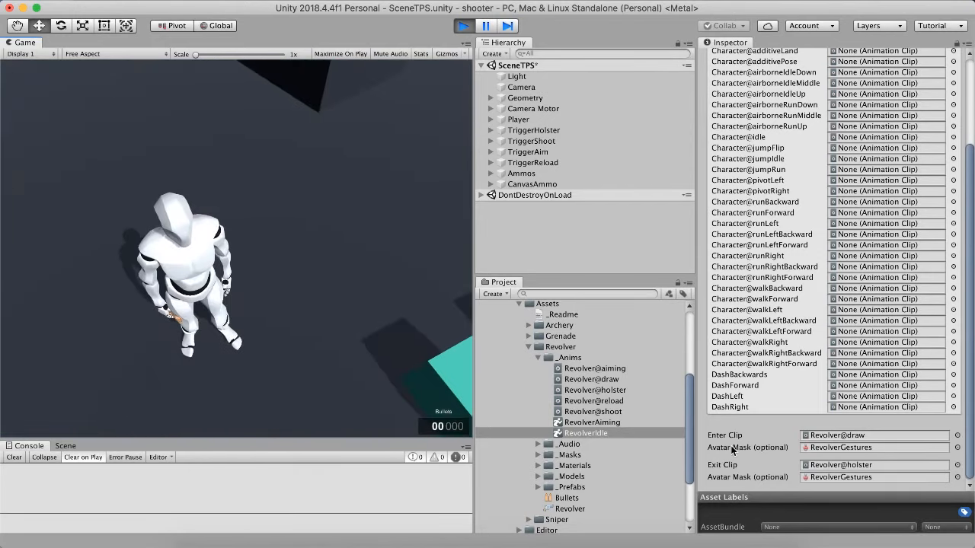
# - Point out the Enter Clip's optional avatar mask and play-test the revolver gesture with the character in the scene
pyautogui.click(772, 450)
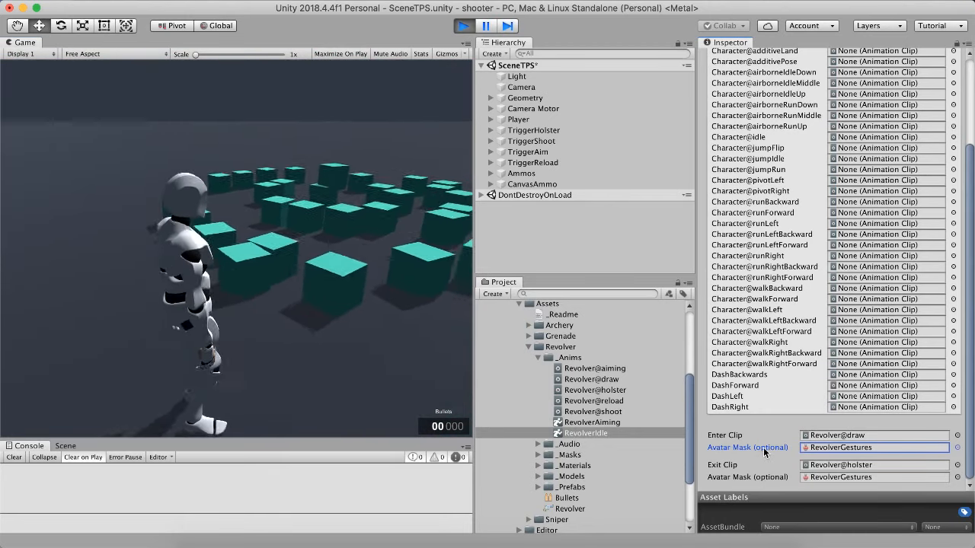
pyautogui.click(390, 393)
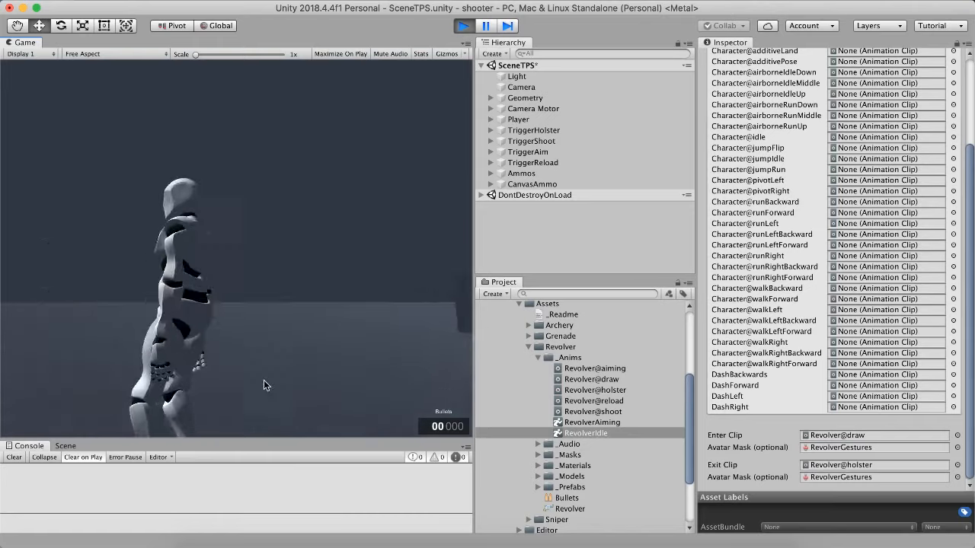
pyautogui.press('d')
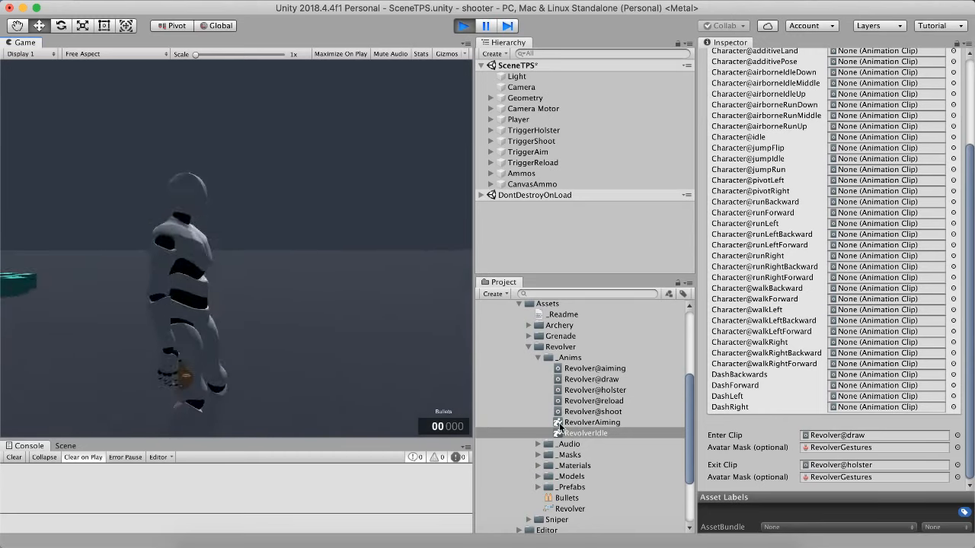
# - Locate the RevolverGestures avatar mask in the project and expand its Humanoid section to examine the masked body parts
pyautogui.click(866, 449)
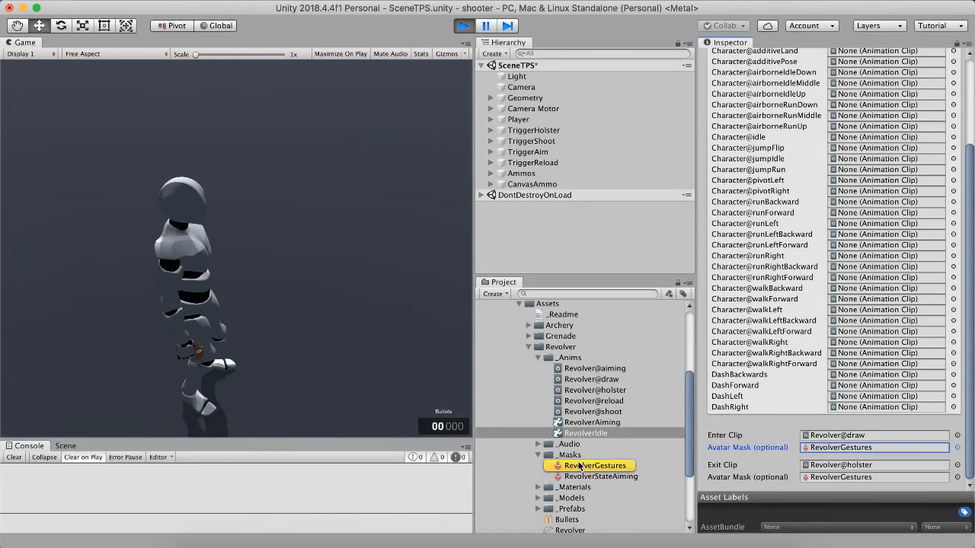
pyautogui.click(580, 466)
pyautogui.click(703, 87)
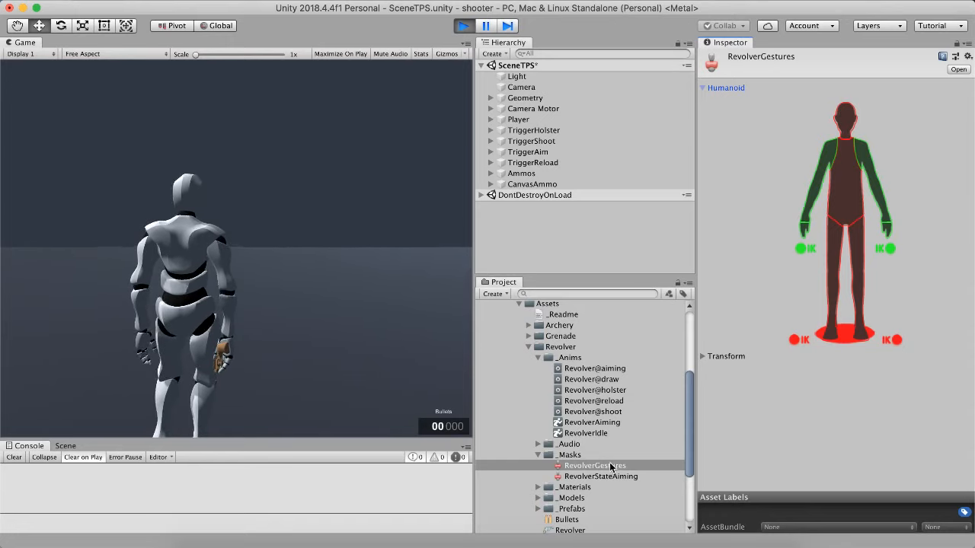
pyautogui.click(571, 476)
pyautogui.click(571, 465)
pyautogui.click(567, 455)
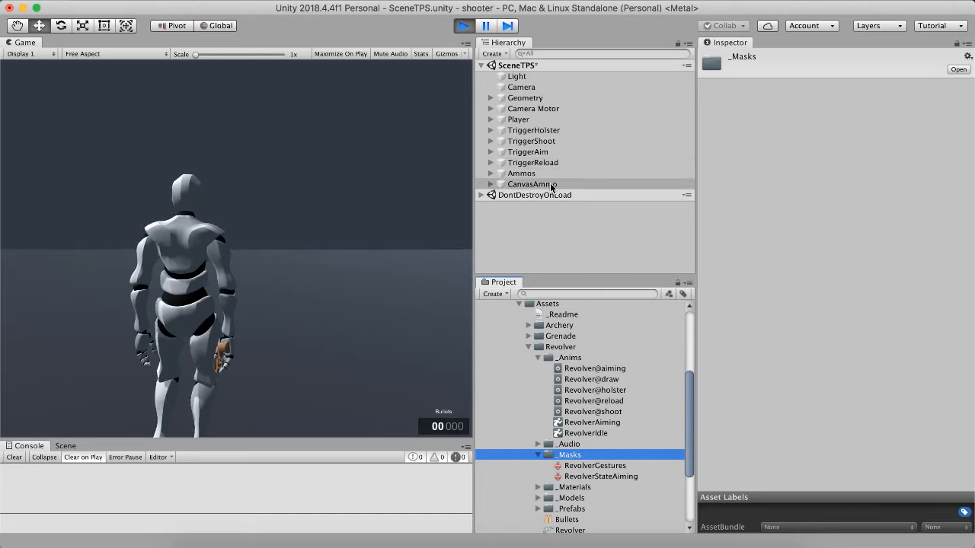
# - Play-test drawing the revolver while the character runs to show the gesture mask at work
pyautogui.click(376, 263)
pyautogui.press('w')
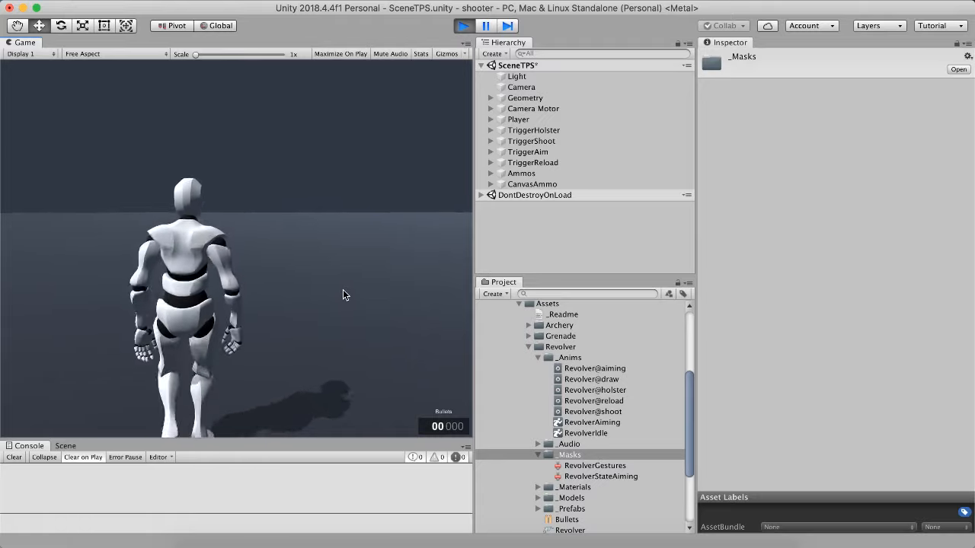
pyautogui.press('1')
pyautogui.press('s')
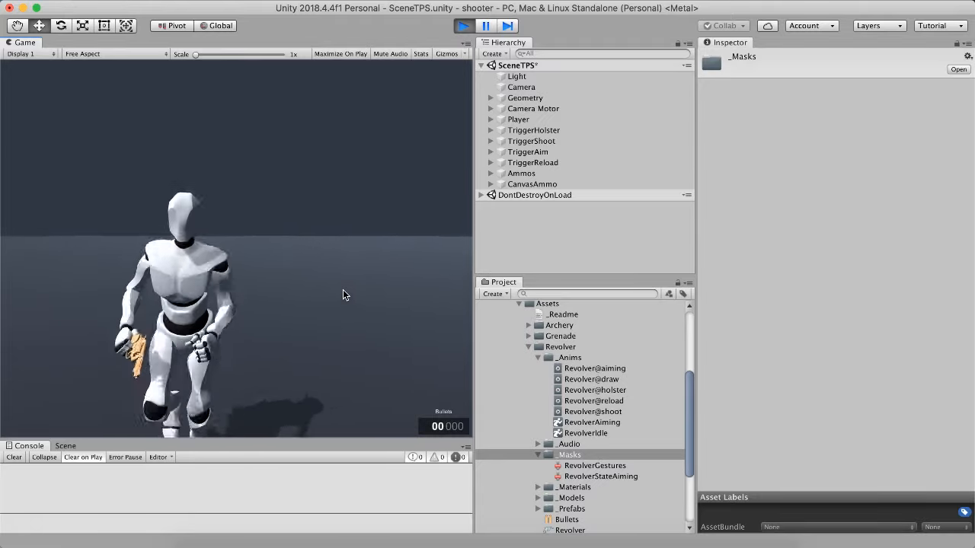
pyautogui.press('w')
pyautogui.press('d')
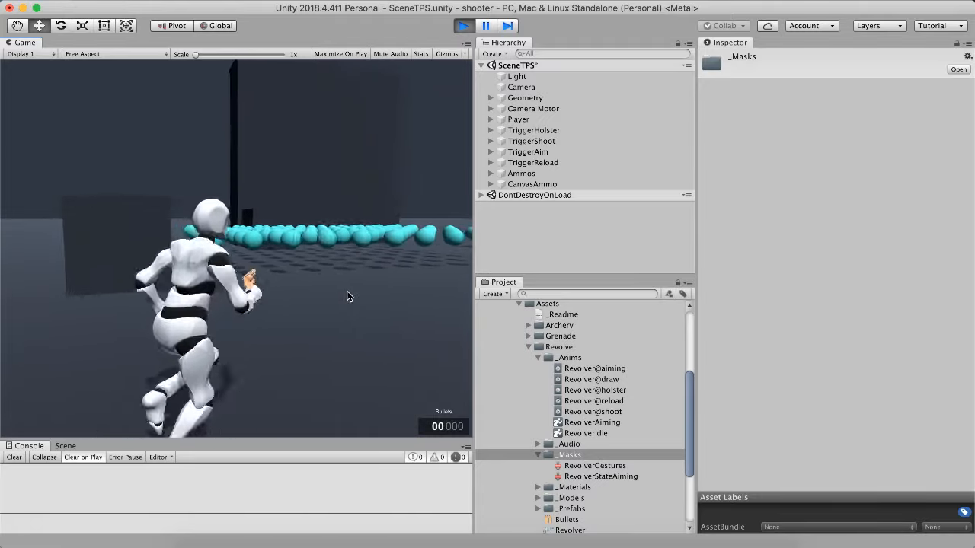
# - Reopen the Revolver asset to examine the body stabilization and rotation settings of State Ease and State Aiming
pyautogui.press('1')
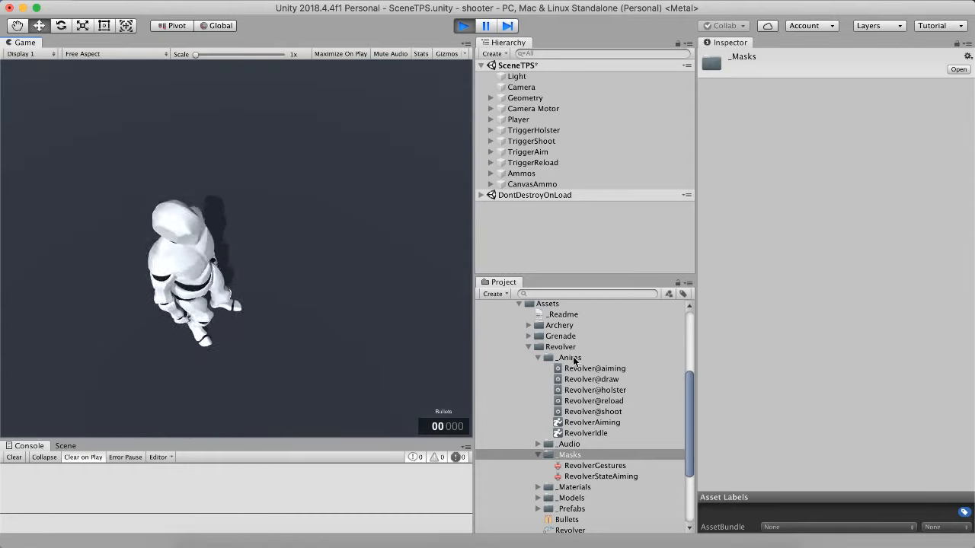
pyautogui.click(570, 529)
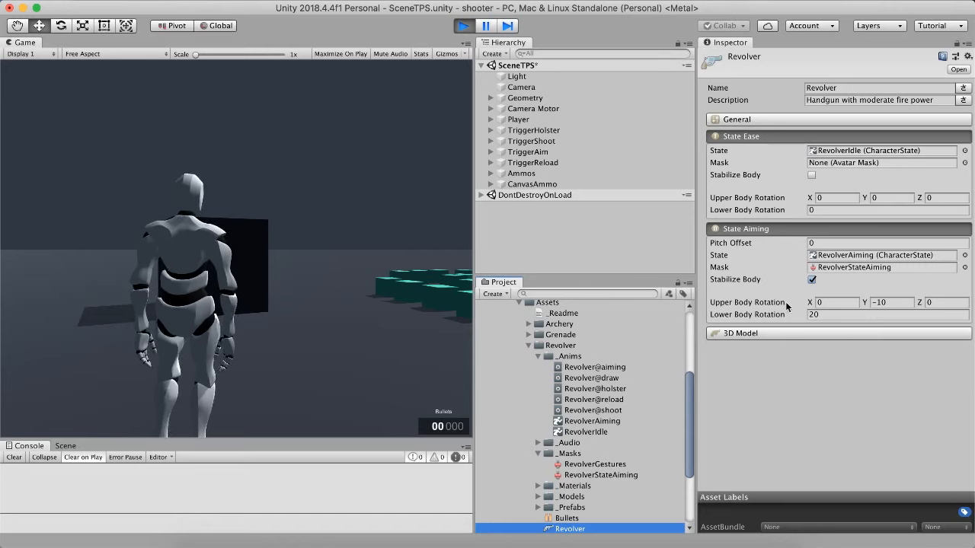
pyautogui.click(783, 392)
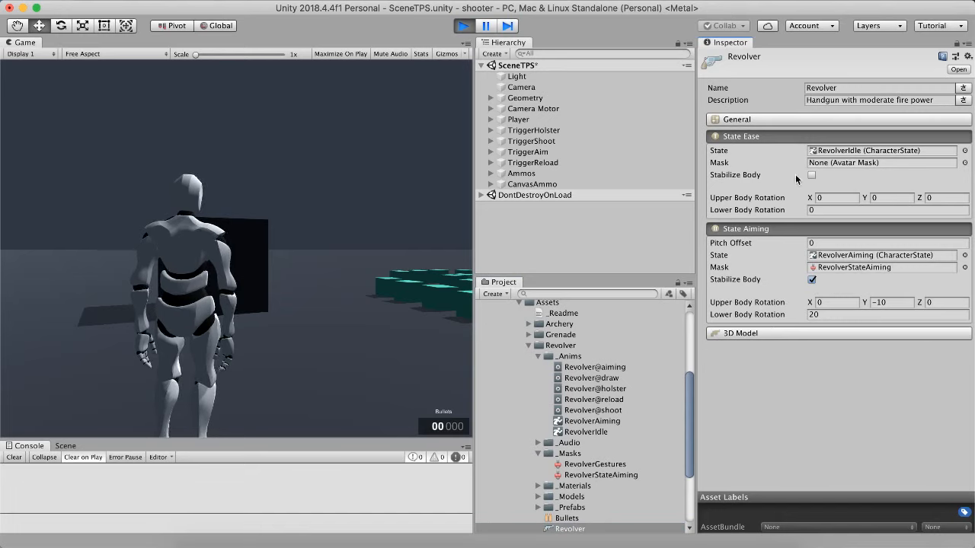
pyautogui.click(746, 214)
# - Play-test walking the character in different directions to examine how its body turns while the revolver is not aimed
pyautogui.click(299, 303)
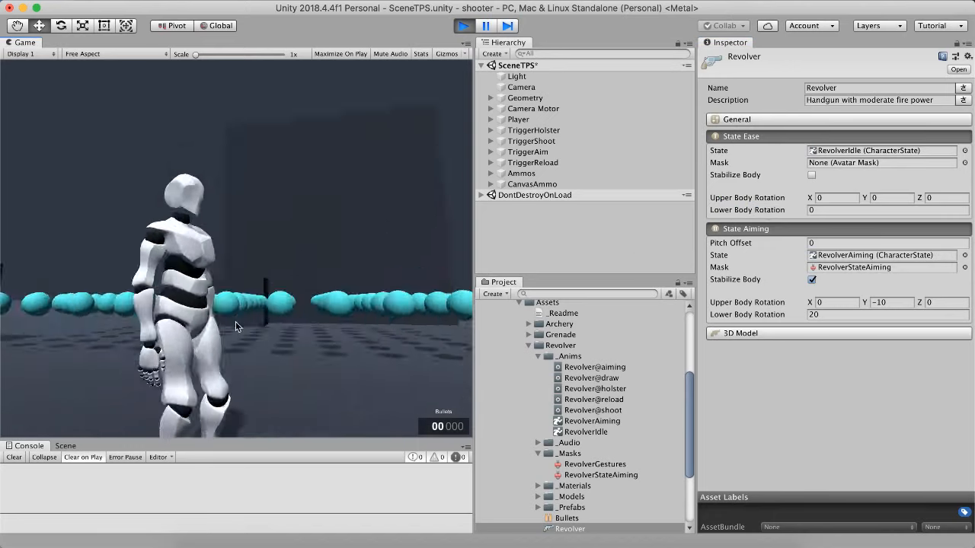
pyautogui.press('w')
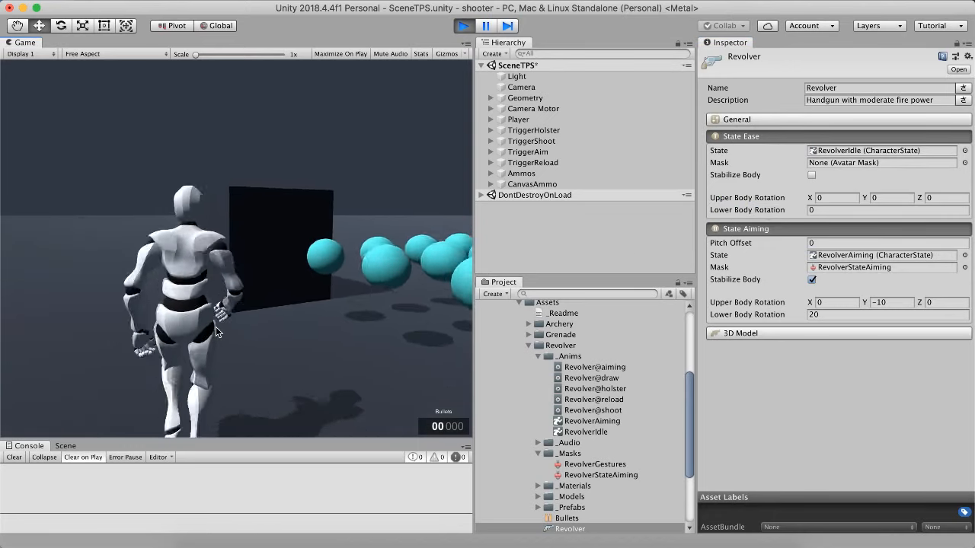
pyautogui.press('s')
pyautogui.press('a')
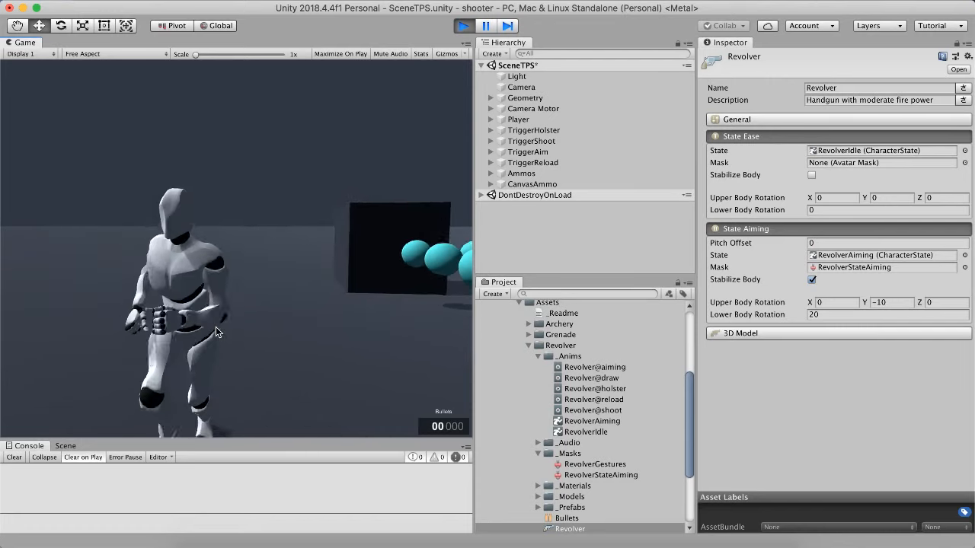
pyautogui.press('w')
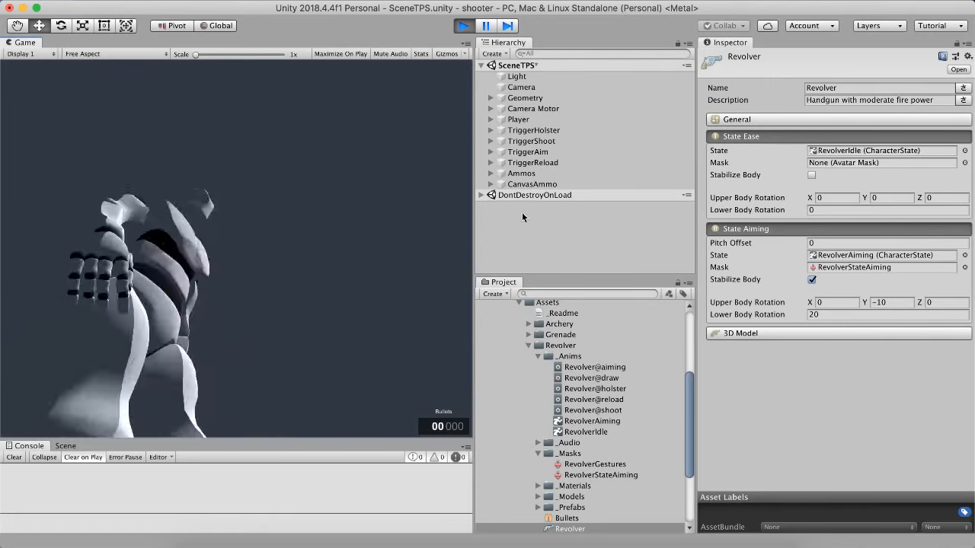
# - Disable Auto Reposition Behind on the Camera Motor's Adventure Camera and test the camera by moving the character
pyautogui.click(531, 109)
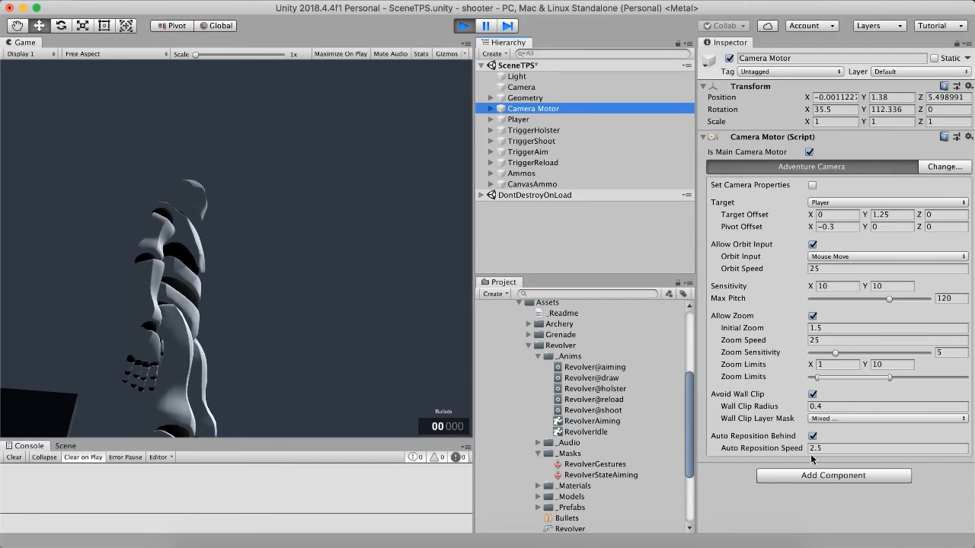
pyautogui.click(812, 437)
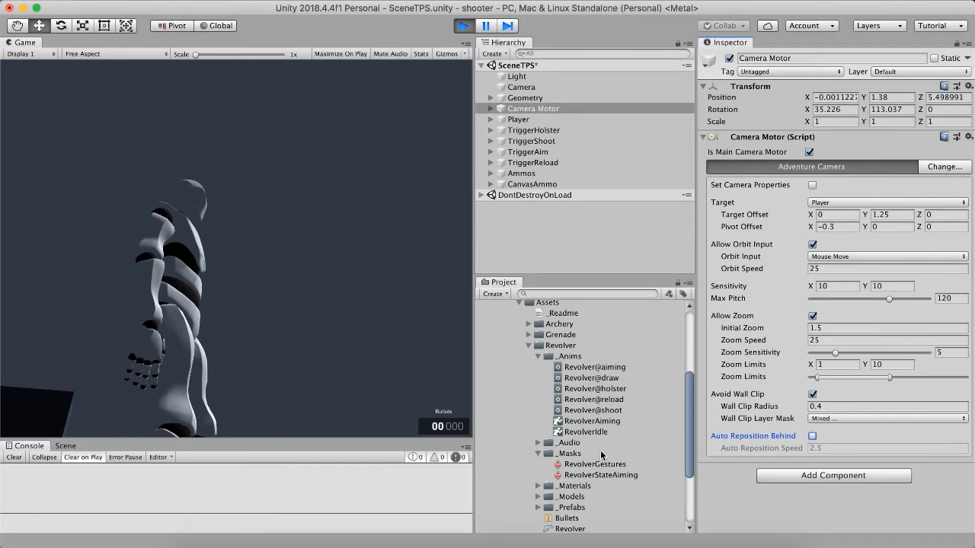
pyautogui.click(342, 229)
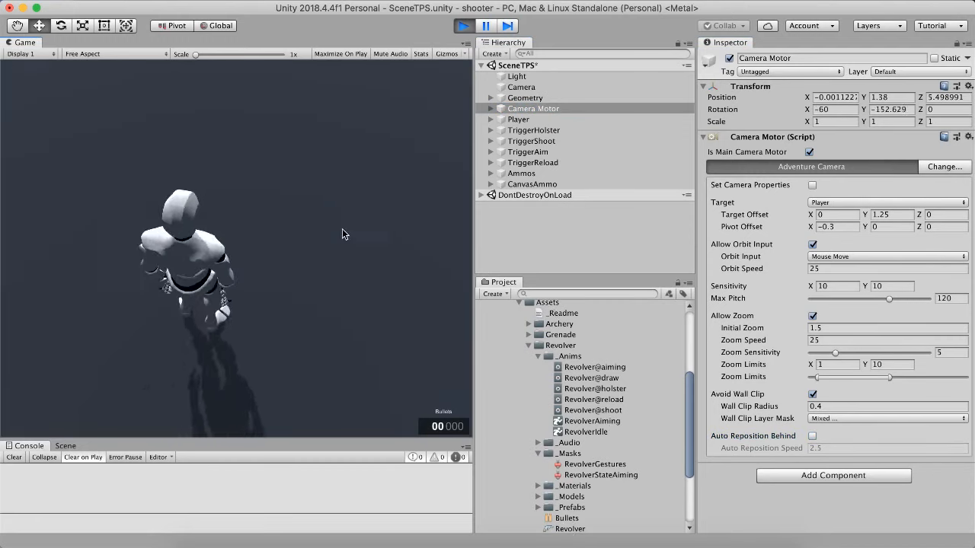
pyautogui.press('w')
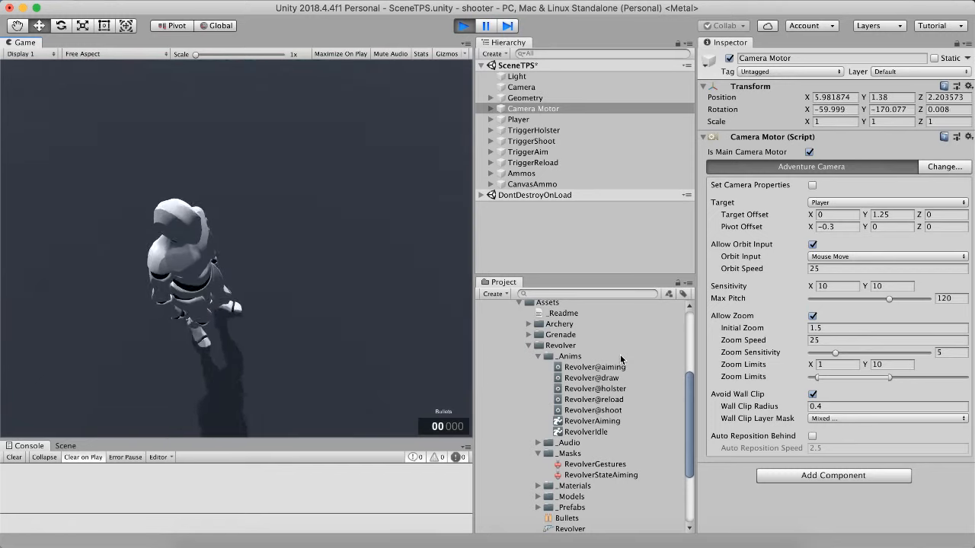
# - Point out the UMotion folder in the project and play-test the character's movement forward, backward and sideways
pyautogui.scroll(-5, 557, 388)
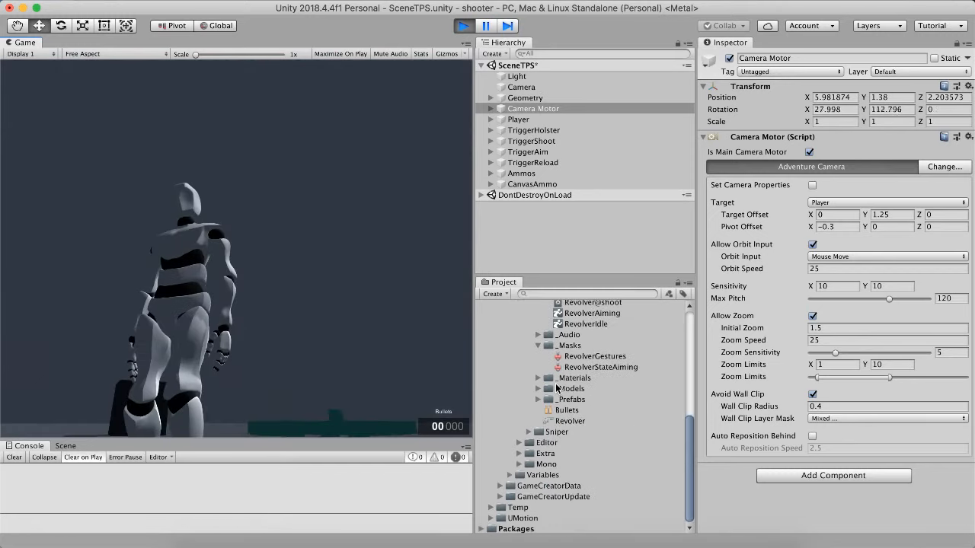
pyautogui.click(507, 520)
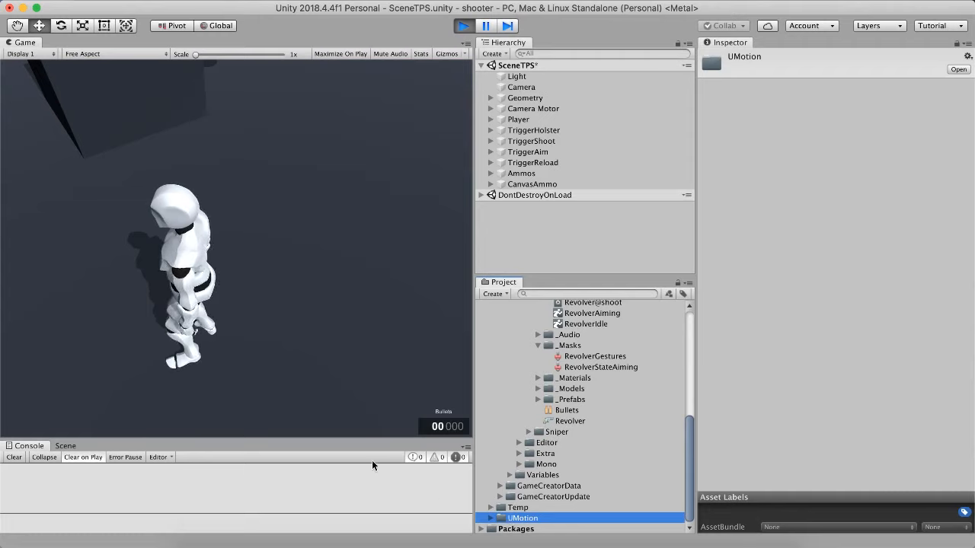
pyautogui.click(308, 300)
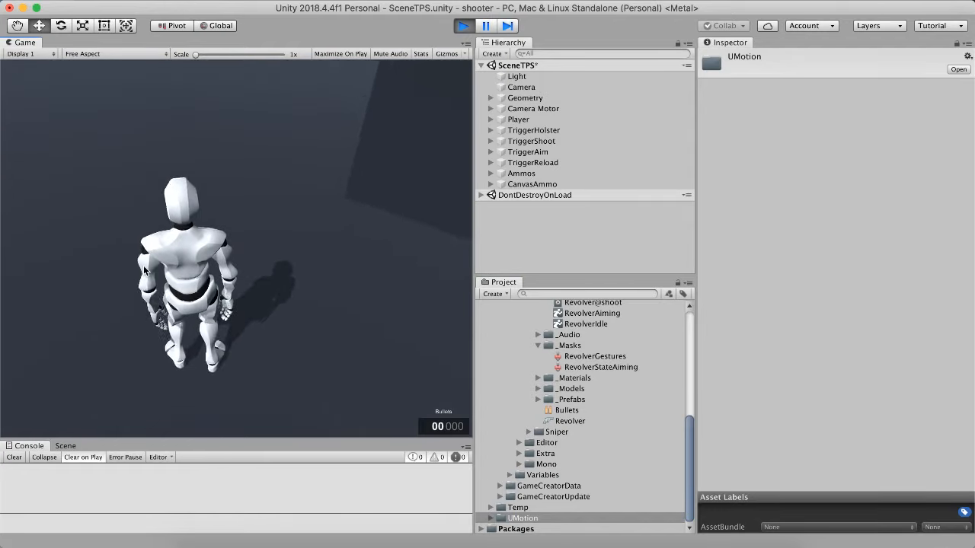
pyautogui.press('w')
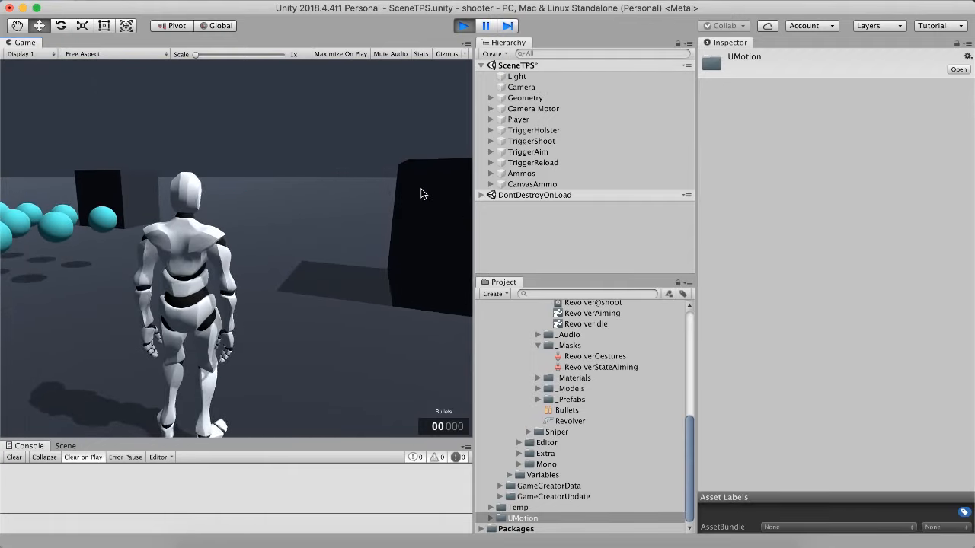
pyautogui.press('w')
pyautogui.press('a')
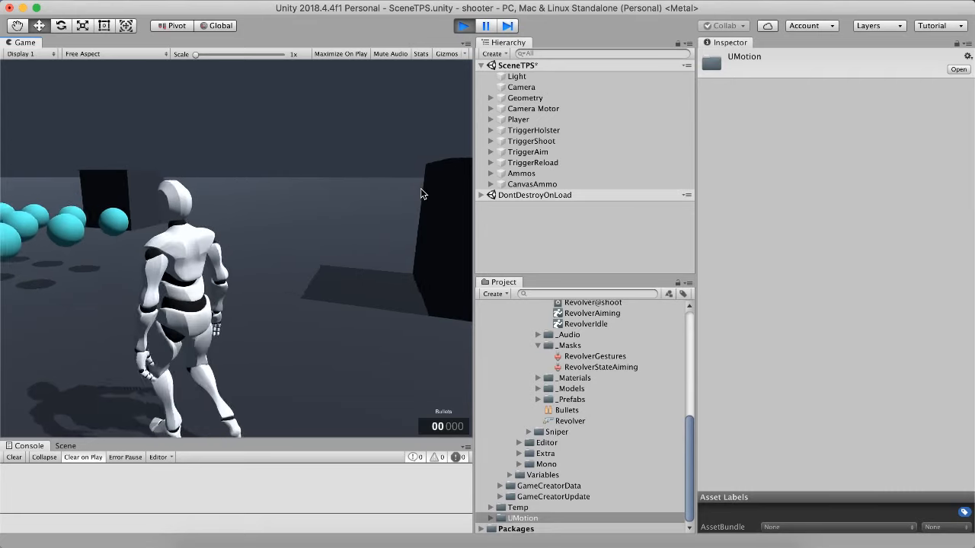
pyautogui.press('d')
pyautogui.press('s')
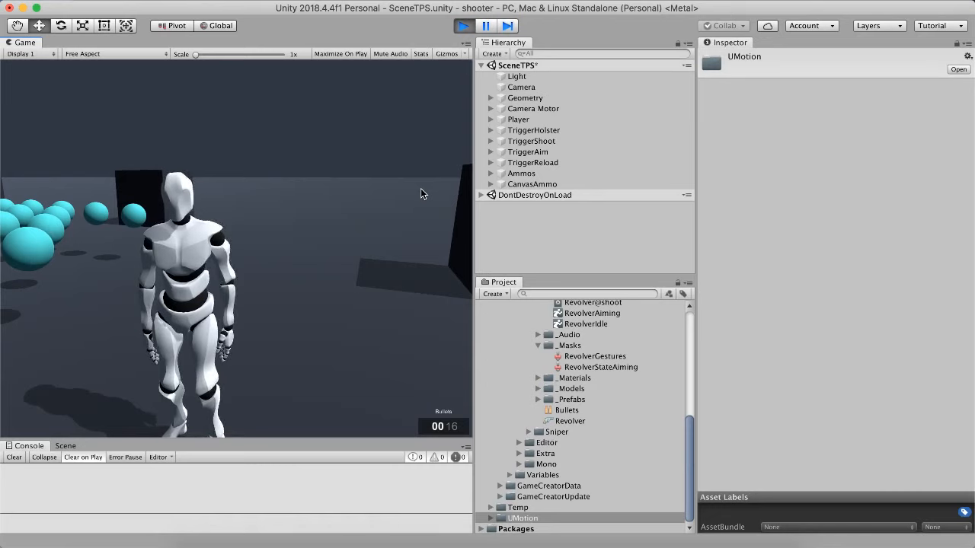
pyautogui.press('w')
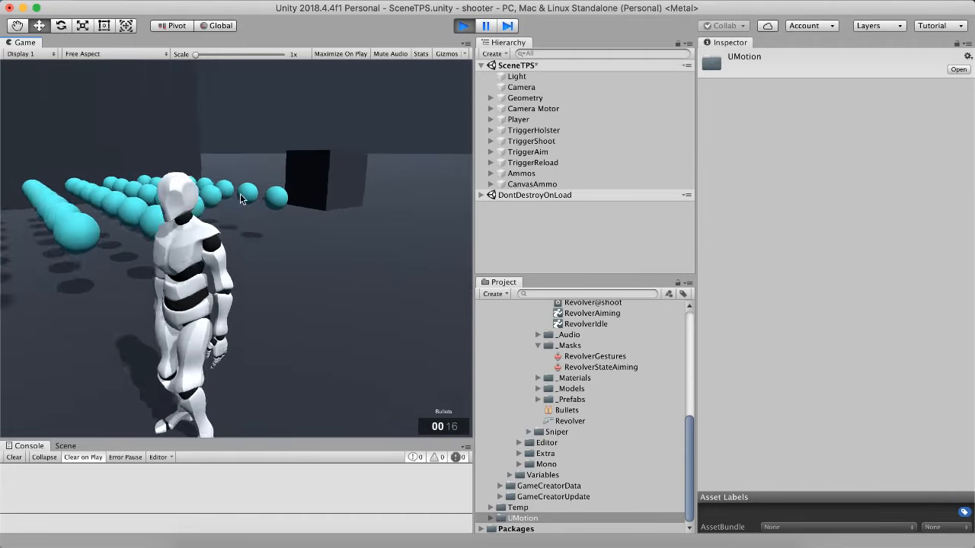
pyautogui.press('s')
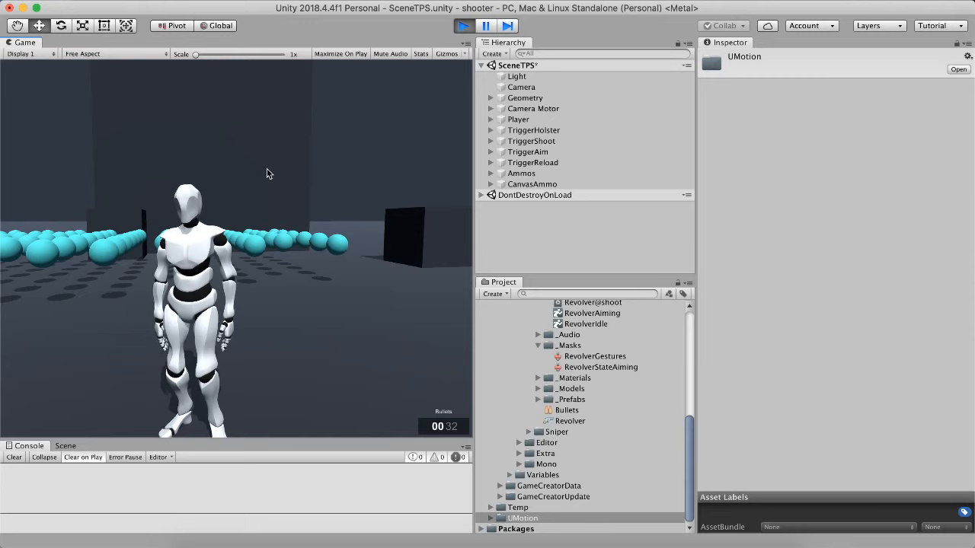
# - Return to the Revolver's State Ease body rotation settings and play-test aiming and lowering the revolver while the character moves
pyautogui.click(569, 421)
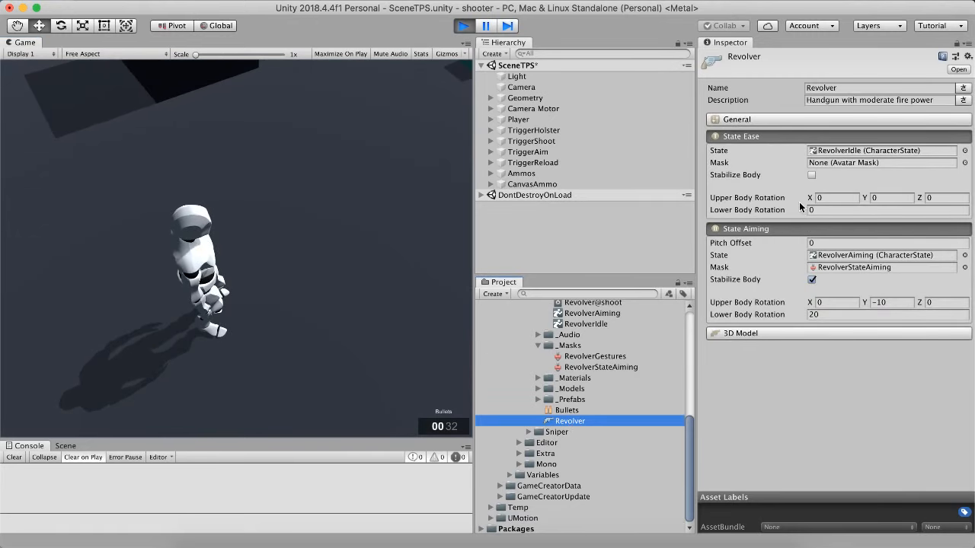
pyautogui.click(754, 208)
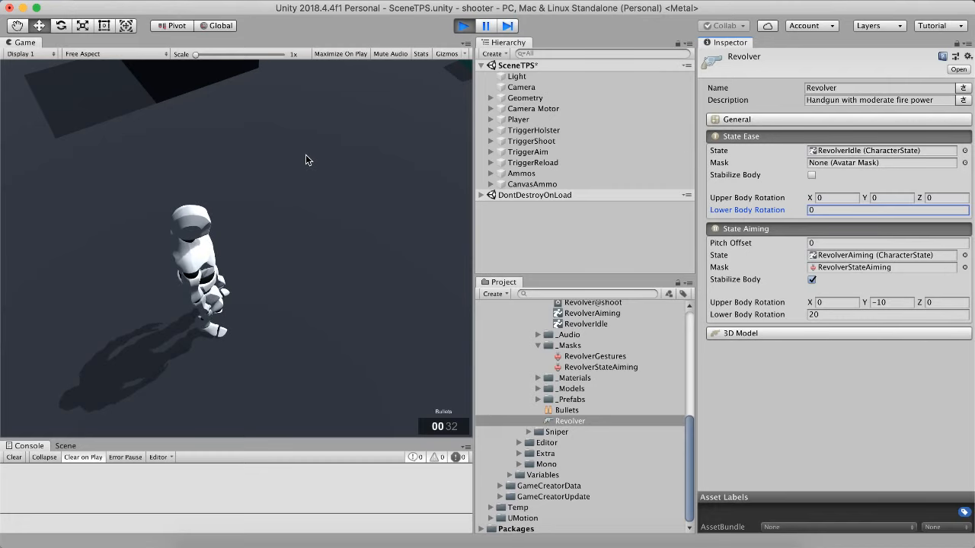
pyautogui.click(295, 239)
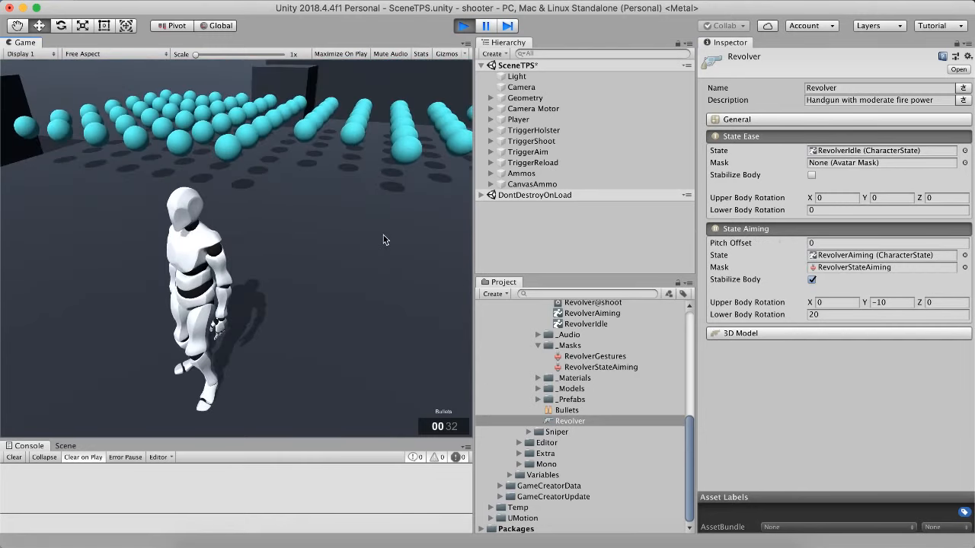
pyautogui.press('w')
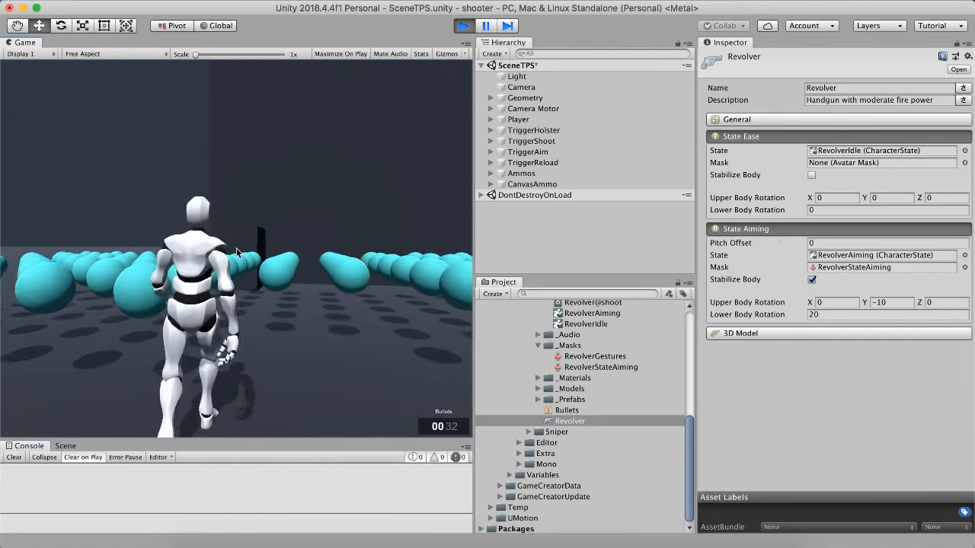
pyautogui.press('q')
pyautogui.rightClick(223, 236)
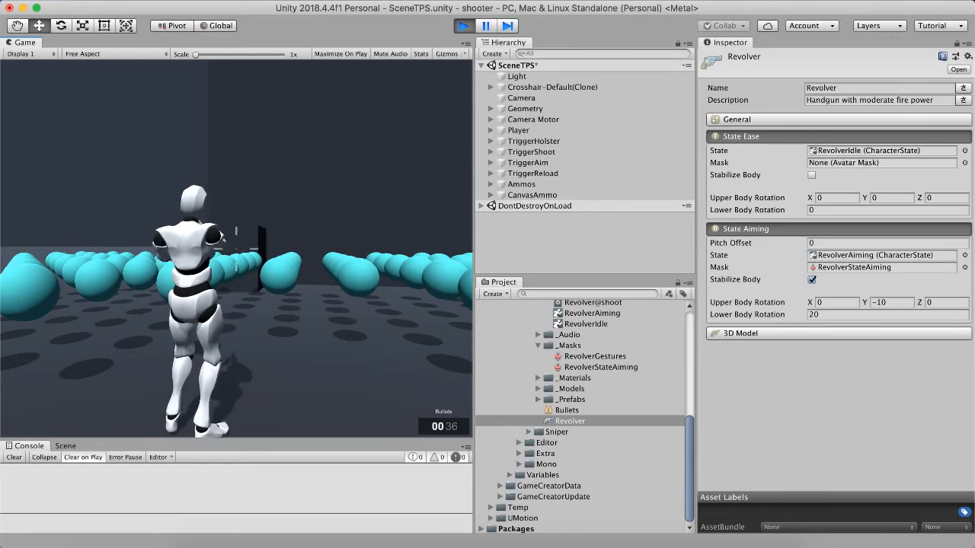
pyautogui.press('s')
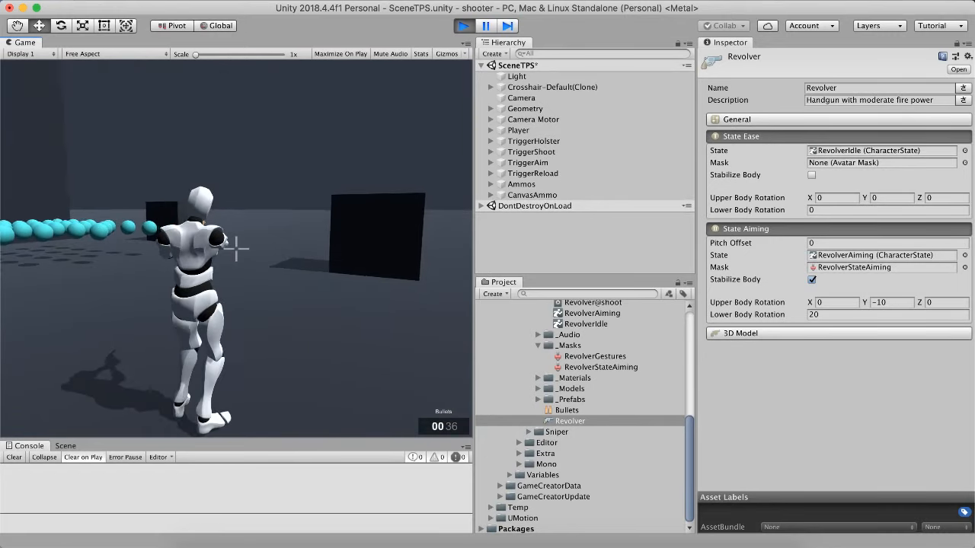
pyautogui.rightClick(237, 249)
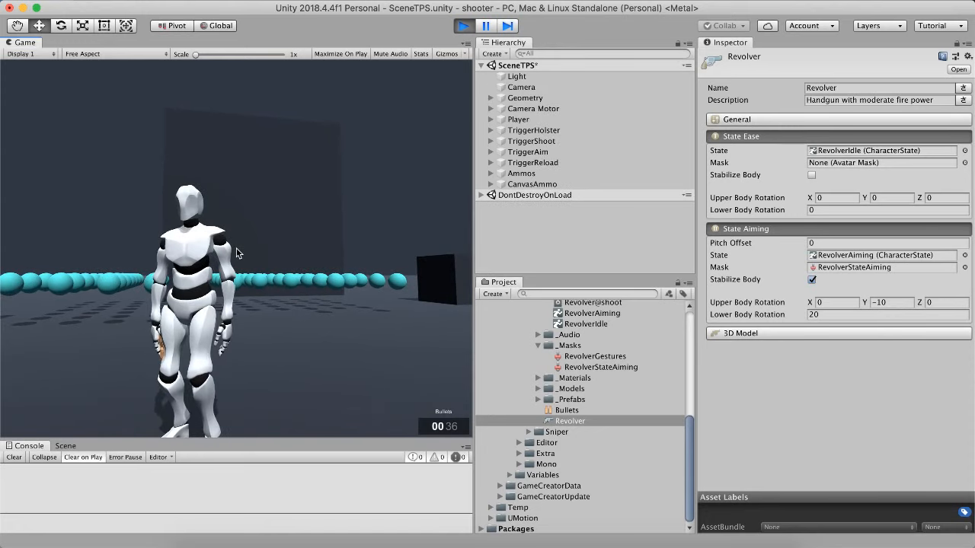
pyautogui.rightClick(236, 253)
pyautogui.rightClick(237, 253)
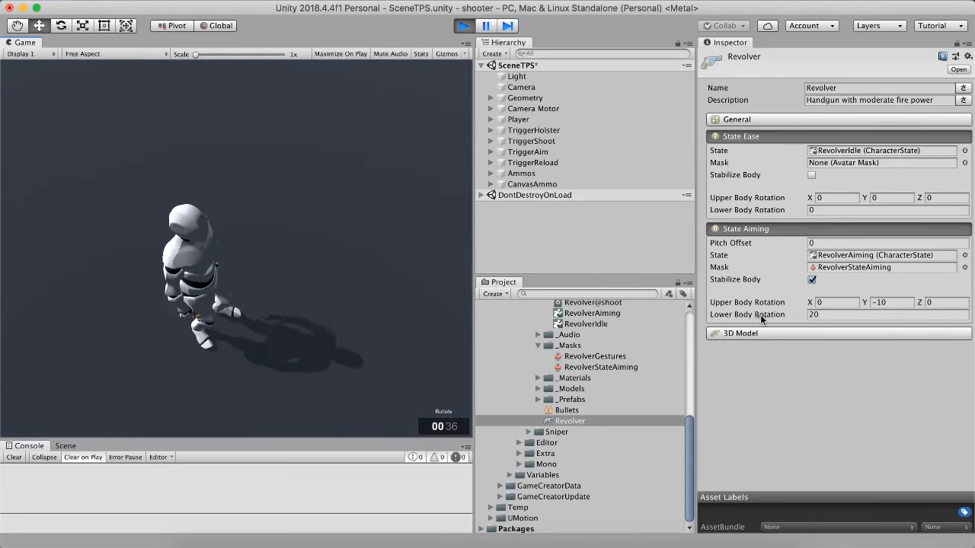
# - Set State Aiming's Lower Body Rotation to 60 and play-test aiming while moving forward and backward
pyautogui.click(823, 313)
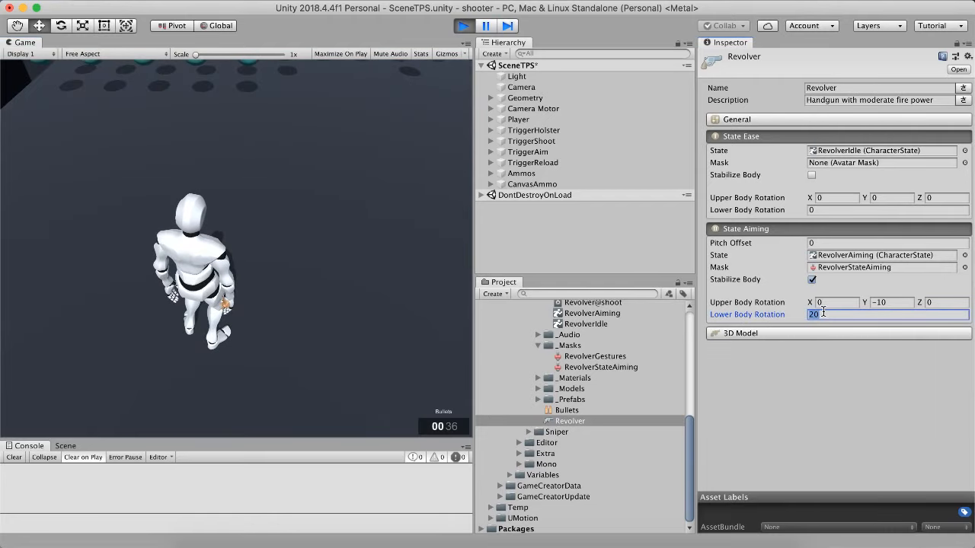
pyautogui.click(333, 245)
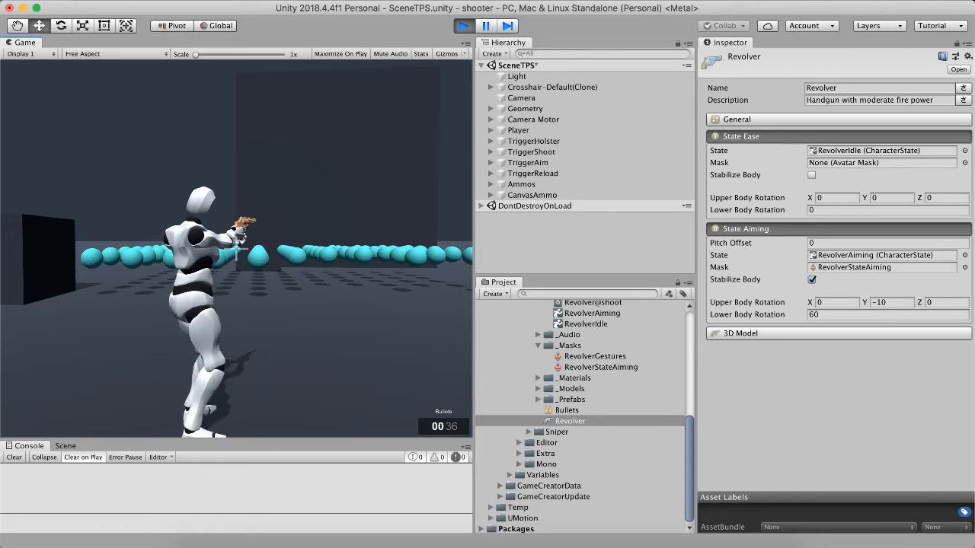
pyautogui.press('w')
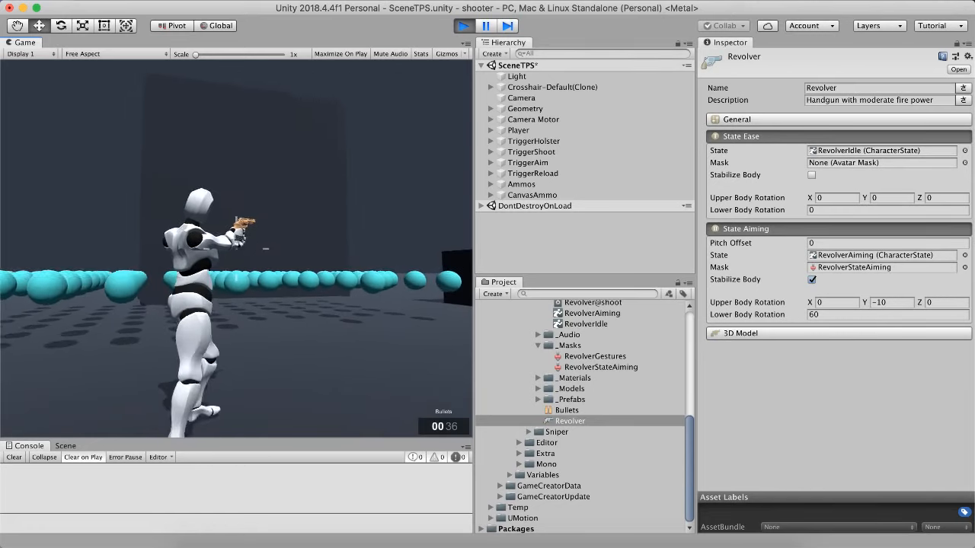
pyautogui.press('s')
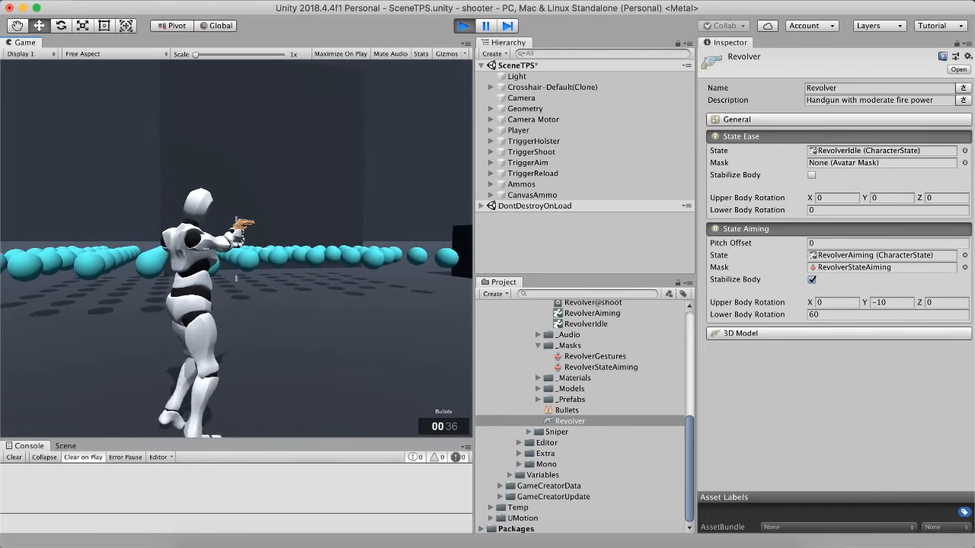
pyautogui.press('w')
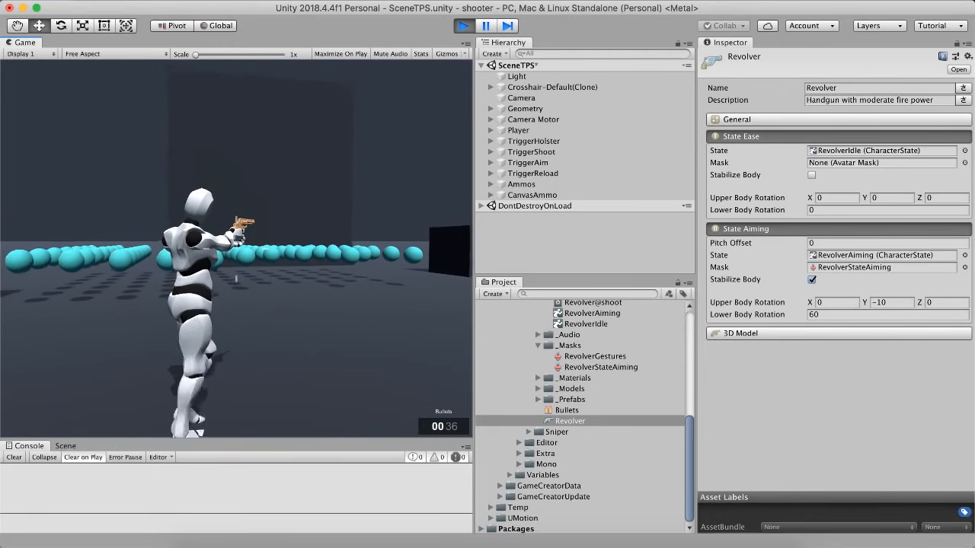
# - Set State Aiming's Lower Body Rotation to 120 and play-test the aiming pose while moving the character
pyautogui.click(792, 314)
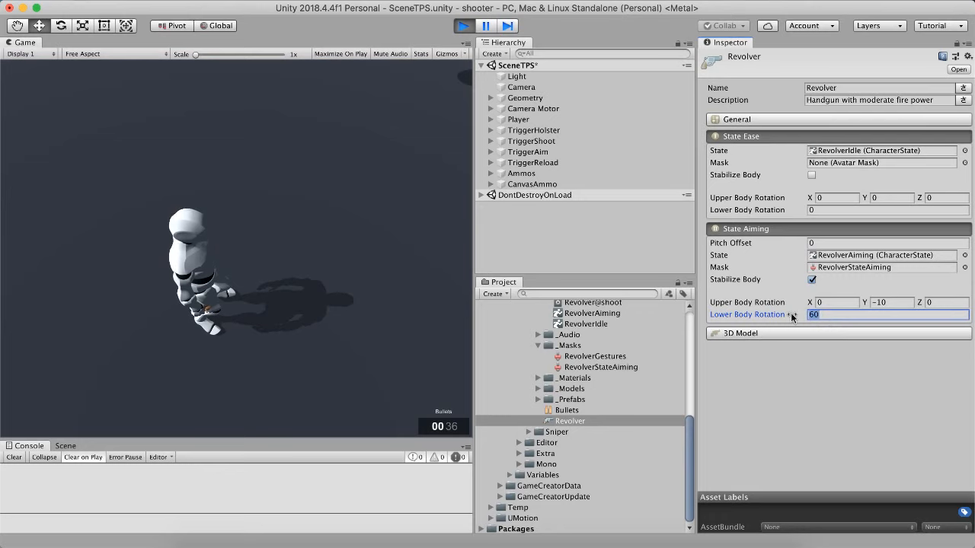
pyautogui.click(333, 300)
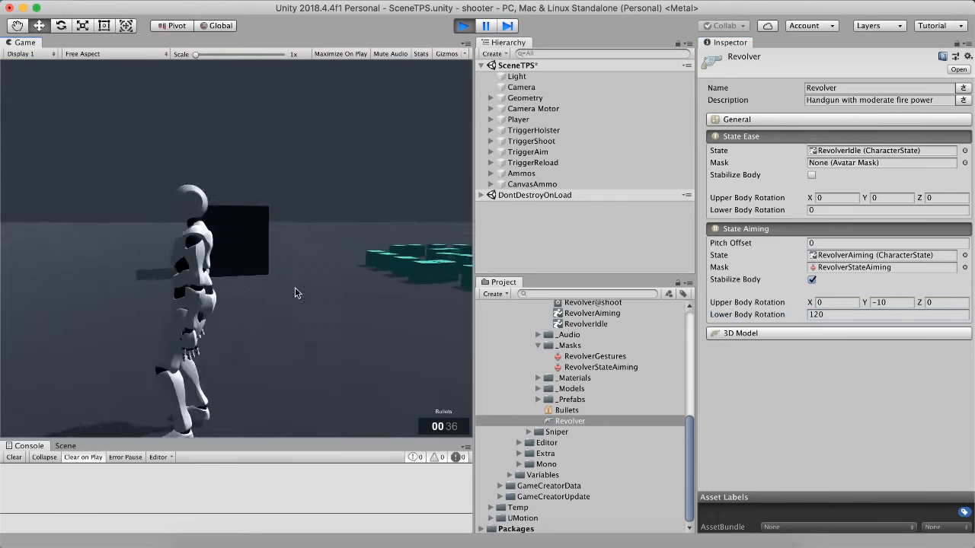
pyautogui.rightClick(296, 292)
pyautogui.press('s')
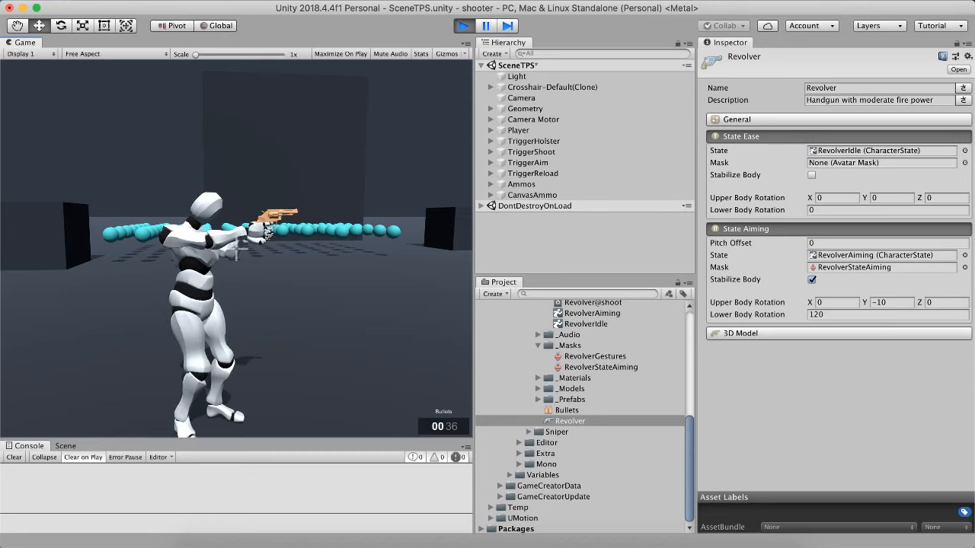
# - Play-test raising and lowering the revolver while moving the character forward and backward with the current lower body rotation
pyautogui.rightClick(236, 254)
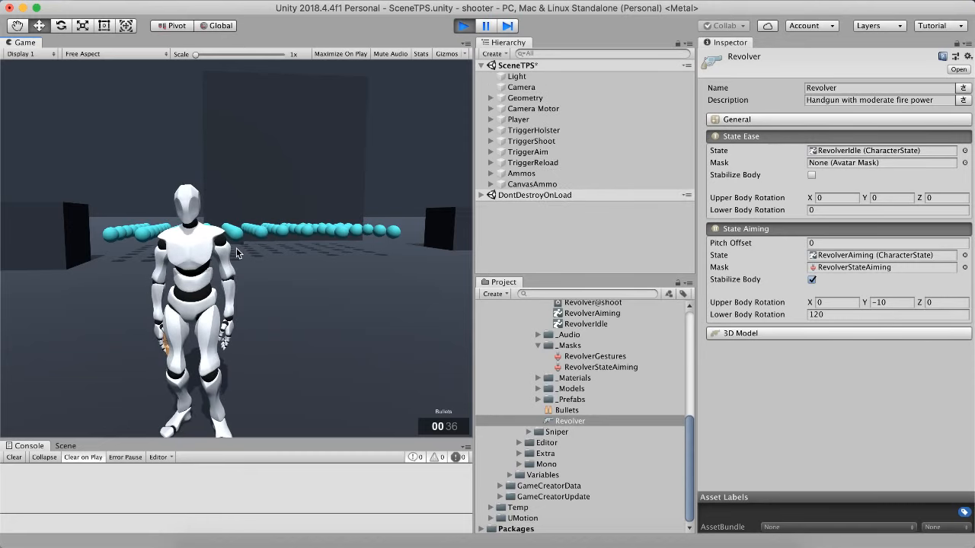
pyautogui.press('w')
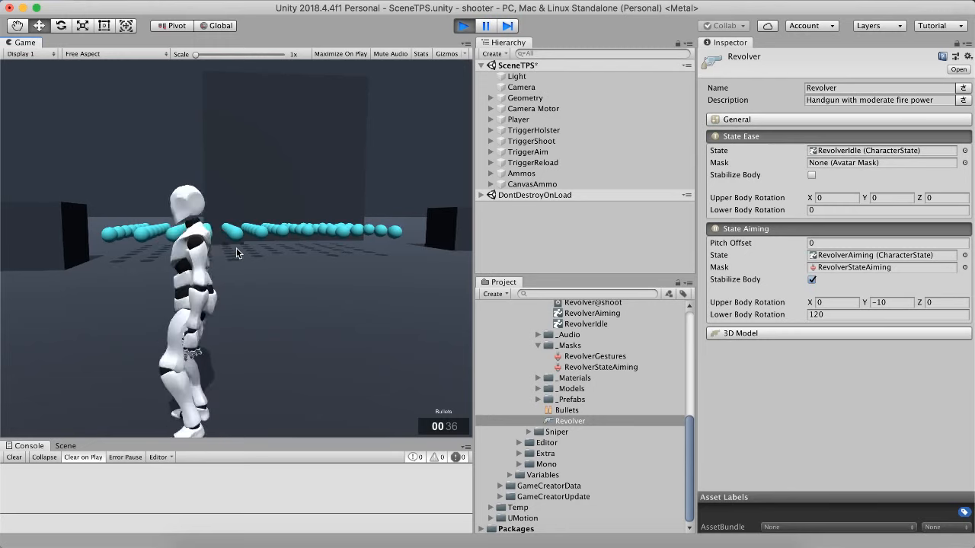
pyautogui.rightClick(236, 254)
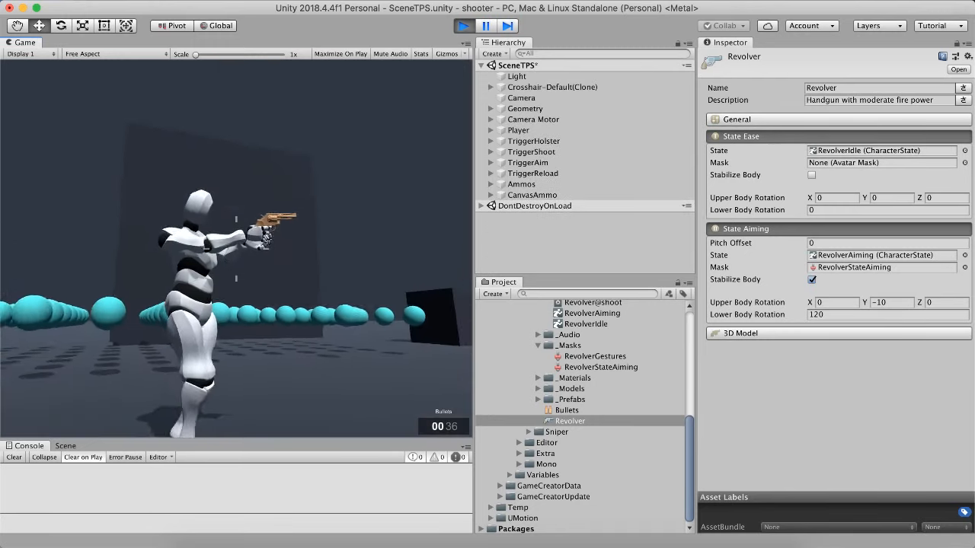
pyautogui.press('w')
pyautogui.press('s')
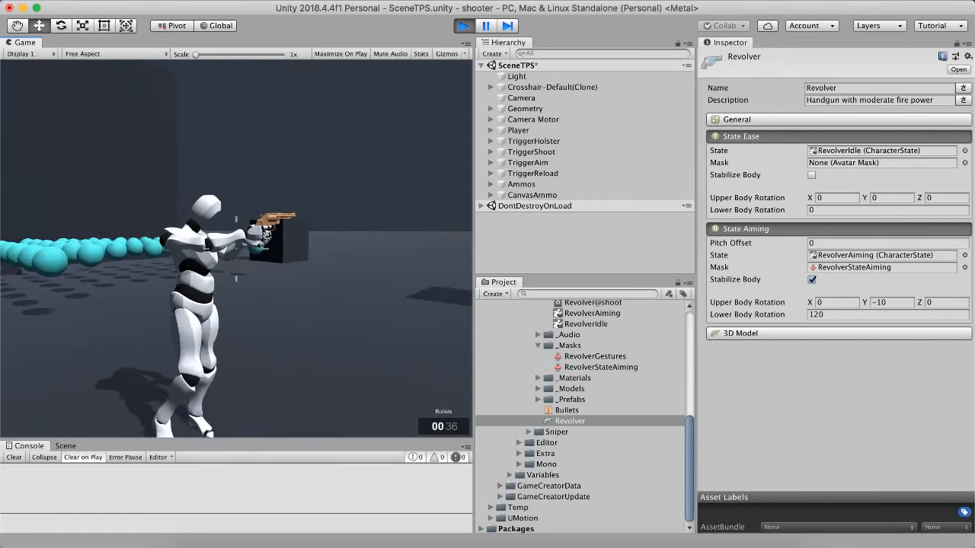
pyautogui.rightClick(236, 253)
pyautogui.press('w')
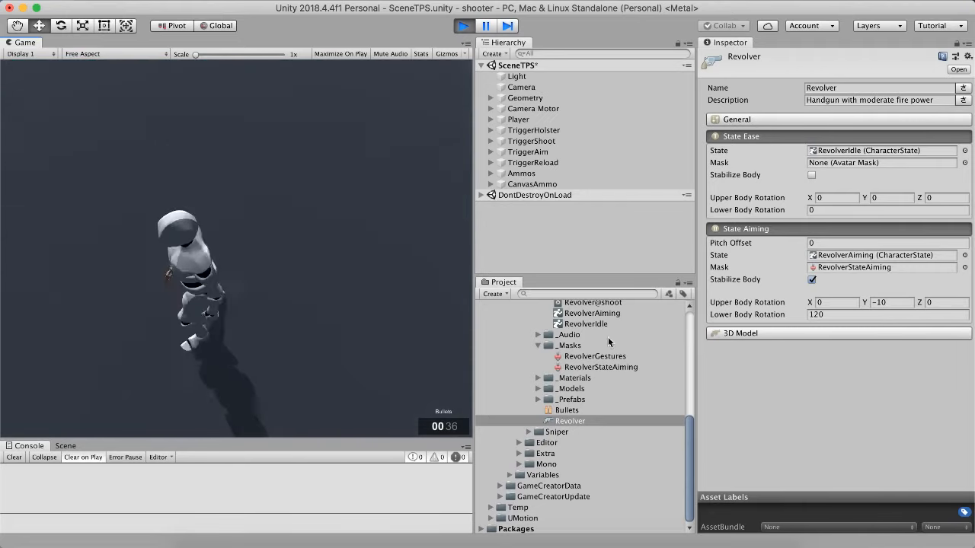
# - Open the Archery folder's Bow asset to examine its State Aiming body rotation, and check the aiming pose in the game
pyautogui.scroll(6, 572, 368)
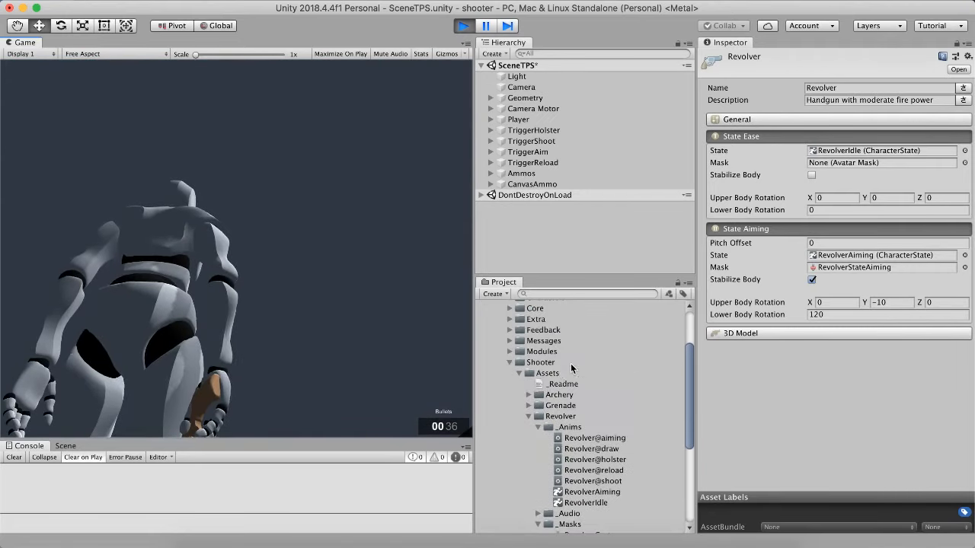
pyautogui.click(529, 394)
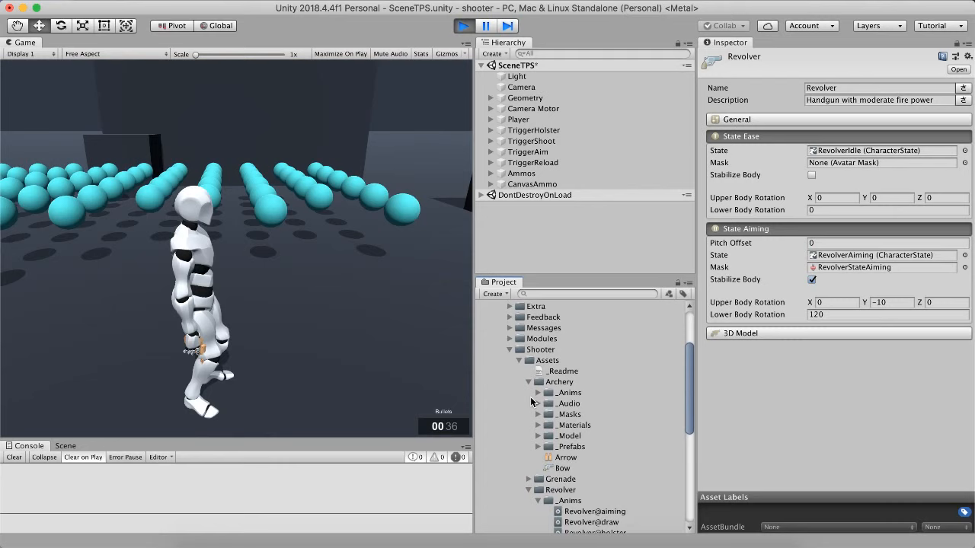
pyautogui.click(571, 470)
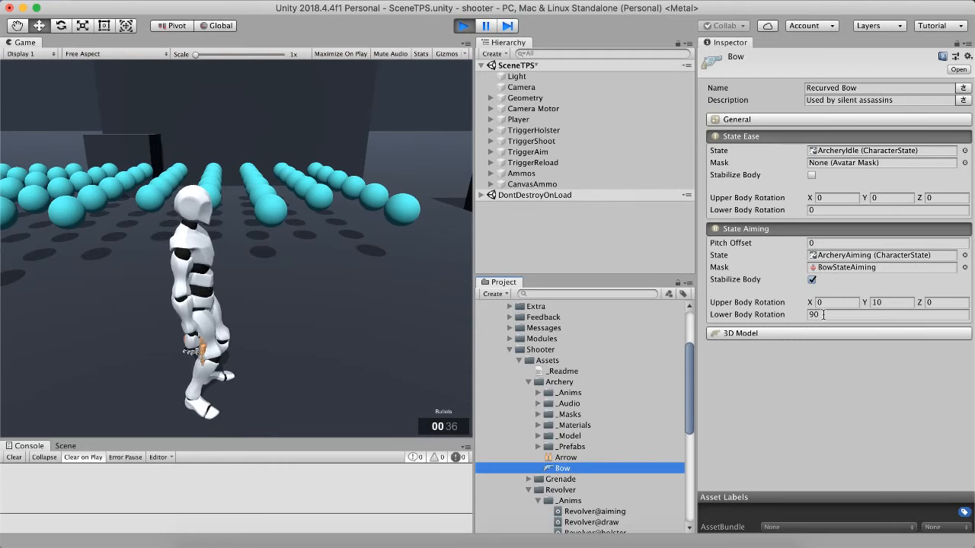
pyautogui.click(323, 288)
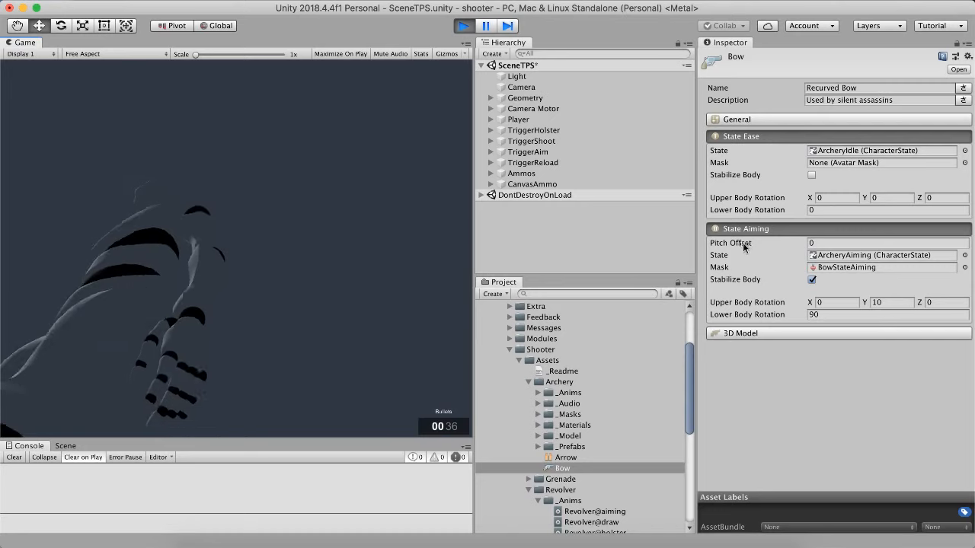
pyautogui.rightClick(188, 328)
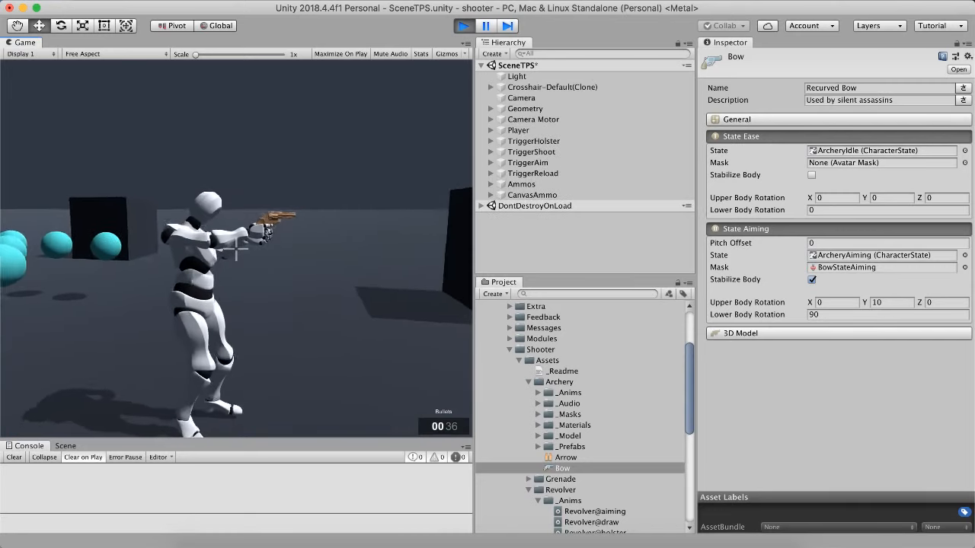
# - Collapse the Archery folder and reselect the Revolver weapon asset in the Shooter module's Assets folder
pyautogui.scroll(-1, 598, 462)
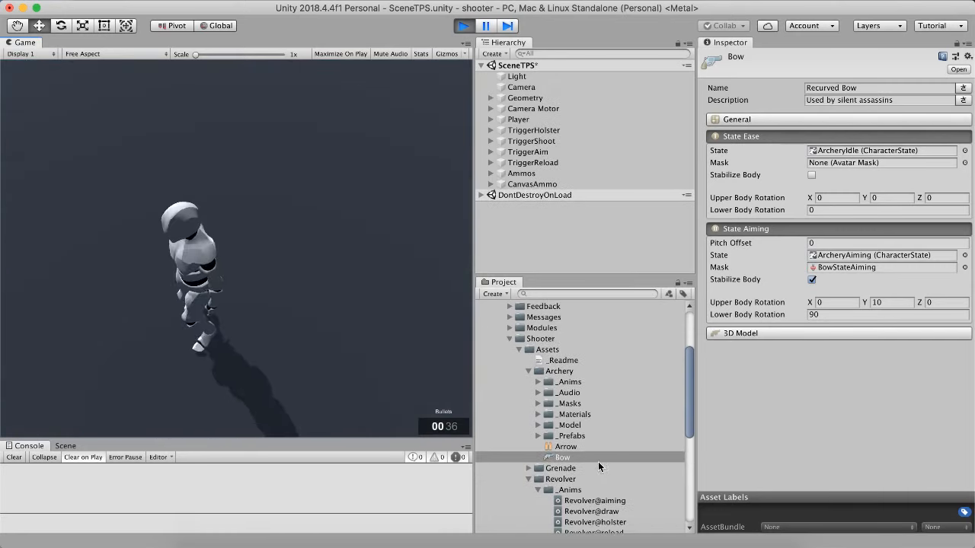
pyautogui.click(519, 349)
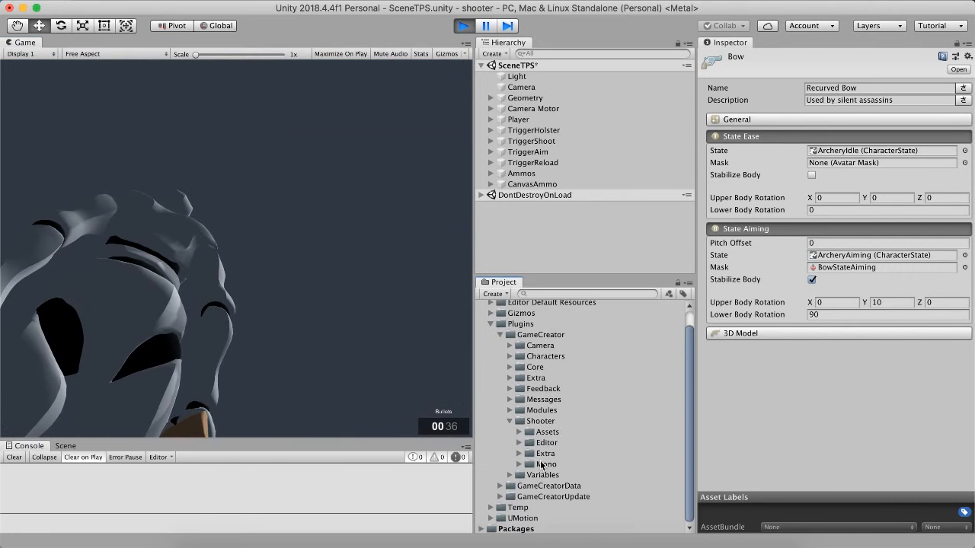
pyautogui.scroll(1, 514, 397)
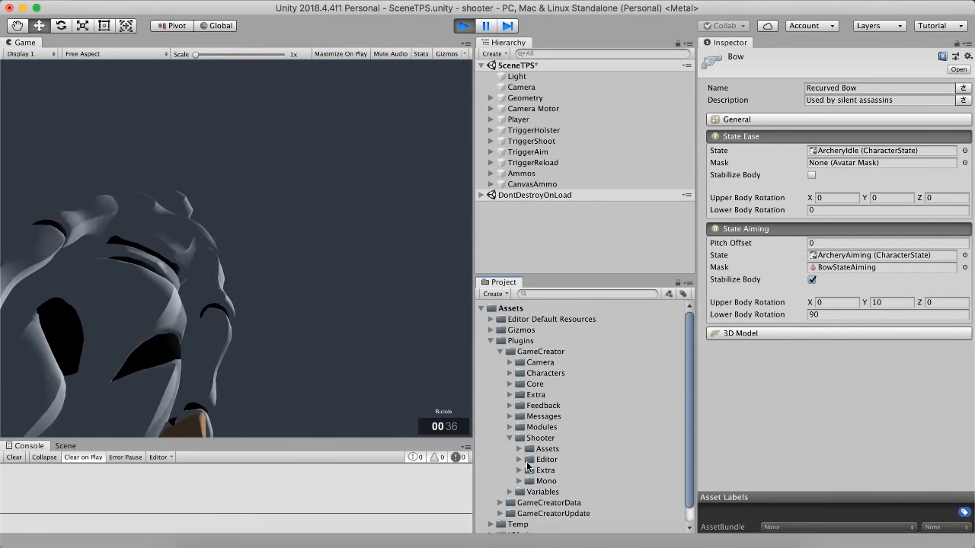
pyautogui.click(520, 451)
pyautogui.scroll(-8, 520, 451)
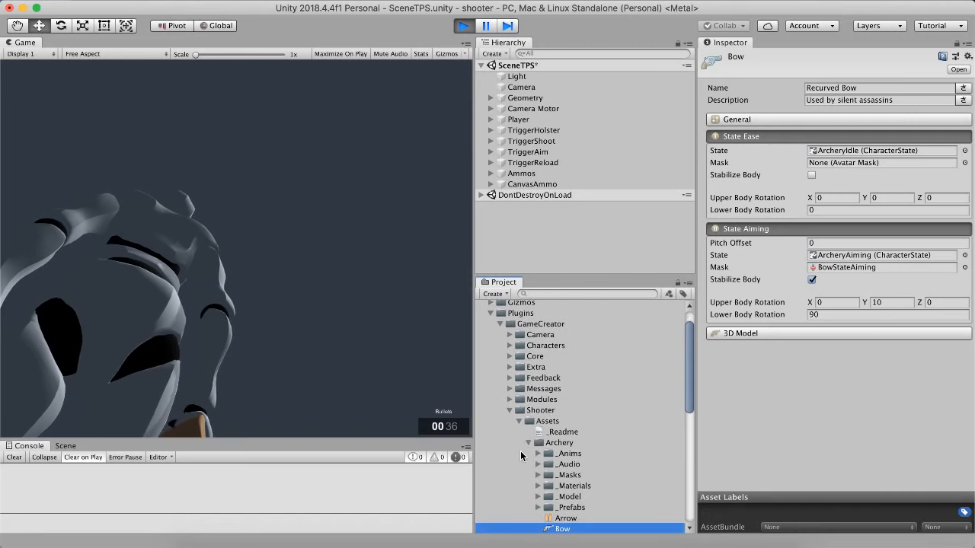
pyautogui.click(528, 386)
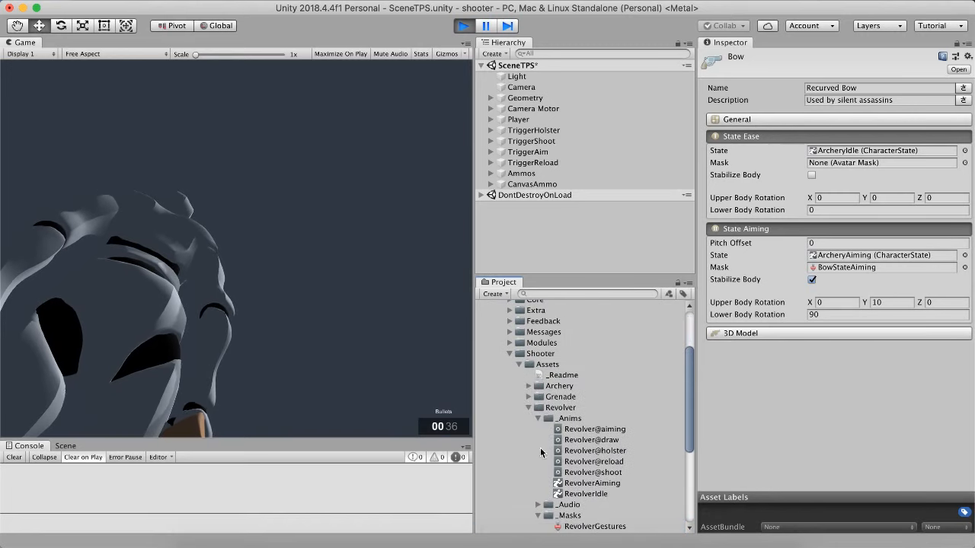
pyautogui.click(537, 515)
pyautogui.scroll(-6, 568, 520)
pyautogui.click(572, 468)
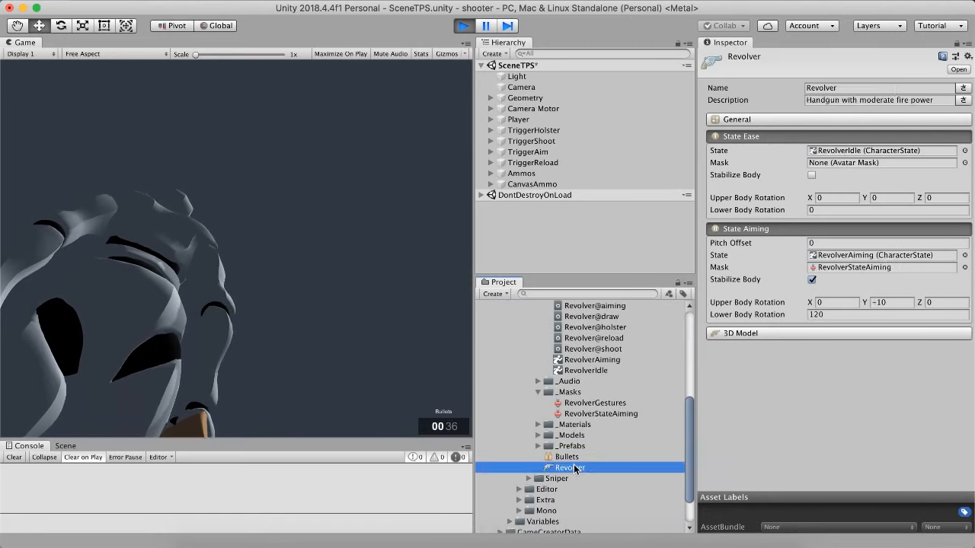
# - Set the Revolver's State Aiming Lower Body Rotation to 20 and play-test aiming while moving forward and backward
pyautogui.click(832, 313)
pyautogui.write('0')
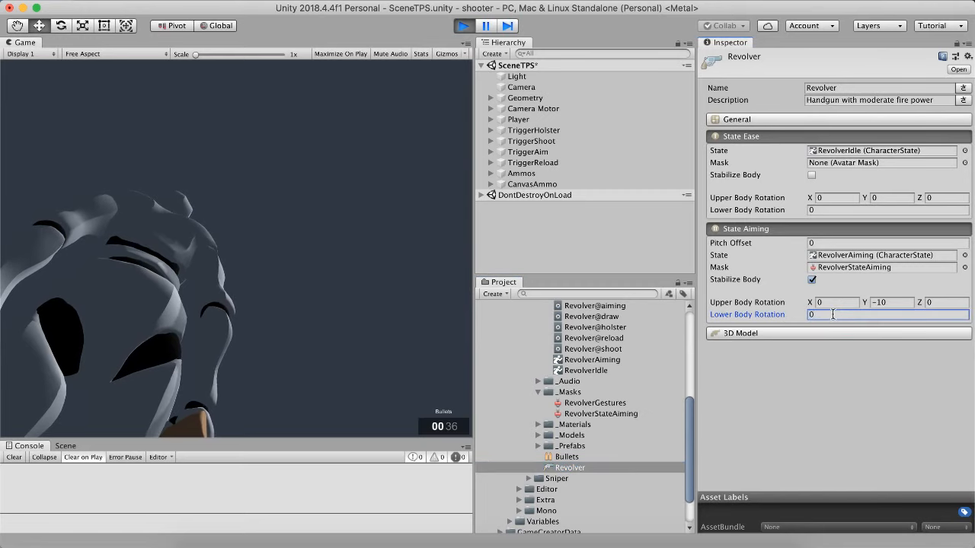
pyautogui.write('20')
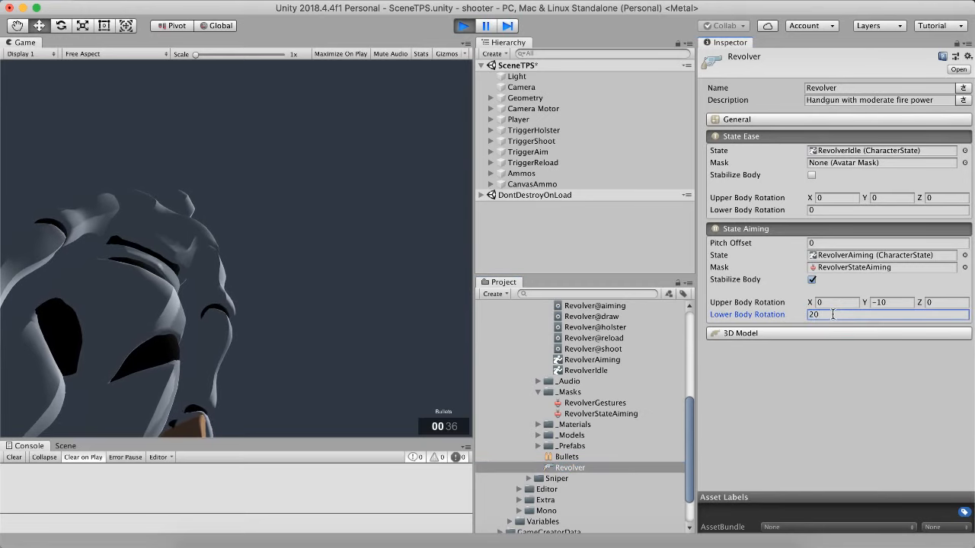
pyautogui.click(256, 275)
pyautogui.rightClick(256, 275)
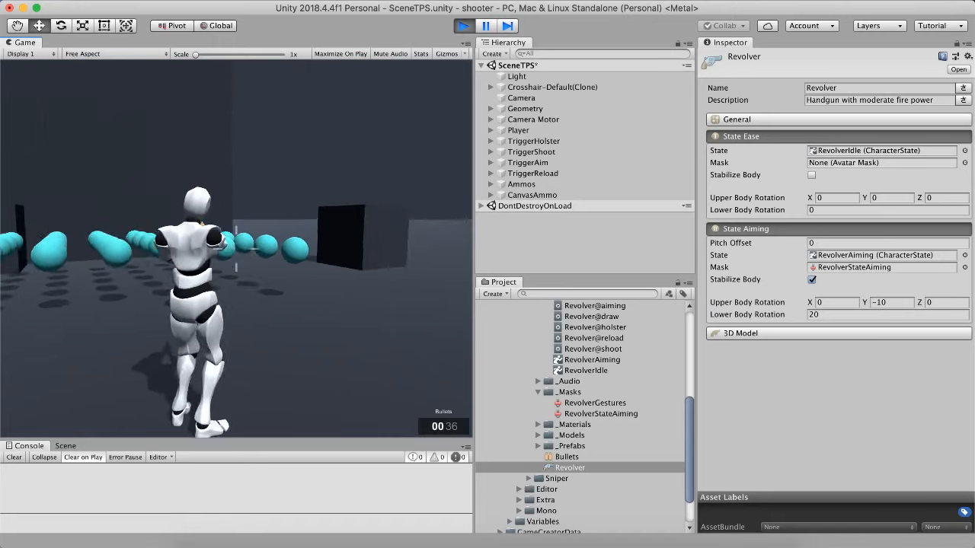
pyautogui.press('s')
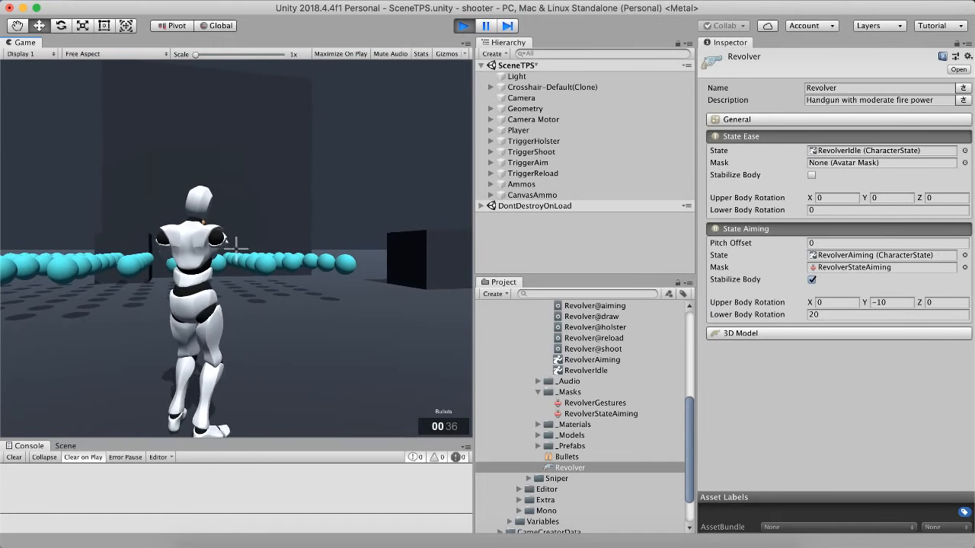
pyautogui.press('w')
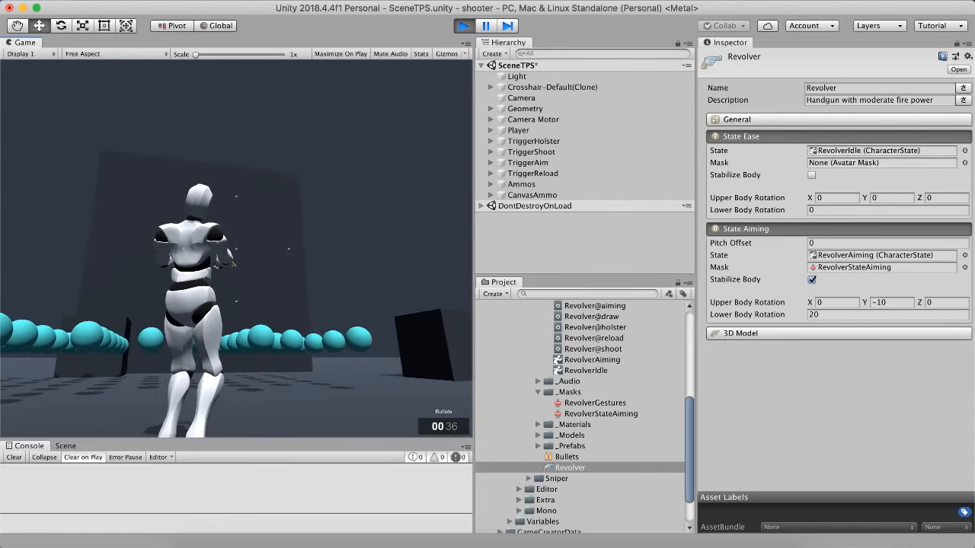
pyautogui.press('s')
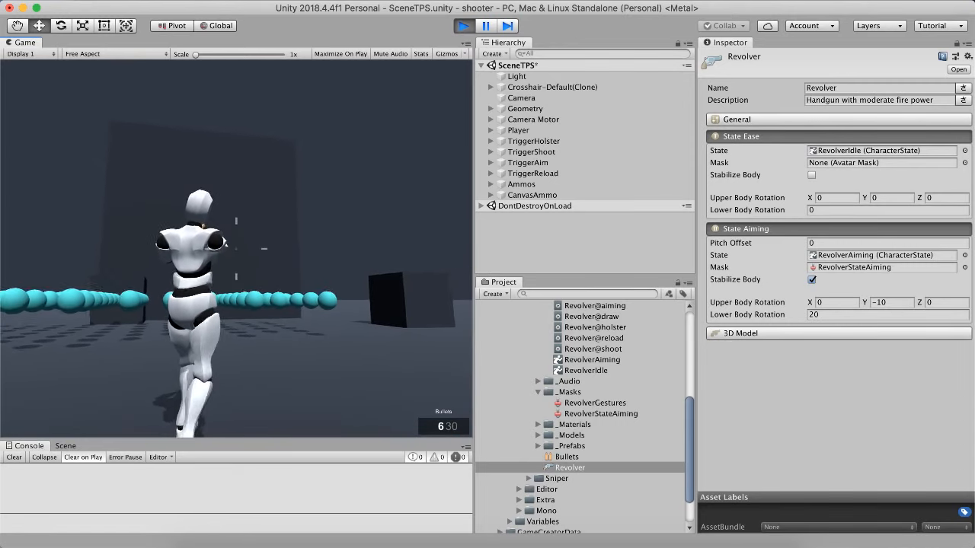
pyautogui.press('w')
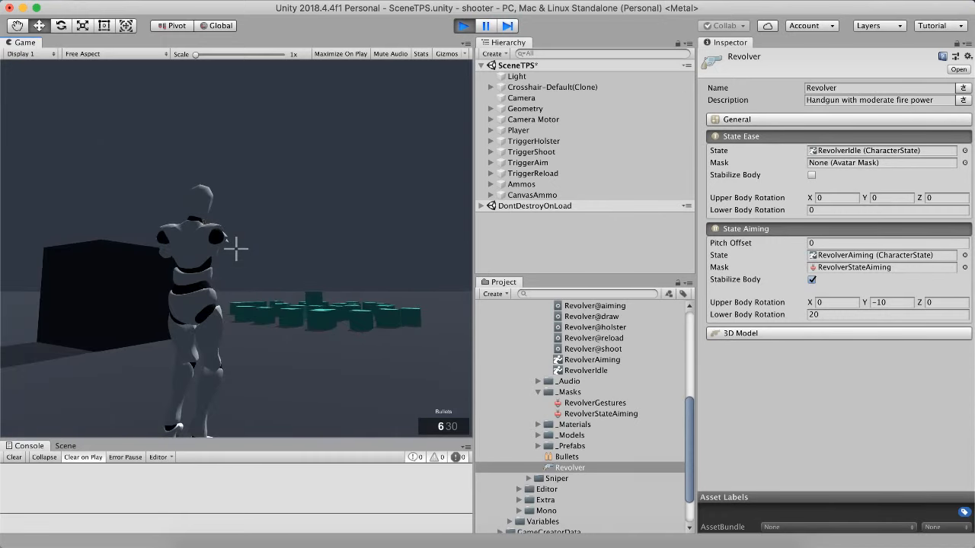
# - Try State Aiming's Pitch Offset at 30 and set it to -60, play-testing the aiming pose with each value
pyautogui.click(857, 244)
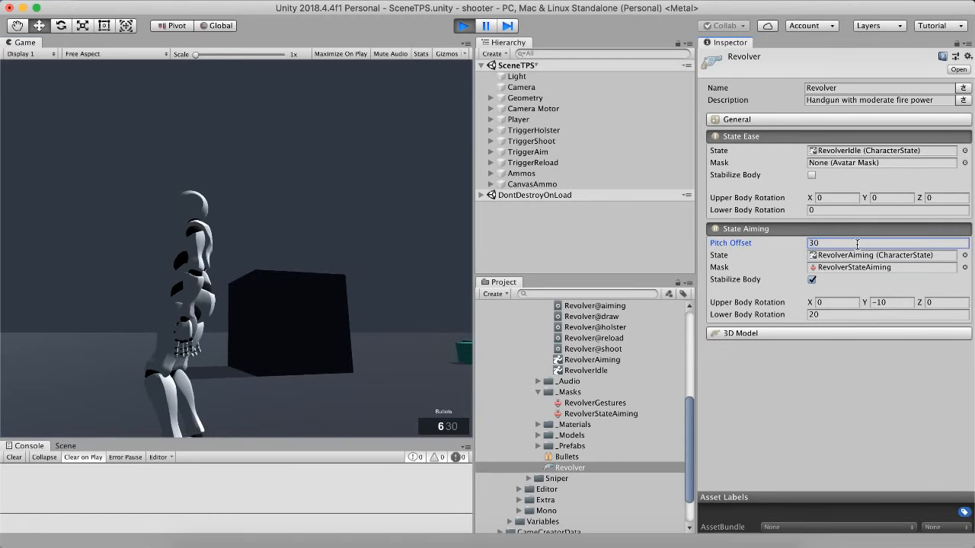
pyautogui.rightClick(48, 293)
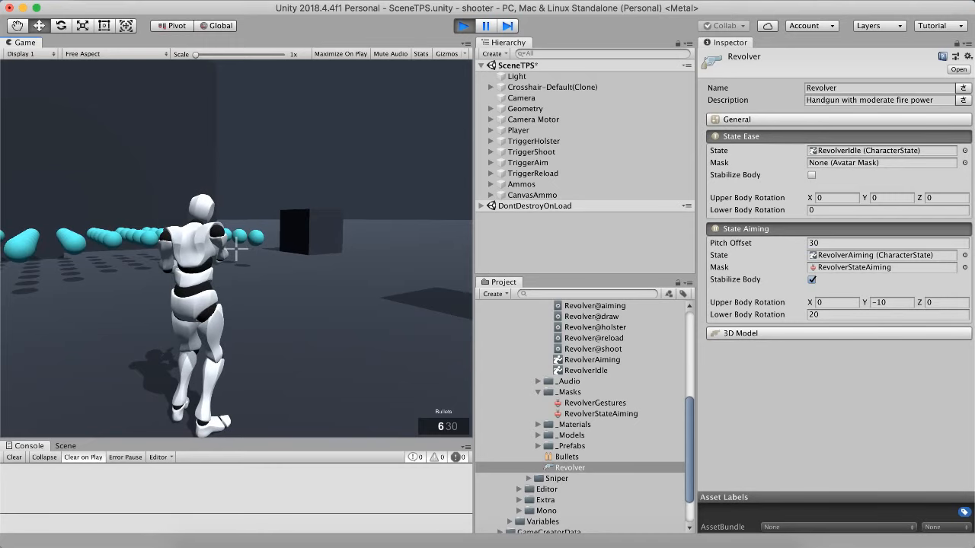
pyautogui.click(826, 242)
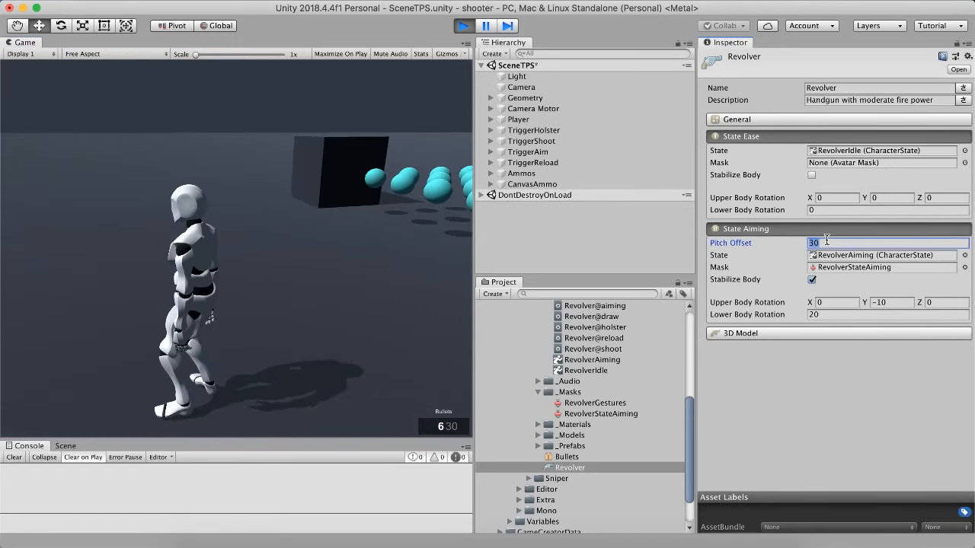
pyautogui.rightClick(297, 266)
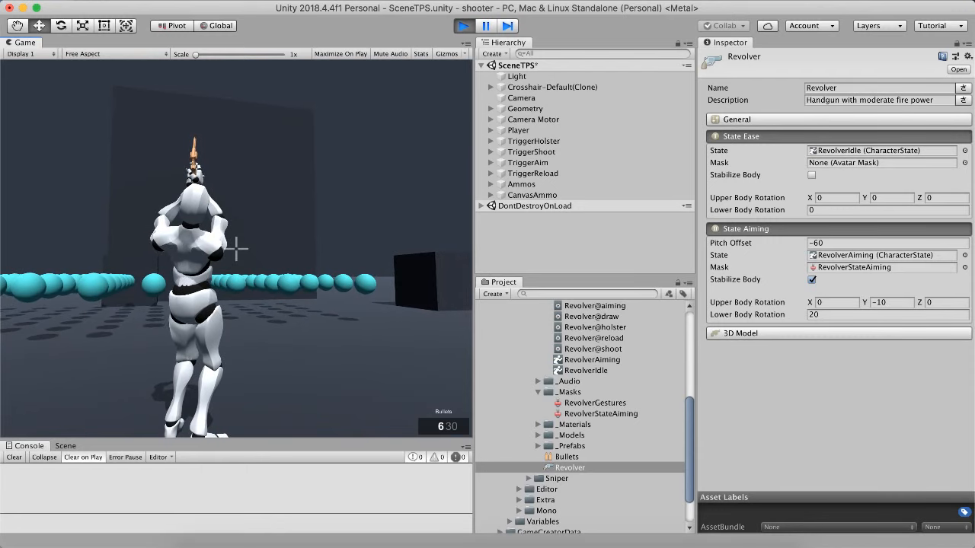
pyautogui.press('Escape')
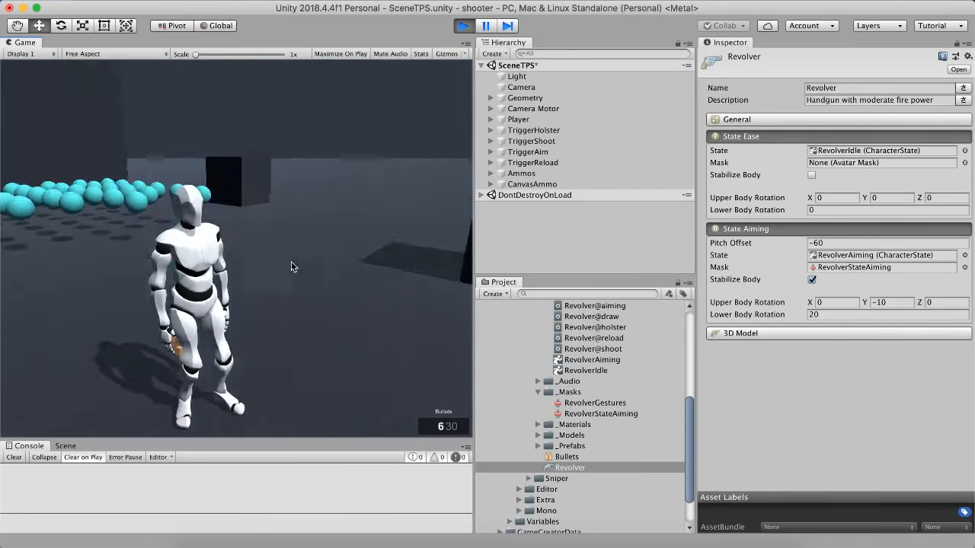
# - Play-test running the character forward, backward and sideways around the scene with the revolver lowered
pyautogui.press('w')
pyautogui.press('d')
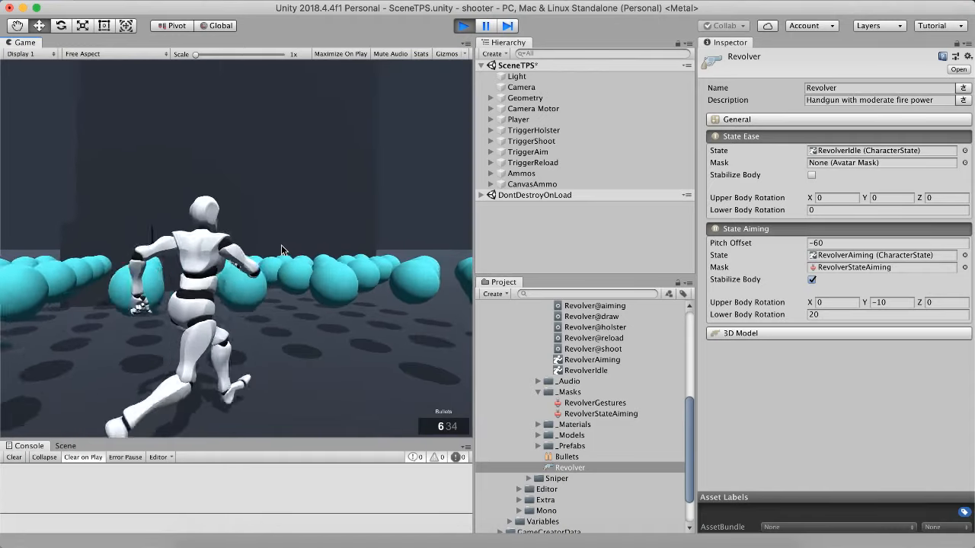
pyautogui.press('s')
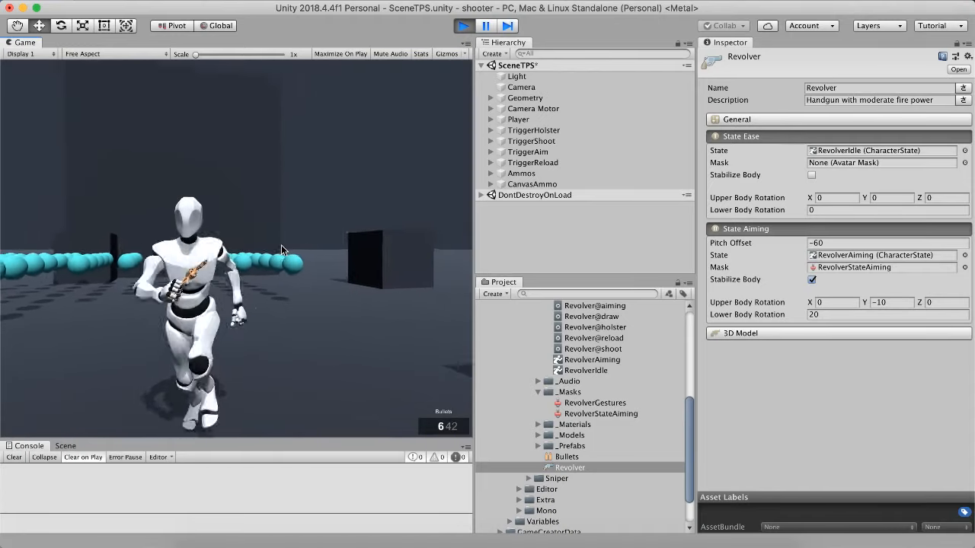
pyautogui.press('w')
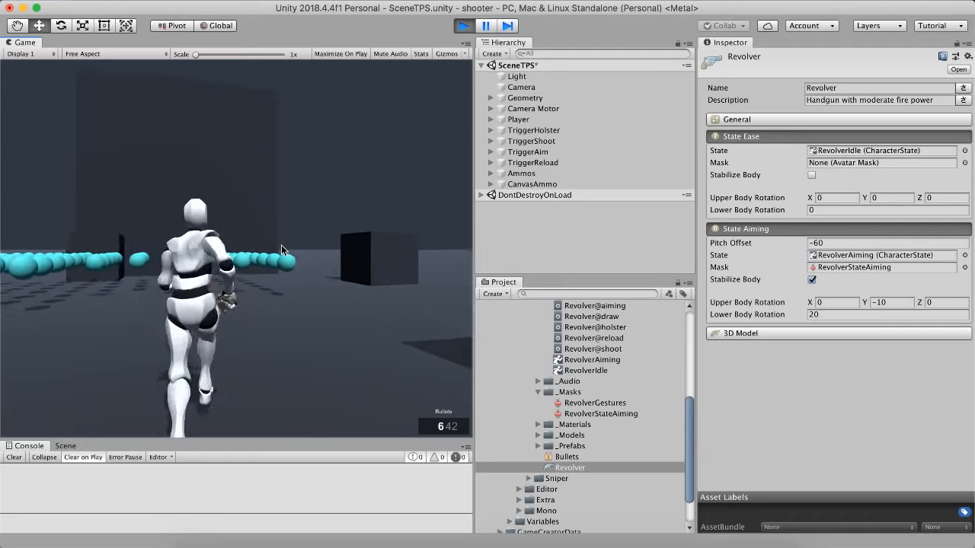
pyautogui.press('a')
pyautogui.press('s')
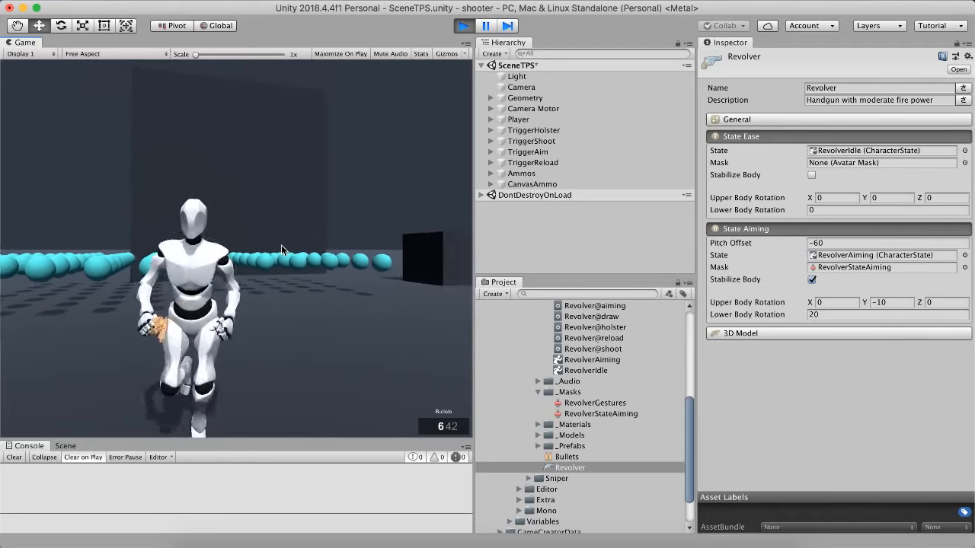
pyautogui.press('w')
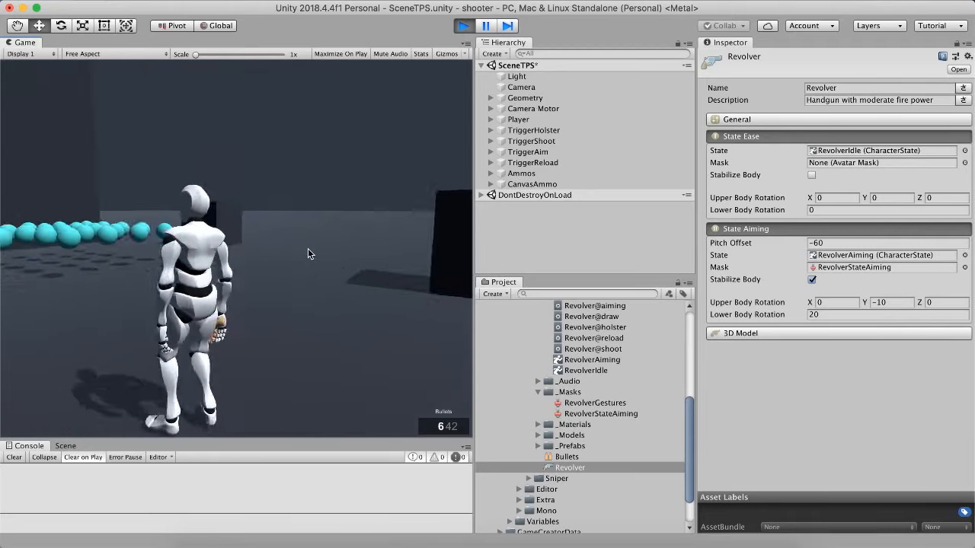
pyautogui.press('d')
pyautogui.press('w')
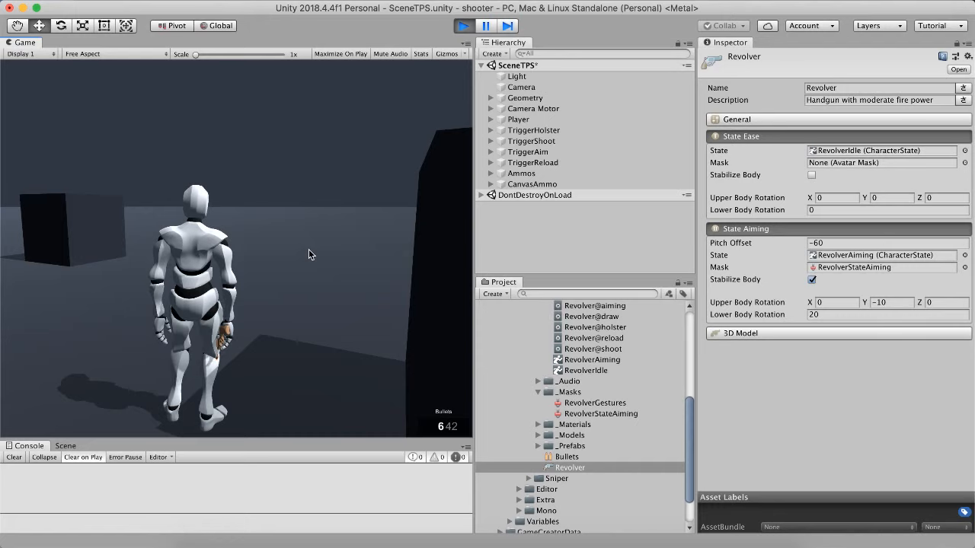
pyautogui.press('w')
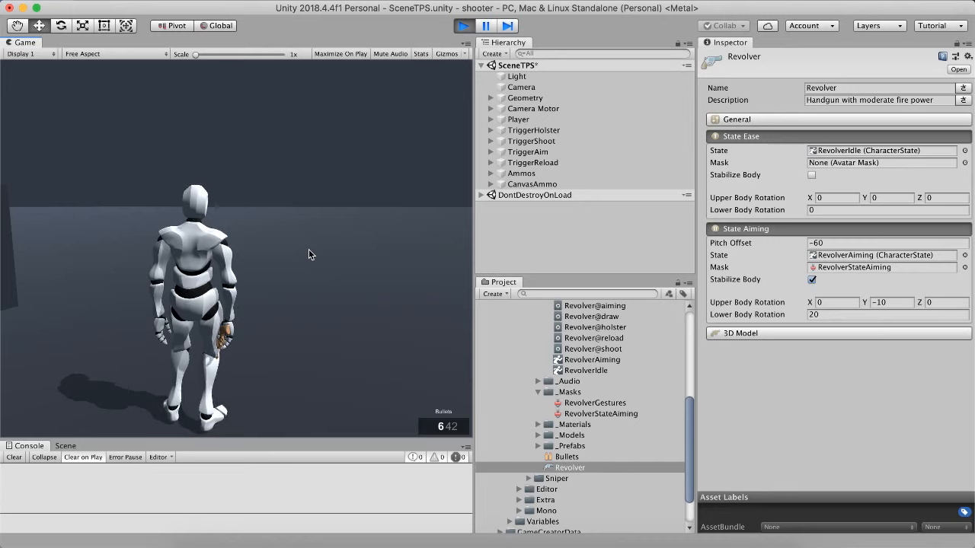
# - Play-test aiming the revolver and set the Revolver's State Aiming Pitch Offset to 0
pyautogui.press('w')
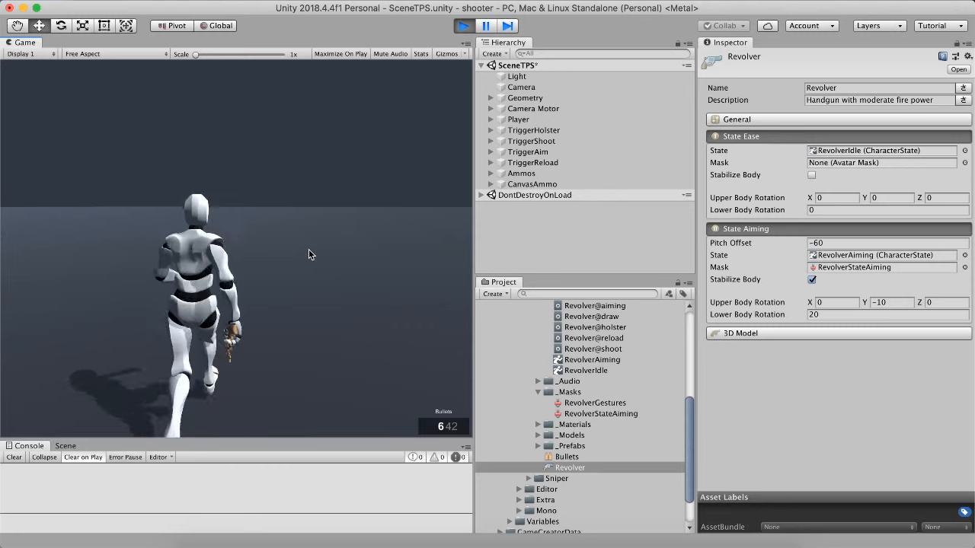
pyautogui.moveTo(169, 270); pyautogui.dragTo(240, 245, button='right')
pyautogui.click(836, 244)
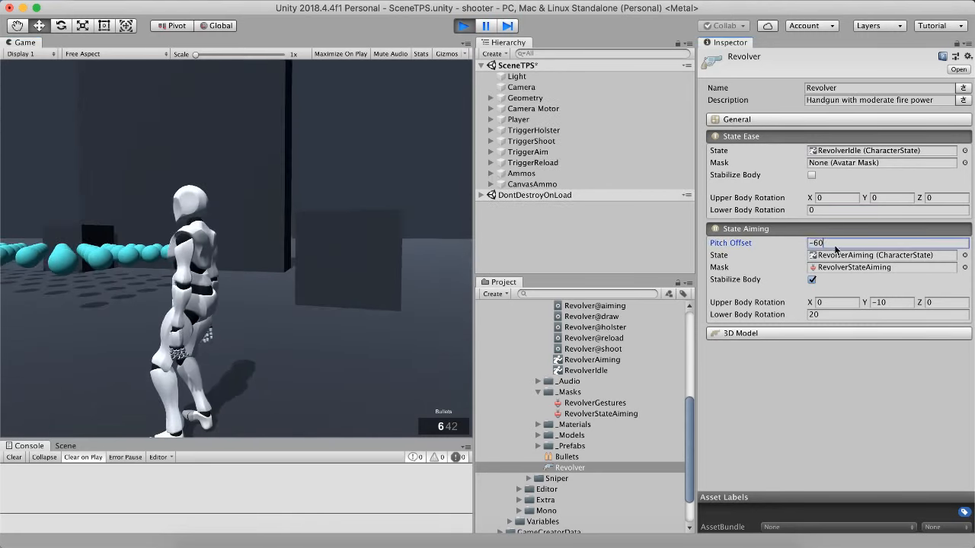
# - Disable Stabilize Body in the Revolver's State Aiming and play-test aiming while moving forward and sideways
pyautogui.moveTo(257, 233); pyautogui.dragTo(236, 249, button='right')
pyautogui.press('w')
pyautogui.press('d')
pyautogui.press('d')
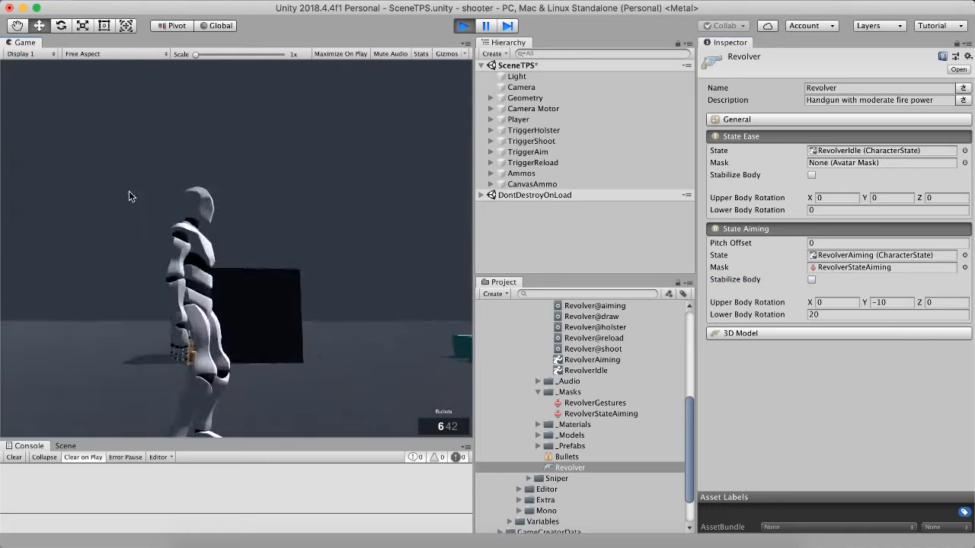
pyautogui.press('a')
pyautogui.moveTo(129, 190); pyautogui.dragTo(236, 252, button='right')
pyautogui.press('w')
pyautogui.press('a')
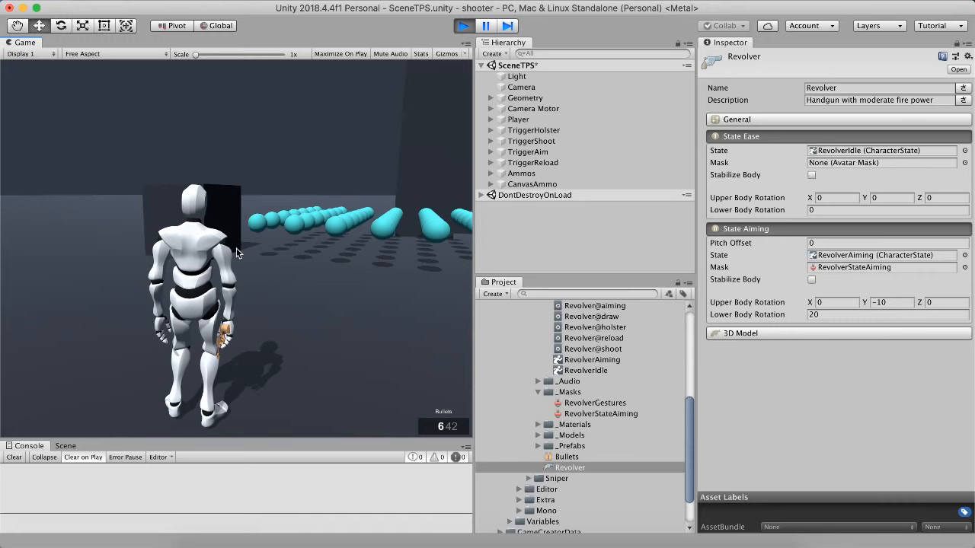
pyautogui.press('w')
pyautogui.moveTo(262, 252); pyautogui.dragTo(262, 252, button='right')
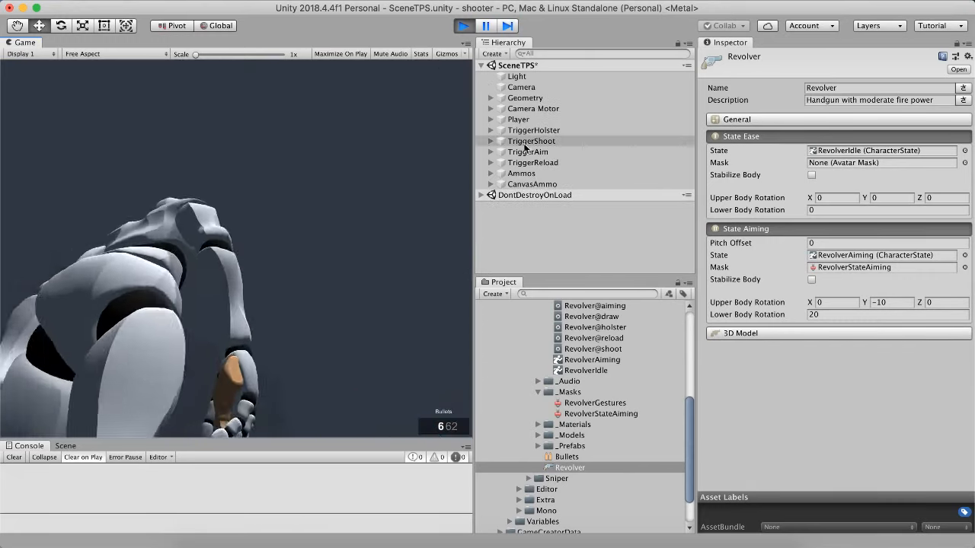
# - Select ActionsAim under TriggerAim and inspect the settings of its Change Player CanRun action
pyautogui.click(490, 152)
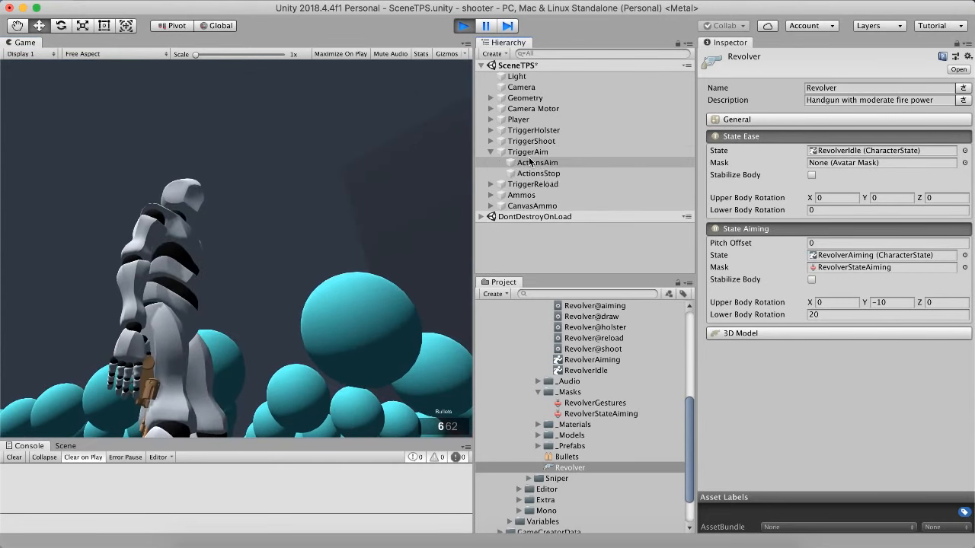
pyautogui.click(537, 162)
pyautogui.click(829, 168)
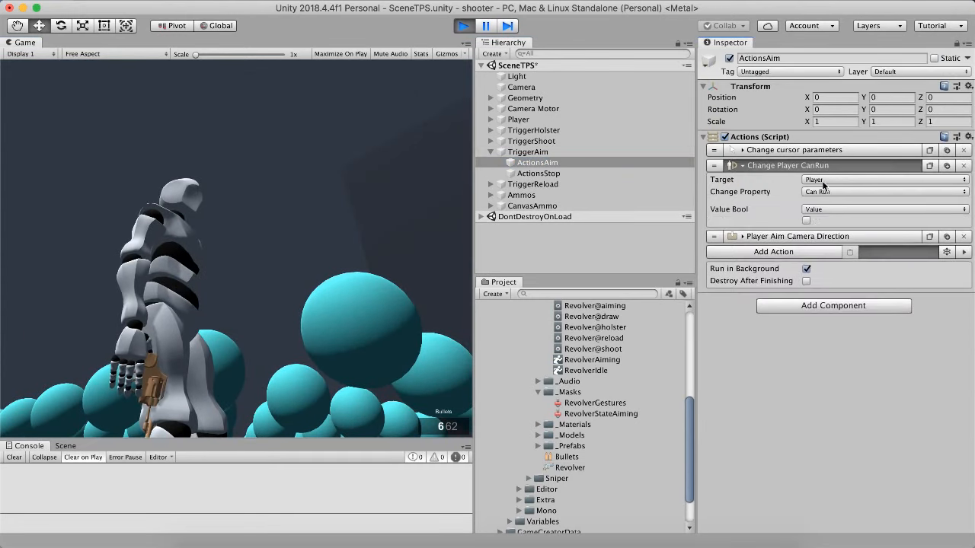
pyautogui.click(762, 166)
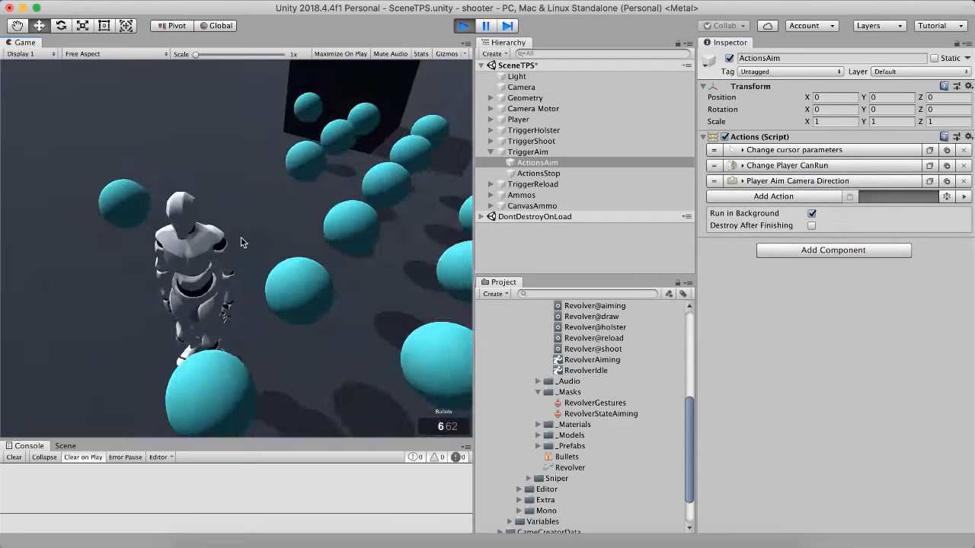
# - Play-test aiming the revolver while moving the character forward through the scene, with Stabilize Body disabled
pyautogui.press('w')
pyautogui.rightClick(236, 249)
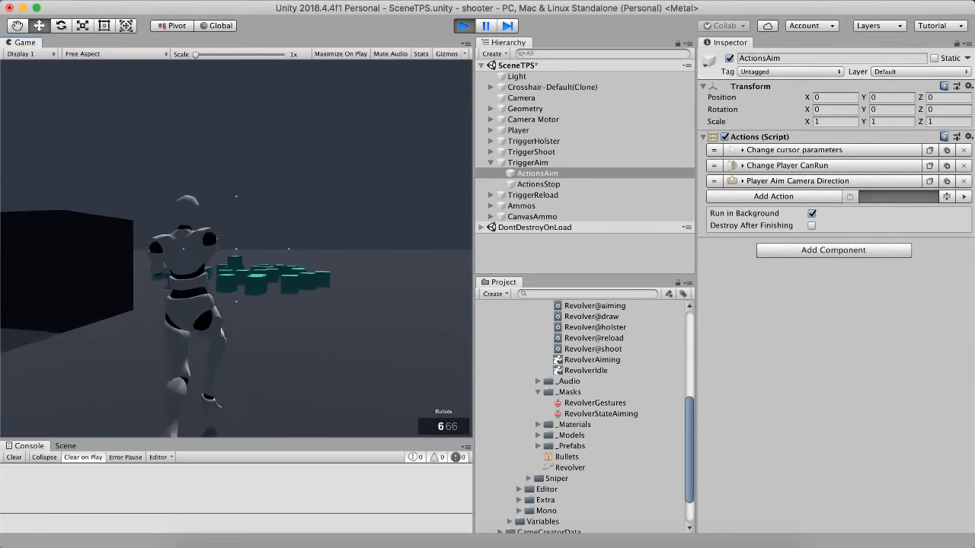
pyautogui.press('w')
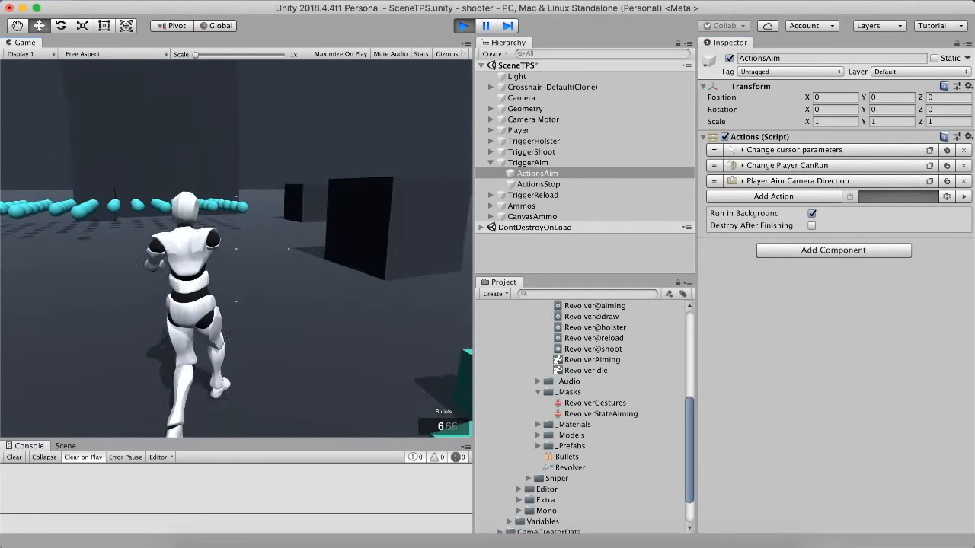
pyautogui.press('w')
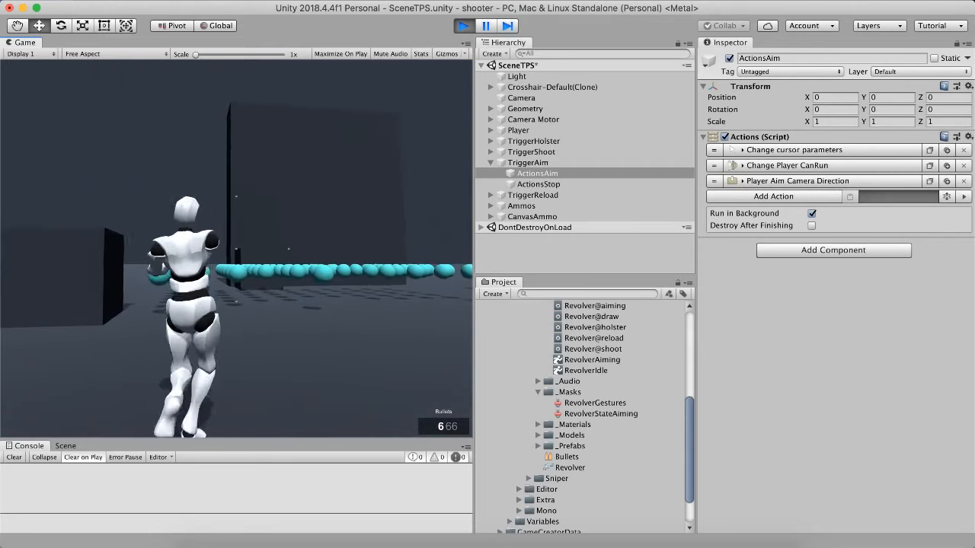
pyautogui.press('w')
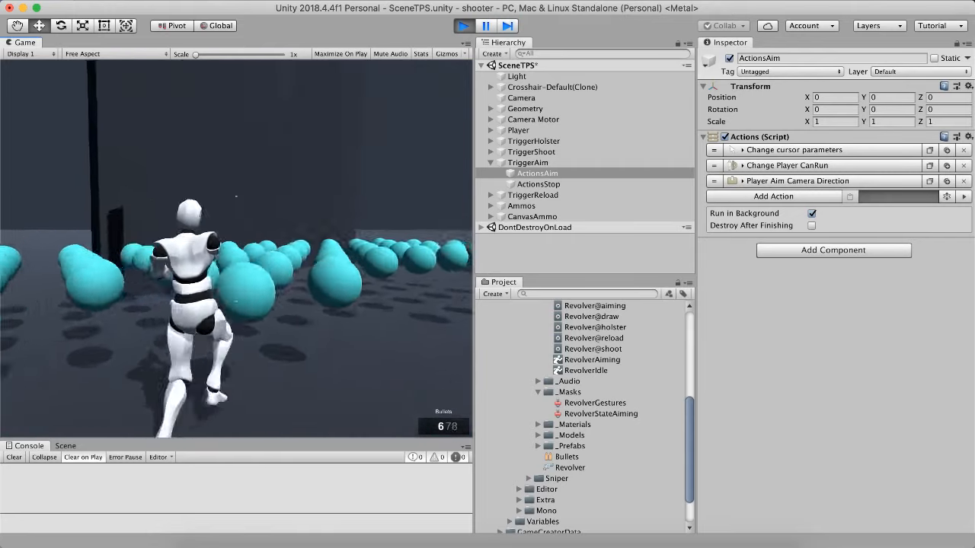
pyautogui.press('w')
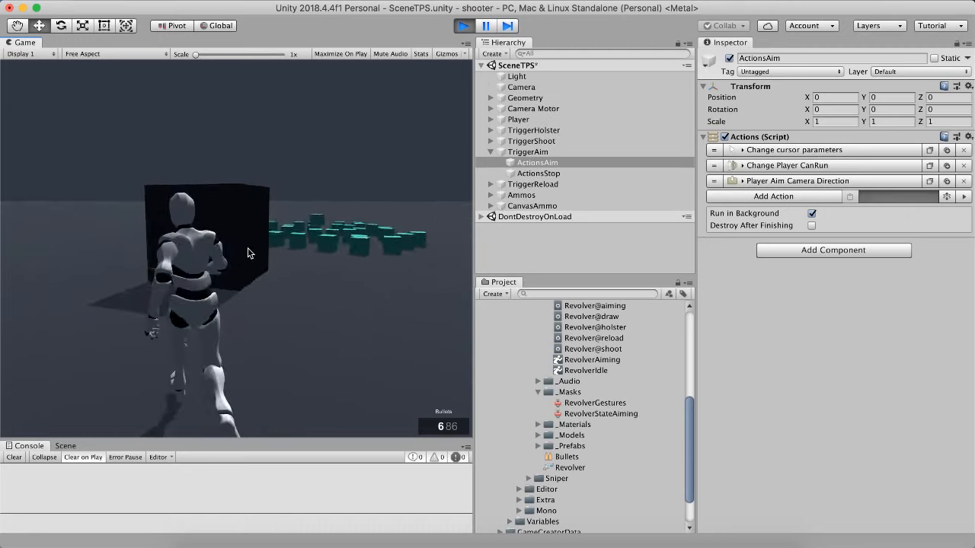
# - Enable Stabilize Body in the Revolver asset's State Aiming and play-test aiming while moving forward
pyautogui.click(570, 467)
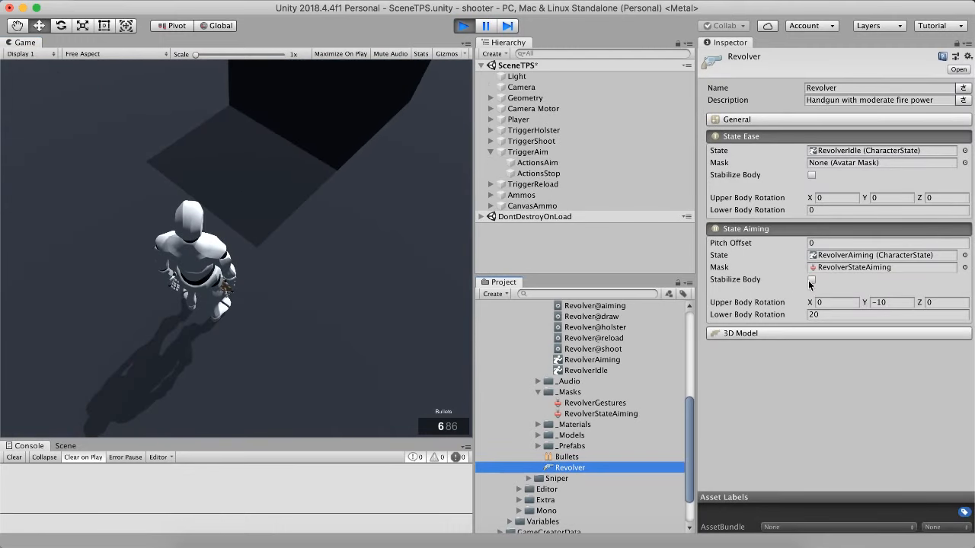
pyautogui.rightClick(63, 207)
pyautogui.press('w')
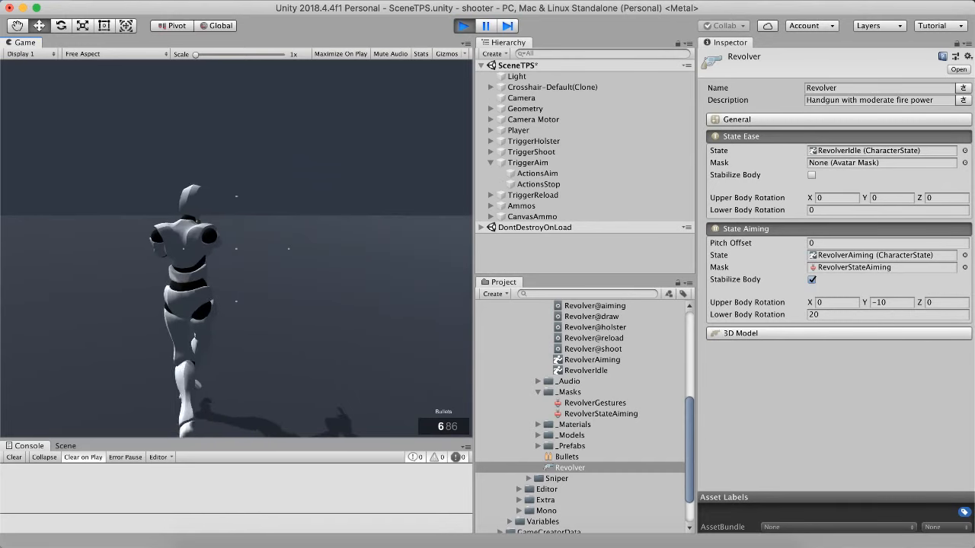
pyautogui.press('Escape')
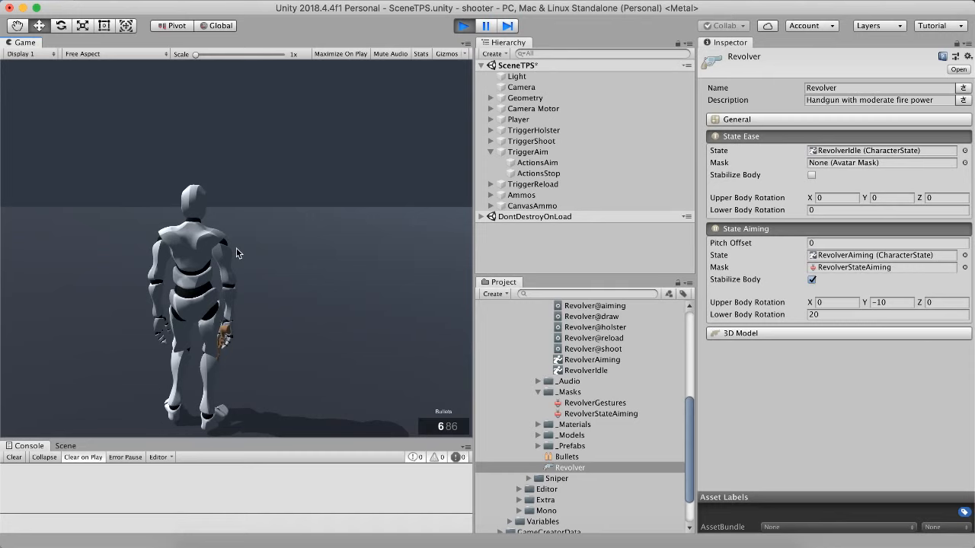
# - Go through the Sniper, Grenade and Archery folders in the Shooter module's Assets, collapsing and re-expanding the Revolver folder
pyautogui.scroll(4, 564, 402)
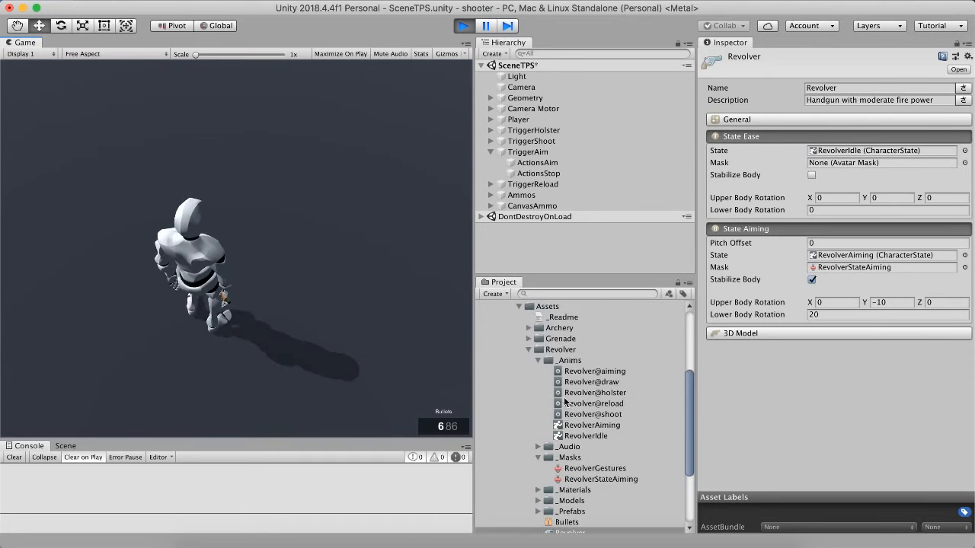
pyautogui.click(528, 349)
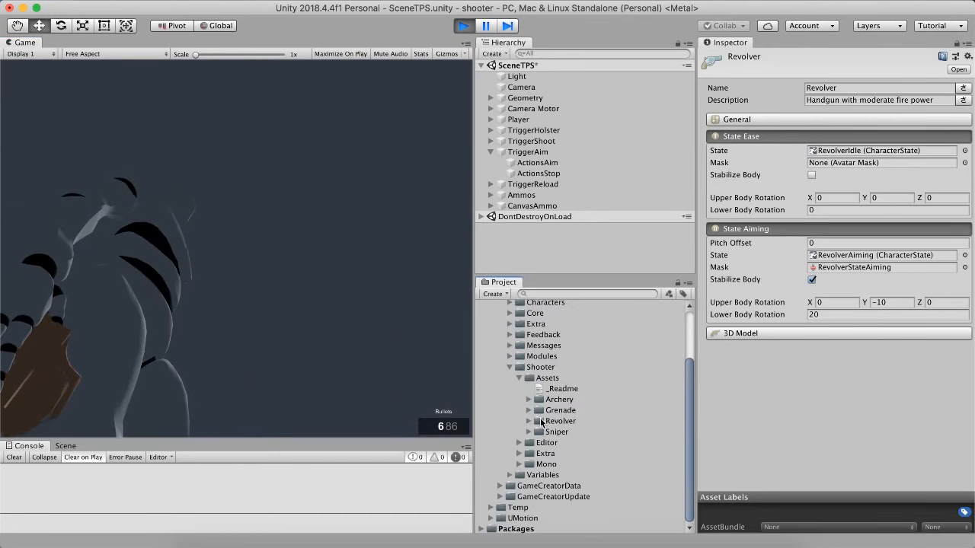
pyautogui.click(554, 432)
pyautogui.click(554, 411)
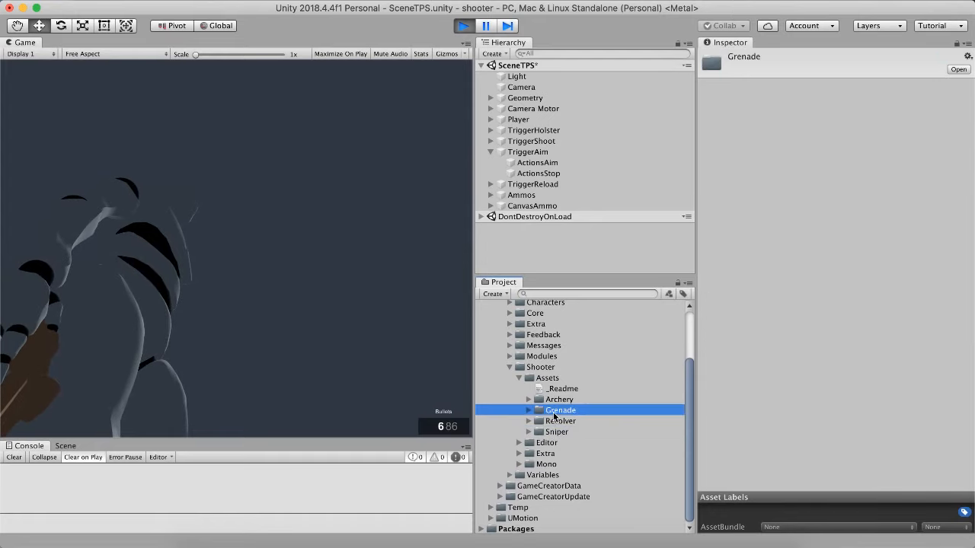
pyautogui.click(556, 401)
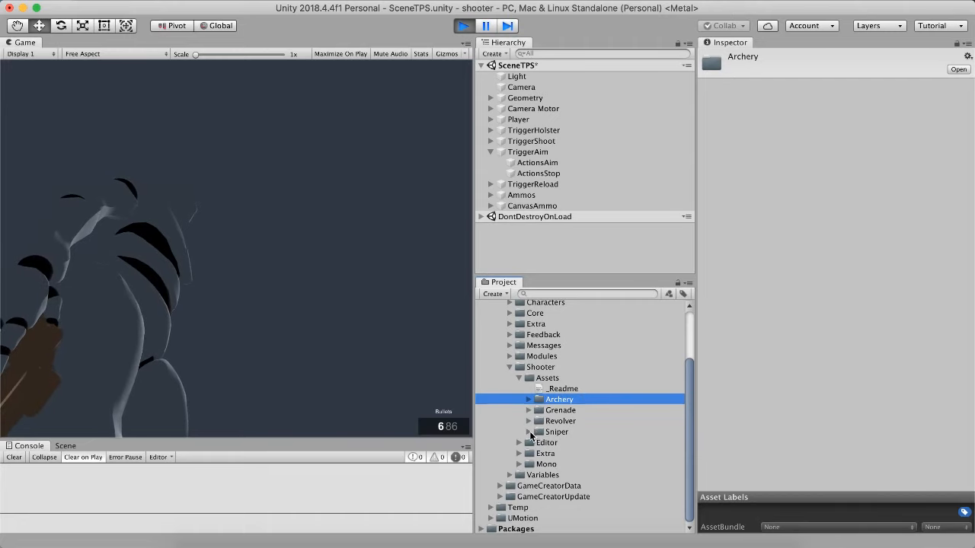
pyautogui.click(528, 421)
pyautogui.scroll(-5, 548, 426)
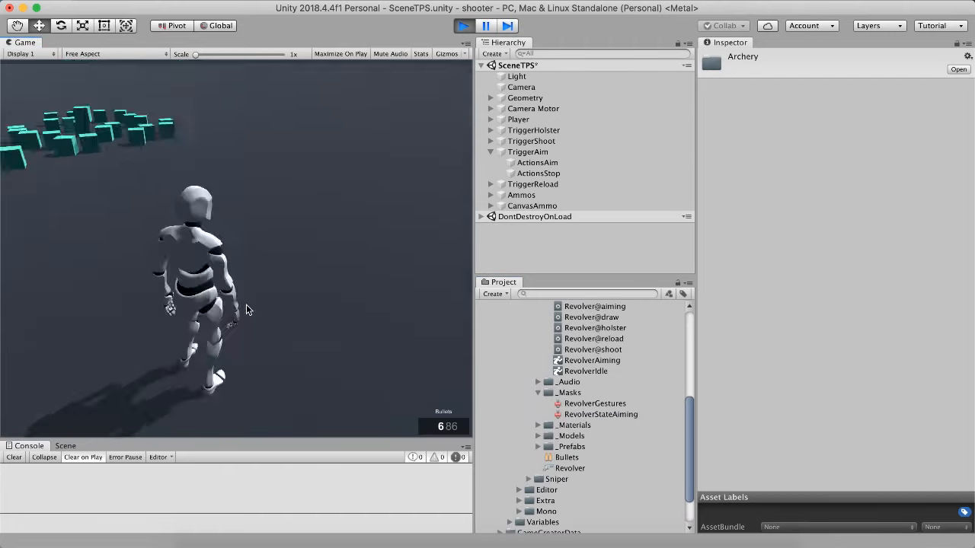
# - Play-test aiming at the cubes while moving and lower the revolver to move the character forward and backward
pyautogui.click(246, 304)
pyautogui.press('w')
pyautogui.rightClick(246, 304)
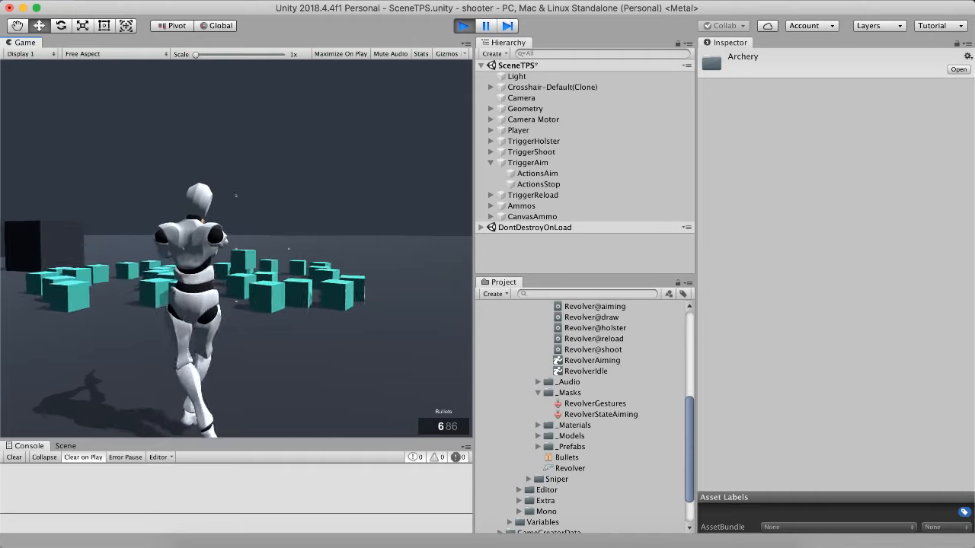
pyautogui.press('Escape')
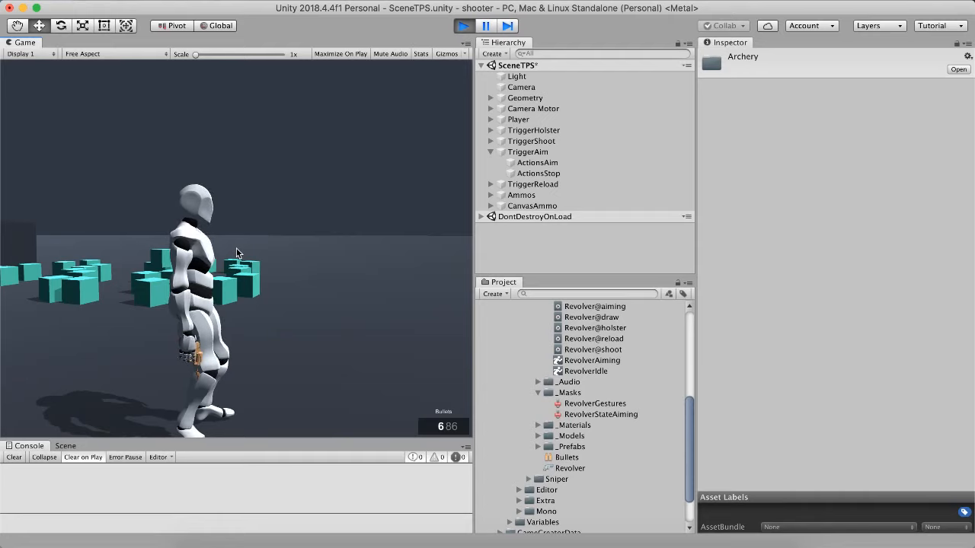
pyautogui.press('w')
pyautogui.press('s')
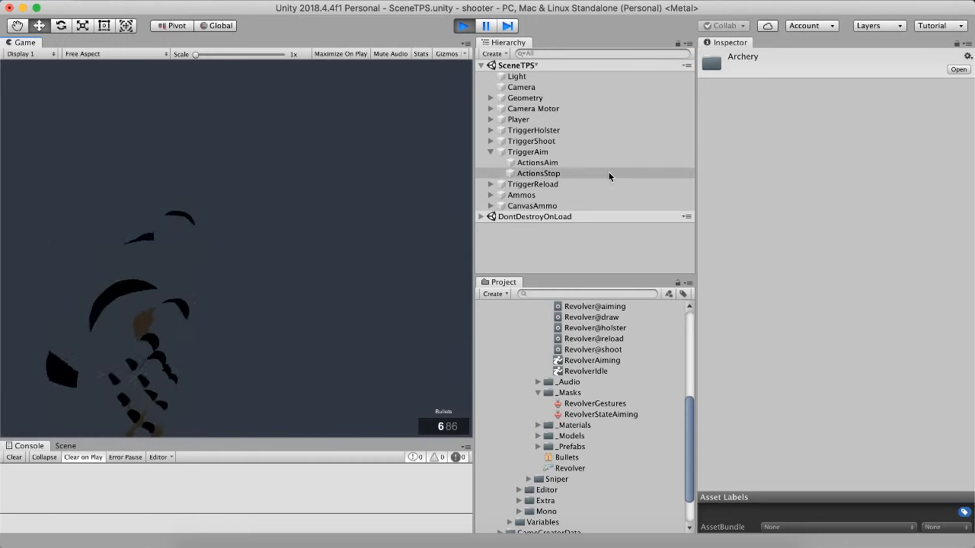
# - Select the Conditions object under TriggerHolster and expand its Player draw Revolver action to inspect the settings
pyautogui.click(491, 152)
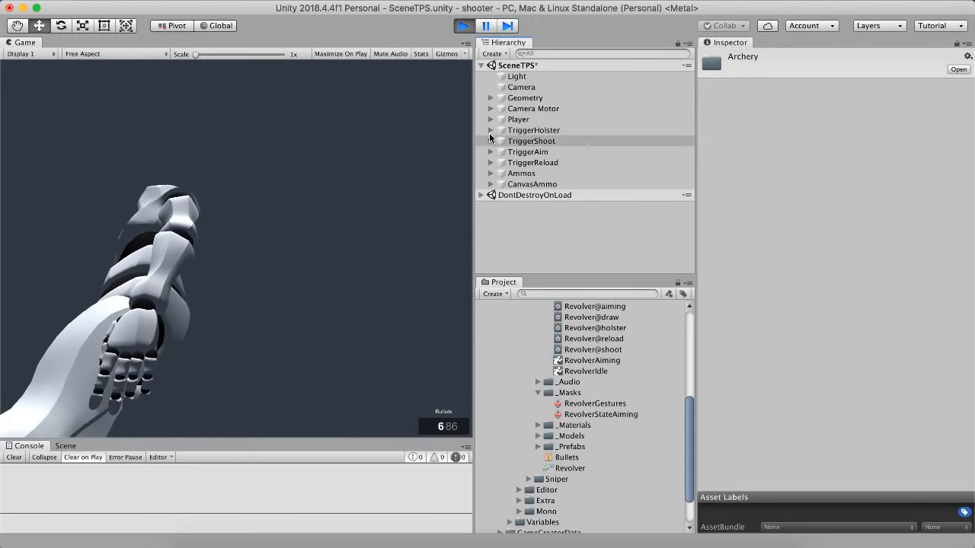
pyautogui.click(490, 131)
pyautogui.click(521, 142)
pyautogui.click(786, 284)
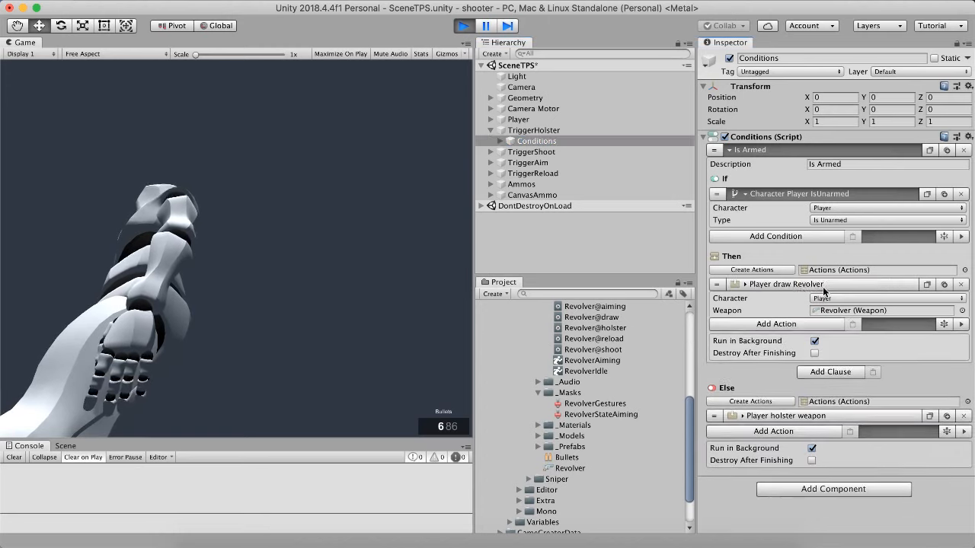
pyautogui.click(791, 286)
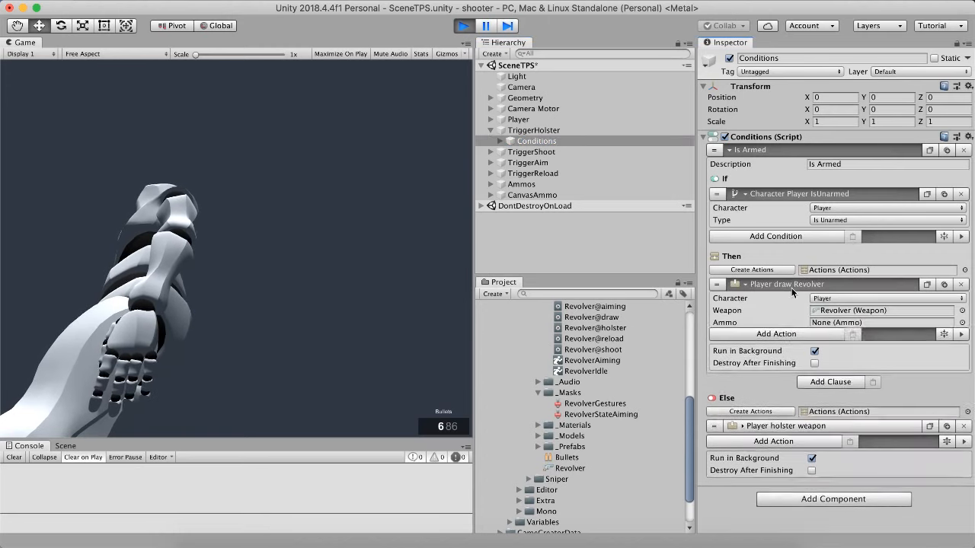
# - Add a Draw Weapon action to the Then actions of the Is Armed clause
pyautogui.click(776, 338)
pyautogui.write('sho')
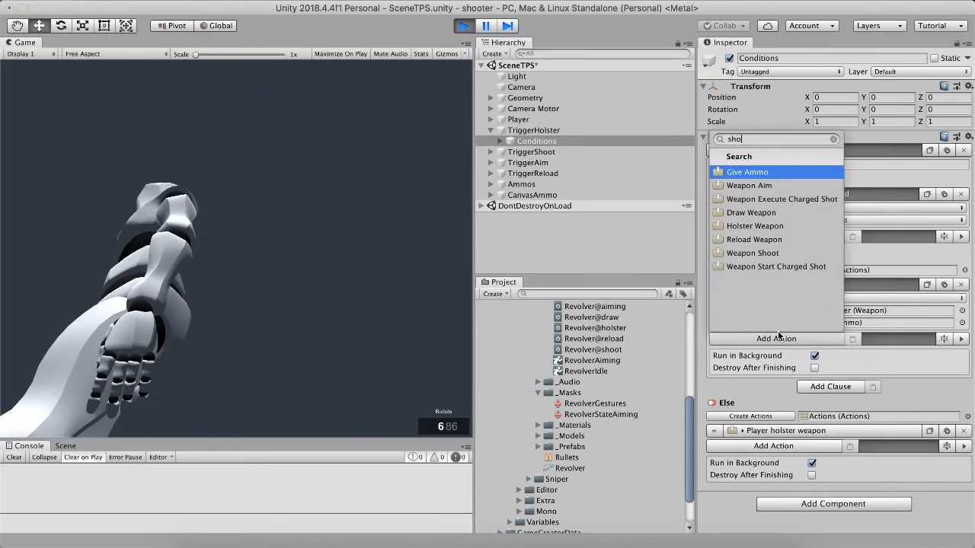
pyautogui.press('BackSpace')
pyautogui.press('BackSpace')
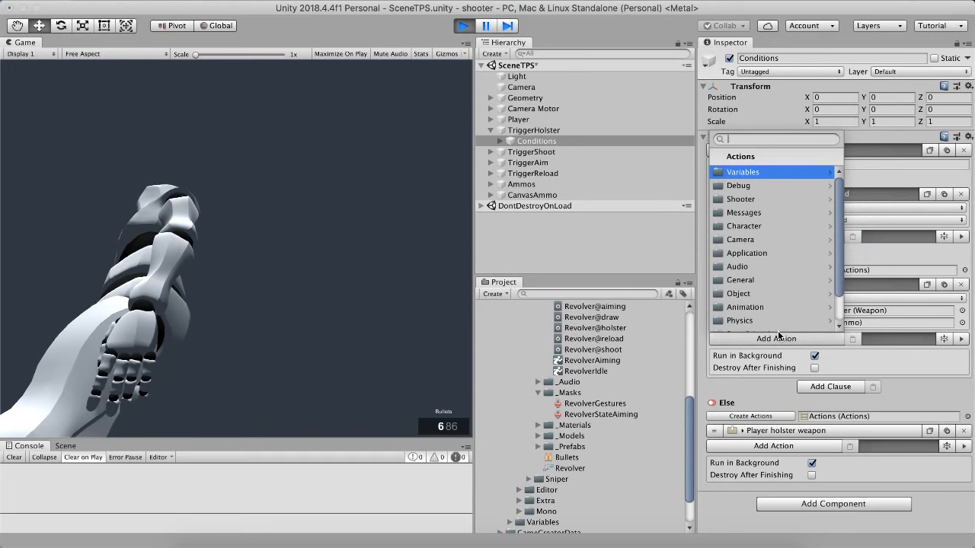
pyautogui.write('dr')
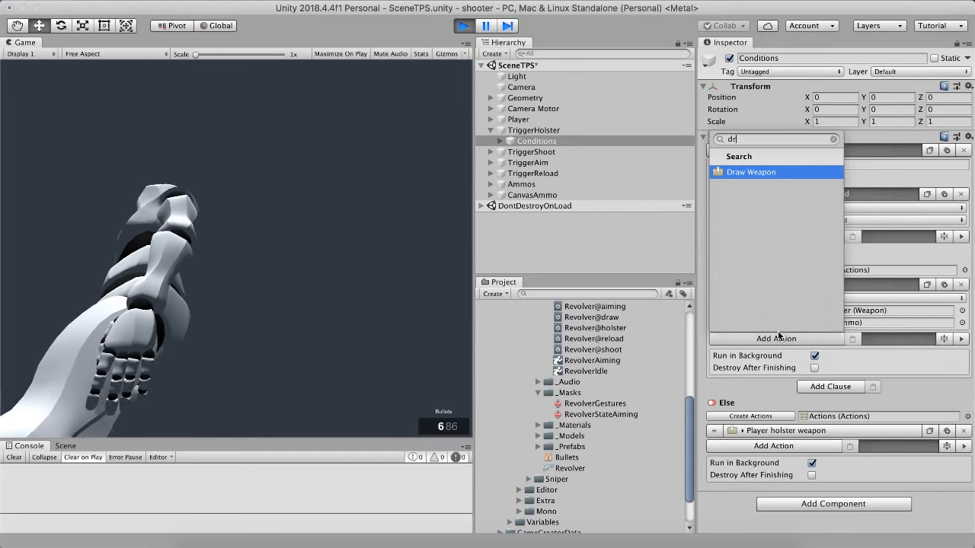
pyautogui.press('Return')
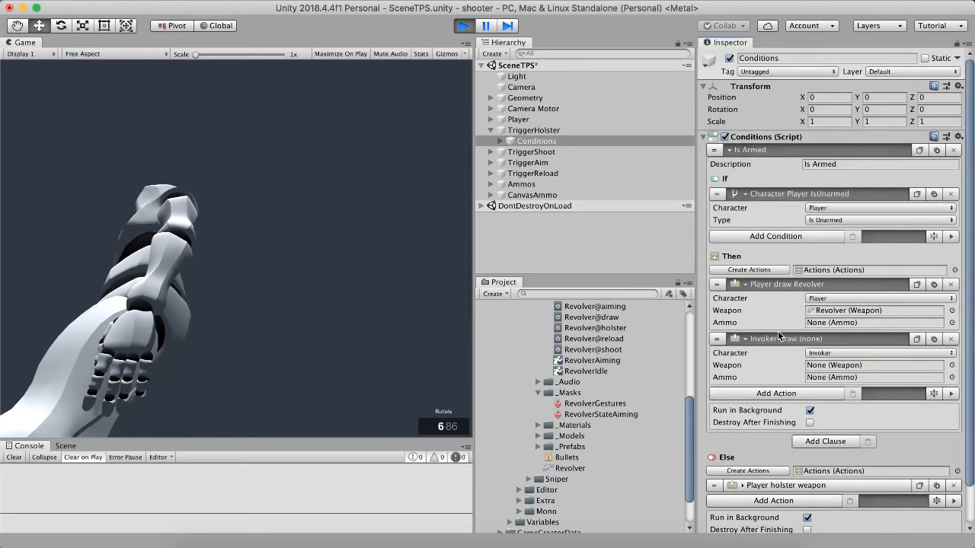
# - Set the added Draw Weapon action's Character to Player, view the selectable weapons, and delete the action without choosing one
pyautogui.click(817, 355)
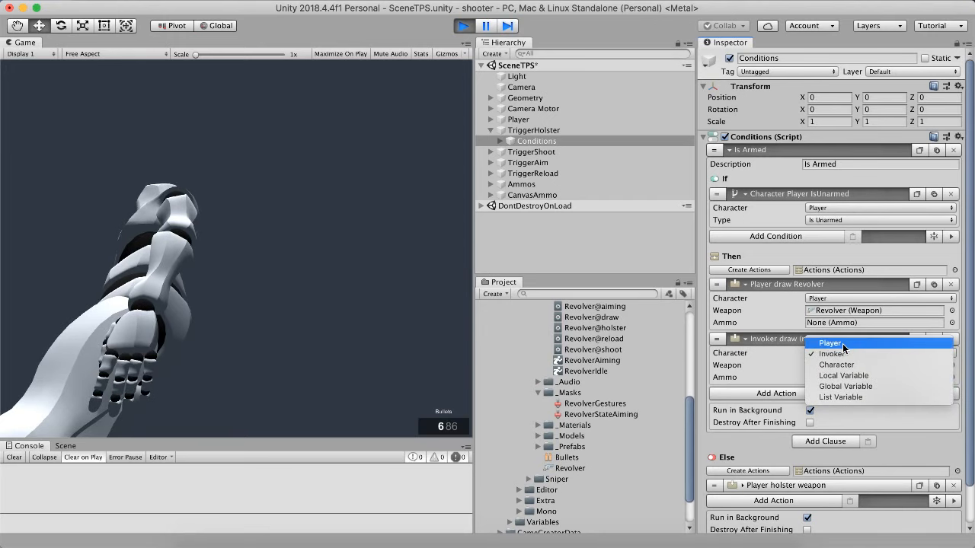
pyautogui.click(843, 346)
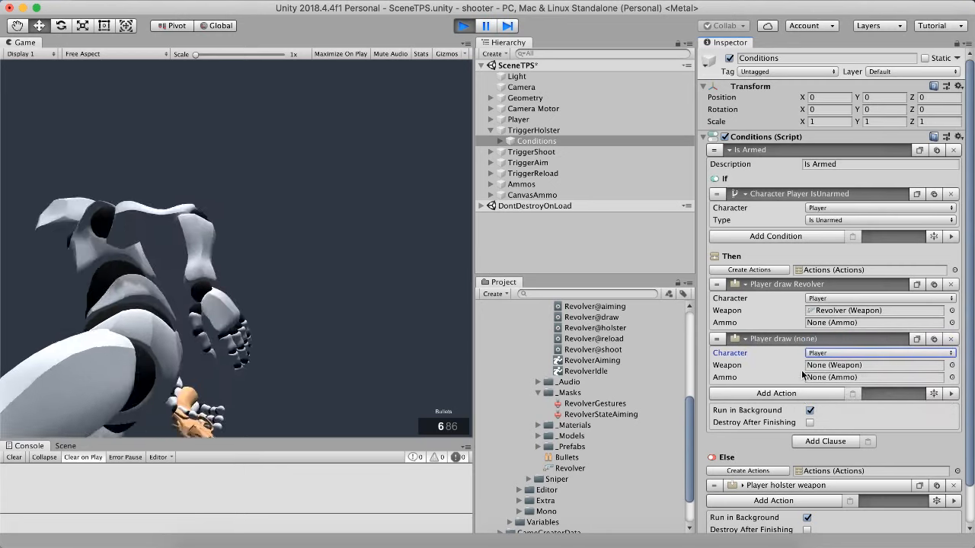
pyautogui.click(951, 364)
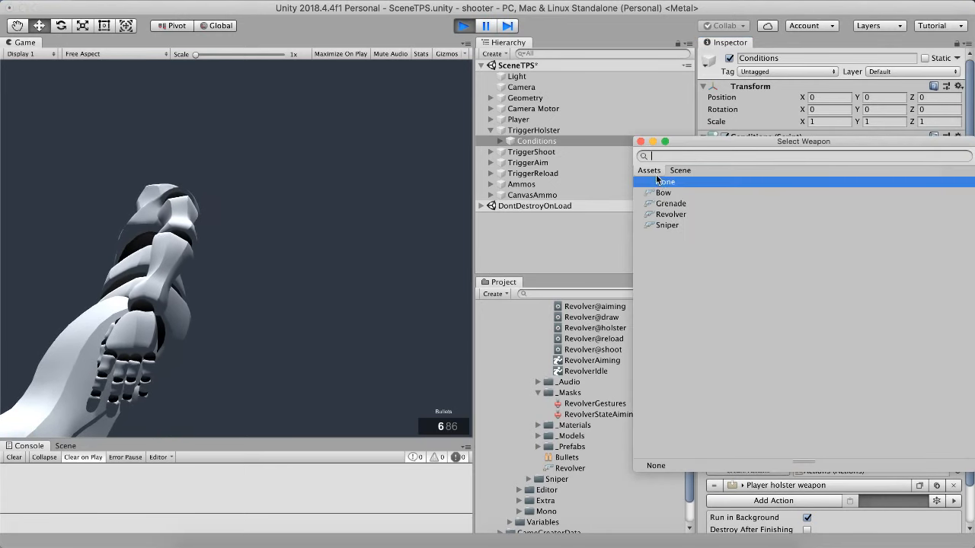
pyautogui.click(641, 142)
pyautogui.click(950, 338)
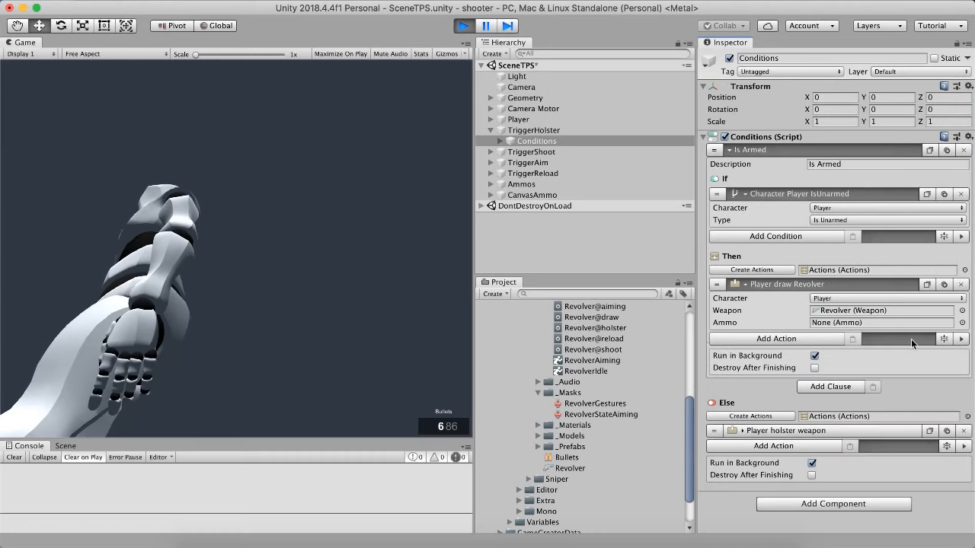
# - Play-test running the character across the scene towards the spheres while aiming the revolver, and lower the weapon to walk back
pyautogui.click(371, 272)
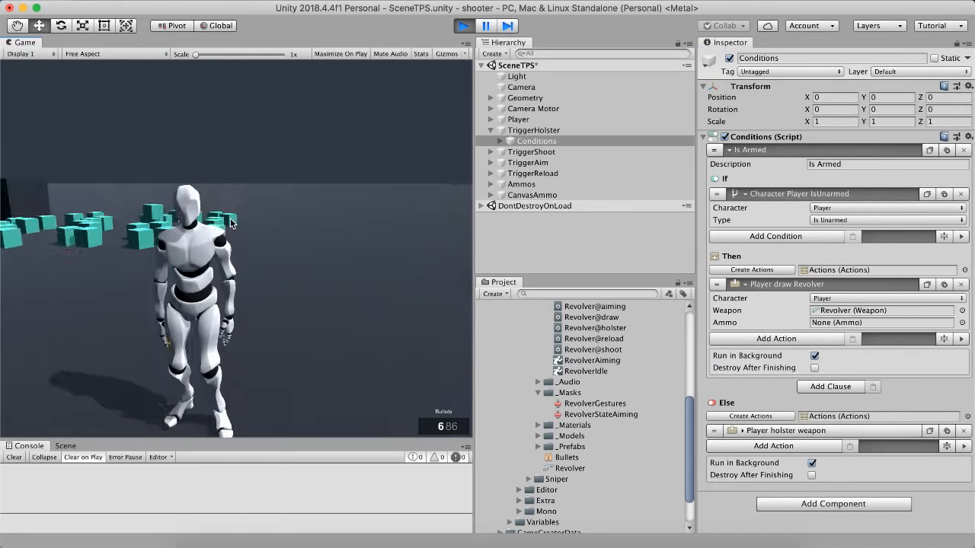
pyautogui.press('w')
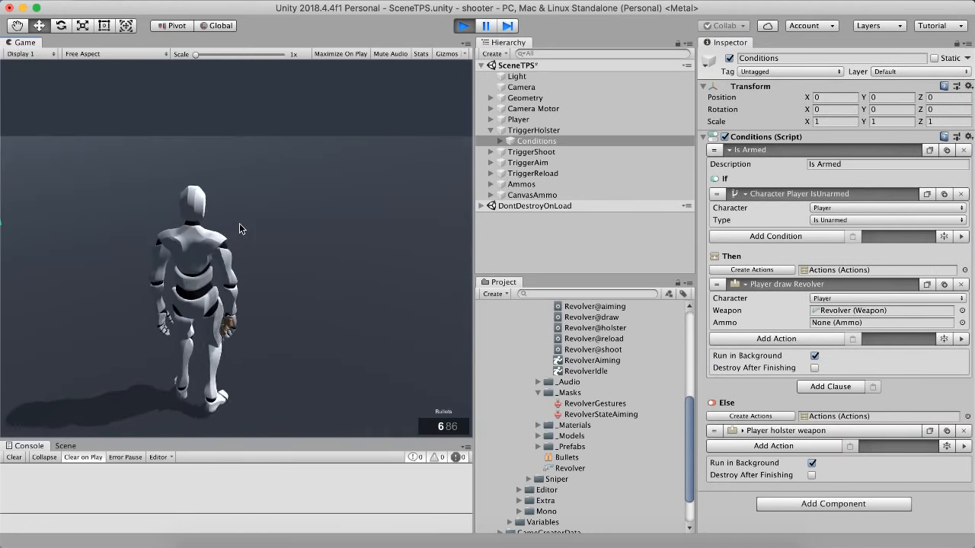
pyautogui.press('s')
pyautogui.rightClick(195, 221)
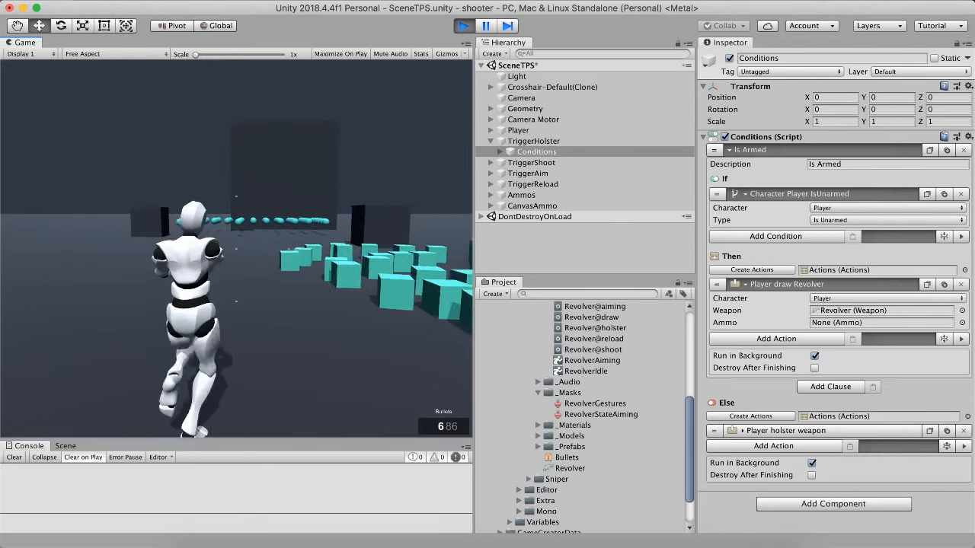
pyautogui.press('w')
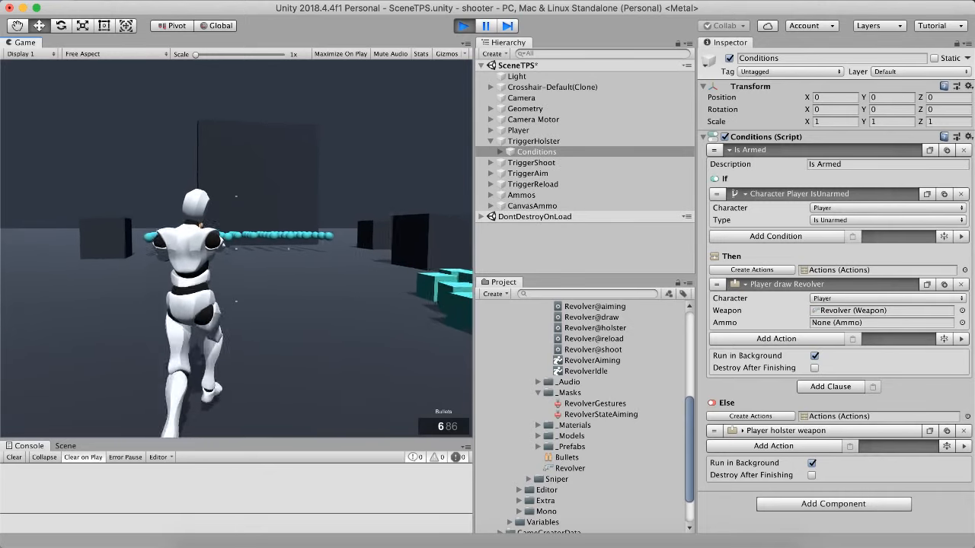
pyautogui.press('w')
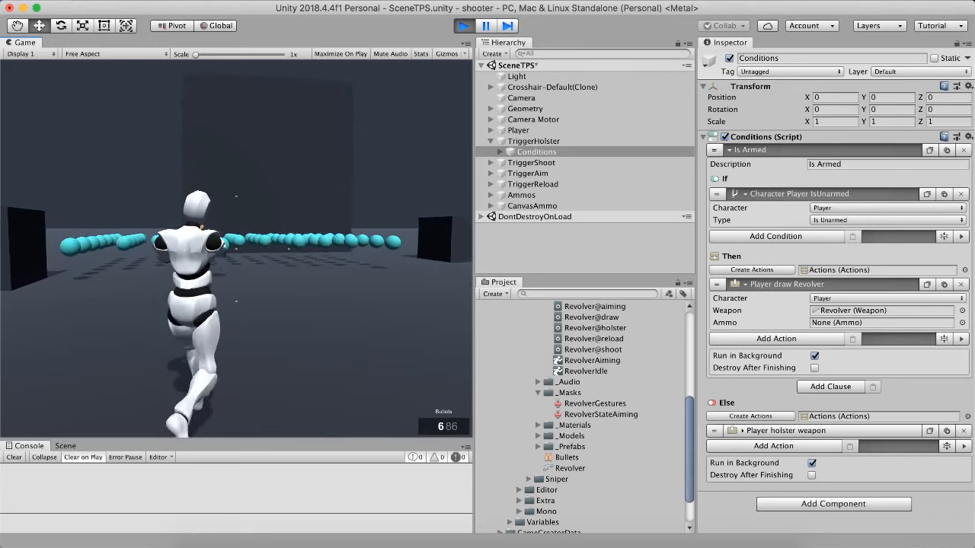
pyautogui.press('w')
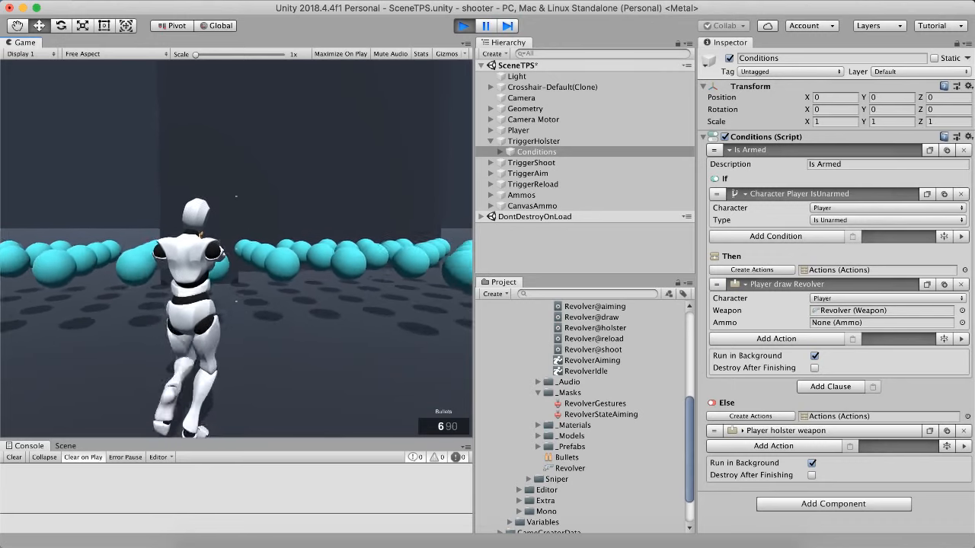
pyautogui.press('s')
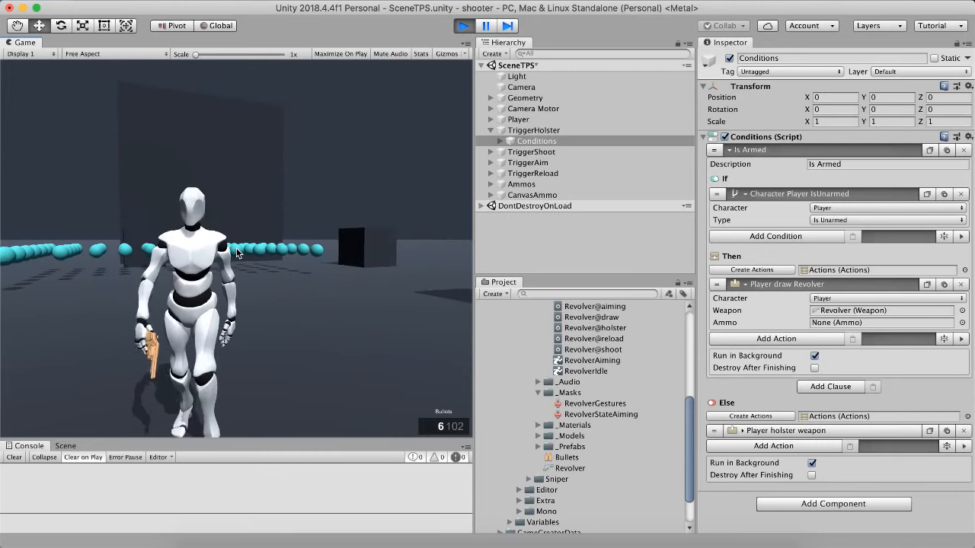
# - Select the Revolver weapon asset and set the Y value of its State Aiming Upper Body Rotation to 0
pyautogui.click(570, 468)
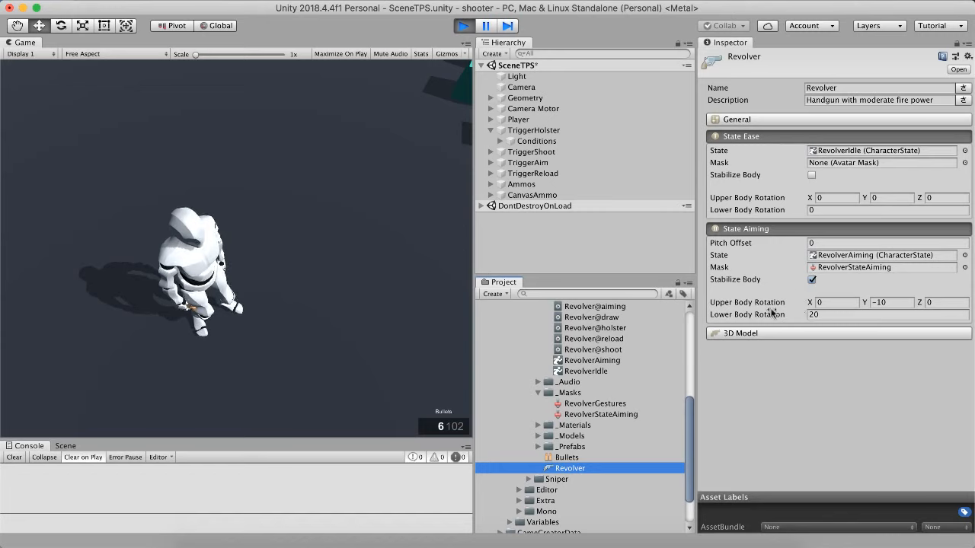
pyautogui.click(745, 305)
pyautogui.click(883, 302)
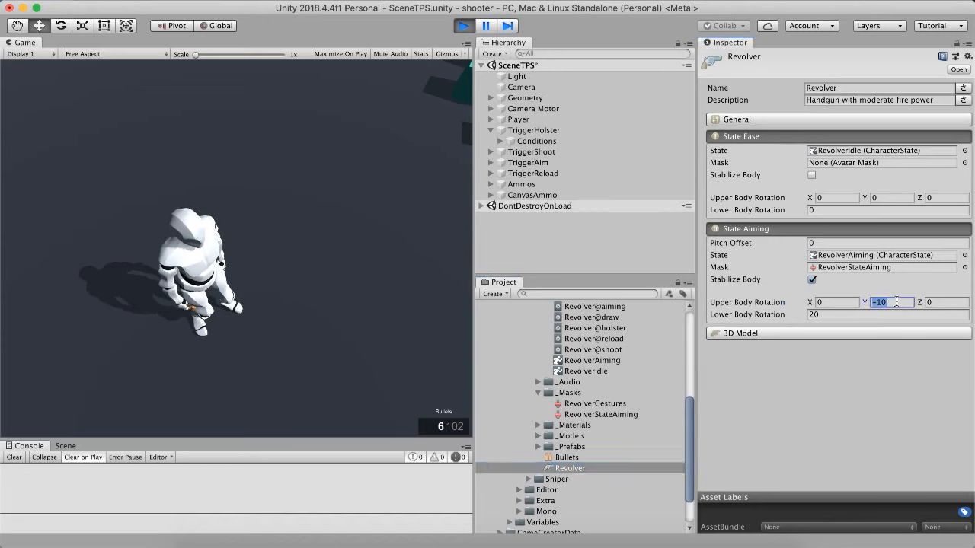
pyautogui.write('0')
# - Play-test aiming the revolver while moving forward and sideways to check the character's upper body pose
pyautogui.rightClick(358, 264)
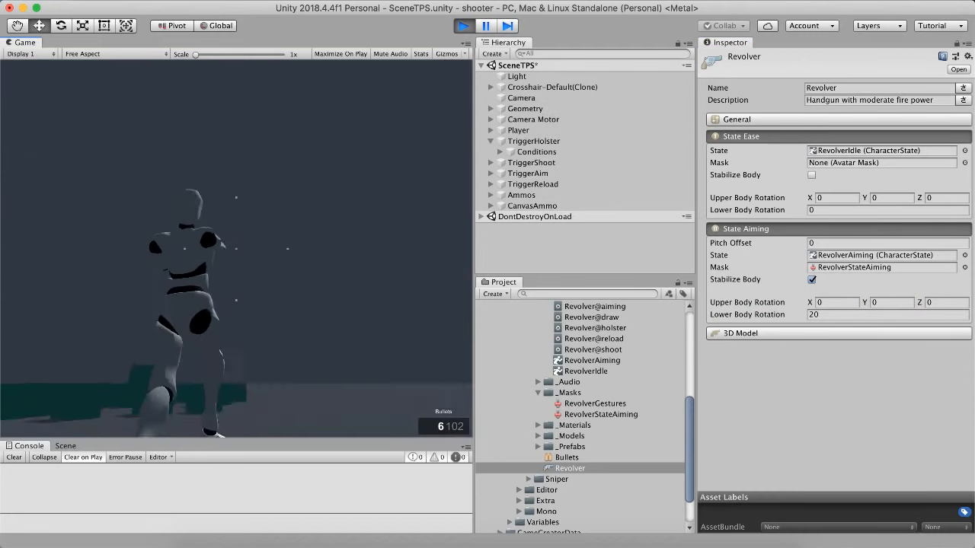
pyautogui.press('w')
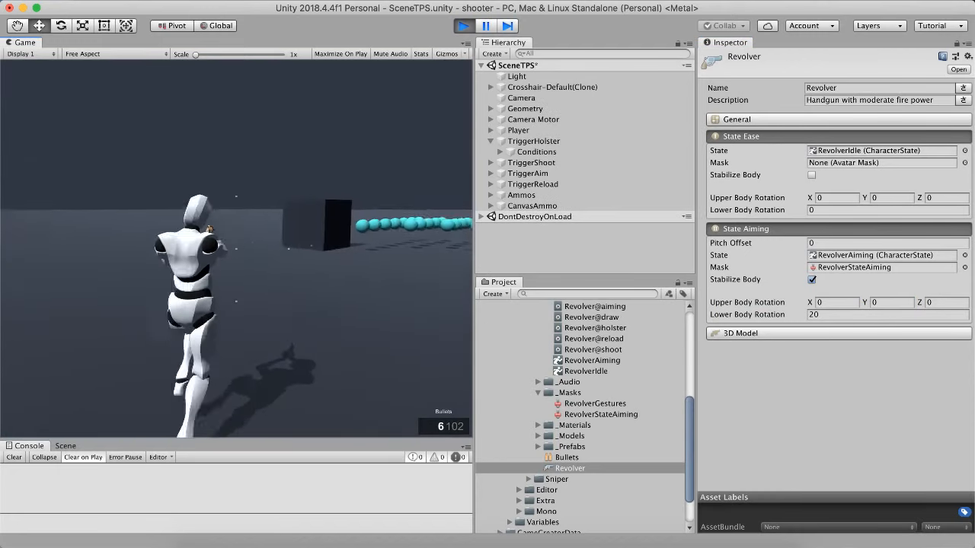
pyautogui.press('w')
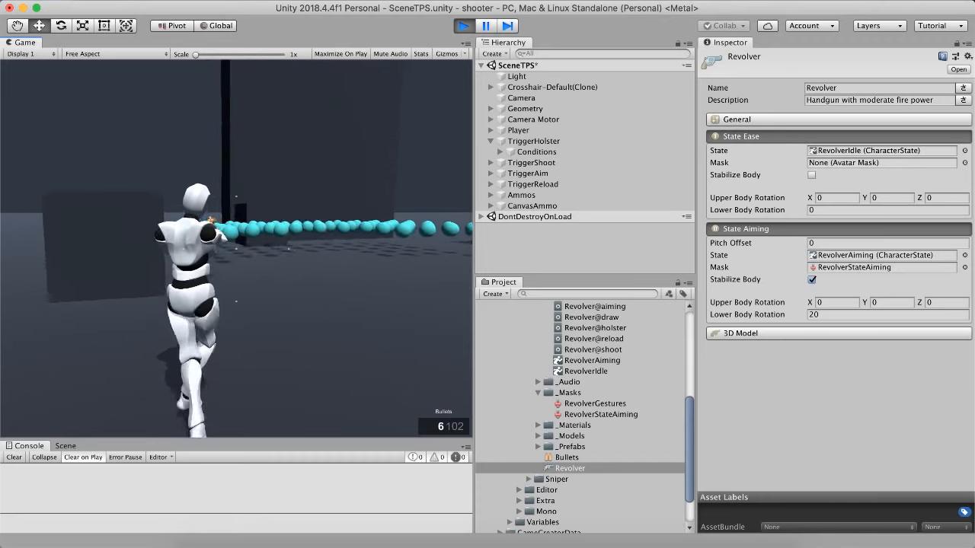
pyautogui.press('d')
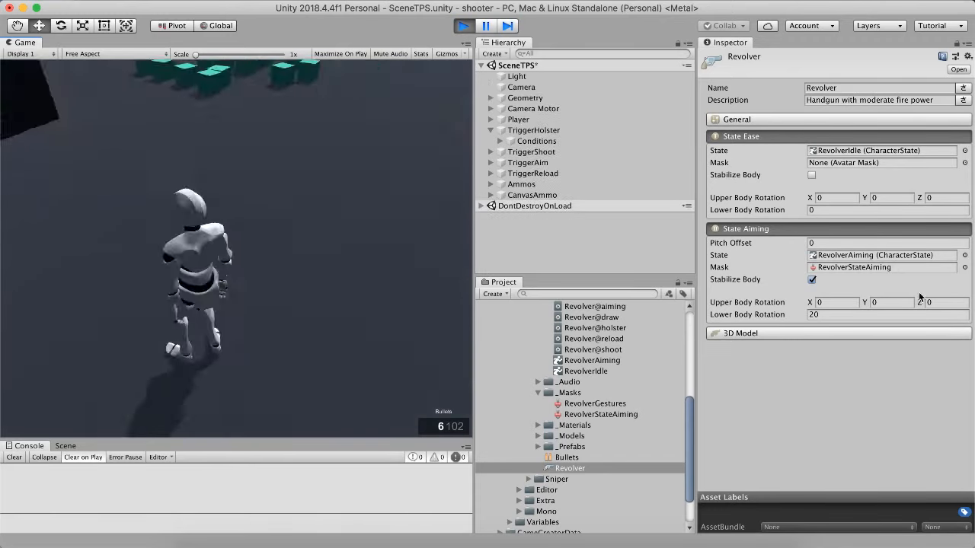
# - Set the Y value of the Revolver's State Aiming Upper Body Rotation to -10
pyautogui.click(905, 304)
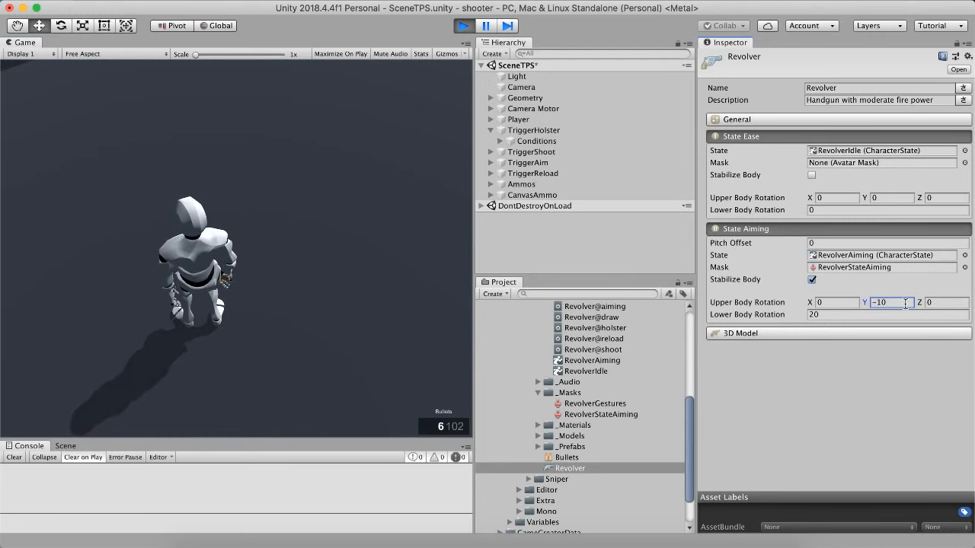
pyautogui.write('-10')
pyautogui.click(259, 263)
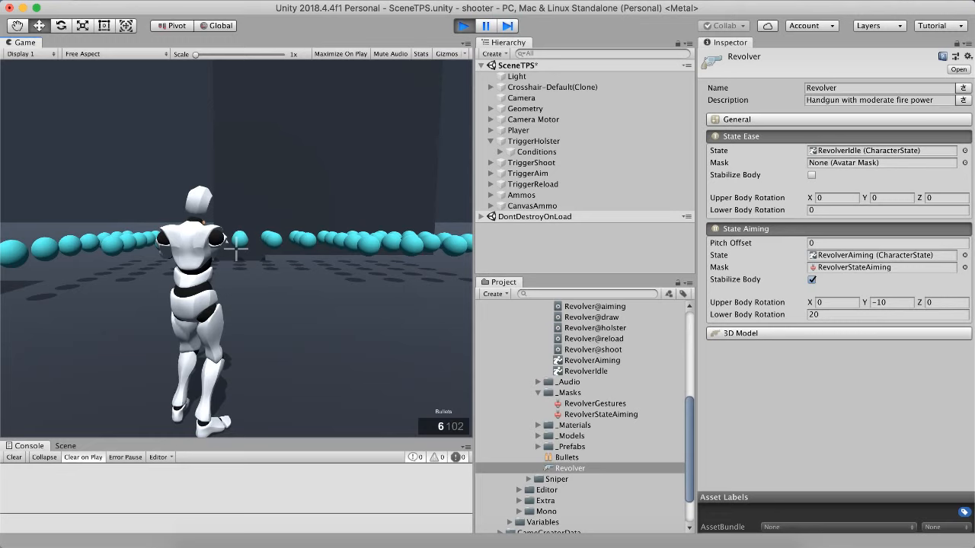
# - Play-test moving while aiming, fire all six revolver rounds above the spheres and reload
pyautogui.press('w')
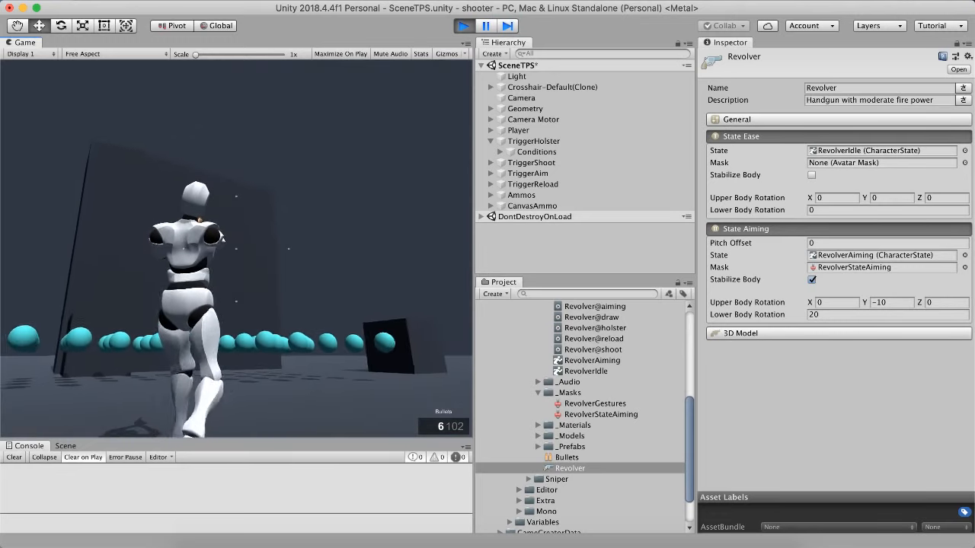
pyautogui.click(236, 247)
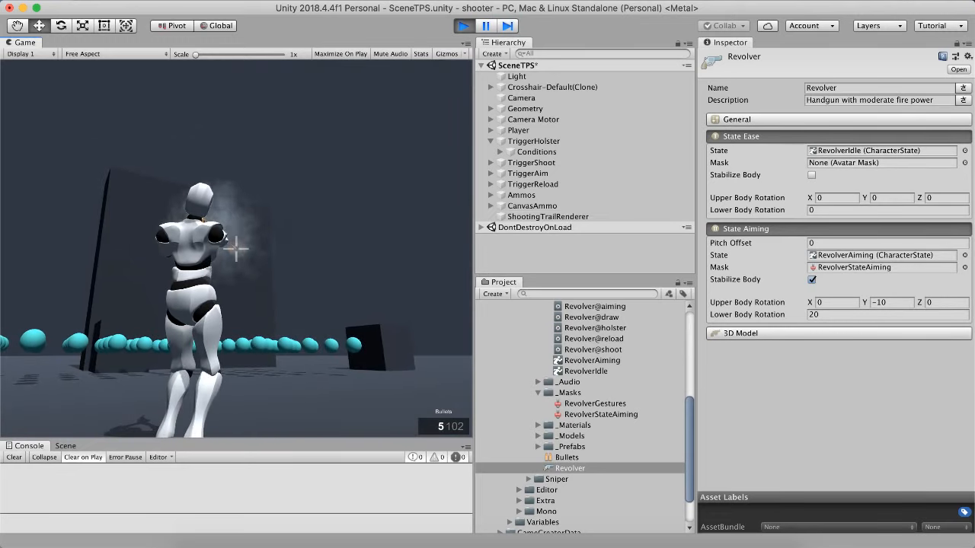
pyautogui.click(236, 248)
pyautogui.click(236, 248)
pyautogui.click(236, 248)
pyautogui.click(236, 248)
pyautogui.click(236, 248)
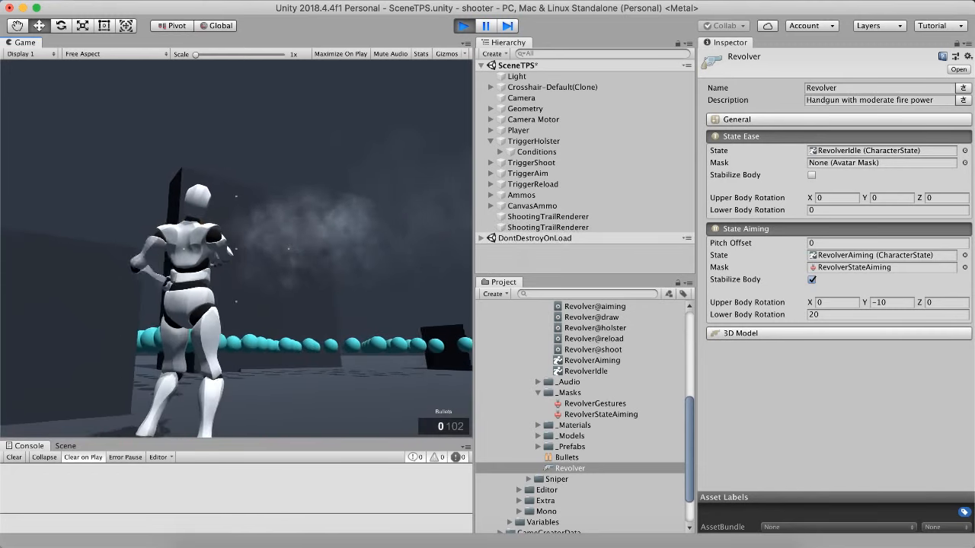
pyautogui.press('r')
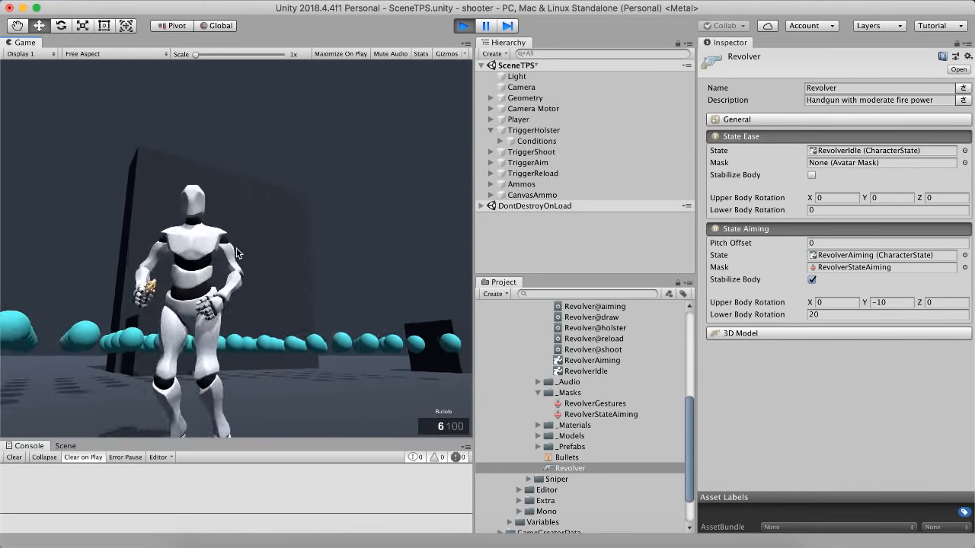
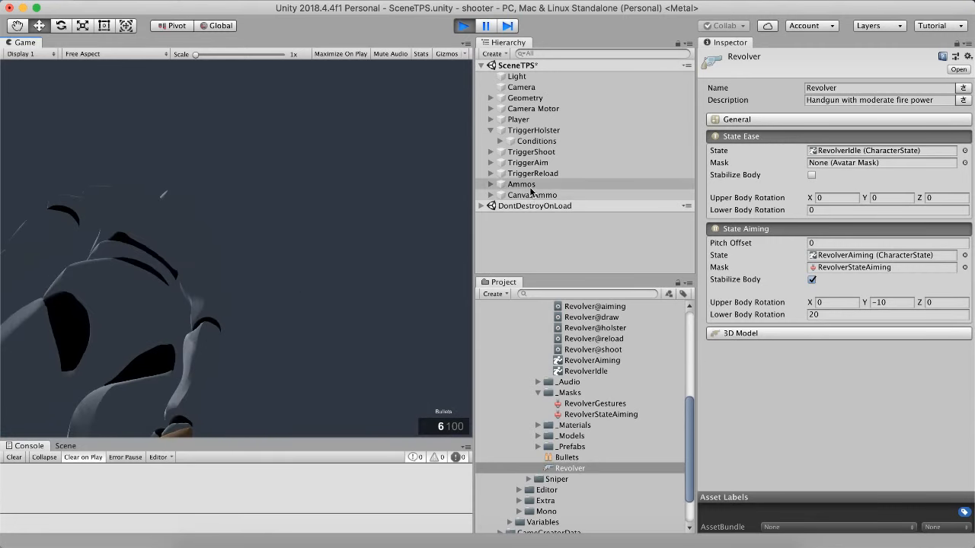
# - Switch to the Chrome browser and open docs.gamecreator.io in a new tab
pyautogui.click(231, 541)
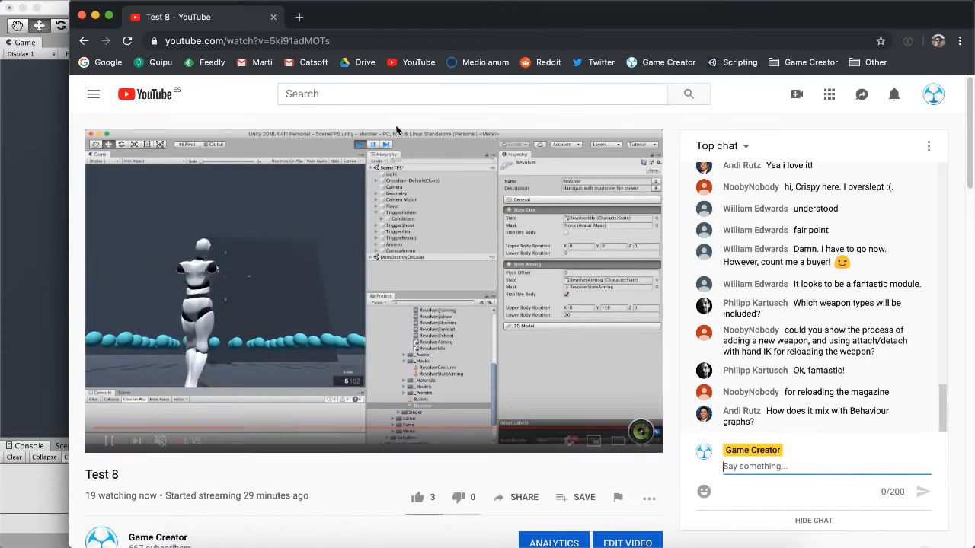
pyautogui.click(294, 18)
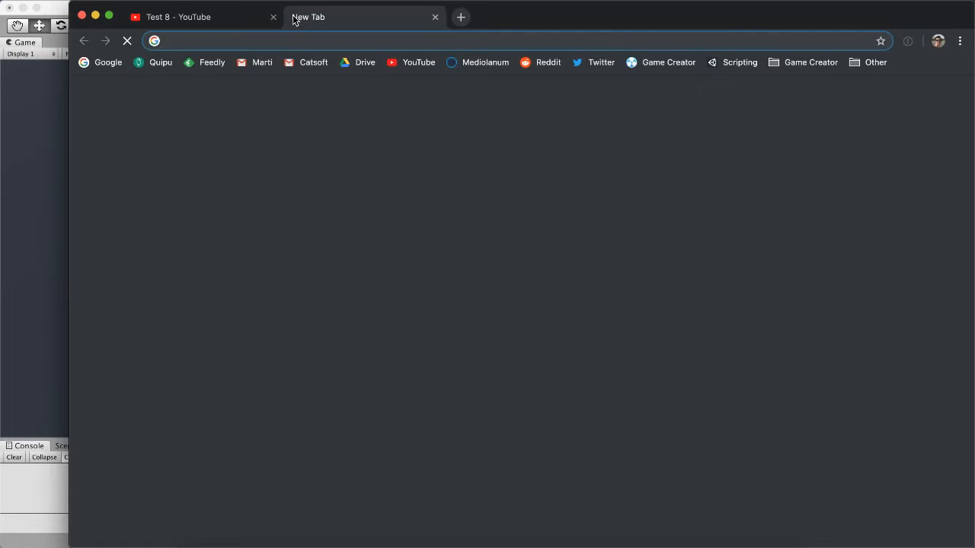
pyautogui.write('d')
pyautogui.press('Return')
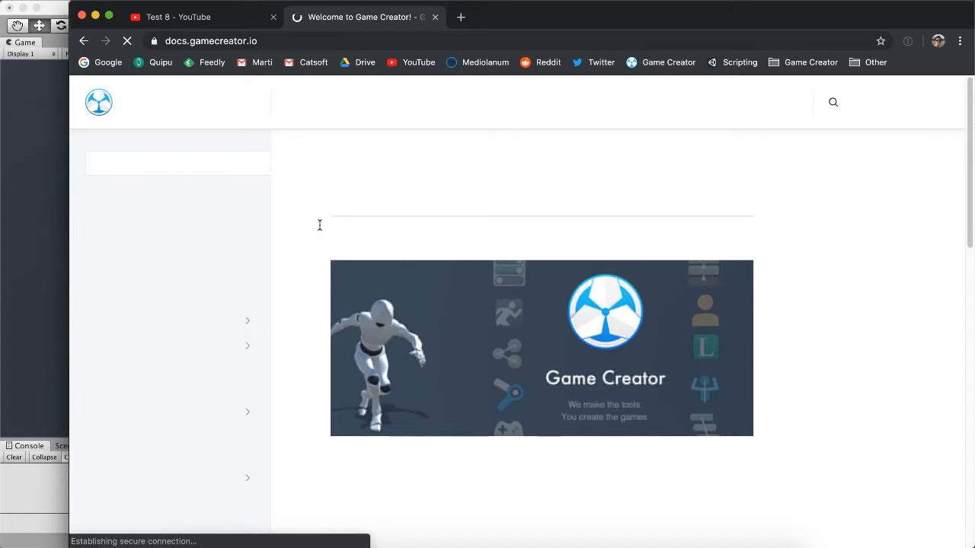
# - Open the Shooter module's documentation page and examine its state diagram of armed, aiming, shooting and reloading transitions
pyautogui.scroll(-10, 195, 343)
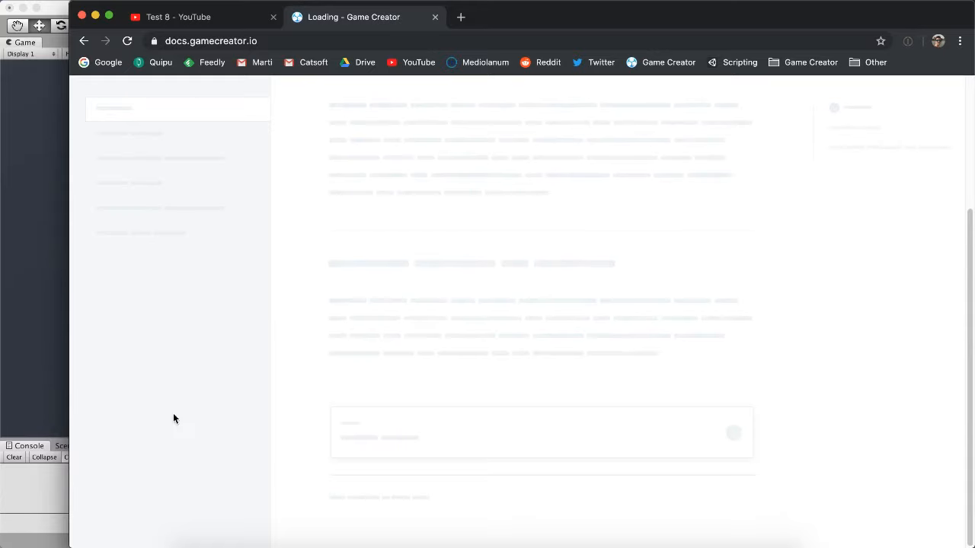
pyautogui.scroll(-5, 173, 419)
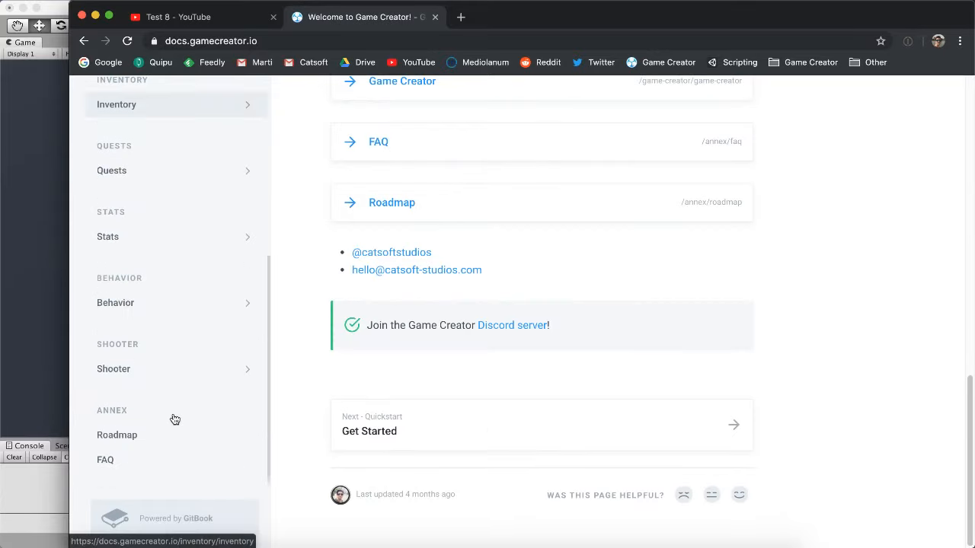
pyautogui.click(140, 370)
pyautogui.scroll(-10, 710, 357)
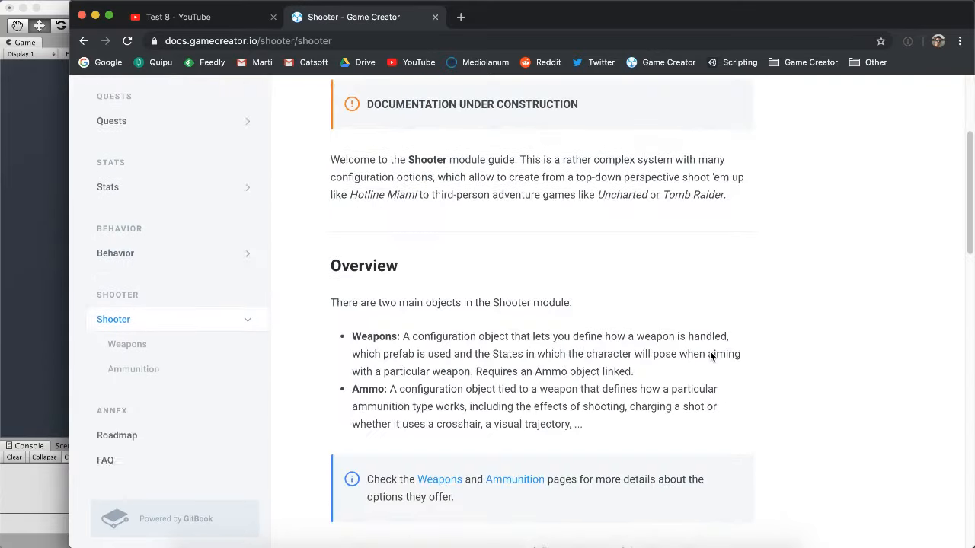
pyautogui.scroll(2, 688, 294)
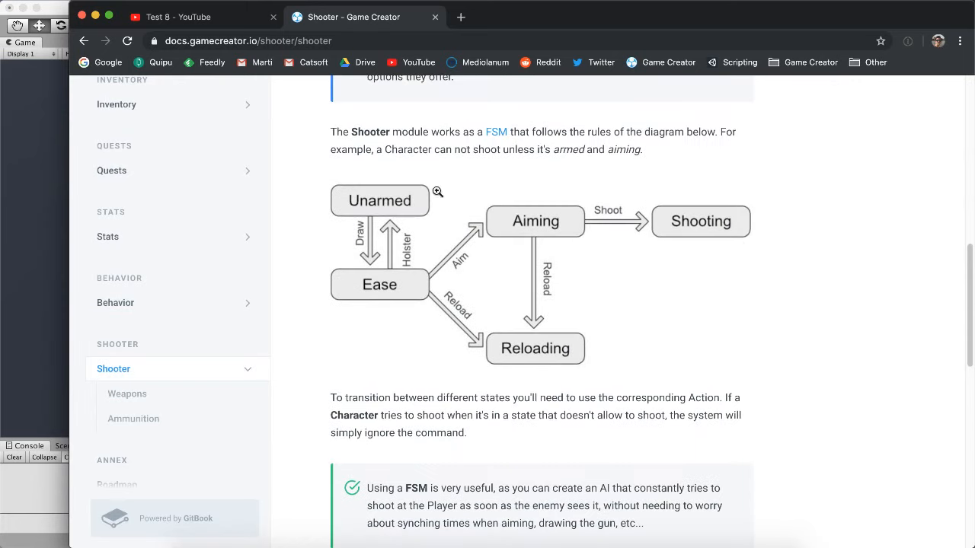
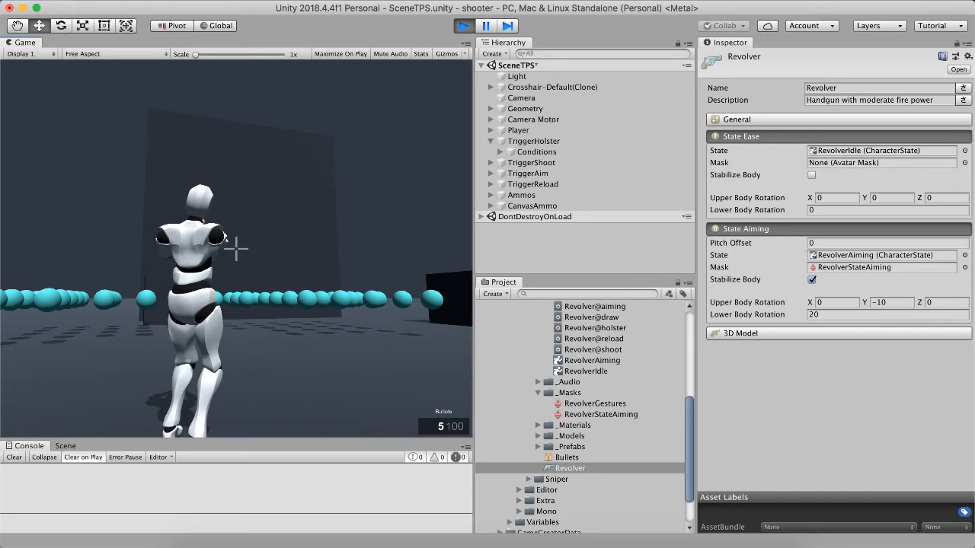
# - Fire a single test shot while aiming the revolver in the running game, and release the pointer
pyautogui.click(236, 247)
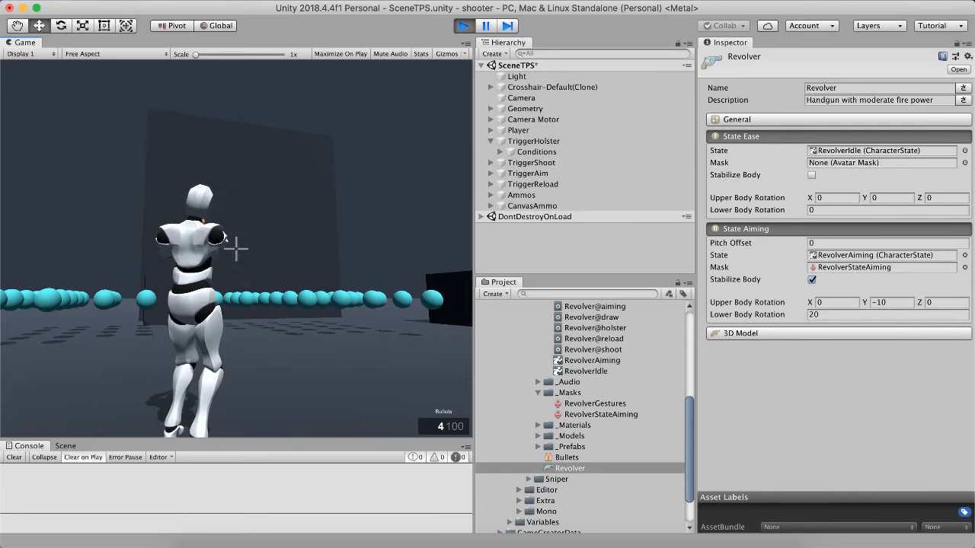
pyautogui.press('Escape')
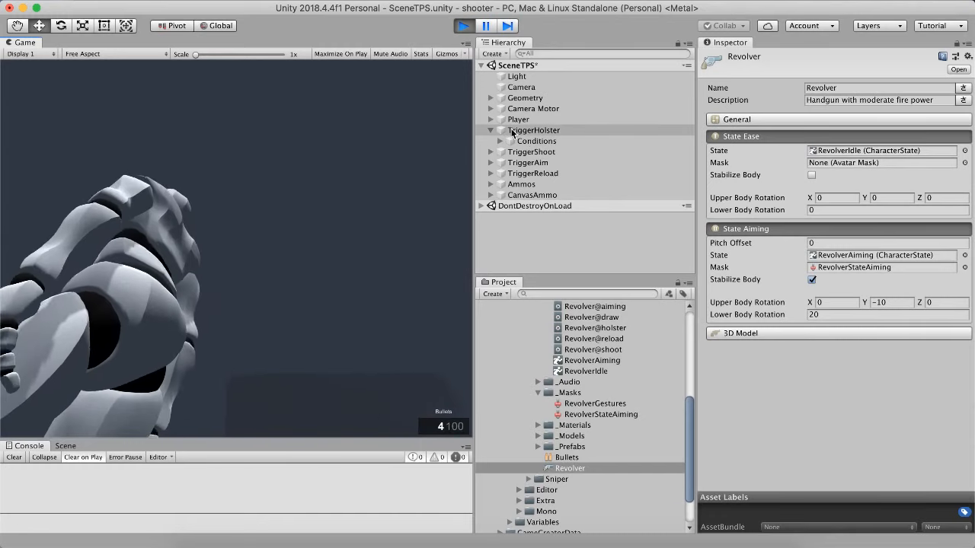
# - Inspect the TriggerShoot object's triggers, open its linked ActionsShoot object and collapse the ActionWeaponShoot action
pyautogui.click(512, 132)
pyautogui.click(509, 151)
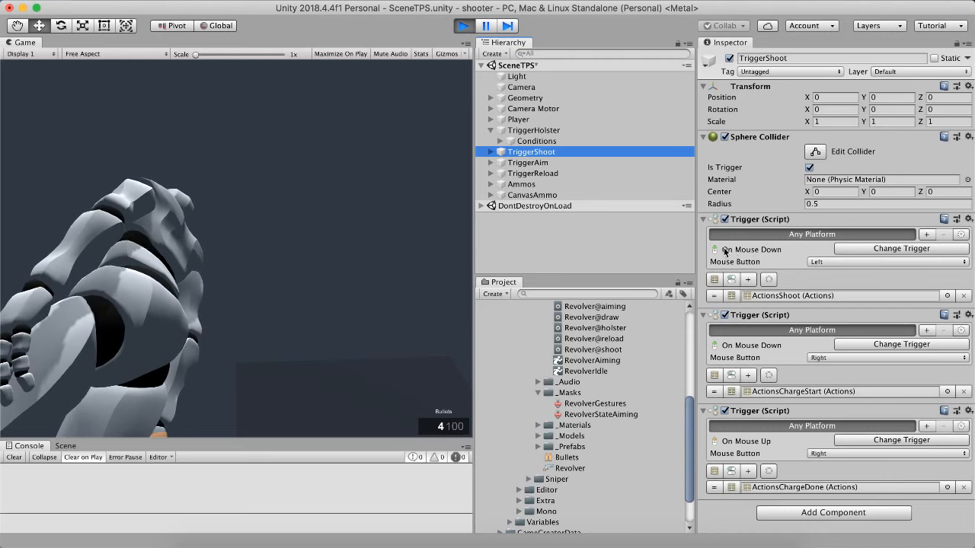
pyautogui.doubleClick(761, 300)
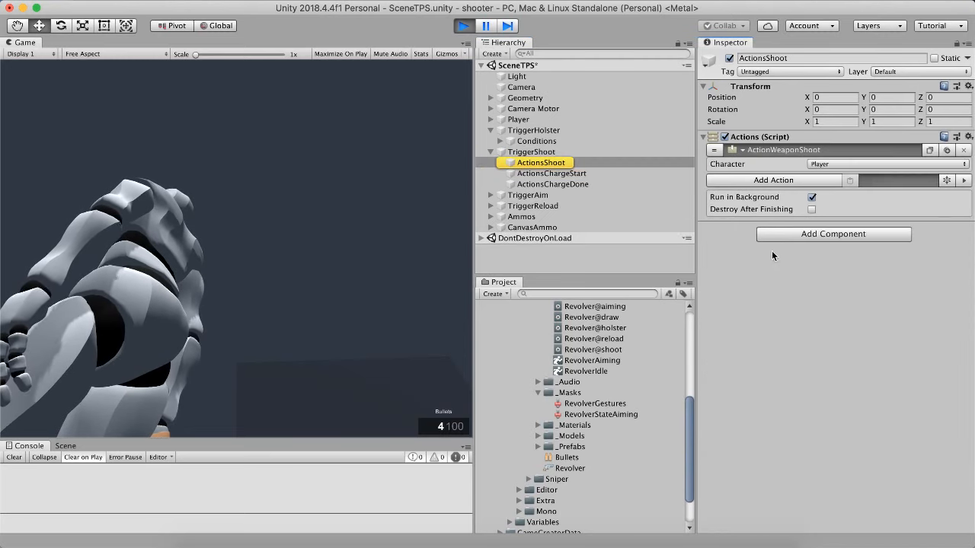
pyautogui.click(804, 153)
# - Add a Restart Actions action below ActionWeaponShoot on ActionsShoot and collapse it
pyautogui.click(794, 166)
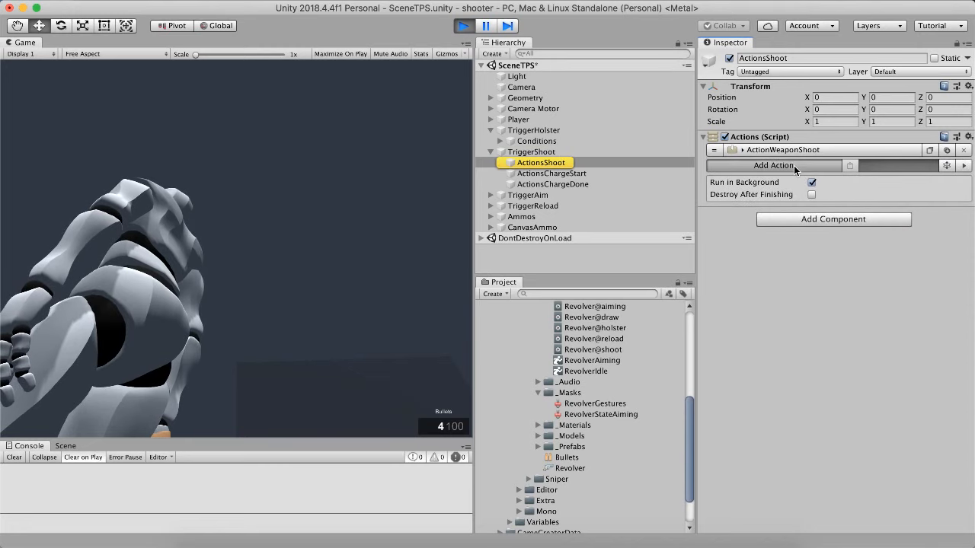
pyautogui.write('ait')
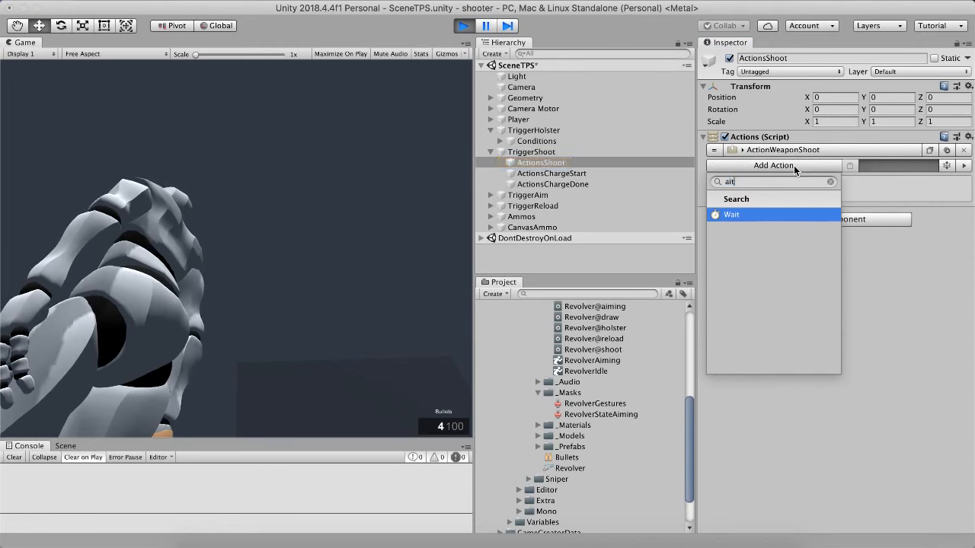
pyautogui.press('BackSpace')
pyautogui.press('BackSpace')
pyautogui.press('BackSpace')
pyautogui.write('rest')
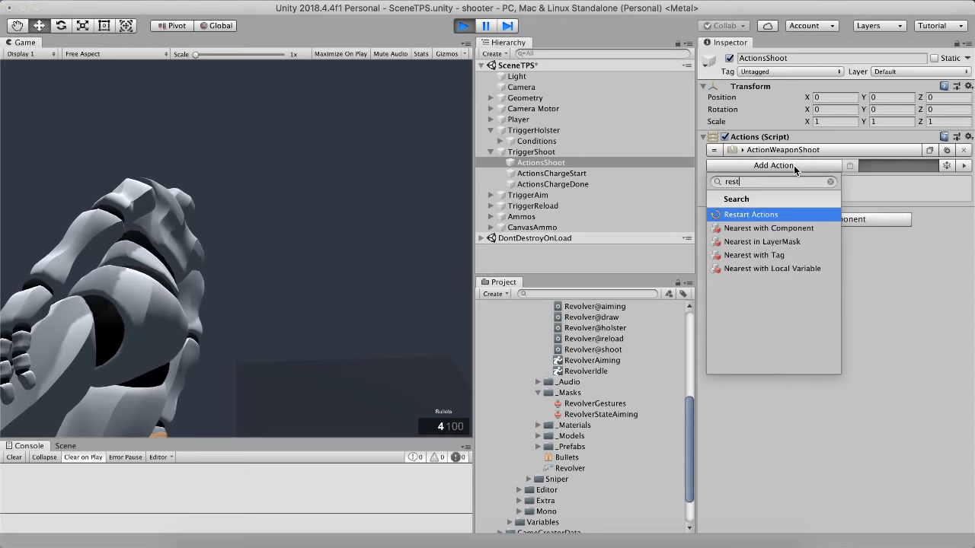
pyautogui.press('Return')
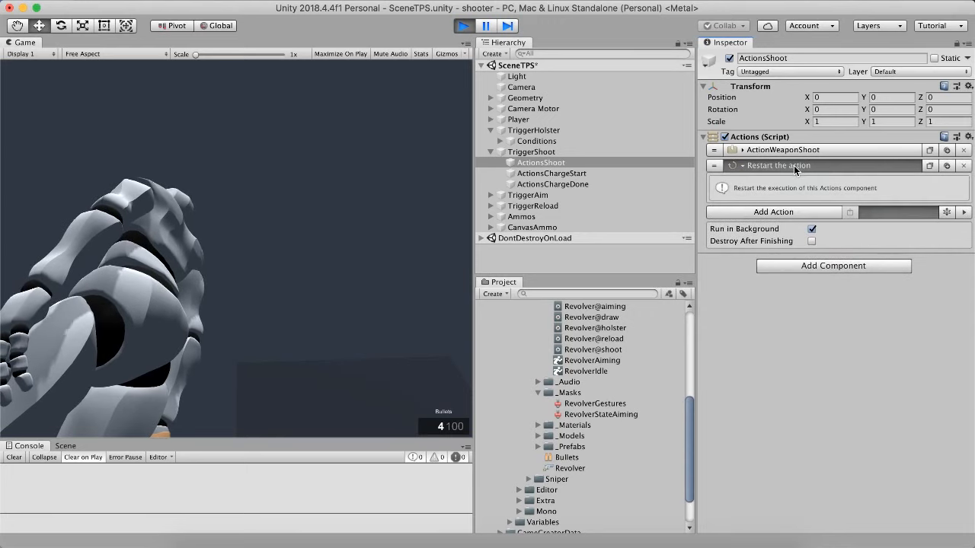
pyautogui.click(793, 165)
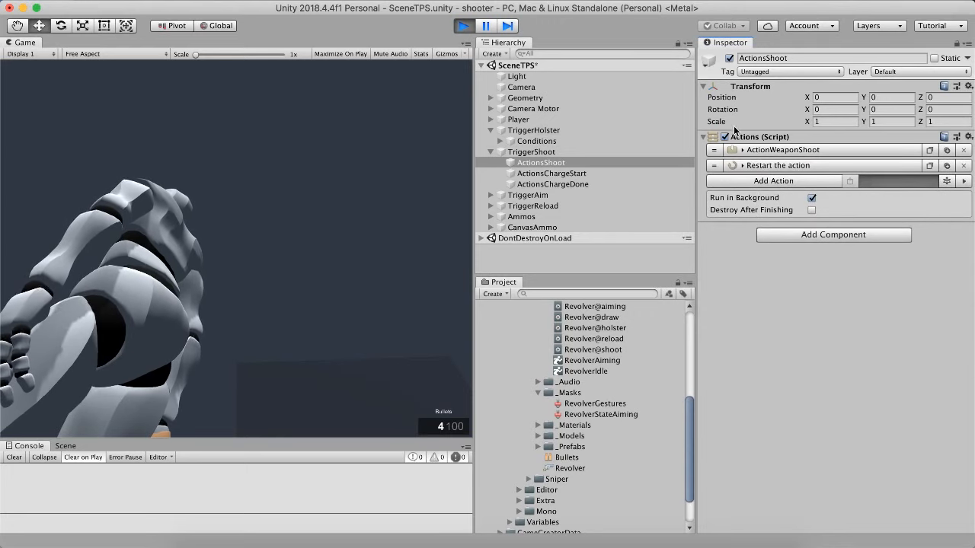
# - Aim and fire the revolver continuously in the running game, reloading between bursts, and stop play mode
pyautogui.click(335, 203)
pyautogui.moveTo(295, 213); pyautogui.dragTo(236, 248, button='right')
pyautogui.click(236, 248)
pyautogui.press('r')
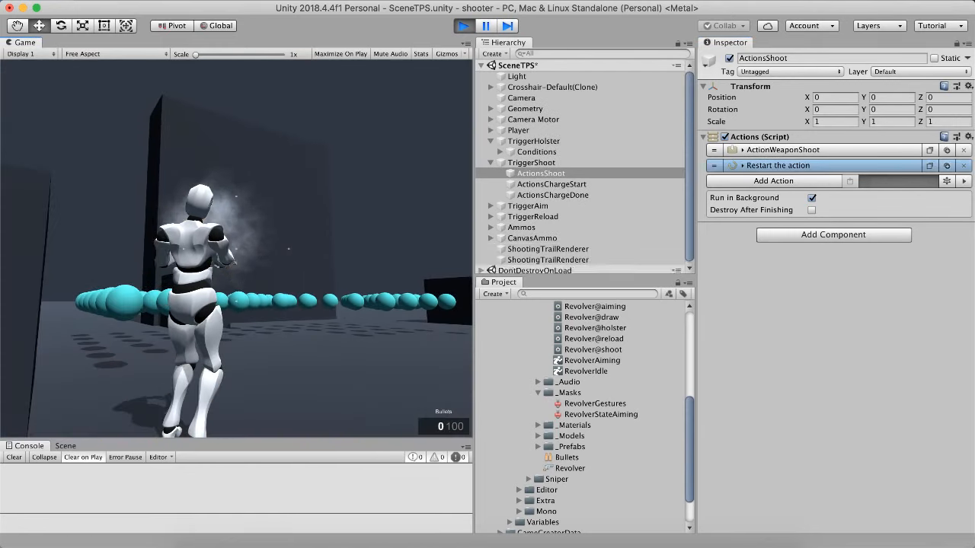
pyautogui.click(237, 249)
pyautogui.press('r')
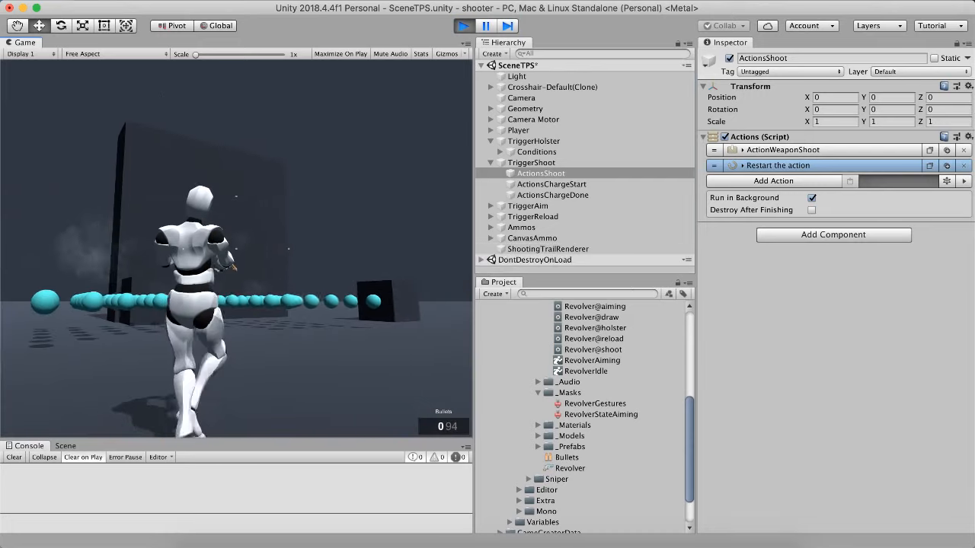
pyautogui.click(236, 248)
pyautogui.press('r')
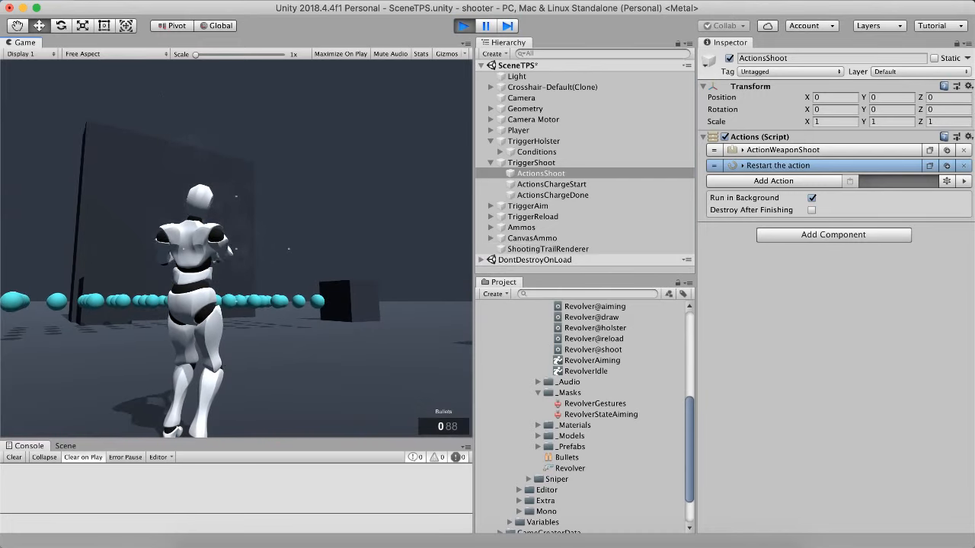
pyautogui.click(236, 251)
pyautogui.press('super+p')
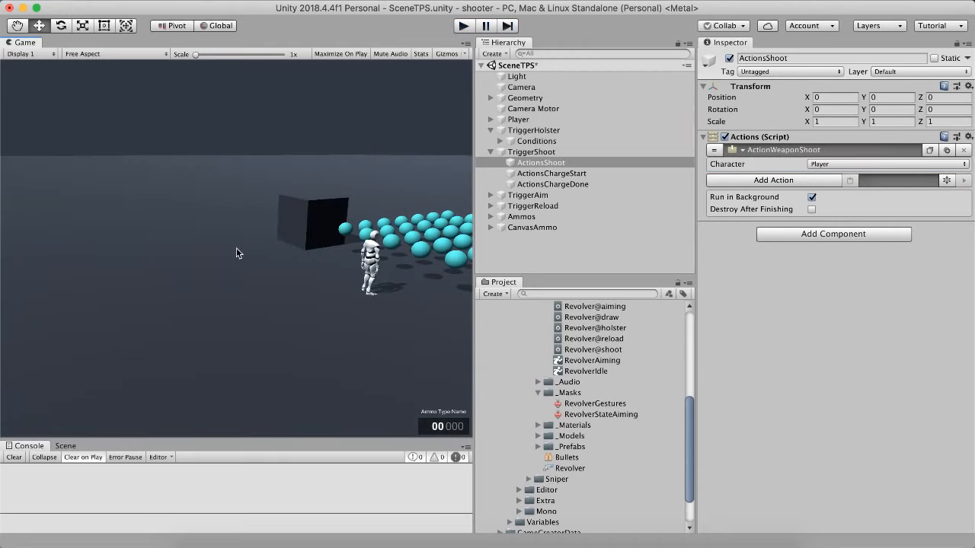
# - Collapse the ActionWeaponShoot action on ActionsShoot and run the game again
pyautogui.click(765, 151)
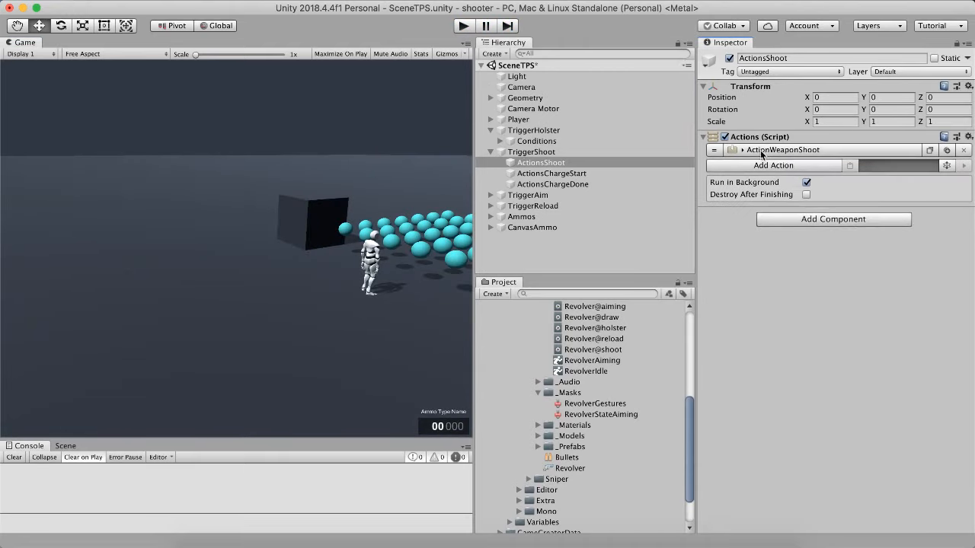
pyautogui.click(528, 164)
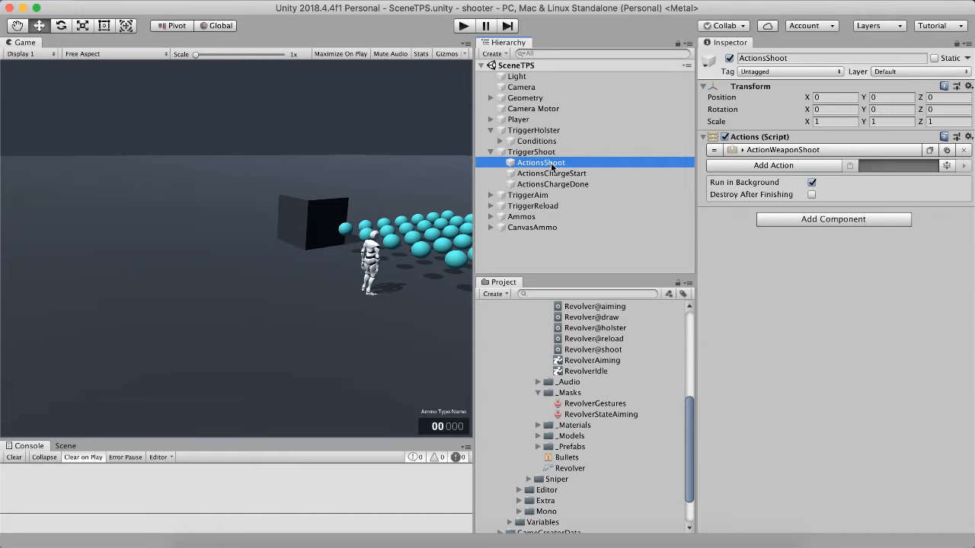
pyautogui.click(462, 26)
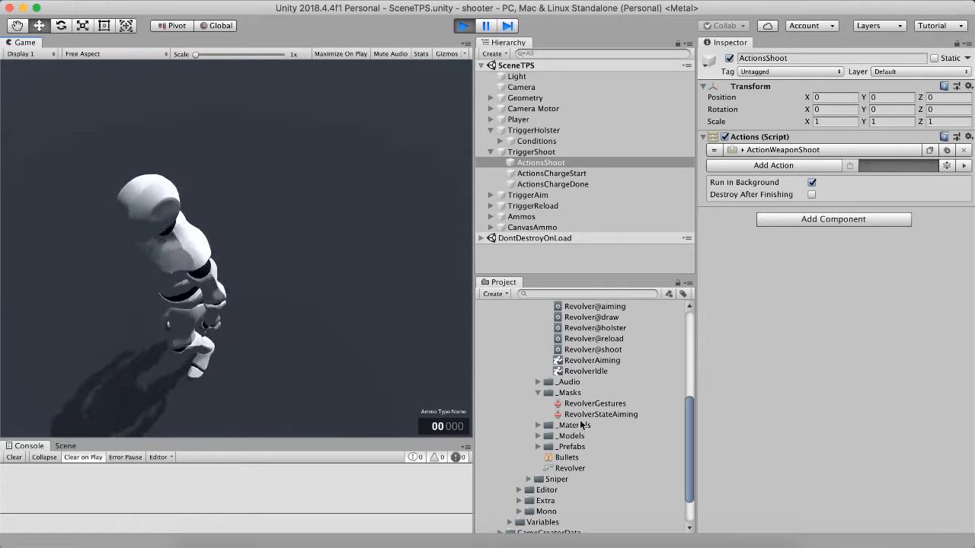
# - Open the Revolver weapon asset, collapse its State Ease and State Aiming sections, and expand 3D Model
pyautogui.click(569, 468)
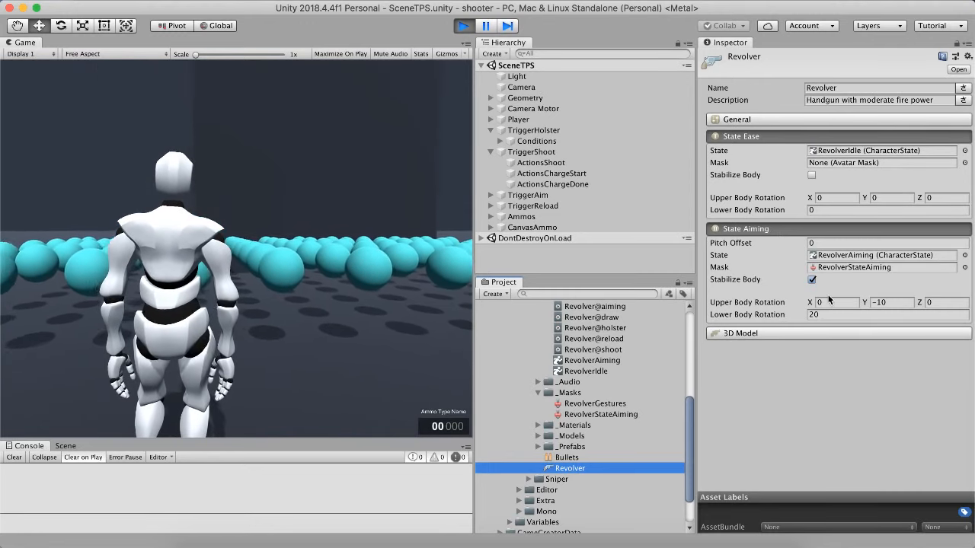
pyautogui.click(776, 228)
pyautogui.click(752, 137)
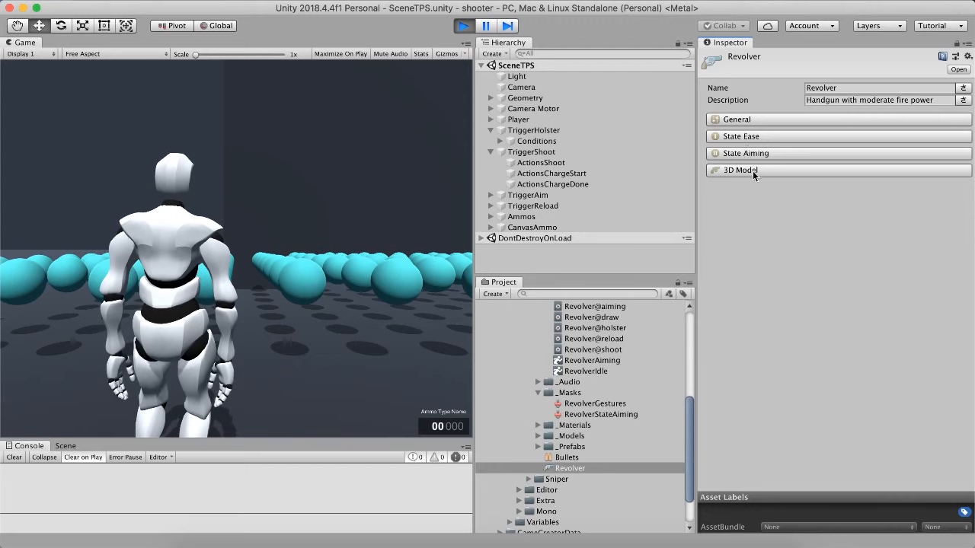
pyautogui.click(752, 171)
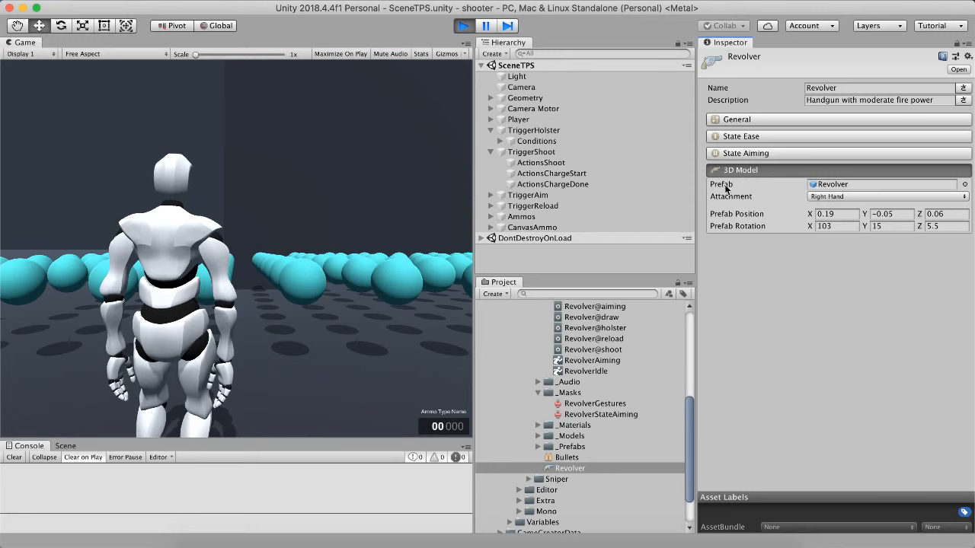
# - Inspect the Revolver prefab assigned as the weapon's 3D model in an enlarged preview, and return to the weapon asset
pyautogui.click(824, 186)
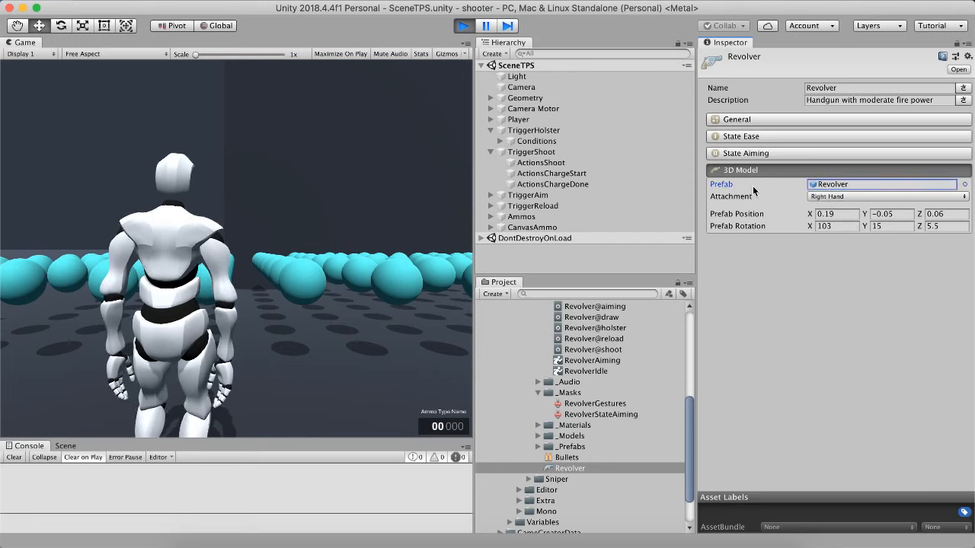
pyautogui.click(826, 187)
pyautogui.click(579, 457)
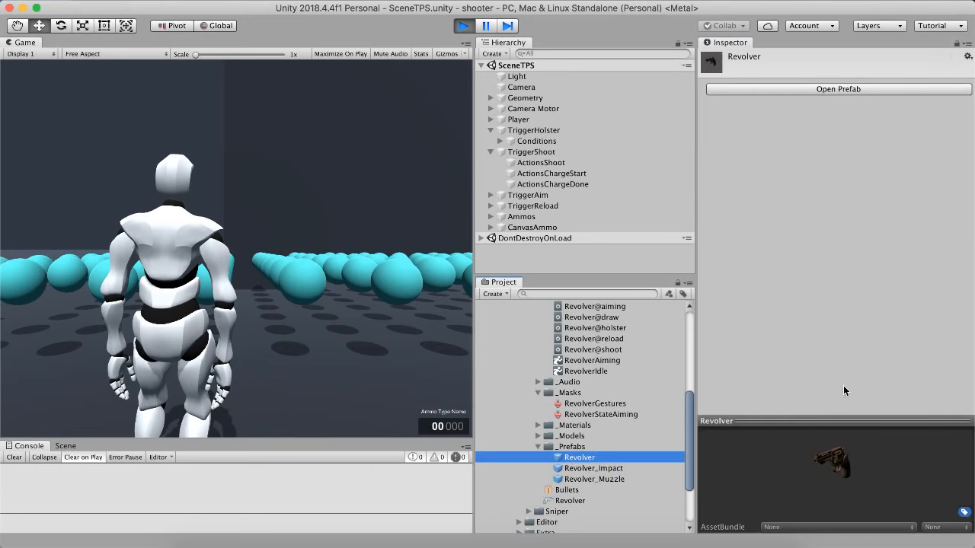
pyautogui.moveTo(843, 423); pyautogui.dragTo(845, 324)
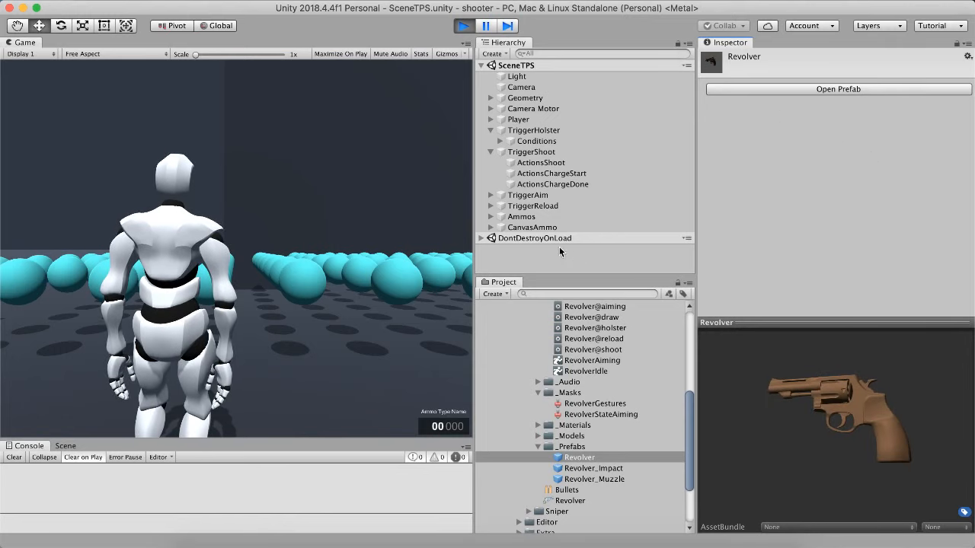
pyautogui.click(560, 501)
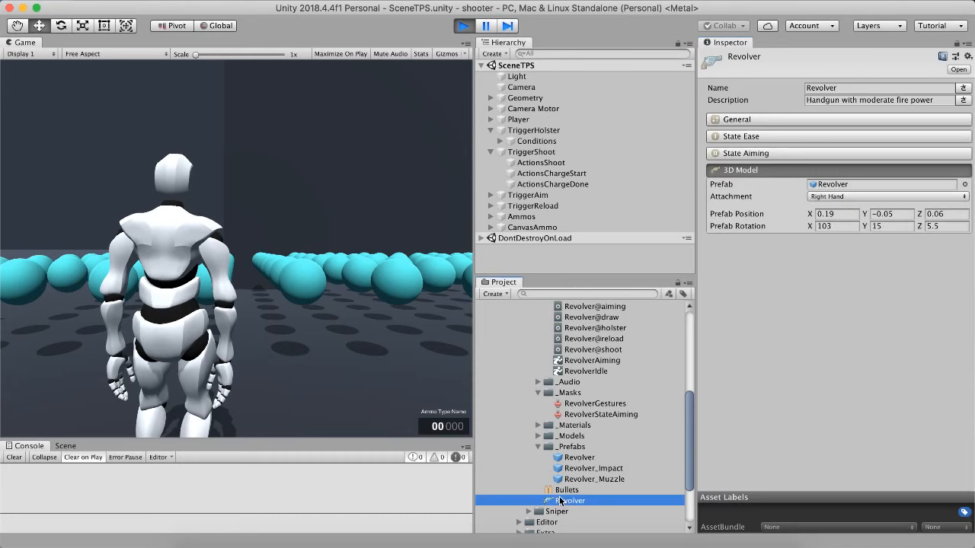
# - Switch the Revolver's Attachment to None and back to Right Hand, and point out the Prefab Position and Rotation fields
pyautogui.click(738, 198)
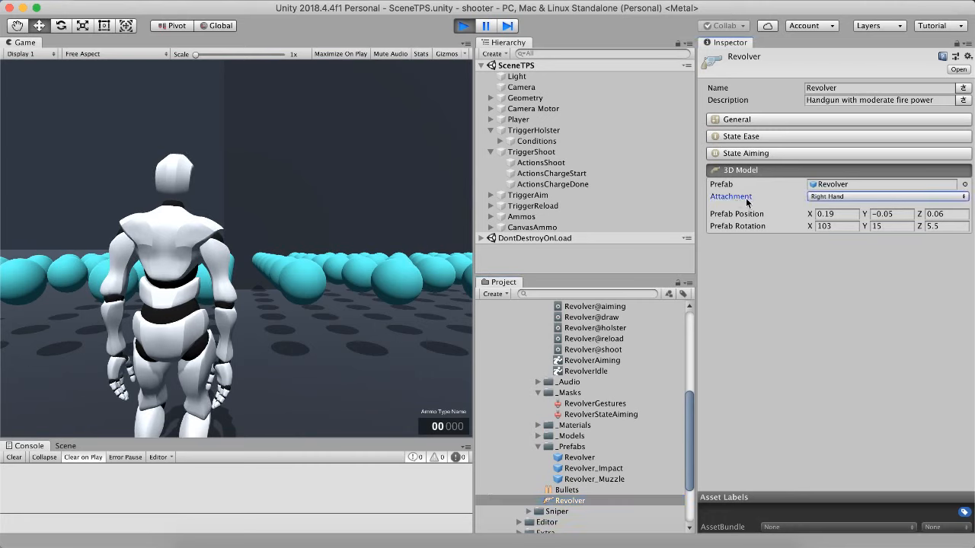
pyautogui.click(833, 197)
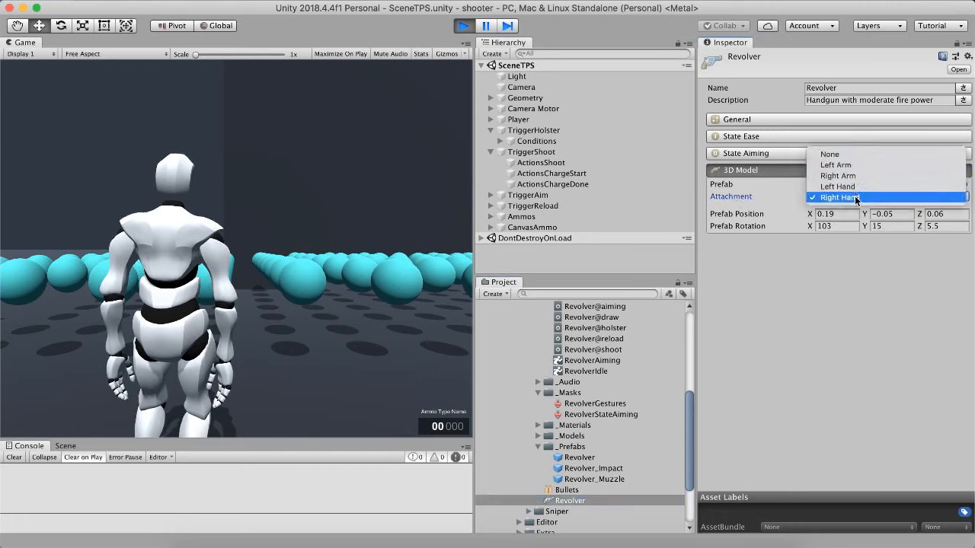
pyautogui.click(846, 152)
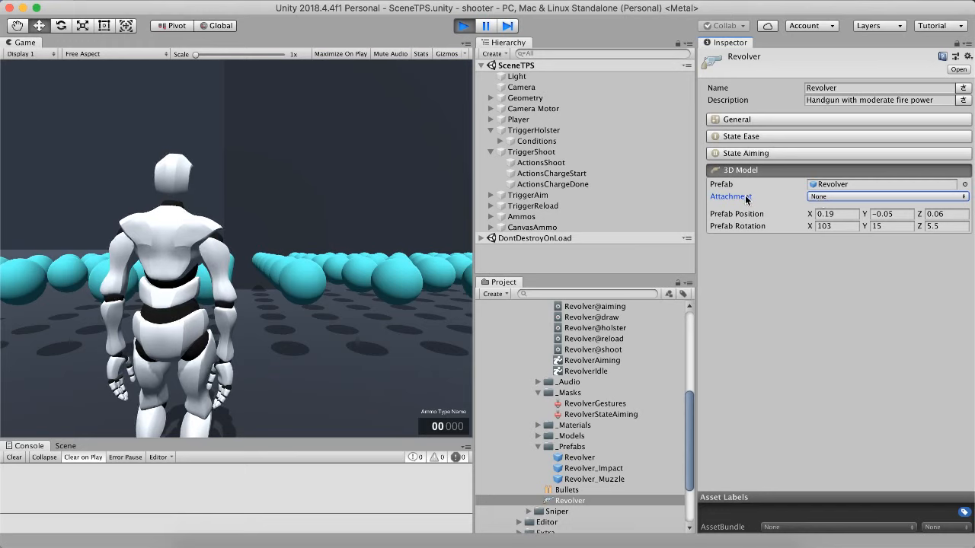
pyautogui.click(830, 196)
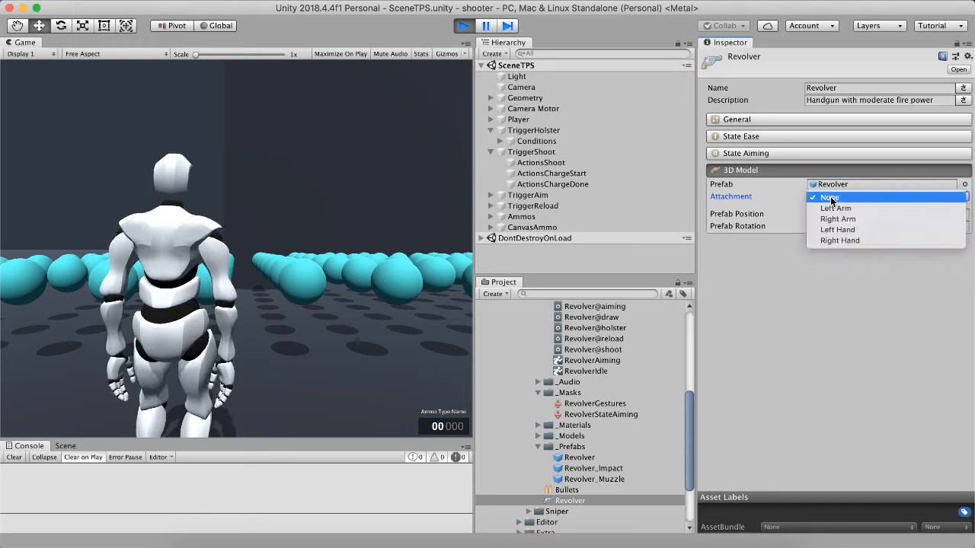
pyautogui.click(830, 198)
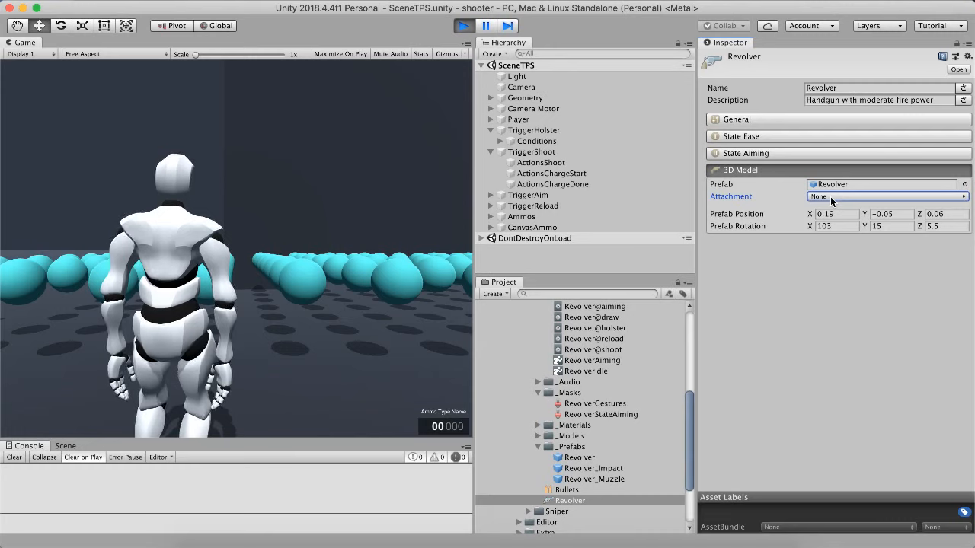
pyautogui.click(830, 196)
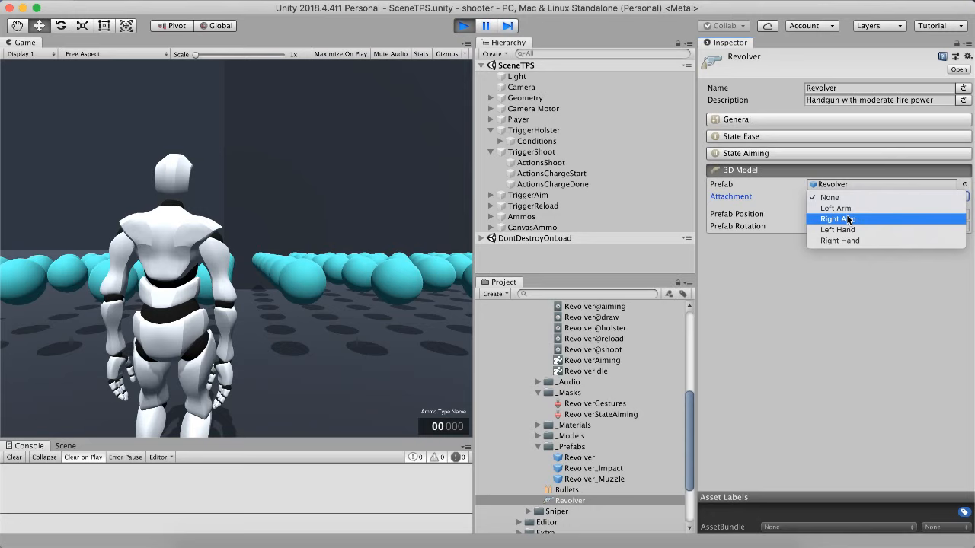
pyautogui.click(842, 238)
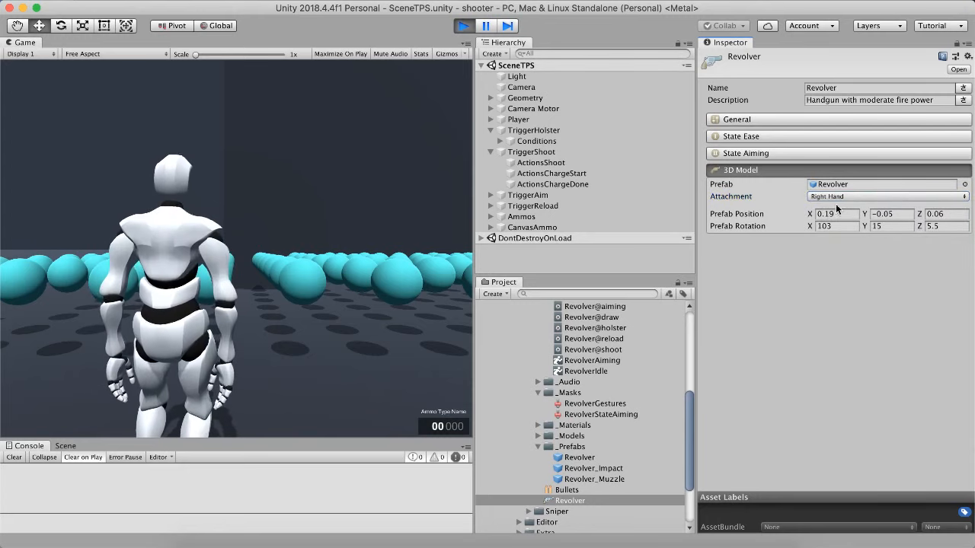
pyautogui.click(723, 215)
pyautogui.click(724, 229)
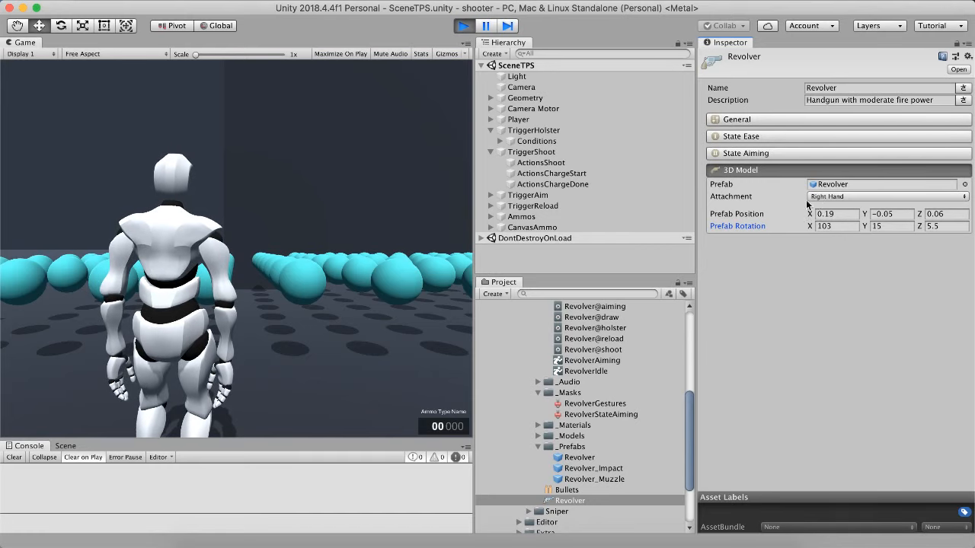
# - Draw the revolver in the running game, aim it, and pause the game while aiming
pyautogui.click(345, 204)
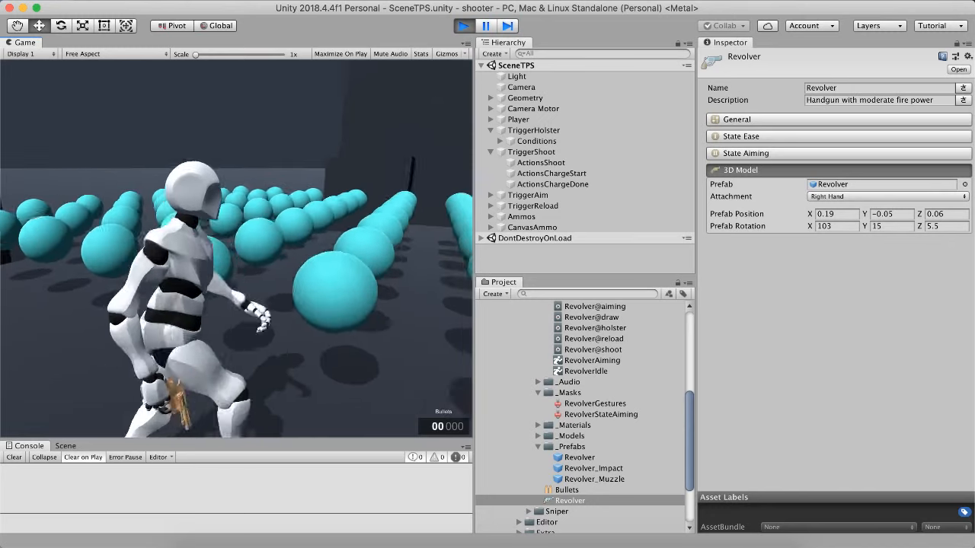
pyautogui.moveTo(280, 251); pyautogui.dragTo(236, 249, button='right')
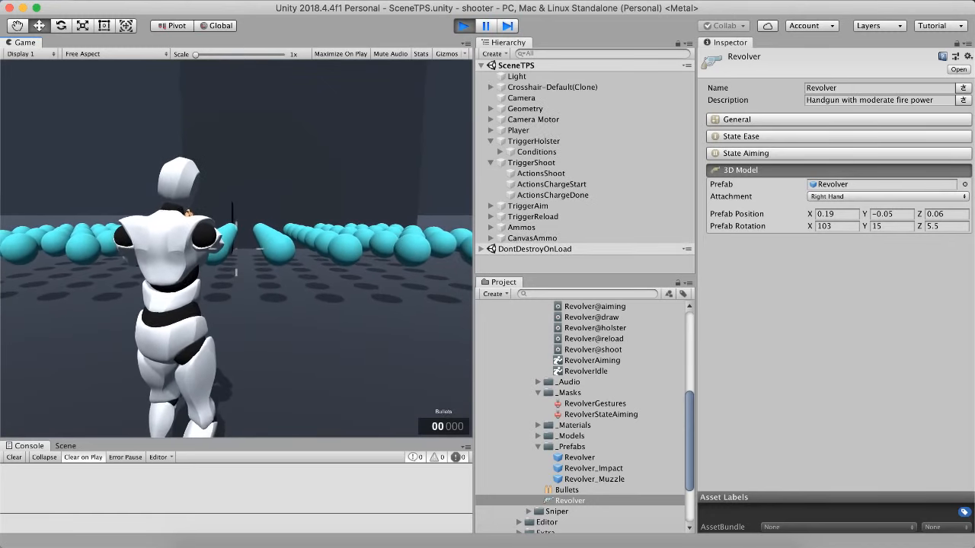
pyautogui.press('shift+super+p')
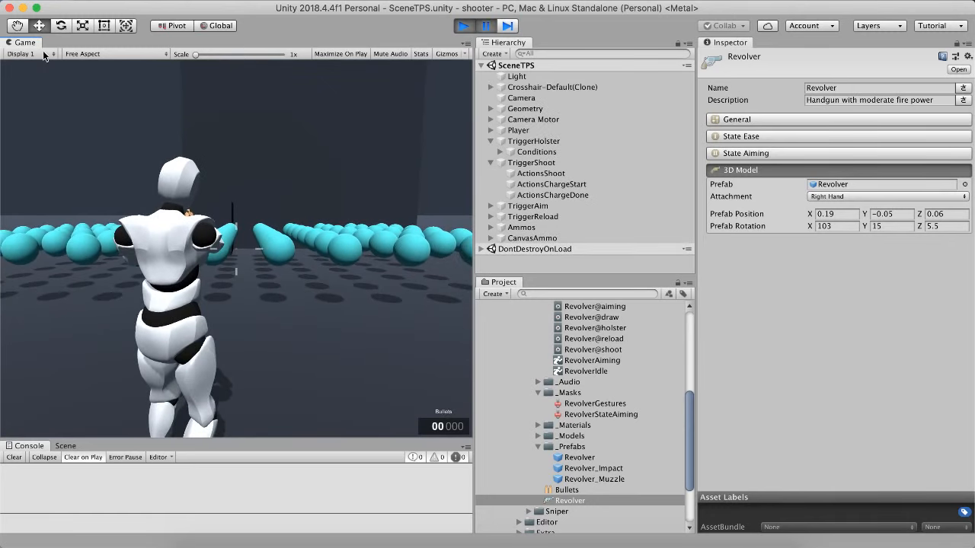
# - Dock the Scene view beside the Game view and show the aiming character from the side
pyautogui.click(64, 446)
pyautogui.moveTo(75, 448); pyautogui.dragTo(197, 53)
pyautogui.moveTo(274, 175); pyautogui.dragTo(412, 193, button='right')
pyautogui.press('w')
pyautogui.press('s')
# - Select the Revolver(Clone) instance under RightHand and compare its transform with the Revolver asset's prefab position and rotation
pyautogui.click(232, 213)
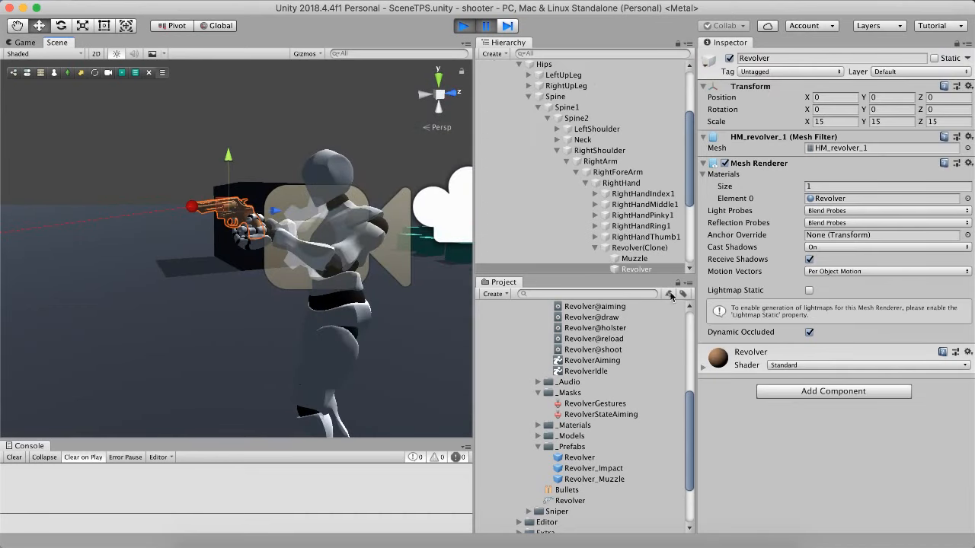
pyautogui.click(622, 251)
pyautogui.click(594, 247)
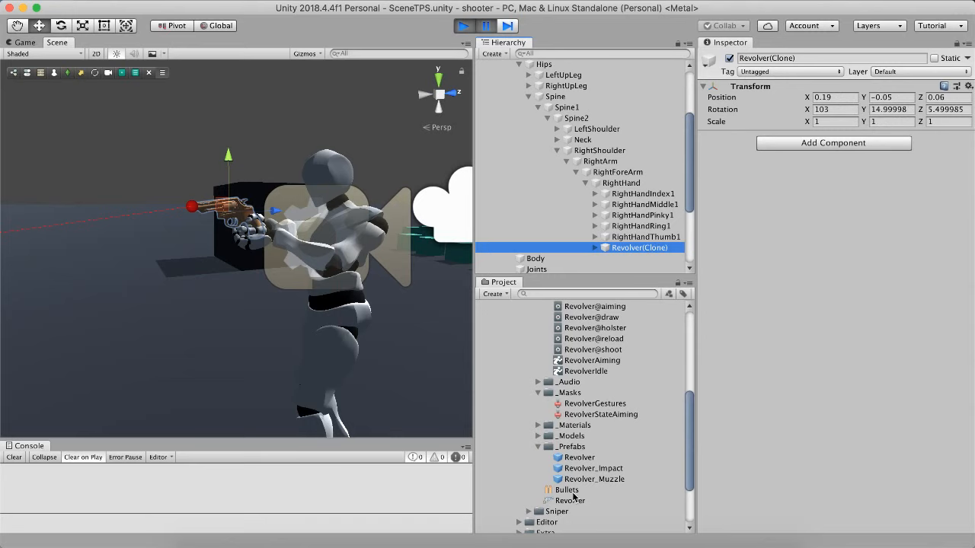
pyautogui.click(555, 501)
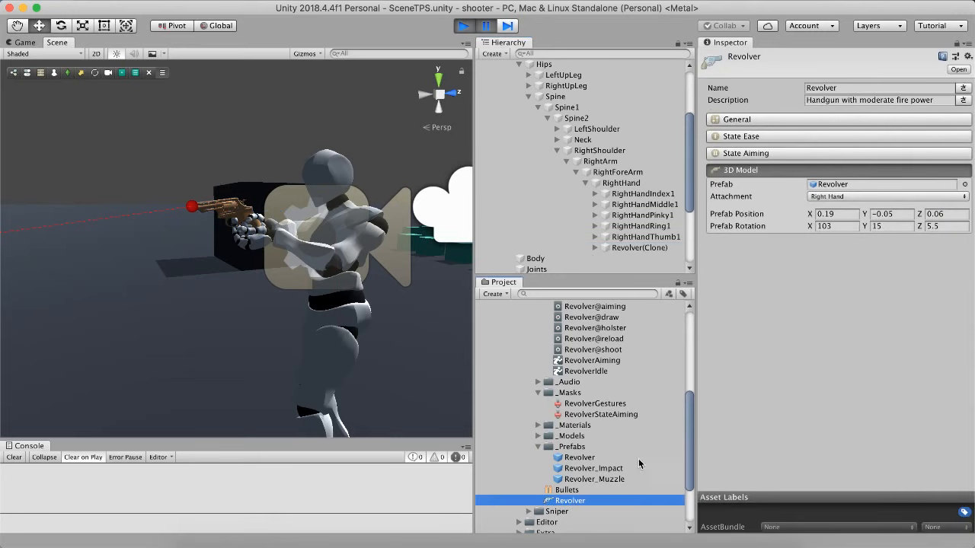
# - Move the Revolver(Clone) instance slightly within the right hand of the paused character, and reselect the Revolver asset
pyautogui.press('w')
pyautogui.moveTo(225, 204); pyautogui.dragTo(240, 180, button='right')
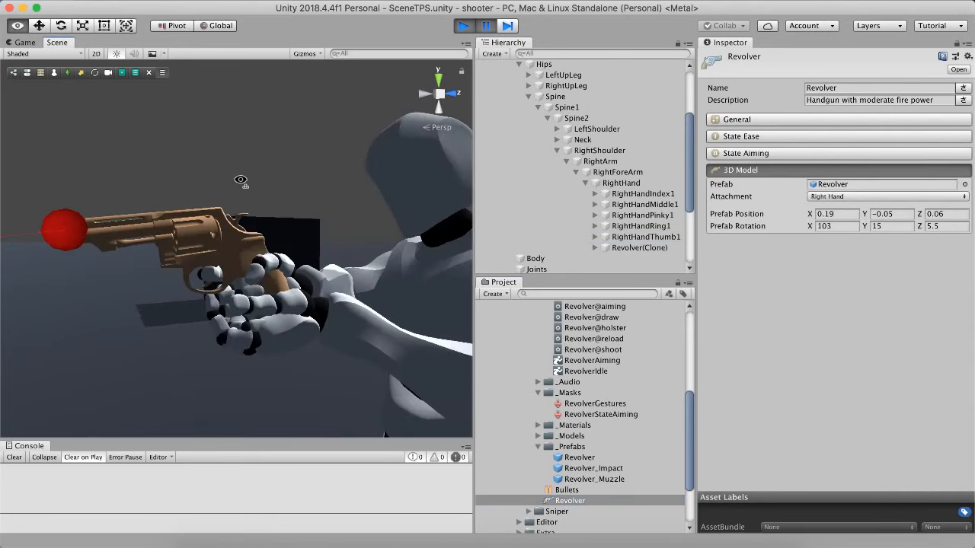
pyautogui.click(245, 256)
pyautogui.click(629, 247)
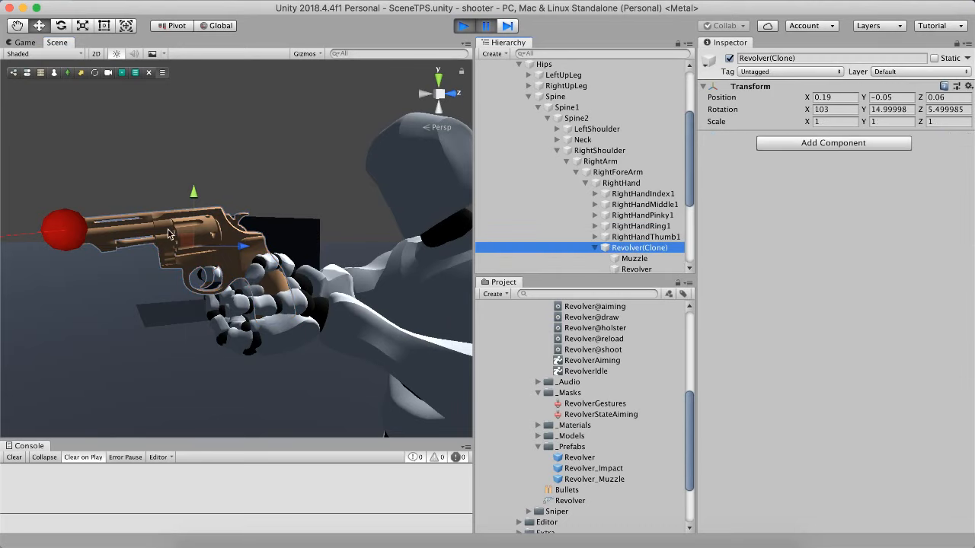
pyautogui.moveTo(189, 237); pyautogui.dragTo(191, 255)
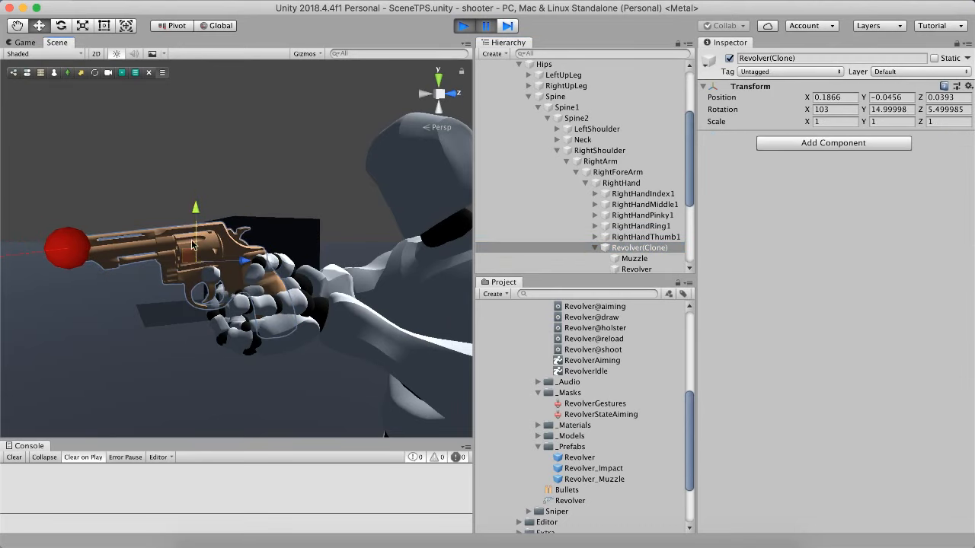
pyautogui.moveTo(204, 262); pyautogui.dragTo(304, 268, button='right')
pyautogui.moveTo(366, 284); pyautogui.dragTo(428, 267, button='right')
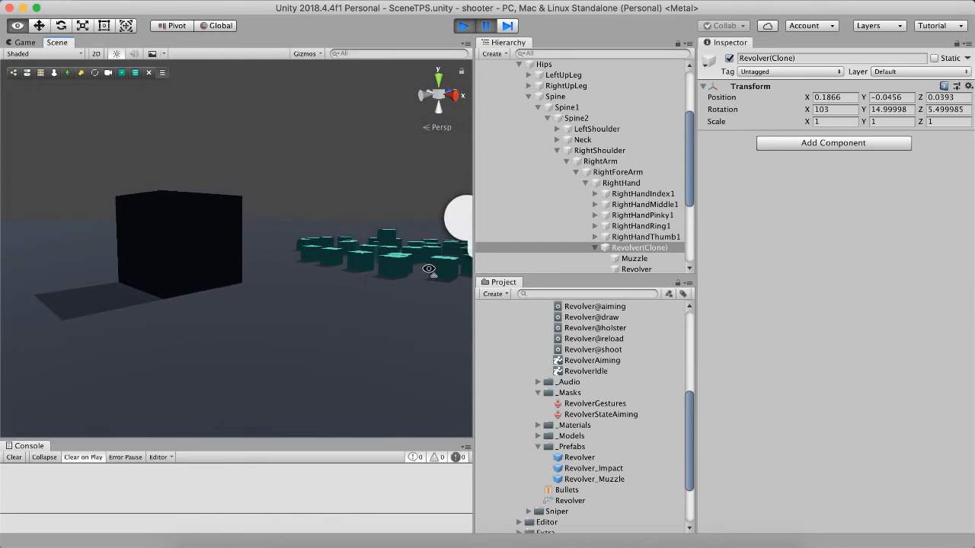
pyautogui.press('f')
pyautogui.moveTo(274, 238); pyautogui.dragTo(281, 239)
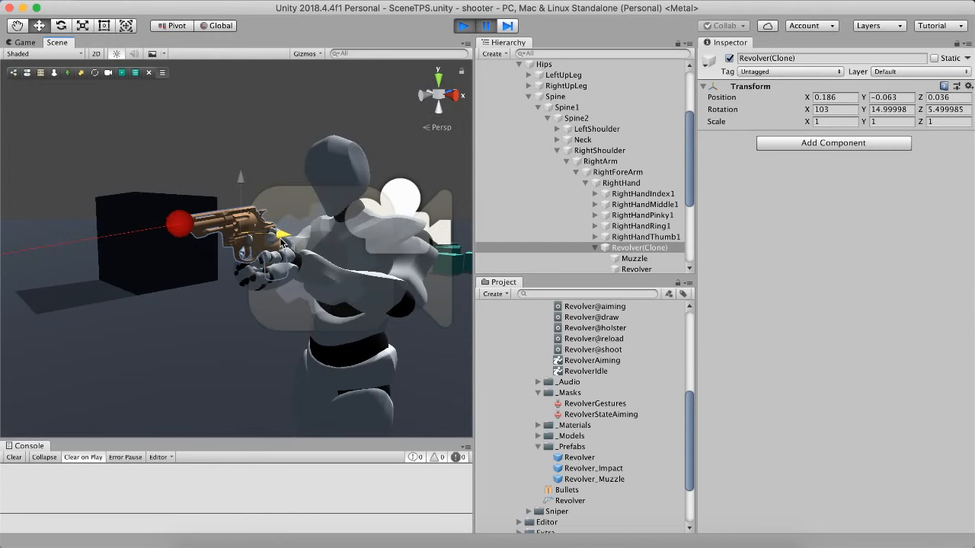
pyautogui.click(577, 502)
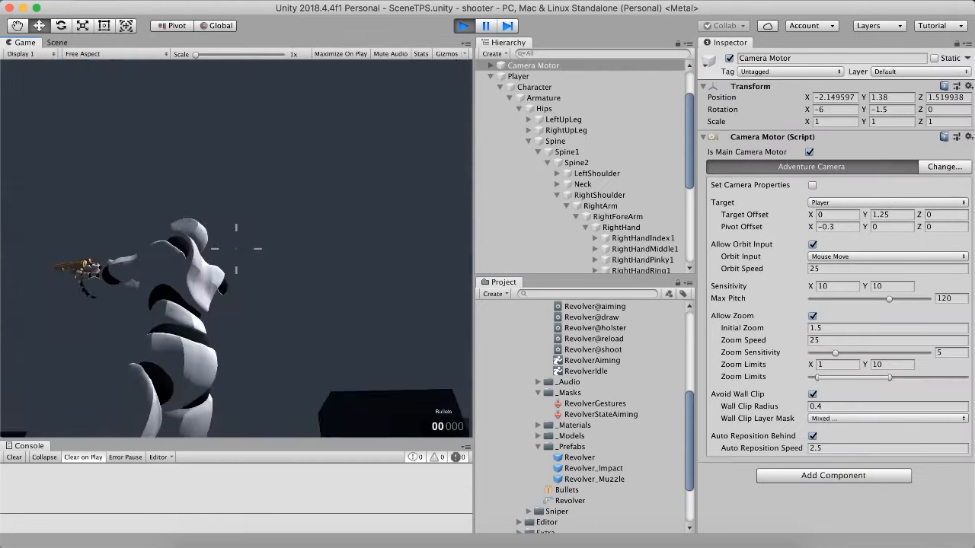
# - Run the character around the target area in the running game with the revolver in hand
pyautogui.press('w')
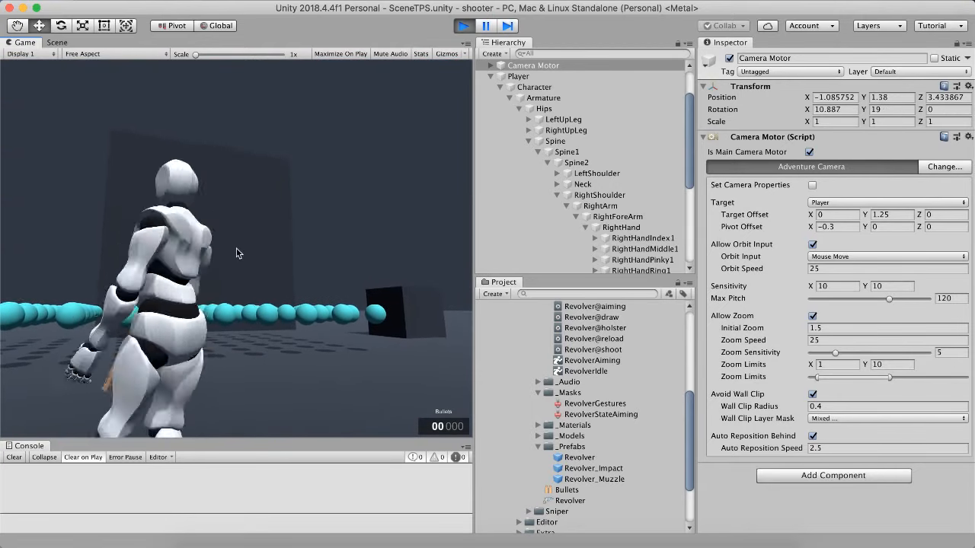
pyautogui.press('s')
pyautogui.press('w')
pyautogui.press('d')
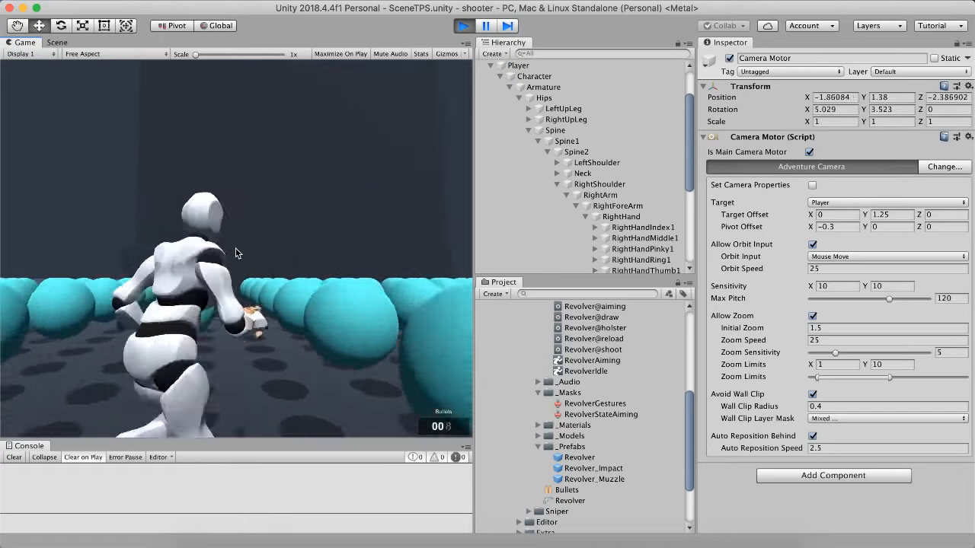
pyautogui.press('s')
# - Aim and fire one revolver shot, pause the game, and view the gun and its aim line up close in the Scene view
pyautogui.rightClick(236, 253)
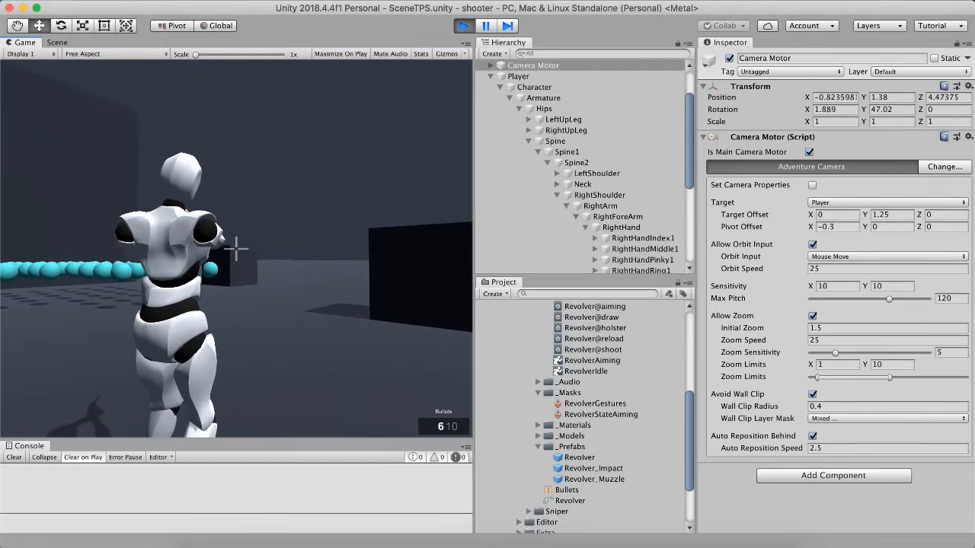
pyautogui.click(236, 244)
pyautogui.press('super+shift+p')
pyautogui.press('f')
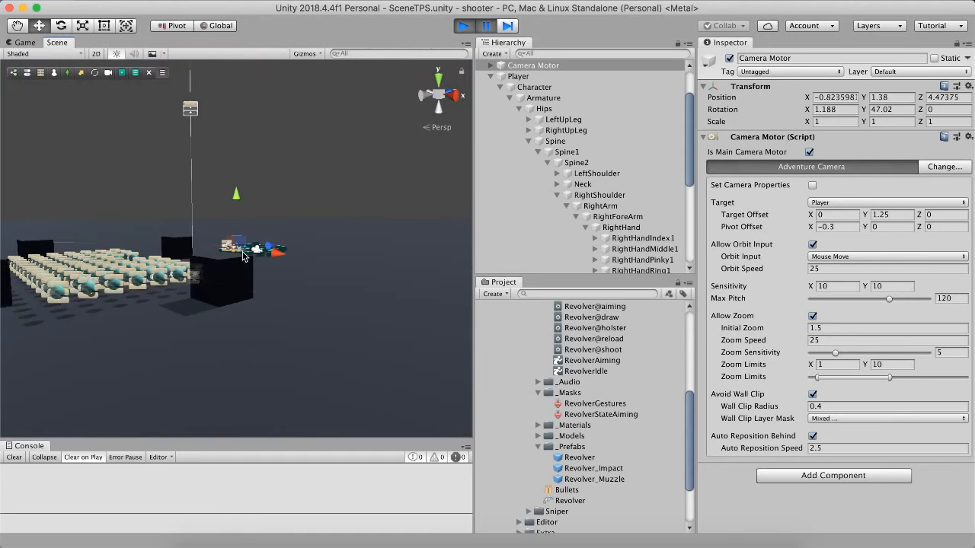
pyautogui.moveTo(239, 254)
pyautogui.mouseDown(button='right')
pyautogui.moveTo(277, 229)
pyautogui.moveTo(263, 233)
pyautogui.moveTo(259, 275)
pyautogui.moveTo(294, 269)
pyautogui.moveTo(241, 248)
pyautogui.mouseUp(button='right')
pyautogui.press('w')
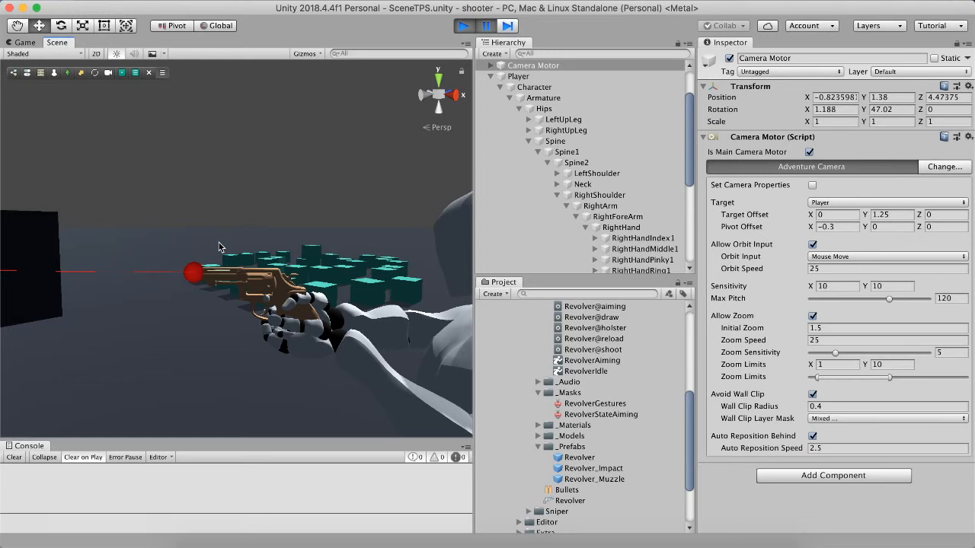
# - Resume the game and fire the revolver's remaining five bullets while aiming, and leave the game's cursor capture
pyautogui.click(485, 27)
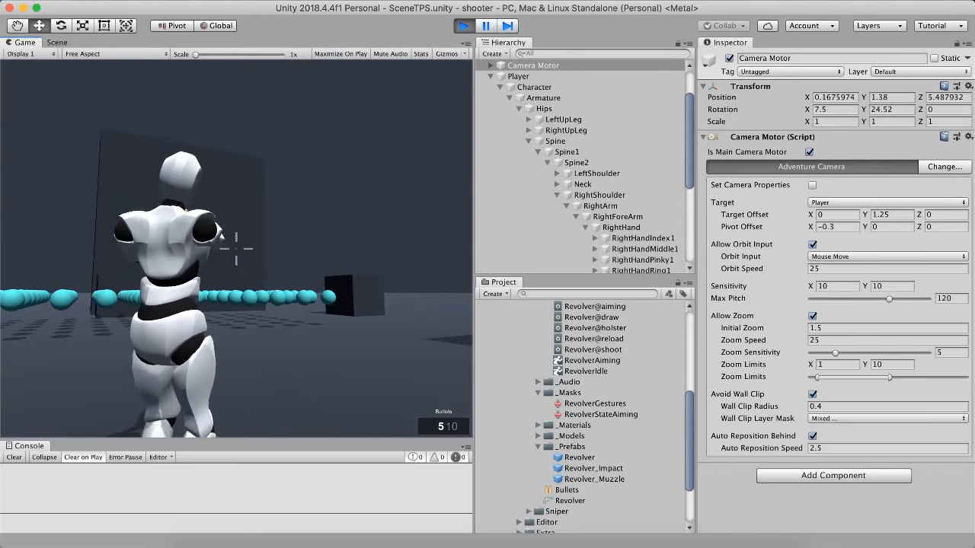
pyautogui.click(236, 247)
pyautogui.click(236, 247)
pyautogui.click(236, 248)
pyautogui.click(236, 248)
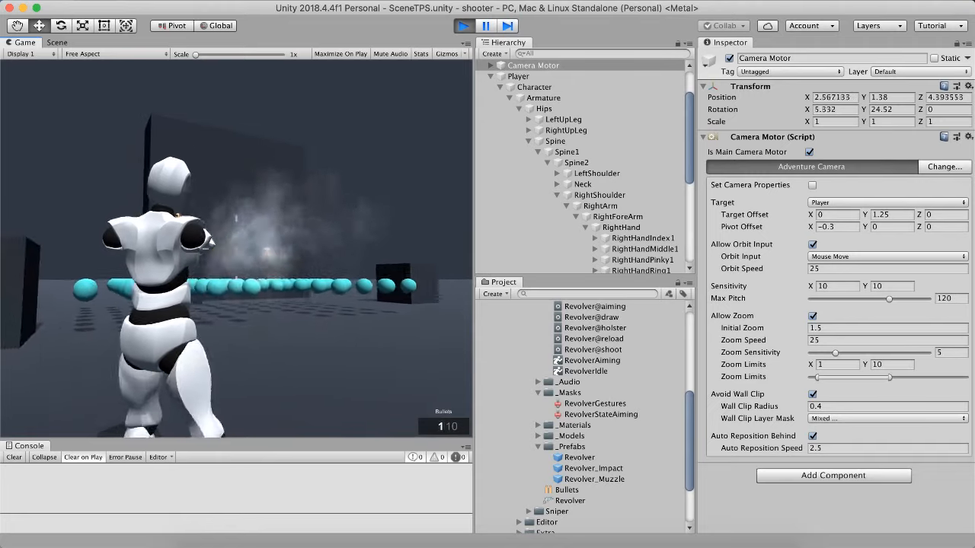
pyautogui.click(236, 247)
pyautogui.press('Escape')
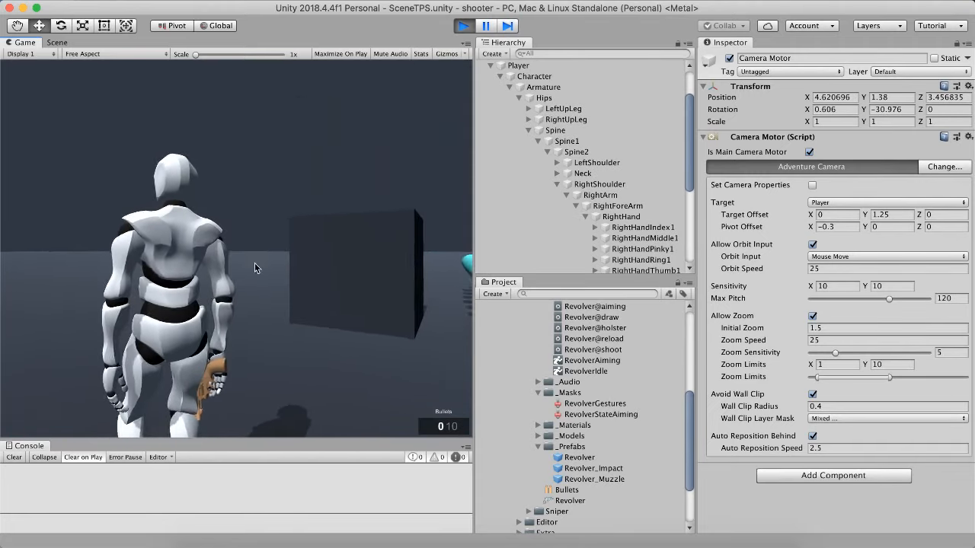
# - Reload the revolver while aiming, fire five more shots, and stop the game
pyautogui.rightClick(323, 254)
pyautogui.press('r')
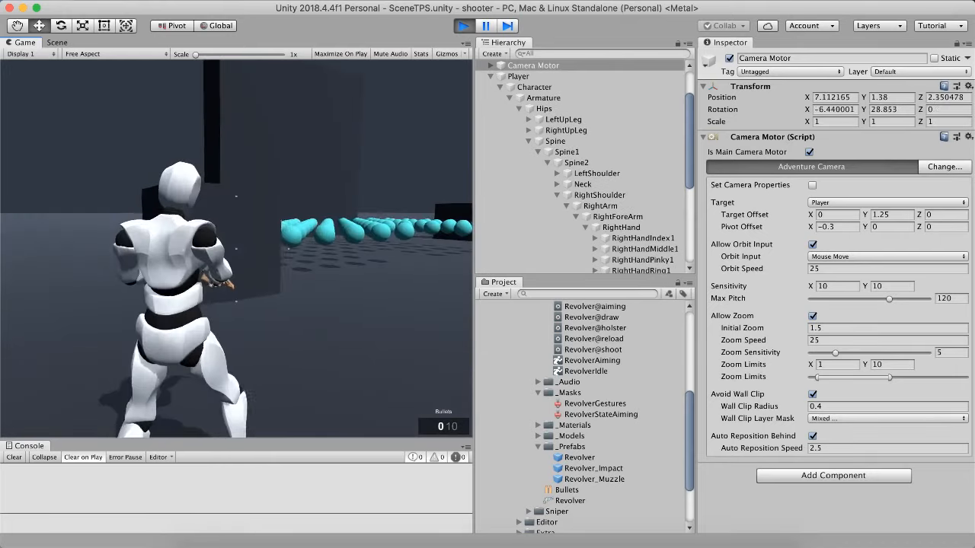
pyautogui.click(236, 249)
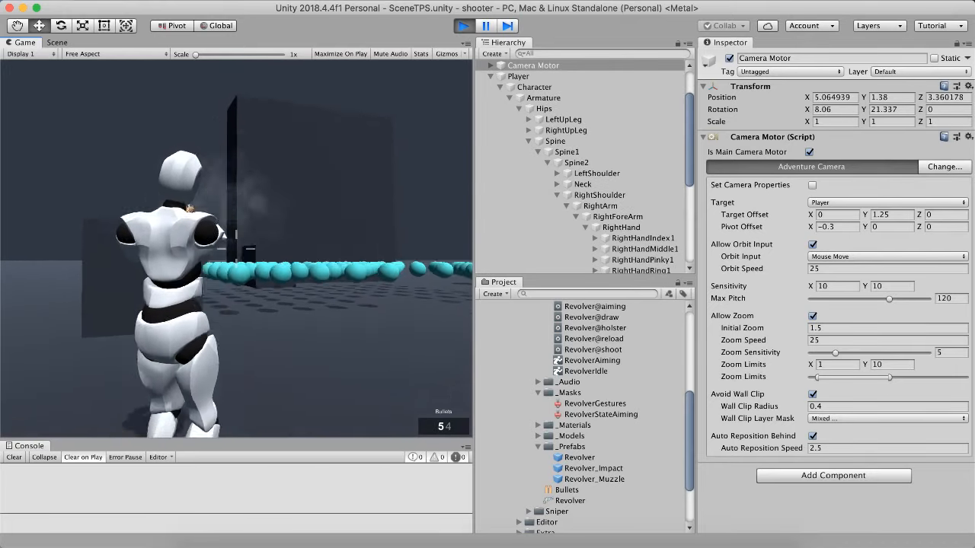
pyautogui.click(236, 249)
pyautogui.click(236, 248)
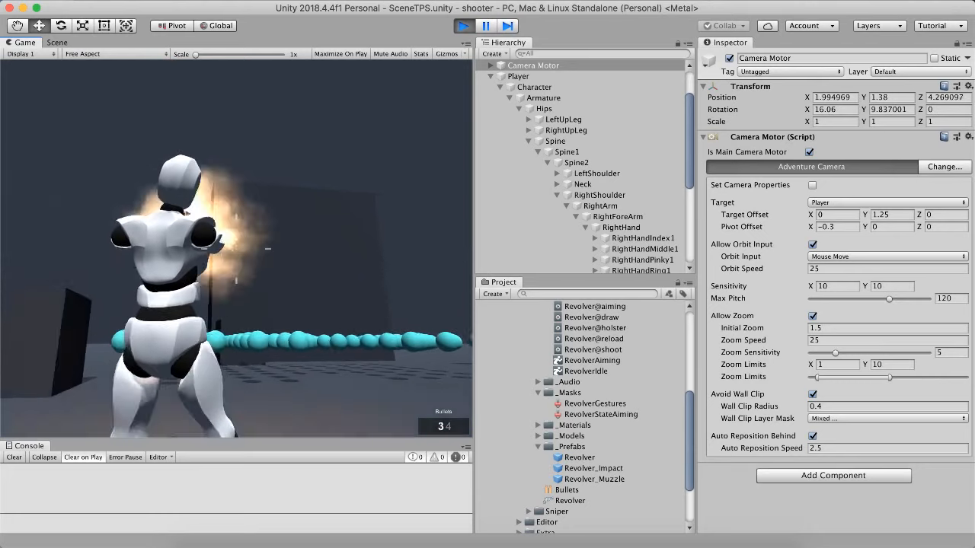
pyautogui.click(236, 248)
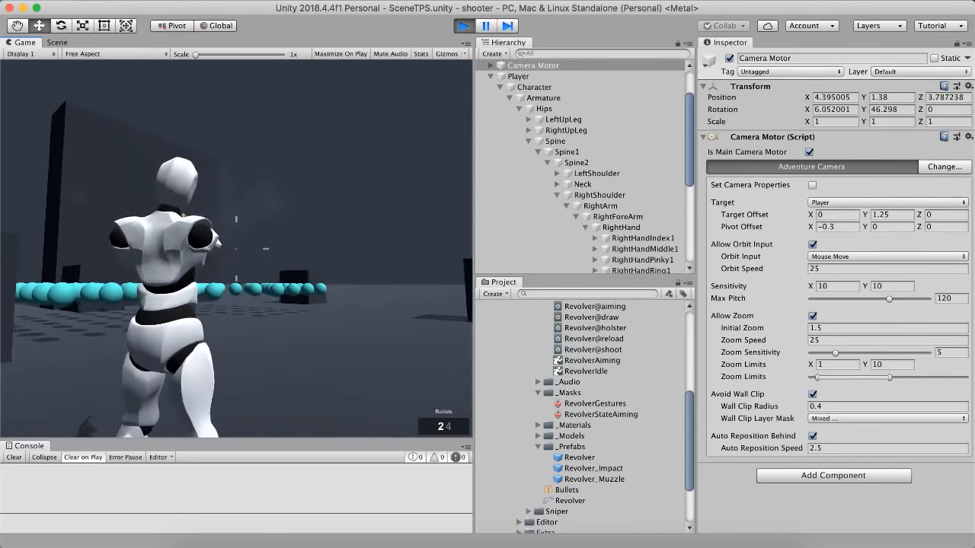
pyautogui.click(236, 248)
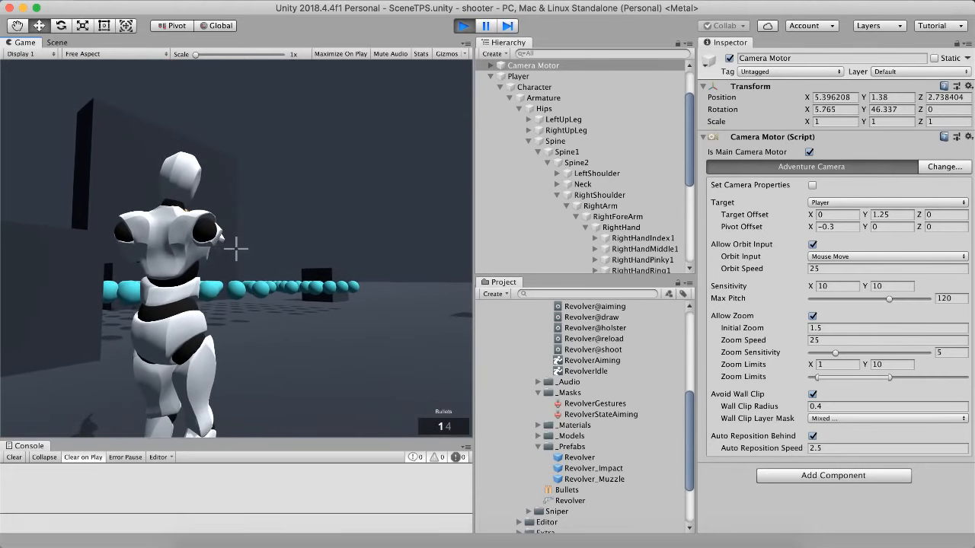
pyautogui.press('Escape')
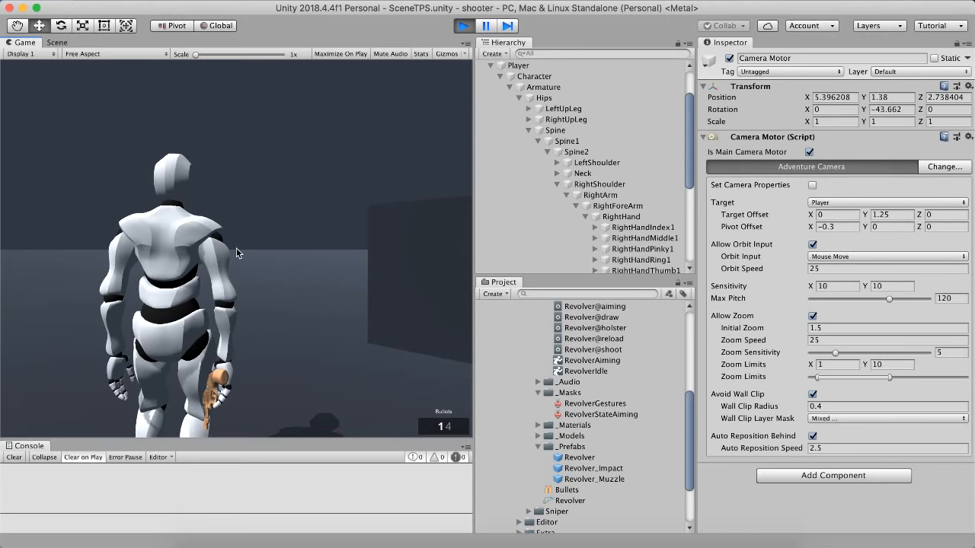
pyautogui.press('super+p')
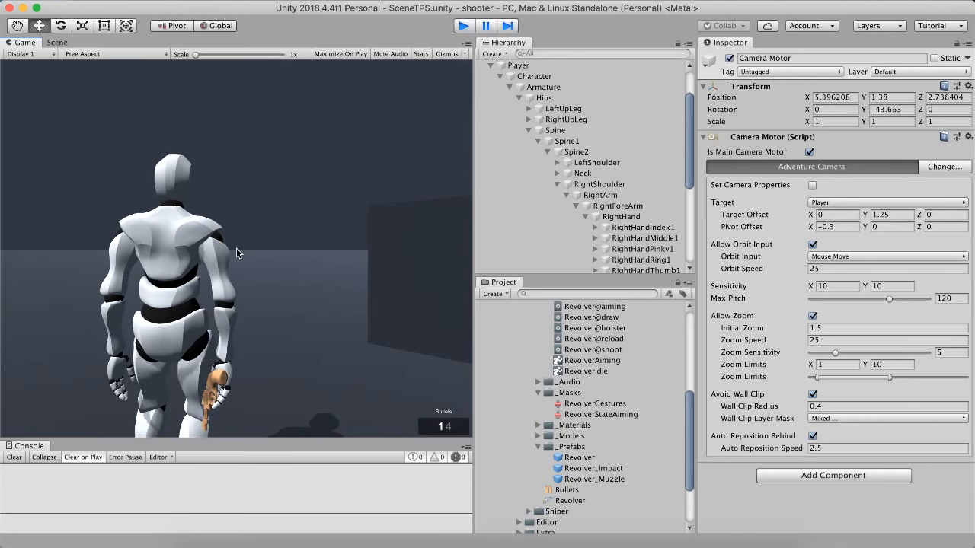
# - Examine the Attachment options of the Revolver asset without changing them, and collapse its 3D Model section
pyautogui.scroll(-1, 576, 468)
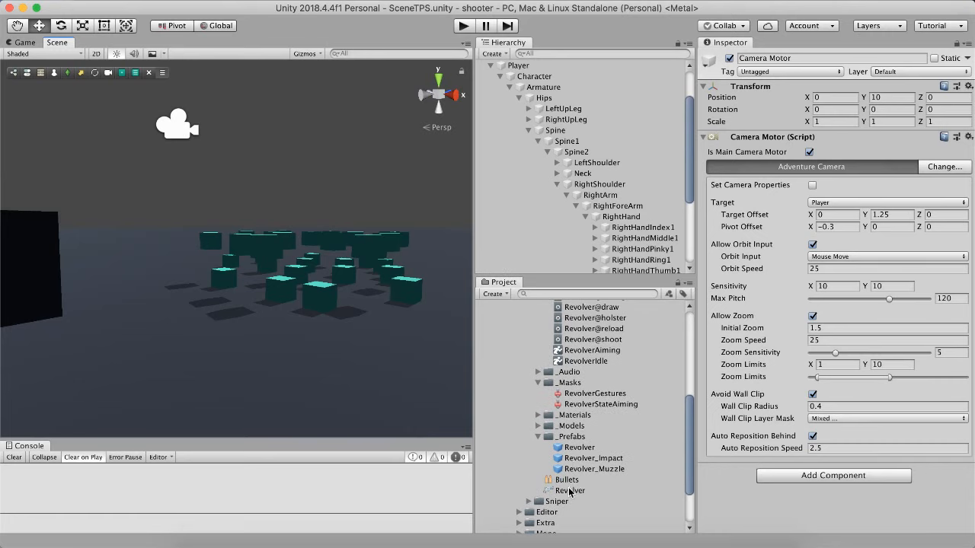
pyautogui.click(571, 491)
pyautogui.click(833, 196)
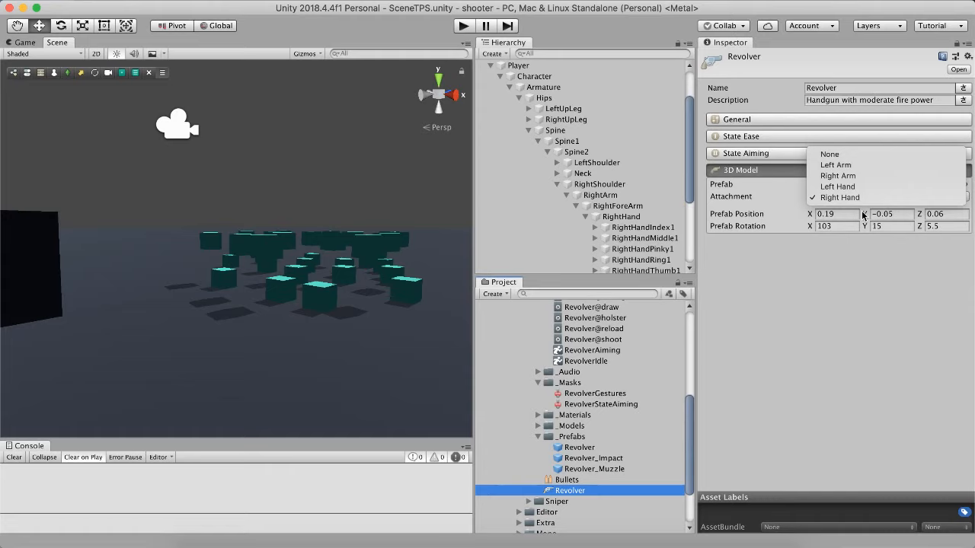
pyautogui.click(765, 185)
pyautogui.click(764, 172)
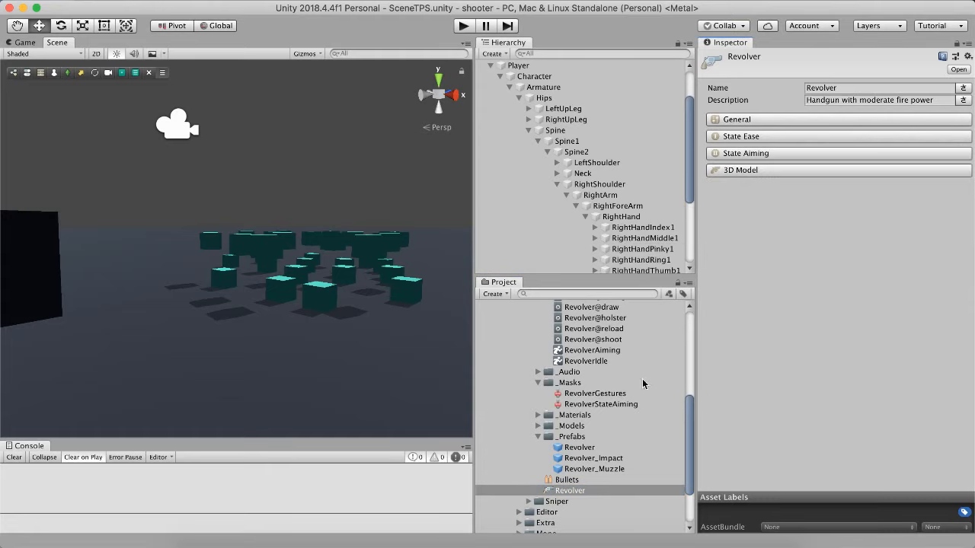
# - Open the Bullets ammo asset from the Revolver's General default ammo setting, and collapse its Shooting section
pyautogui.click(567, 491)
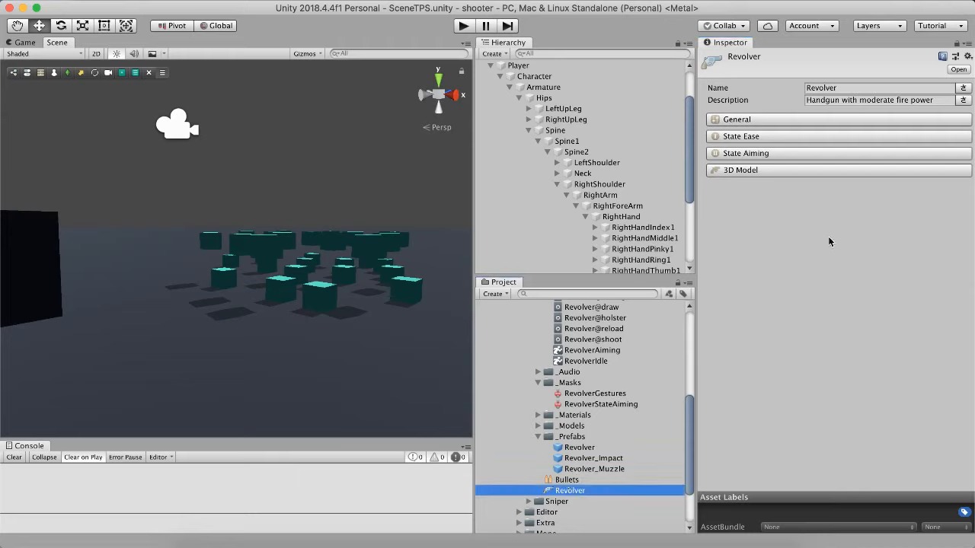
pyautogui.click(751, 122)
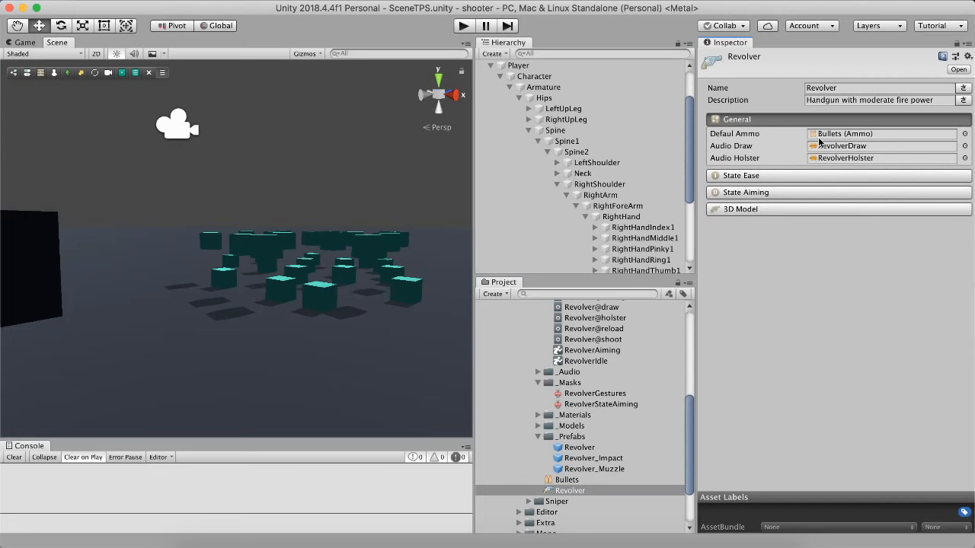
pyautogui.click(851, 134)
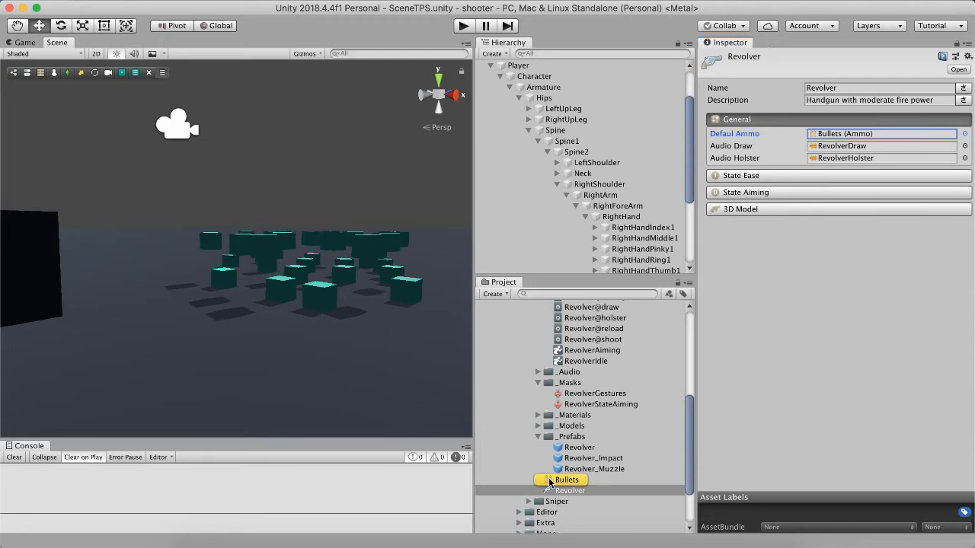
pyautogui.doubleClick(827, 134)
pyautogui.click(781, 134)
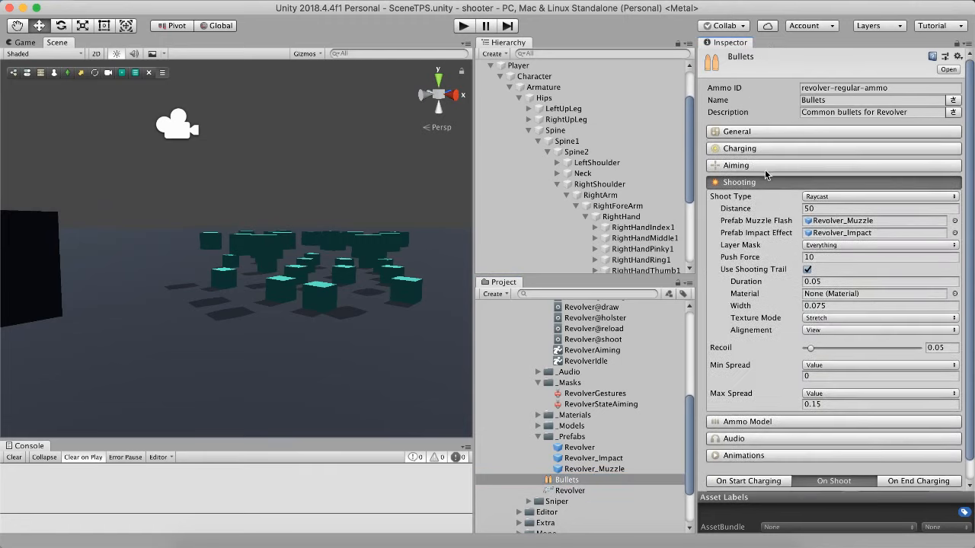
pyautogui.click(766, 183)
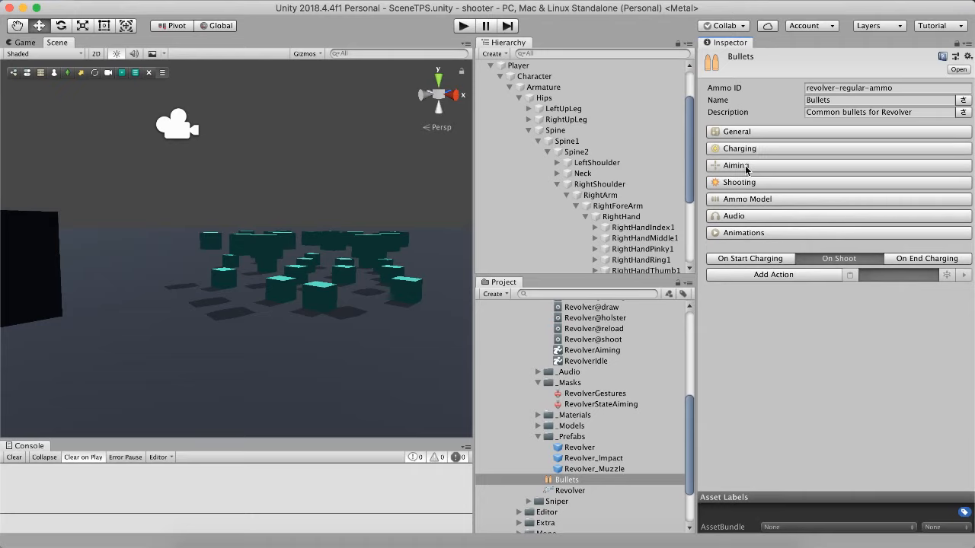
# - Point out the Ammo ID, Name and Description fields of the Bullets asset
pyautogui.click(714, 91)
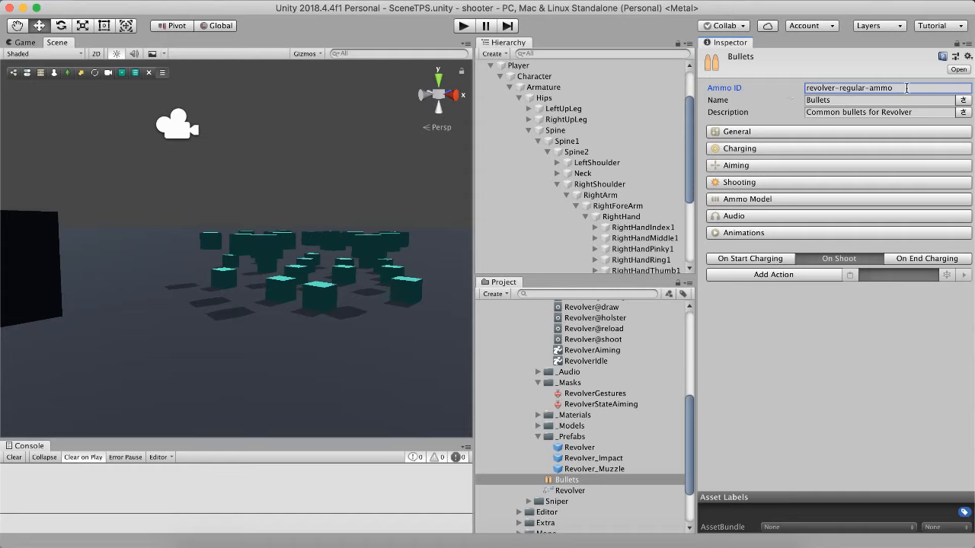
pyautogui.moveTo(905, 88); pyautogui.dragTo(718, 86)
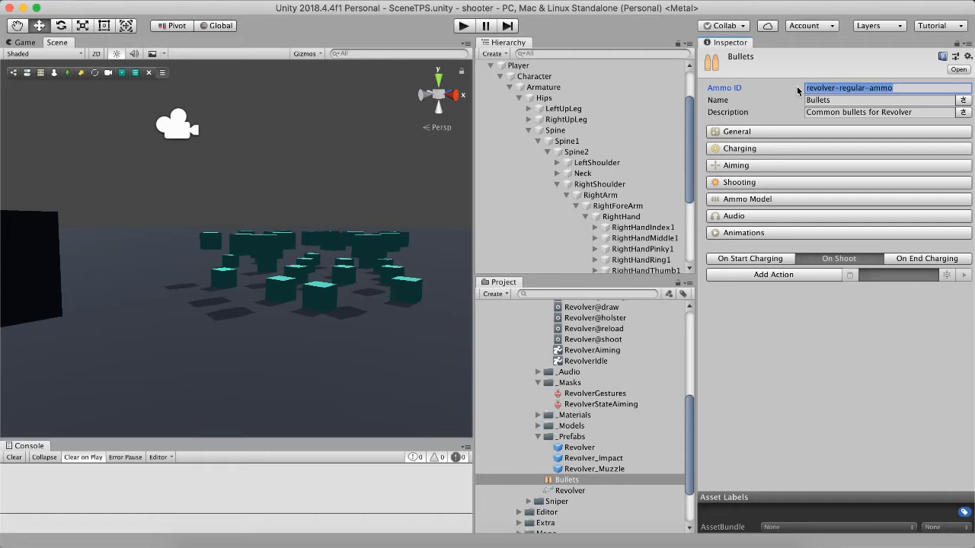
pyautogui.click(804, 326)
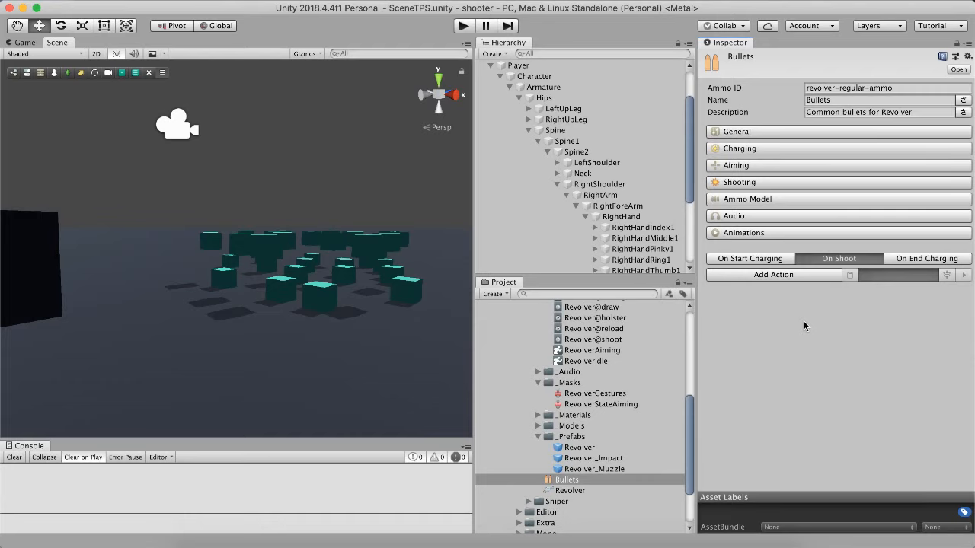
pyautogui.click(718, 100)
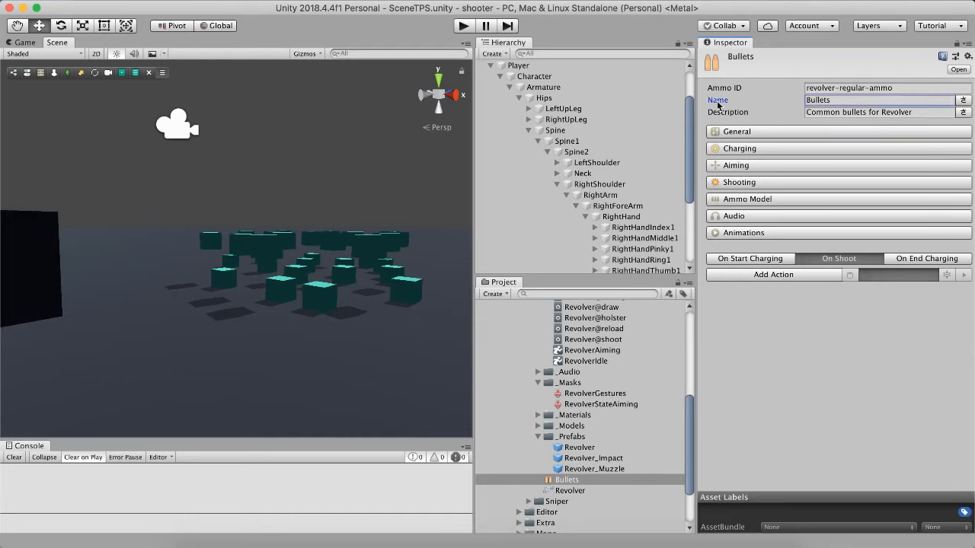
pyautogui.click(718, 113)
pyautogui.click(718, 101)
# - Show the Bullets asset's On Start Charging, On Shoot and On End Charging action lists one after another
pyautogui.click(760, 261)
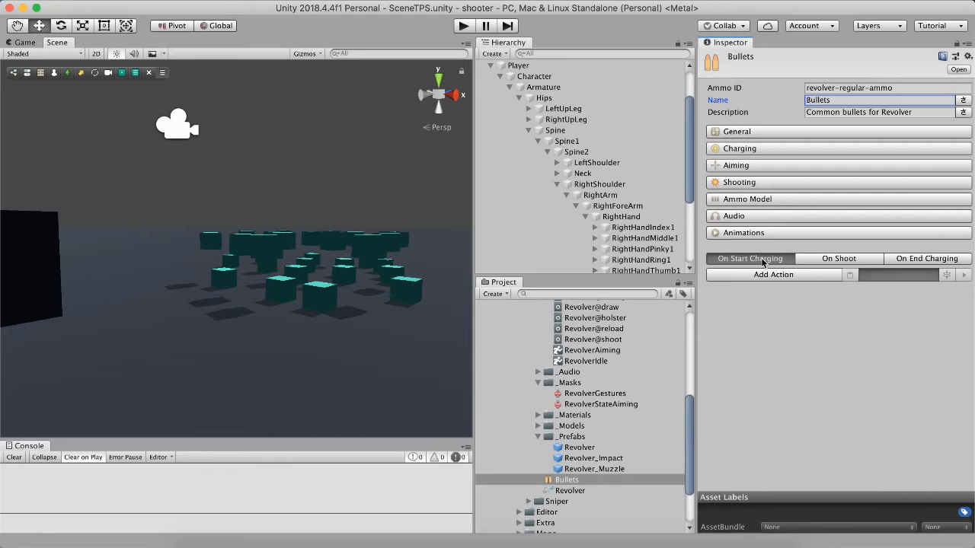
pyautogui.click(771, 334)
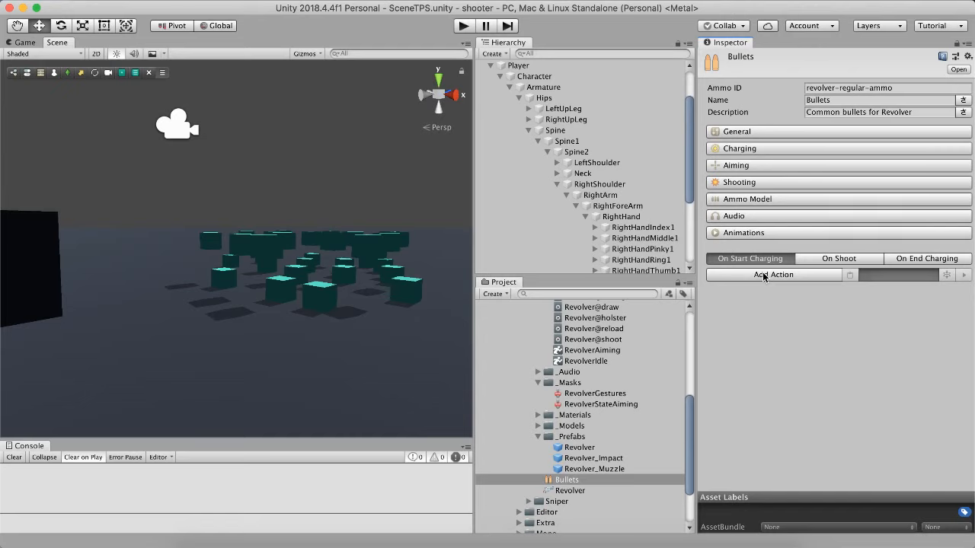
pyautogui.click(817, 256)
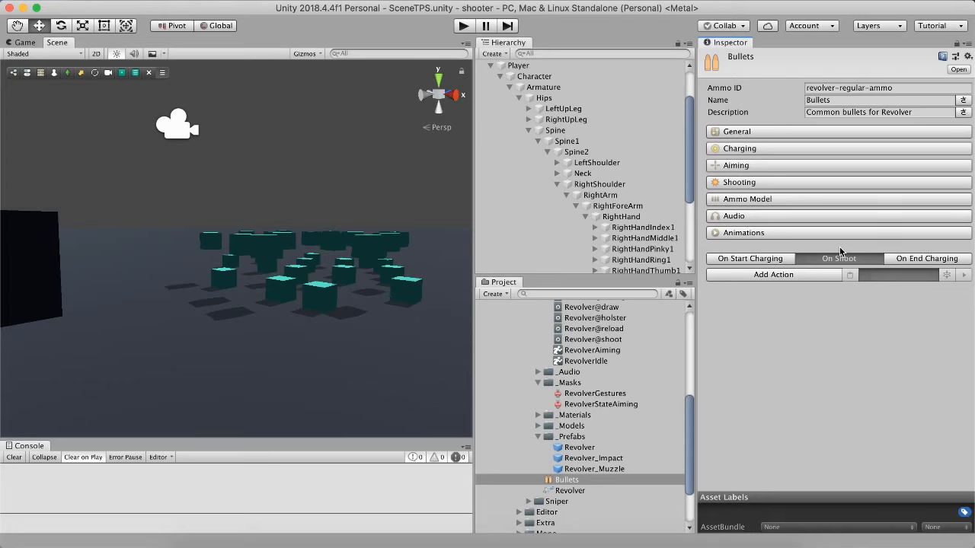
pyautogui.click(755, 261)
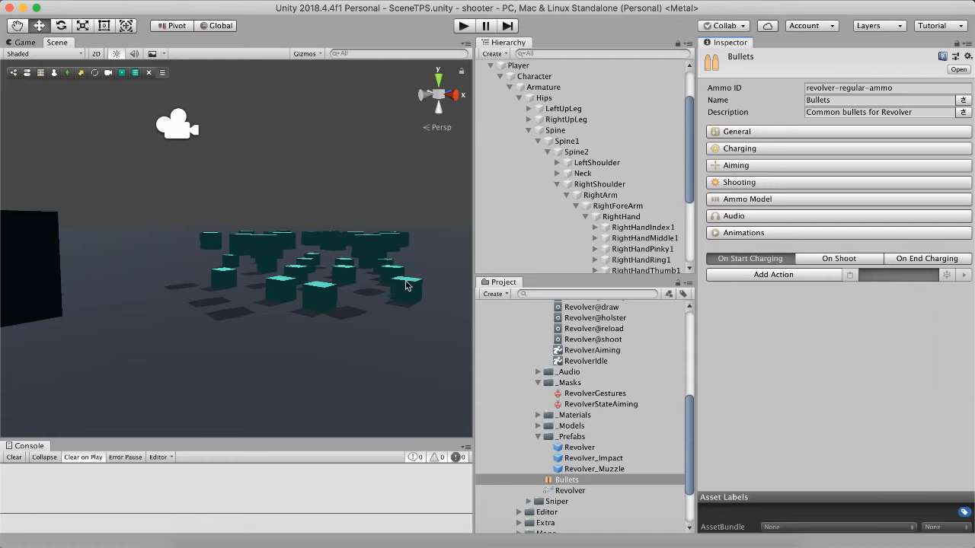
pyautogui.click(907, 262)
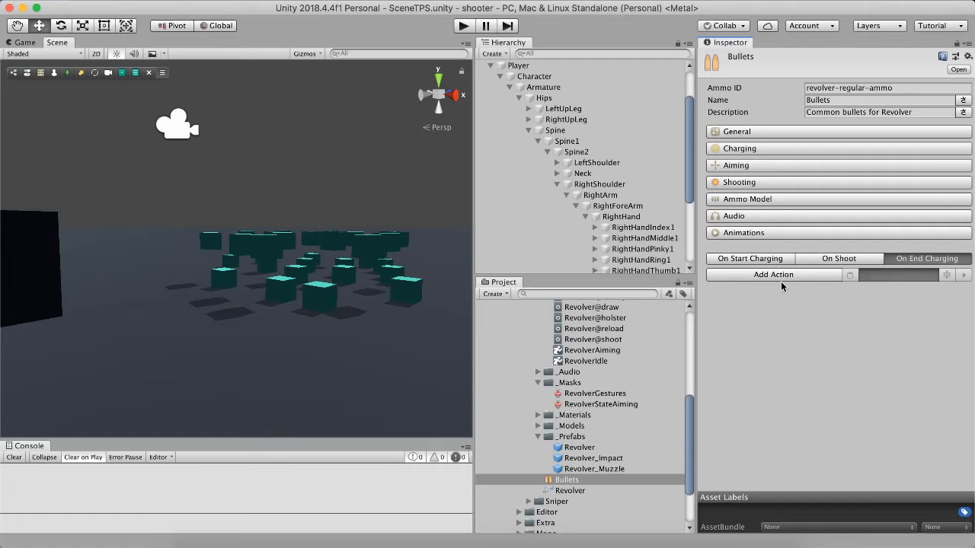
# - Review the On Shoot and On End Charging action lists of the Bullets ammo
pyautogui.click(842, 261)
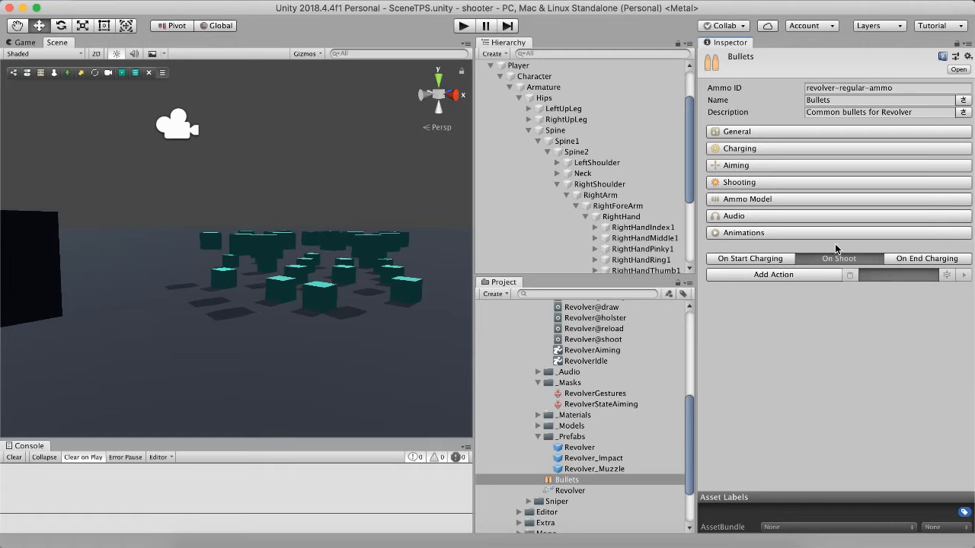
pyautogui.click(900, 262)
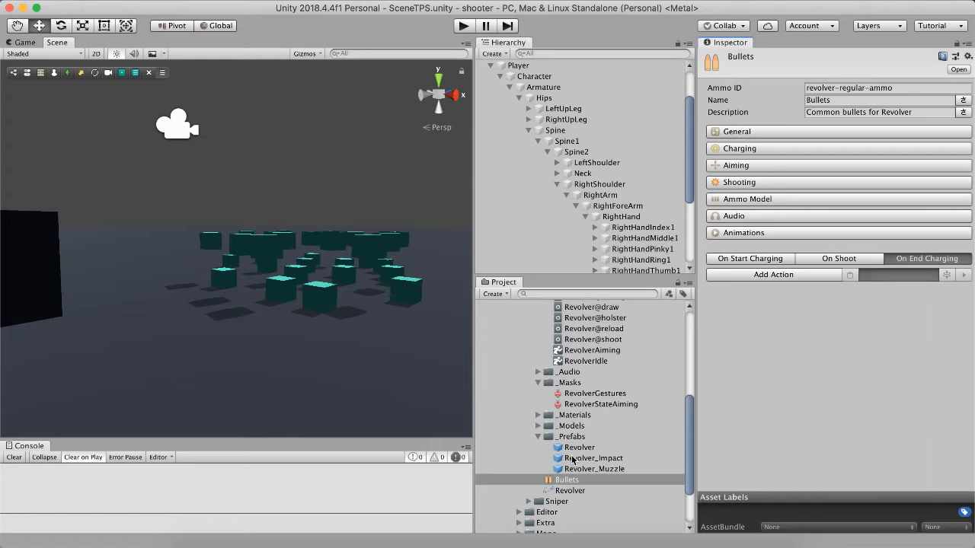
# - Collapse the player's Spine bones in the hierarchy and open the Revolver prefab to view the gun model
pyautogui.click(556, 185)
pyautogui.click(528, 130)
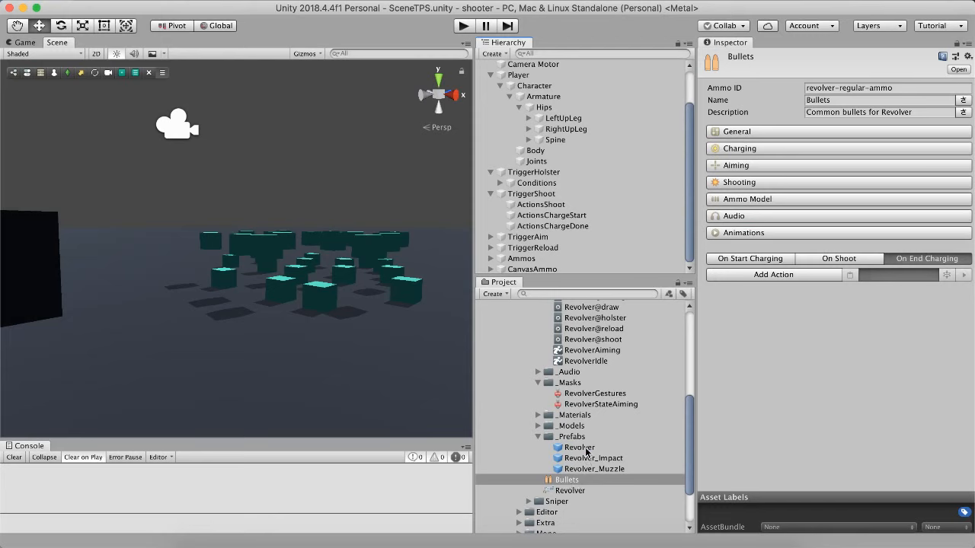
pyautogui.doubleClick(580, 448)
pyautogui.keyDown('alt'); pyautogui.moveTo(261, 183); pyautogui.dragTo(200, 193); pyautogui.keyUp('alt')
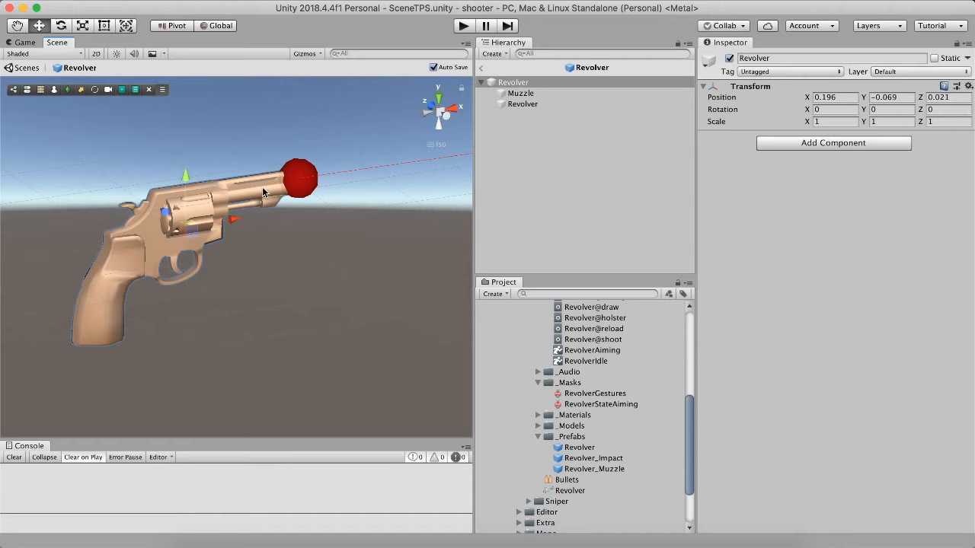
# - Add a Game Creator Trigger as a child of the Revolver prefab's root object
pyautogui.rightClick(524, 83)
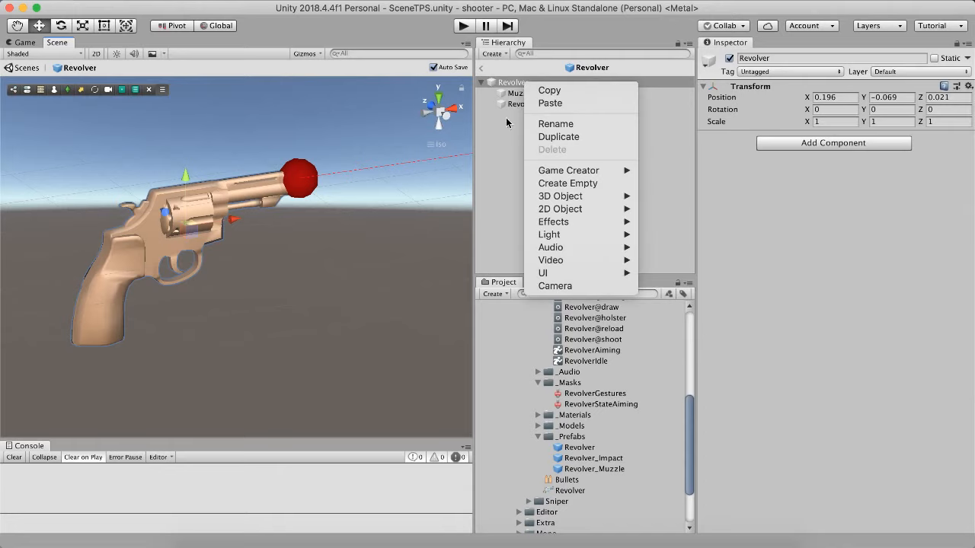
pyautogui.moveTo(571, 170)
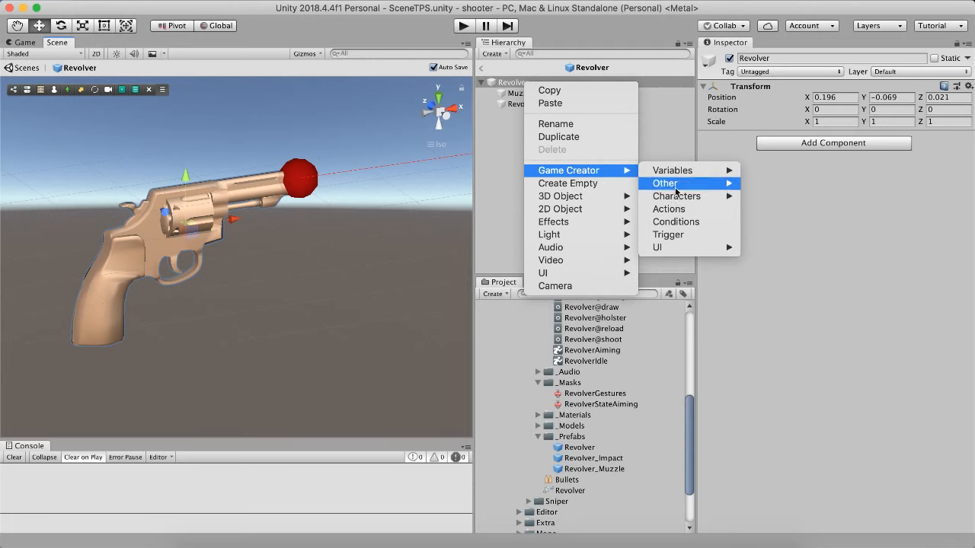
pyautogui.click(674, 236)
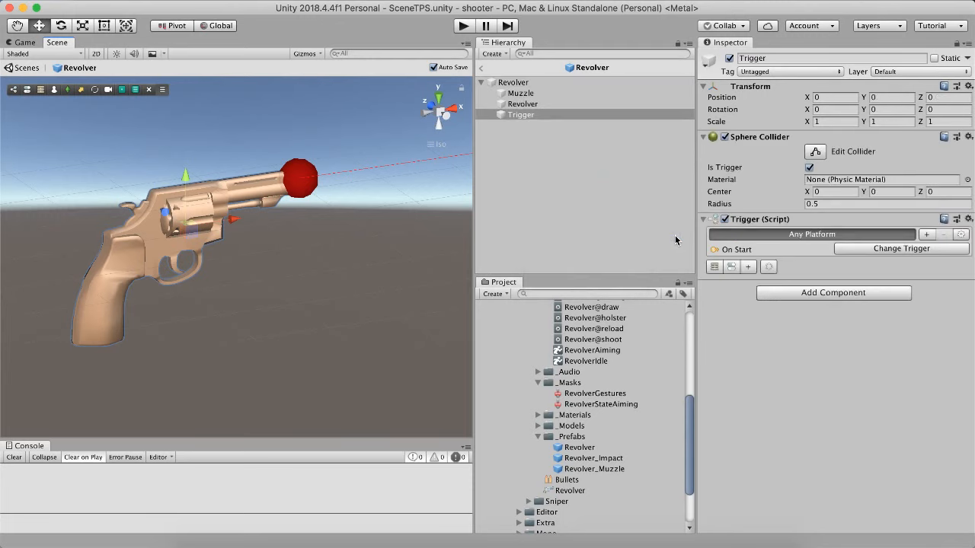
# - Change the new Trigger's event to the Shooter category's On Shoot
pyautogui.click(902, 252)
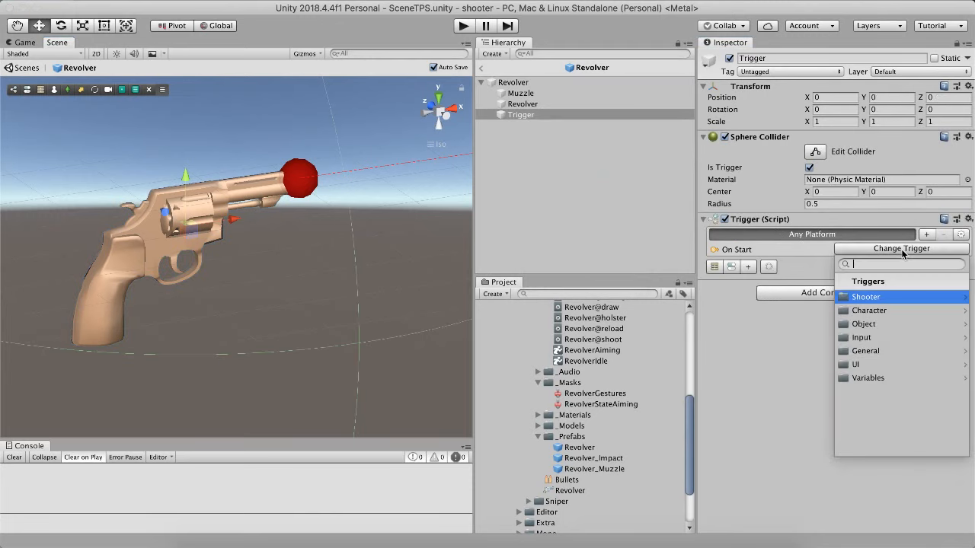
pyautogui.press('Down')
pyautogui.press('Down')
pyautogui.press('Down')
pyautogui.press('Up')
pyautogui.press('Up')
pyautogui.press('Up')
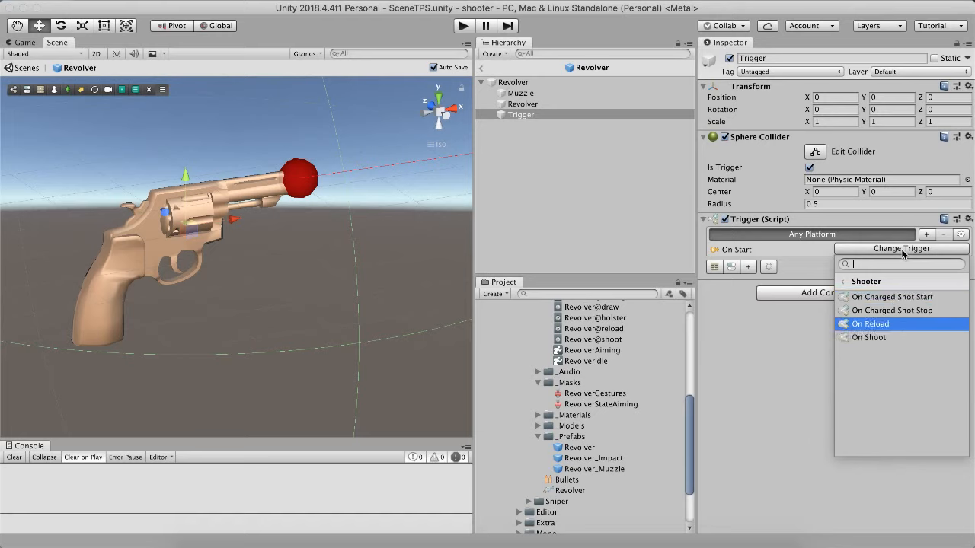
pyautogui.press('Down')
pyautogui.press('Down')
pyautogui.press('Up')
pyautogui.press('Up')
pyautogui.press('Down')
pyautogui.press('Down')
pyautogui.press('Down')
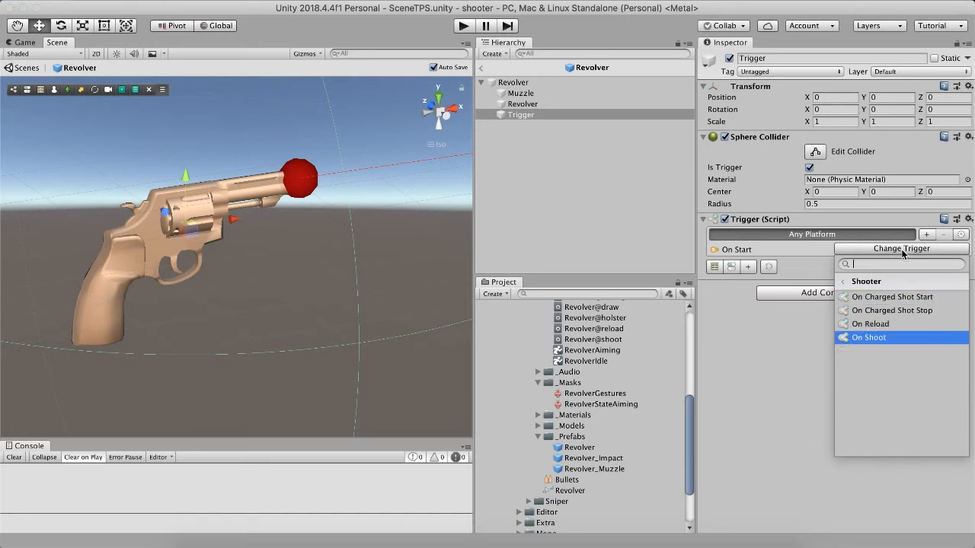
pyautogui.press('Return')
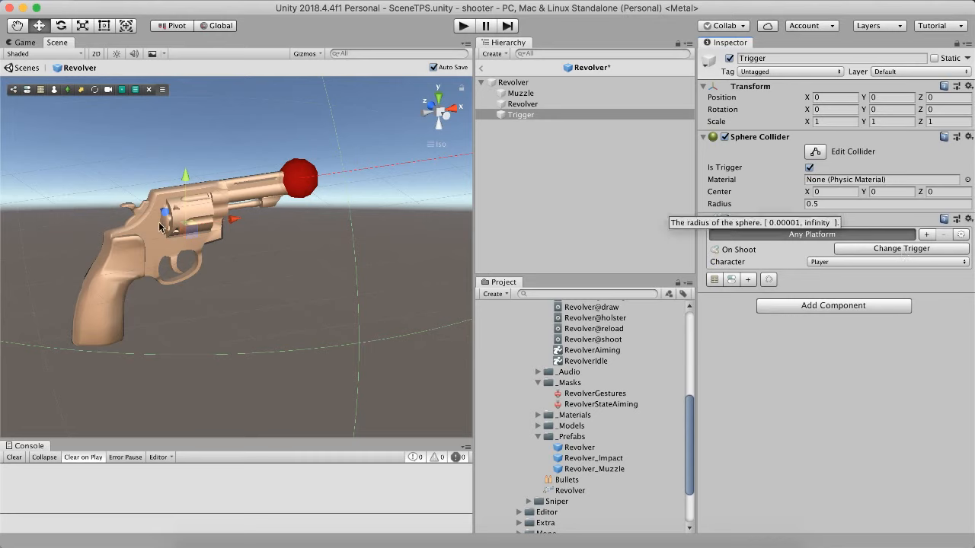
# - Attach an Actions object to the On Shoot Trigger and add an Instantiate action to it
pyautogui.click(718, 280)
pyautogui.doubleClick(776, 299)
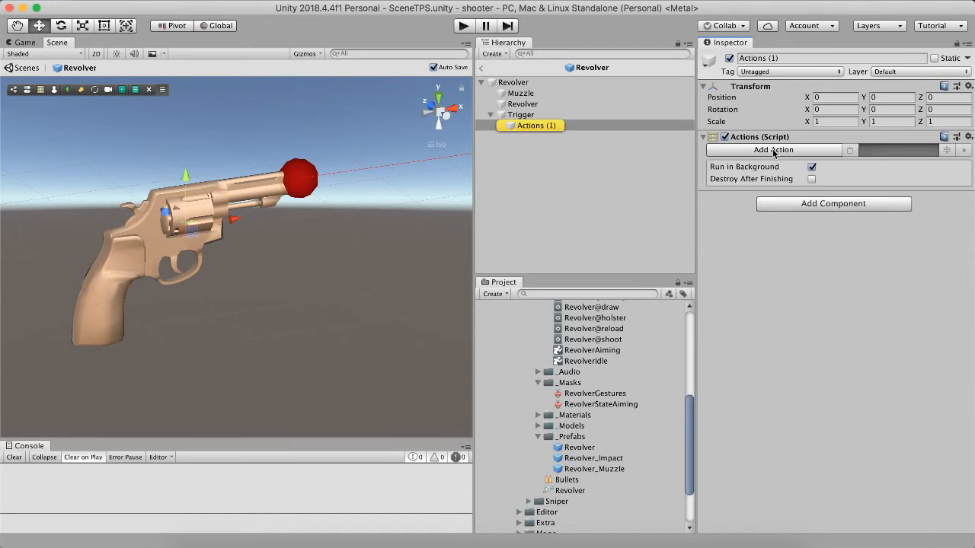
pyautogui.click(774, 150)
pyautogui.write('insta')
pyautogui.press('Return')
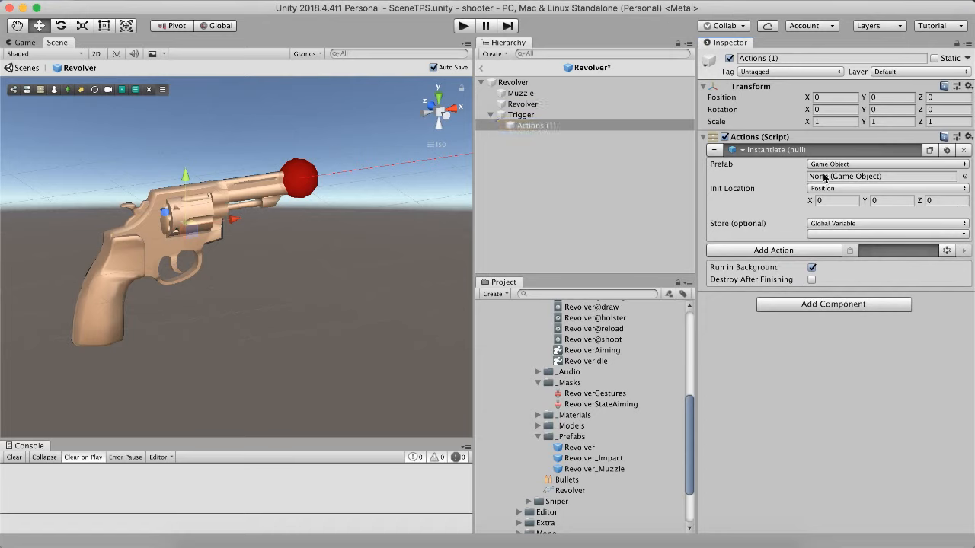
pyautogui.click(765, 146)
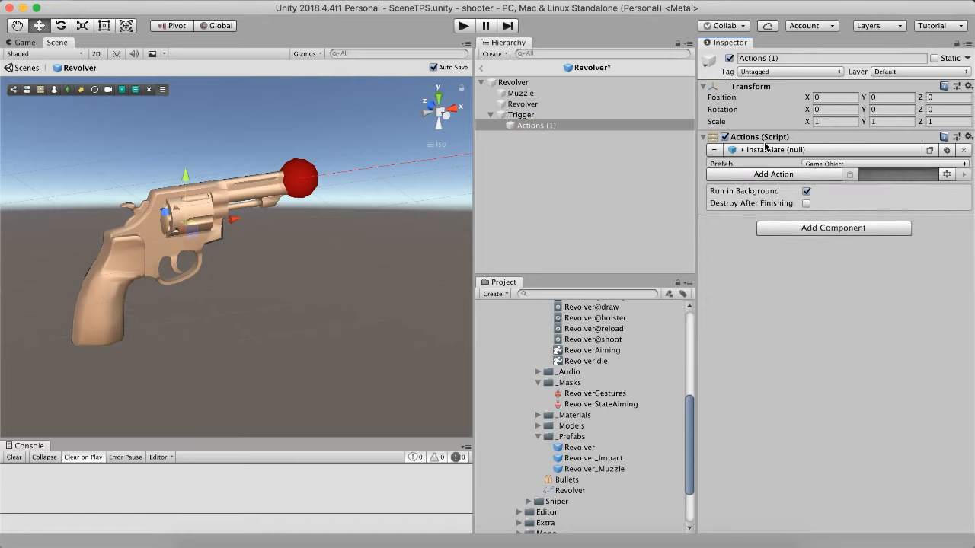
# - Delete the Trigger with its Actions child from the Revolver prefab and return to the scene
pyautogui.click(542, 126)
pyautogui.click(555, 116)
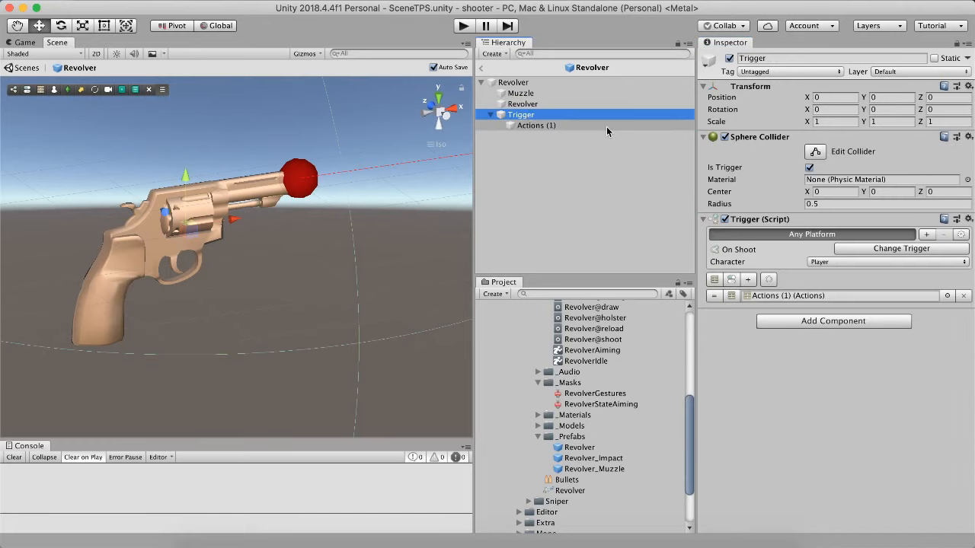
pyautogui.press('Delete')
pyautogui.click(482, 69)
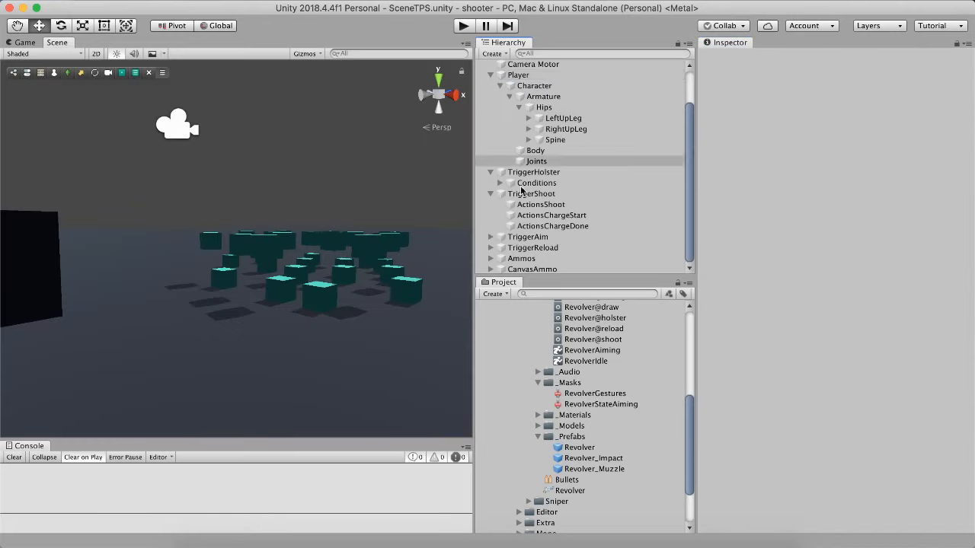
# - Examine the 3D Model settings of the Revolver weapon asset
pyautogui.click(570, 490)
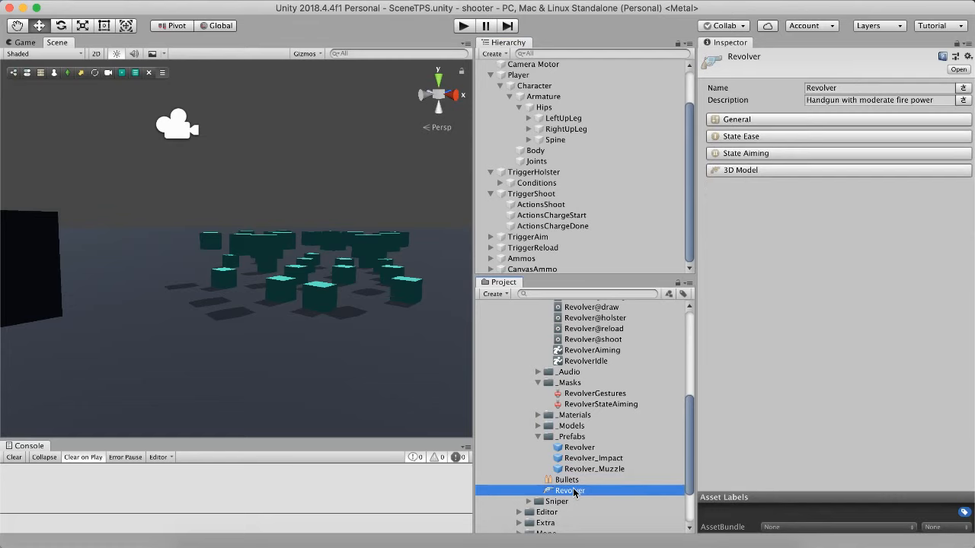
pyautogui.click(737, 171)
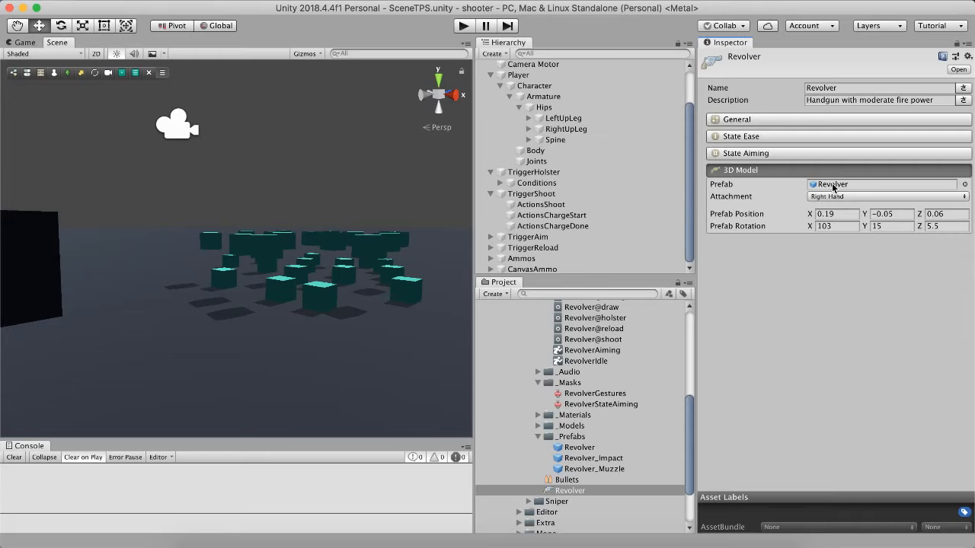
# - Open the SceneTopDown scene from the project's Temp folder
pyautogui.scroll(-3, 610, 378)
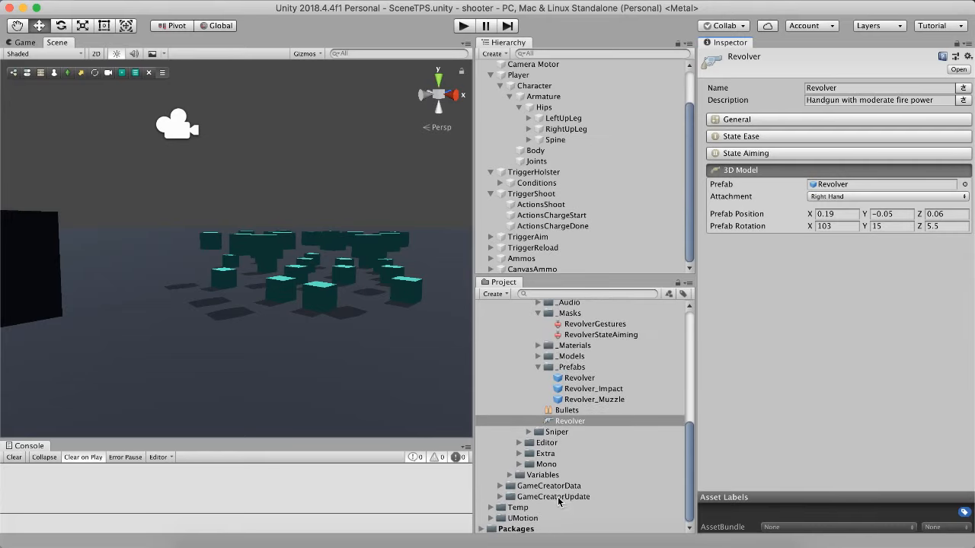
pyautogui.click(492, 508)
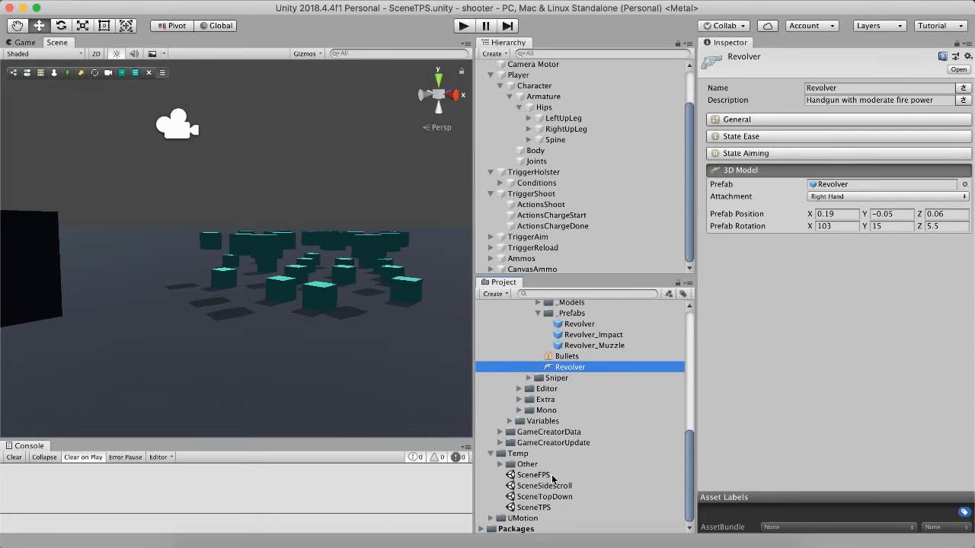
pyautogui.click(535, 507)
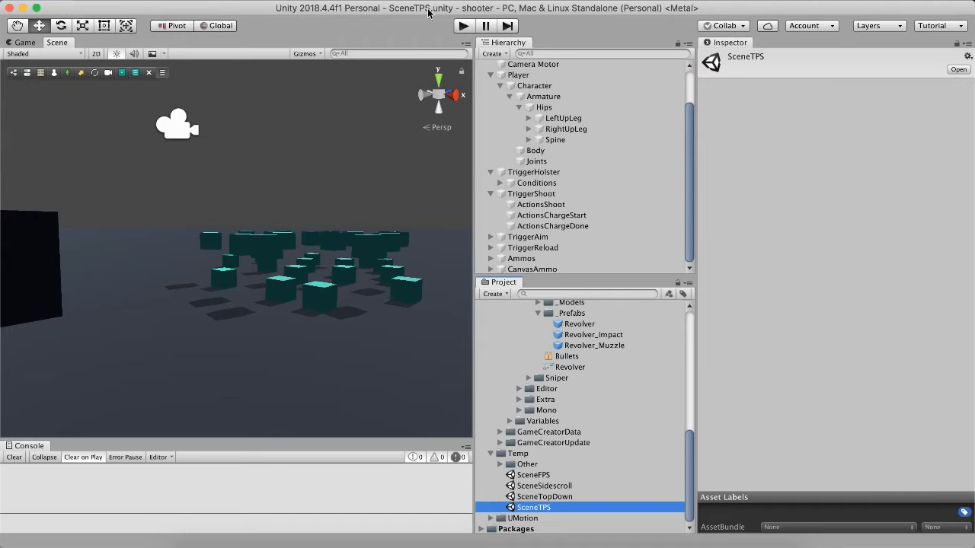
pyautogui.doubleClick(540, 497)
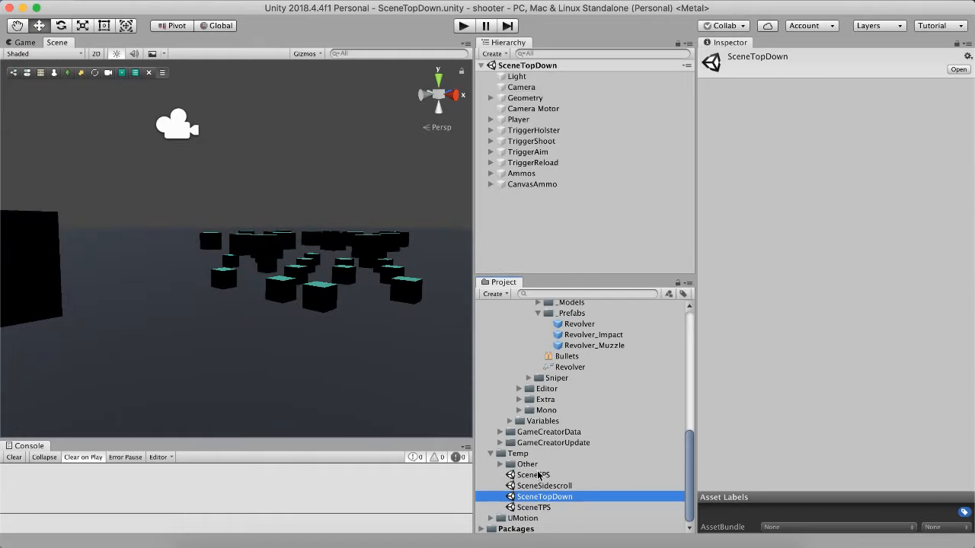
# - Run the top-down scene and walk the character around in all directions
pyautogui.click(466, 25)
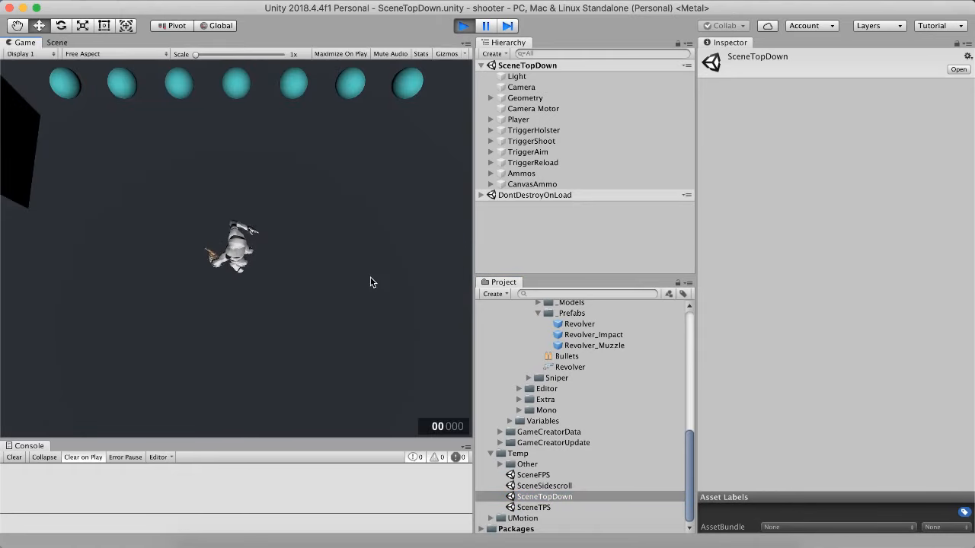
pyautogui.press('s')
pyautogui.press('w')
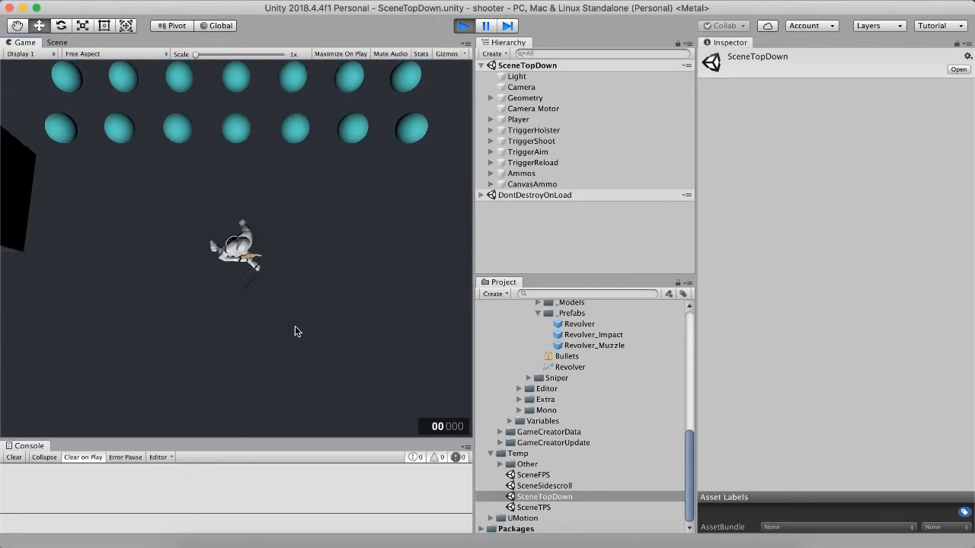
pyautogui.press('a')
pyautogui.press('d')
pyautogui.press('s')
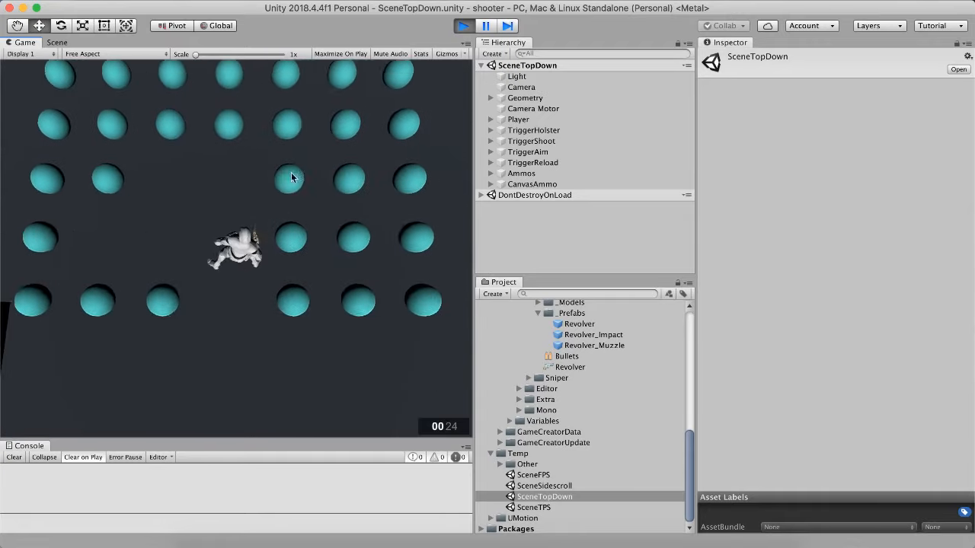
# - Aim the revolver in the running scene while walking the character near the spheres
pyautogui.rightClick(315, 151)
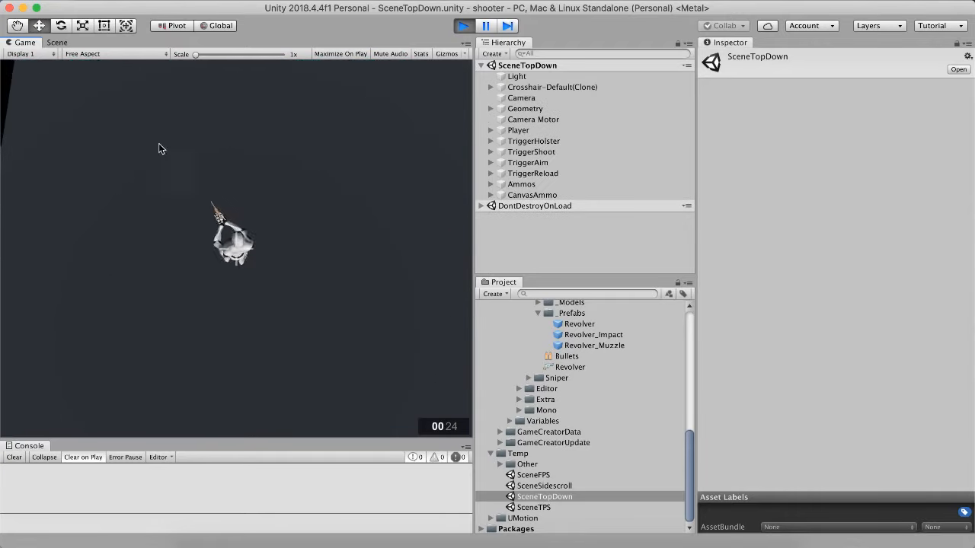
pyautogui.press('w')
pyautogui.press('w')
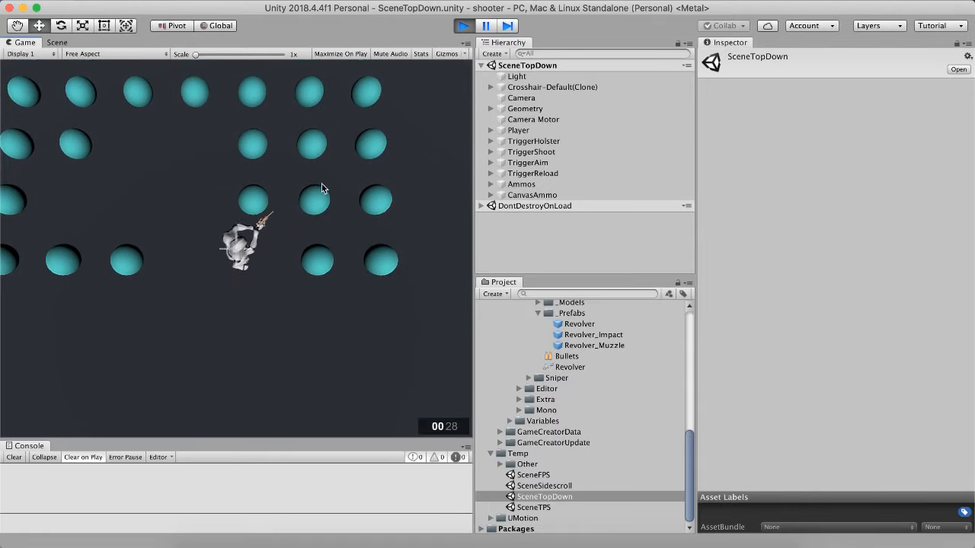
pyautogui.press('w')
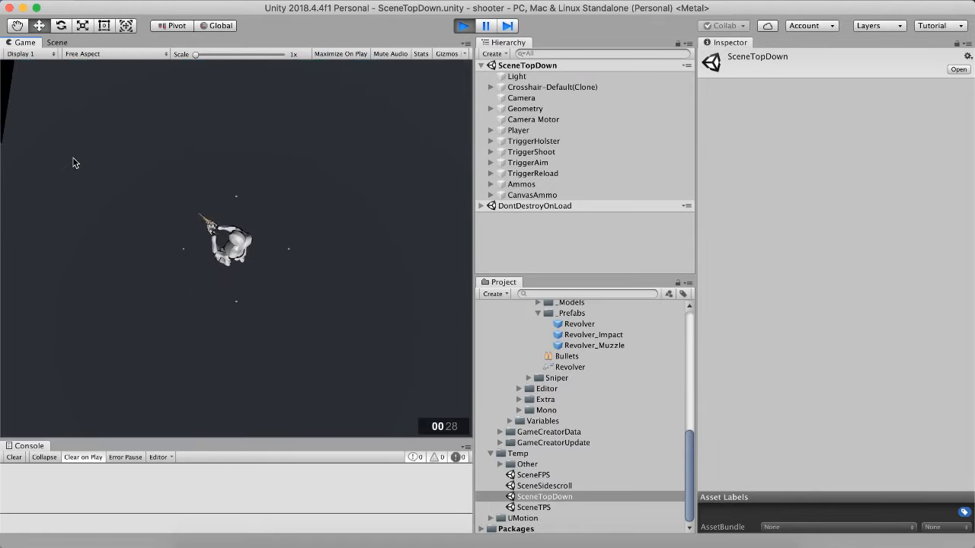
# - Test six revolver shots while moving the aiming character, and reload the weapon
pyautogui.click(73, 157)
pyautogui.click(72, 158)
pyautogui.click(57, 174)
pyautogui.press('w')
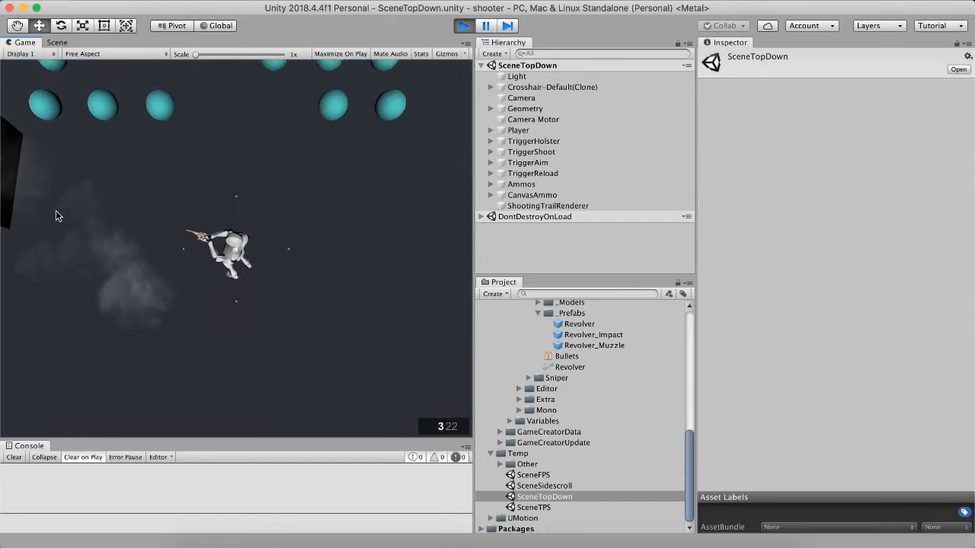
pyautogui.press('a')
pyautogui.click(89, 205)
pyautogui.click(96, 200)
pyautogui.click(101, 196)
pyautogui.press('s')
pyautogui.press('r')
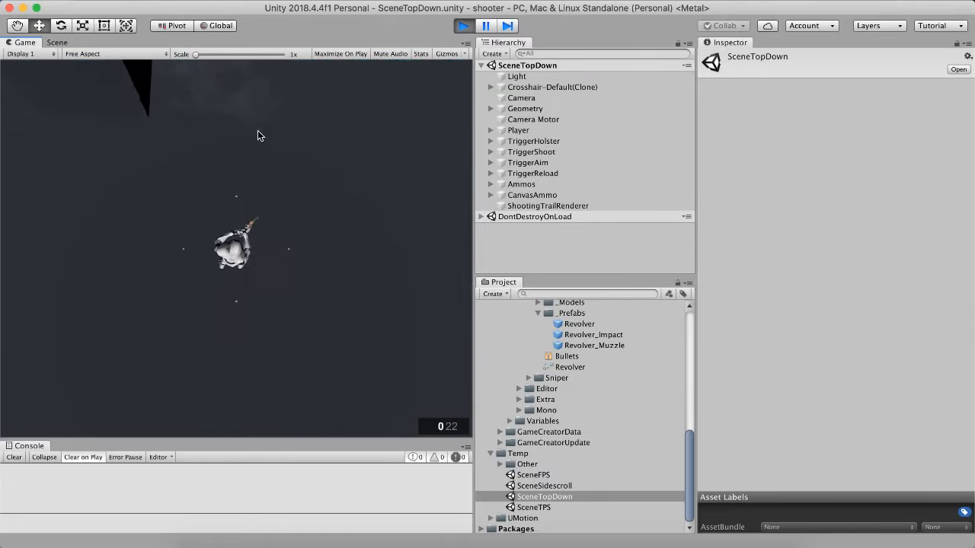
# - Fire six more revolver shots while walking the character back toward the spheres, and reload again
pyautogui.click(301, 106)
pyautogui.click(300, 101)
pyautogui.click(274, 89)
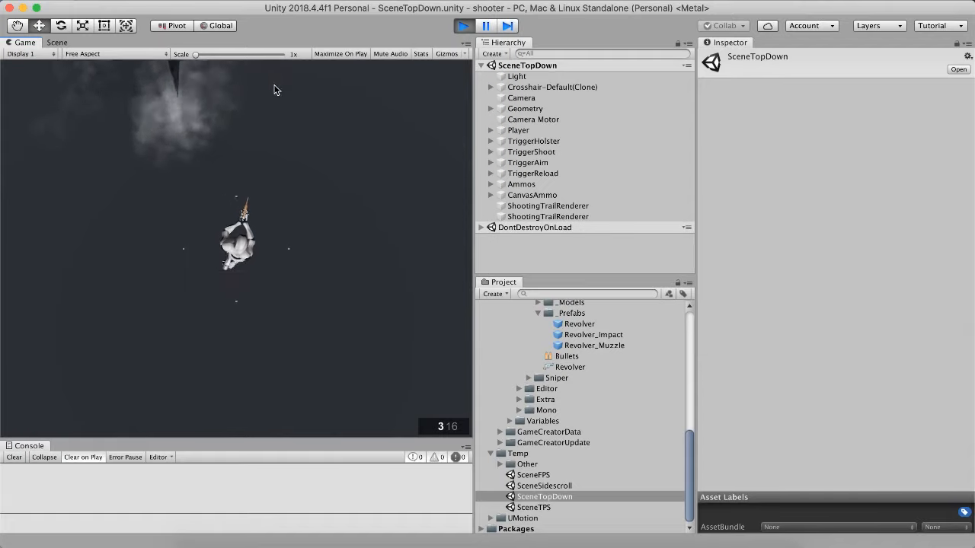
pyautogui.press('w')
pyautogui.press('d')
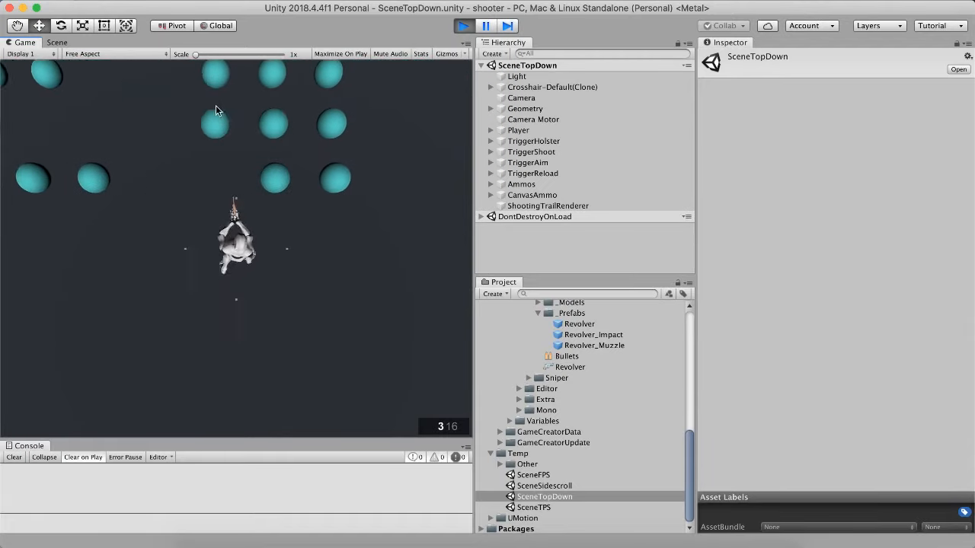
pyautogui.click(198, 112)
pyautogui.click(187, 114)
pyautogui.click(282, 120)
pyautogui.press('w')
pyautogui.press('r')
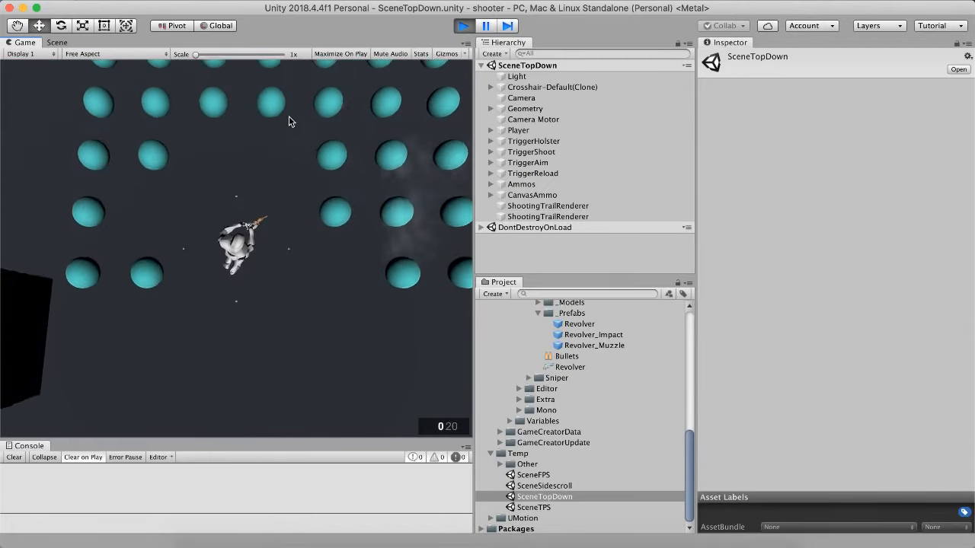
# - Walk the character through the rows of spheres while emptying the revolver's clip, and reload it
pyautogui.click(271, 98)
pyautogui.click(272, 97)
pyautogui.press('w')
pyautogui.click(271, 98)
pyautogui.click(271, 98)
pyautogui.press('a')
pyautogui.click(309, 99)
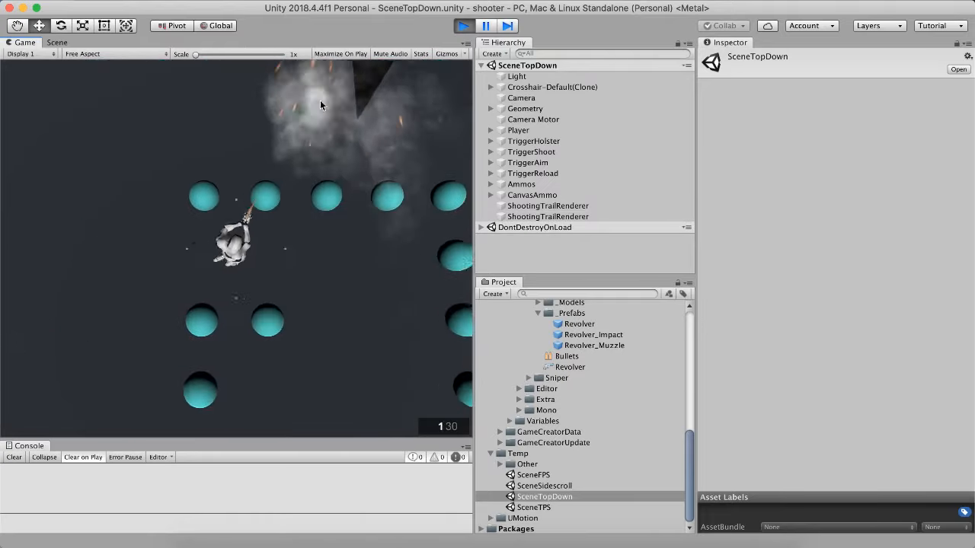
pyautogui.press('w')
pyautogui.click(335, 102)
pyautogui.press('a')
pyautogui.press('r')
# - Move the character sideways and fire three revolver shots toward the dark wall
pyautogui.press('d')
pyautogui.click(428, 158)
pyautogui.click(428, 158)
pyautogui.click(429, 158)
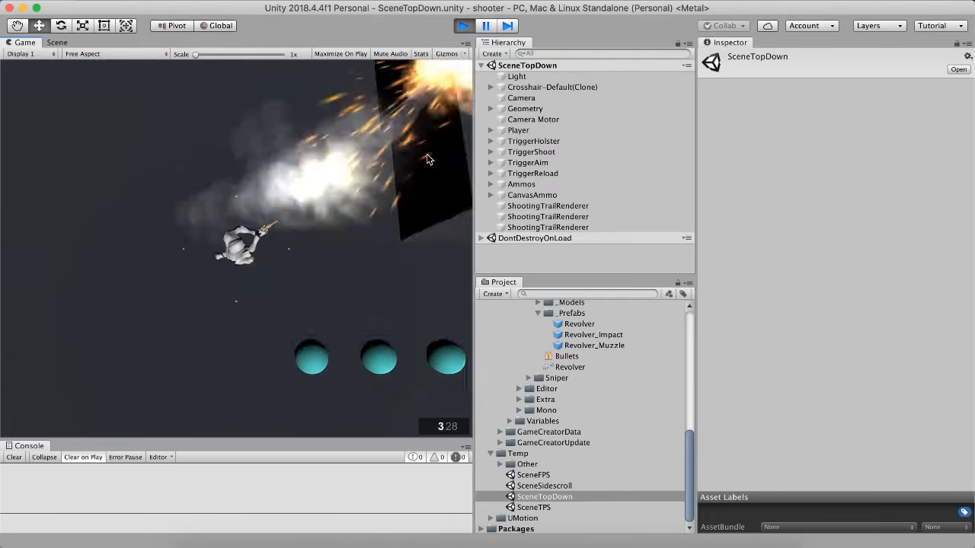
# - Fire three more revolver shots at the dark wall, walk the character back to the spheres, and reload before ending the playtest
pyautogui.press('s')
pyautogui.click(427, 156)
pyautogui.click(415, 145)
pyautogui.click(400, 134)
pyautogui.press('d')
pyautogui.press('s')
pyautogui.press('r')
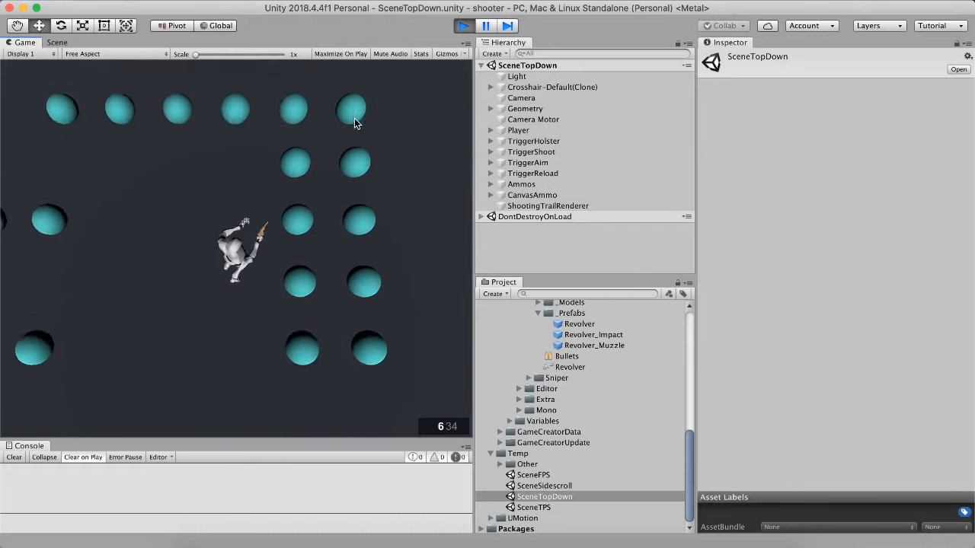
pyautogui.press('super+p')
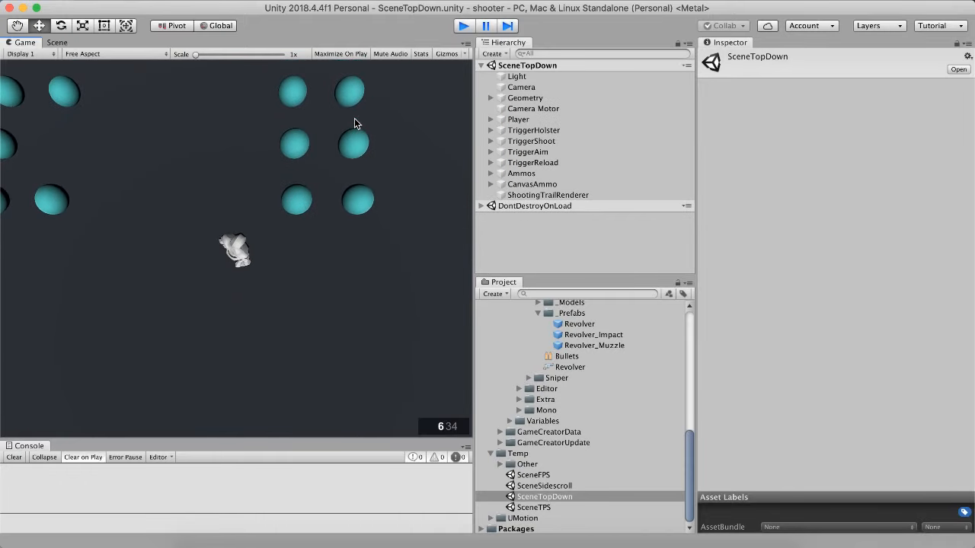
# - Open SceneSidescroll and start a playtest, running the character back and forth past the spheres
pyautogui.doubleClick(537, 485)
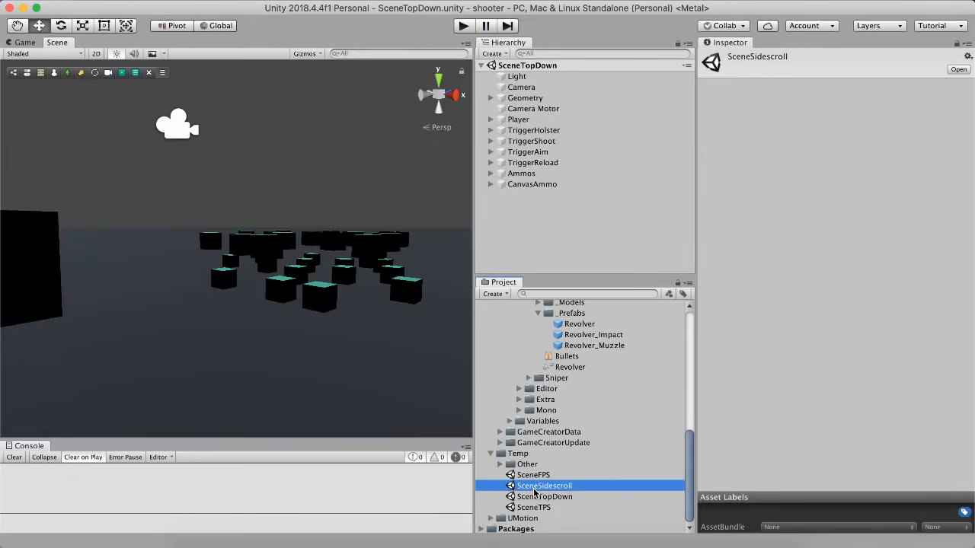
pyautogui.click(462, 27)
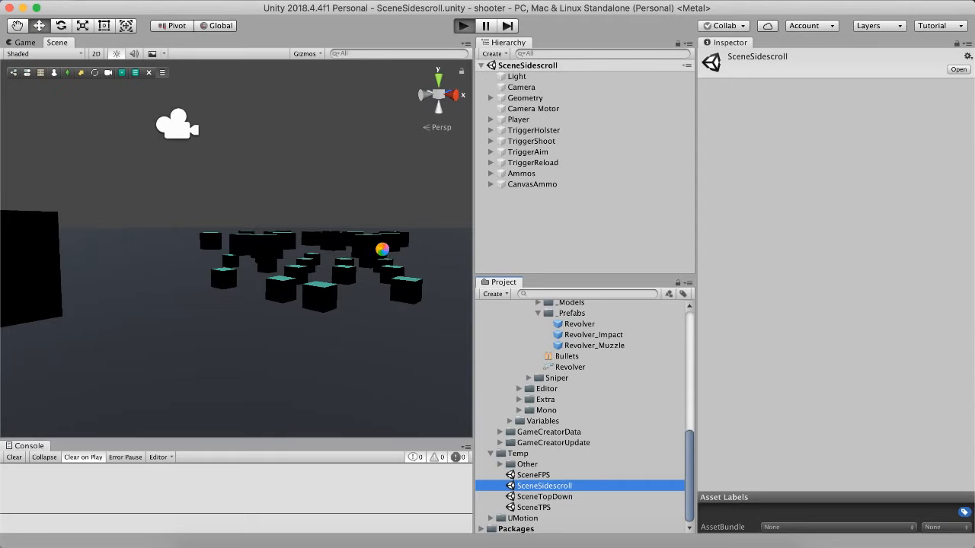
pyautogui.press('a')
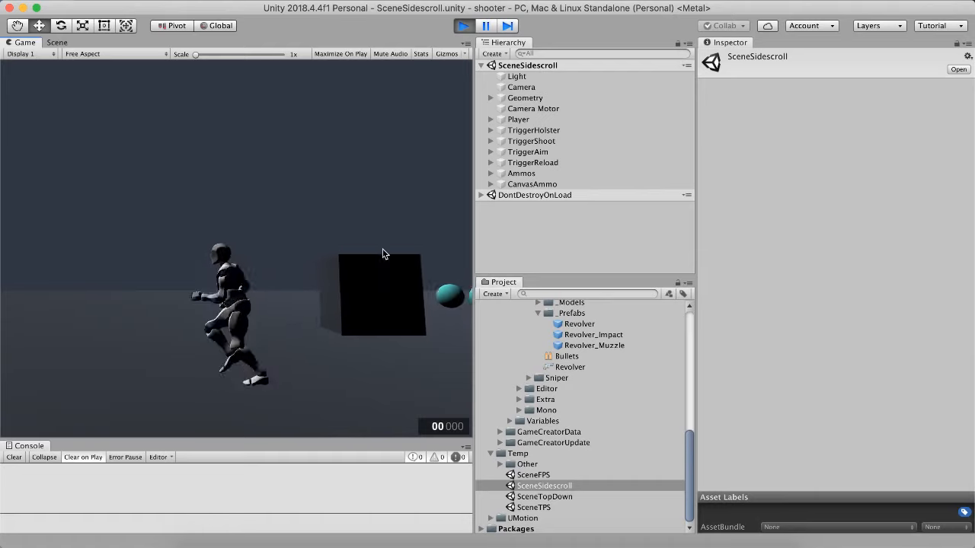
pyautogui.press('d')
pyautogui.press('a')
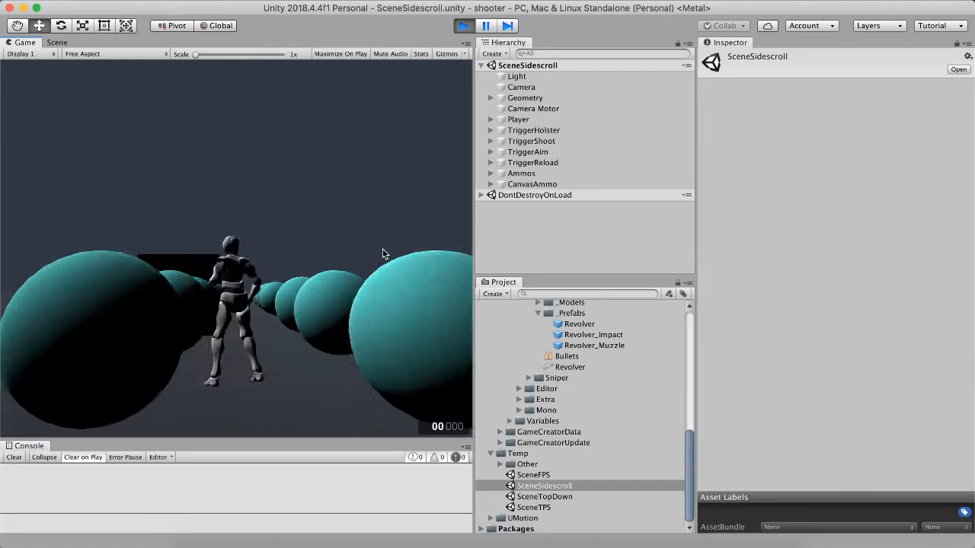
# - Aim the revolver in the side-scrolling view, and make the character jump and move both ways
pyautogui.moveTo(383, 249)
pyautogui.mouseDown(button='right')
pyautogui.moveTo(195, 185)
pyautogui.moveTo(128, 303)
pyautogui.moveTo(119, 253)
pyautogui.moveTo(375, 312)
pyautogui.moveTo(359, 353)
pyautogui.moveTo(285, 376)
pyautogui.moveTo(343, 252)
pyautogui.moveTo(370, 269)
pyautogui.mouseUp(button='right')
pyautogui.press('space')
pyautogui.press('a')
pyautogui.press('d')
# - Fire six revolver shots in the side-scrolling scene, and reload the weapon before ending the playtest
pyautogui.click(368, 269)
pyautogui.click(369, 269)
pyautogui.click(369, 268)
pyautogui.click(369, 268)
pyautogui.click(369, 269)
pyautogui.click(369, 269)
pyautogui.press('d')
pyautogui.press('r')
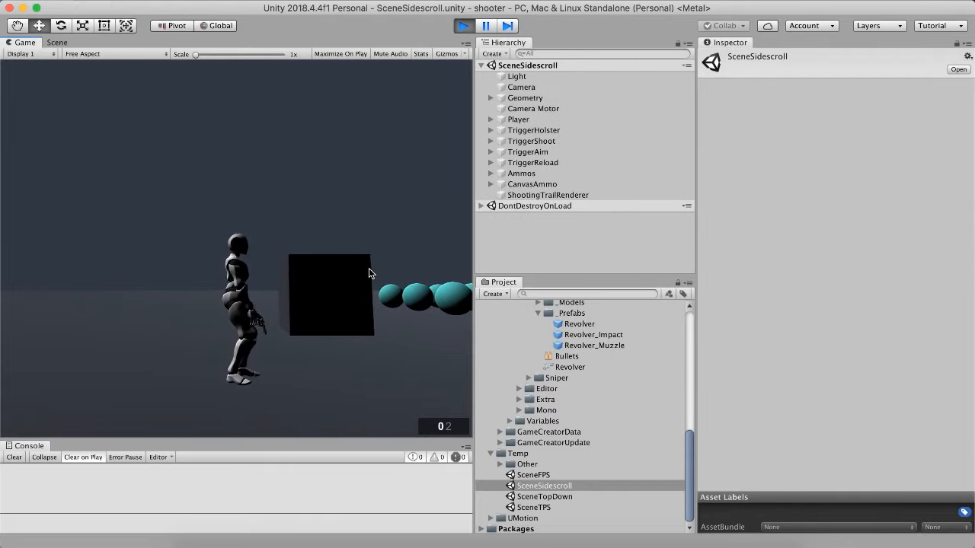
pyautogui.press('super+p')
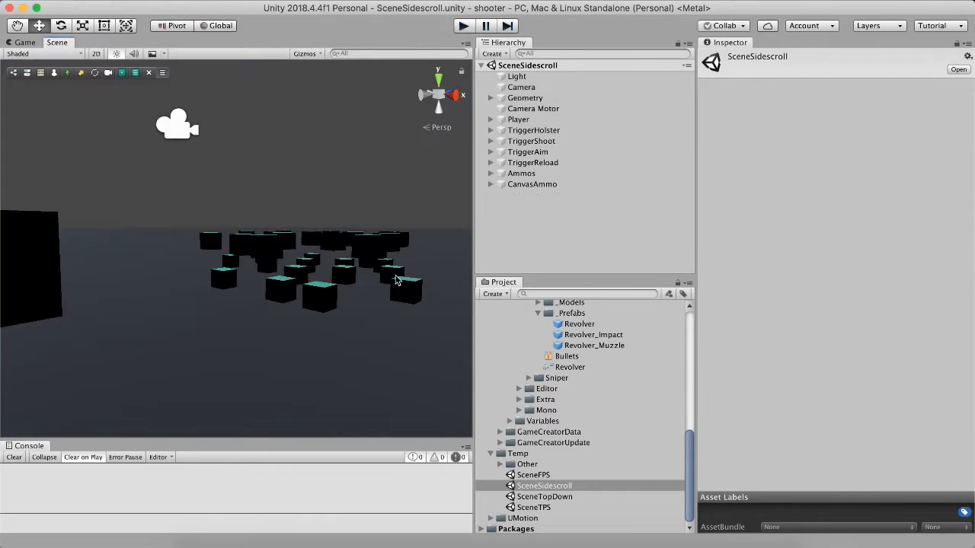
# - Open SceneFPS and start a playtest, moving the first-person character backward and forward in front of the spheres
pyautogui.click(534, 475)
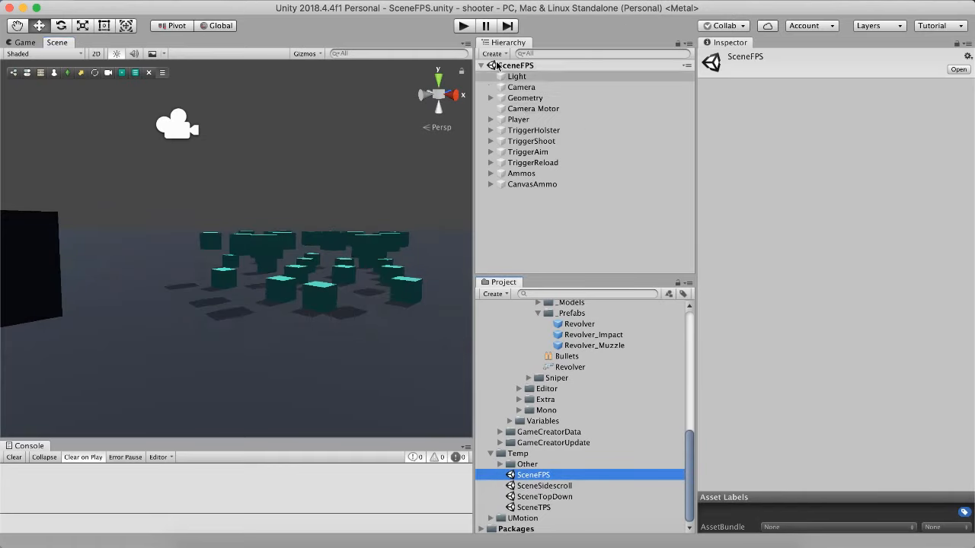
pyautogui.click(463, 27)
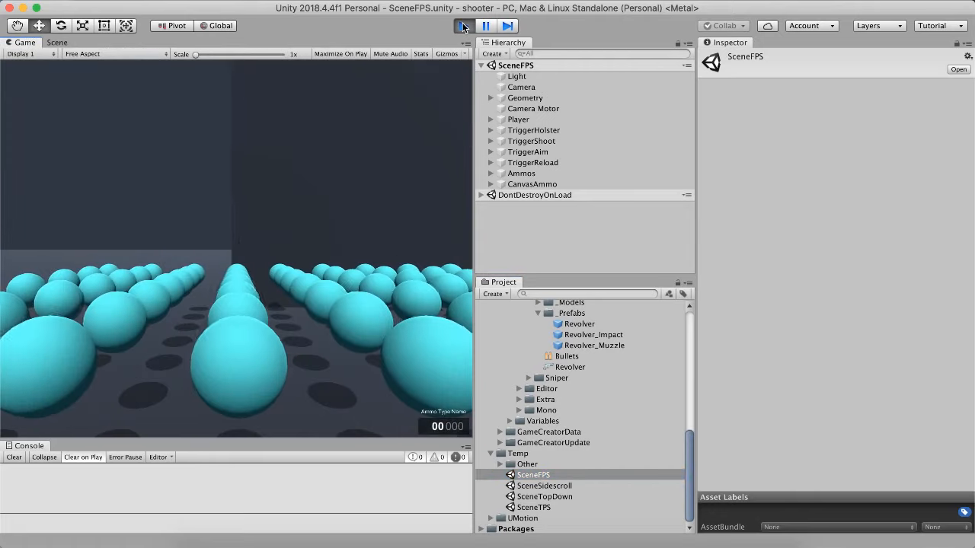
pyautogui.press('s')
pyautogui.press('w')
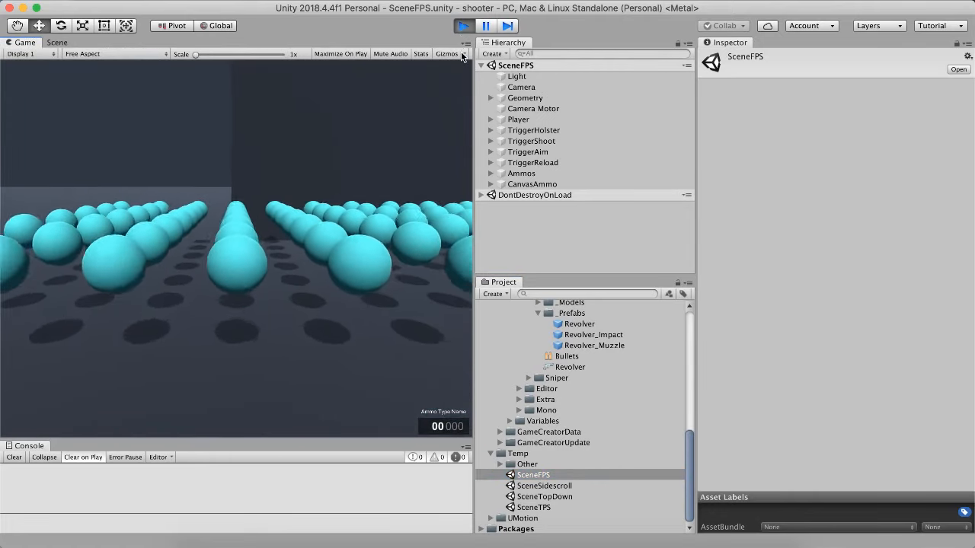
pyautogui.press('s')
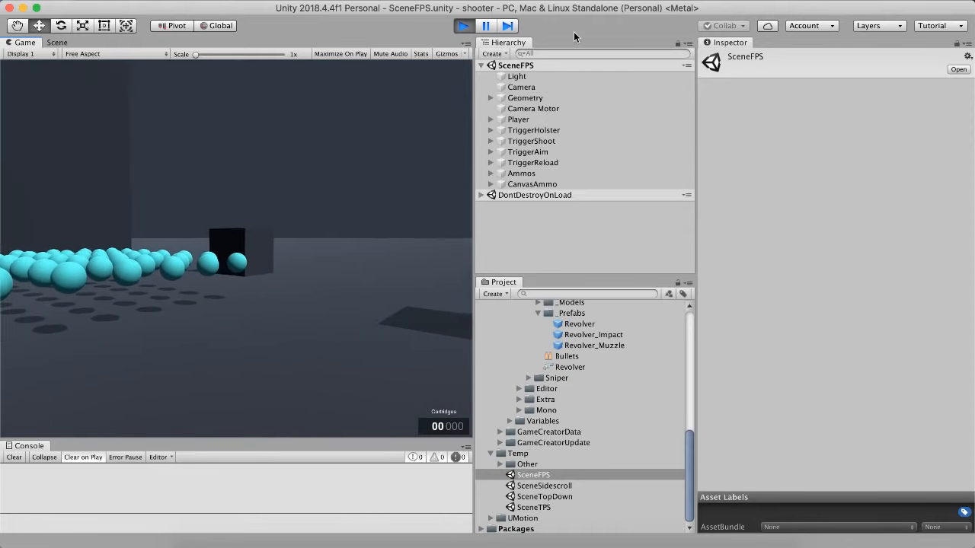
# - Aim through the sniper scope at the distant green cubes and test the rifle's shots
pyautogui.rightClick(573, 31)
pyautogui.press('a')
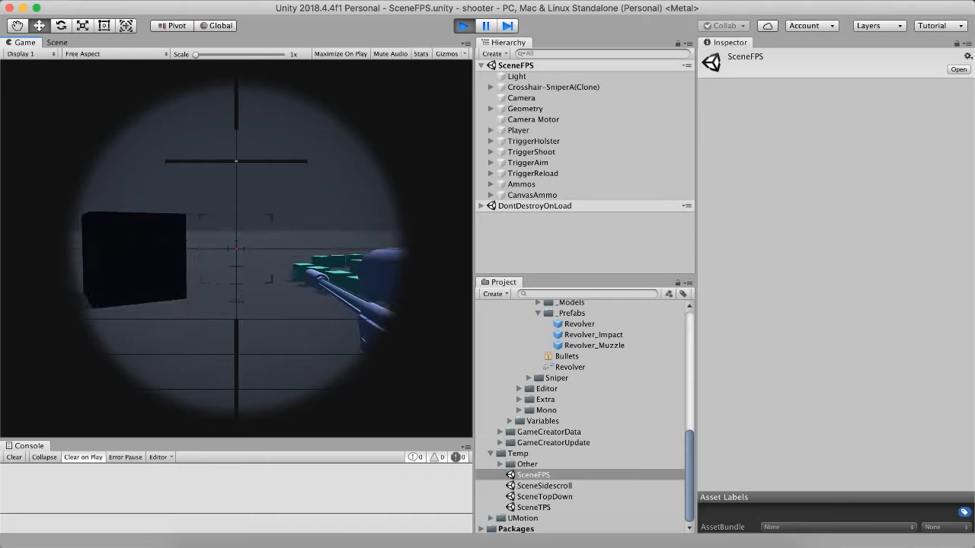
pyautogui.click(236, 248)
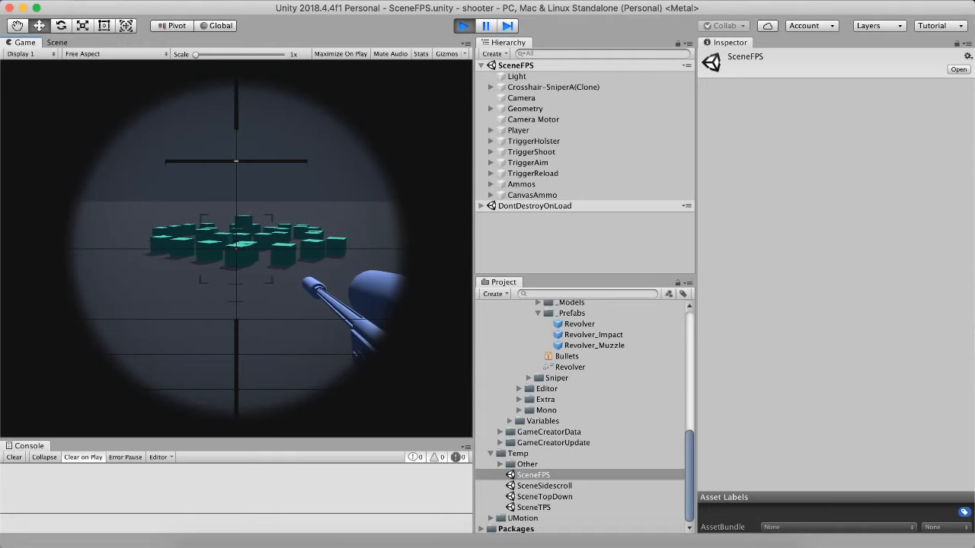
pyautogui.click(236, 248)
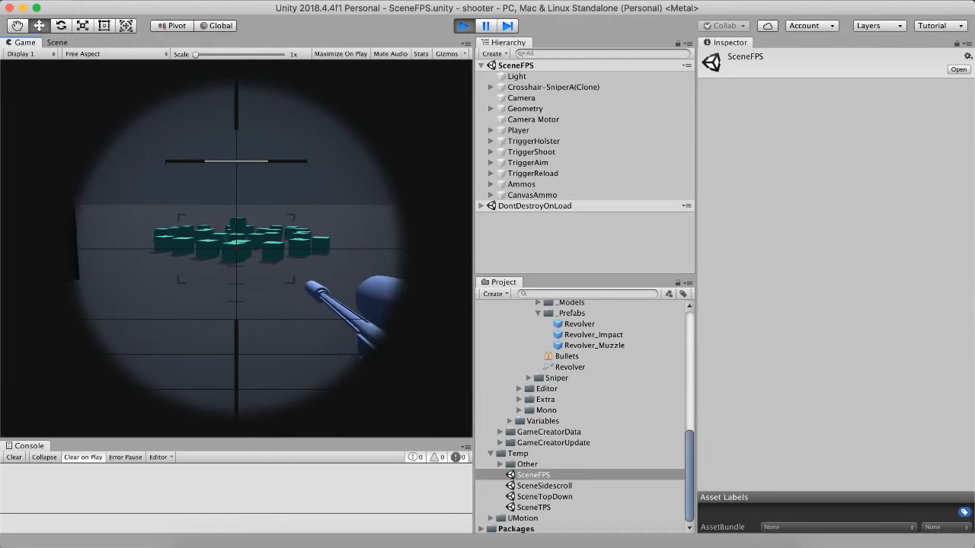
pyautogui.click(236, 248)
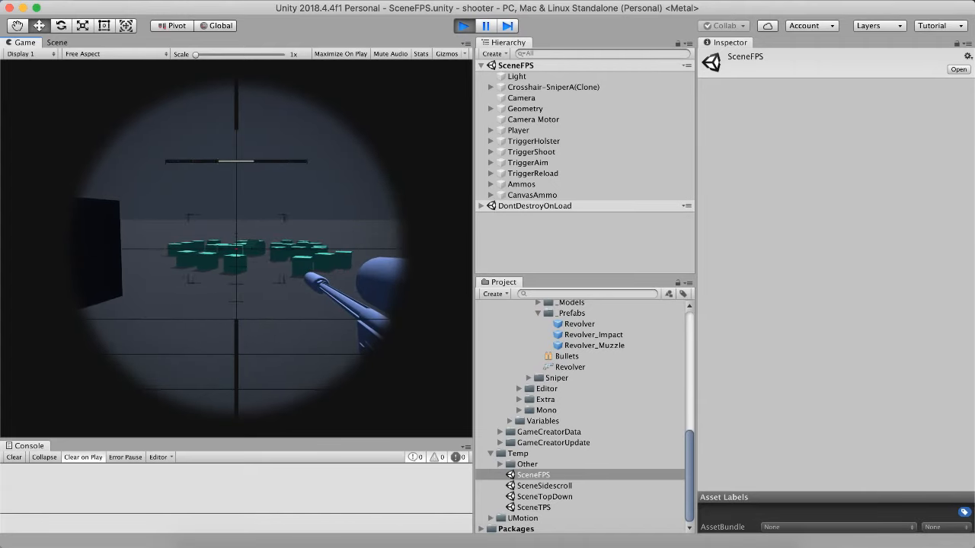
pyautogui.click(236, 248)
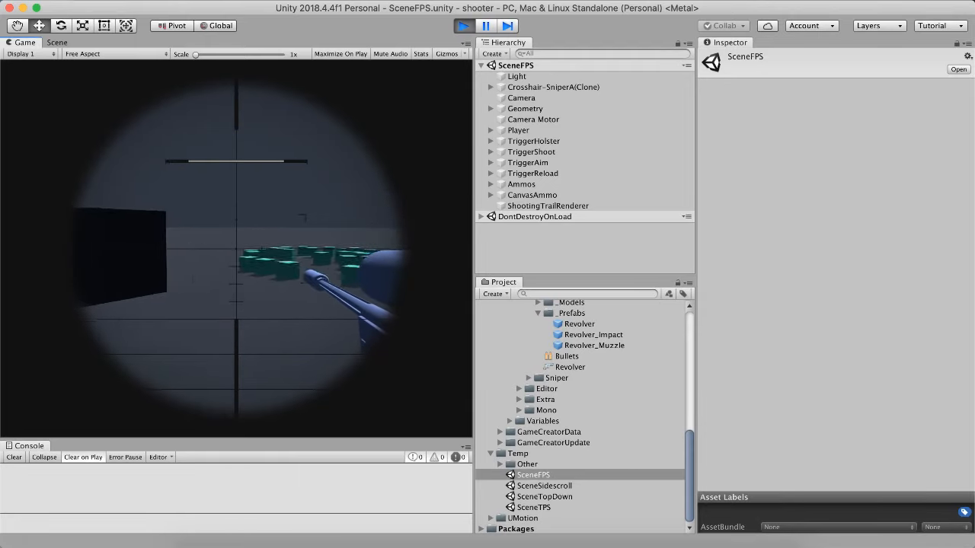
pyautogui.click(236, 248)
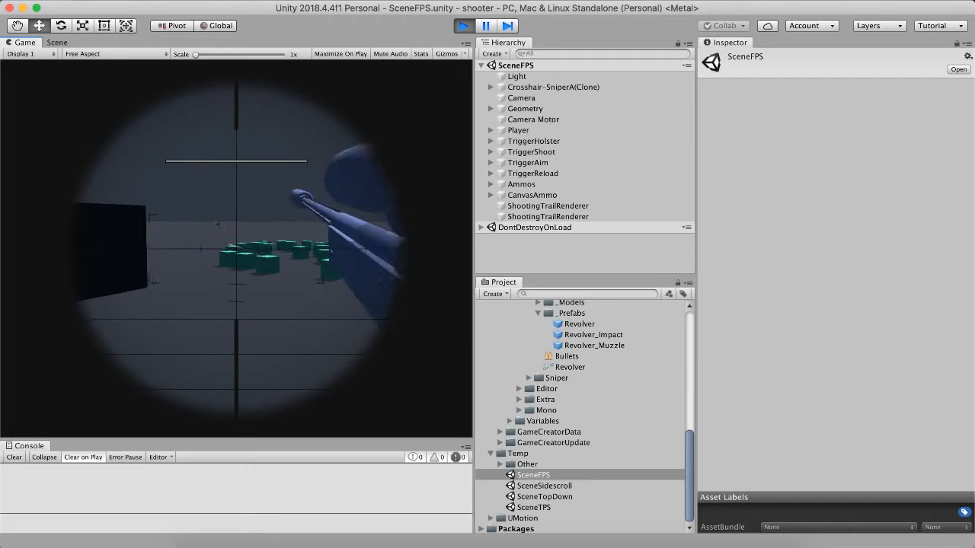
# - Reload the sniper rifle outside the scope view, and end the first-person playtest
pyautogui.press('Escape')
pyautogui.press('r')
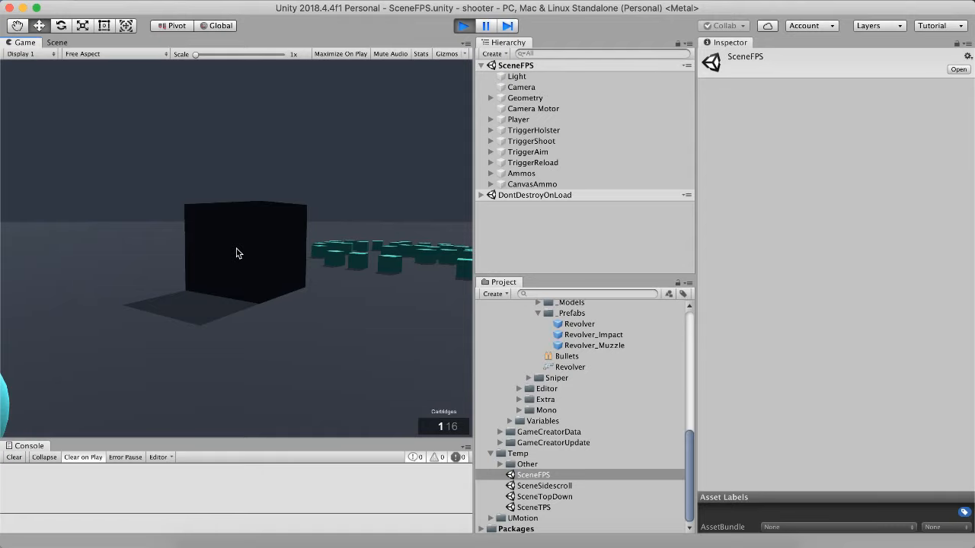
pyautogui.click(463, 25)
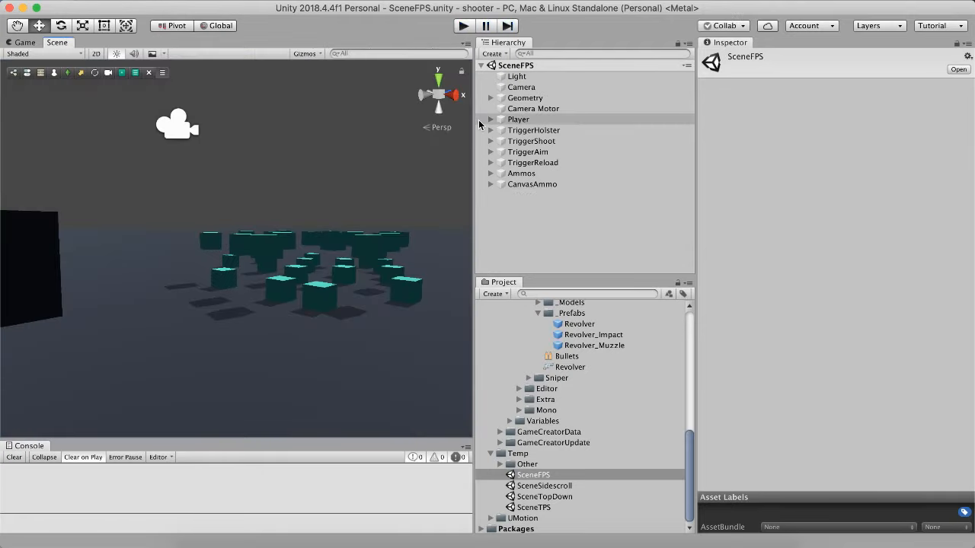
# - Show the Revolver weapon asset's settings and view the Attachment options of its 3D Model, keeping Right Hand
pyautogui.click(564, 368)
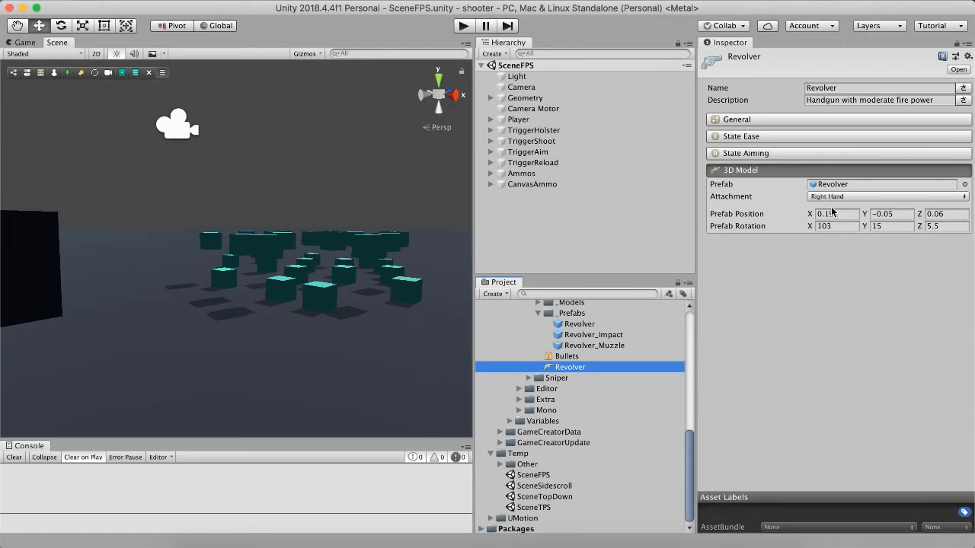
pyautogui.click(835, 198)
pyautogui.click(830, 198)
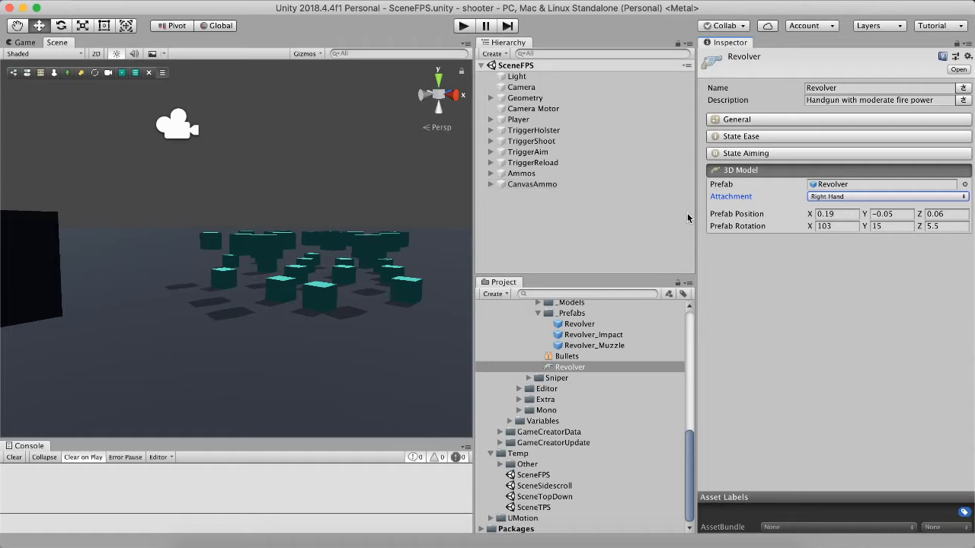
pyautogui.click(747, 265)
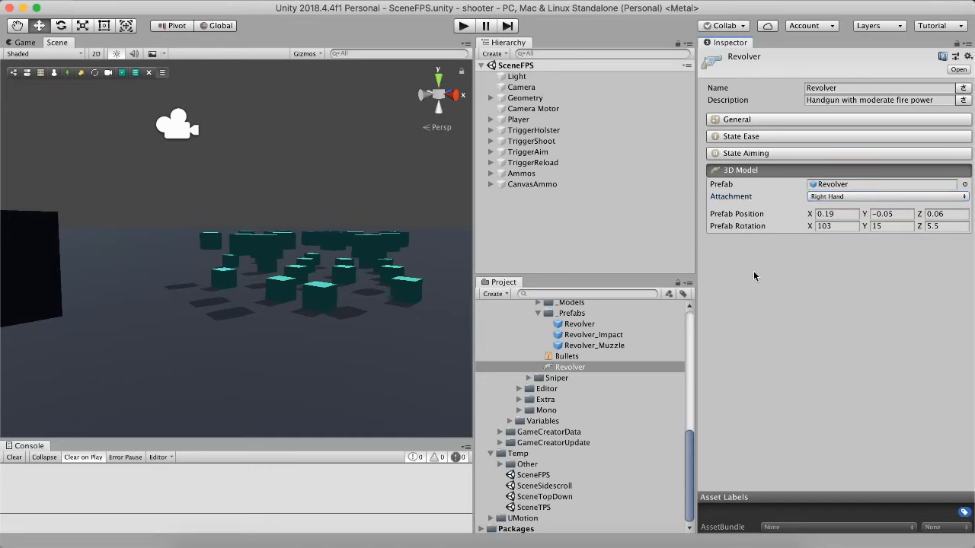
# - Open SceneTPS, and open the prefab assigned in the Revolver weapon's 3D Model settings for editing
pyautogui.doubleClick(545, 508)
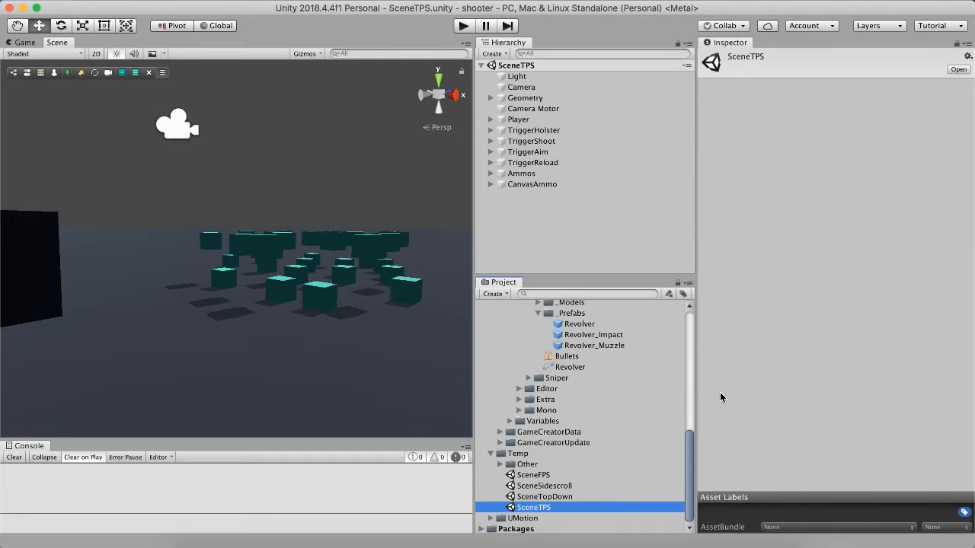
pyautogui.click(531, 222)
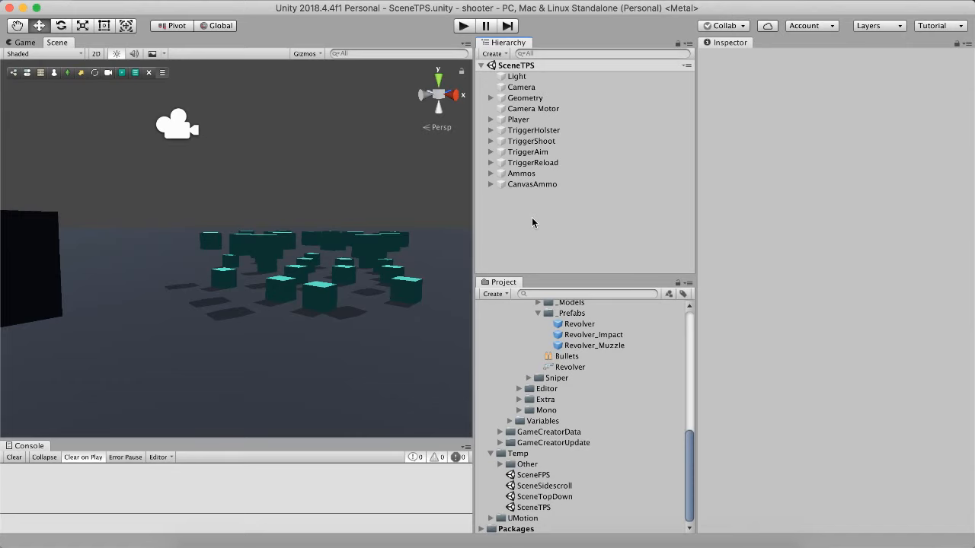
pyautogui.click(533, 130)
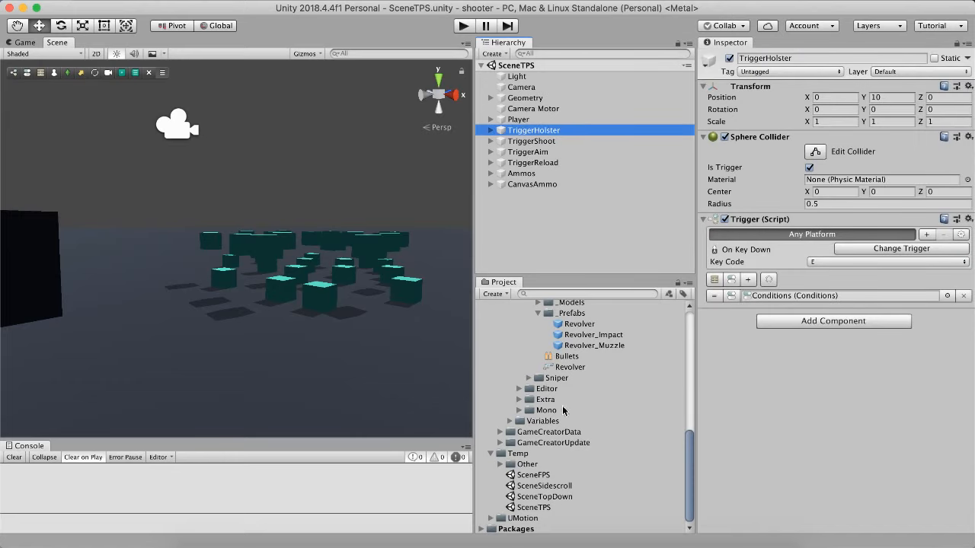
pyautogui.click(569, 368)
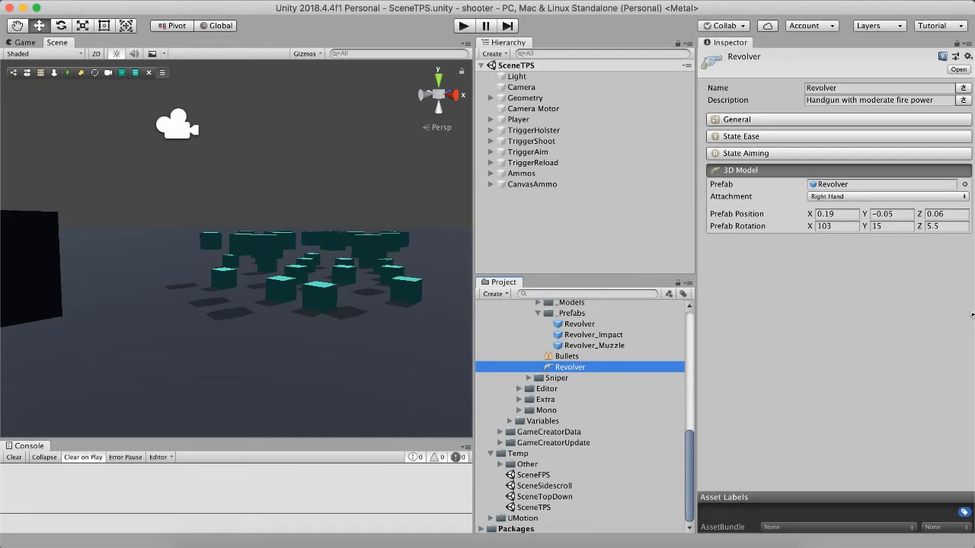
pyautogui.click(826, 185)
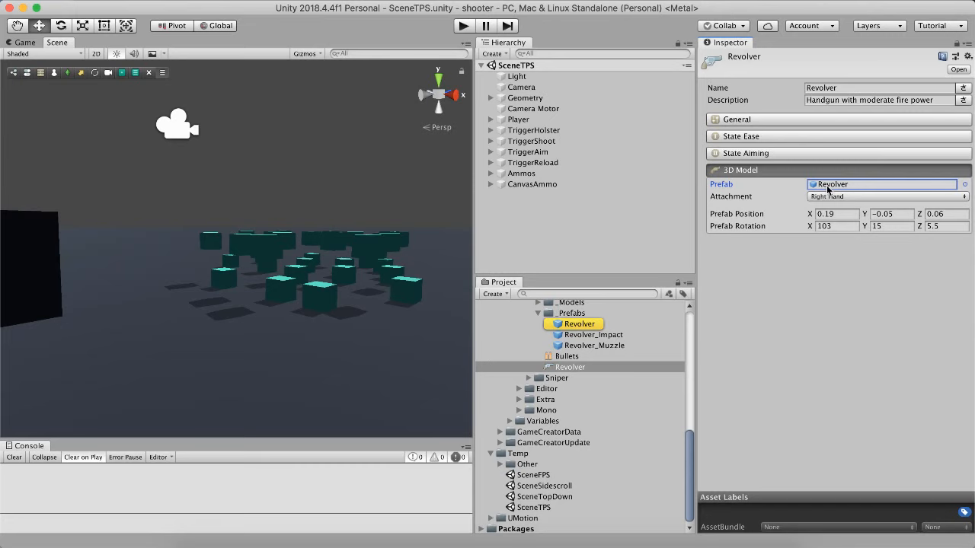
pyautogui.doubleClick(827, 185)
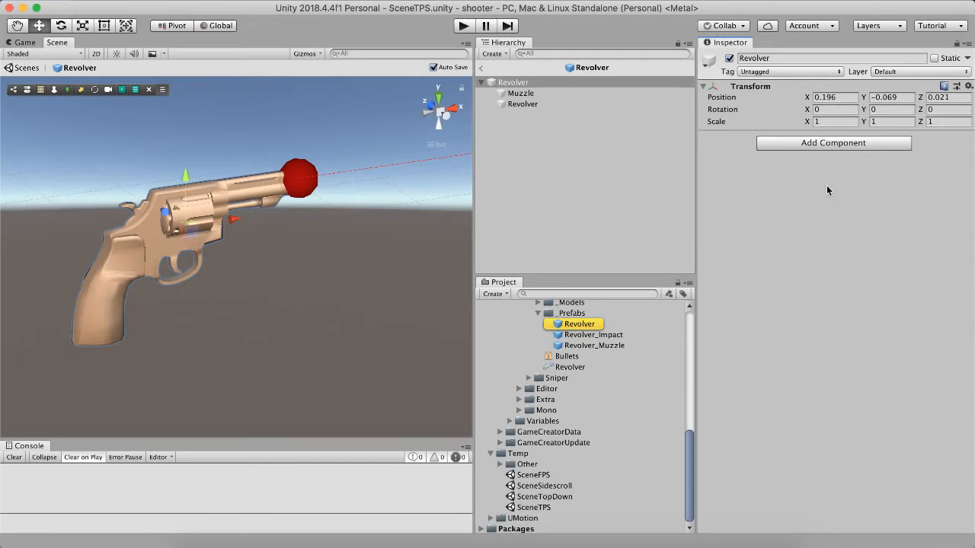
# - Select the Revolver prefab's Muzzle object and examine its placement at the barrel tip from several angles
pyautogui.click(523, 93)
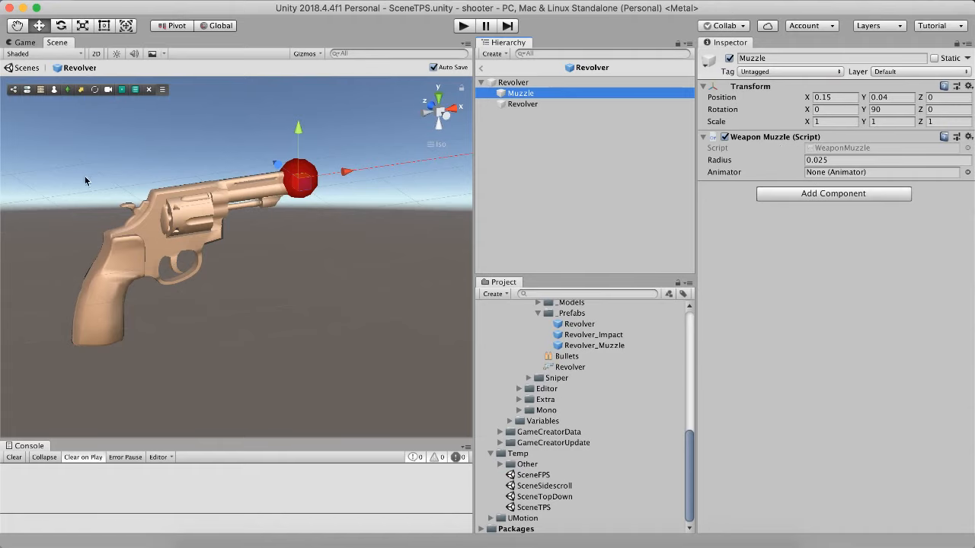
pyautogui.keyDown('alt'); pyautogui.moveTo(232, 174); pyautogui.dragTo(495, 186); pyautogui.keyUp('alt')
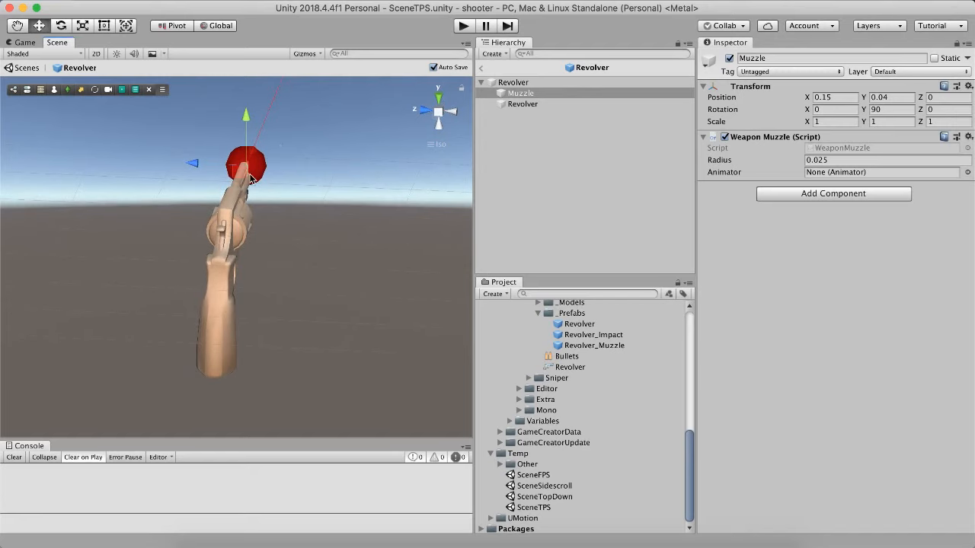
pyautogui.keyDown('alt'); pyautogui.moveTo(339, 195); pyautogui.dragTo(204, 194); pyautogui.keyUp('alt')
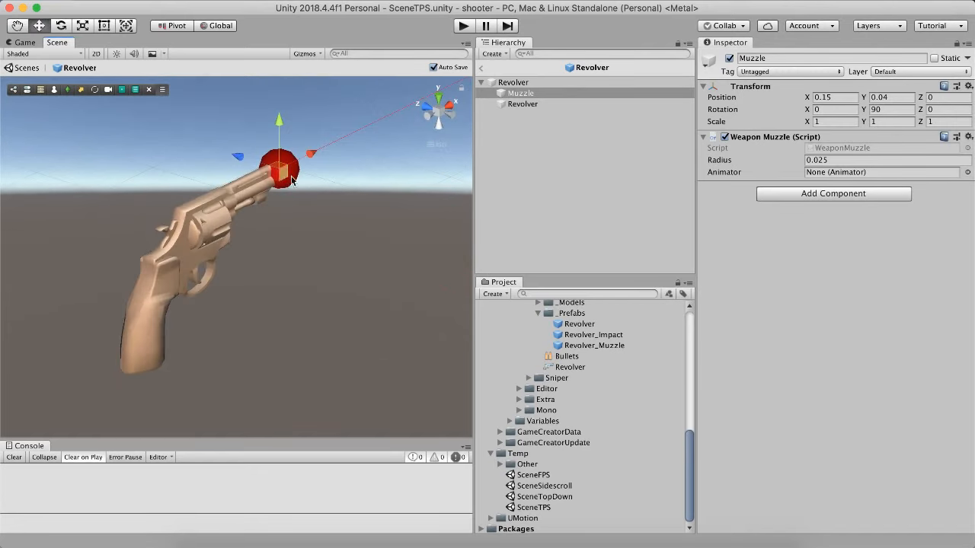
pyautogui.keyDown('alt'); pyautogui.moveTo(291, 178); pyautogui.dragTo(261, 169); pyautogui.keyUp('alt')
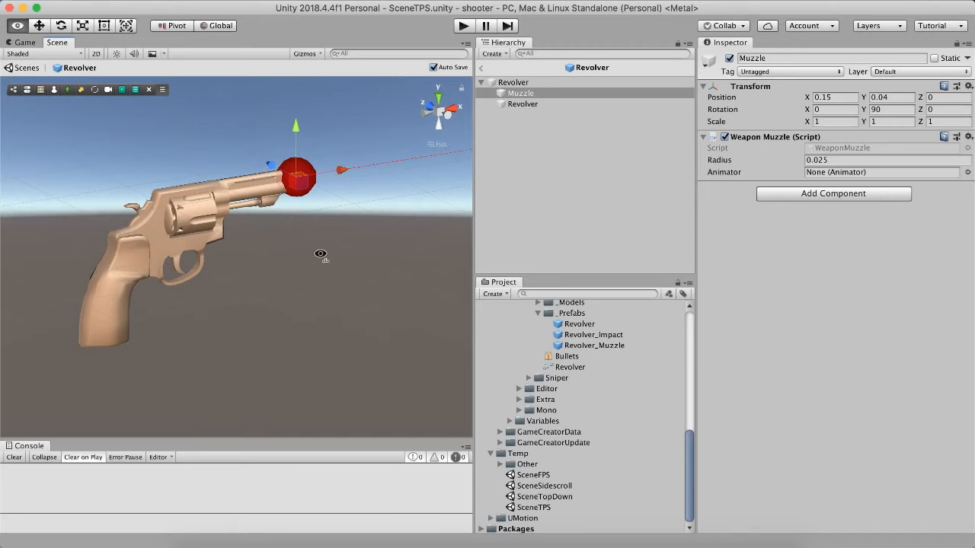
pyautogui.keyDown('alt'); pyautogui.moveTo(321, 255); pyautogui.dragTo(194, 167); pyautogui.keyUp('alt')
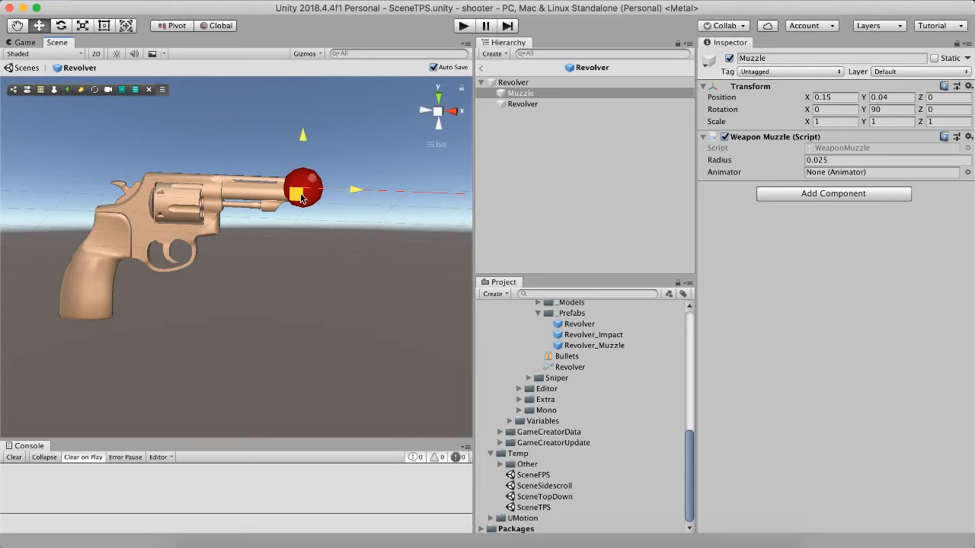
# - Try moving the Muzzle off the barrel and undo it, and rotate the Muzzle around its Y axis to about 180.6 degrees
pyautogui.moveTo(297, 194); pyautogui.dragTo(391, 173)
pyautogui.press('super+z')
pyautogui.press('e')
pyautogui.moveTo(334, 204); pyautogui.dragTo(714, 333)
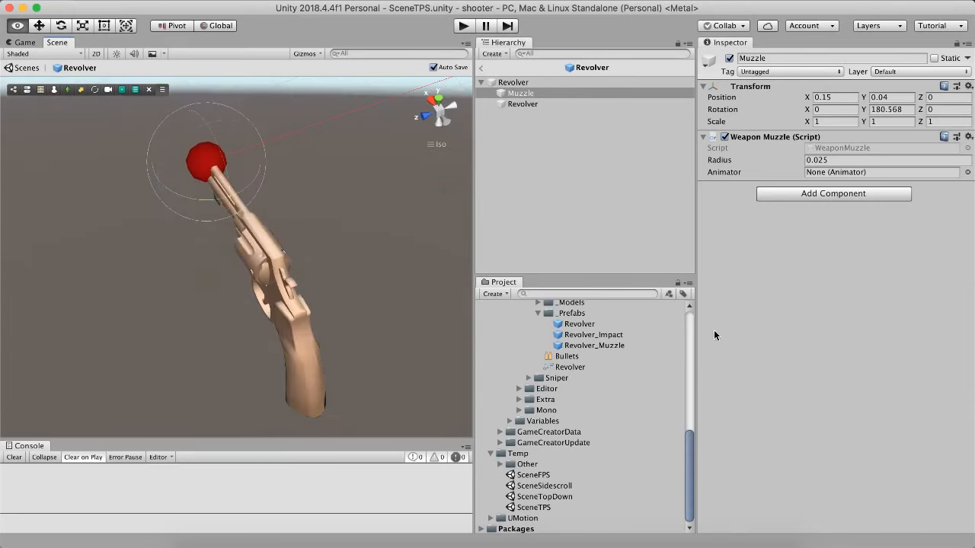
# - Return to SceneTPS and playtest the rotated muzzle by reloading, aiming and firing the revolver, and stop the playtest
pyautogui.click(483, 68)
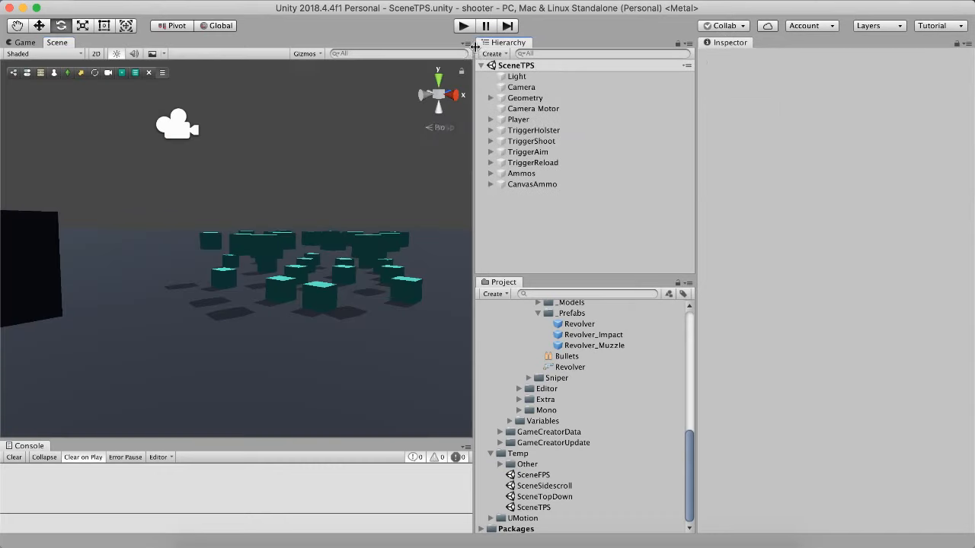
pyautogui.press('super+p')
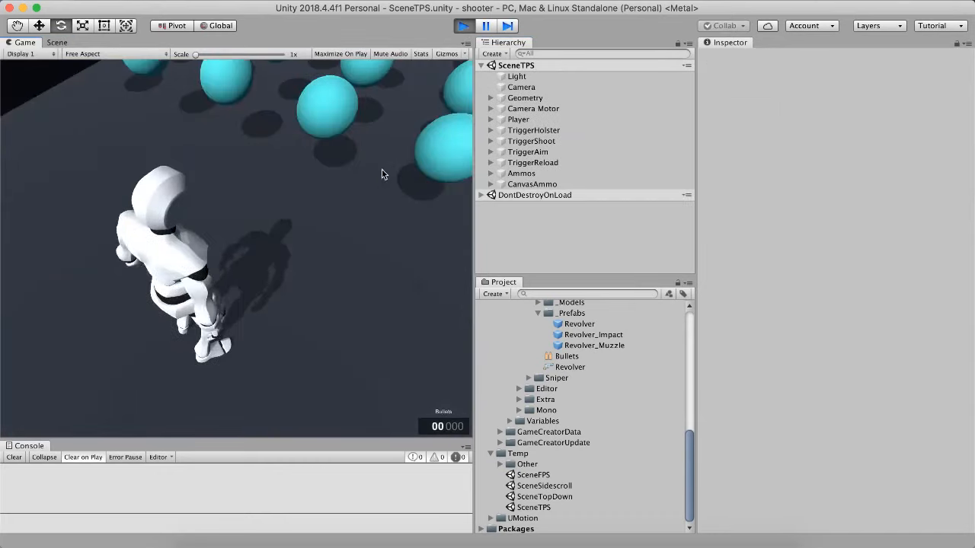
pyautogui.press('w')
pyautogui.rightClick(394, 155)
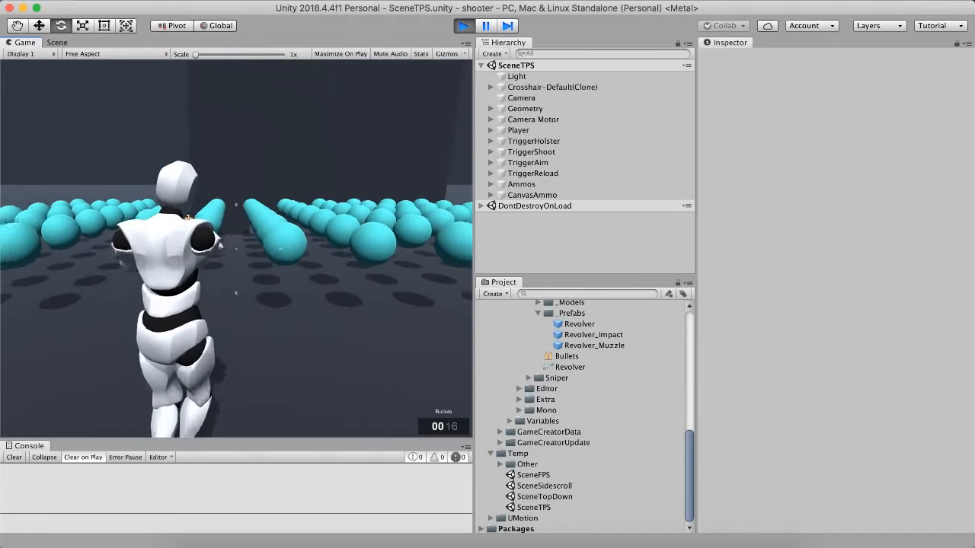
pyautogui.press('r')
pyautogui.click(236, 249)
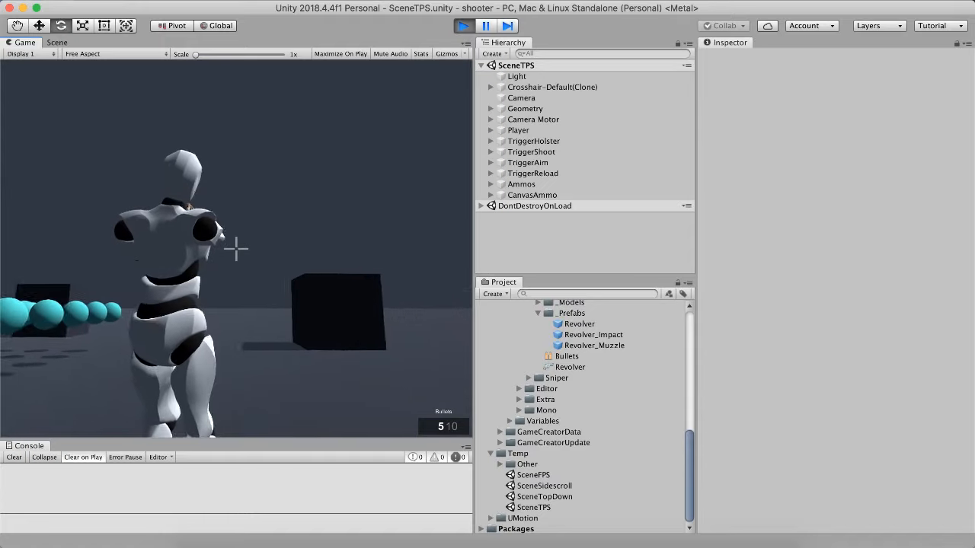
pyautogui.click(236, 248)
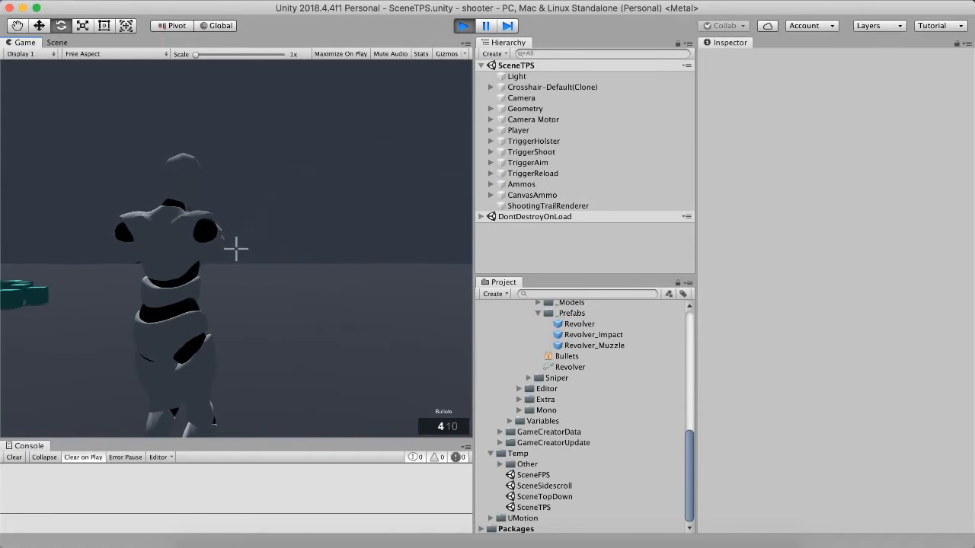
pyautogui.press('super+p')
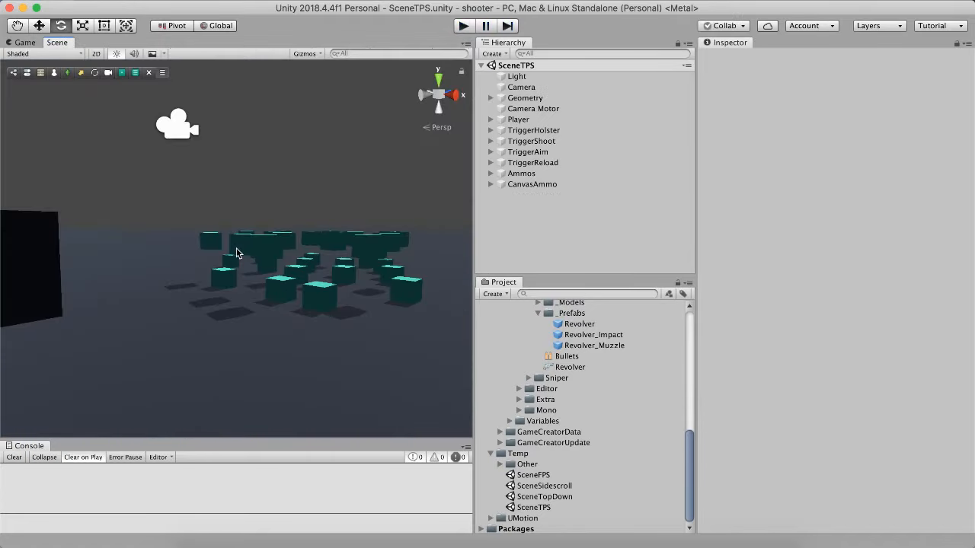
# - Reopen the Revolver prefab and set the Muzzle's Y rotation to 90, checking its direction line along the barrel
pyautogui.doubleClick(542, 326)
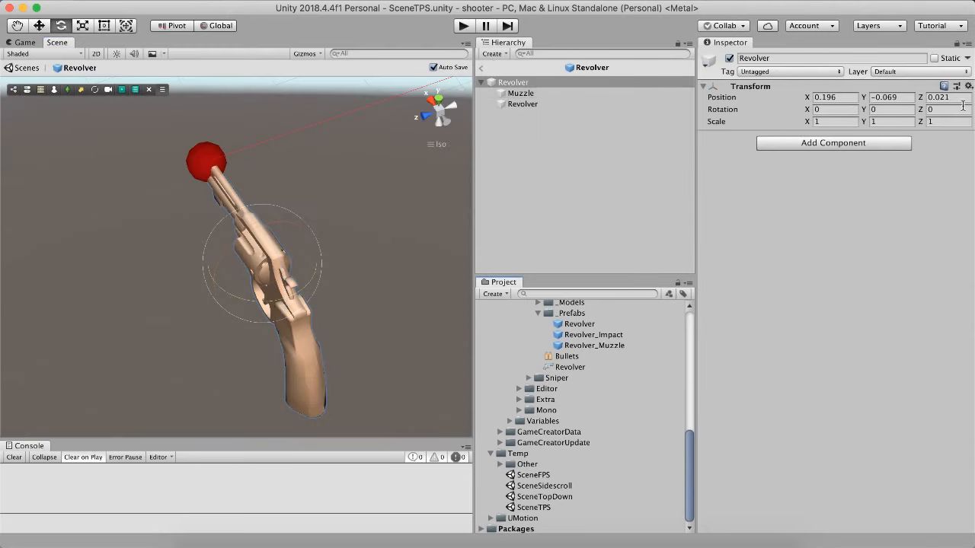
pyautogui.click(521, 92)
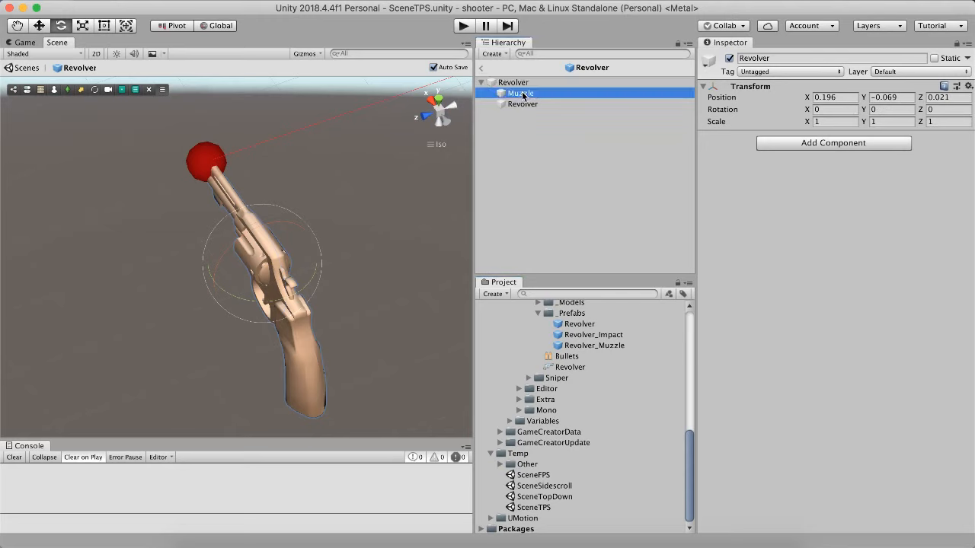
pyautogui.click(905, 109)
pyautogui.write('0')
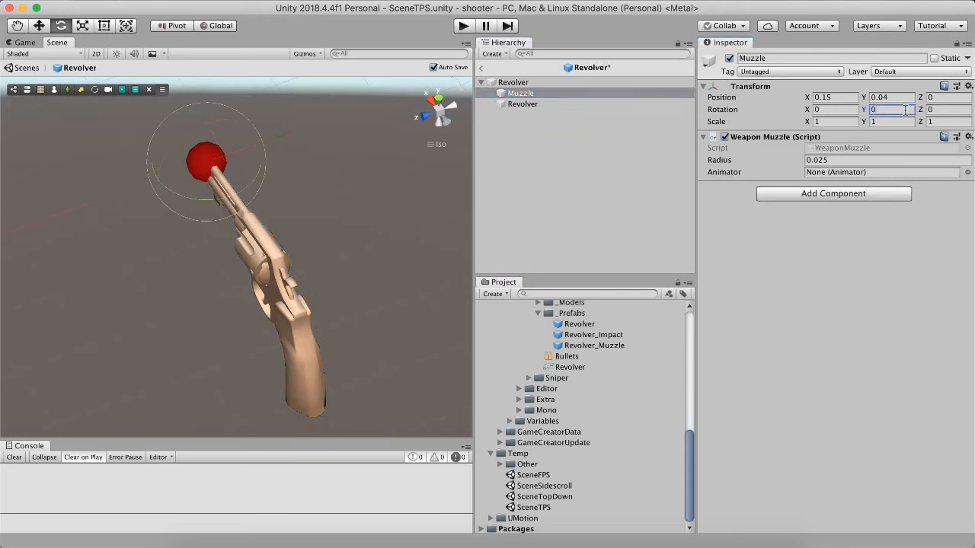
pyautogui.write('90')
pyautogui.moveTo(343, 209)
pyautogui.keyDown('alt'); pyautogui.mouseDown()
pyautogui.moveTo(122, 148)
pyautogui.moveTo(73, 107)
pyautogui.mouseUp(); pyautogui.keyUp('alt')
pyautogui.keyDown('alt'); pyautogui.moveTo(365, 235); pyautogui.dragTo(332, 215); pyautogui.keyUp('alt')
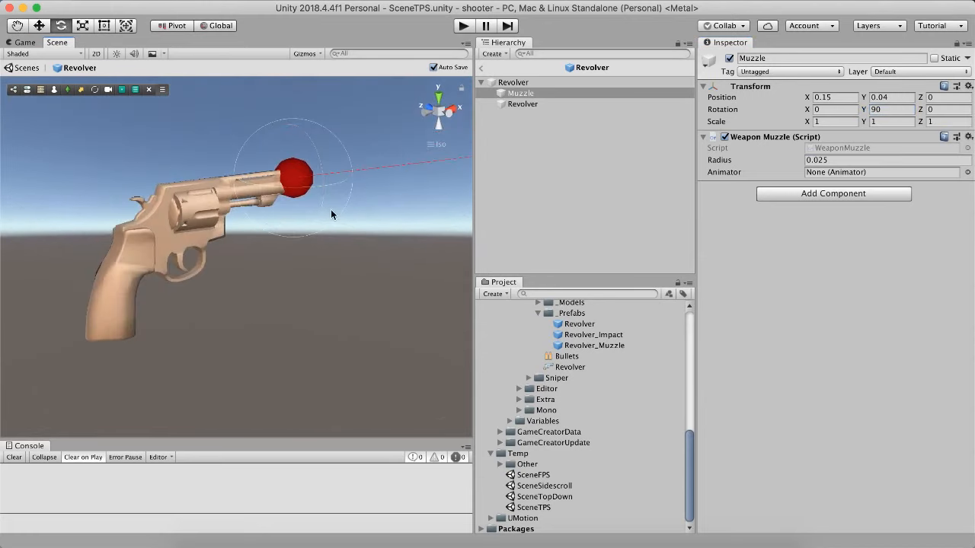
pyautogui.moveTo(331, 210); pyautogui.dragTo(282, 232, button='middle')
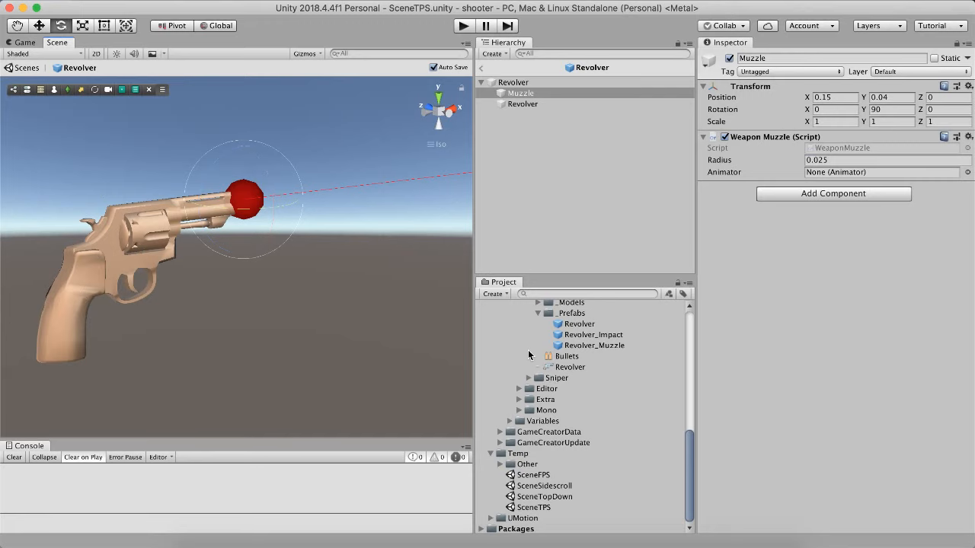
# - Collapse the Revolver asset's subfolders and read the Attribution file in its _Models/Revolver folder
pyautogui.scroll(3, 528, 354)
pyautogui.scroll(5, 539, 389)
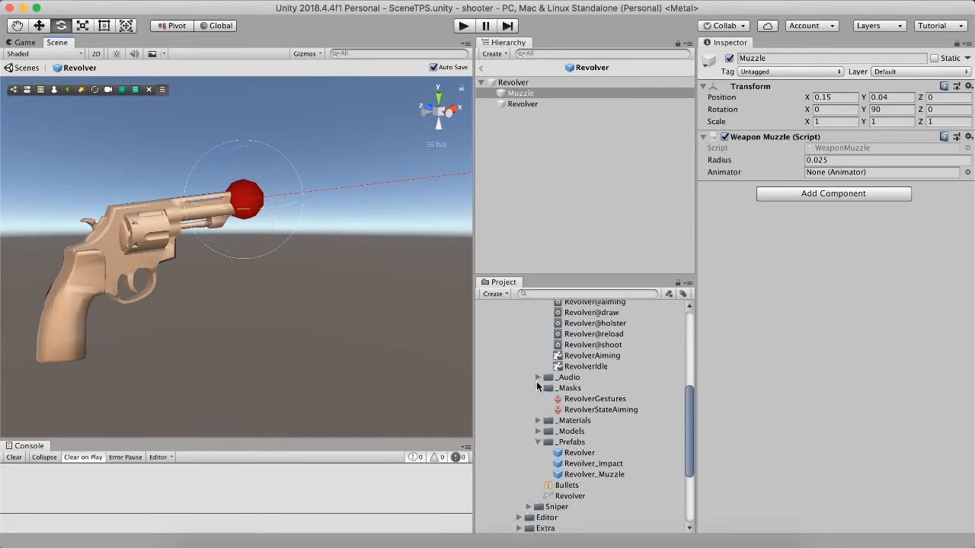
pyautogui.click(539, 493)
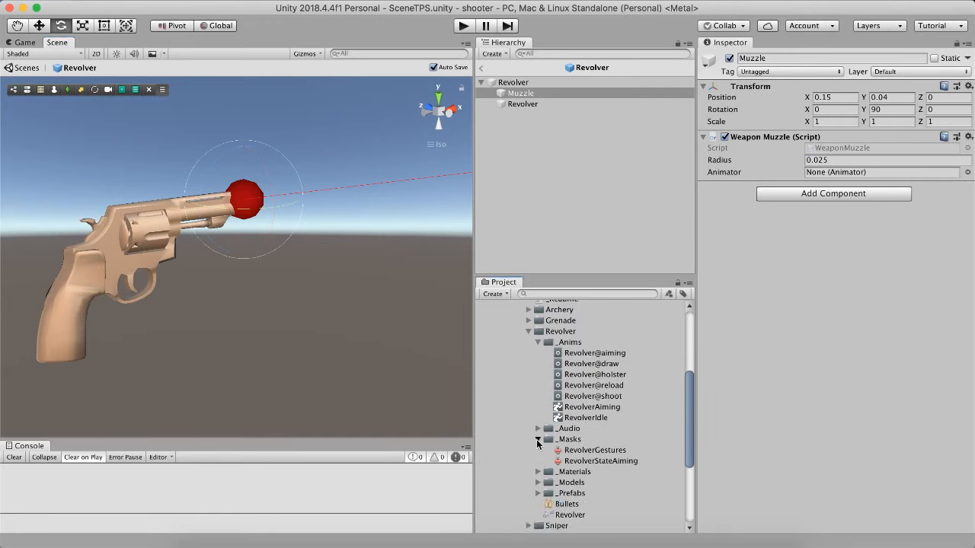
pyautogui.click(537, 439)
pyautogui.click(539, 342)
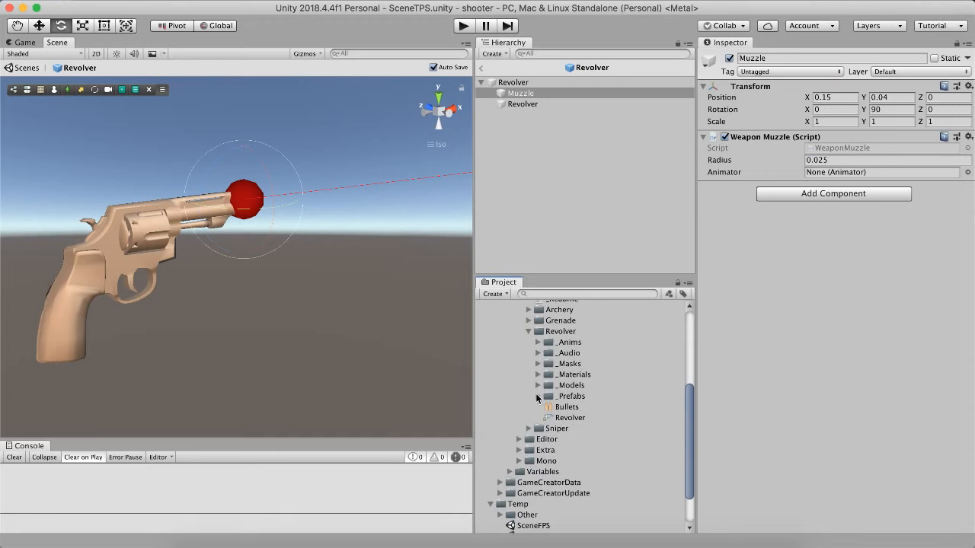
pyautogui.click(537, 385)
pyautogui.click(548, 406)
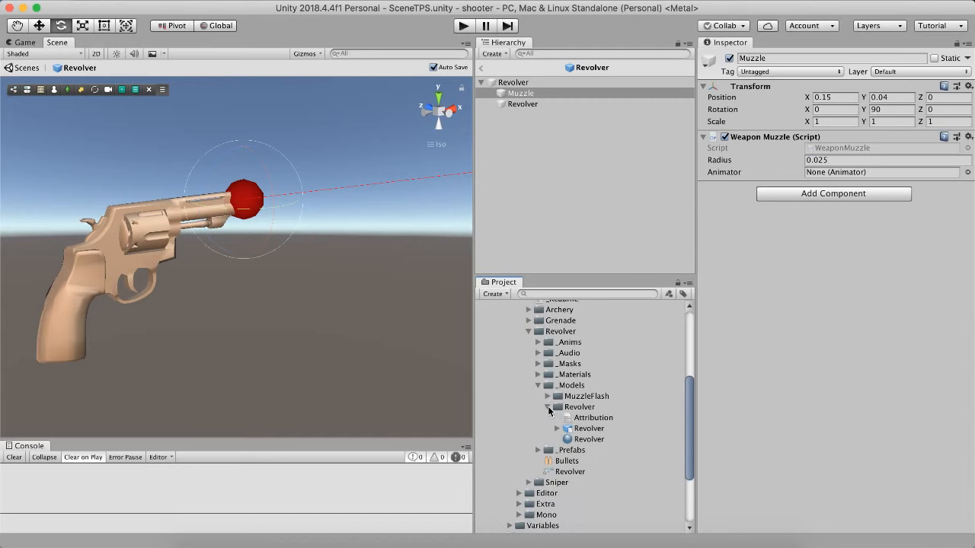
pyautogui.click(570, 417)
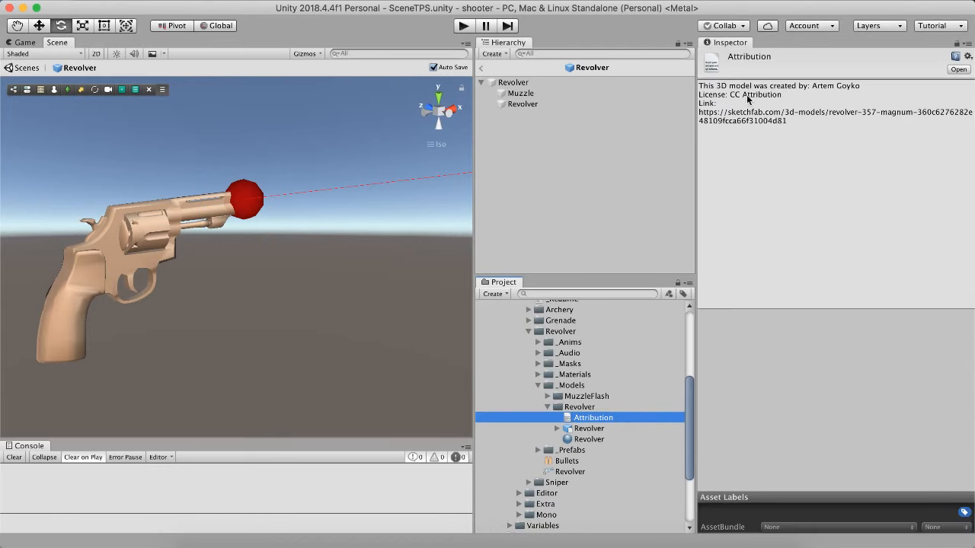
# - Read the Attribution file of the Archery models in their _Model folder
pyautogui.scroll(6, 620, 424)
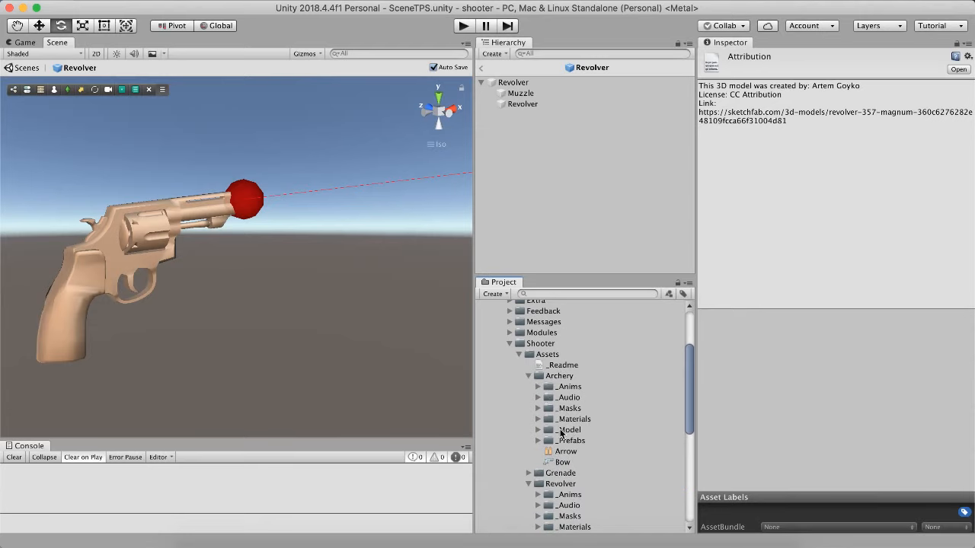
pyautogui.click(540, 431)
pyautogui.click(577, 462)
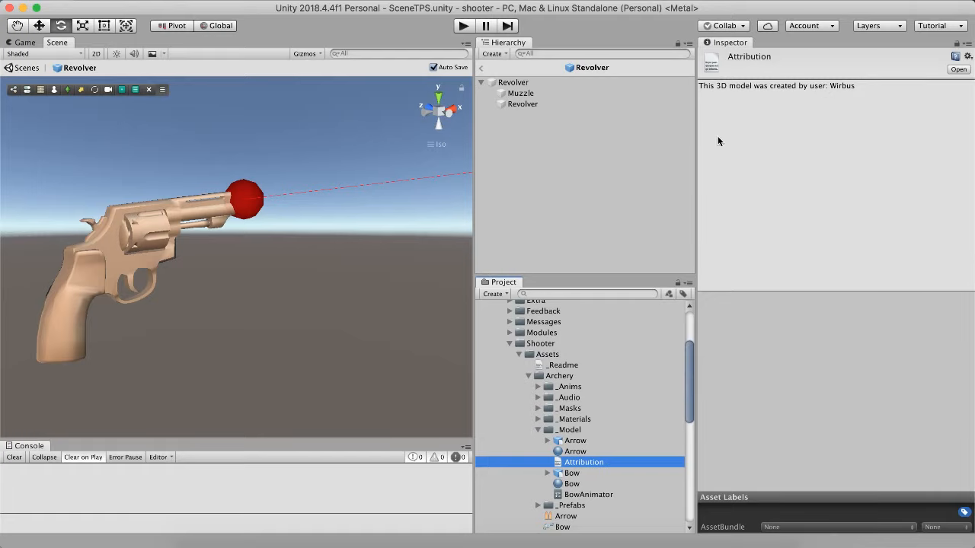
# - Leave the prefab for SceneTPS and show the 3D Model settings of the Revolver weapon asset
pyautogui.click(482, 70)
pyautogui.scroll(-10, 546, 381)
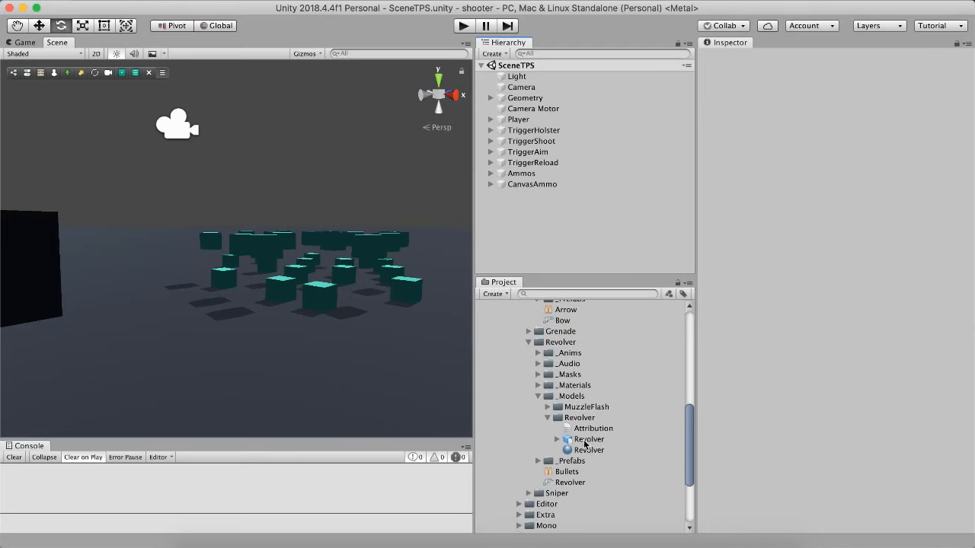
pyautogui.click(576, 483)
pyautogui.click(764, 176)
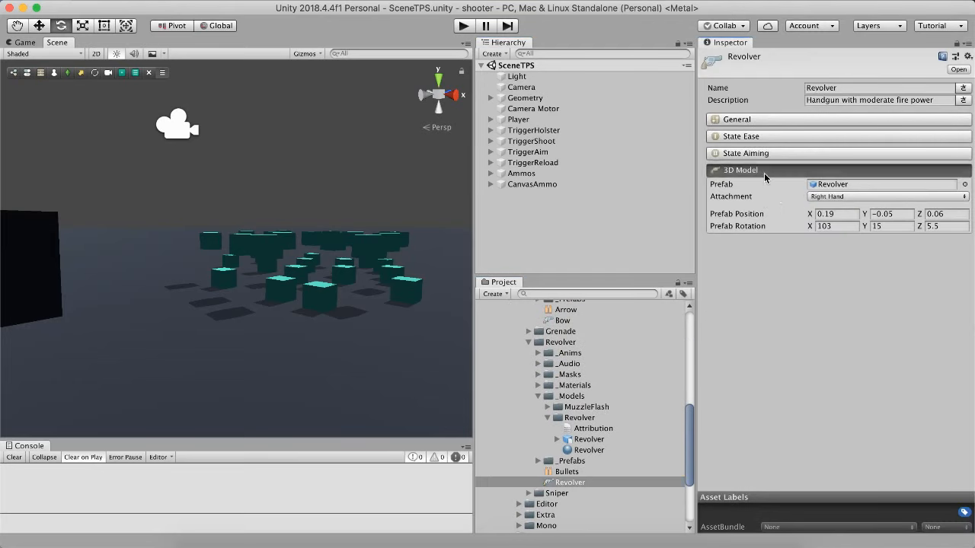
# - Show the Revolver's Bullets ammo asset and its General settings, starting with Fire Rate
pyautogui.click(577, 472)
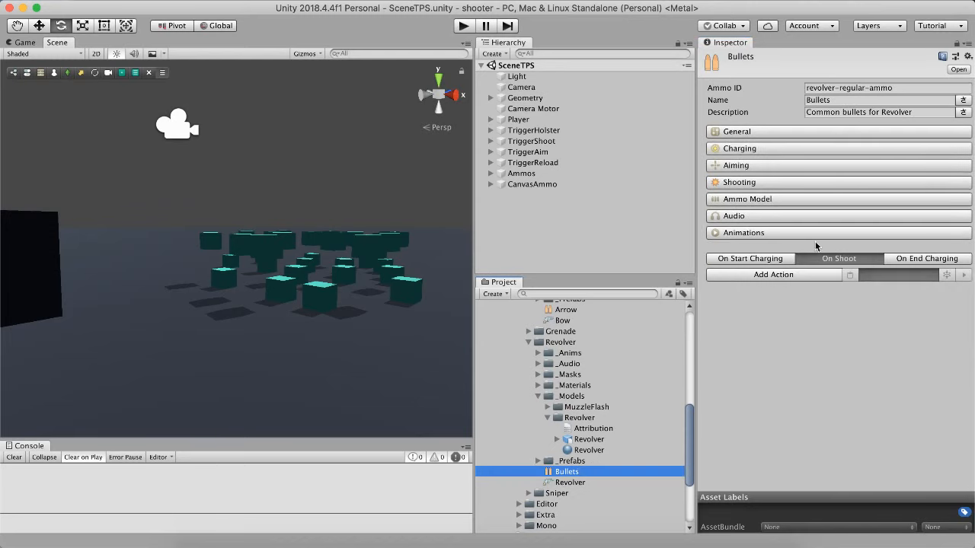
pyautogui.click(761, 136)
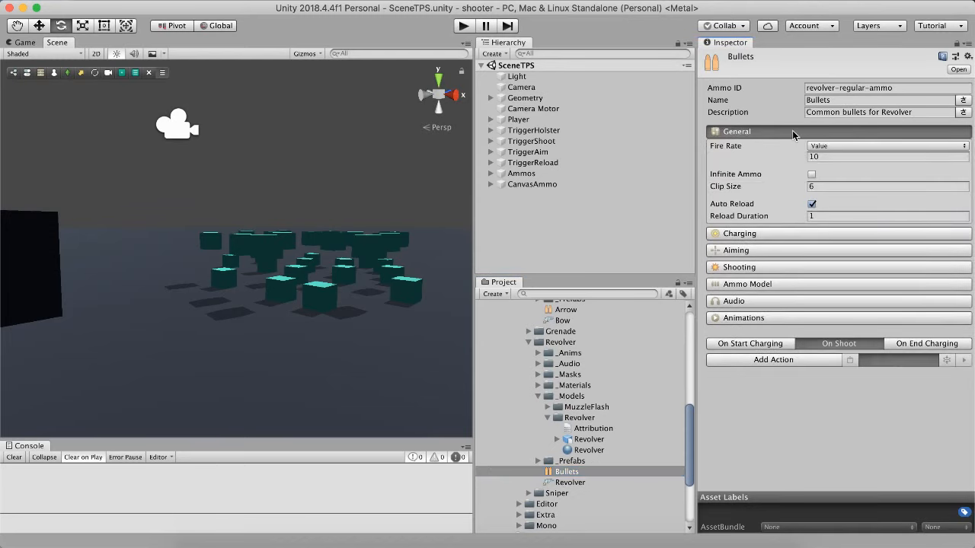
pyautogui.click(754, 134)
pyautogui.click(735, 135)
pyautogui.click(749, 150)
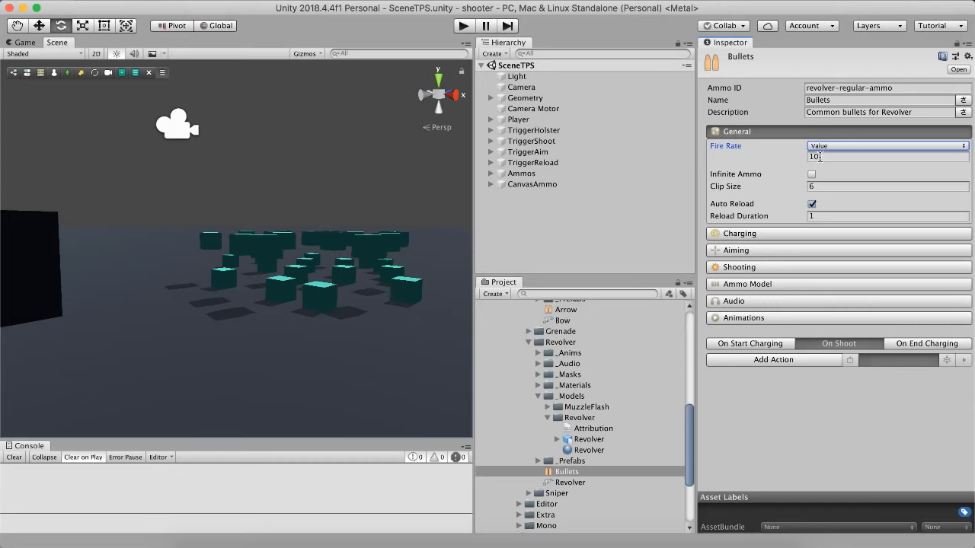
# - Try a Fire Rate of 1 for the Bullets ammo and set it back to 10
pyautogui.click(819, 157)
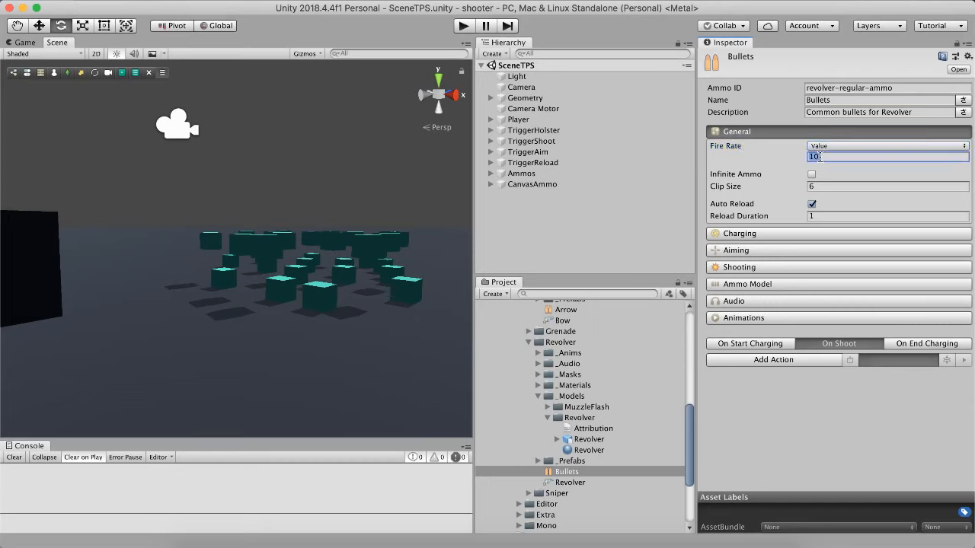
pyautogui.write('1')
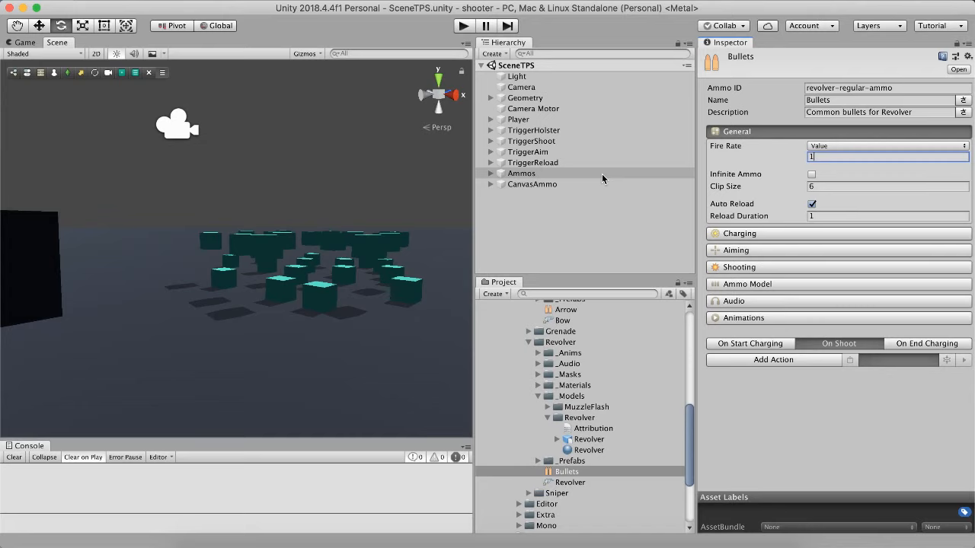
pyautogui.write('0')
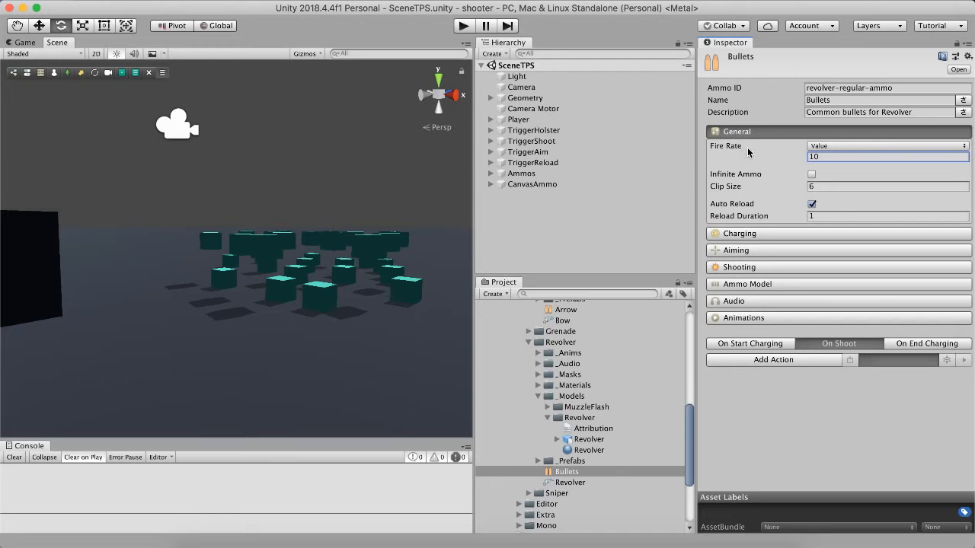
# - Point out the Infinite Ammo, Clip Size and Auto Reload settings of the Bullets ammo
pyautogui.click(759, 175)
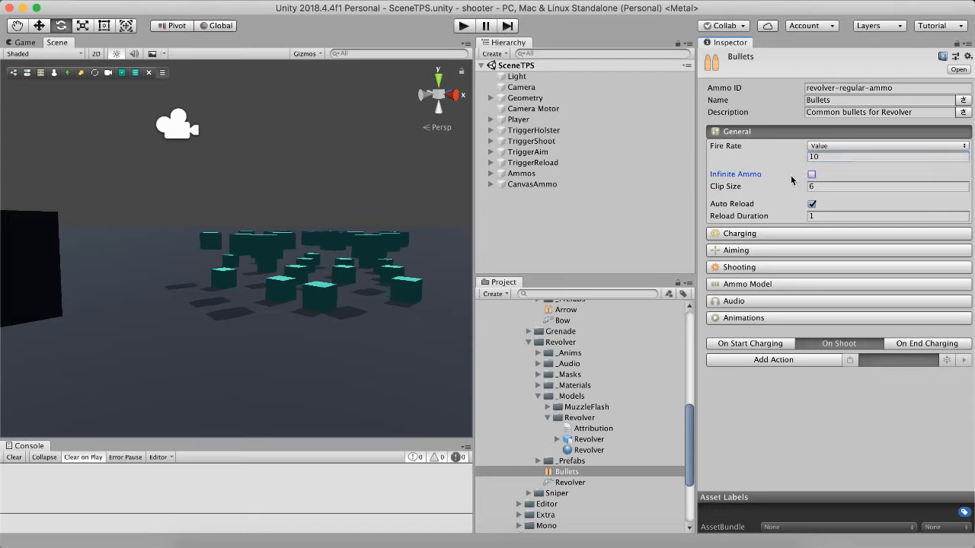
pyautogui.click(722, 190)
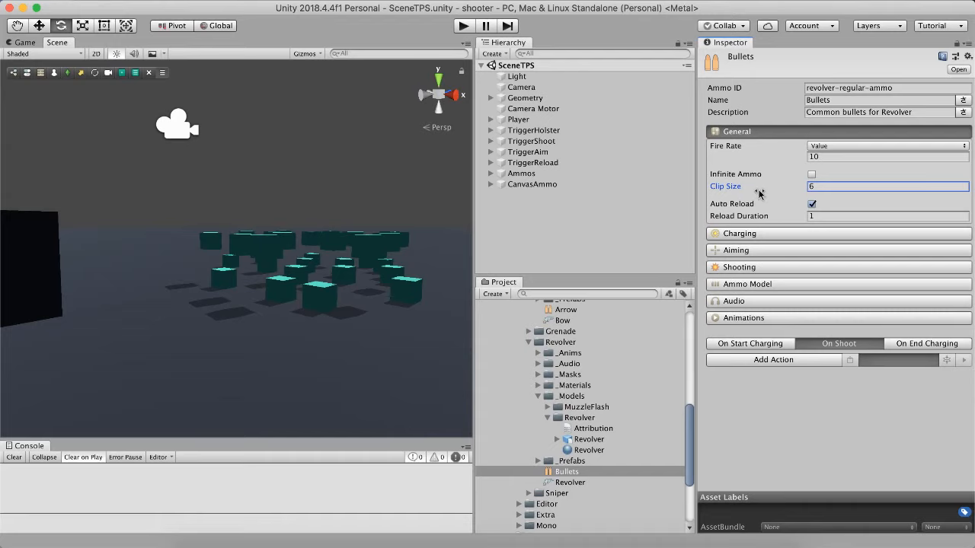
pyautogui.click(727, 204)
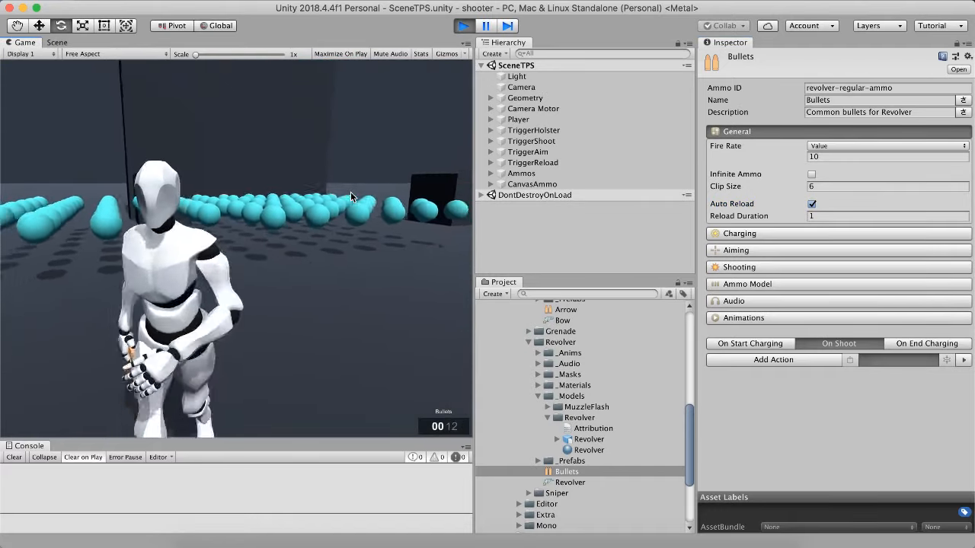
# - Playtest SceneTPS with Auto Reload enabled, aiming the revolver and firing five shots
pyautogui.rightClick(351, 194)
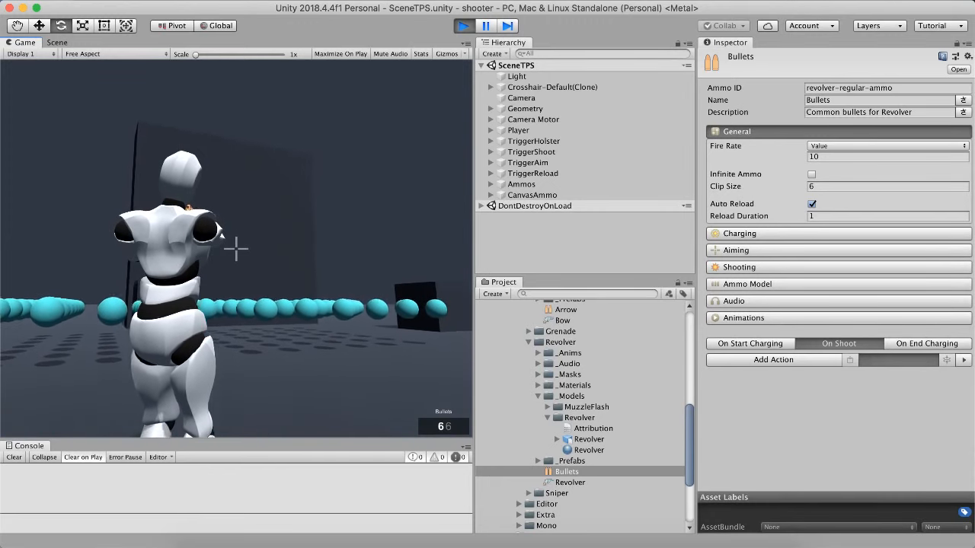
pyautogui.click(236, 249)
pyautogui.click(236, 249)
pyautogui.click(236, 249)
pyautogui.click(236, 249)
pyautogui.click(236, 249)
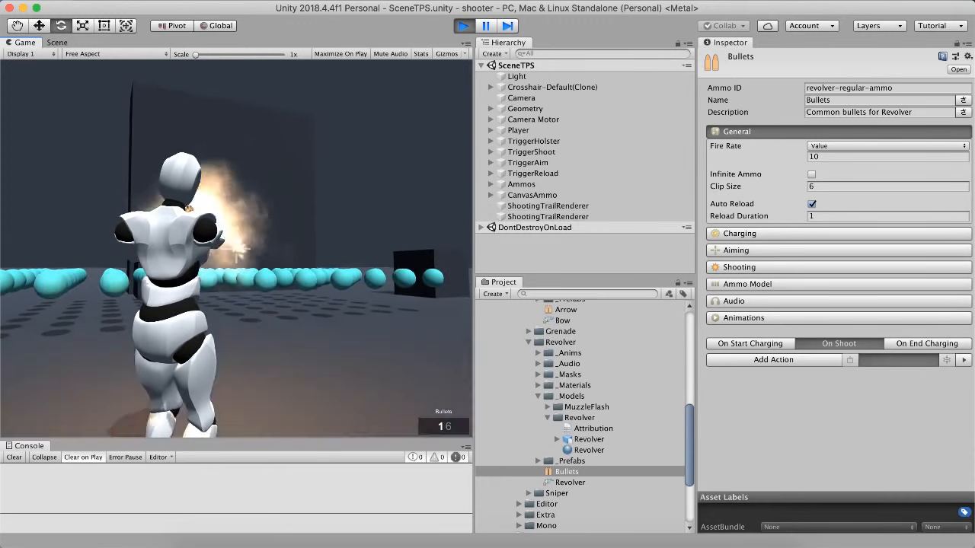
# - Disable Auto Reload on the Bullets ammo during the playtest, and aim and fire the clip's last bullet
pyautogui.press('Escape')
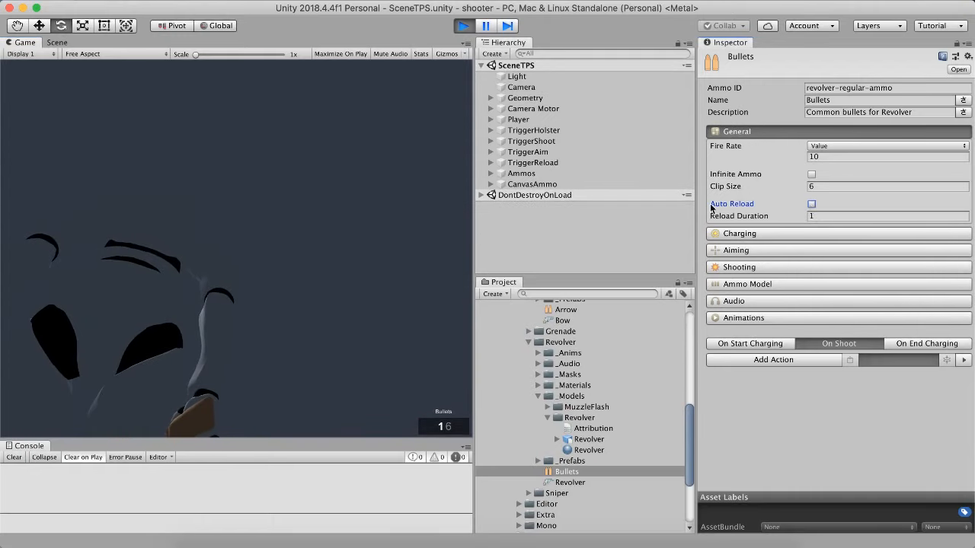
pyautogui.rightClick(222, 198)
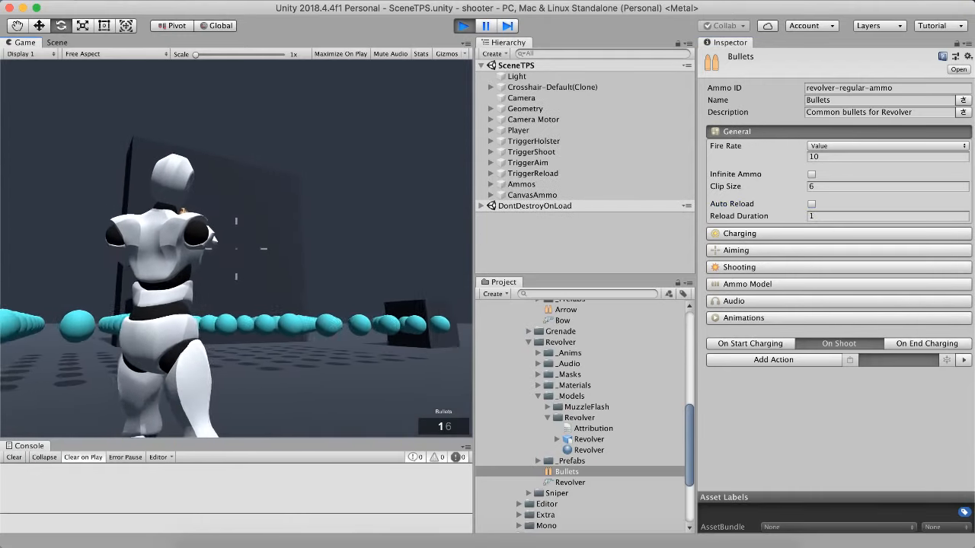
pyautogui.click(236, 249)
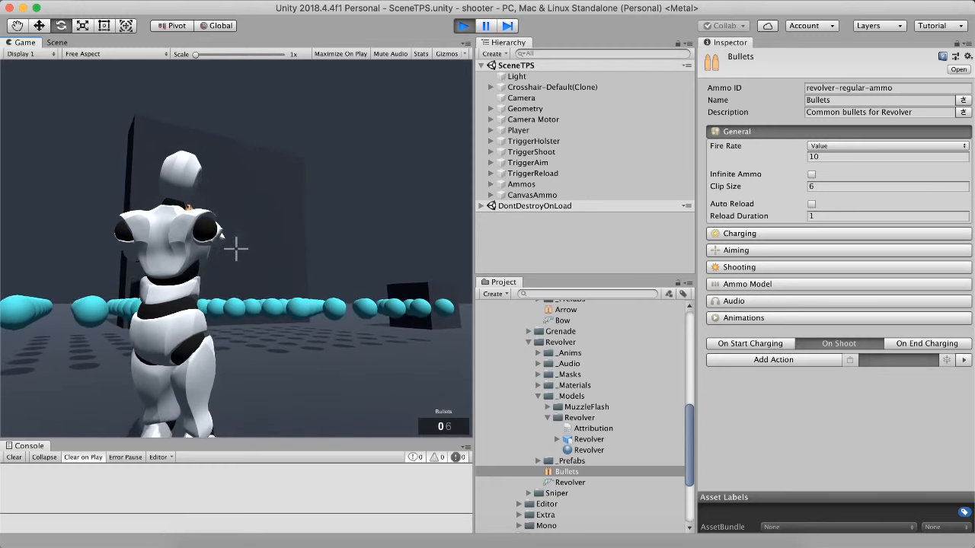
pyautogui.press('d')
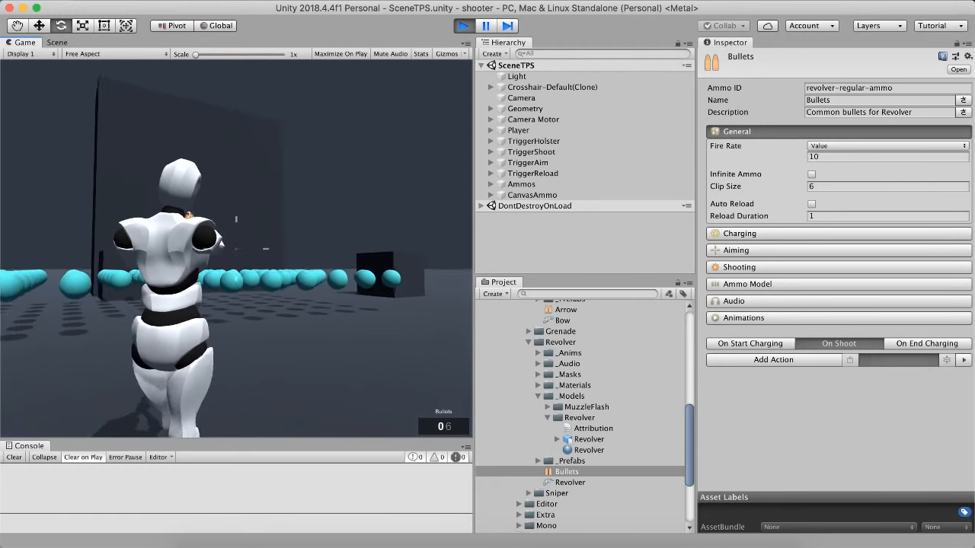
# - Move the character to collect more ammo during the playtest, aim, and reload the revolver manually
pyautogui.rightClick(236, 249)
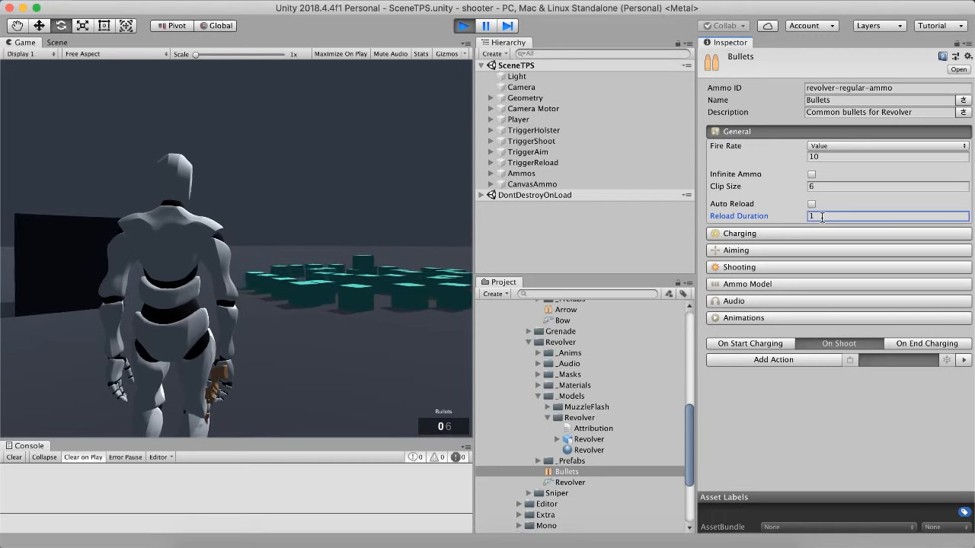
pyautogui.click(212, 240)
pyautogui.press('w')
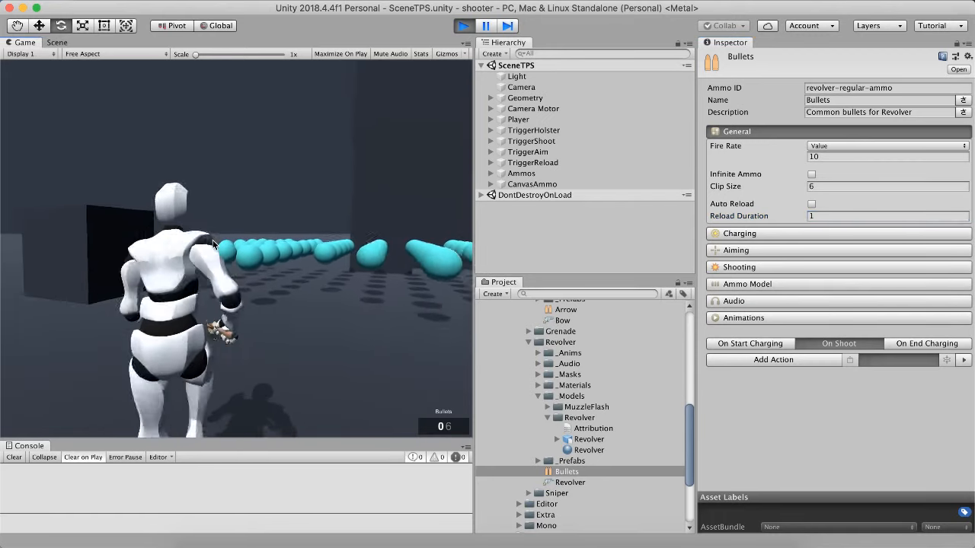
pyautogui.rightClick(221, 242)
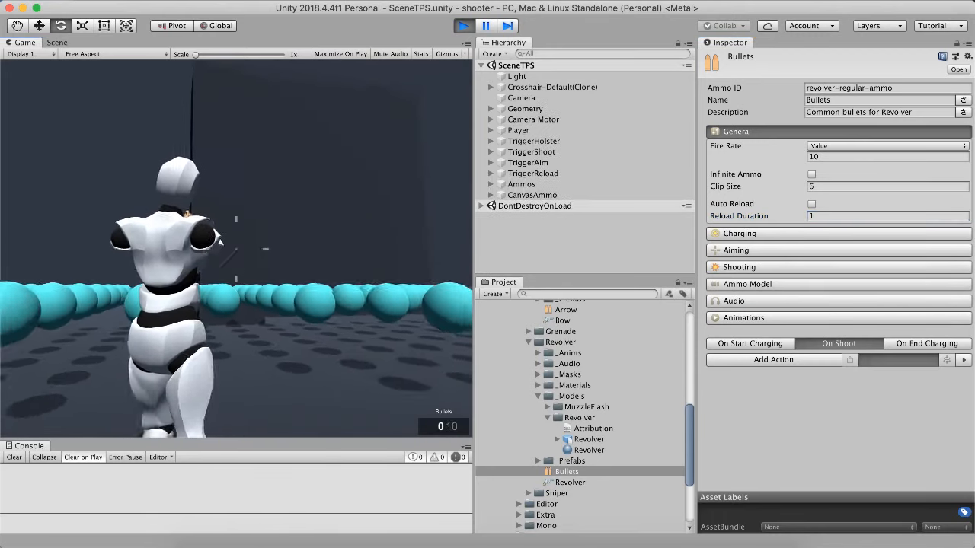
pyautogui.press('r')
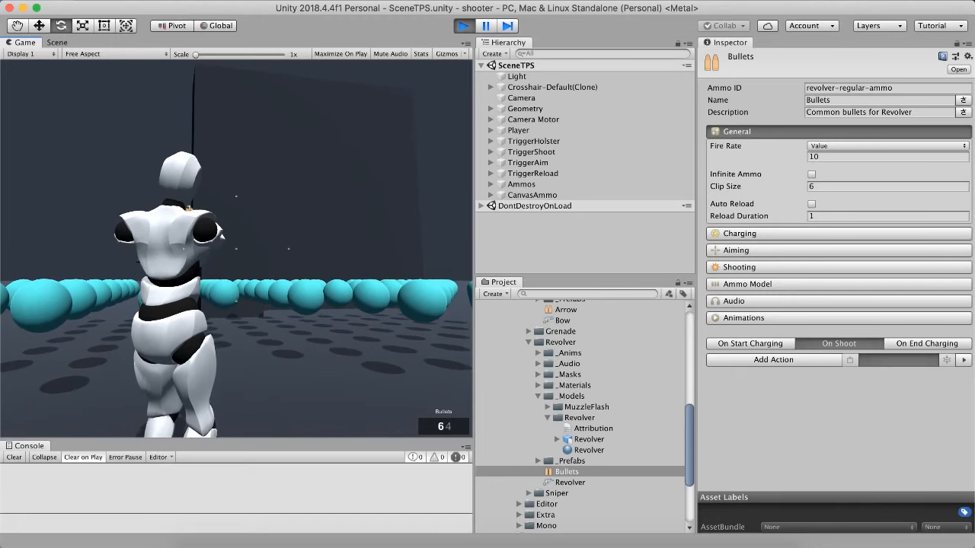
# - Try a Reload Duration of 5 for the Bullets ammo by firing in the playtest, end the playtest, and restore the value to 1
pyautogui.click(846, 217)
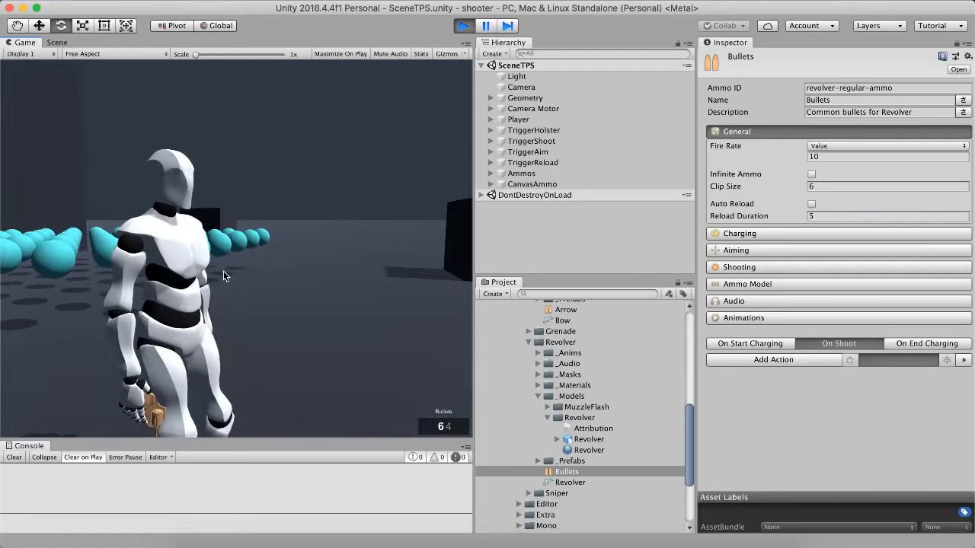
pyautogui.click(223, 270)
pyautogui.click(216, 275)
pyautogui.moveTo(215, 276); pyautogui.dragTo(268, 263, button='right')
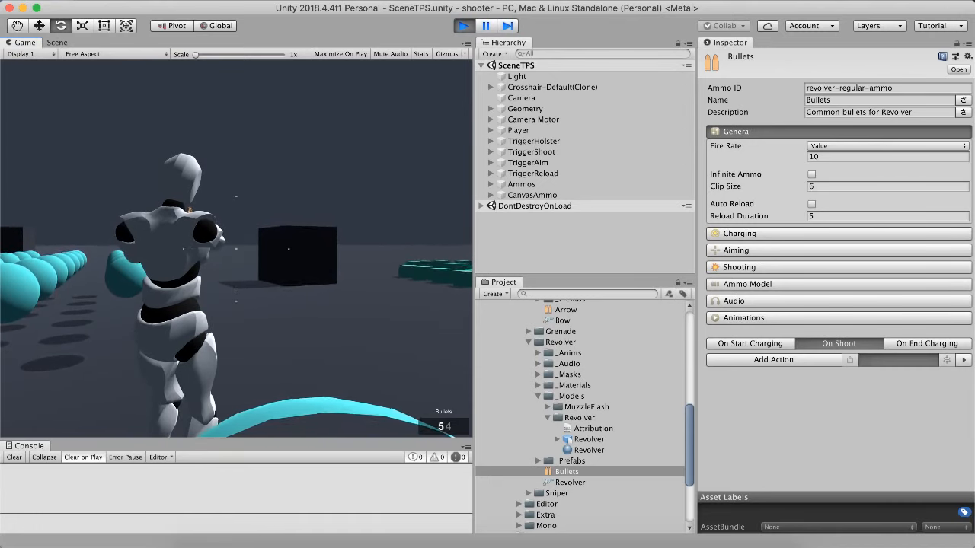
pyautogui.click(236, 249)
pyautogui.click(236, 249)
pyautogui.click(236, 249)
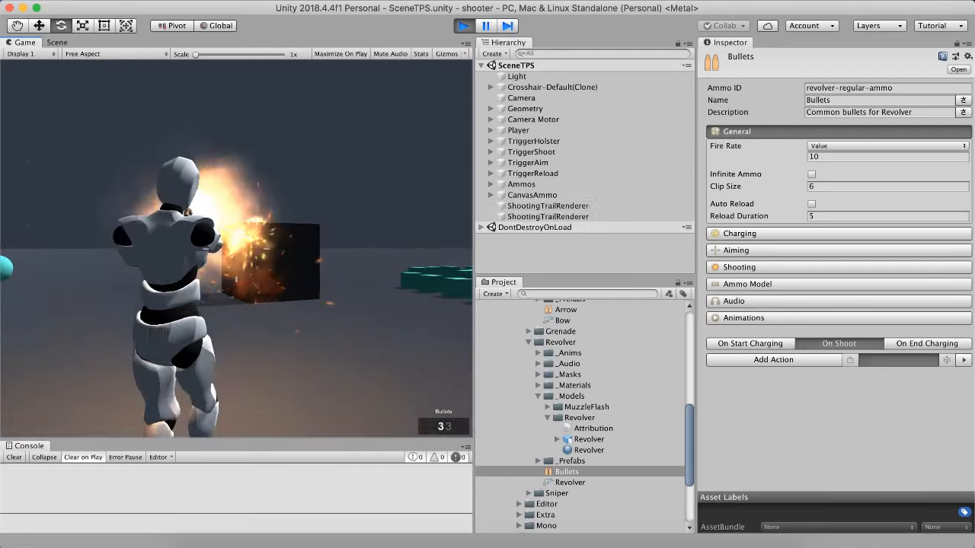
pyautogui.press('super+p')
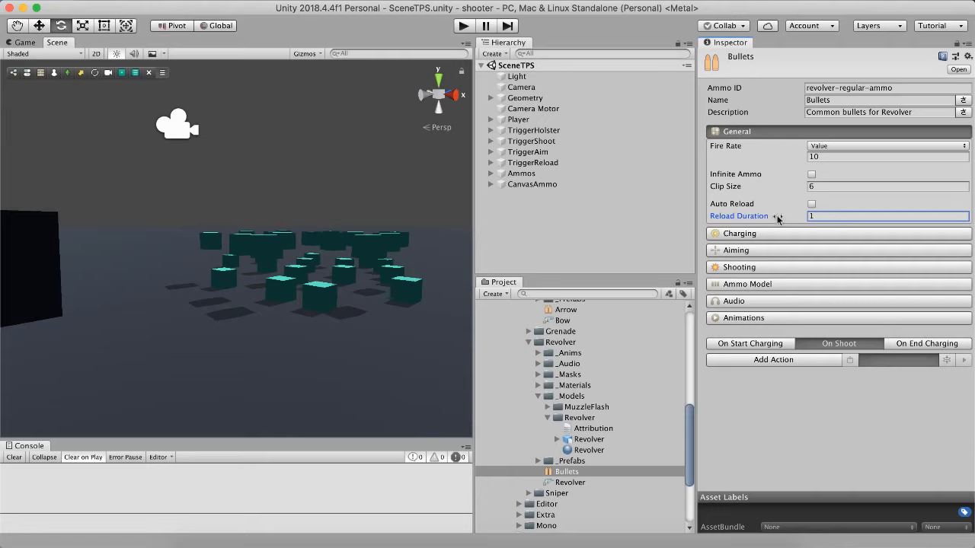
# - Examine the Charging settings and the Aiming Mode options of the Bullets ammo, keeping the mode on Crosshair
pyautogui.click(754, 131)
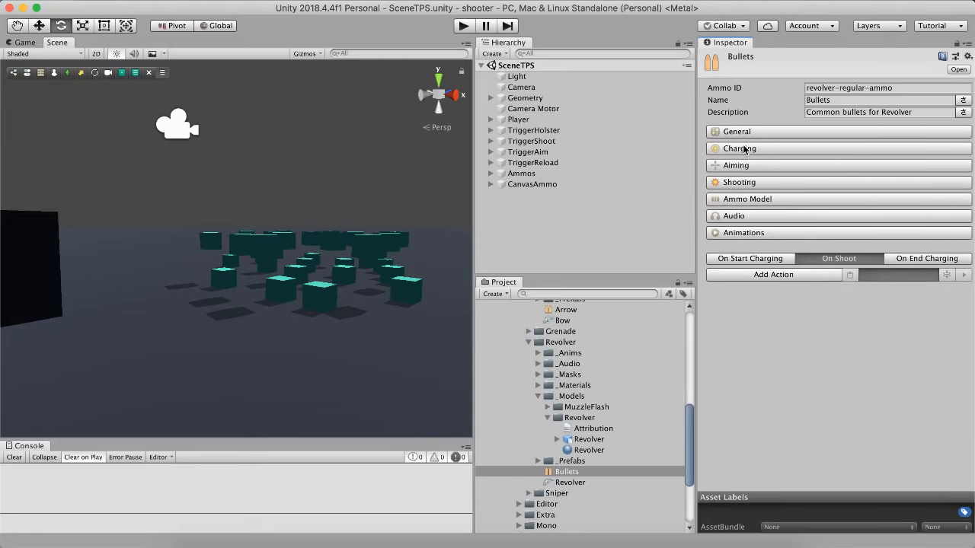
pyautogui.click(748, 149)
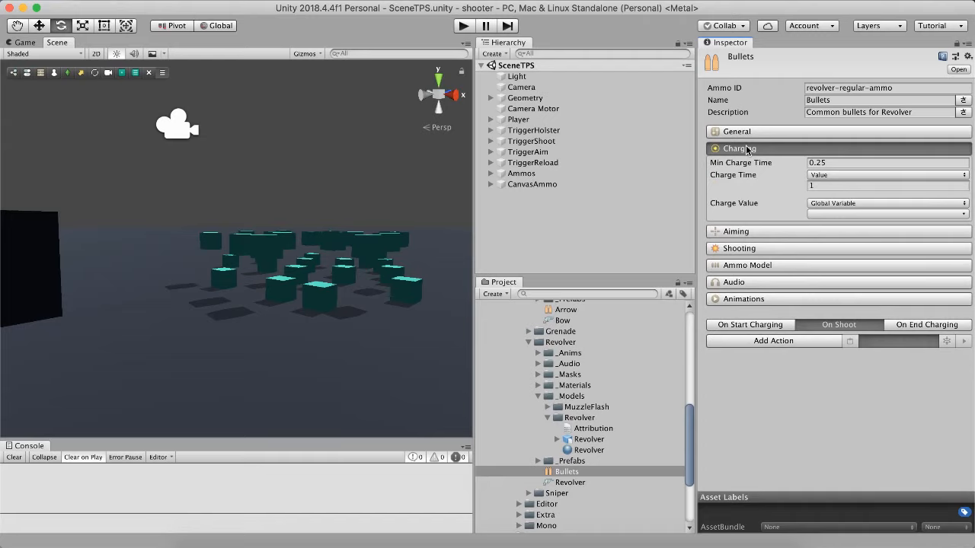
pyautogui.click(747, 149)
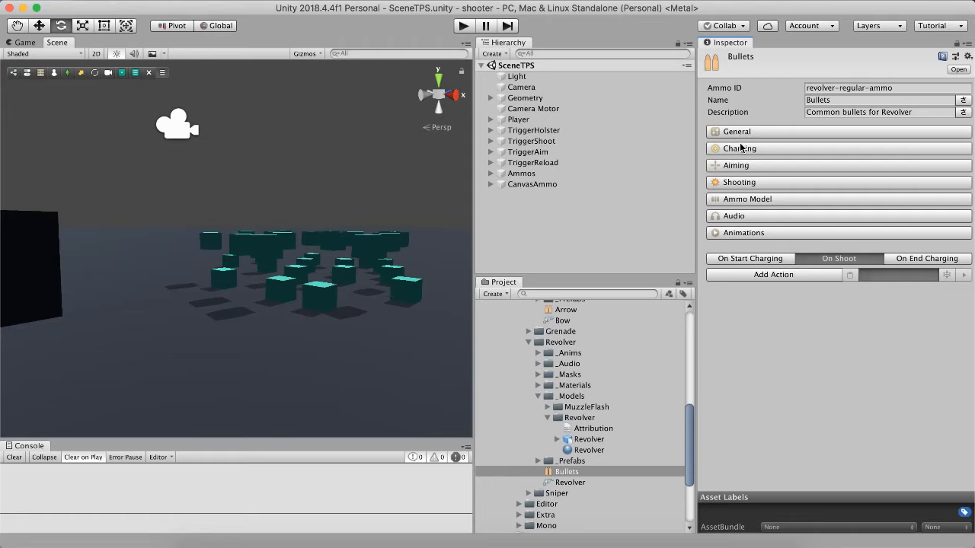
pyautogui.click(741, 169)
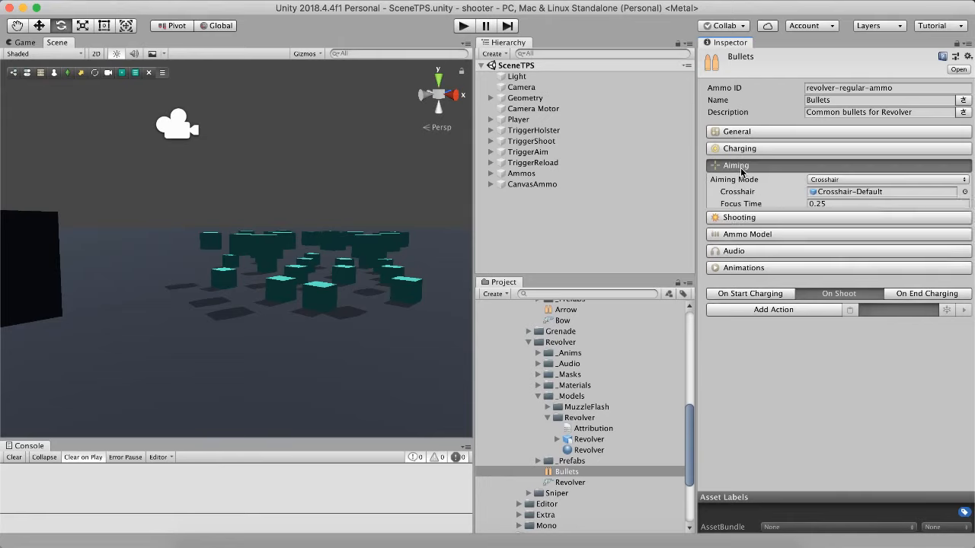
pyautogui.click(830, 180)
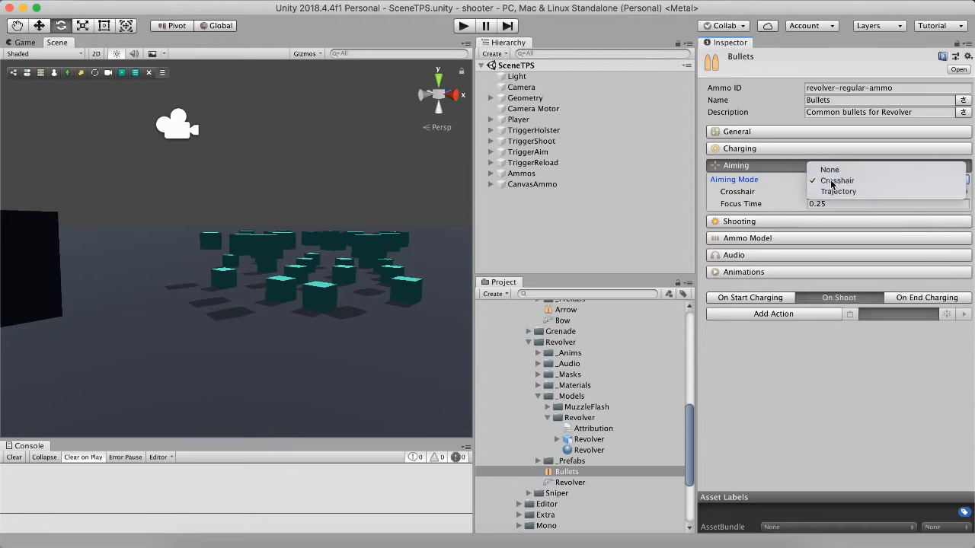
pyautogui.click(839, 183)
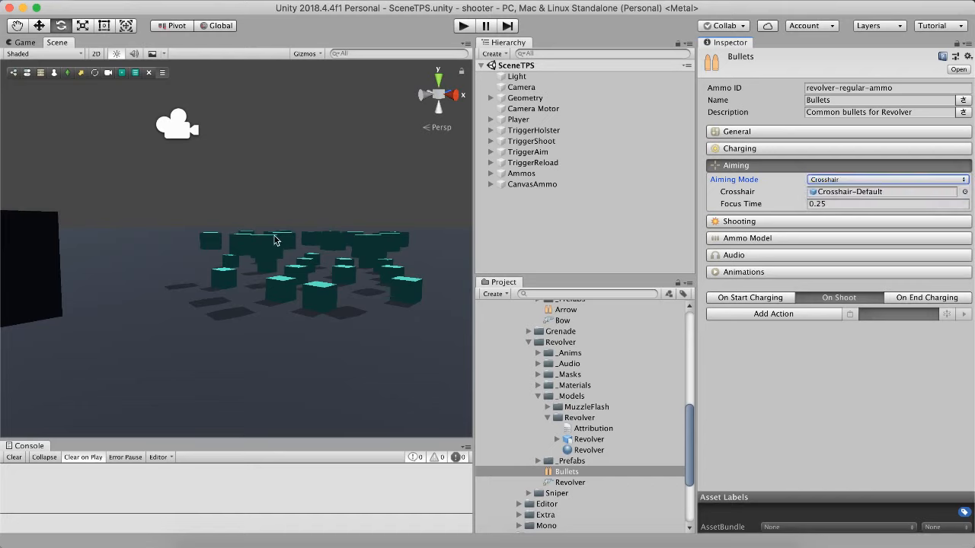
pyautogui.click(833, 181)
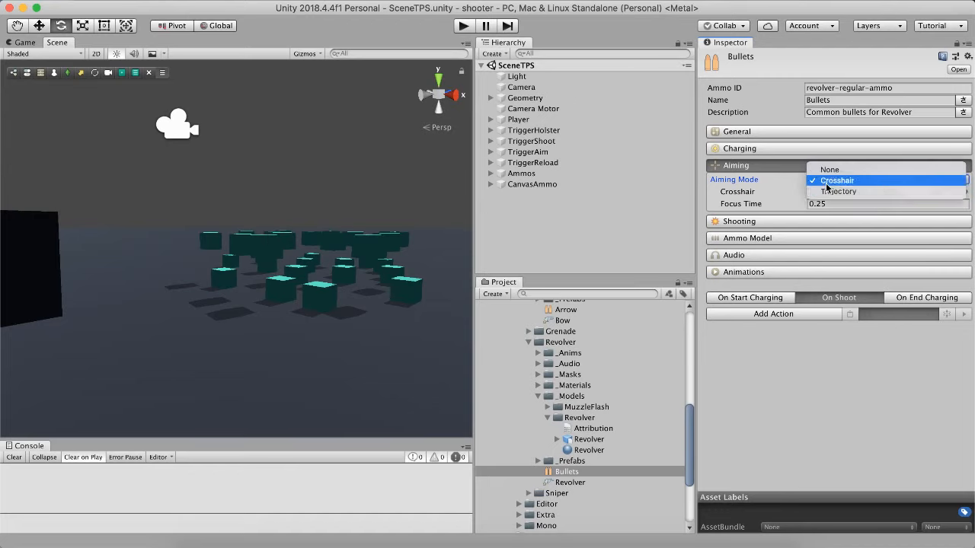
pyautogui.click(755, 189)
# - Assign Crosshair-HighTechA as the crosshair of the Bullets ammo
pyautogui.click(961, 195)
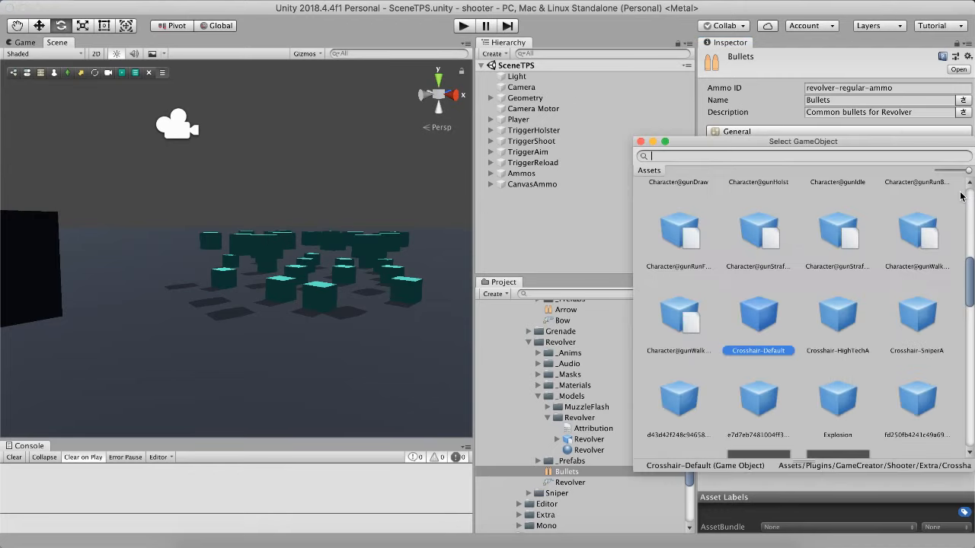
pyautogui.write('cro')
pyautogui.press('Down')
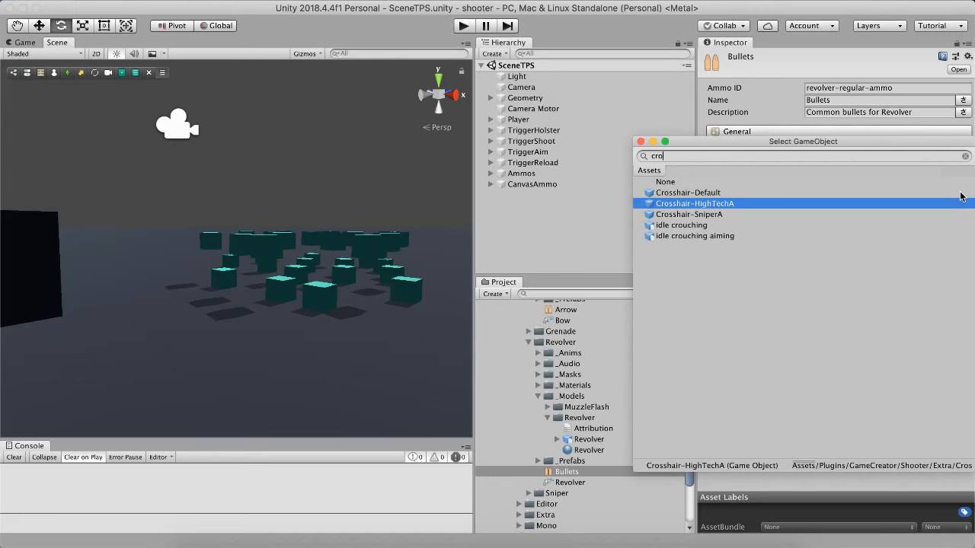
pyautogui.press('Return')
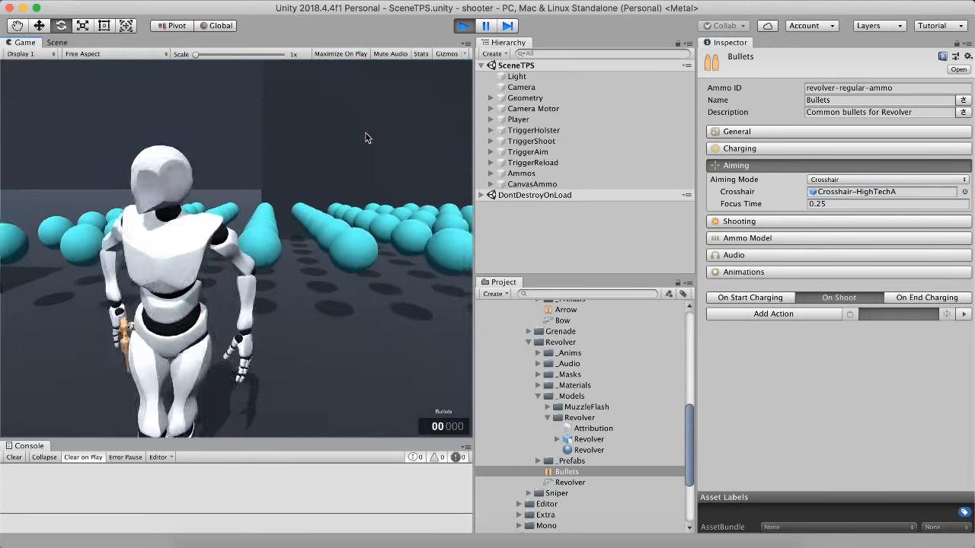
# - Playtest SceneTPS, aim to show the new crosshair, collect ammo, and reload the revolver
pyautogui.rightClick(368, 138)
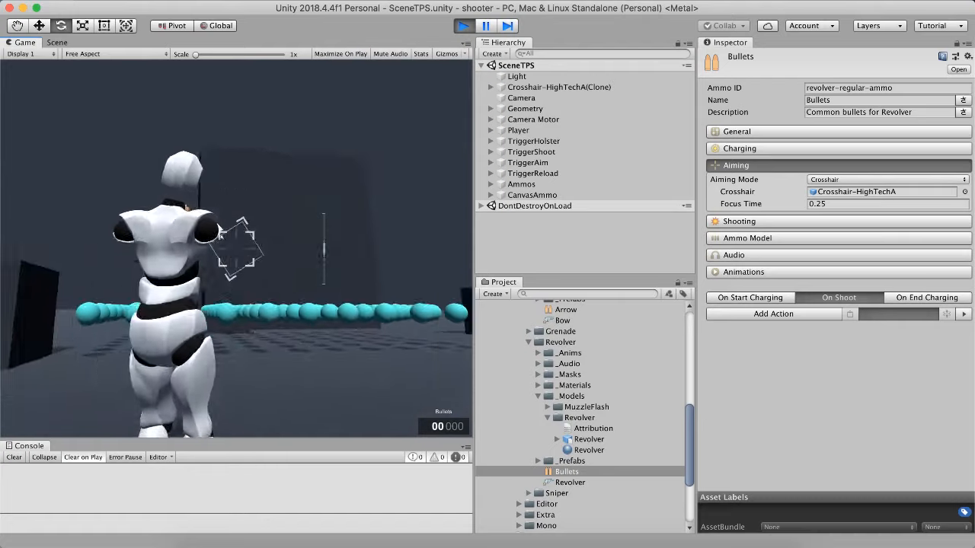
pyautogui.press('a')
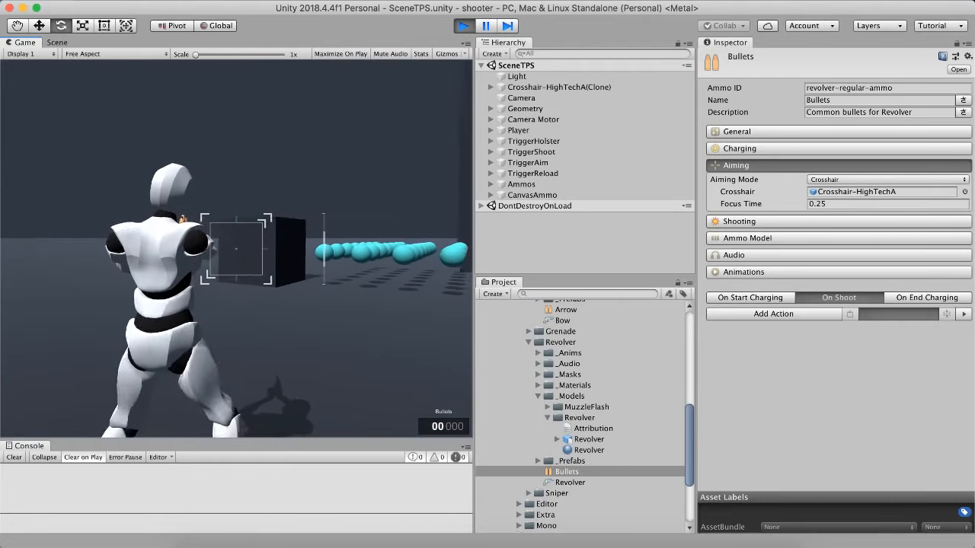
pyautogui.rightClick(236, 248)
pyautogui.press('w')
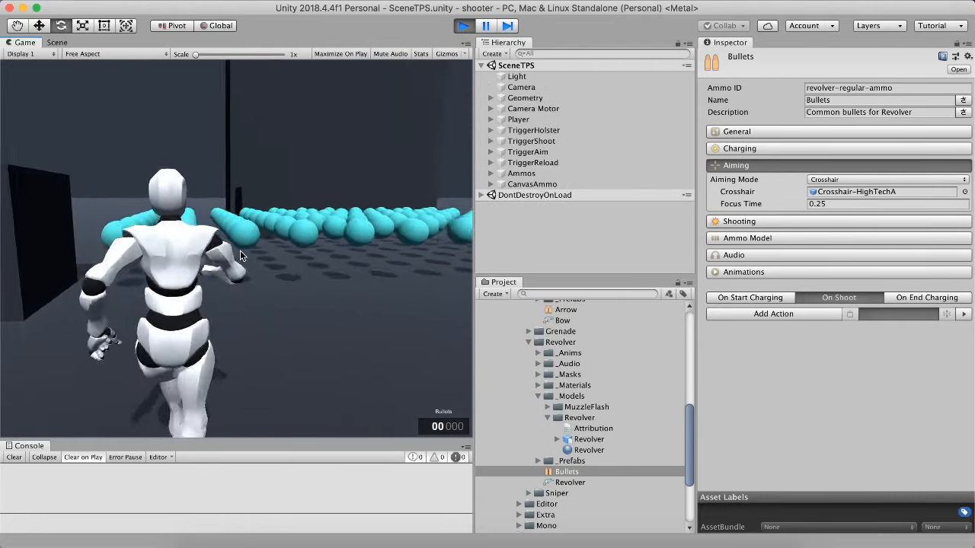
pyautogui.press('s')
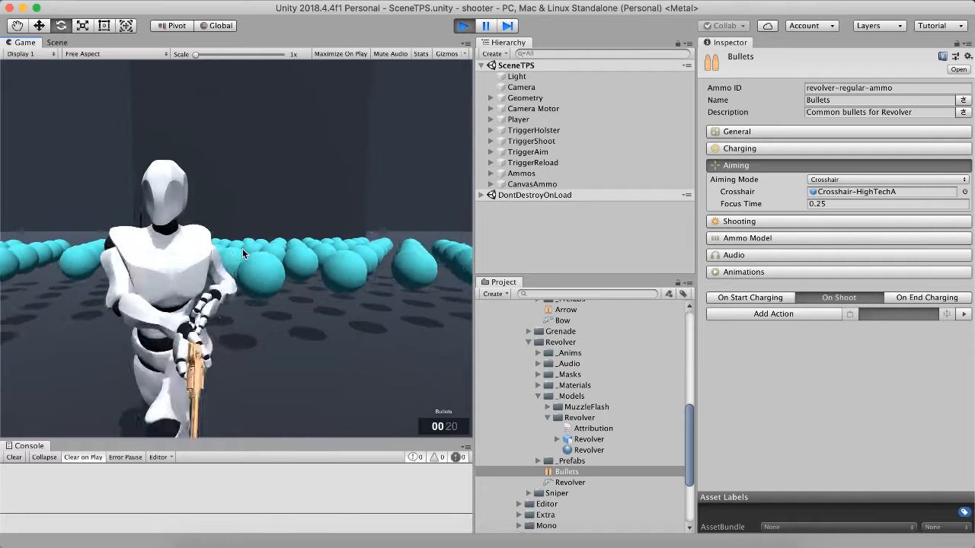
pyautogui.rightClick(242, 248)
pyautogui.press('r')
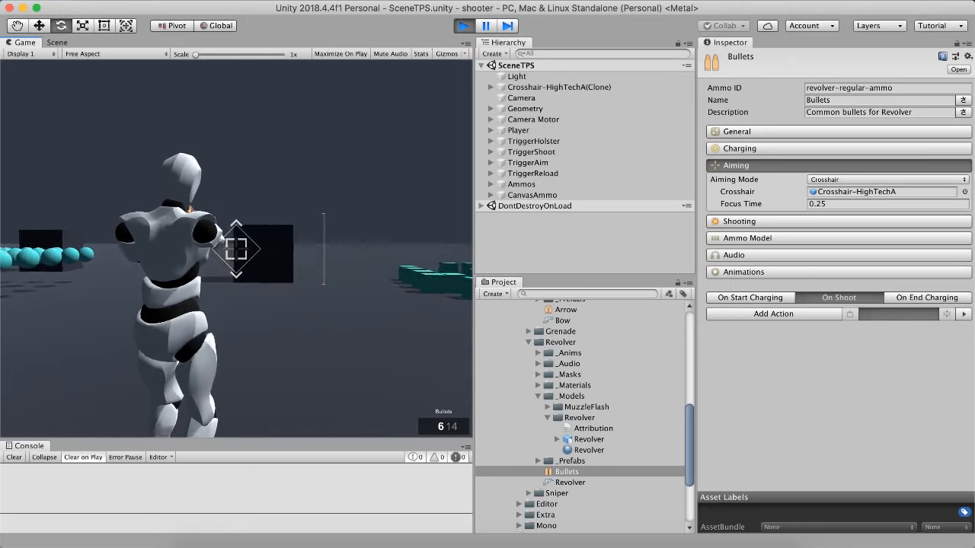
# - Move while aiming to test the crosshair, fire all six bullets of the clip, reload, and fire once more
pyautogui.press('s')
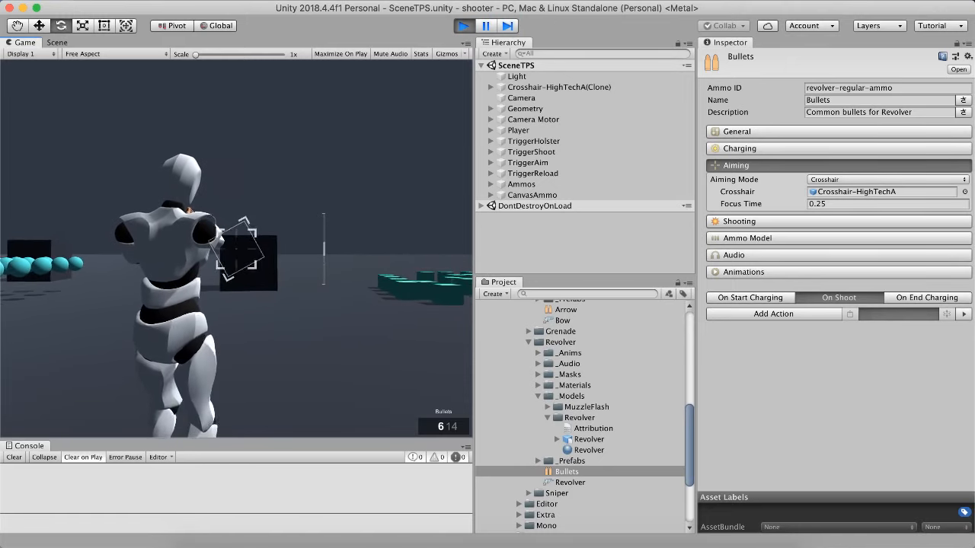
pyautogui.press('d')
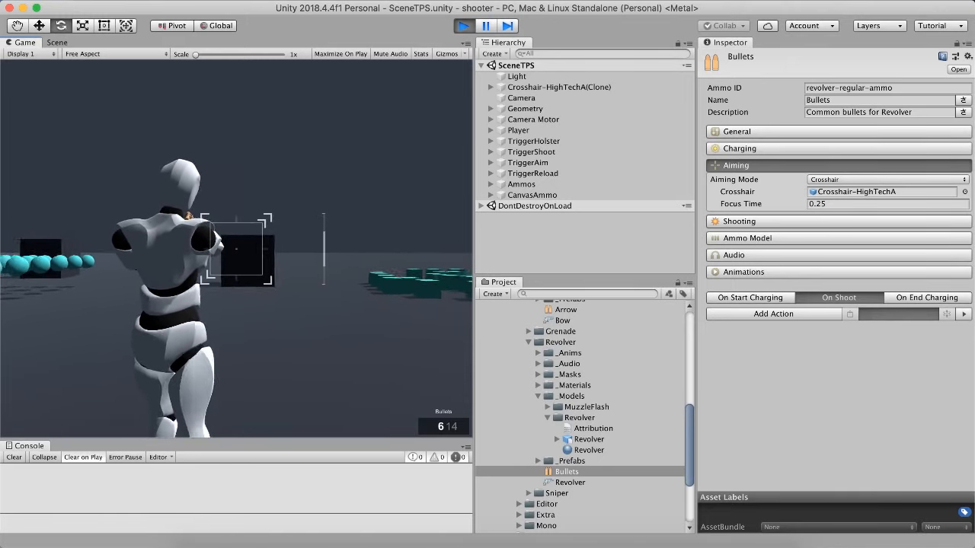
pyautogui.press('a')
pyautogui.click(236, 249)
pyautogui.click(236, 249)
pyautogui.click(236, 249)
pyautogui.click(236, 249)
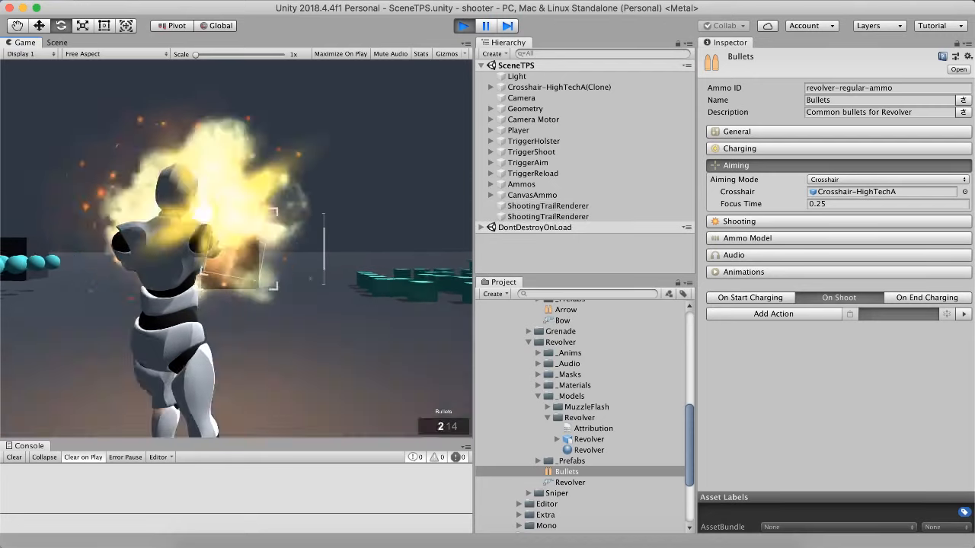
pyautogui.click(236, 249)
pyautogui.click(236, 249)
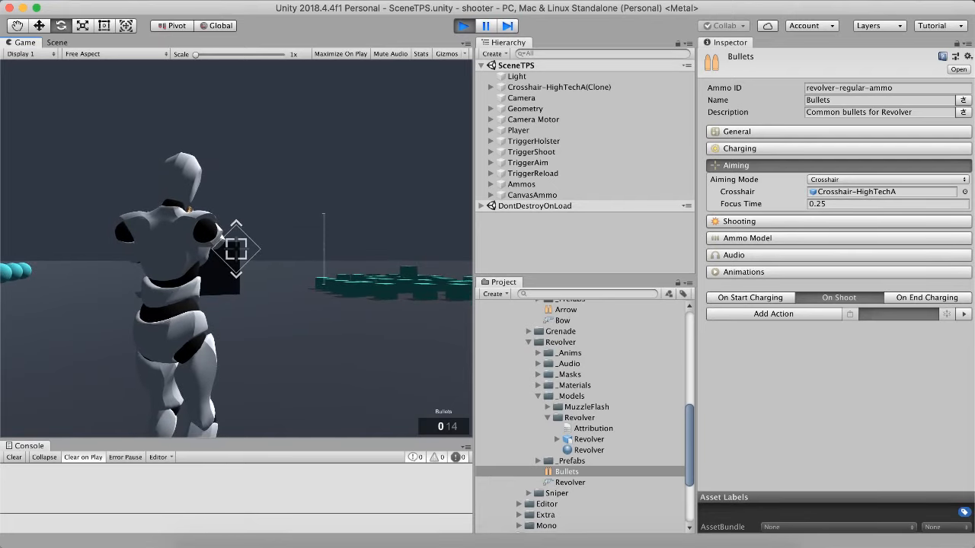
pyautogui.press('r')
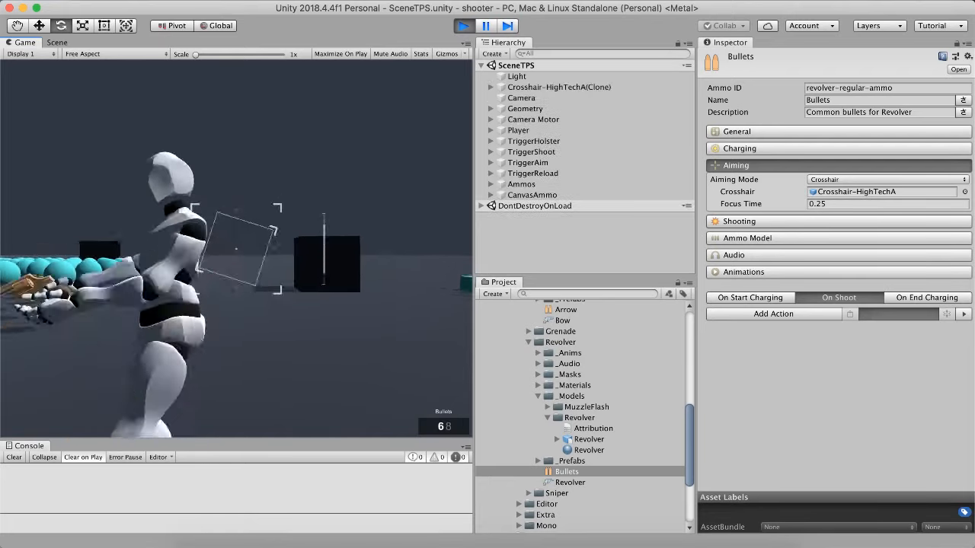
pyautogui.click(236, 248)
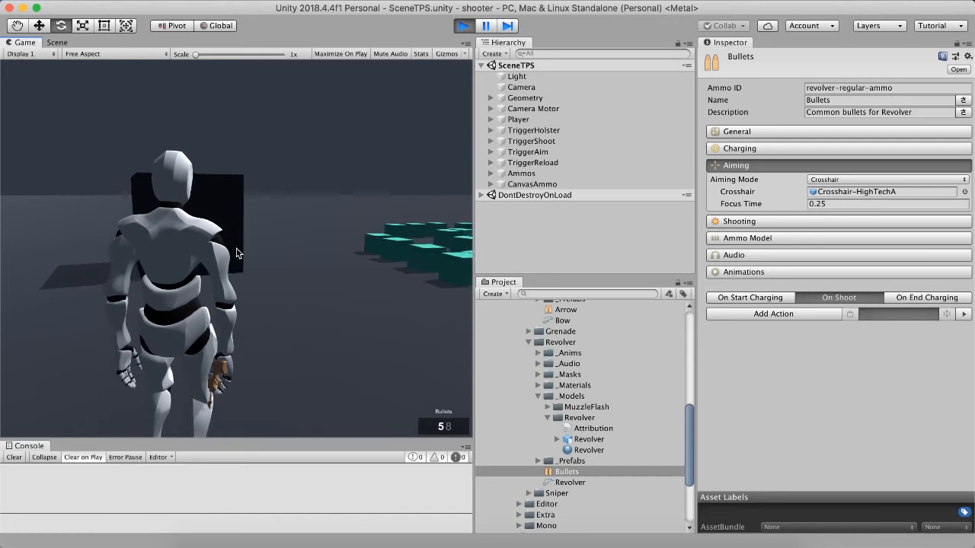
# - Point out the Focus Time setting, and aim and fire three shots to see the crosshair refocus
pyautogui.click(759, 203)
pyautogui.click(307, 223)
pyautogui.rightClick(306, 222)
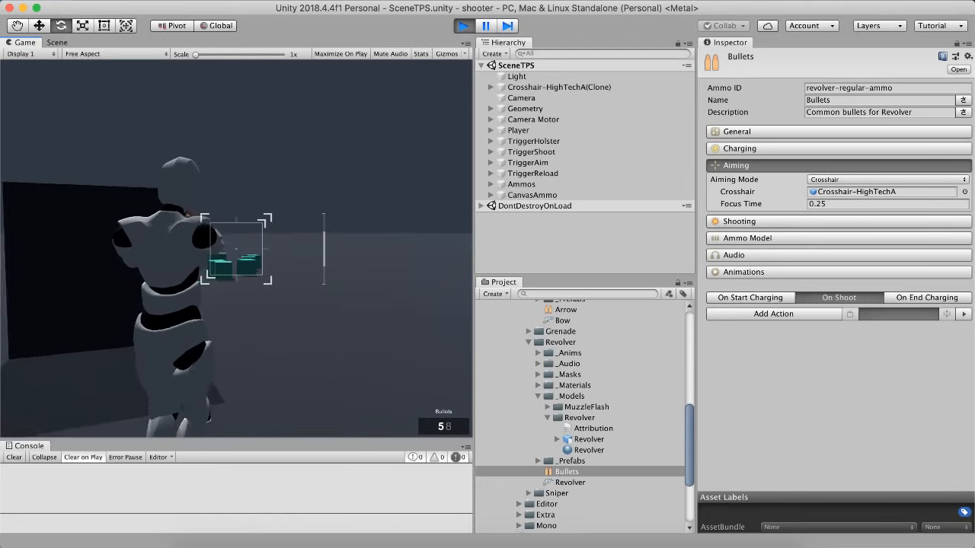
pyautogui.click(236, 248)
pyautogui.click(236, 248)
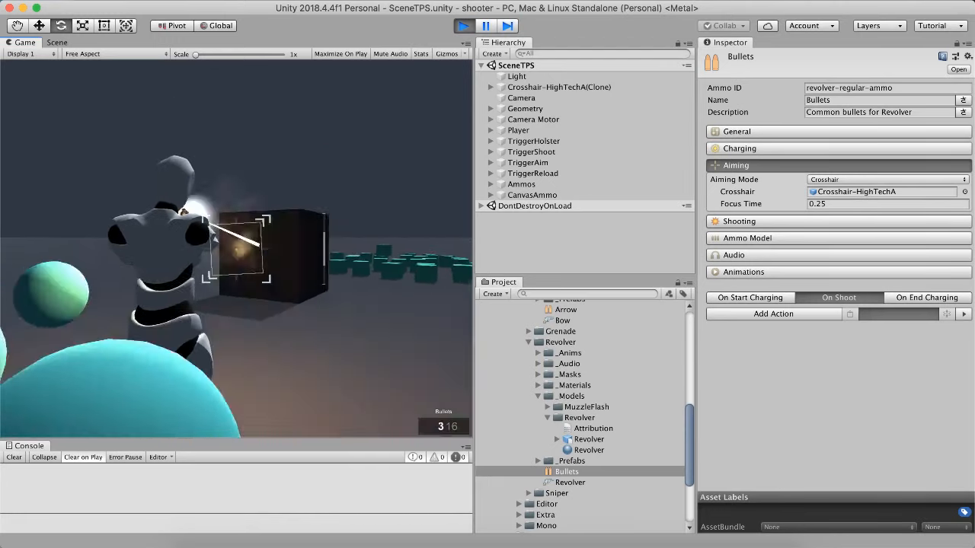
pyautogui.click(236, 249)
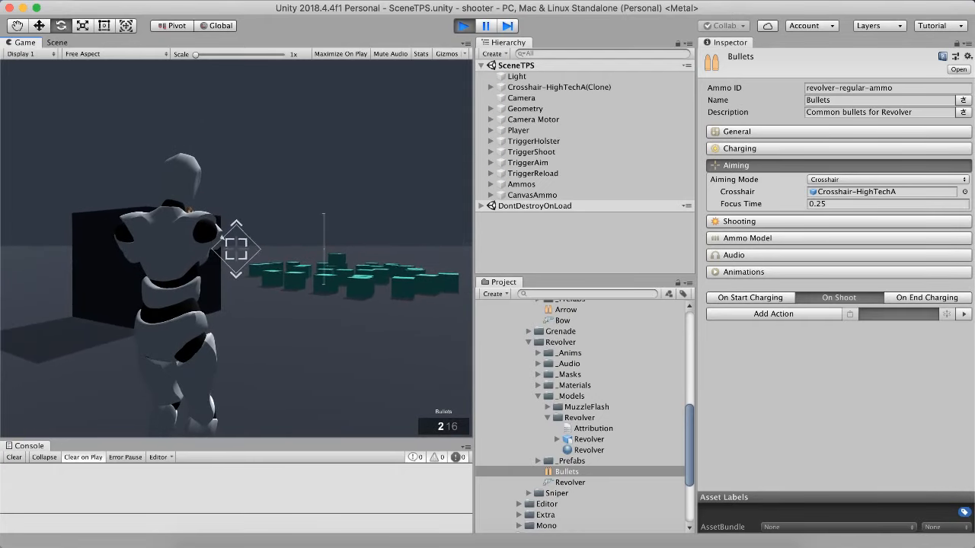
# - Set the Focus Time of the Bullets ammo to 2 during the playtest and aim the revolver to test it
pyautogui.press('Escape')
pyautogui.click(833, 204)
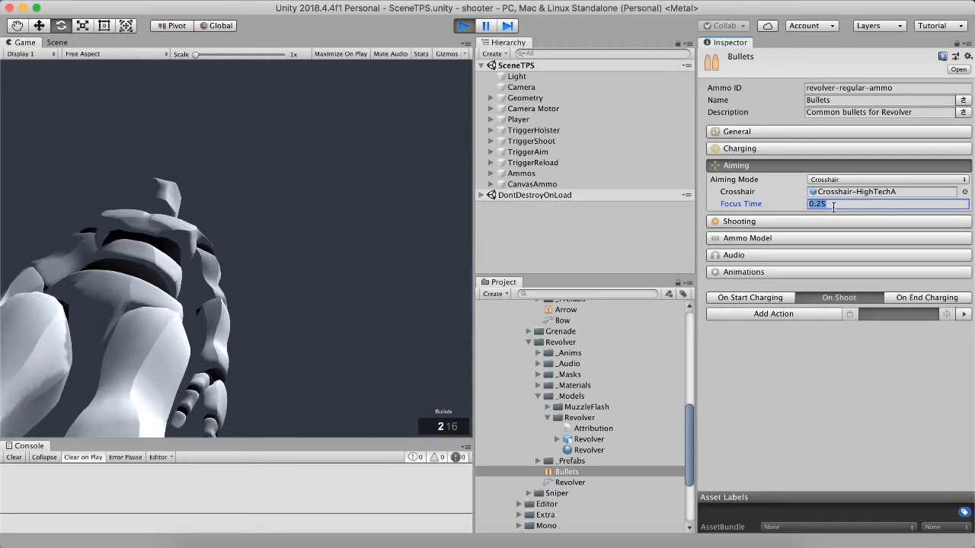
pyautogui.click(310, 230)
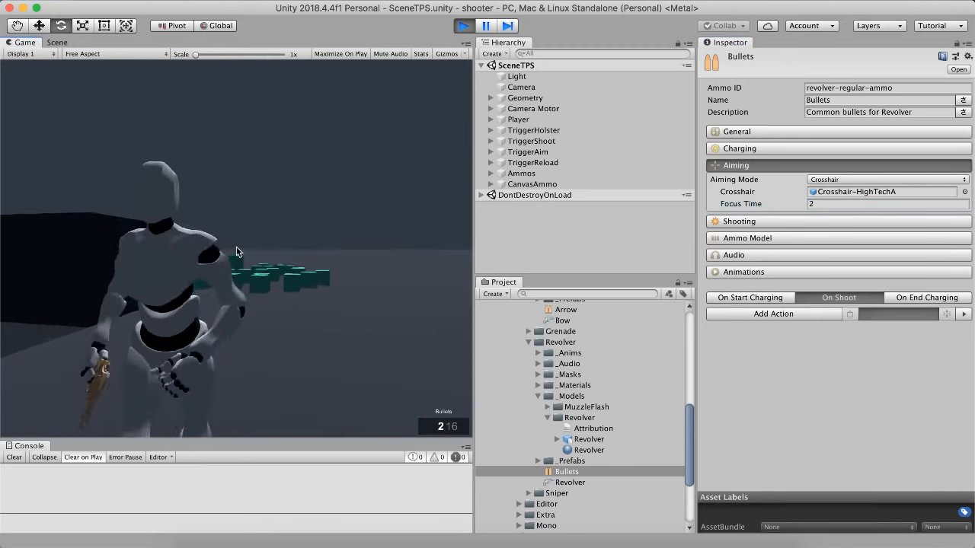
pyautogui.rightClick(236, 248)
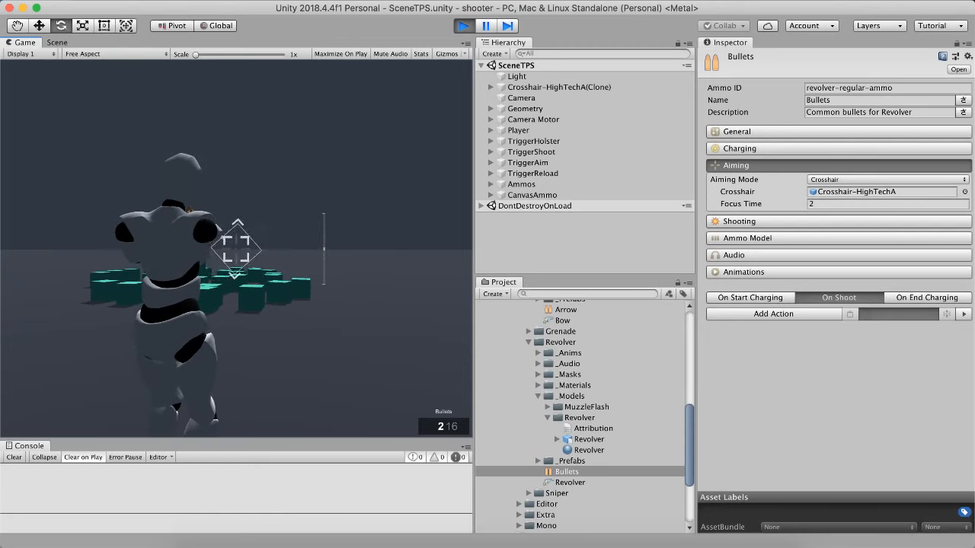
# - Reload the revolver, fire one shot to test the crosshair's two-second refocus, and stop the playtest
pyautogui.press('r')
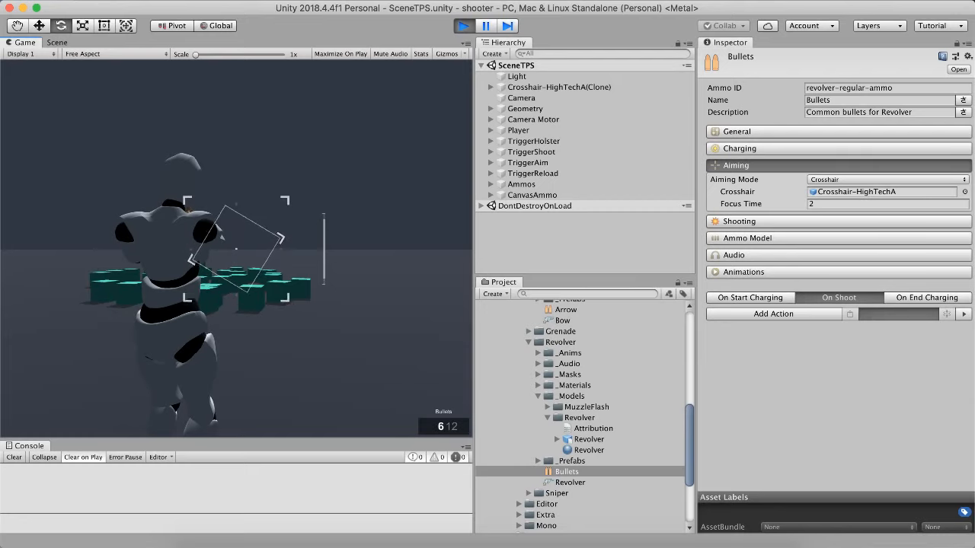
pyautogui.click(236, 249)
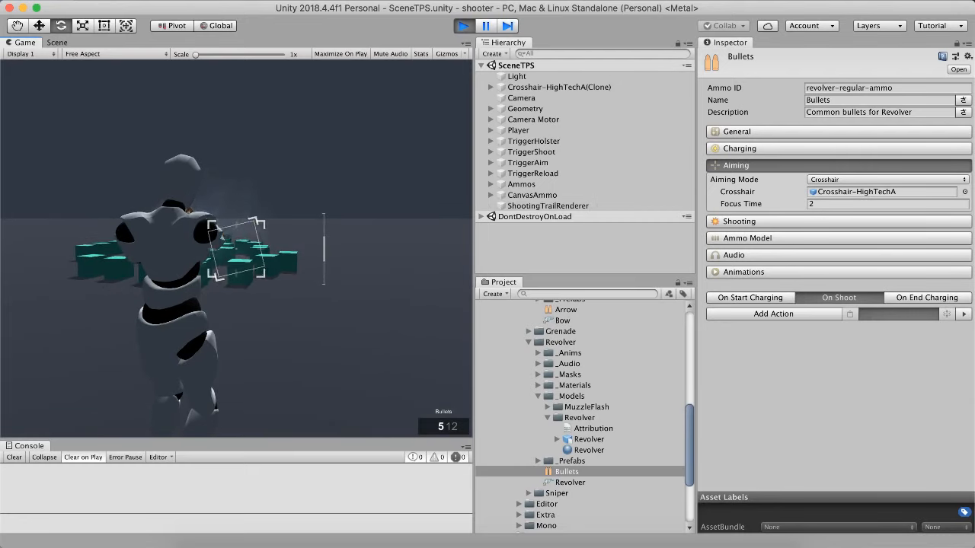
pyautogui.press('Escape')
pyautogui.press('super+p')
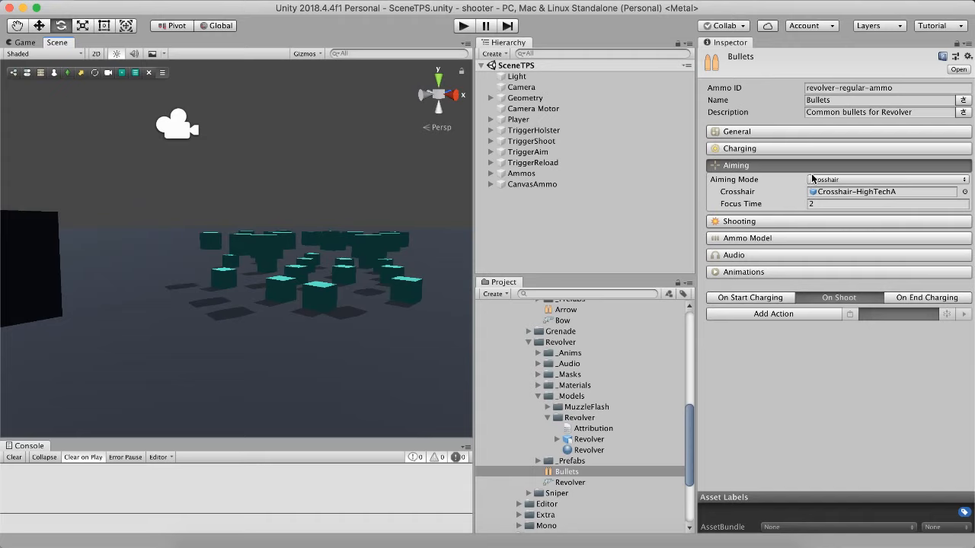
# - Set the Aiming Mode of the Bullets ammo to Trajectory and keep its trajectory Mode as Straight
pyautogui.click(811, 180)
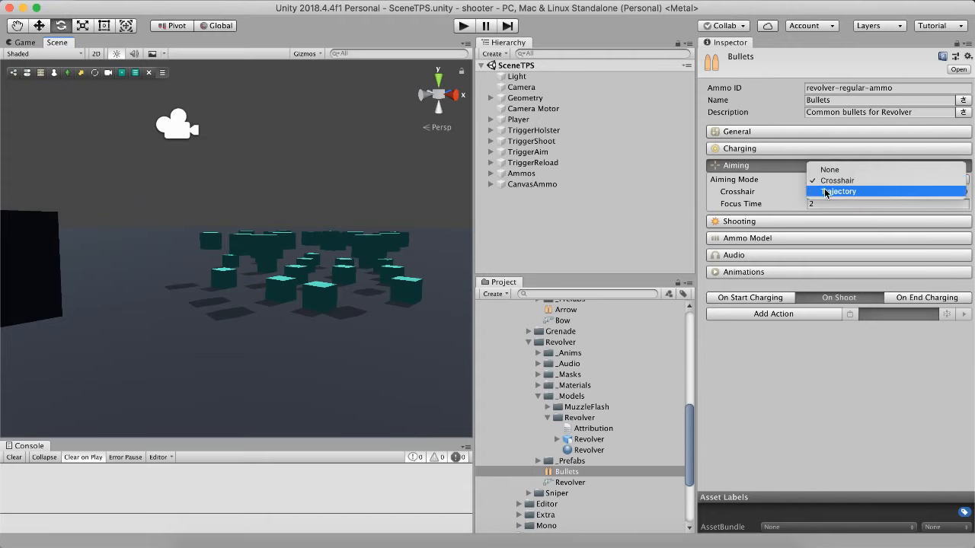
pyautogui.click(824, 190)
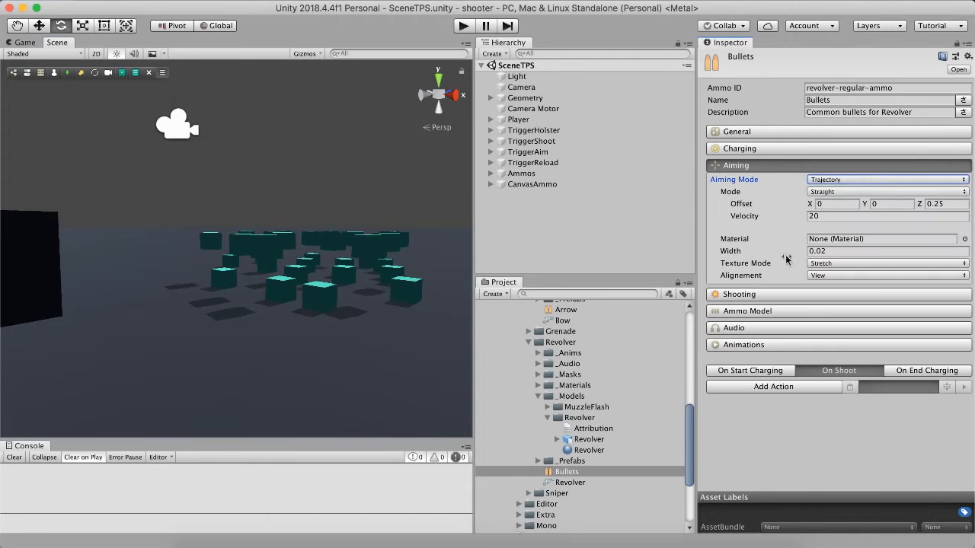
pyautogui.click(736, 193)
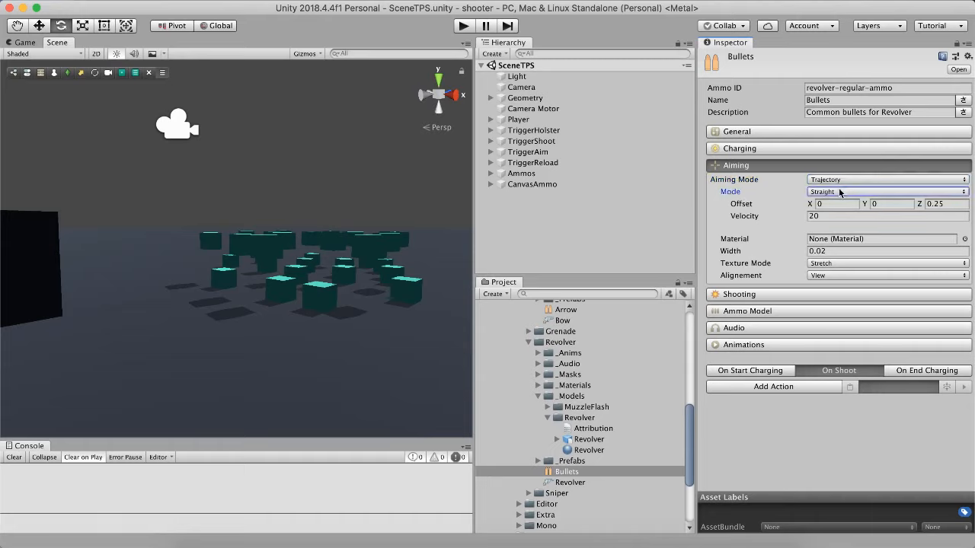
pyautogui.click(814, 192)
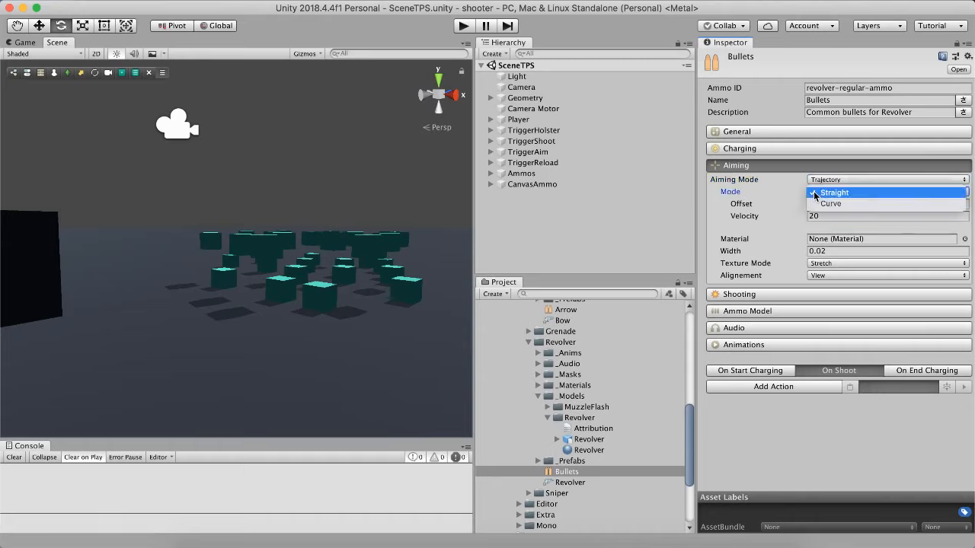
# - Playtest aiming the revolver, pause to inspect the straight trajectory from the muzzle in the scene view, and stop the playtest
pyautogui.click(463, 26)
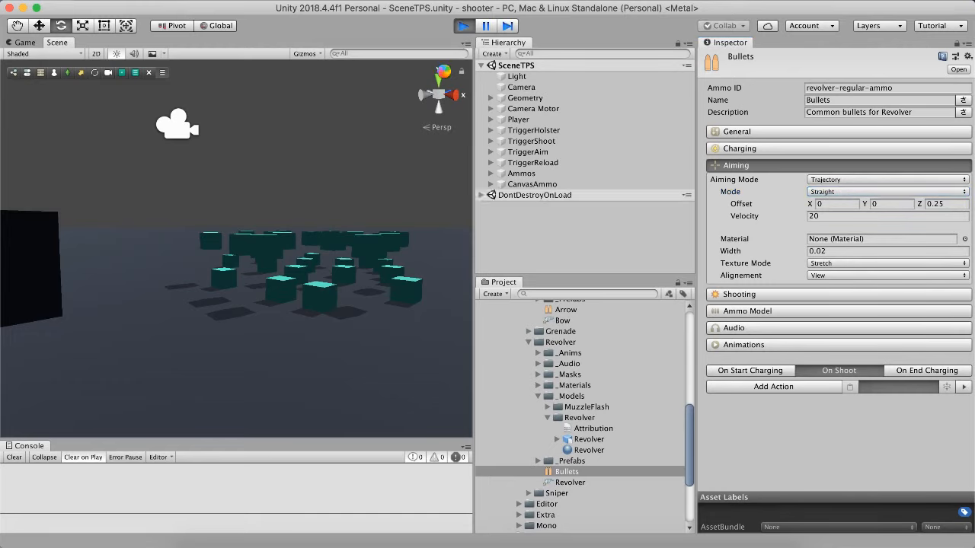
pyautogui.press('w')
pyautogui.press('1')
pyautogui.press('s')
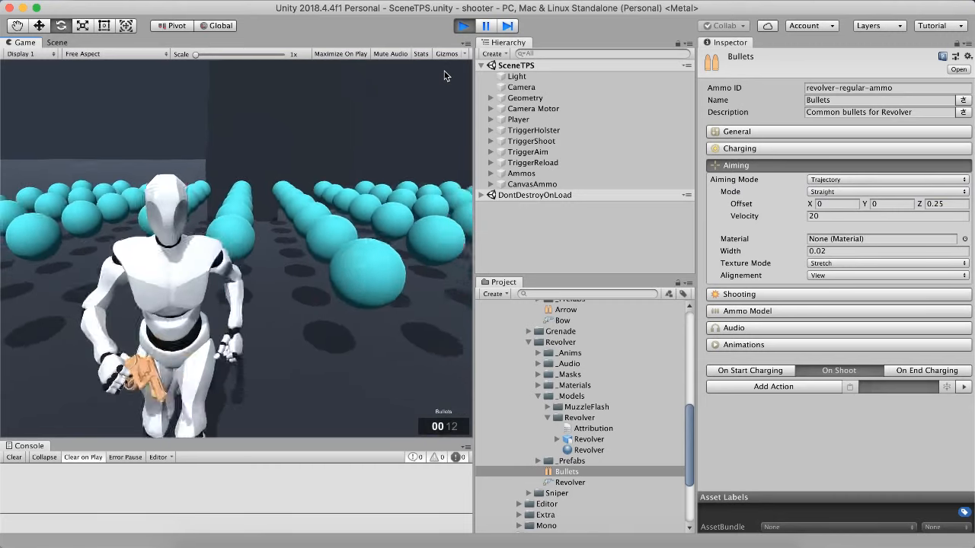
pyautogui.rightClick(446, 76)
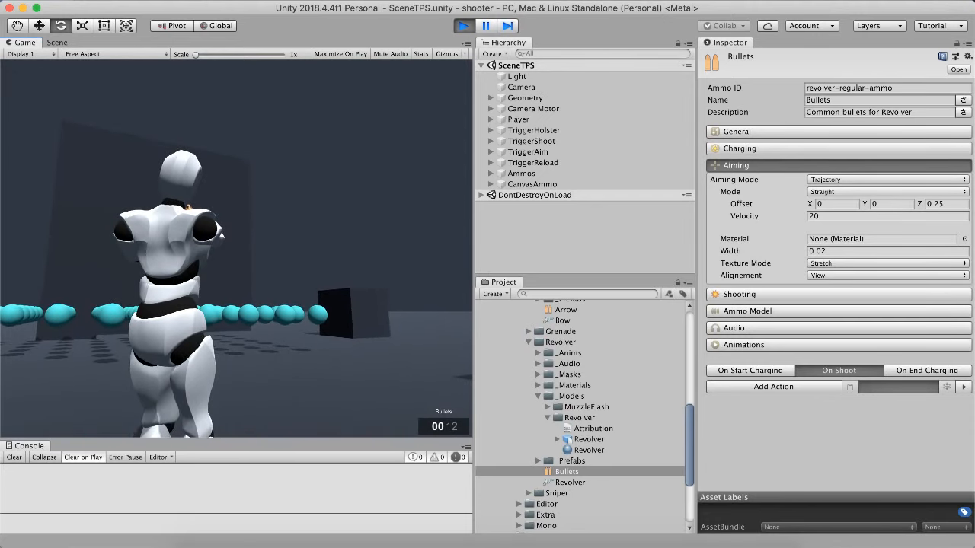
pyautogui.press('super+shift+p')
pyautogui.moveTo(215, 176); pyautogui.dragTo(220, 233, button='right')
pyautogui.press('s')
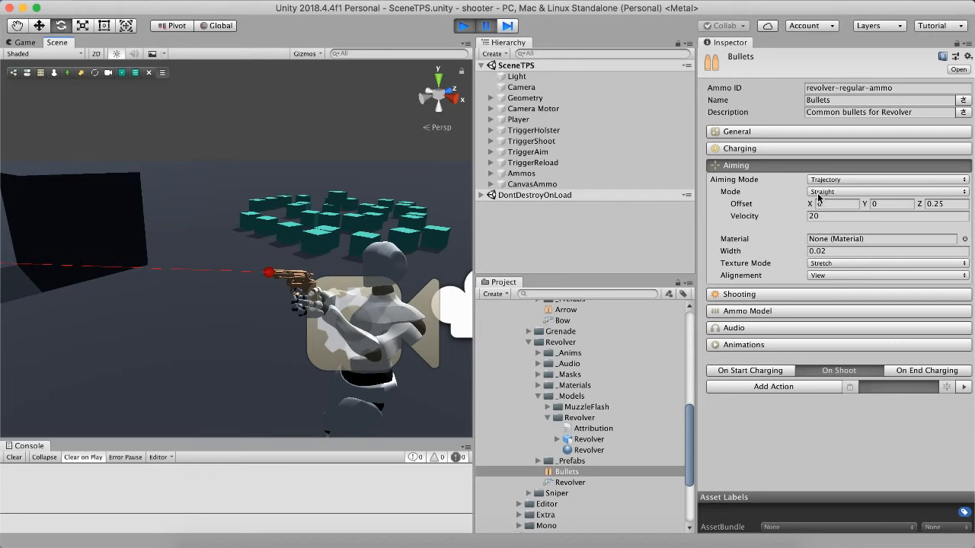
pyautogui.click(463, 25)
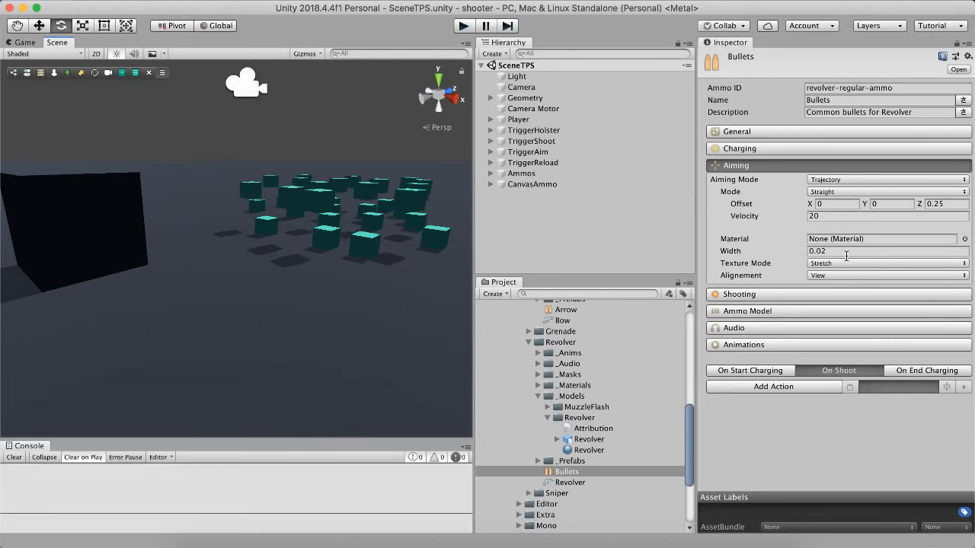
# - Find the Trajectory material by searching for "traj" and assign it to the Bullets ammo's aiming trajectory
pyautogui.click(965, 238)
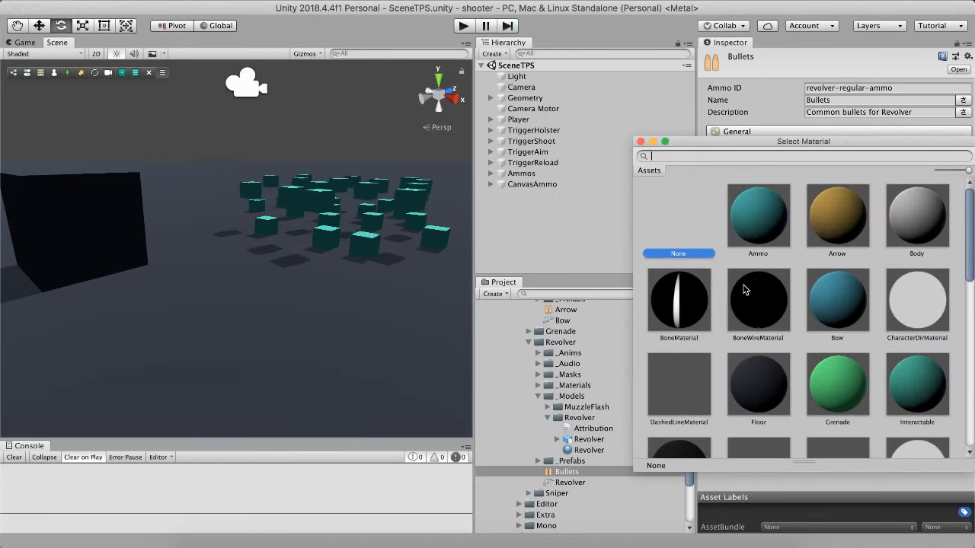
pyautogui.write('line')
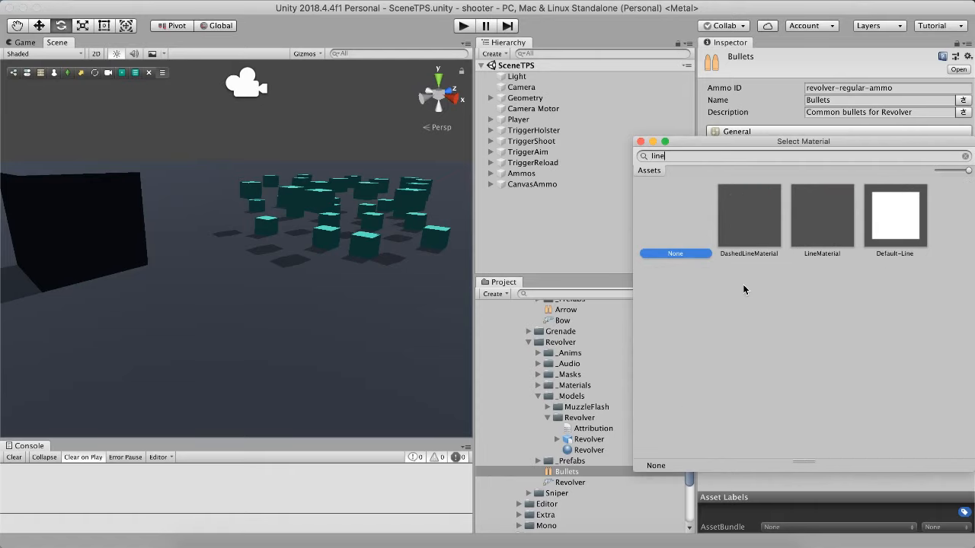
pyautogui.click(819, 226)
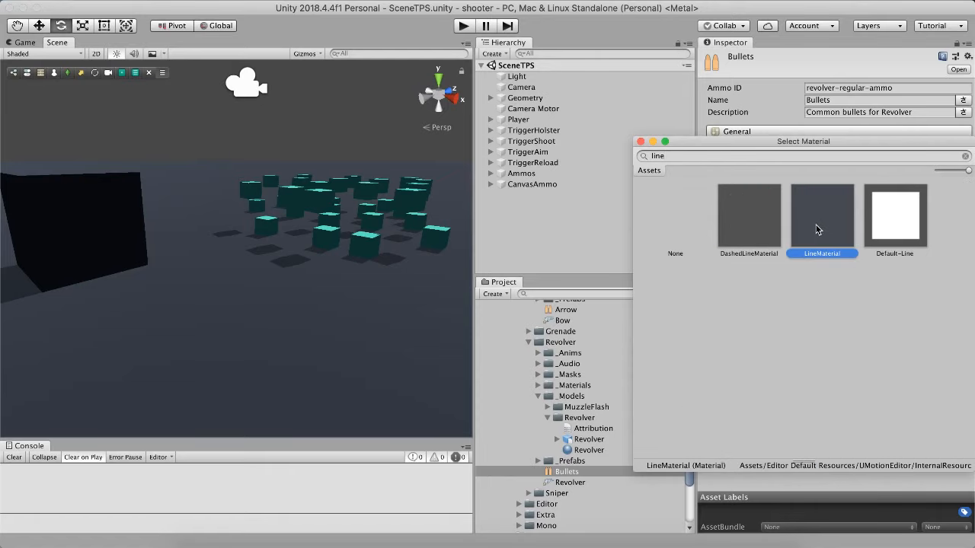
pyautogui.click(750, 221)
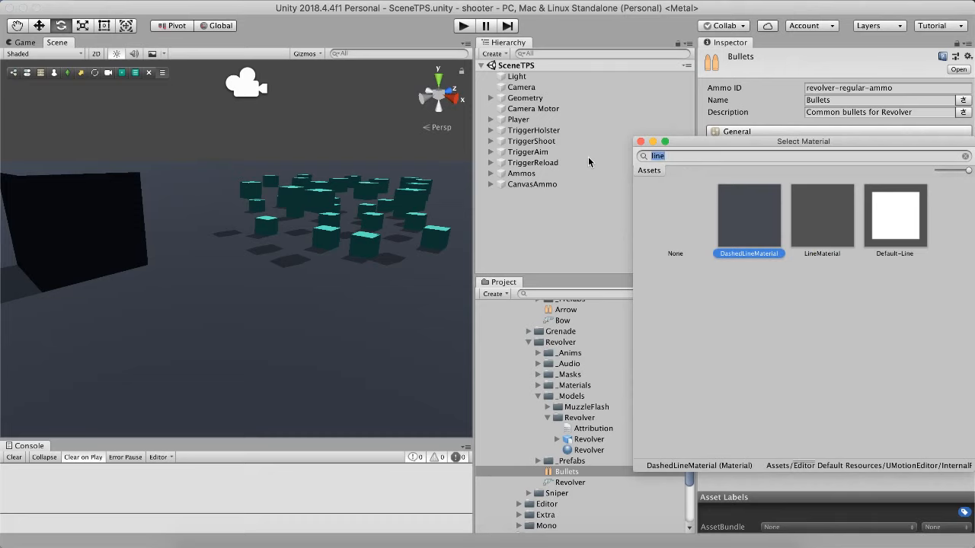
pyautogui.press('BackSpace')
pyautogui.write('traj')
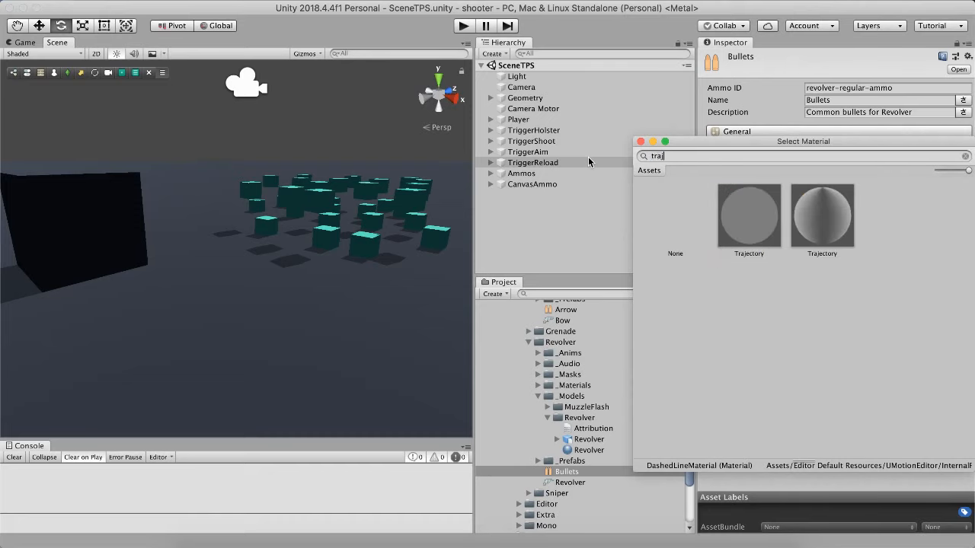
pyautogui.doubleClick(748, 214)
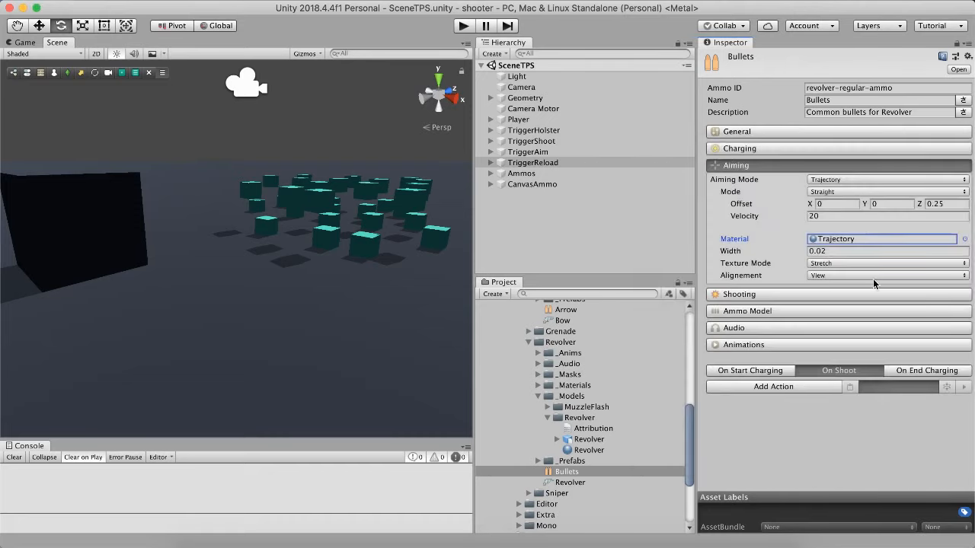
# - Playtest drawing and aiming the revolver with the Trajectory material assigned, and stop the playtest
pyautogui.click(463, 26)
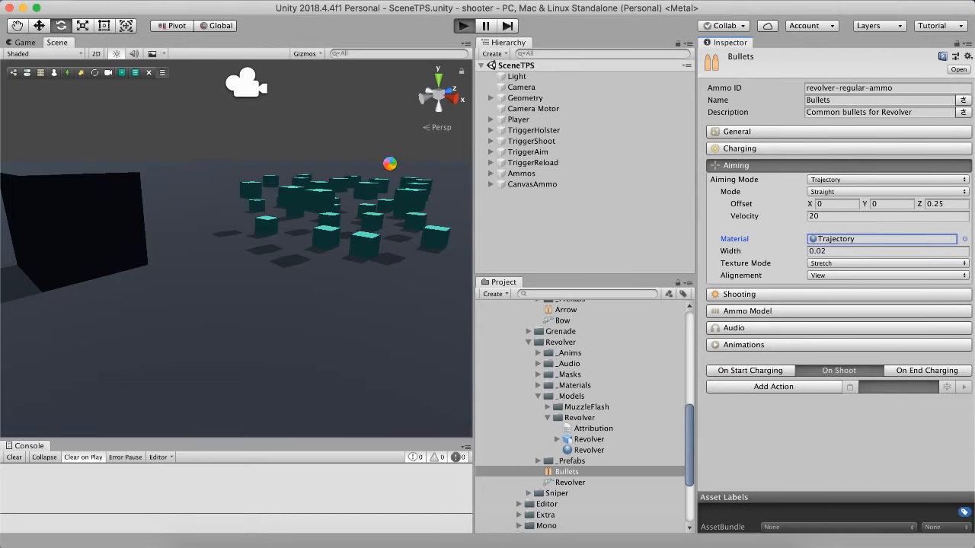
pyautogui.click(391, 169)
pyautogui.press('1')
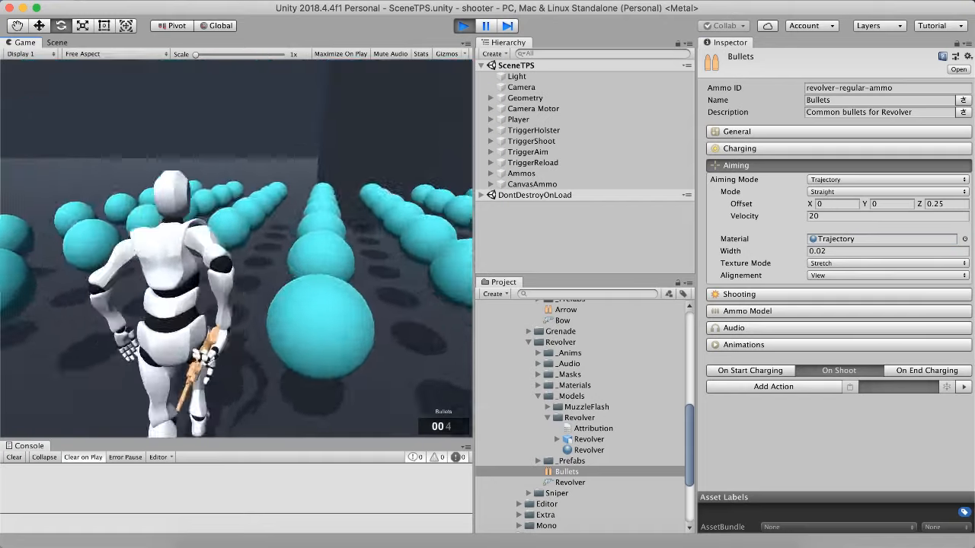
pyautogui.rightClick(391, 168)
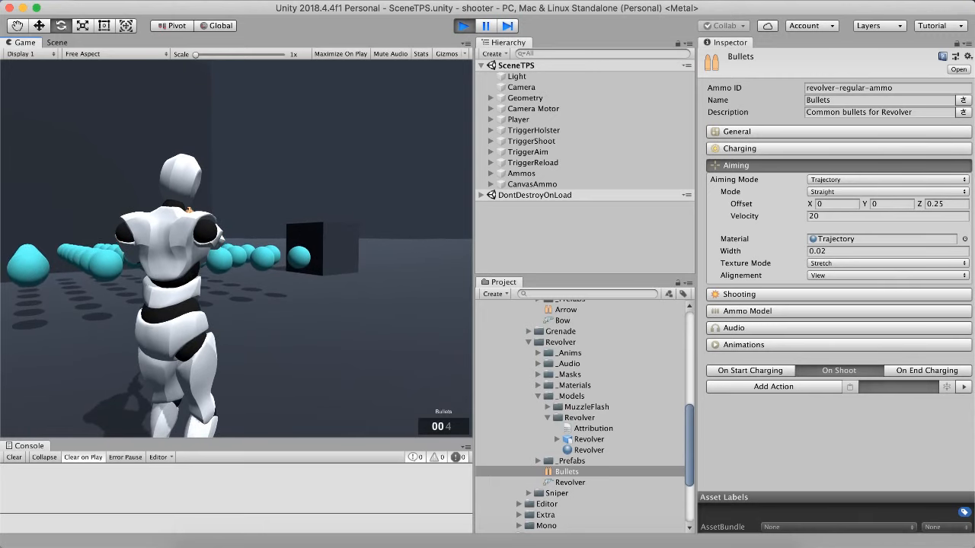
pyautogui.press('Escape')
pyautogui.click(463, 26)
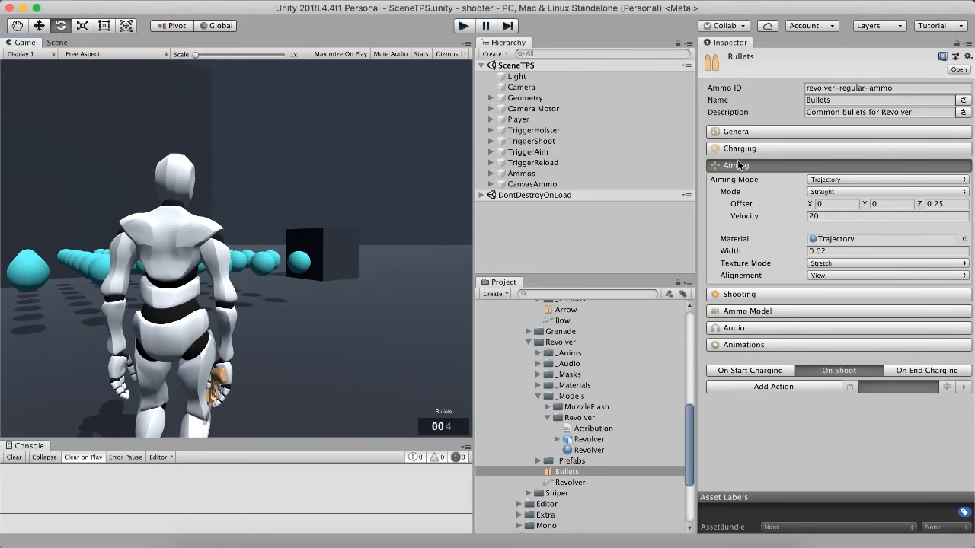
# - Keep the Aiming Mode as Trajectory and set the Bullets ammo's trajectory Mode to Curve
pyautogui.click(826, 181)
pyautogui.click(826, 180)
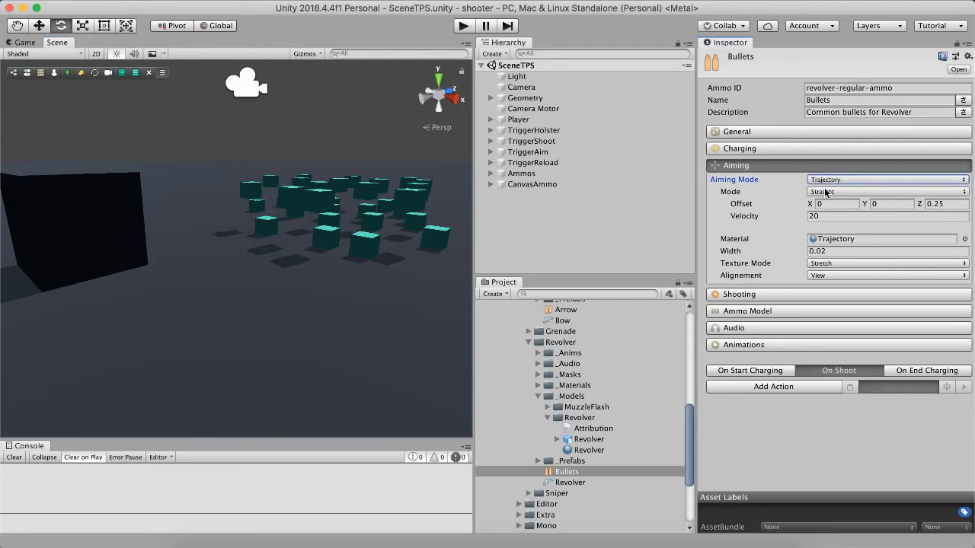
pyautogui.click(827, 192)
pyautogui.click(824, 202)
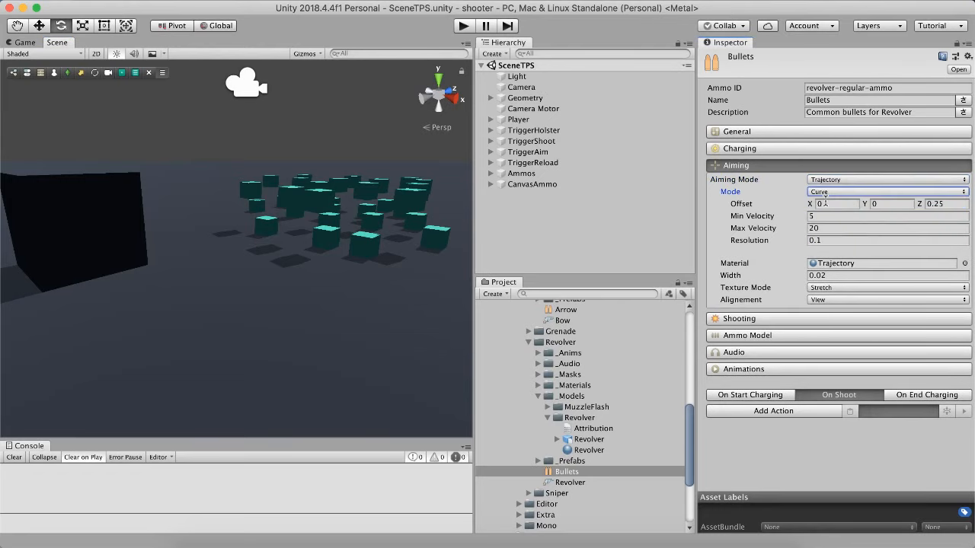
# - Playtest drawing and aiming the revolver with the curved trajectory, and stop the playtest
pyautogui.click(465, 27)
pyautogui.press('1')
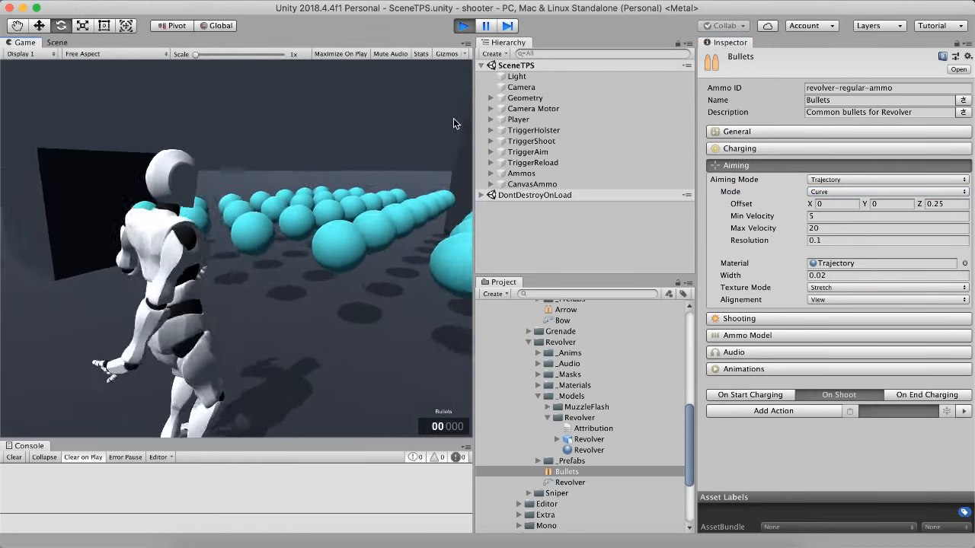
pyautogui.rightClick(462, 119)
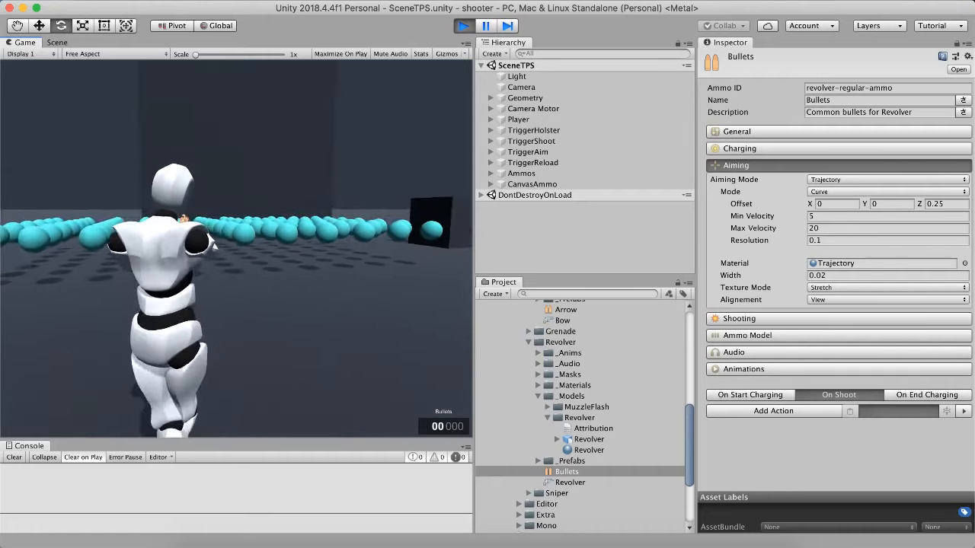
pyautogui.press('super+p')
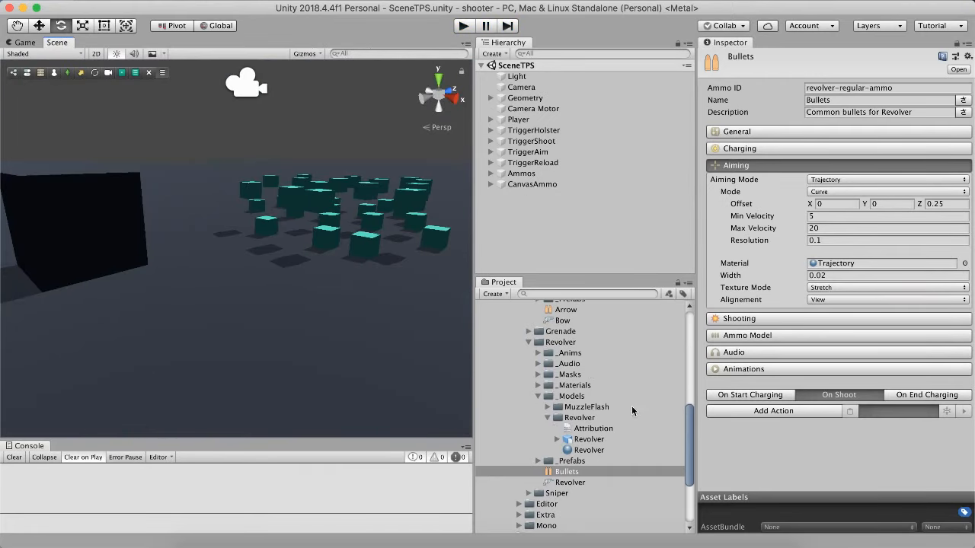
# - Change the weapon drawn by the player to Bow in the Conditions of TriggerHolster
pyautogui.click(532, 130)
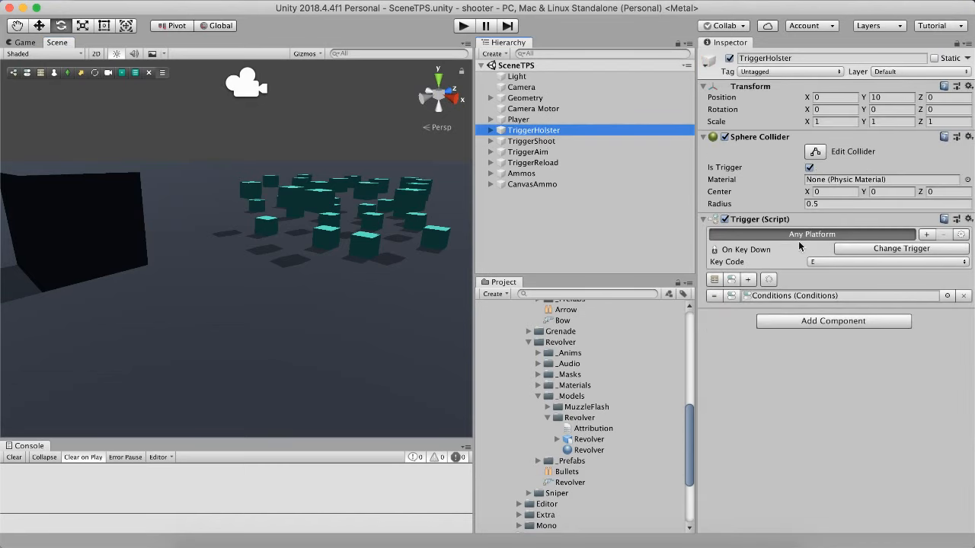
pyautogui.doubleClick(792, 297)
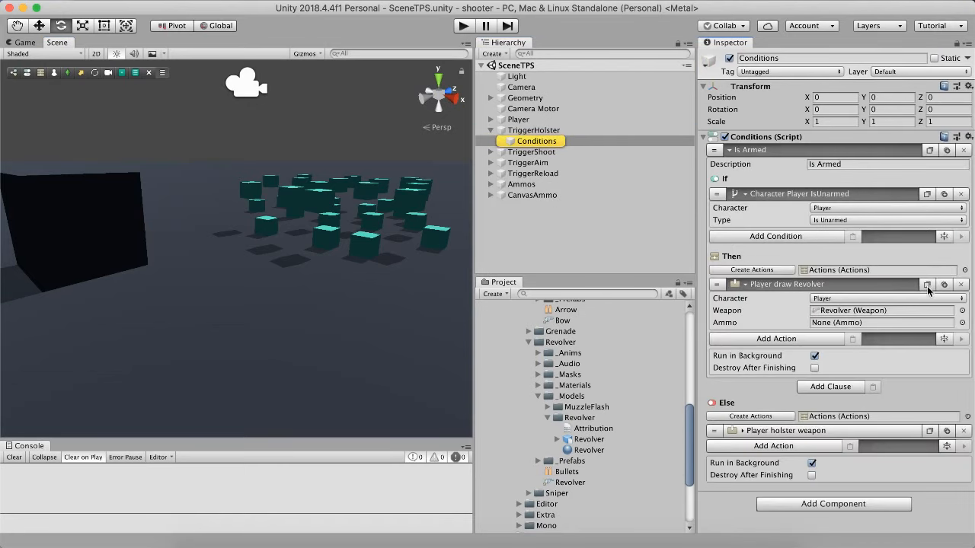
pyautogui.click(962, 311)
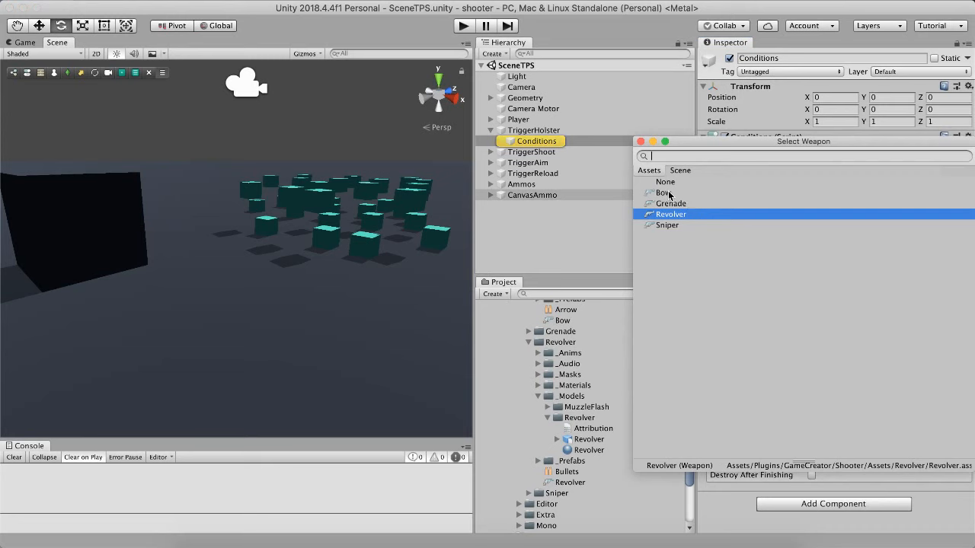
pyautogui.doubleClick(670, 197)
# - Playtest the scene with the bow drawn, aim it twice to check its trajectory, and stop the playtest
pyautogui.click(463, 25)
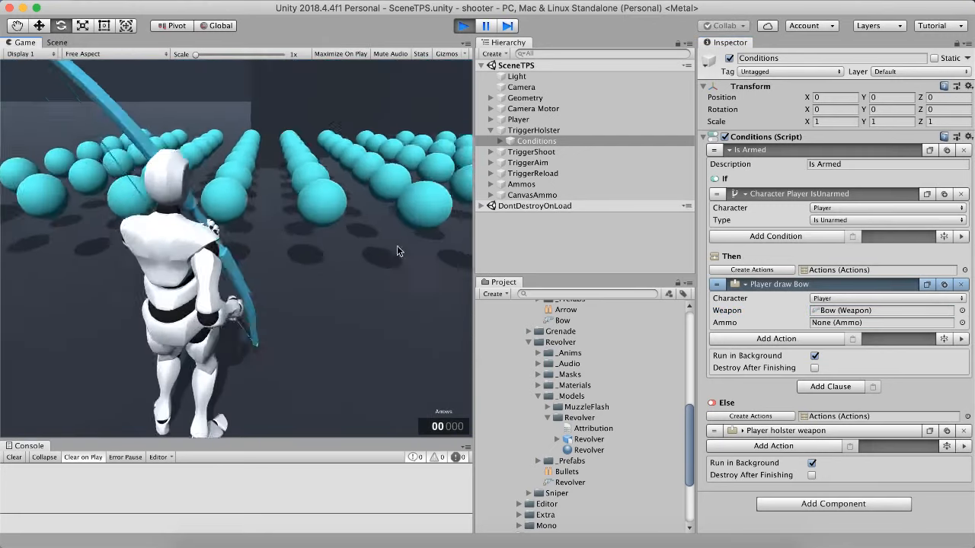
pyautogui.rightClick(399, 250)
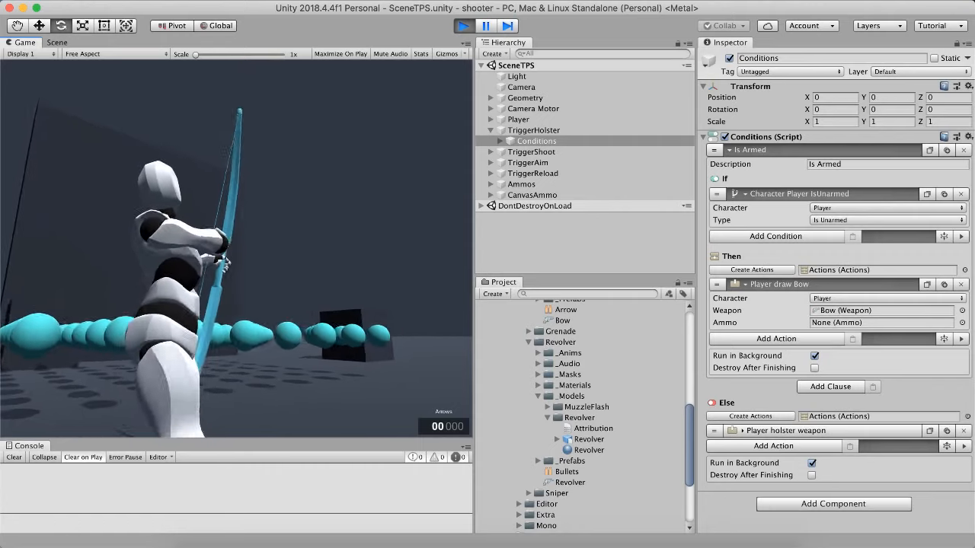
pyautogui.rightClick(239, 252)
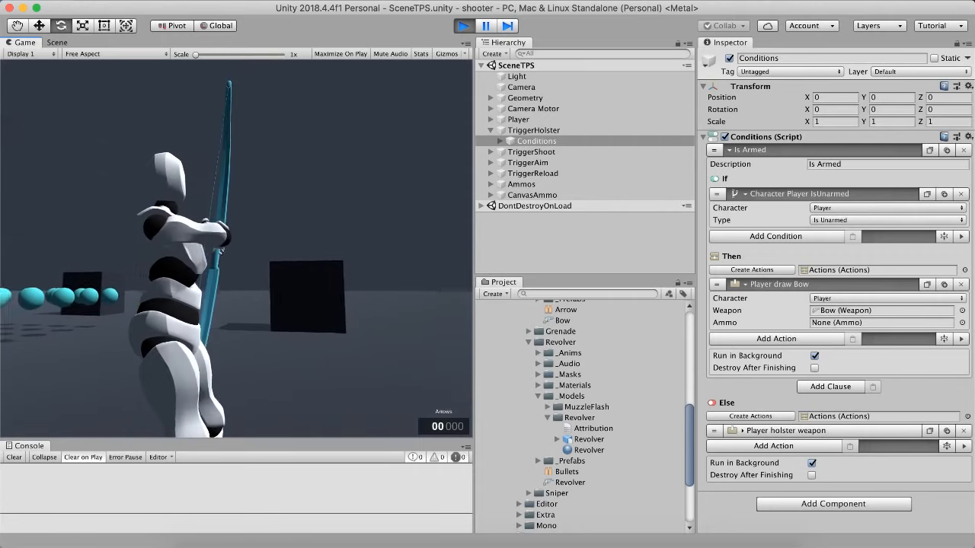
pyautogui.press('super+p')
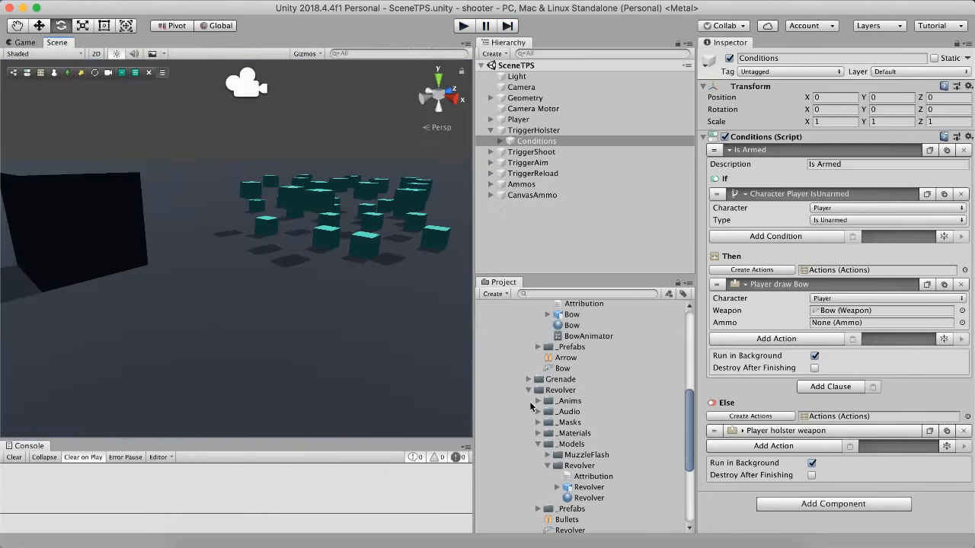
# - Show the aiming settings of the Arrow ammo used by the bow
pyautogui.click(580, 370)
pyautogui.click(581, 358)
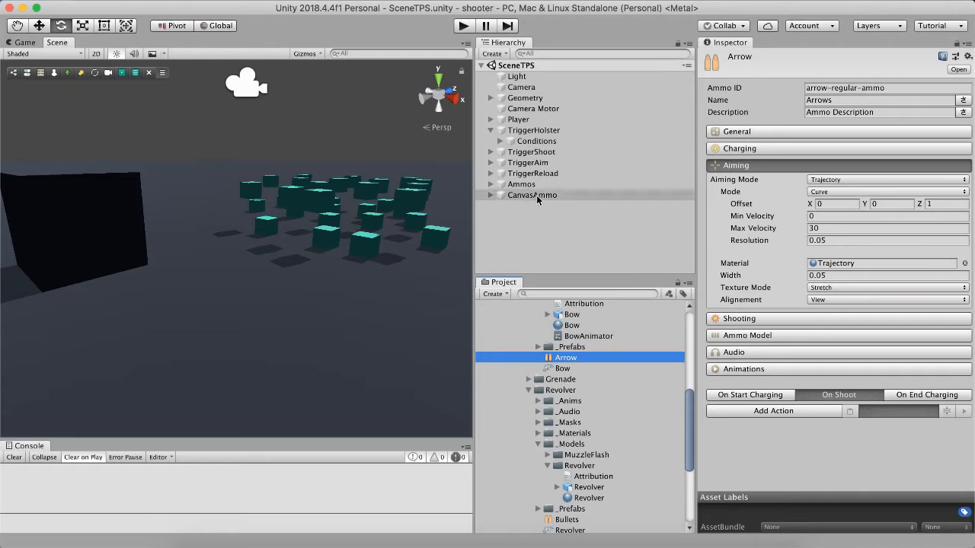
# - Switch the Arrow ammo's trajectory mode to Straight and back to Curve
pyautogui.click(825, 195)
pyautogui.click(829, 182)
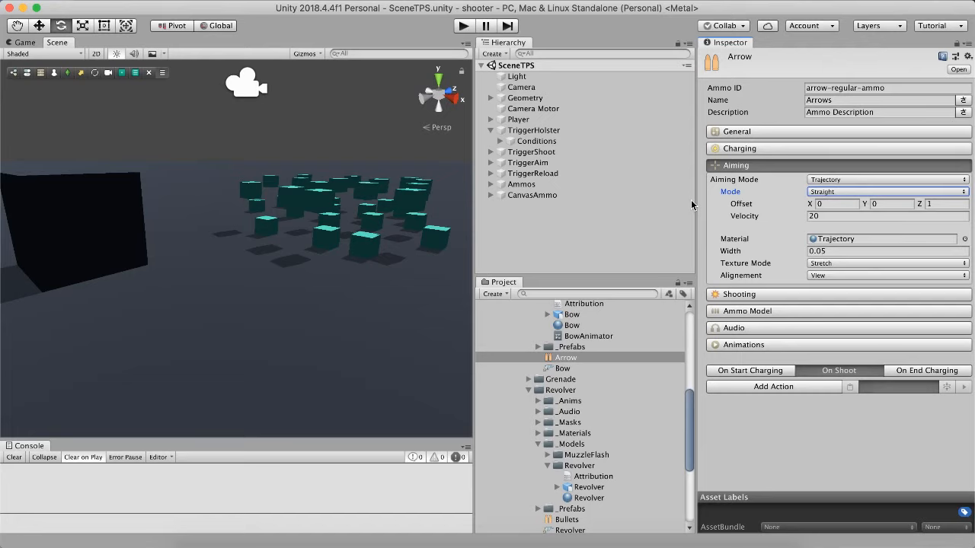
pyautogui.click(817, 195)
pyautogui.click(825, 203)
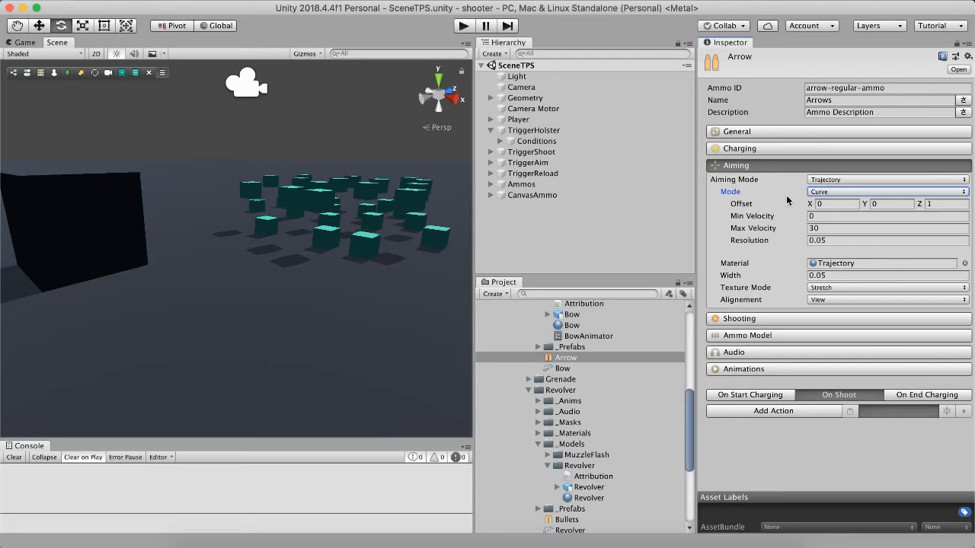
pyautogui.click(778, 173)
pyautogui.click(778, 173)
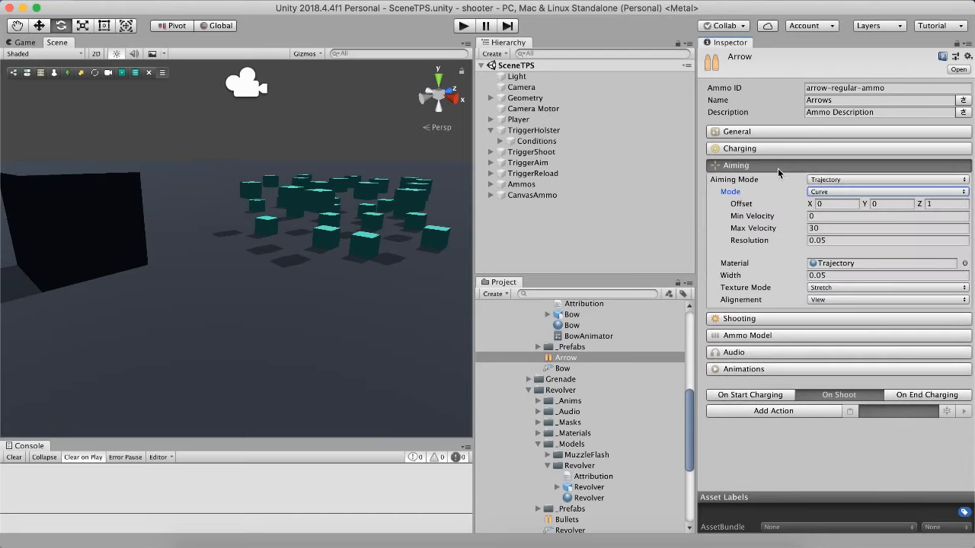
# - Switch the Arrow ammo's Aiming Mode to None and back to Trajectory
pyautogui.click(823, 182)
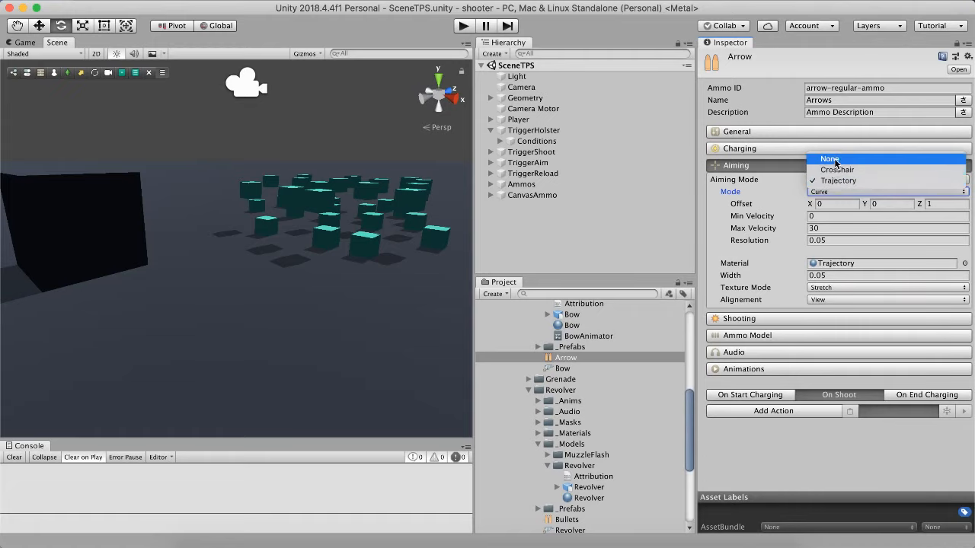
pyautogui.click(832, 160)
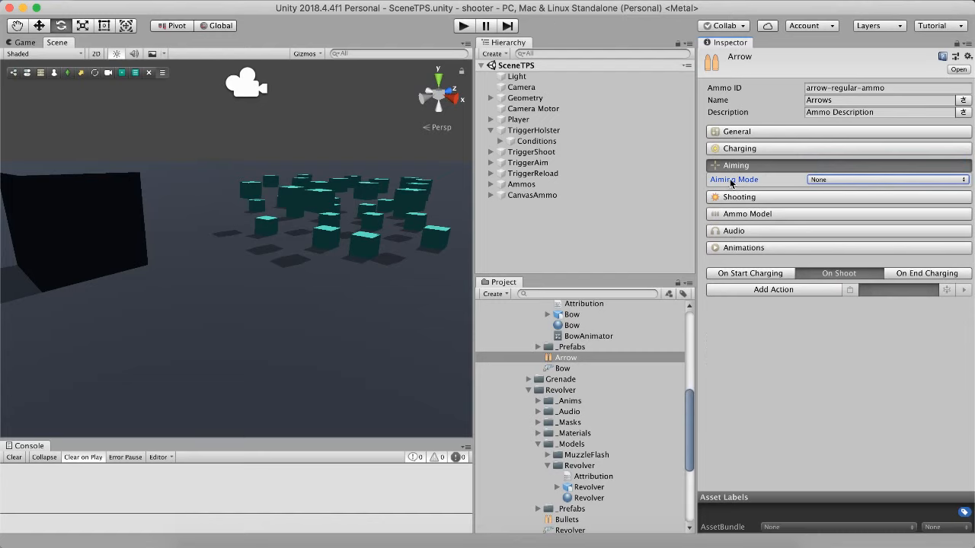
pyautogui.click(813, 180)
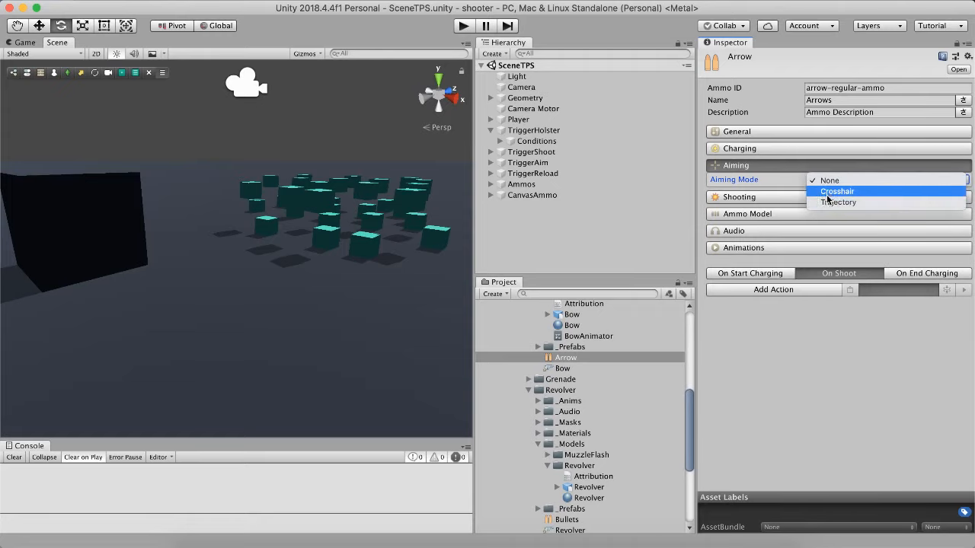
pyautogui.click(832, 202)
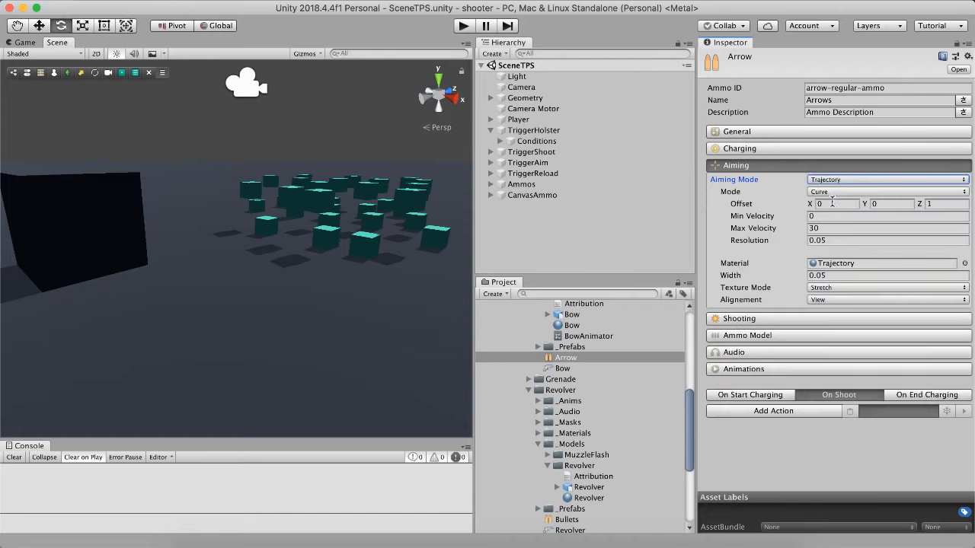
# - Set the Aiming Mode of the revolver's Bullets ammo to Crosshair with a Focus Time of 0.25
pyautogui.scroll(-2, 599, 384)
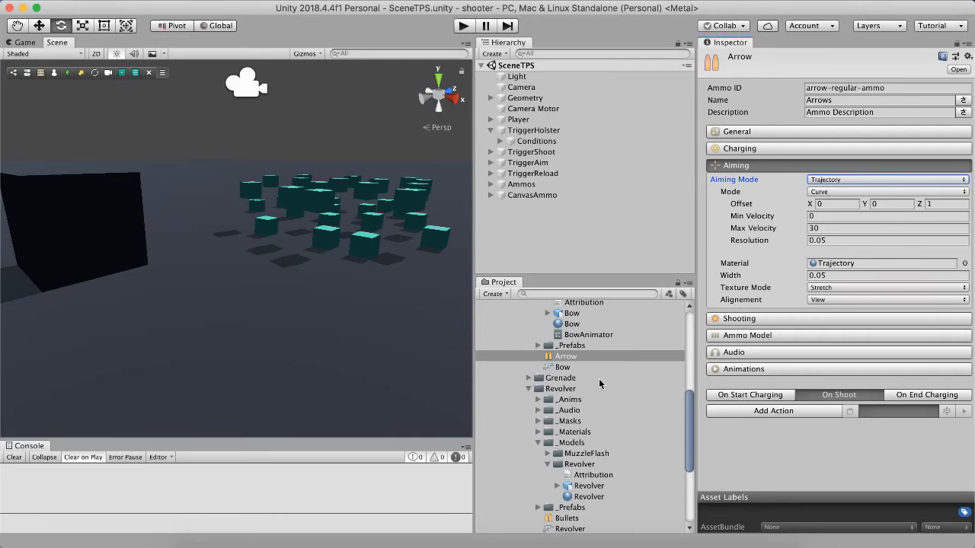
pyautogui.click(571, 516)
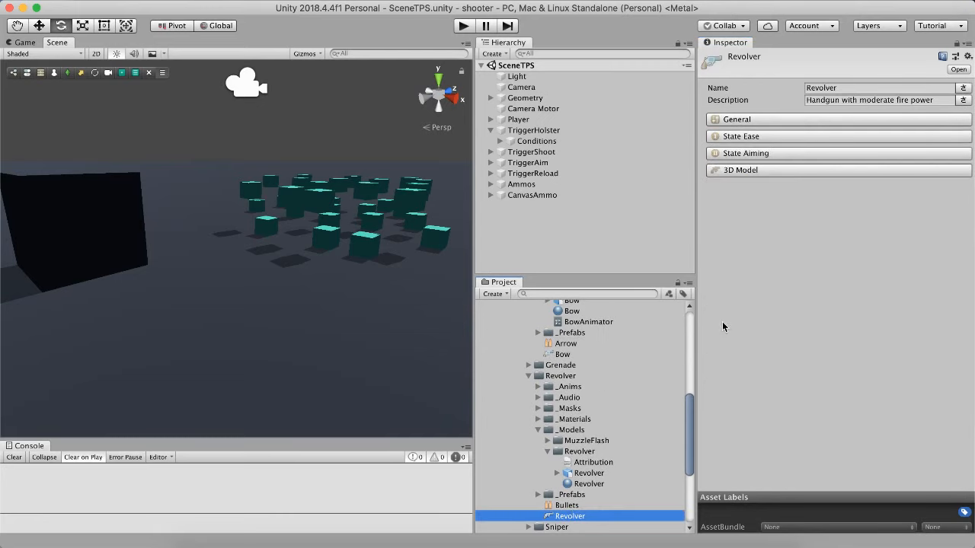
pyautogui.click(566, 505)
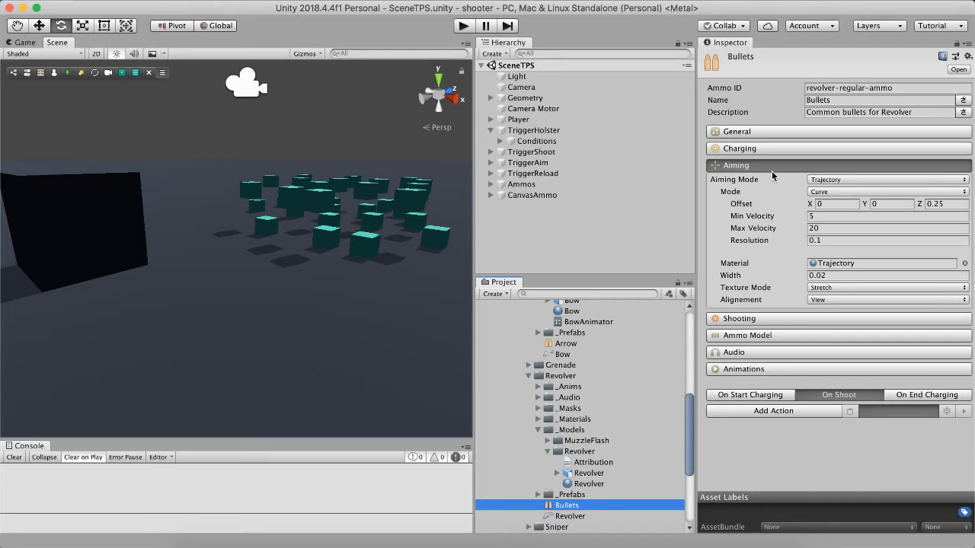
pyautogui.click(818, 182)
pyautogui.click(836, 169)
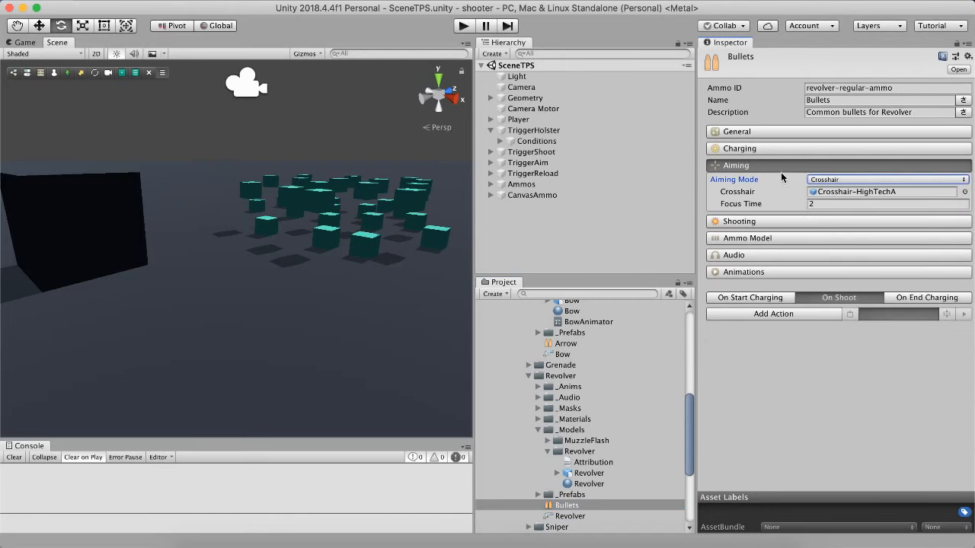
pyautogui.click(816, 204)
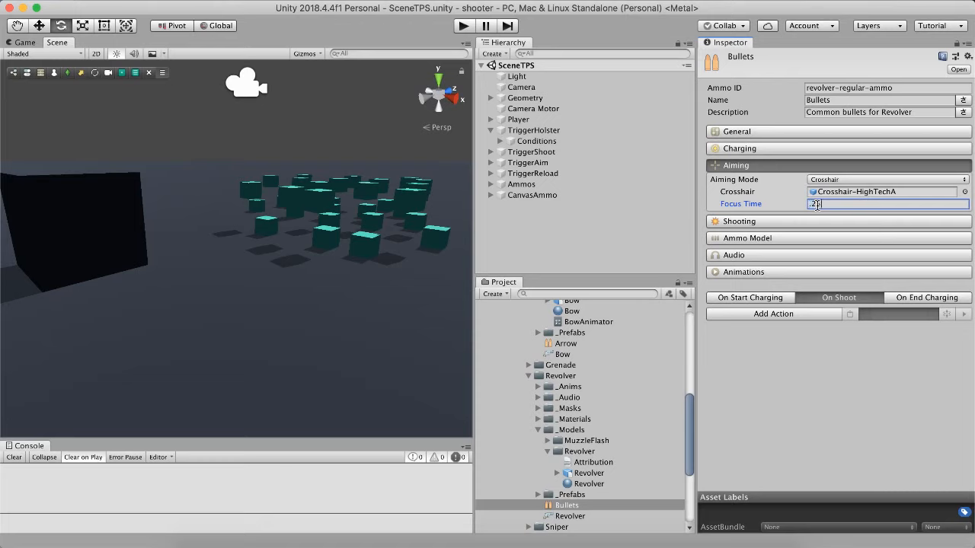
pyautogui.click(774, 167)
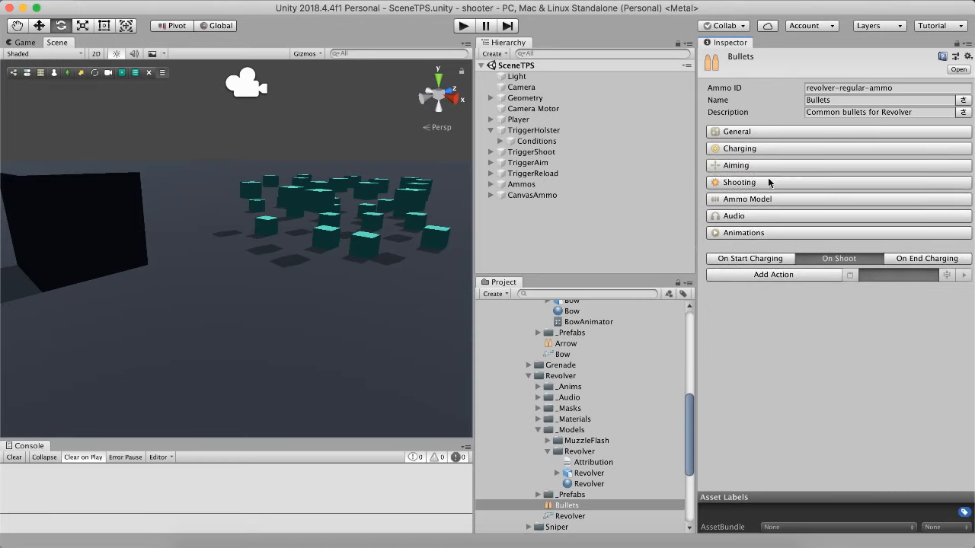
# - Show the Shooting settings of the Bullets ammo and examine its Shoot Type options
pyautogui.click(768, 181)
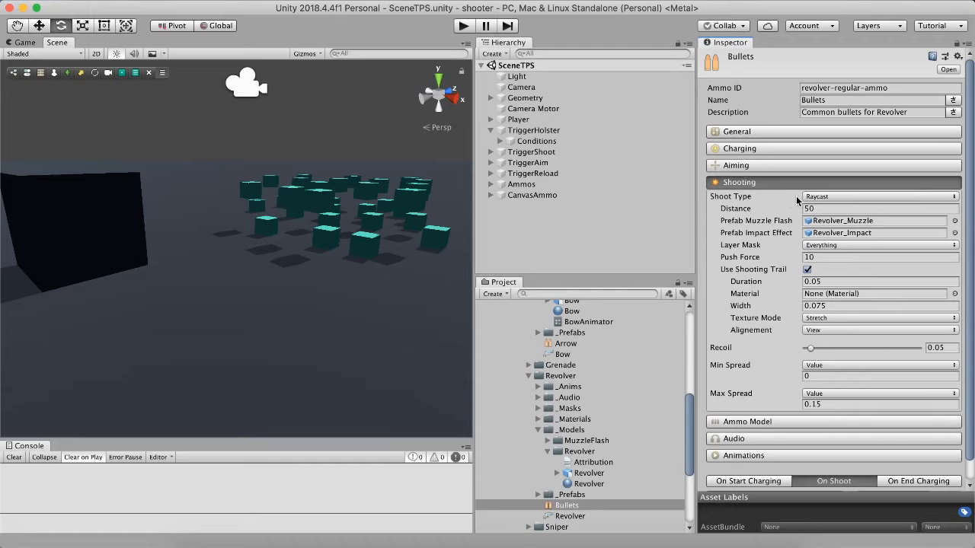
pyautogui.click(746, 198)
pyautogui.click(827, 198)
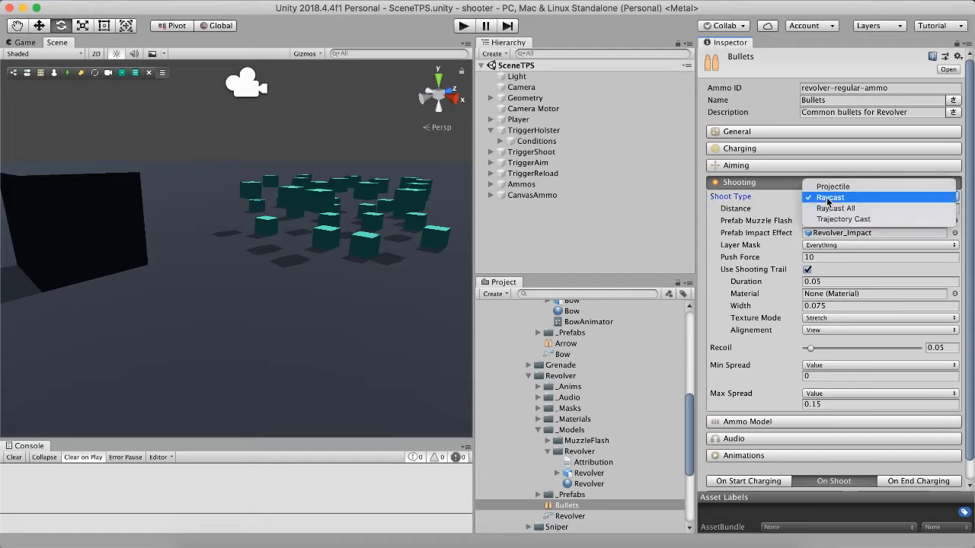
pyautogui.click(750, 208)
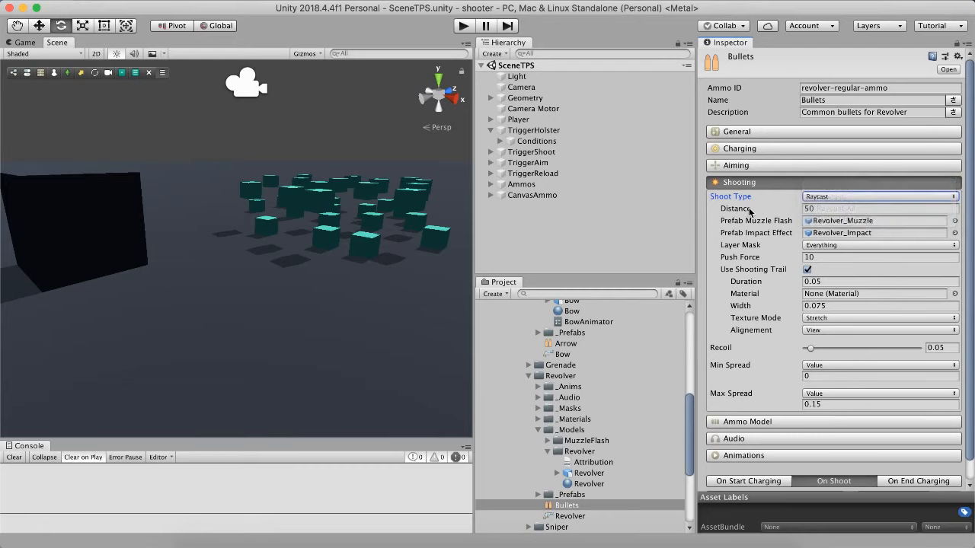
# - Switch the Bullets ammo's Shoot Type to Projectile and back to Raycast
pyautogui.click(816, 199)
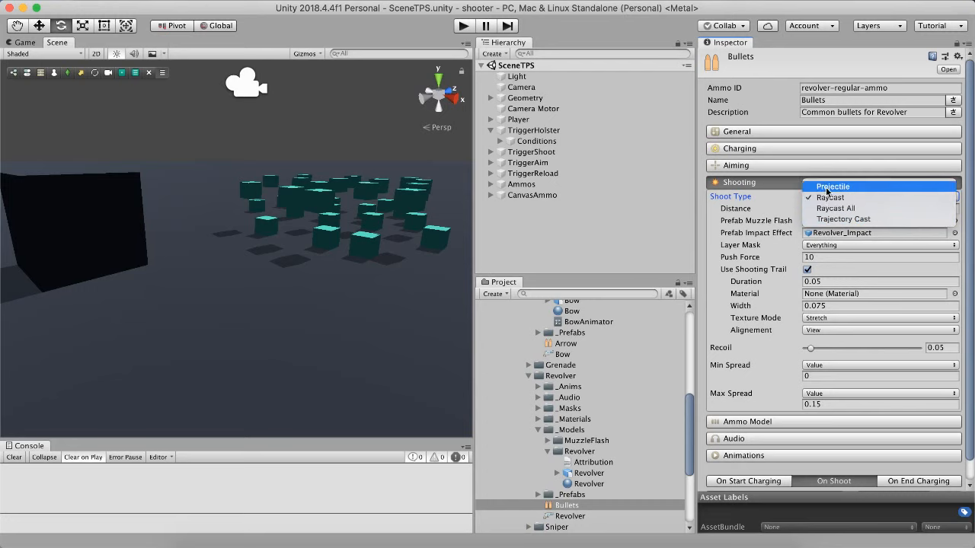
pyautogui.click(827, 189)
pyautogui.click(830, 199)
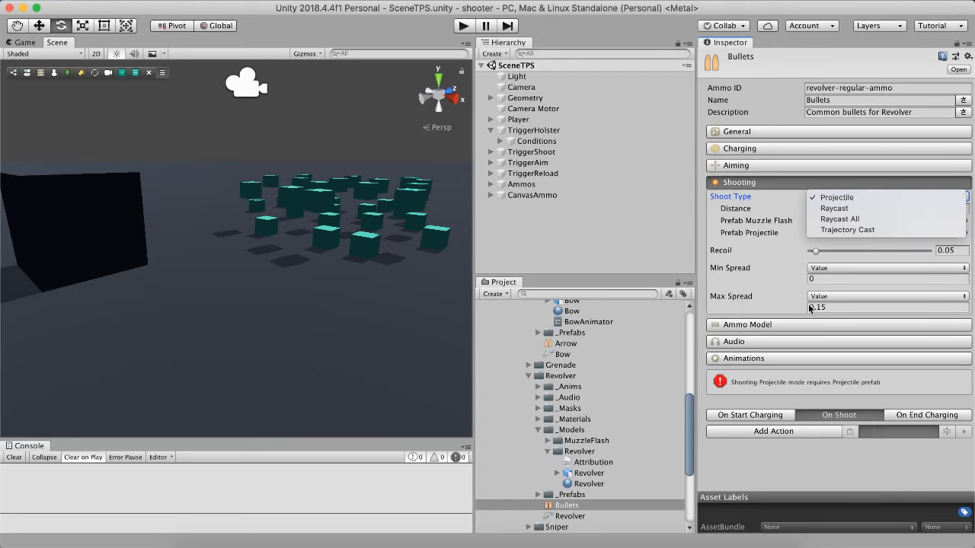
pyautogui.click(831, 209)
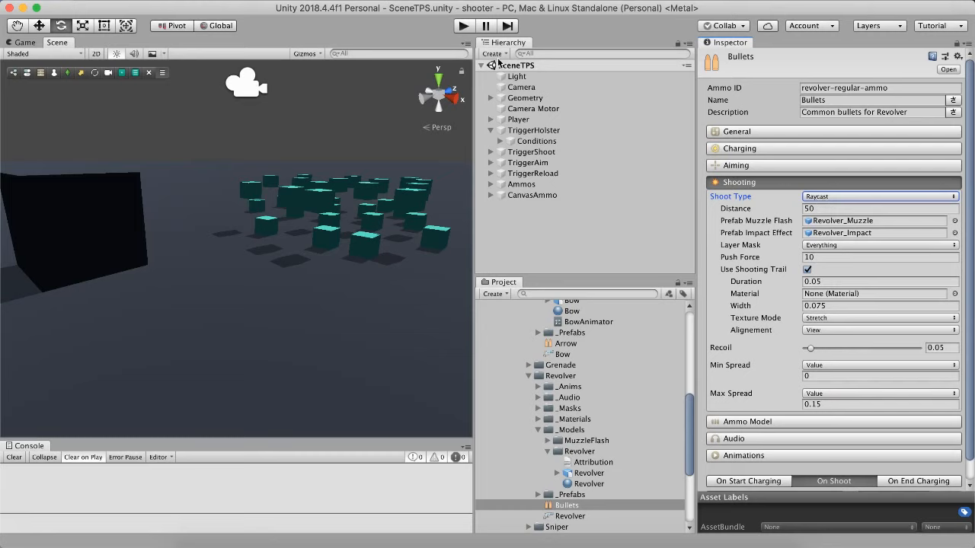
# - Start a playtest and change the drawn weapon to Revolver in the Conditions of TriggerHolster while it runs
pyautogui.click(467, 28)
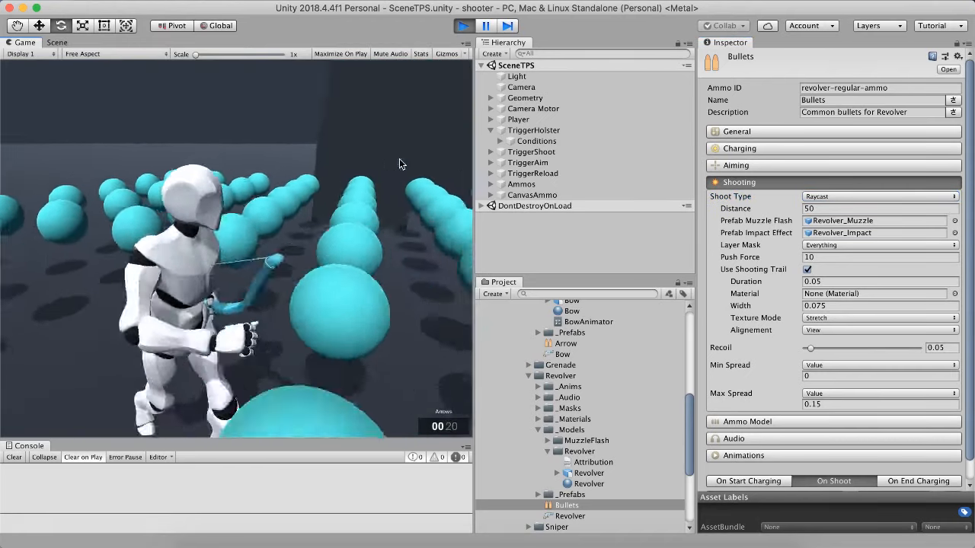
pyautogui.click(550, 129)
pyautogui.click(552, 141)
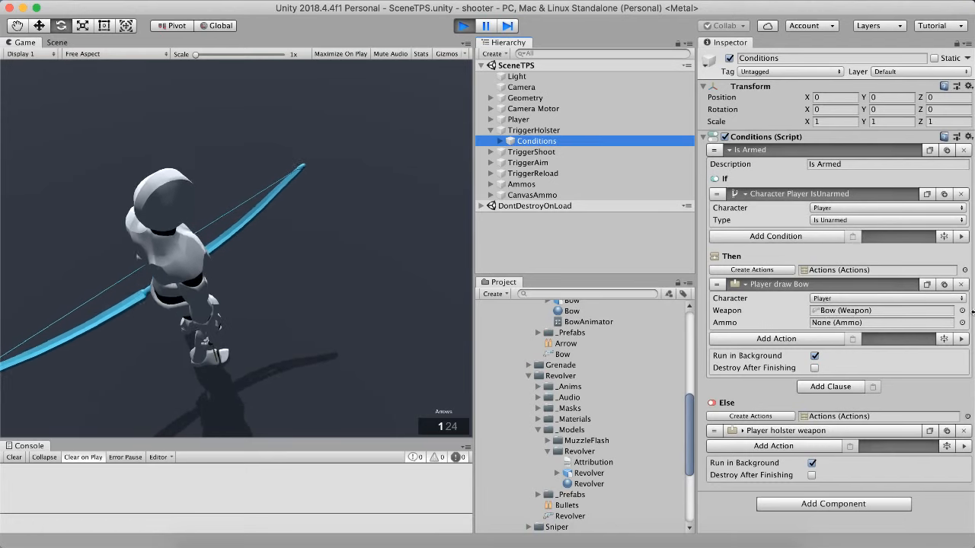
pyautogui.click(962, 310)
pyautogui.doubleClick(670, 214)
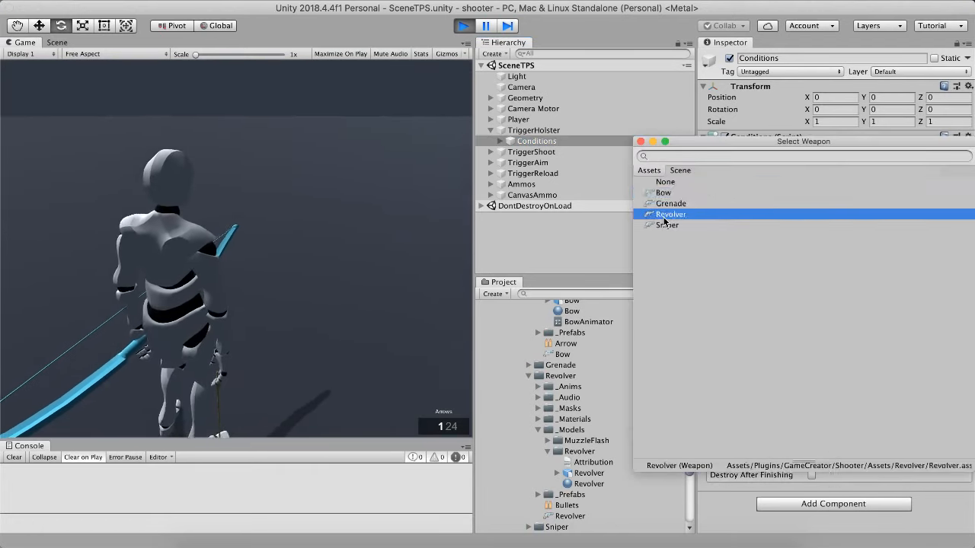
# - Swap the bow for the revolver in the playtest, then aim with the crosshair and fire while moving the character
pyautogui.press('q')
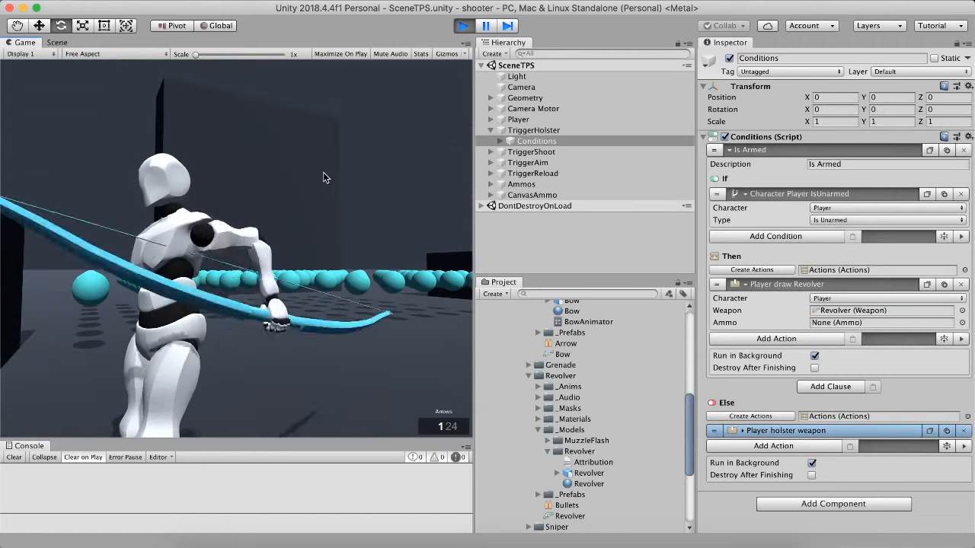
pyautogui.press('q')
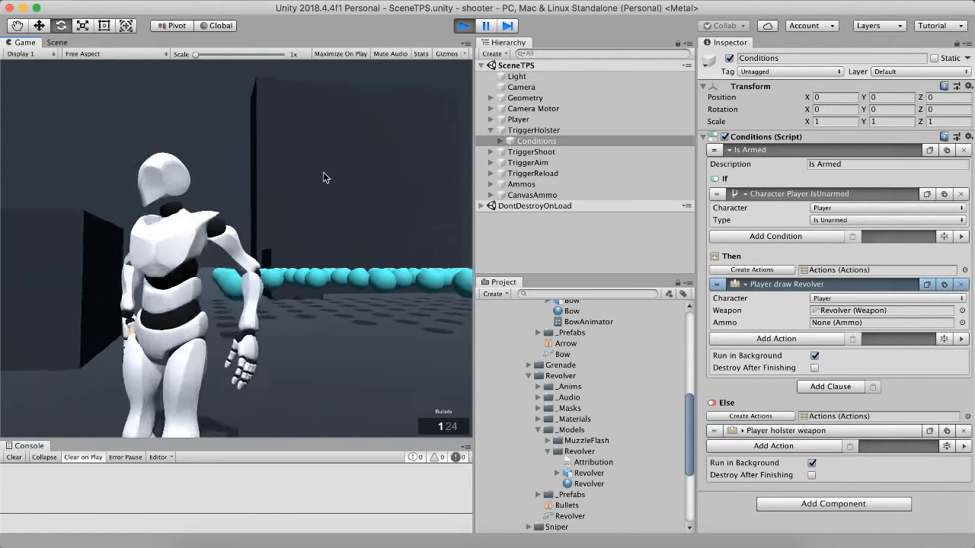
pyautogui.rightClick(324, 173)
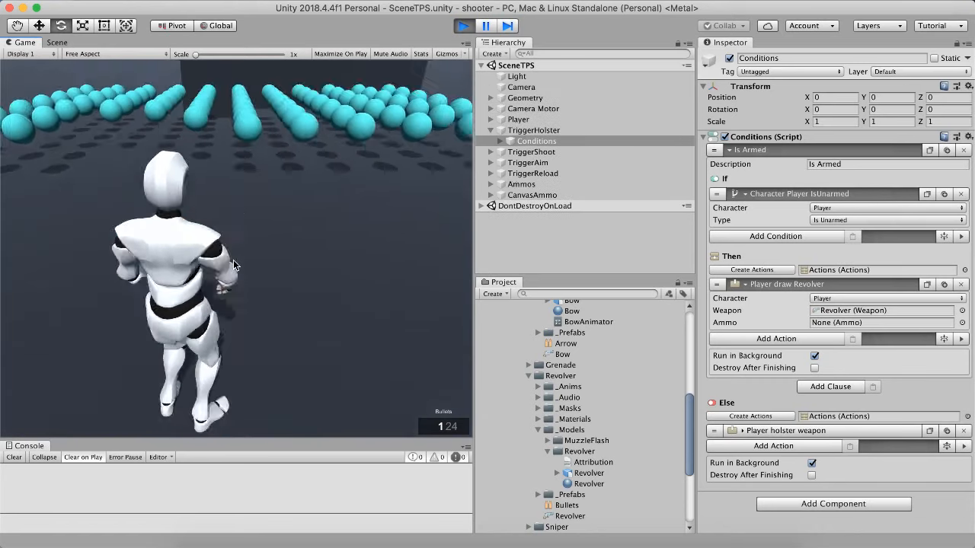
pyautogui.press('w')
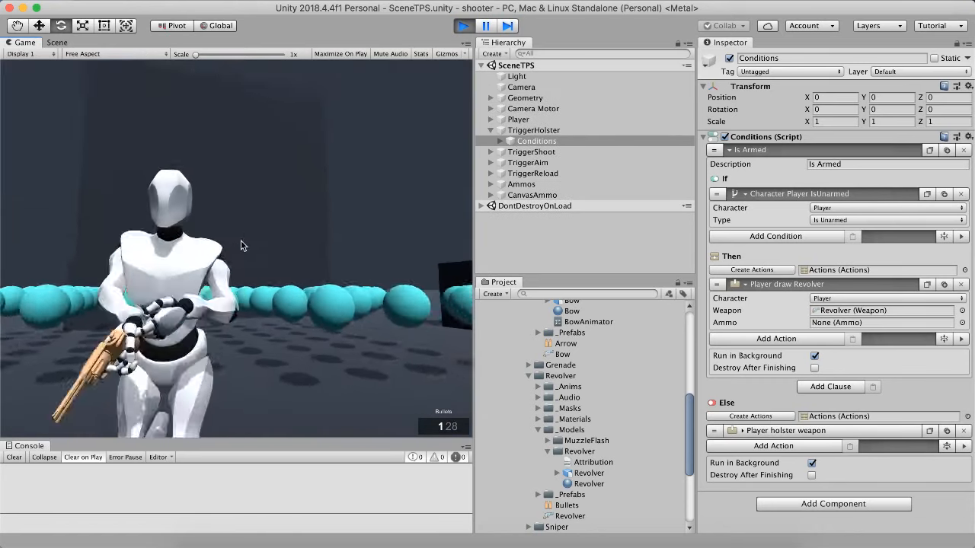
pyautogui.rightClick(239, 243)
pyautogui.click(238, 245)
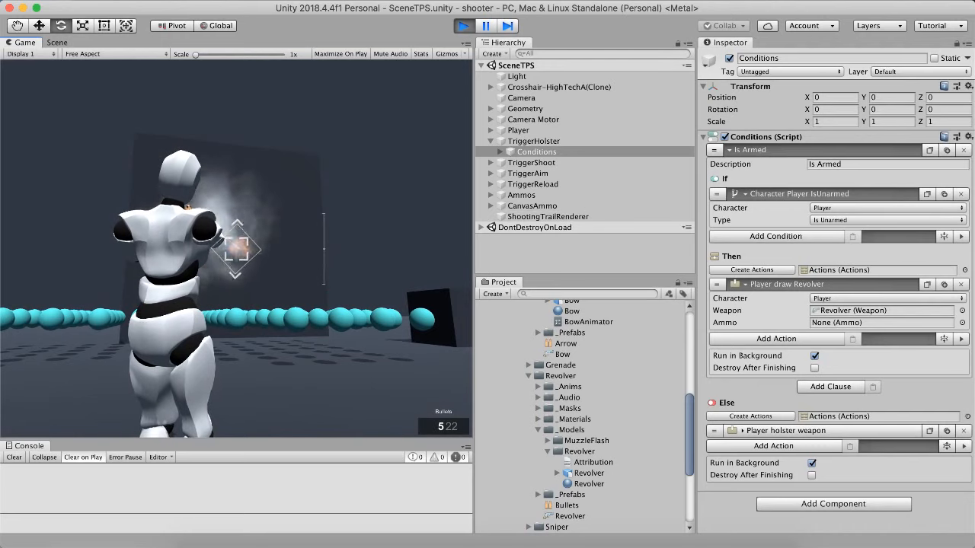
pyautogui.press('w')
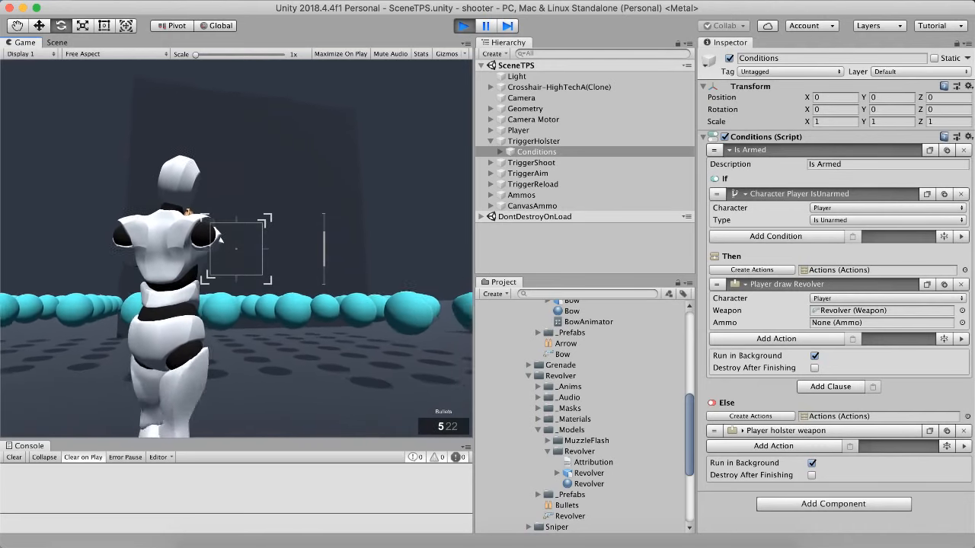
pyautogui.press('s')
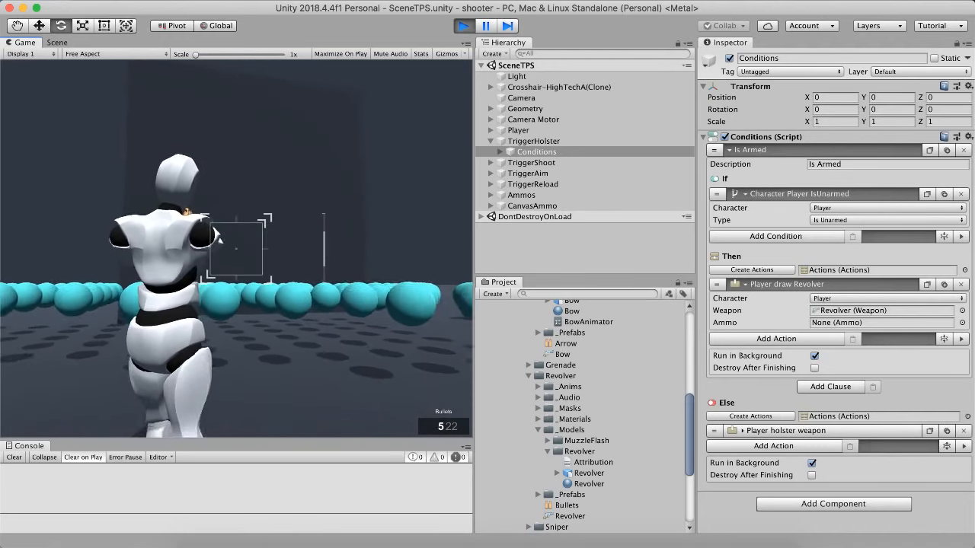
pyautogui.press('s')
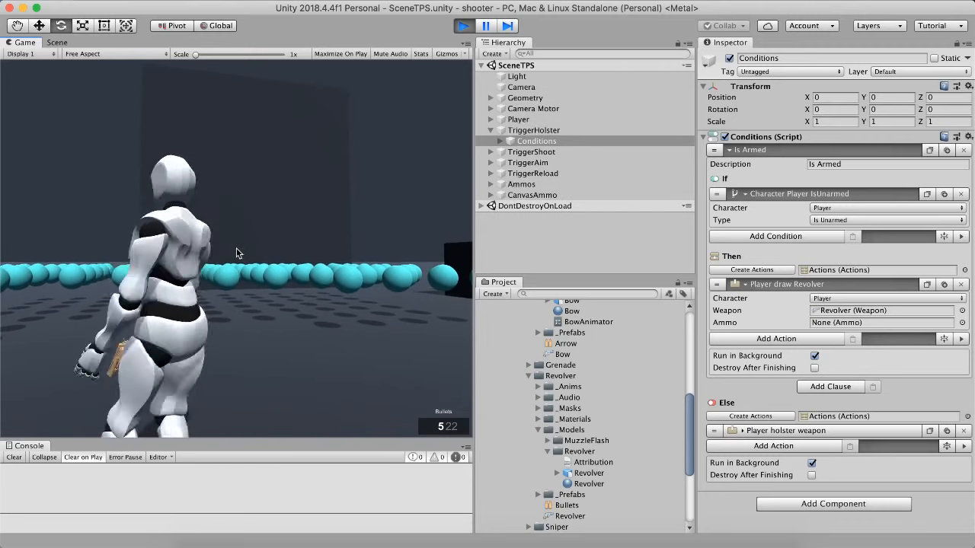
pyautogui.press('a')
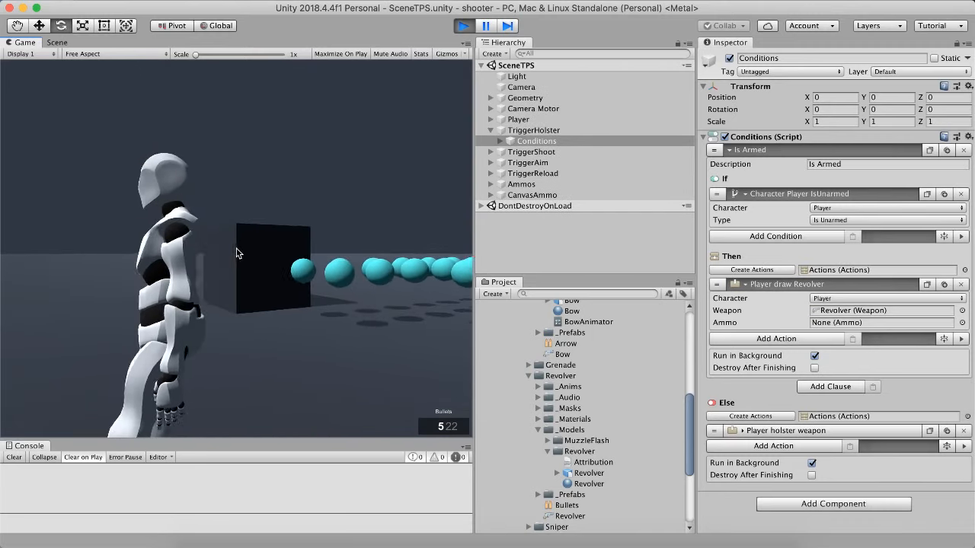
# - Stop the playtest and set the weapon drawn by the player to Revolver in the Conditions of TriggerHolster
pyautogui.click(463, 25)
pyautogui.click(962, 312)
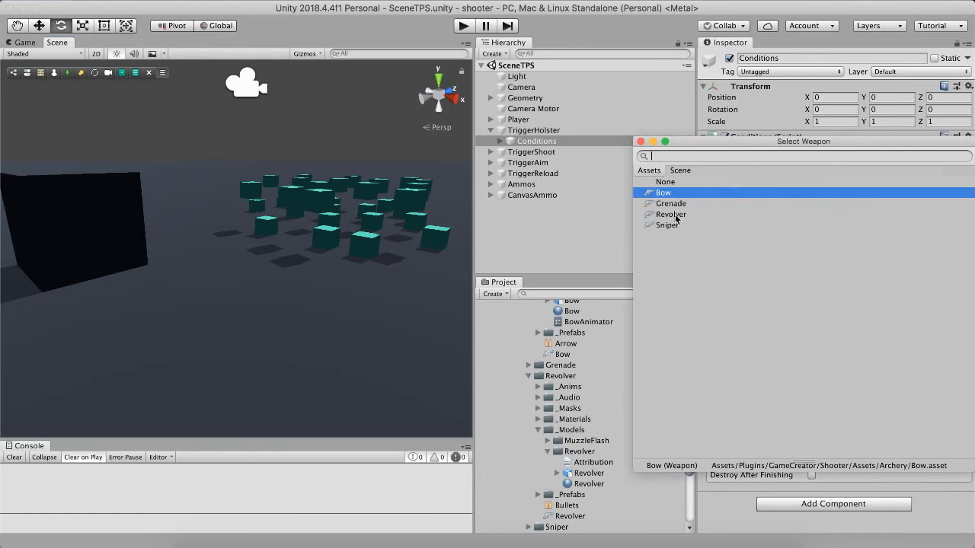
pyautogui.doubleClick(668, 214)
# - Set the Shoot Type of the revolver's Bullets ammo to Projectile
pyautogui.scroll(-3, 583, 495)
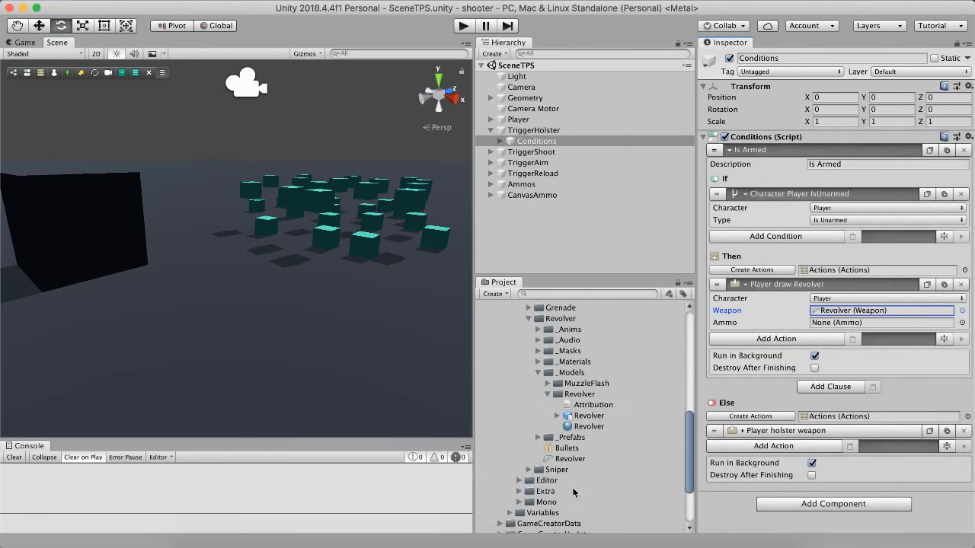
pyautogui.click(573, 448)
pyautogui.click(838, 197)
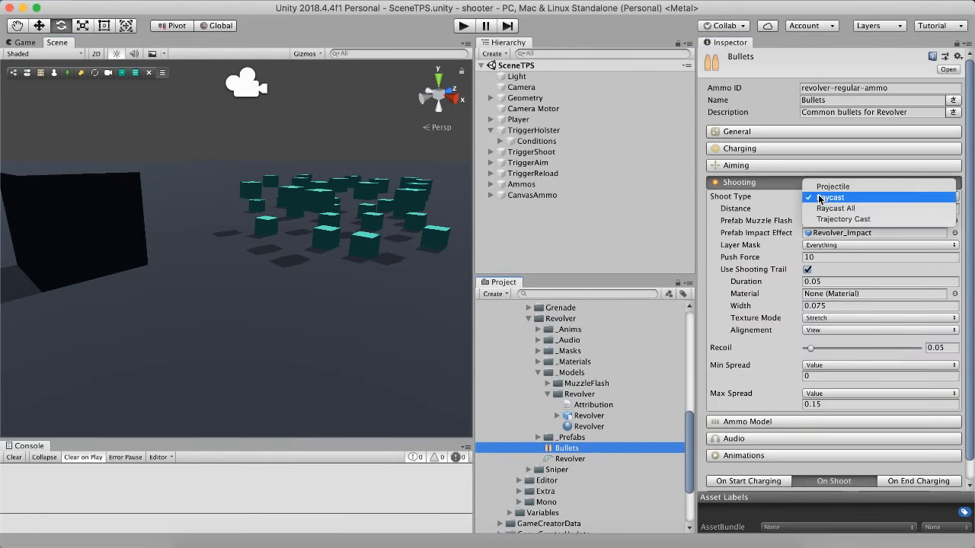
pyautogui.click(837, 187)
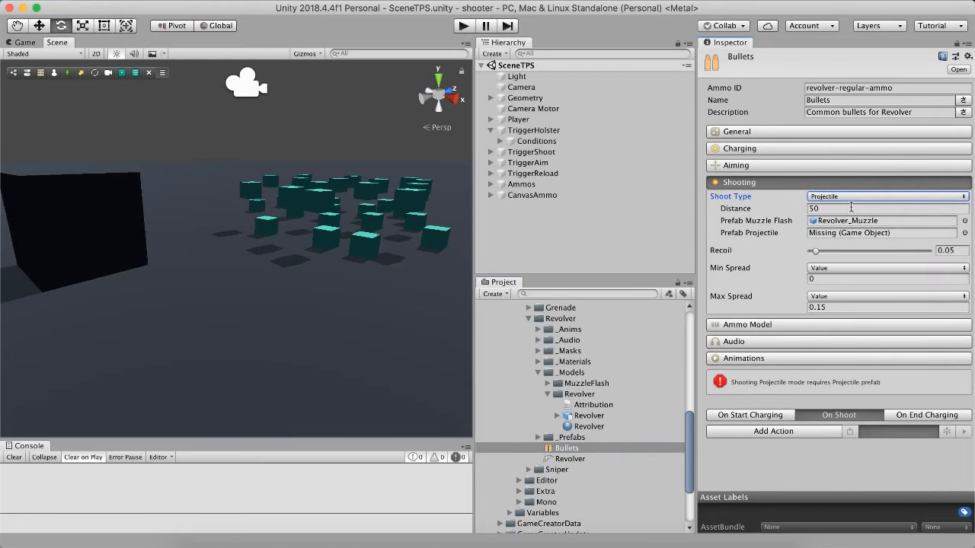
# - Open SceneTopDown from the Temp folder and start a playtest
pyautogui.click(754, 234)
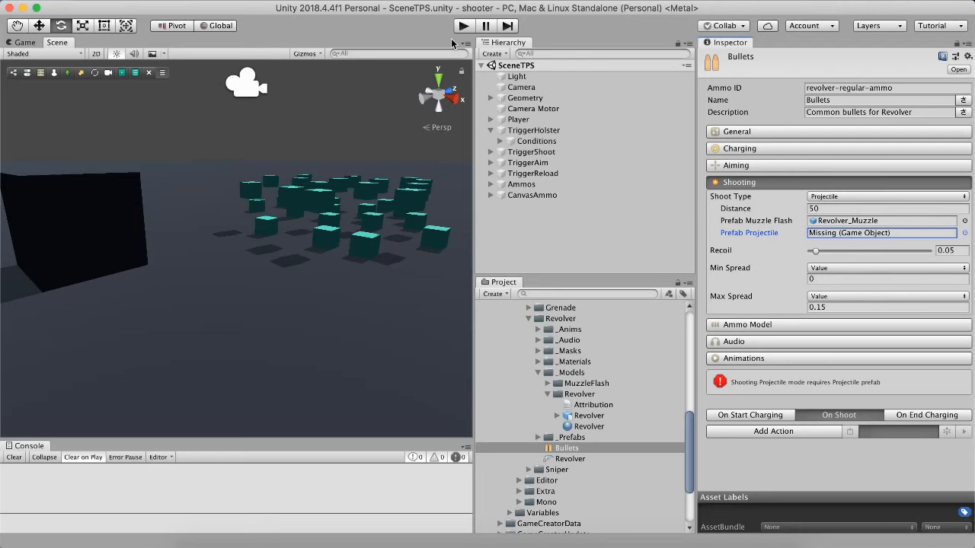
pyautogui.scroll(-5, 567, 458)
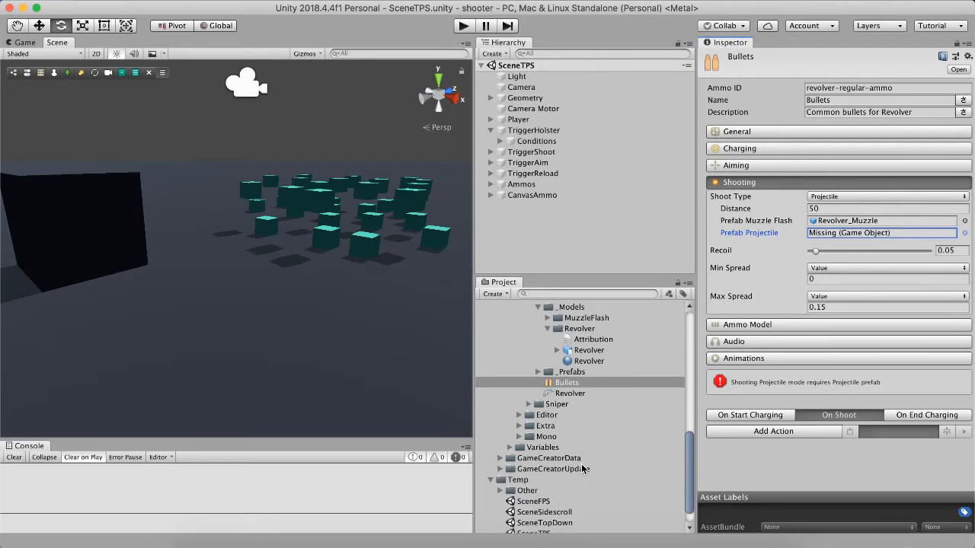
pyautogui.doubleClick(552, 497)
pyautogui.click(463, 25)
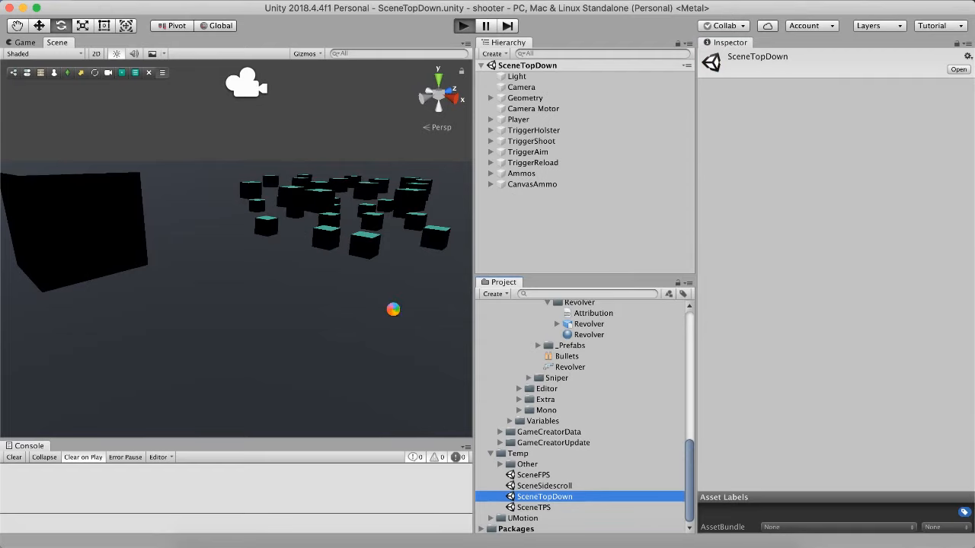
# - Move the character around and try aiming in the top-down scene, and end the playtest
pyautogui.press('w')
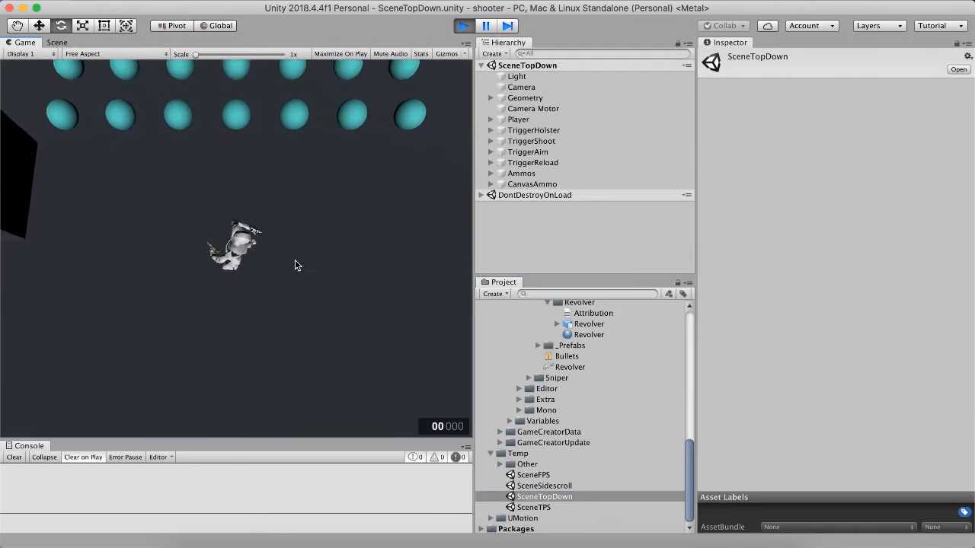
pyautogui.press('d')
pyautogui.press('s')
pyautogui.moveTo(297, 265); pyautogui.dragTo(328, 339, button='right')
pyautogui.press('super+p')
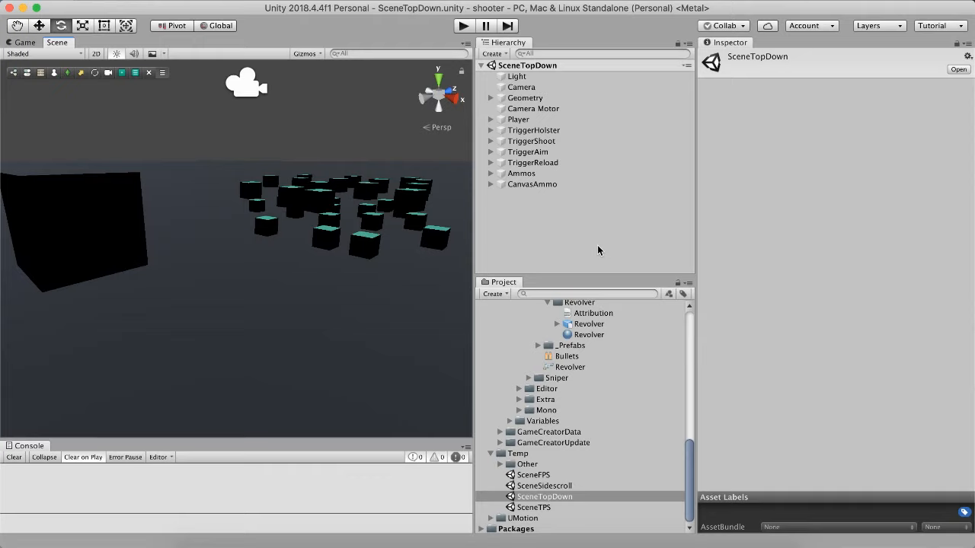
# - Reopen SceneTPS with the revolver's Bullets ammo selected, and briefly run and stop a playtest
pyautogui.click(566, 505)
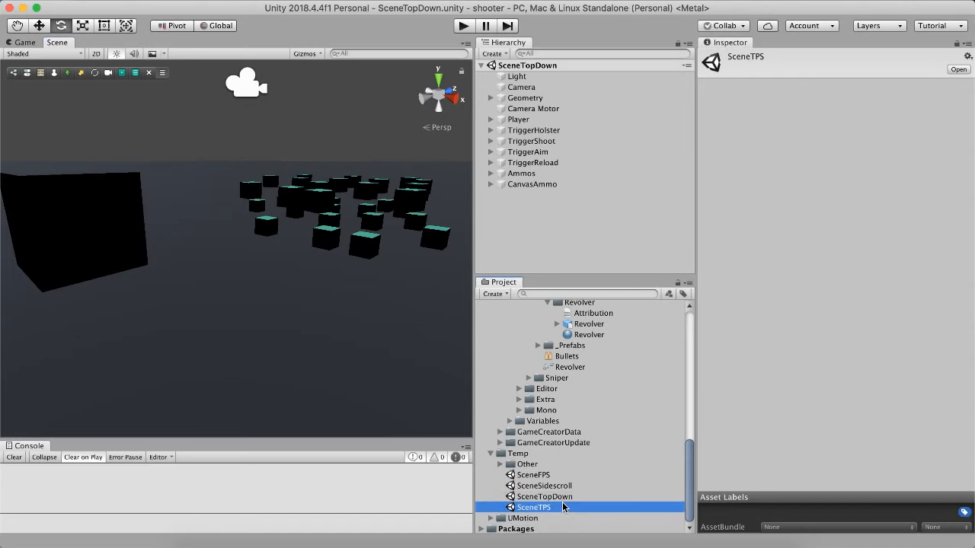
pyautogui.click(566, 358)
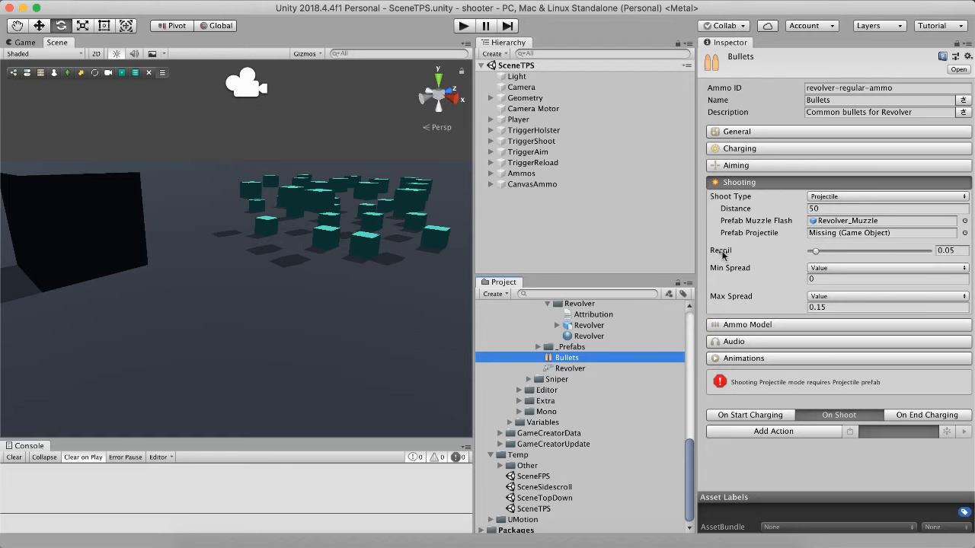
pyautogui.click(720, 253)
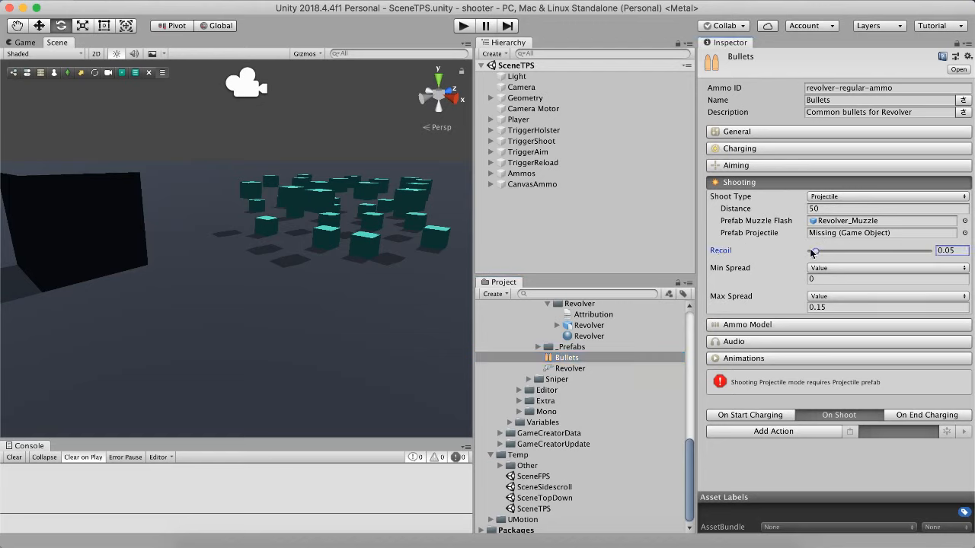
pyautogui.click(463, 25)
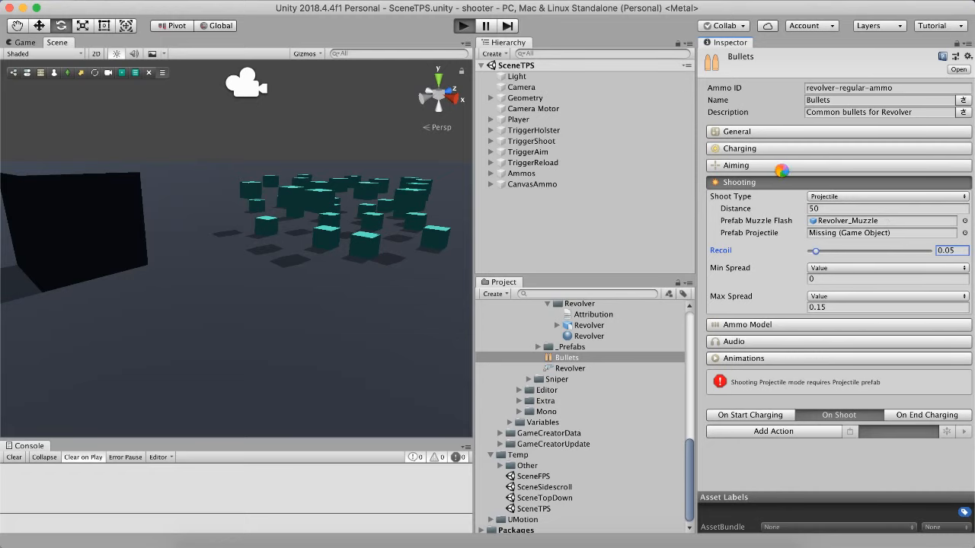
pyautogui.click(469, 28)
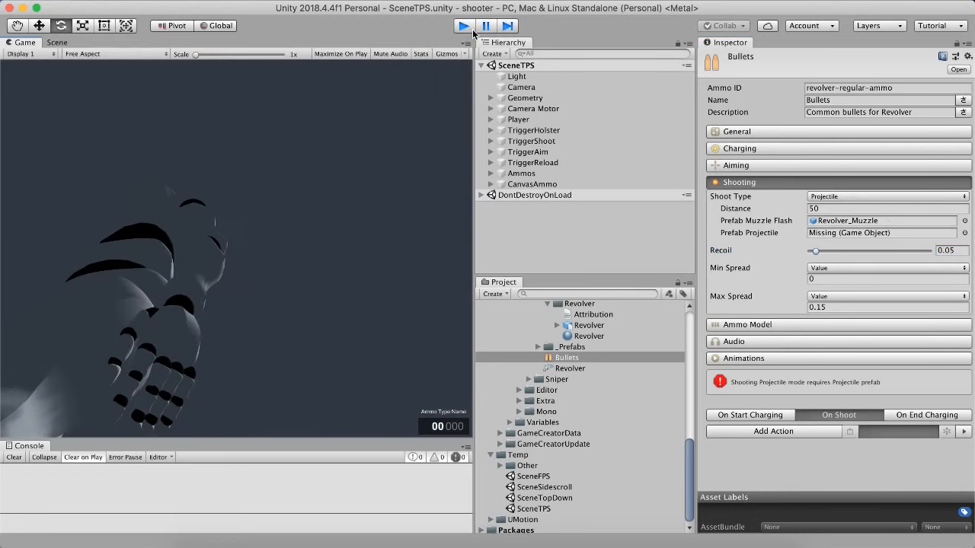
# - Locate the projectile prefab assigned to the bow's Arrow ammo and open it for editing
pyautogui.click(758, 234)
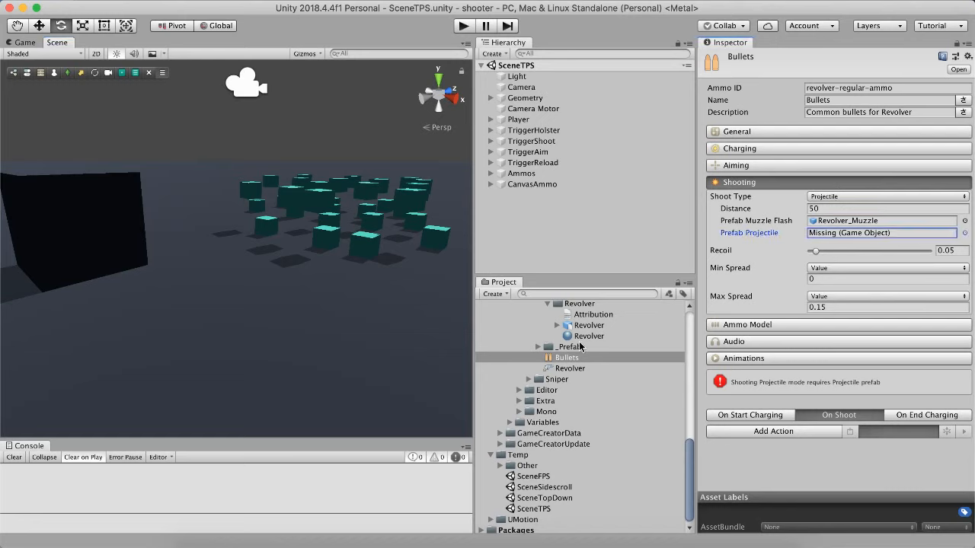
pyautogui.scroll(5, 580, 347)
pyautogui.click(570, 326)
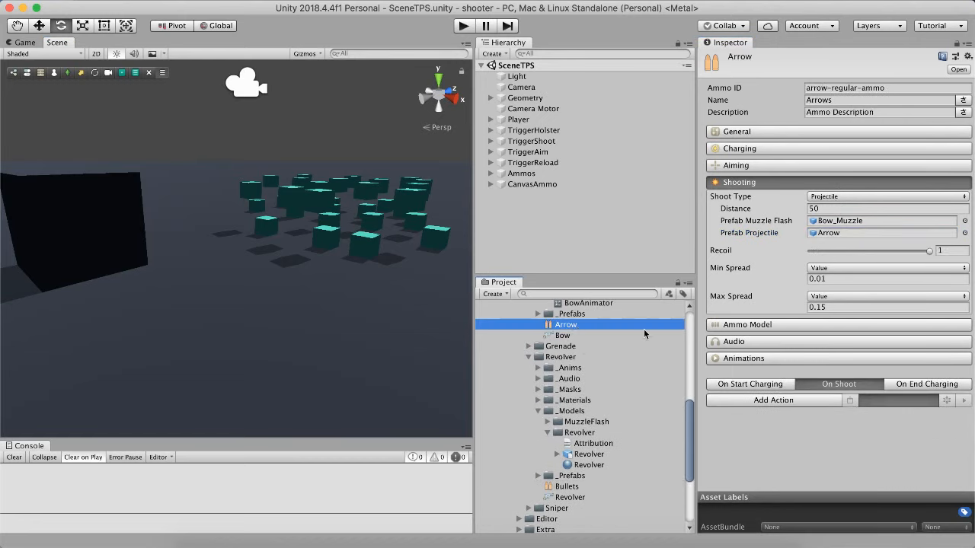
pyautogui.click(827, 233)
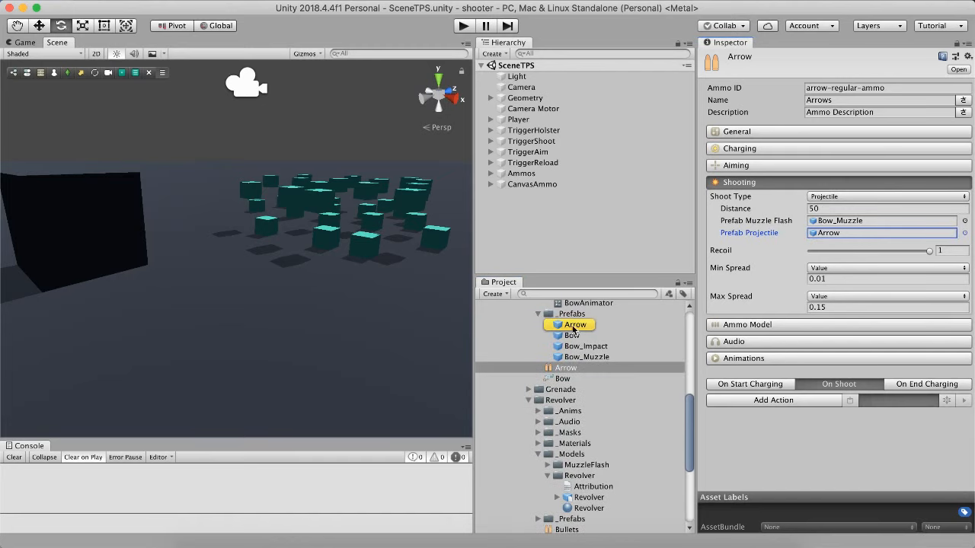
pyautogui.click(573, 327)
pyautogui.click(809, 320)
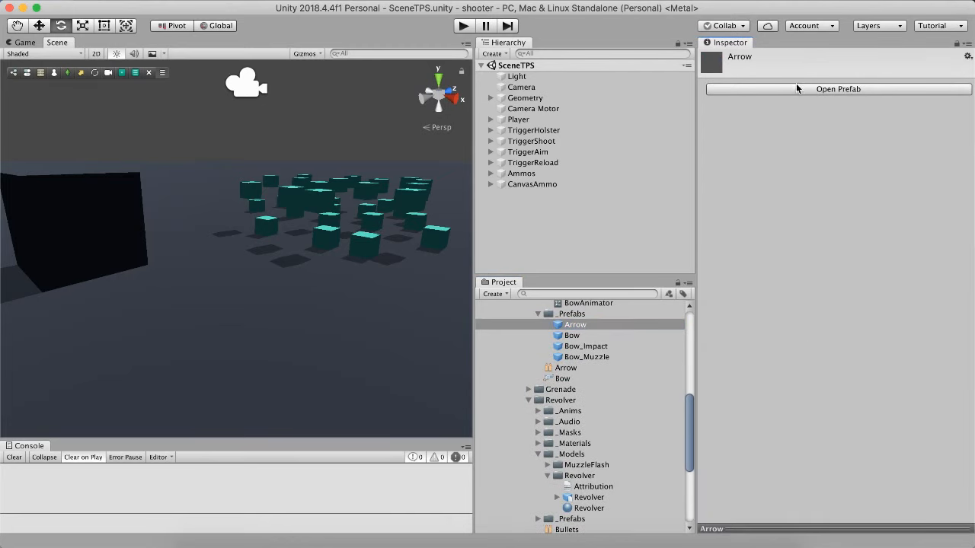
pyautogui.click(797, 88)
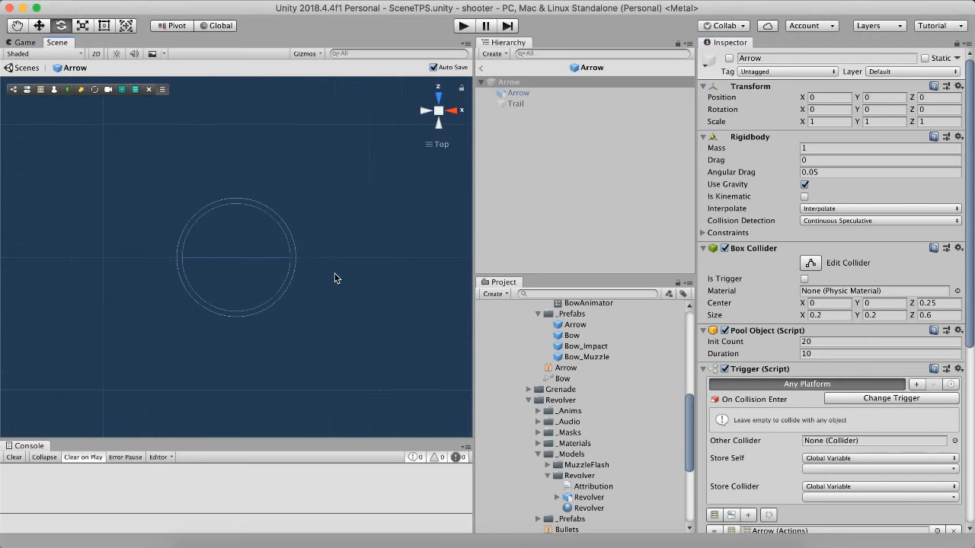
# - Activate the Arrow prefab's root object and collapse its Pool Object component and its first Trigger and Actions components
pyautogui.click(524, 82)
pyautogui.click(729, 58)
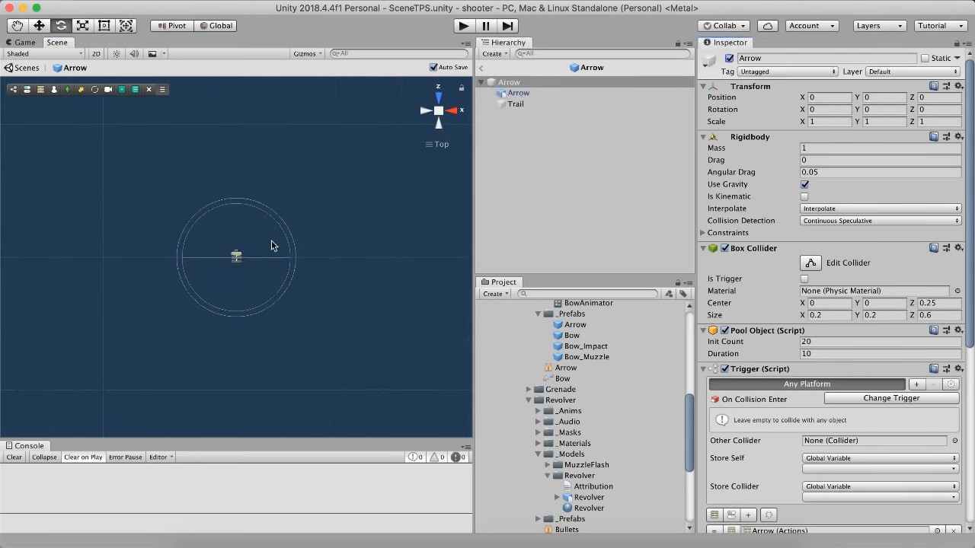
pyautogui.scroll(3, 272, 245)
pyautogui.keyDown('alt'); pyautogui.moveTo(266, 266); pyautogui.dragTo(731, 289); pyautogui.keyUp('alt')
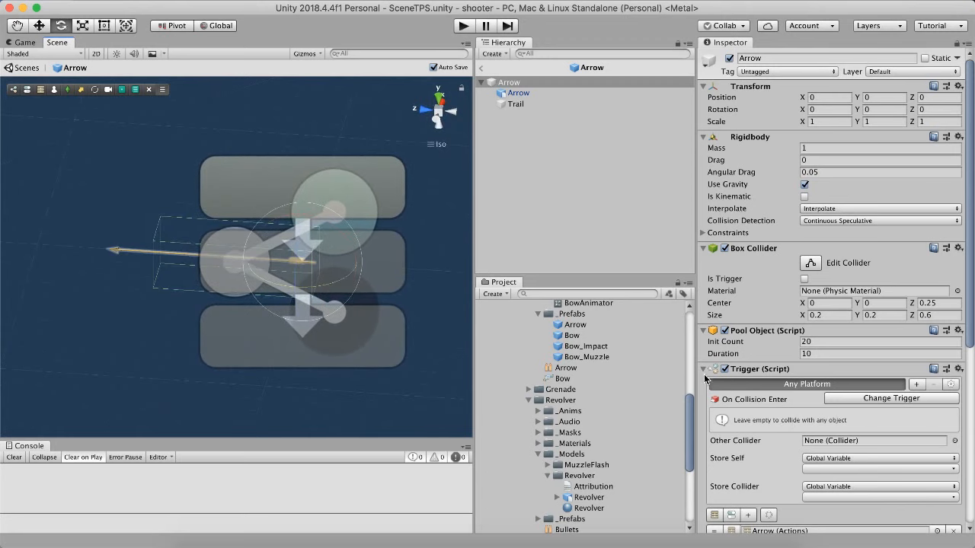
pyautogui.click(702, 369)
pyautogui.click(702, 330)
pyautogui.click(702, 356)
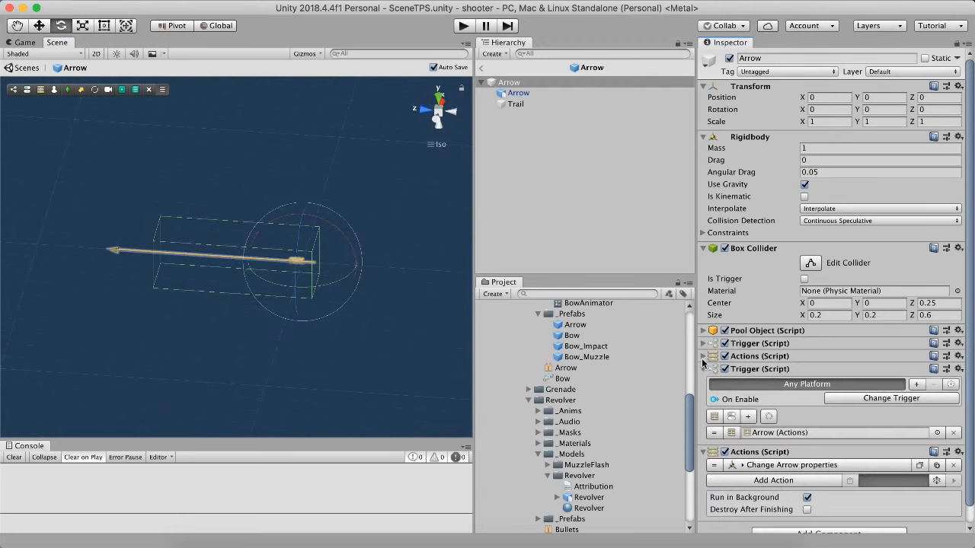
# - Examine the arrow with its box collider from several angles and review its On Collision Enter trigger
pyautogui.keyDown('alt'); pyautogui.moveTo(286, 277); pyautogui.dragTo(626, 233); pyautogui.keyUp('alt')
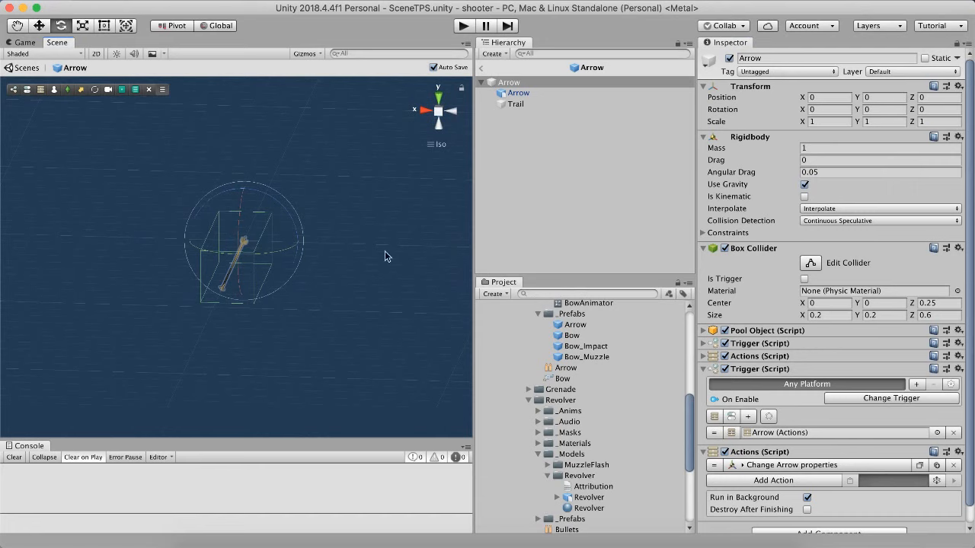
pyautogui.keyDown('alt'); pyautogui.moveTo(384, 256); pyautogui.dragTo(228, 323); pyautogui.keyUp('alt')
pyautogui.scroll(-1, 814, 359)
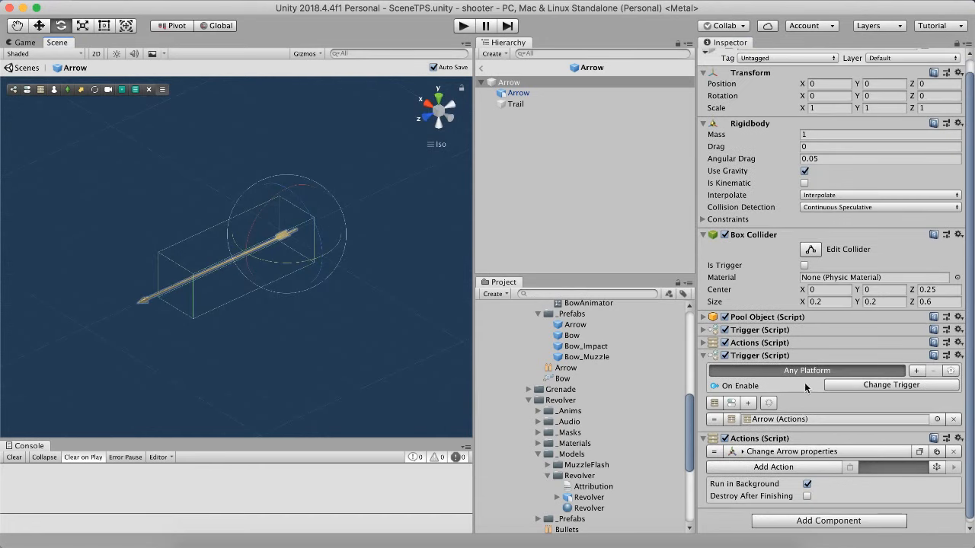
pyautogui.keyDown('alt'); pyautogui.moveTo(278, 235); pyautogui.dragTo(307, 254); pyautogui.keyUp('alt')
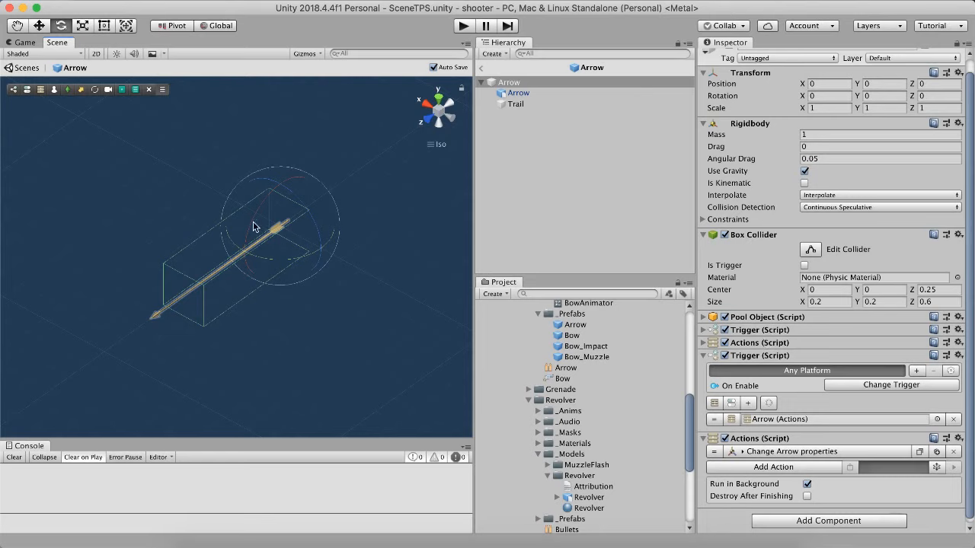
pyautogui.keyDown('alt'); pyautogui.moveTo(253, 222); pyautogui.dragTo(253, 243); pyautogui.keyUp('alt')
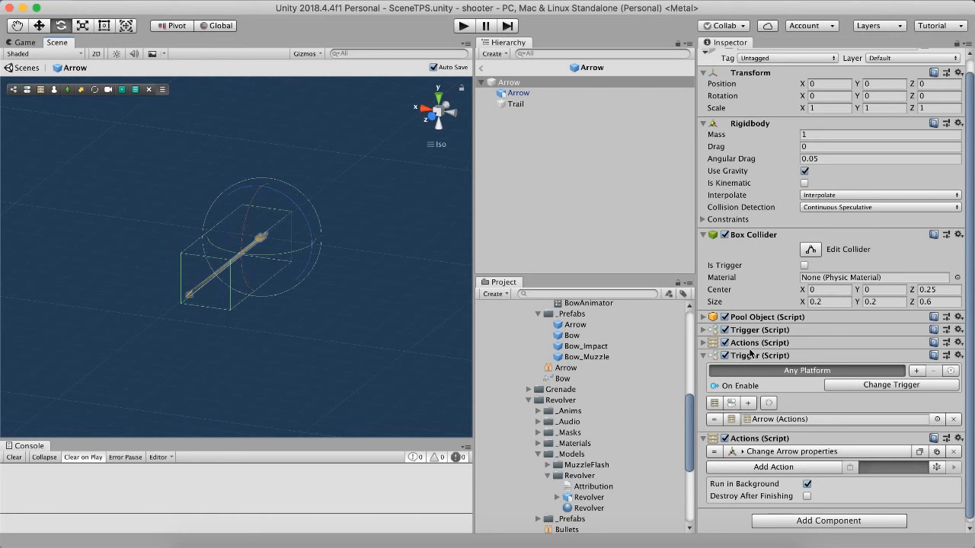
pyautogui.click(702, 330)
pyautogui.scroll(-1, 772, 368)
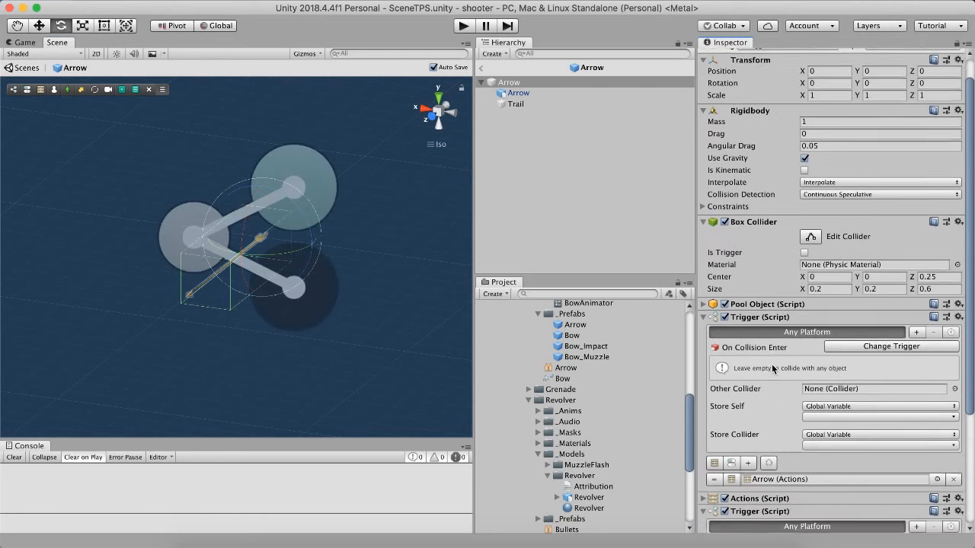
pyautogui.scroll(-1, 772, 369)
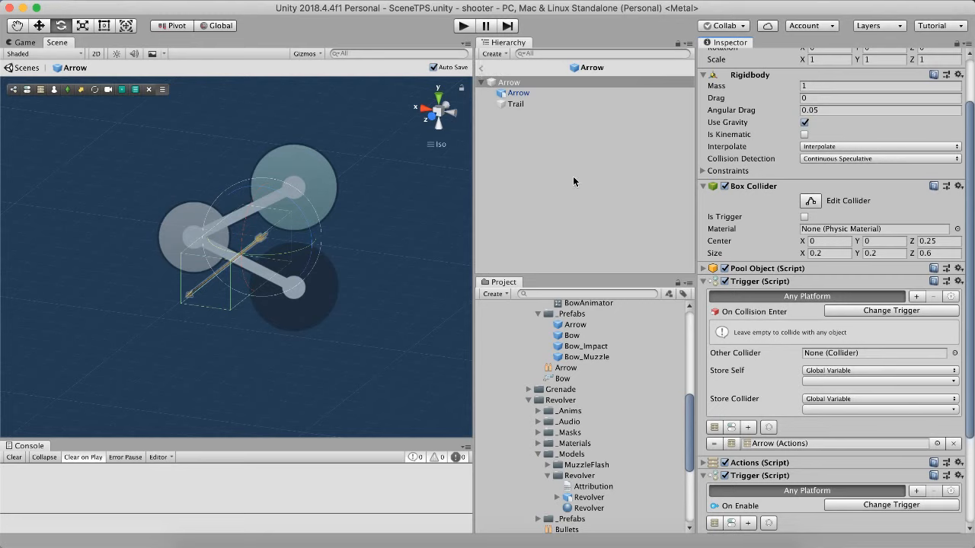
# - Leave the Arrow prefab and compare the Prefab Projectile settings of the Arrow and Bullets ammo
pyautogui.click(481, 68)
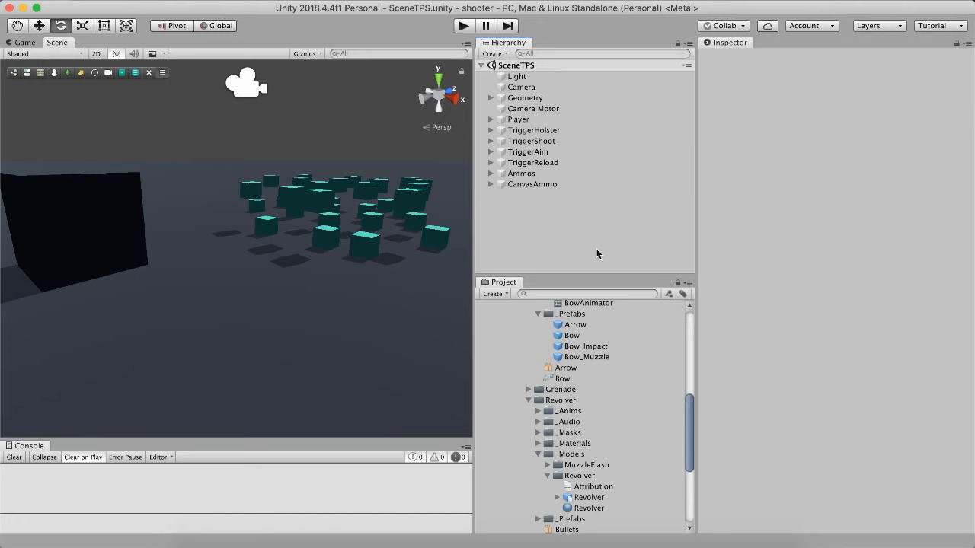
pyautogui.click(574, 369)
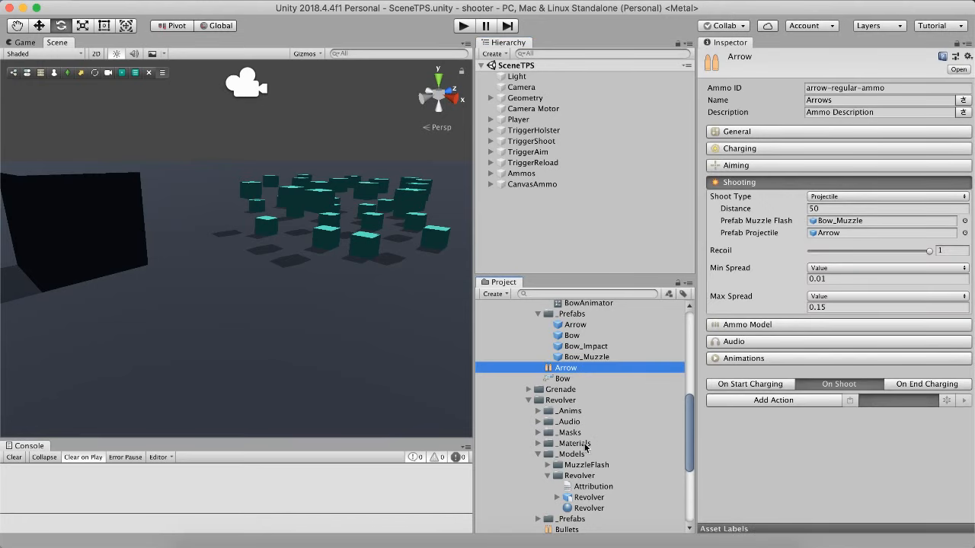
pyautogui.scroll(-1, 584, 447)
pyautogui.click(566, 516)
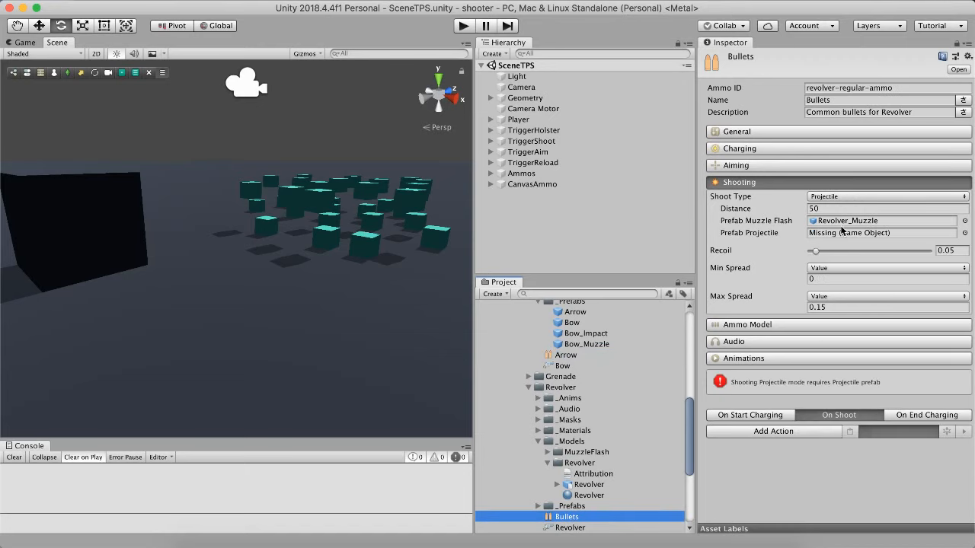
pyautogui.click(803, 235)
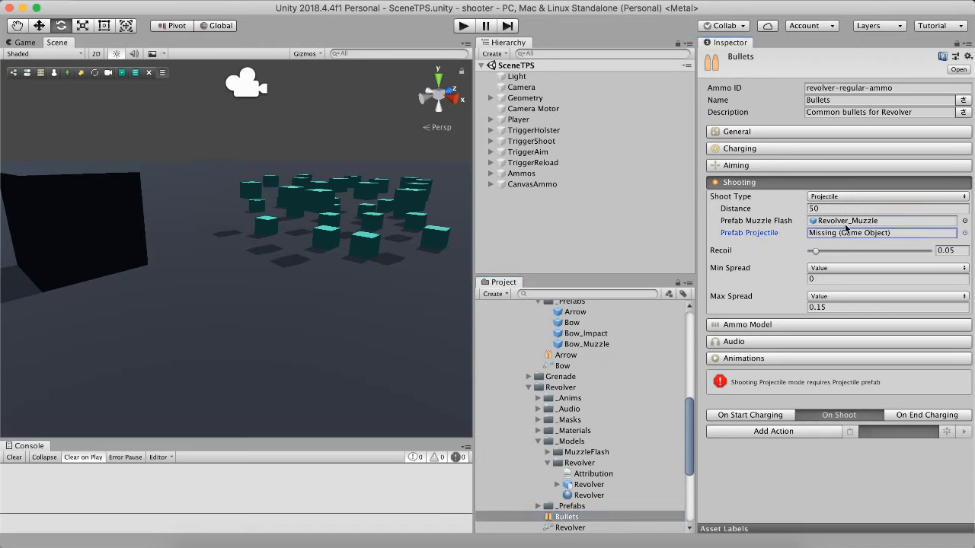
# - Open the Revolver_Muzzle prefab used as the Bullets ammo's muzzle flash and activate its root object
pyautogui.click(737, 221)
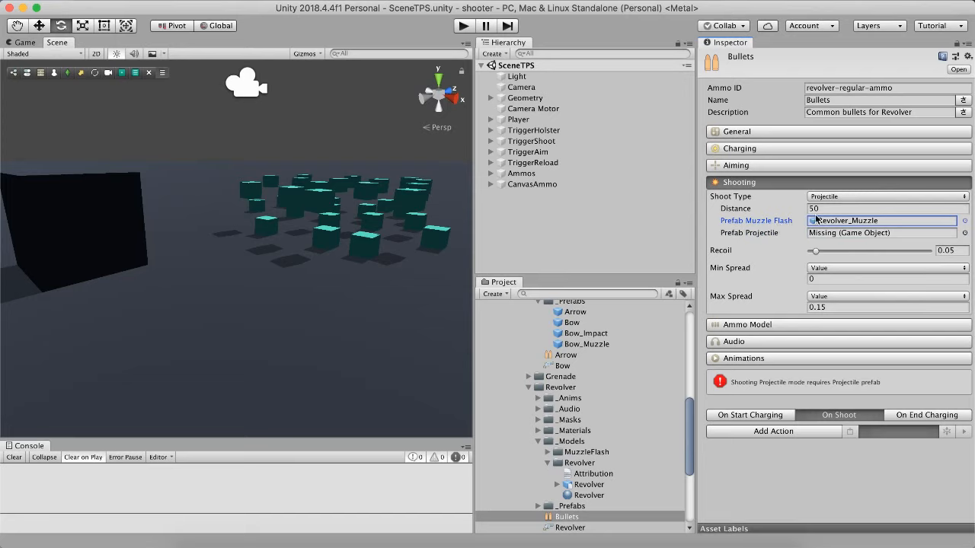
pyautogui.click(845, 225)
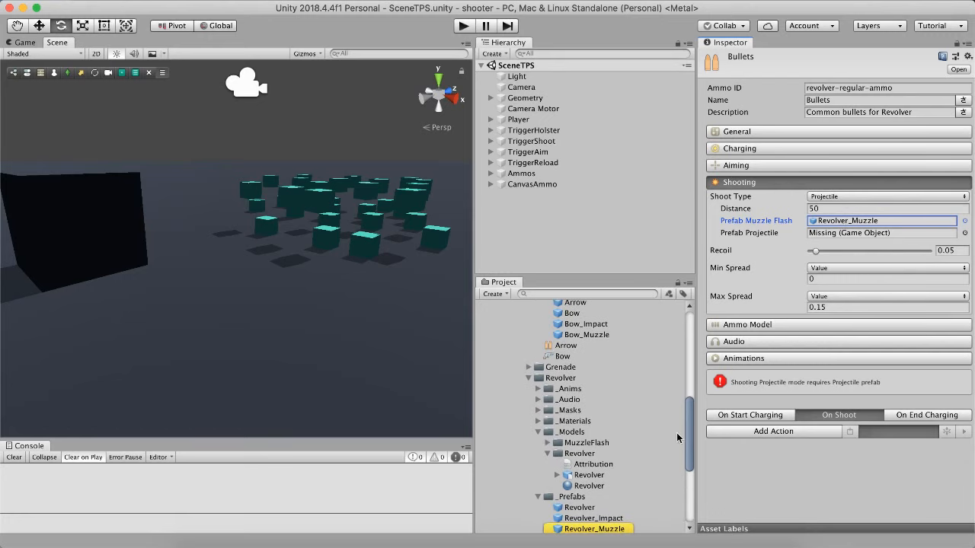
pyautogui.doubleClick(616, 529)
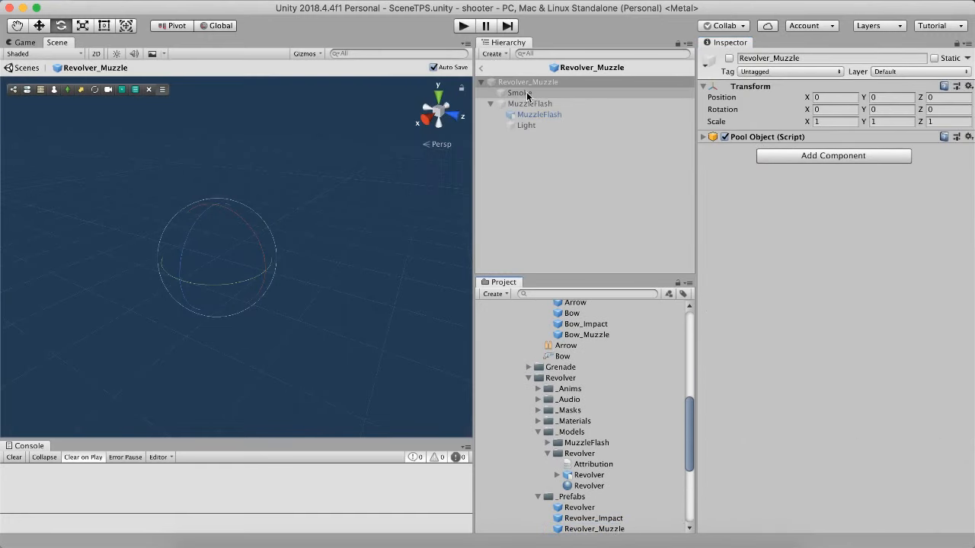
pyautogui.click(729, 59)
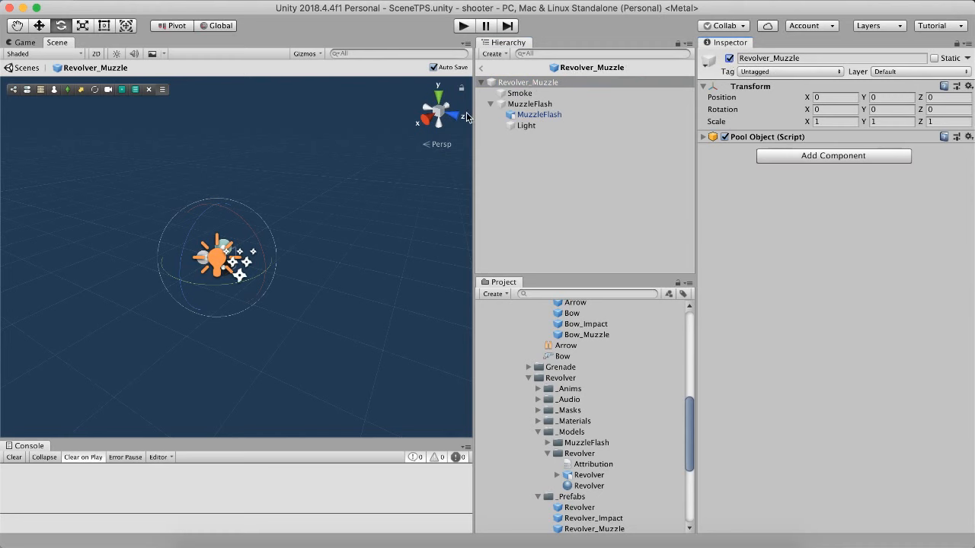
# - Replay the Smoke particle effect in the Revolver_Muzzle prefab and inspect its MuzzleFlash object
pyautogui.click(520, 93)
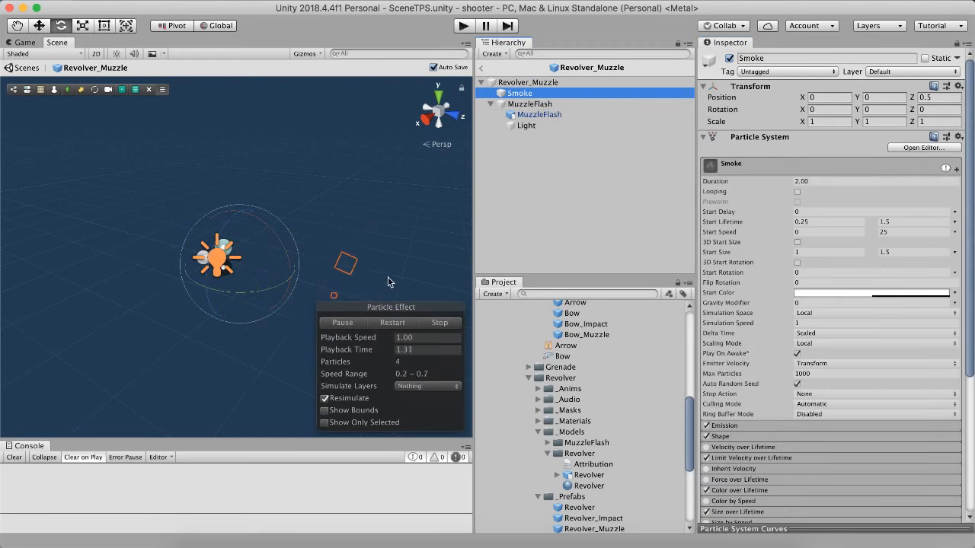
pyautogui.click(392, 326)
pyautogui.moveTo(300, 248); pyautogui.dragTo(361, 272, button='right')
pyautogui.click(392, 323)
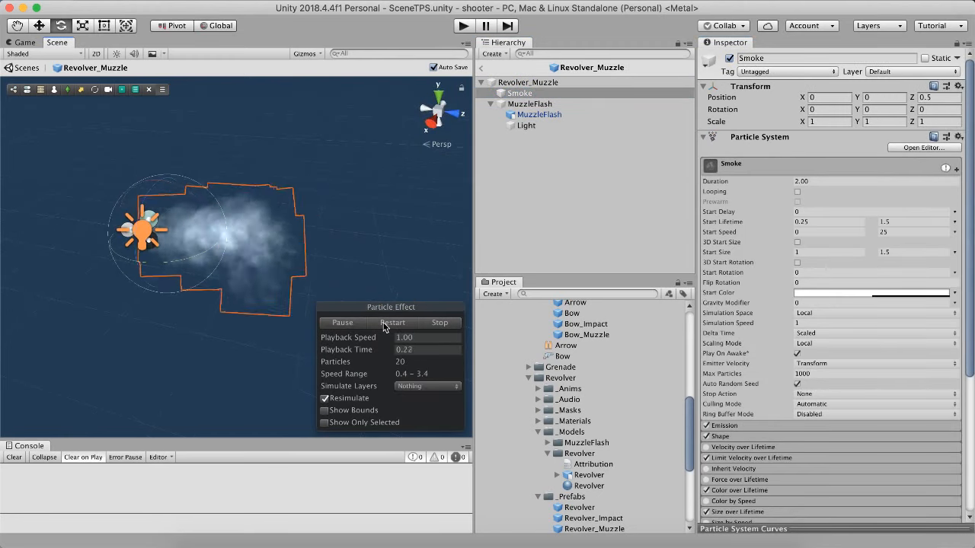
pyautogui.click(536, 106)
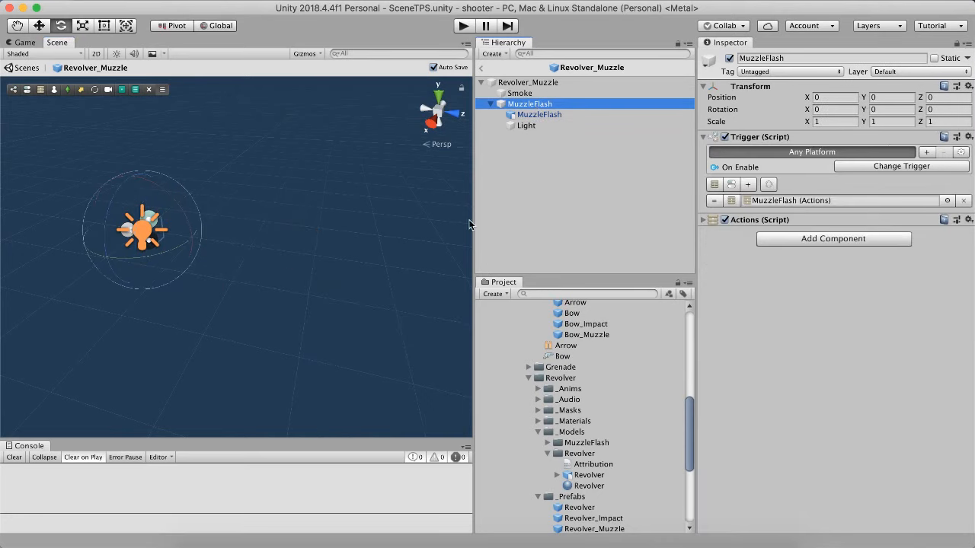
# - Review the actions on the parent MuzzleFlash object and inspect its Light and MuzzleFlash mesh children
pyautogui.click(698, 219)
pyautogui.click(702, 221)
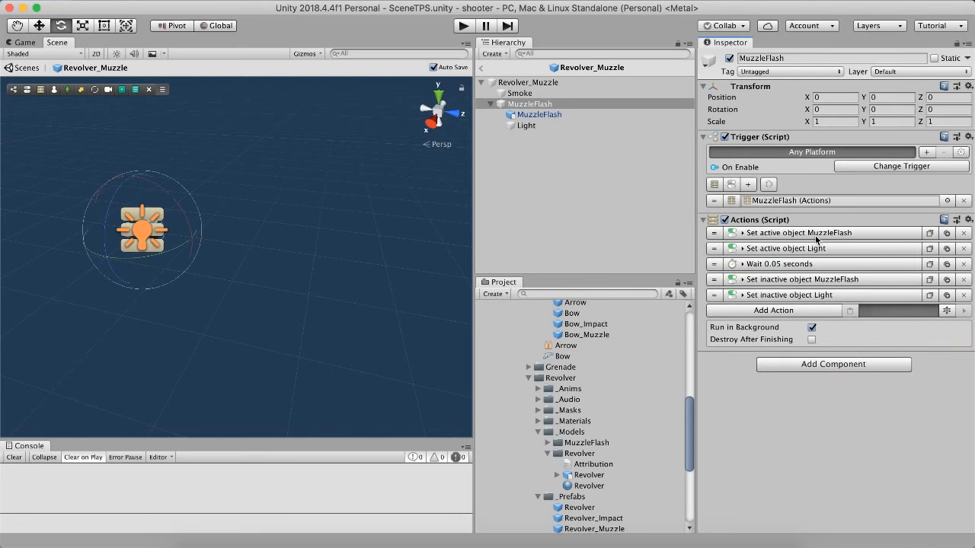
pyautogui.click(521, 127)
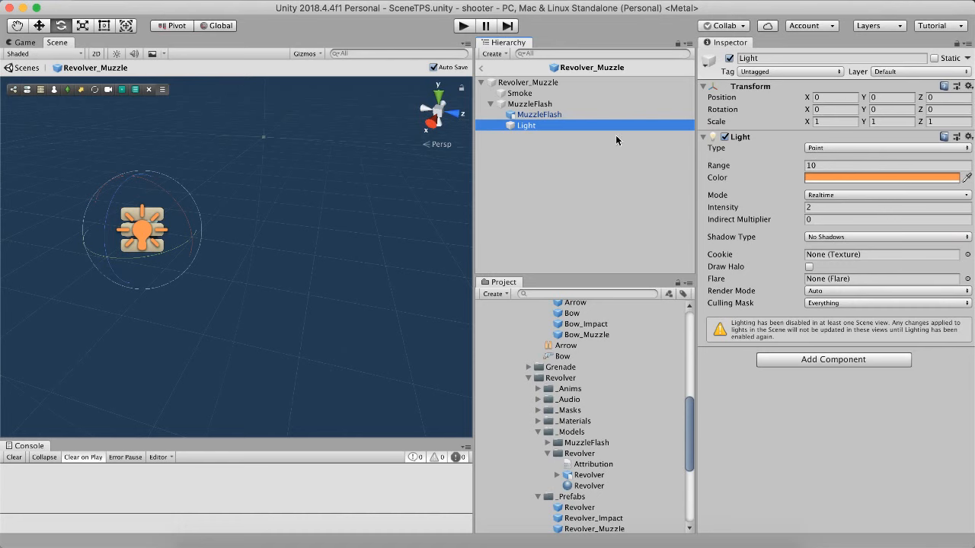
pyautogui.click(567, 114)
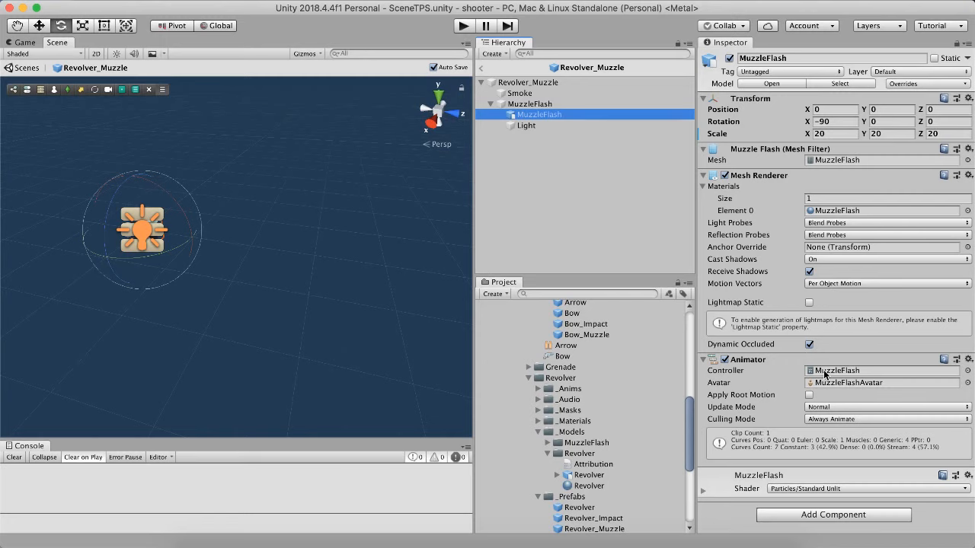
pyautogui.click(508, 106)
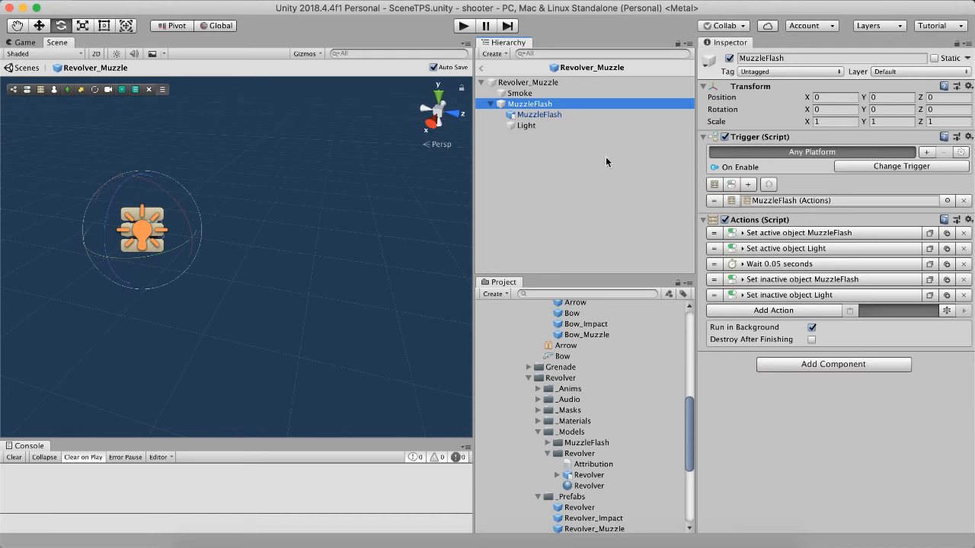
pyautogui.click(539, 115)
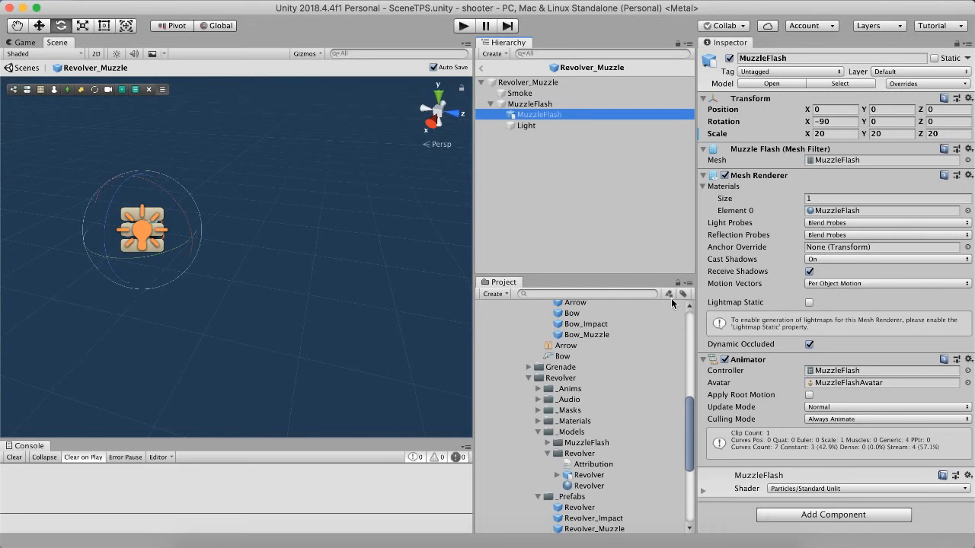
pyautogui.click(515, 103)
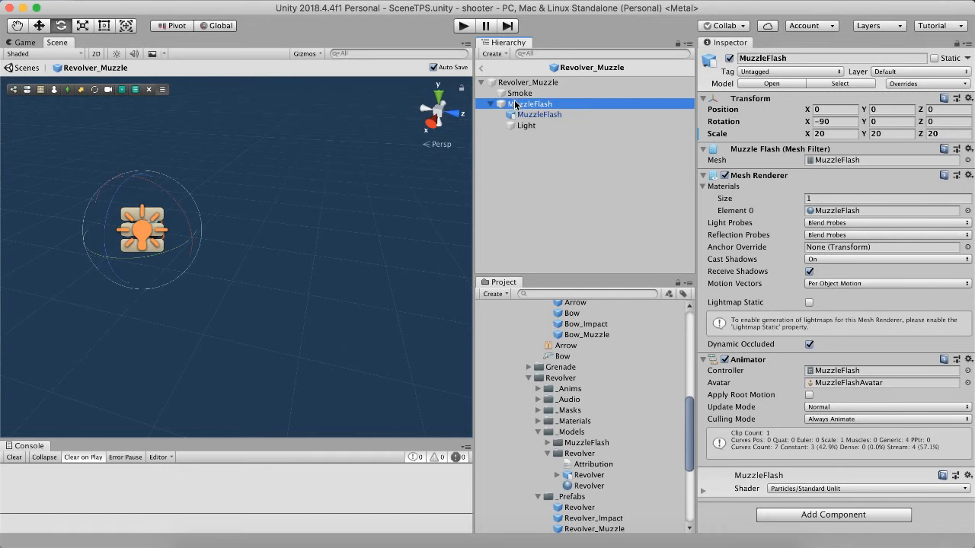
# - Restart the Smoke particle effect again, and leave the Revolver_Muzzle prefab for the scene
pyautogui.click(517, 94)
pyautogui.click(390, 322)
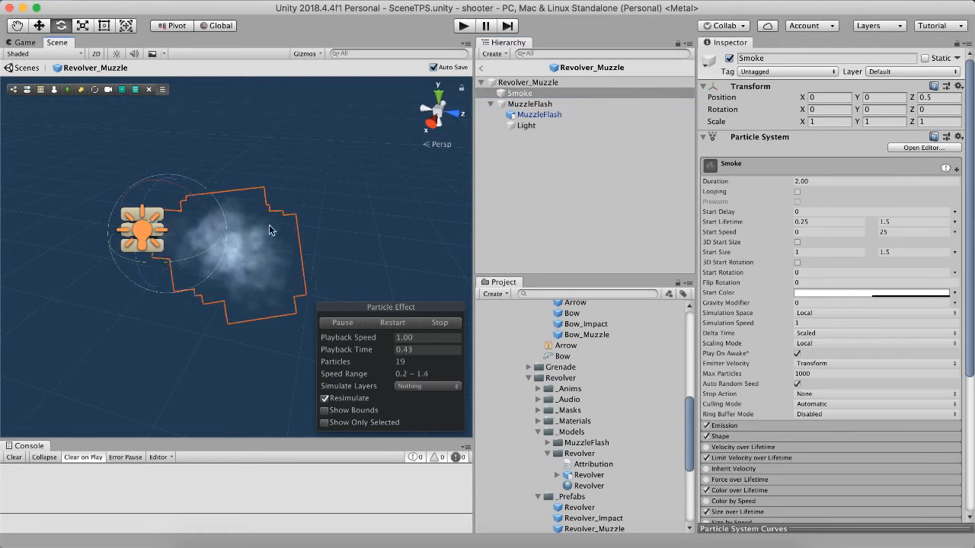
pyautogui.click(399, 326)
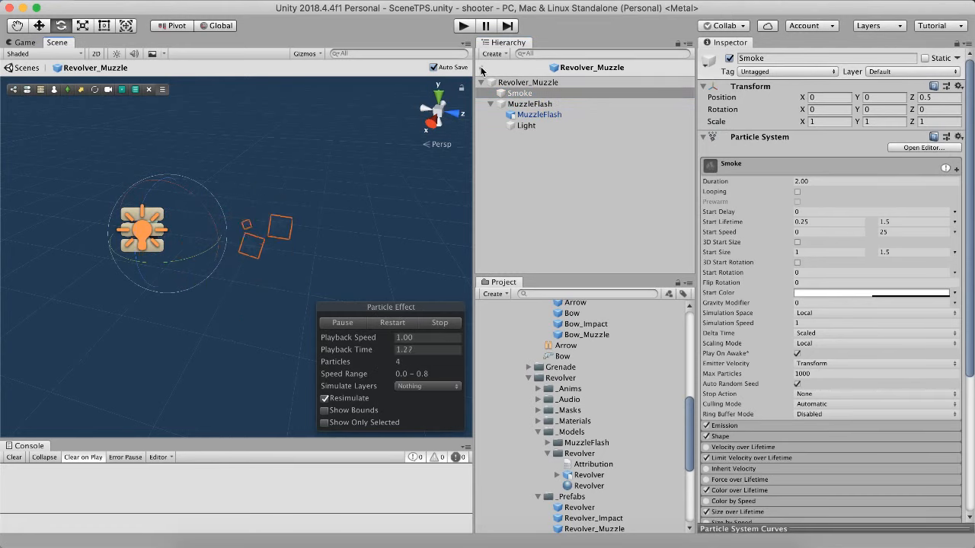
pyautogui.click(481, 69)
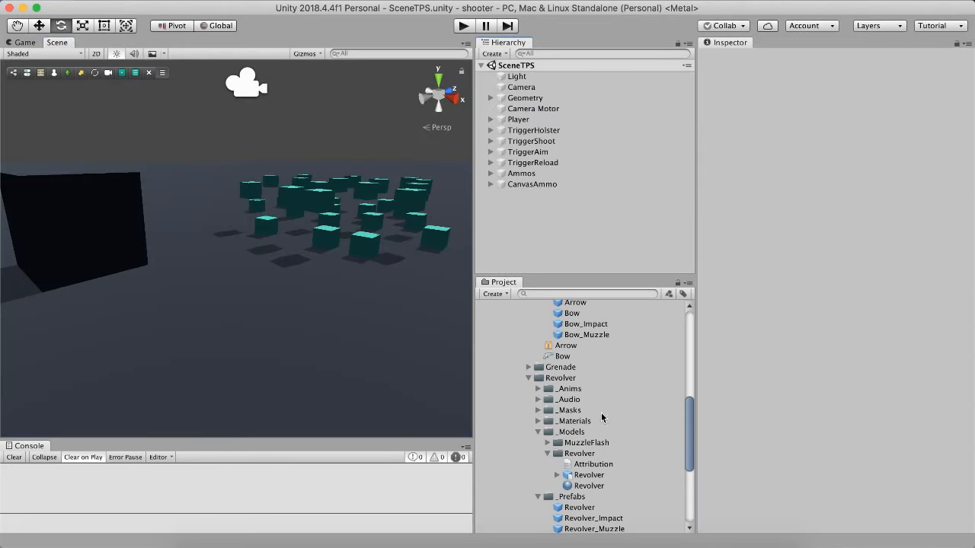
# - Set the Bullets ammo's Shoot Type to Trajectory Cast
pyautogui.scroll(-3, 595, 415)
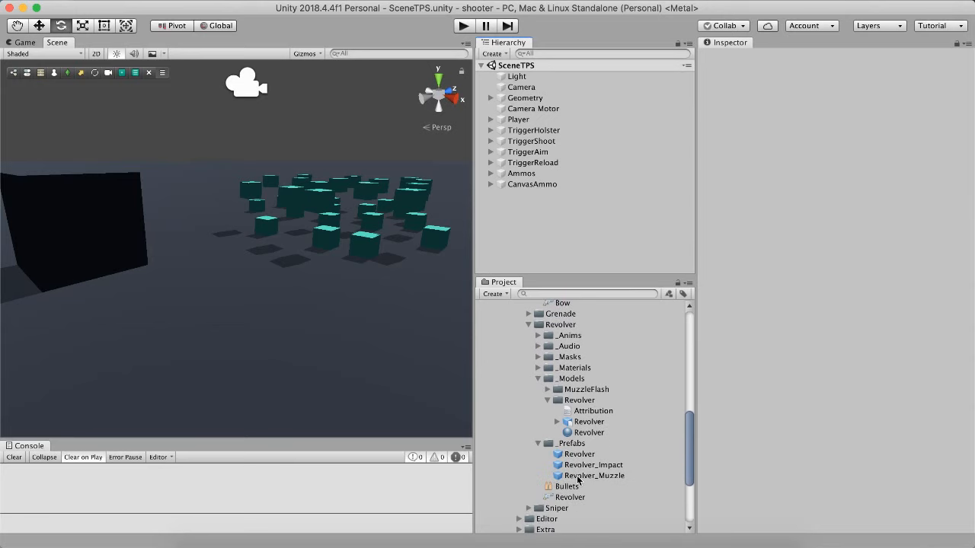
pyautogui.click(577, 486)
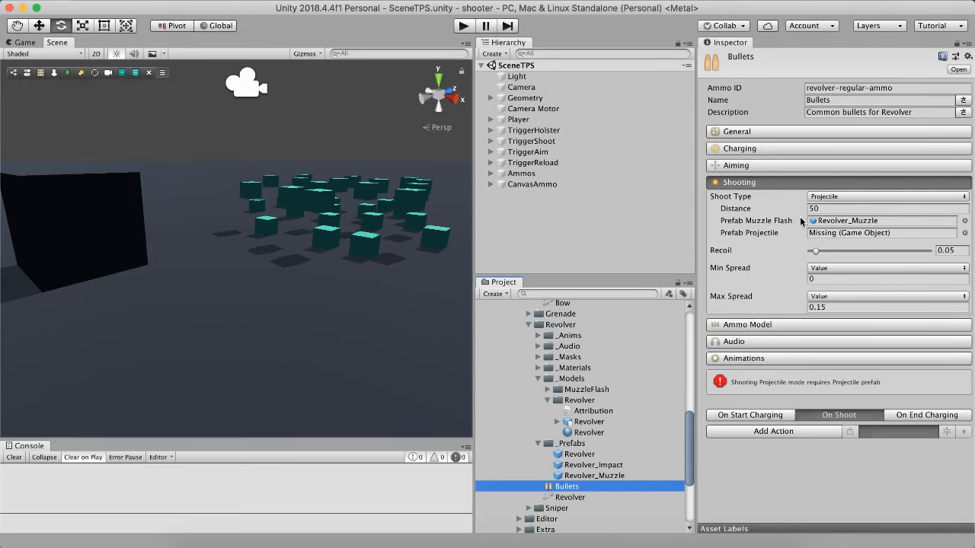
pyautogui.click(816, 199)
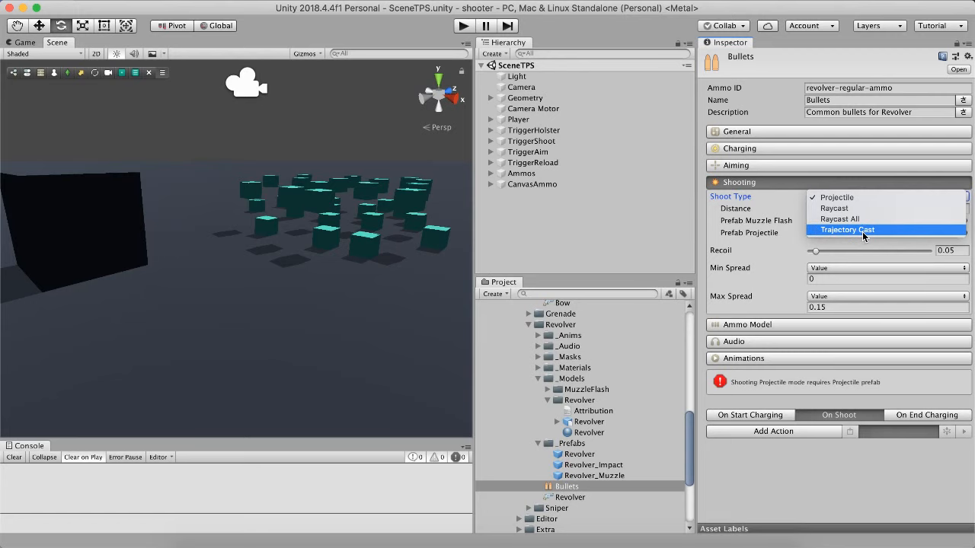
pyautogui.click(862, 230)
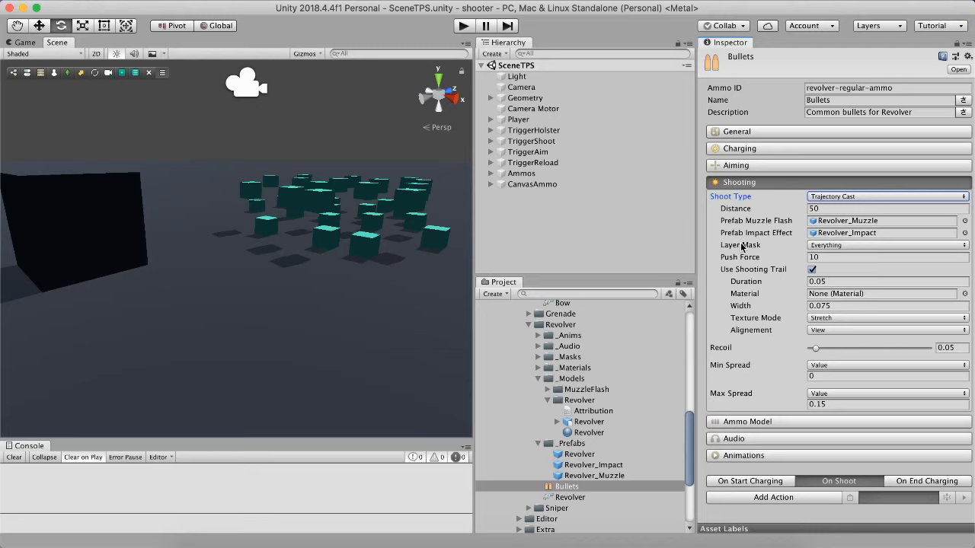
# - Set the Bullets ammo's Aiming Mode to Trajectory and review its trajectory and shooting settings
pyautogui.click(746, 166)
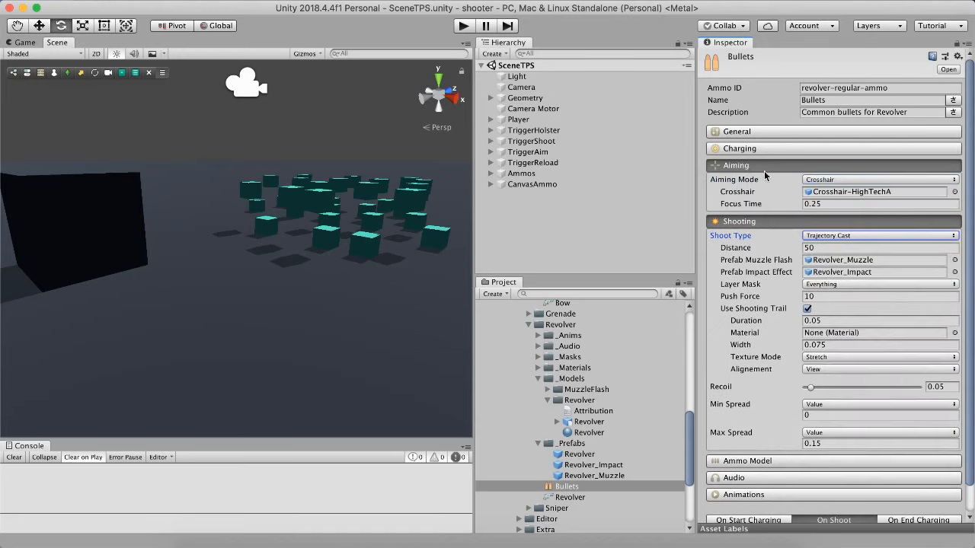
pyautogui.click(810, 179)
pyautogui.click(813, 192)
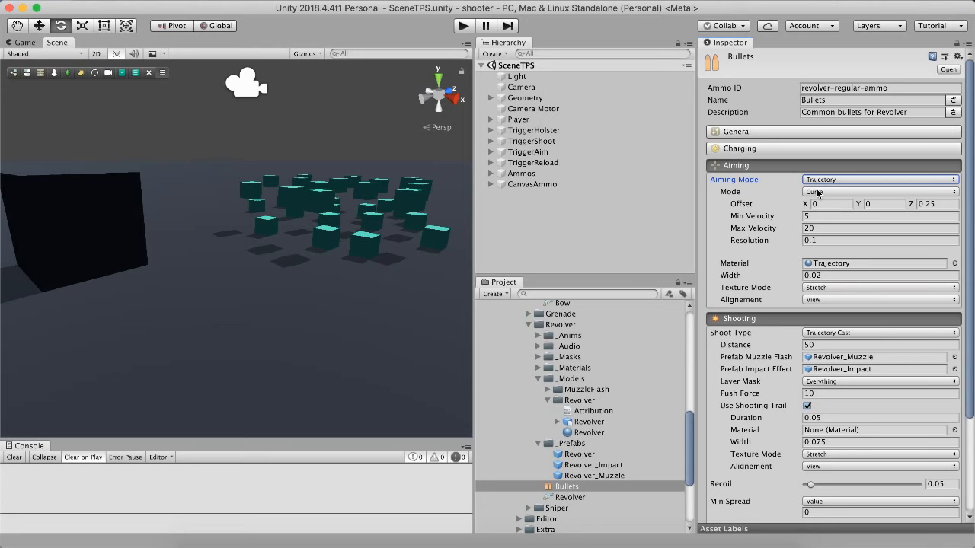
pyautogui.scroll(-5, 839, 405)
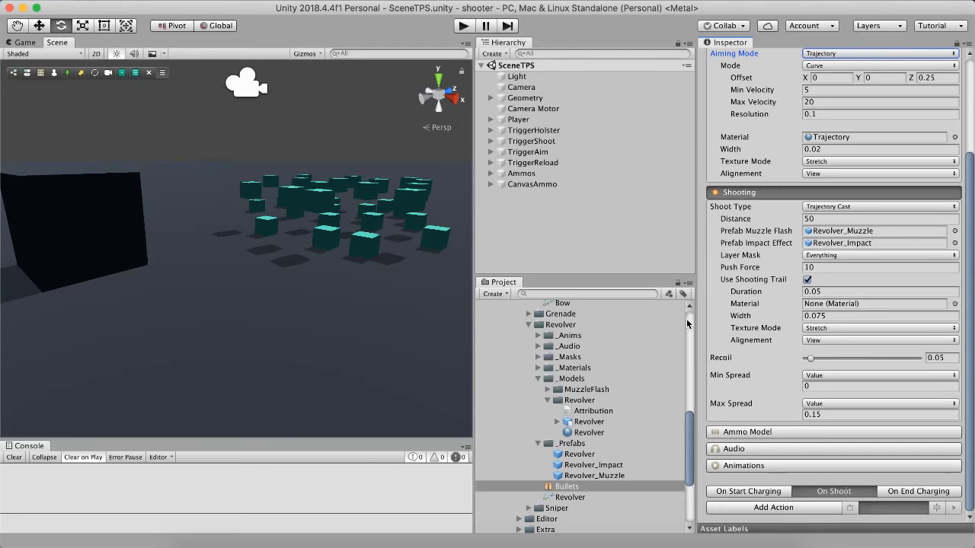
# - Add a Game Creator Trigger object to the SceneTPS scene
pyautogui.rightClick(534, 230)
pyautogui.moveTo(598, 318)
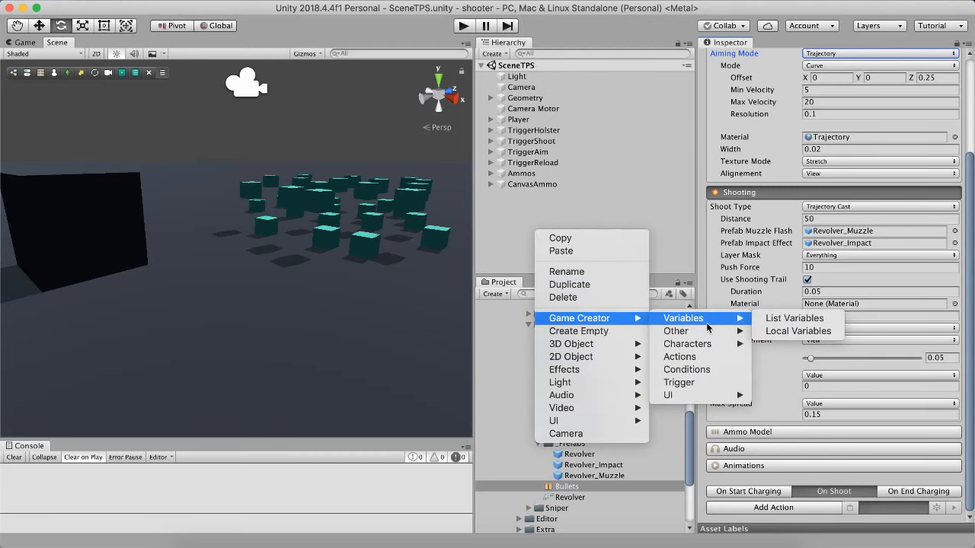
pyautogui.click(694, 383)
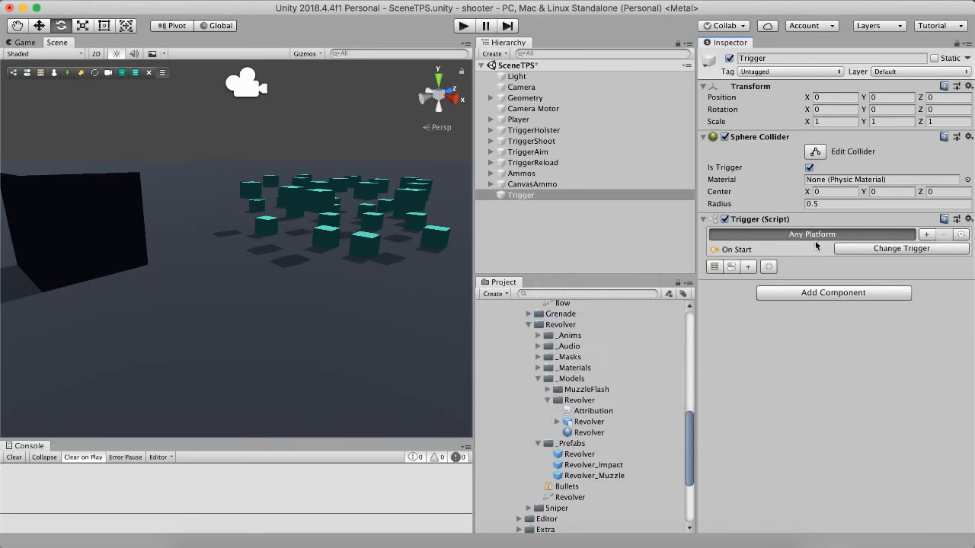
# - Examine the Shooter events available for the new Trigger, such as On Charged Shot Start and On Reload, without choosing one
pyautogui.click(870, 248)
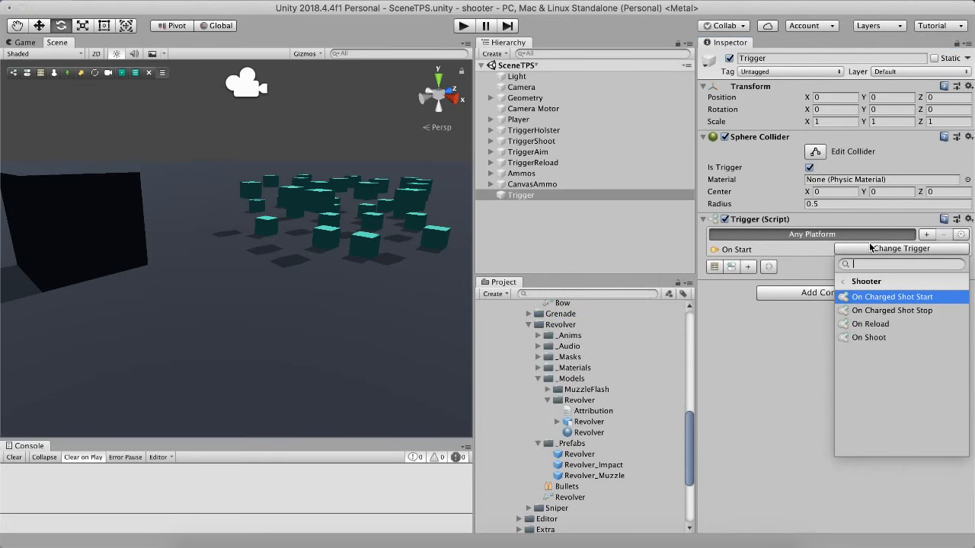
pyautogui.press('Down')
pyautogui.press('Down')
pyautogui.press('Down')
pyautogui.press('Up')
pyautogui.press('Up')
pyautogui.press('Up')
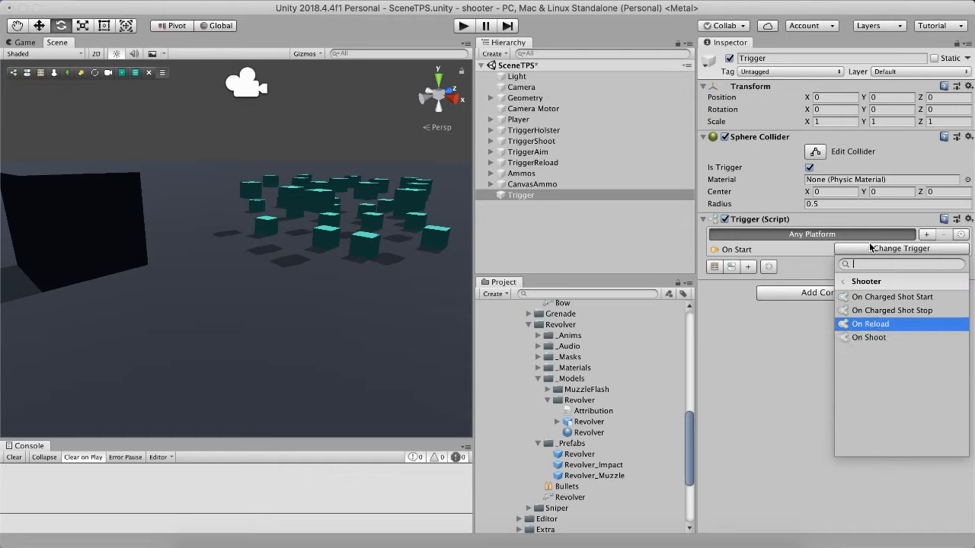
pyautogui.press('Left')
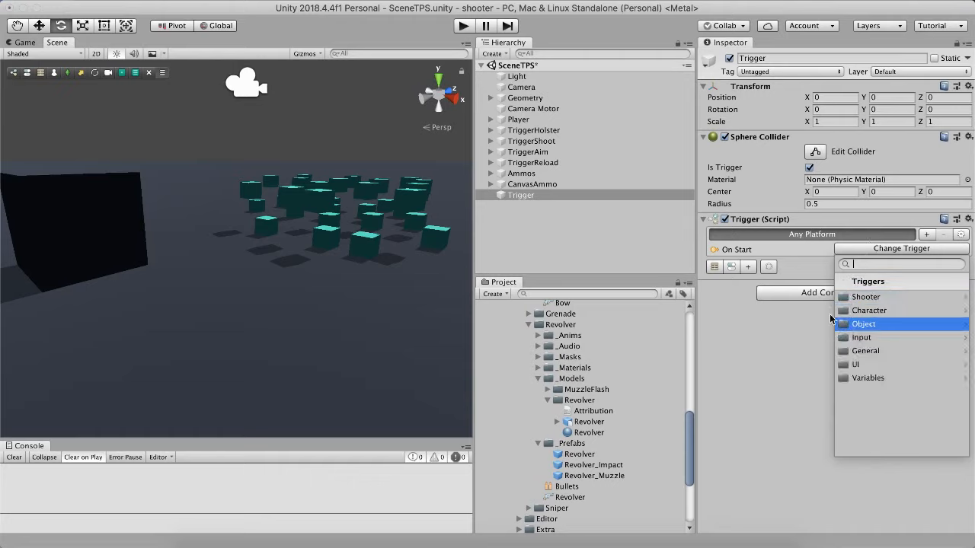
pyautogui.click(757, 353)
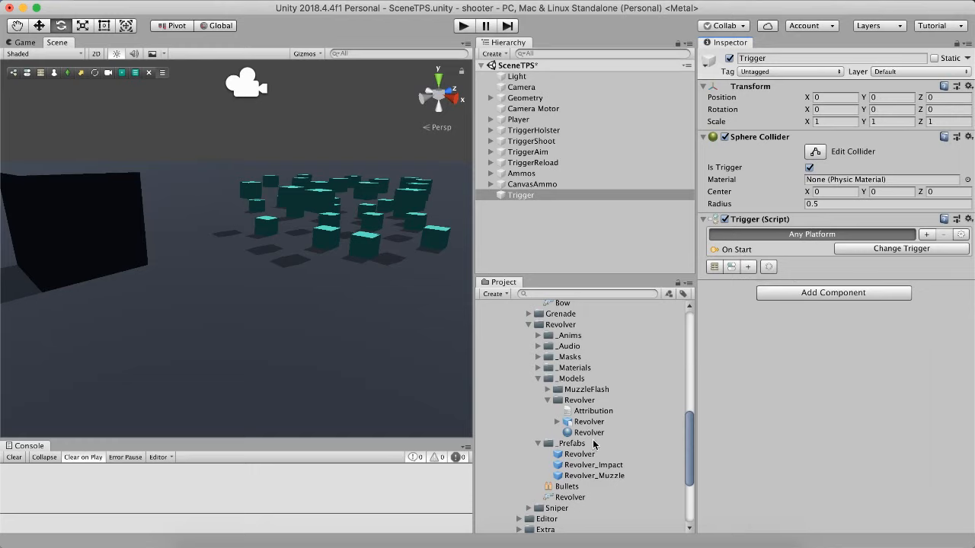
# - In the TriggerHolster conditions, set the weapon the player draws to Bow
pyautogui.click(576, 488)
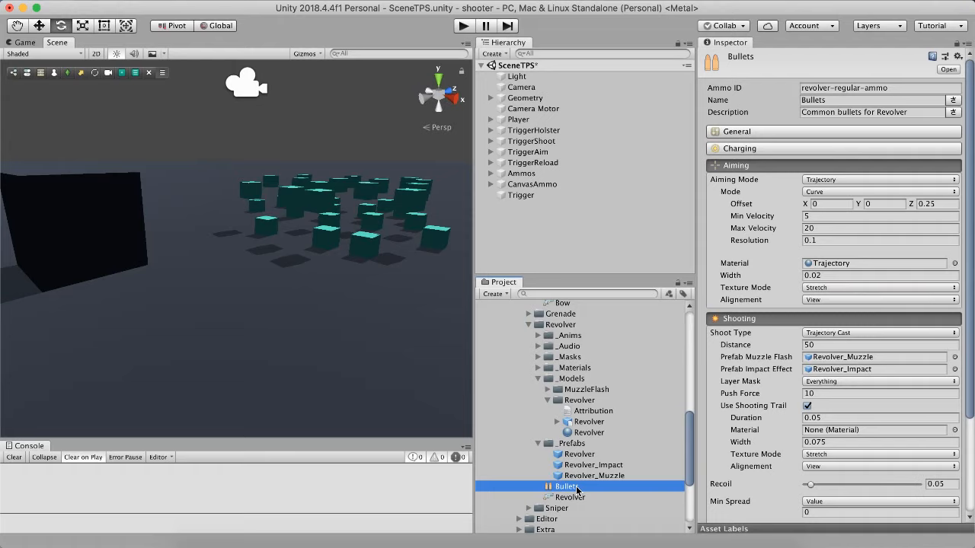
pyautogui.scroll(5, 497, 435)
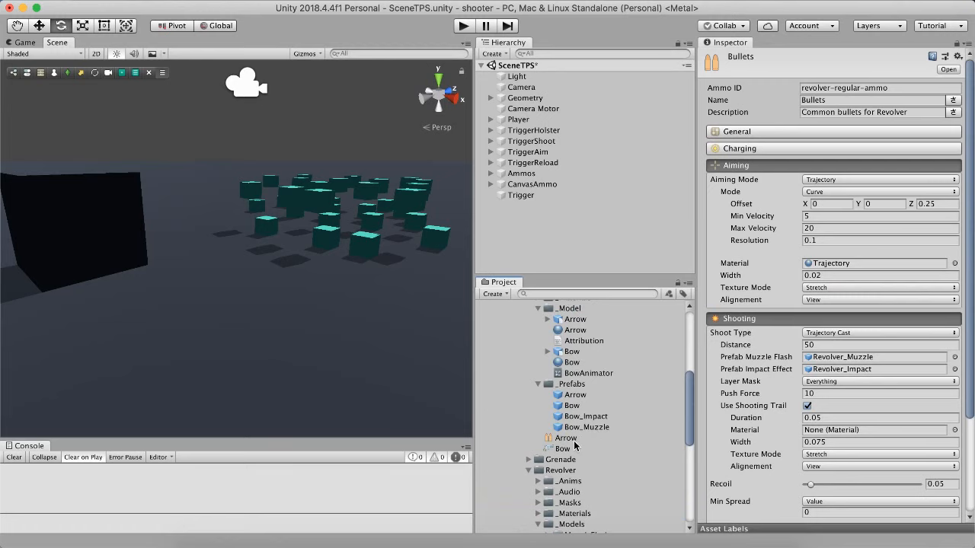
pyautogui.click(533, 130)
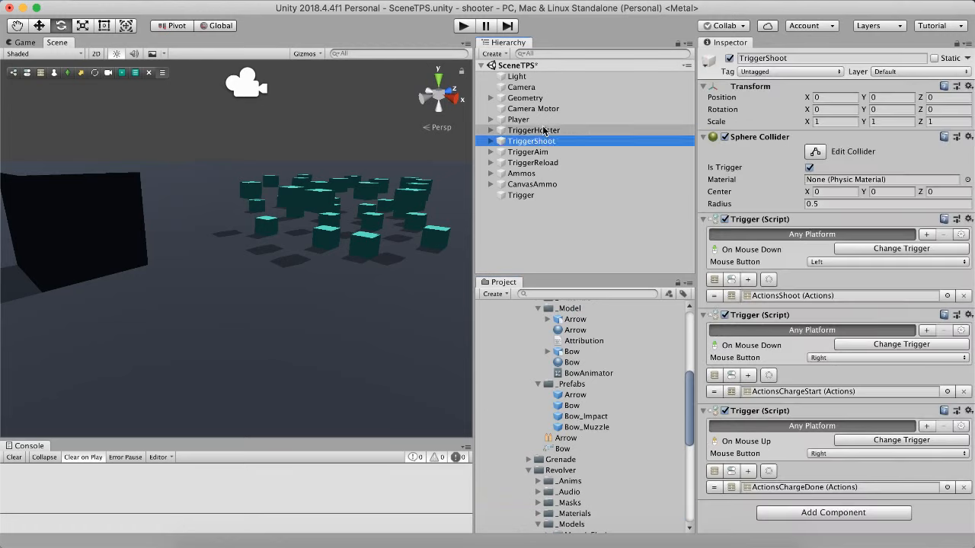
pyautogui.doubleClick(820, 296)
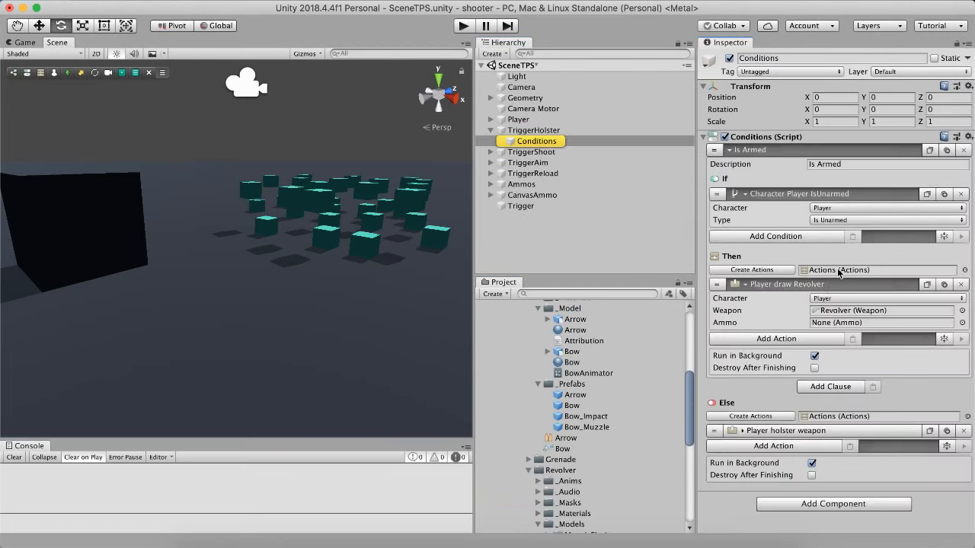
pyautogui.click(913, 313)
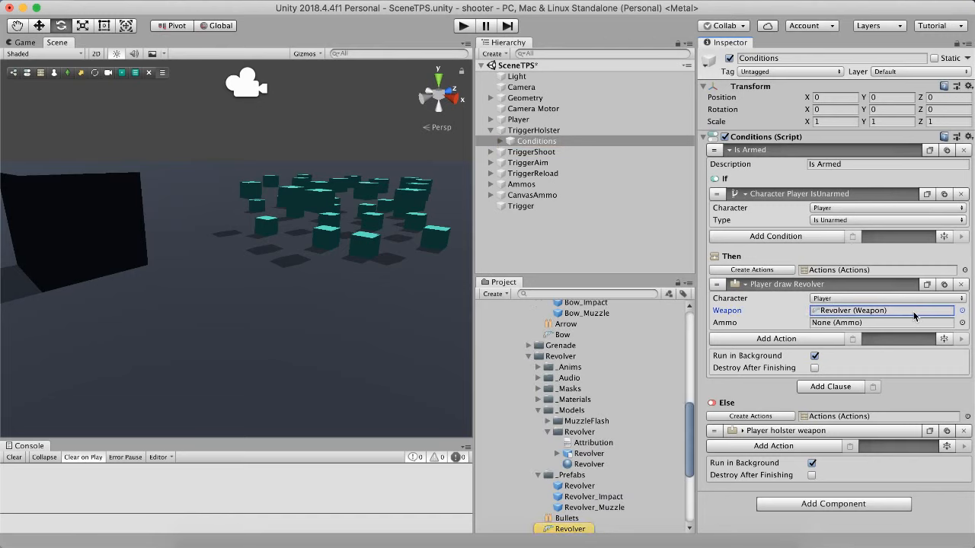
pyautogui.click(961, 312)
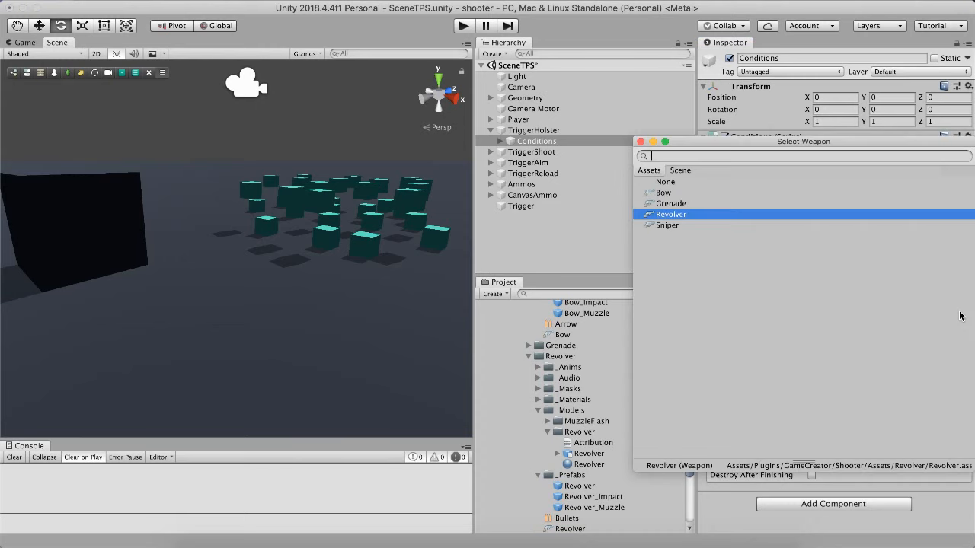
pyautogui.doubleClick(667, 194)
# - Playtest the scene with the bow: draw it, move around, shoot arrows and reload after each shot
pyautogui.click(463, 26)
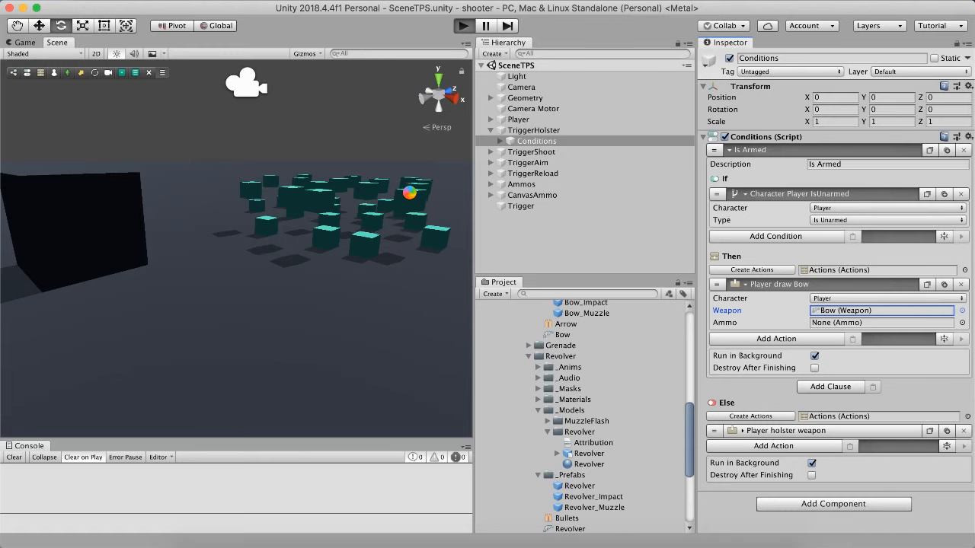
pyautogui.press('q')
pyautogui.press('w')
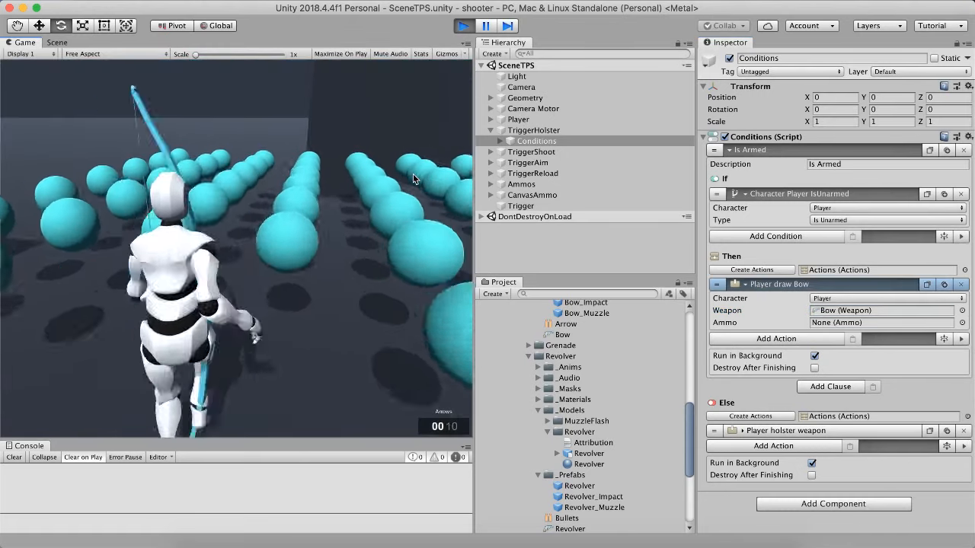
pyautogui.press('s')
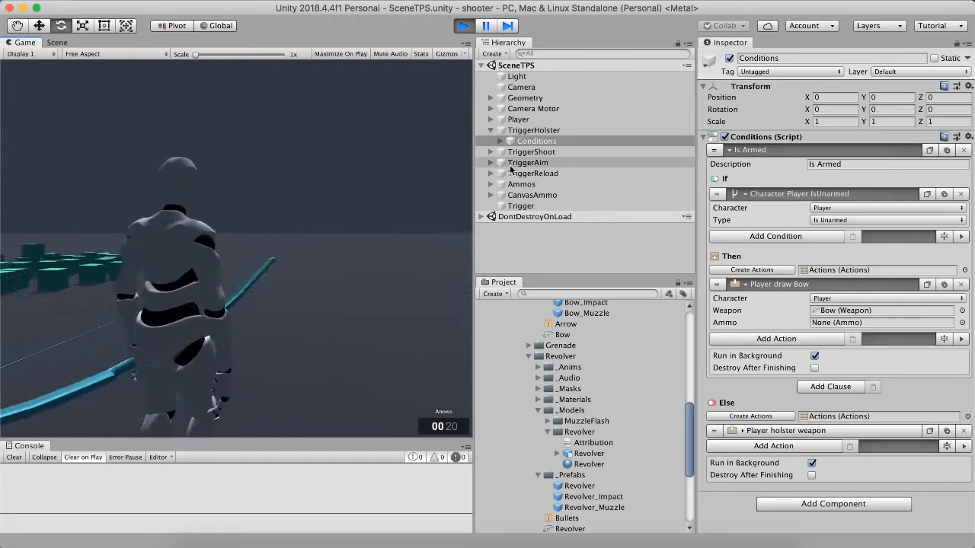
pyautogui.press('r')
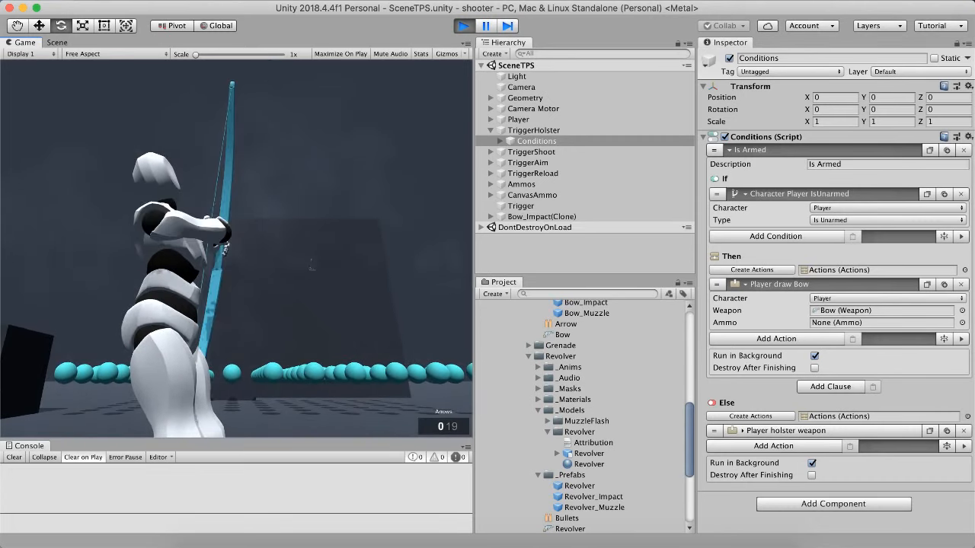
pyautogui.press('r')
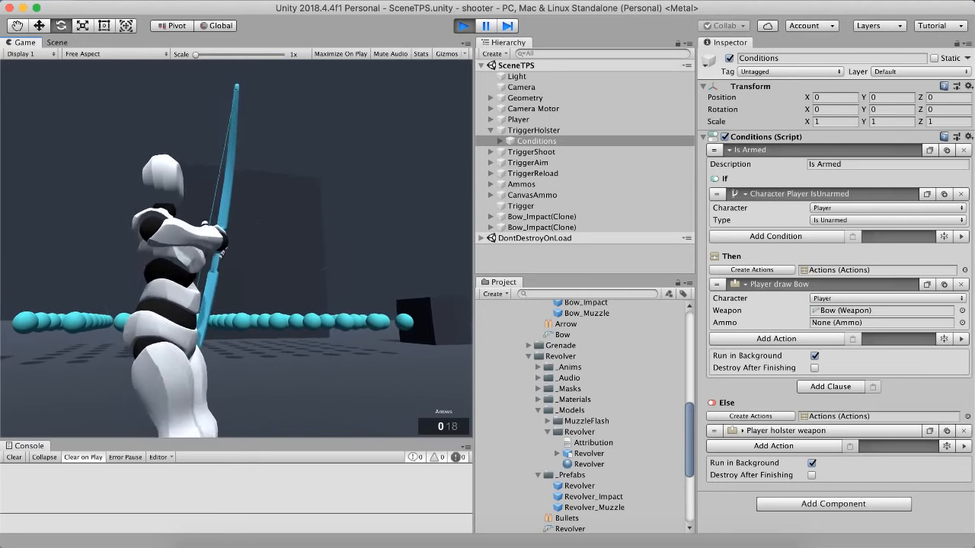
pyautogui.press('Escape')
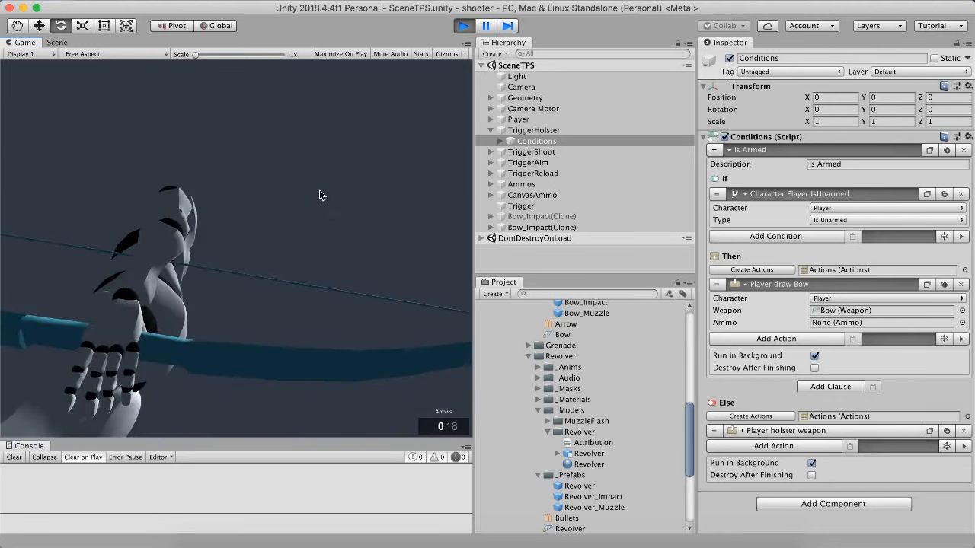
pyautogui.press('r')
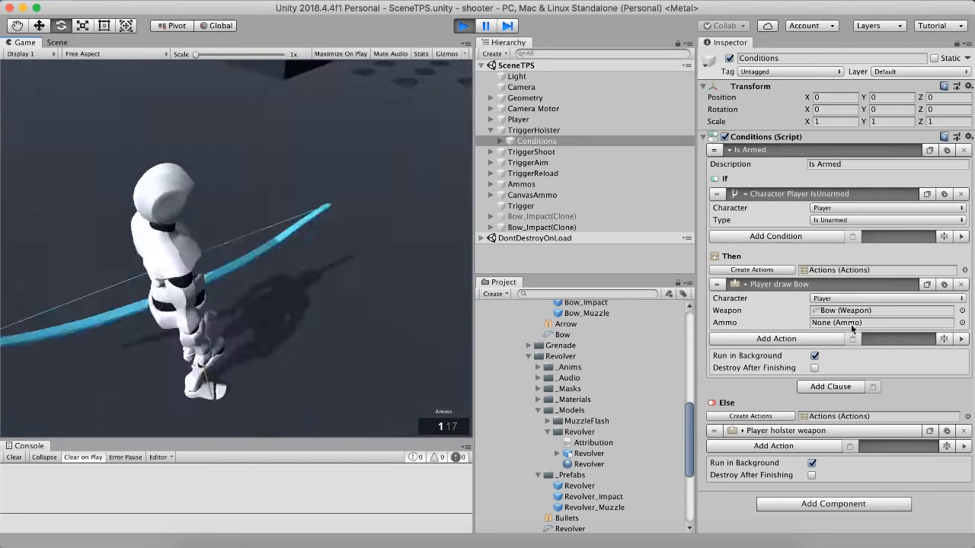
# - Locate the Bow weapon asset and examine the Arrow ammo's Aiming and Shooting settings, then collapse both sections and end the playtest
pyautogui.click(845, 310)
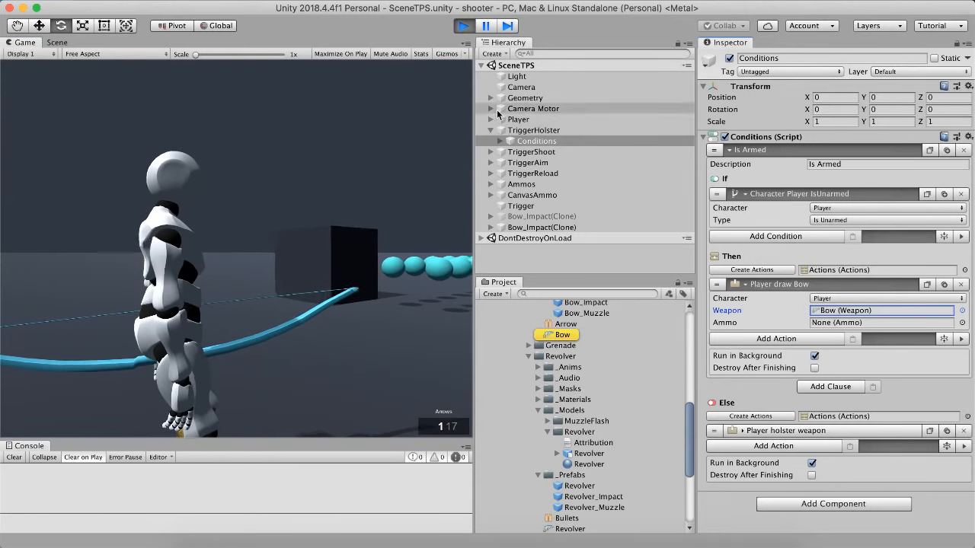
pyautogui.click(552, 336)
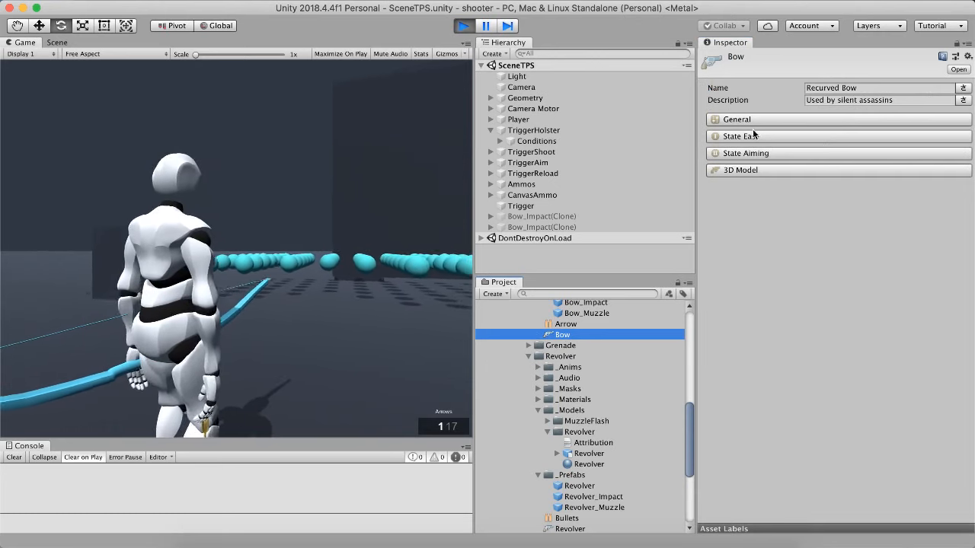
pyautogui.click(565, 325)
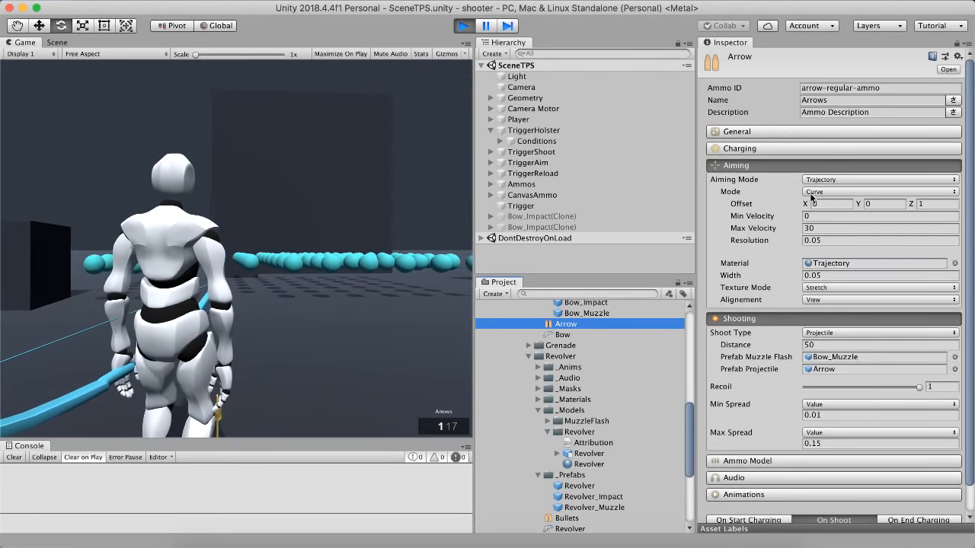
pyautogui.click(765, 166)
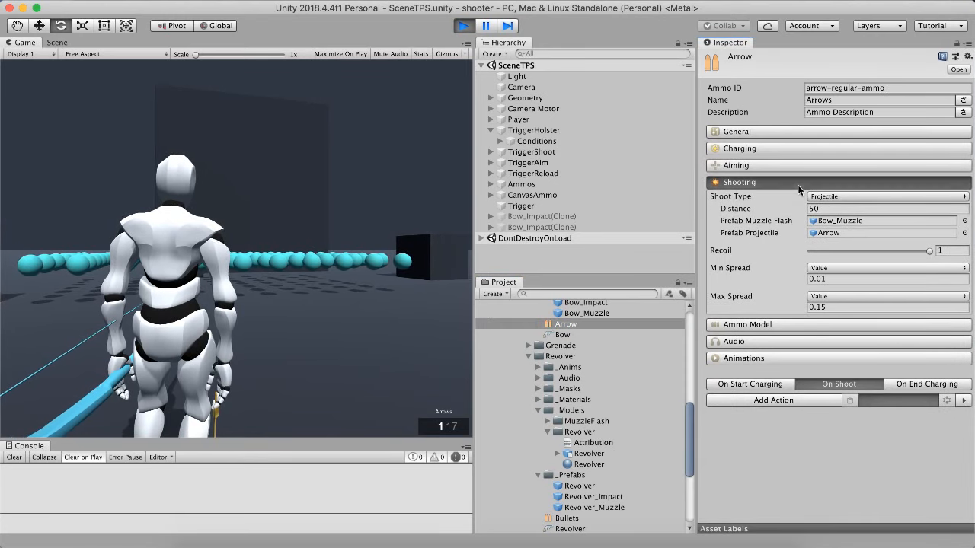
pyautogui.click(817, 187)
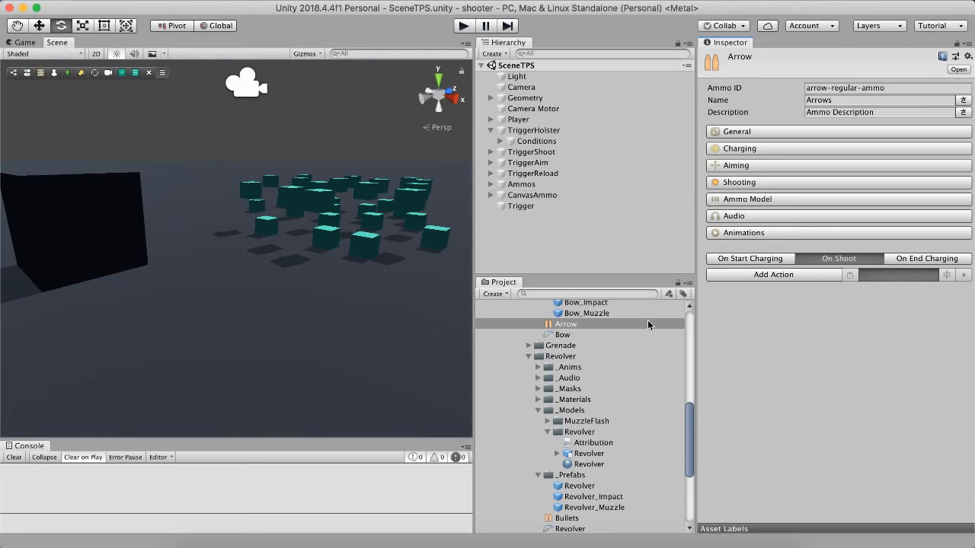
# - Examine the Aiming settings of the revolver's Bullets ammo asset
pyautogui.scroll(-3, 616, 435)
pyautogui.click(572, 462)
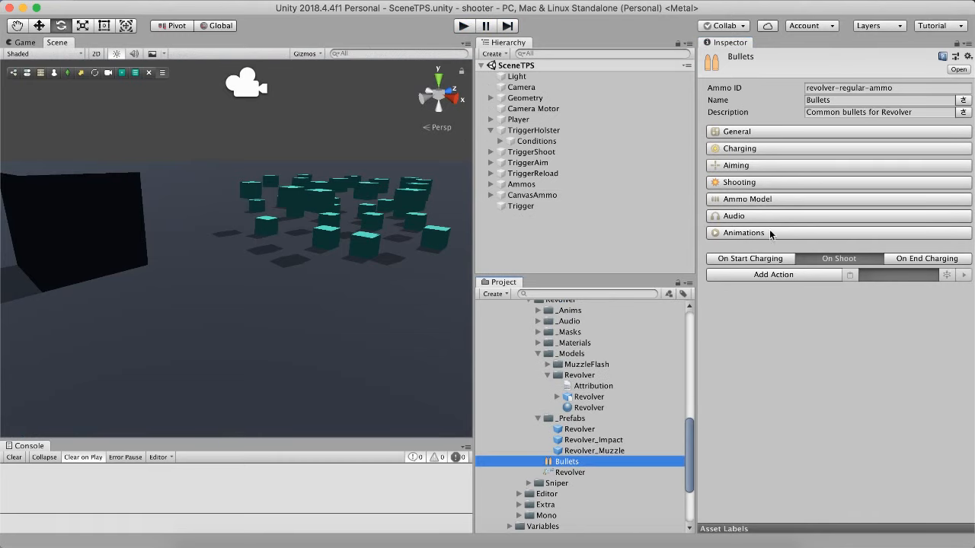
pyautogui.click(742, 166)
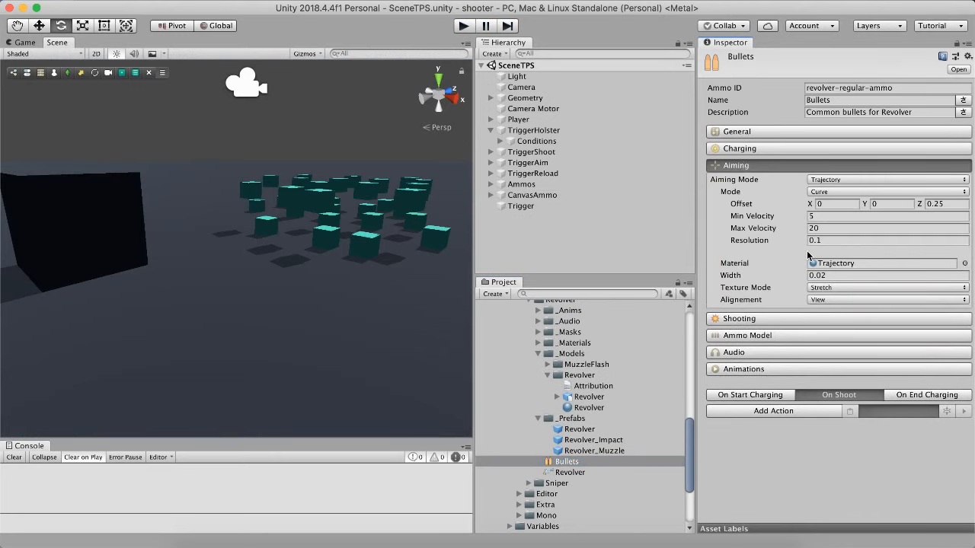
# - In the TriggerHolster conditions, set the weapon the player draws to Revolver
pyautogui.click(536, 141)
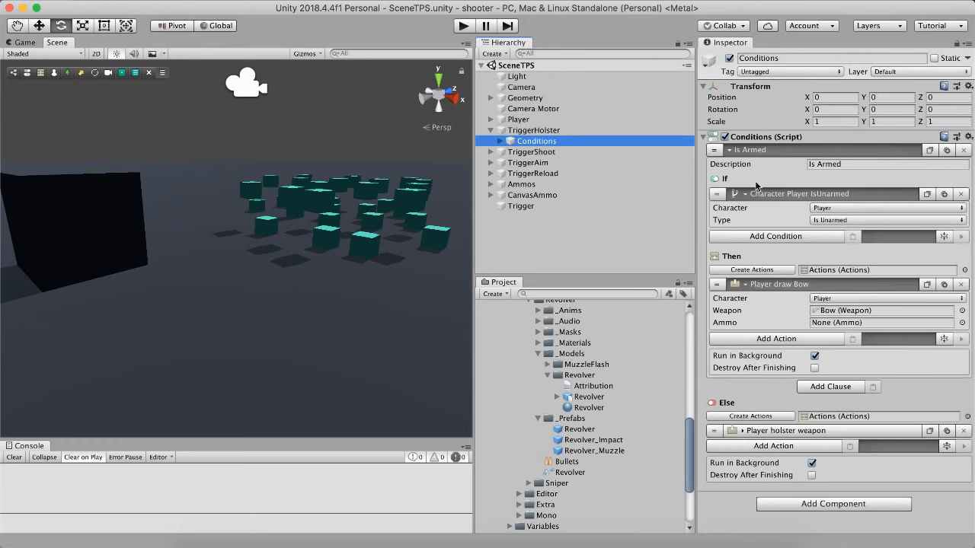
pyautogui.click(962, 310)
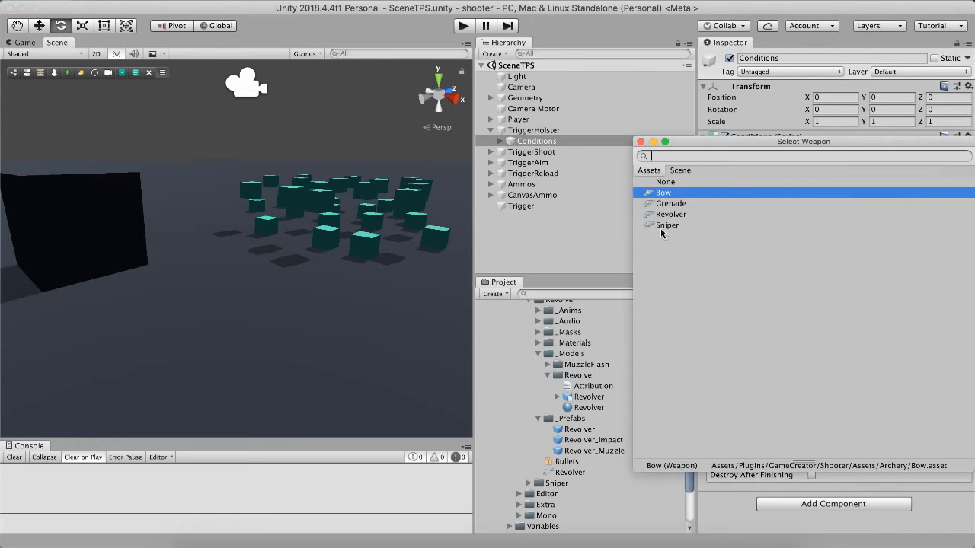
pyautogui.doubleClick(667, 214)
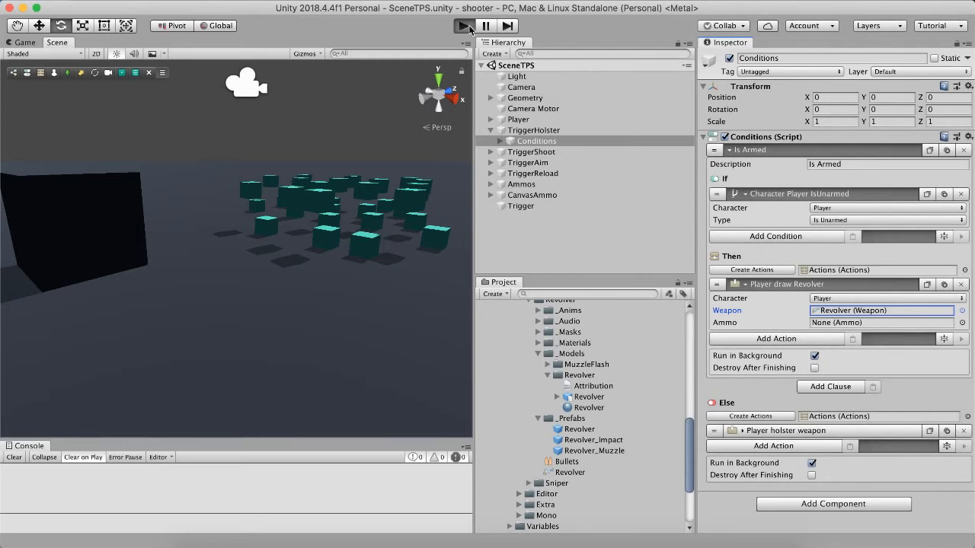
# - Start a playtest of the scene, move the character around, draw the revolver and reload it
pyautogui.click(464, 26)
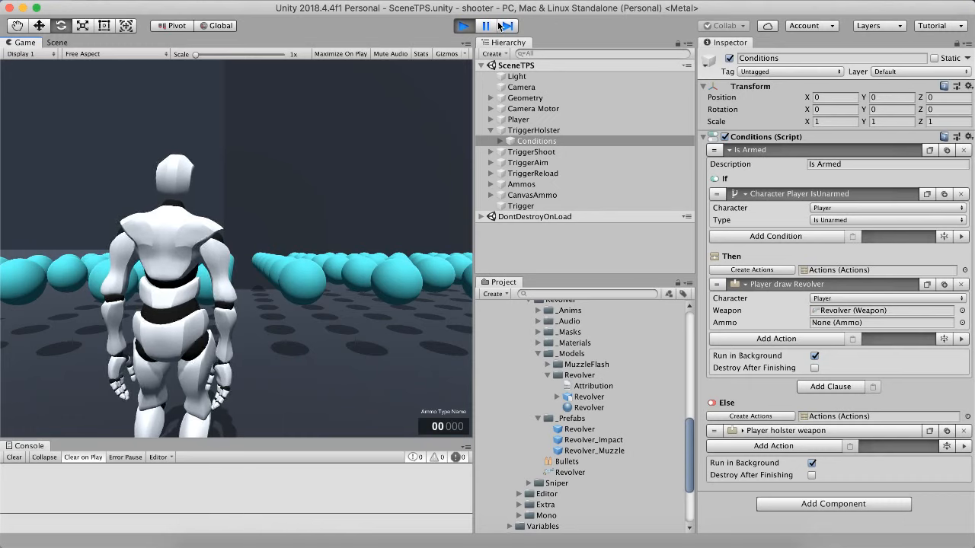
pyautogui.press('s')
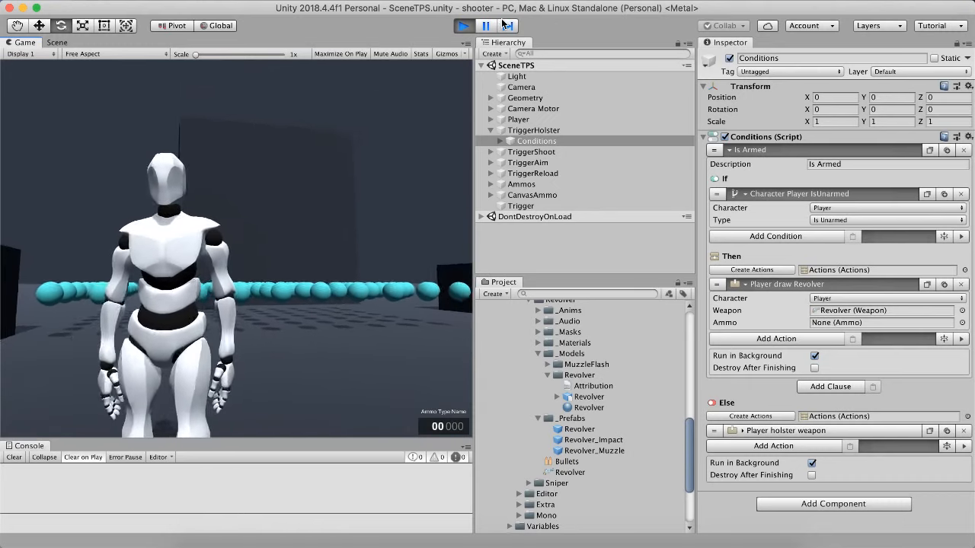
pyautogui.press('q')
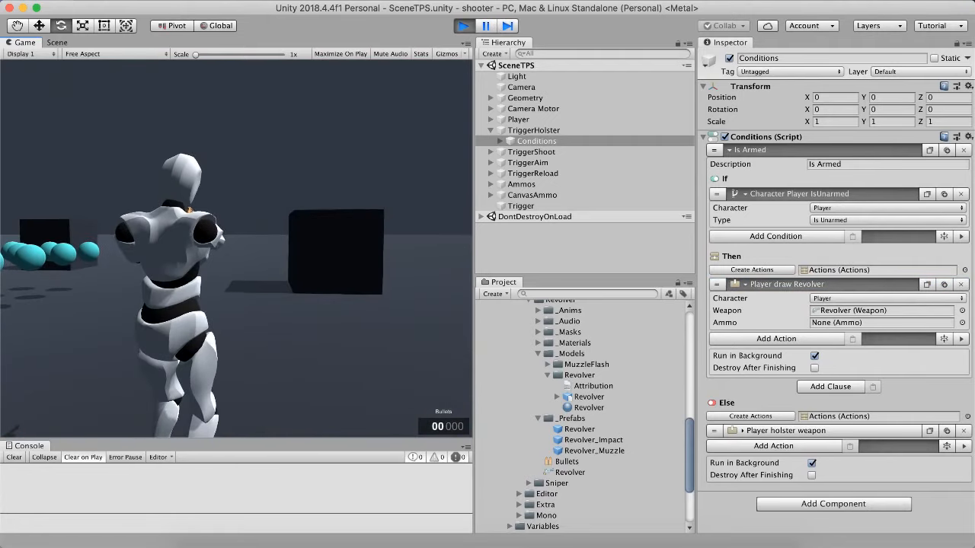
pyautogui.press('w')
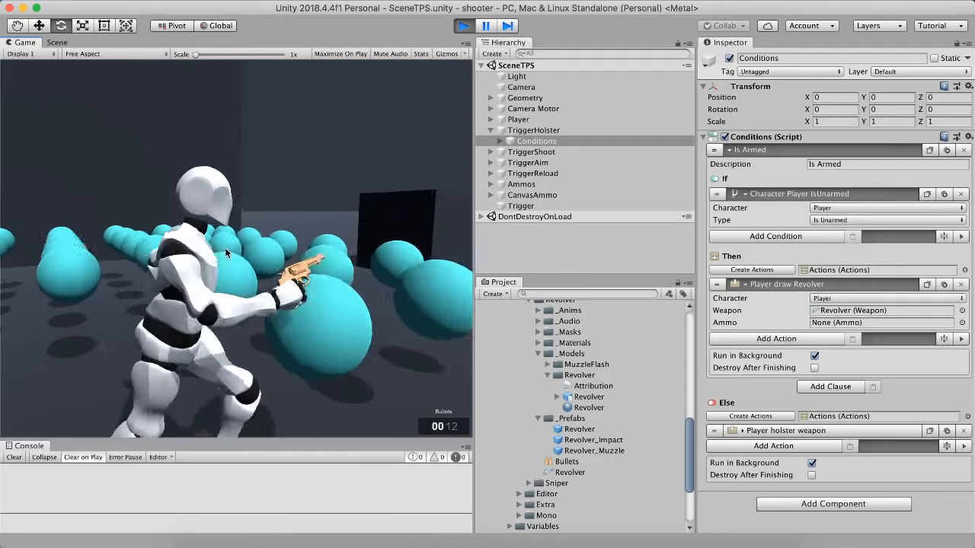
pyautogui.press('r')
# - Aim the revolver and fire all of its loaded bullets during the playtest
pyautogui.rightClick(225, 253)
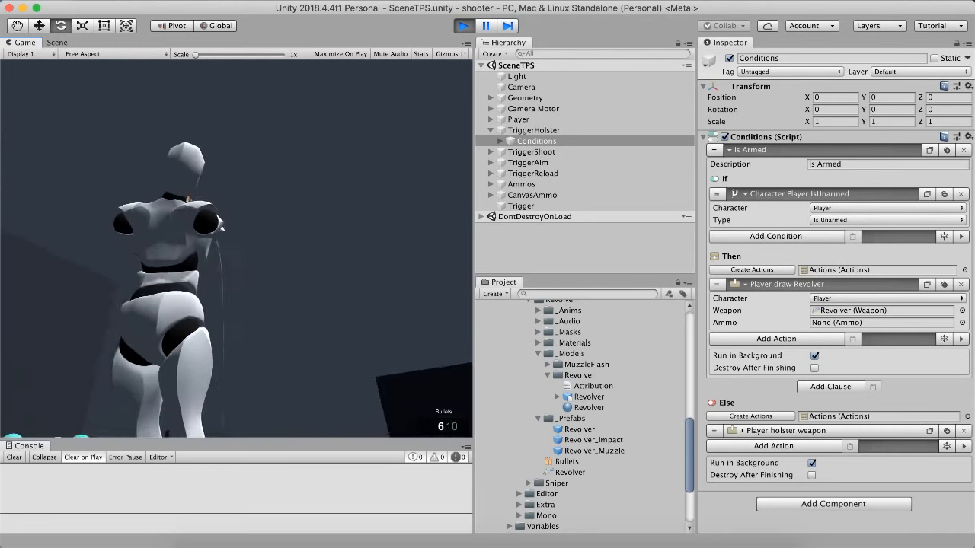
pyautogui.click(236, 248)
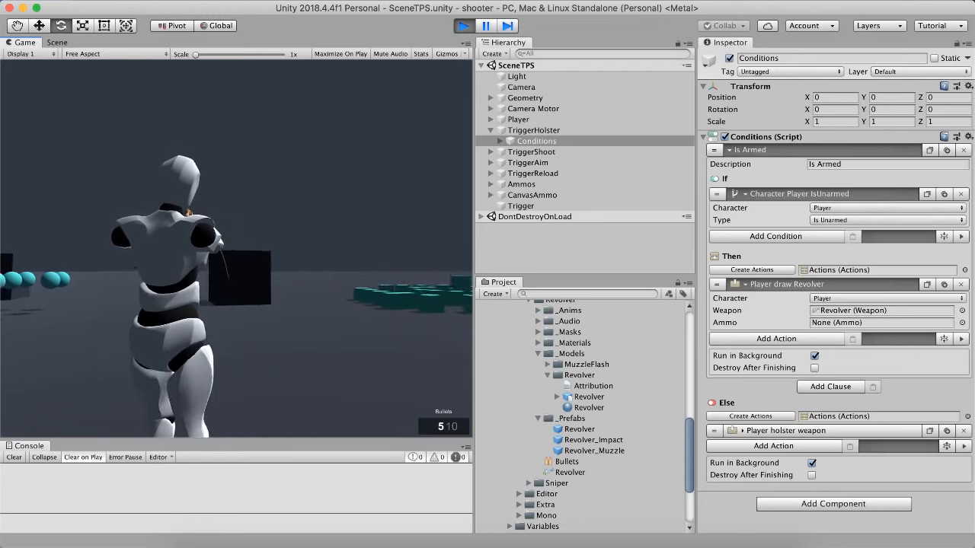
pyautogui.click(236, 249)
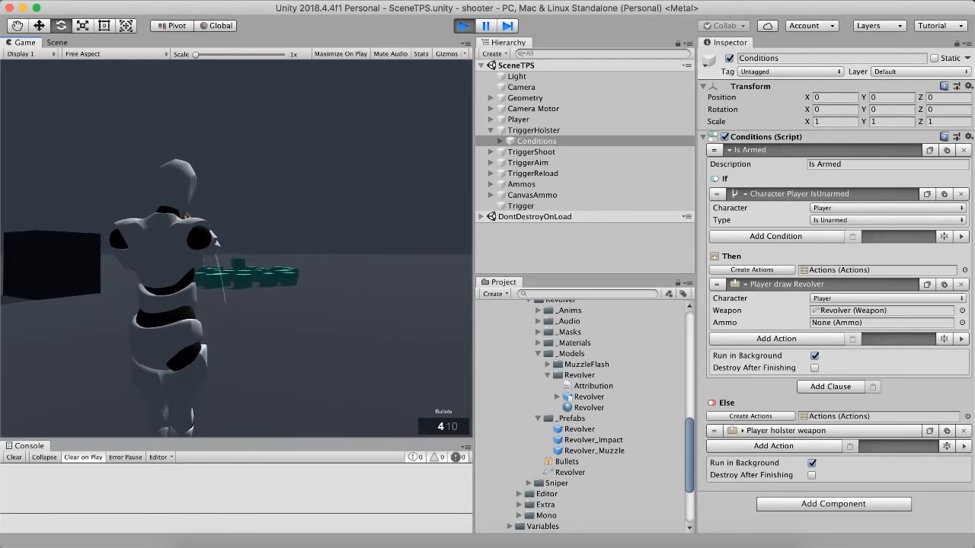
pyautogui.click(236, 248)
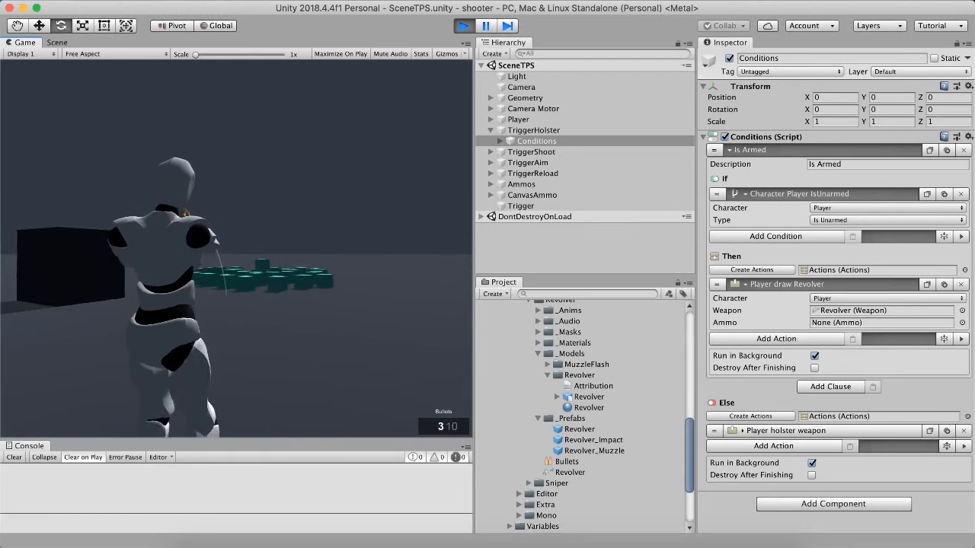
pyautogui.click(236, 248)
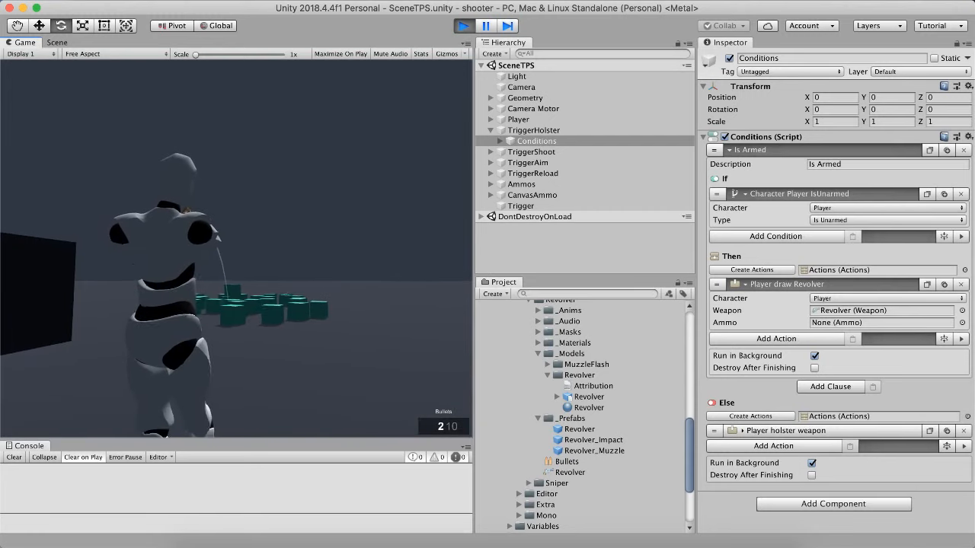
pyautogui.click(236, 248)
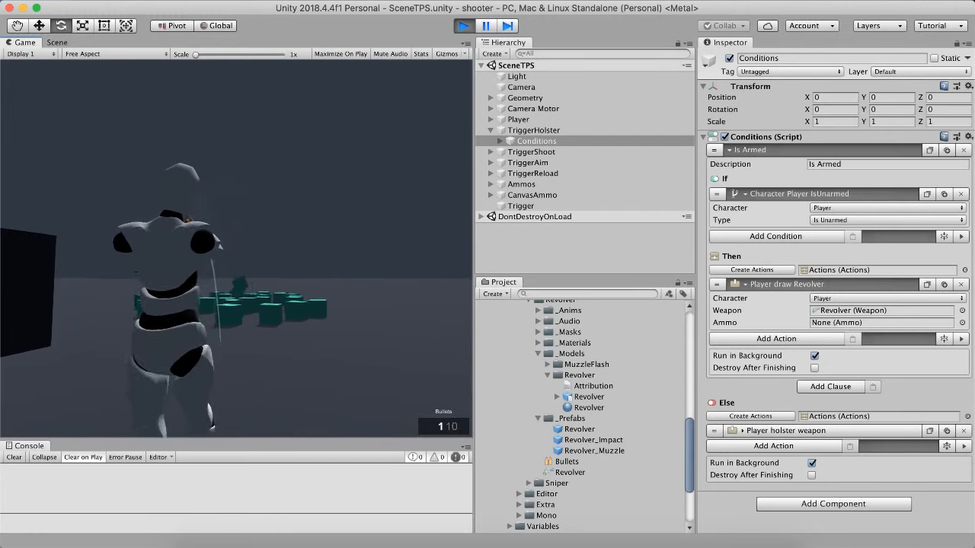
pyautogui.click(236, 249)
# - Reload the revolver, aim and fire another shot, reload again, and stop the playtest
pyautogui.press('r')
pyautogui.press('s')
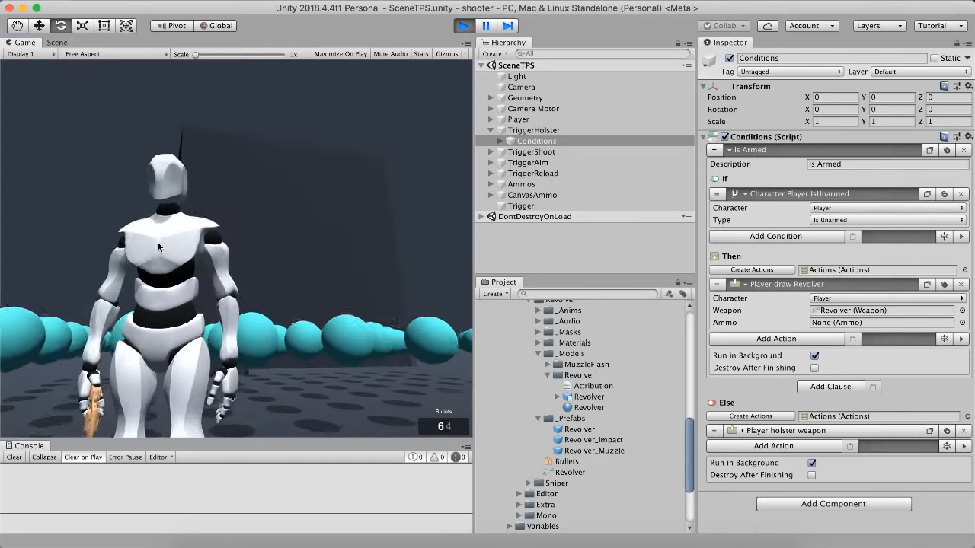
pyautogui.moveTo(158, 244); pyautogui.dragTo(259, 243, button='right')
pyautogui.click(236, 249)
pyautogui.press('r')
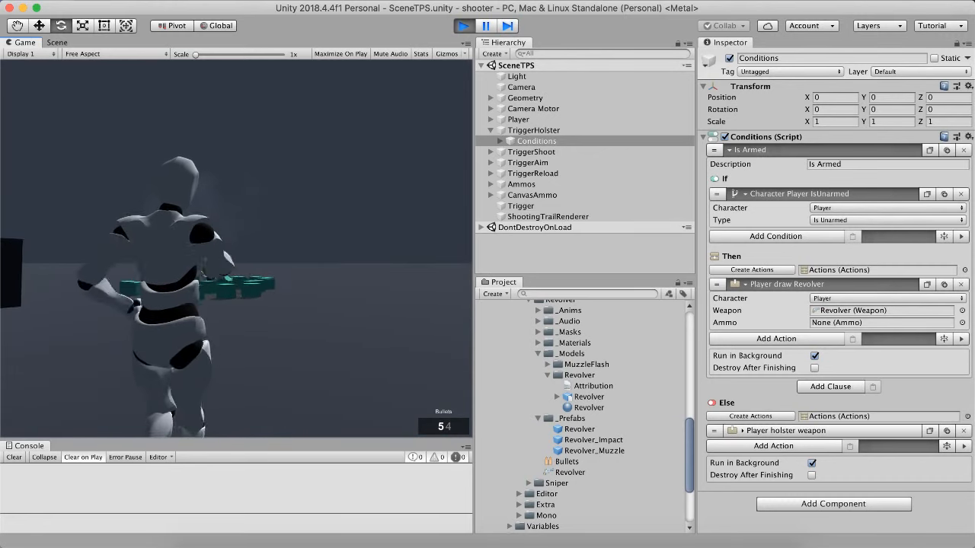
pyautogui.press('w')
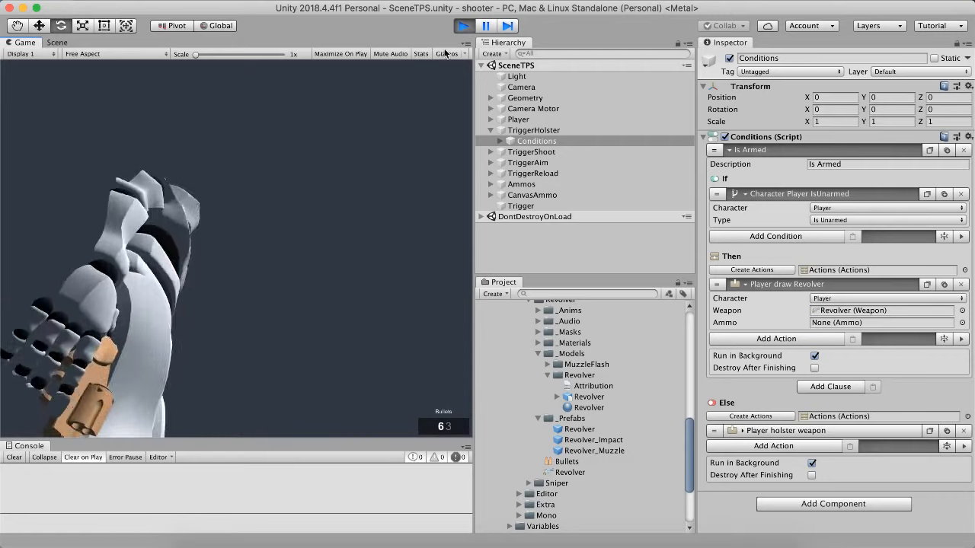
pyautogui.click(461, 27)
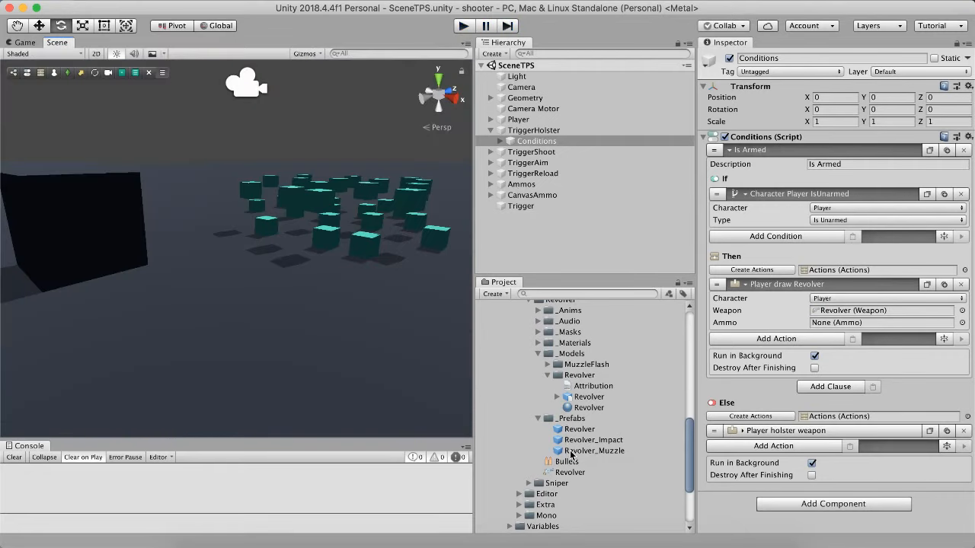
# - Review the Aiming Mode options of the Bullets ammo, leaving Trajectory selected
pyautogui.click(567, 461)
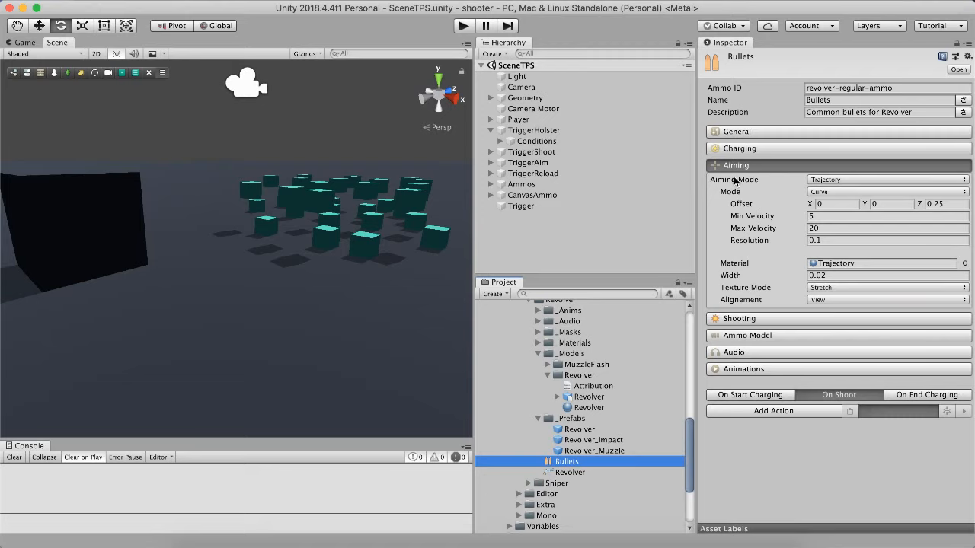
pyautogui.keyDown('alt'); pyautogui.moveTo(287, 179); pyautogui.dragTo(256, 165); pyautogui.keyUp('alt')
pyautogui.press('e')
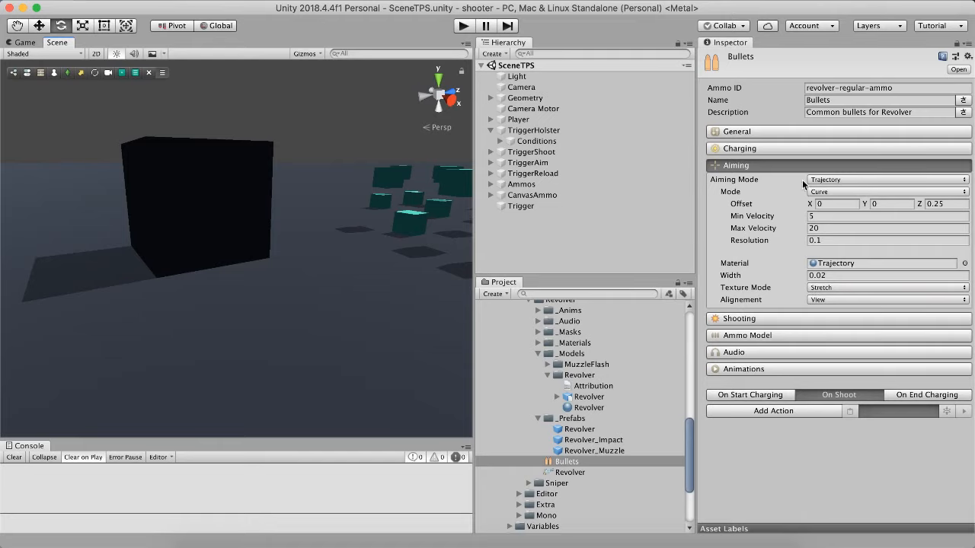
pyautogui.click(826, 180)
pyautogui.click(825, 177)
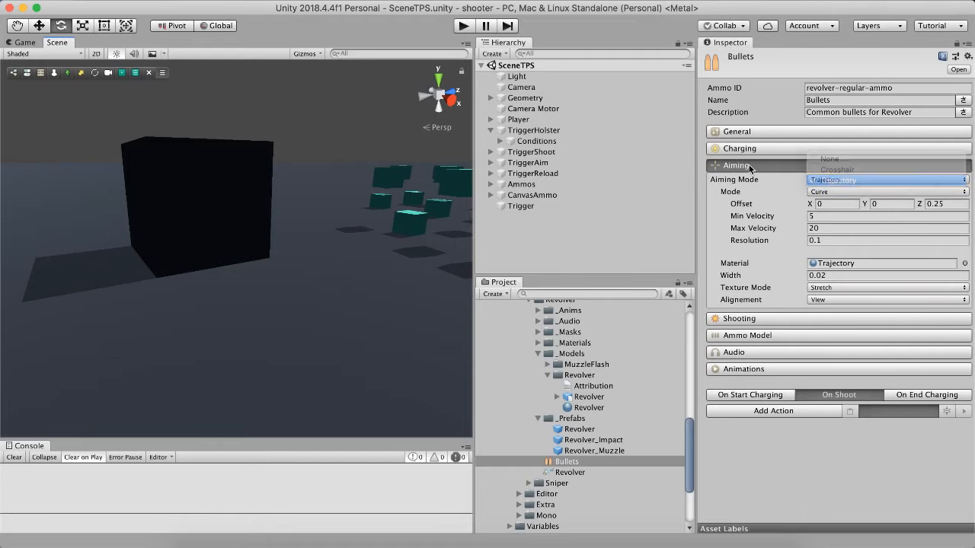
# - Review the Shoot Type options in the Bullets ammo's Shooting settings and set the type to Raycast
pyautogui.click(750, 185)
pyautogui.click(834, 200)
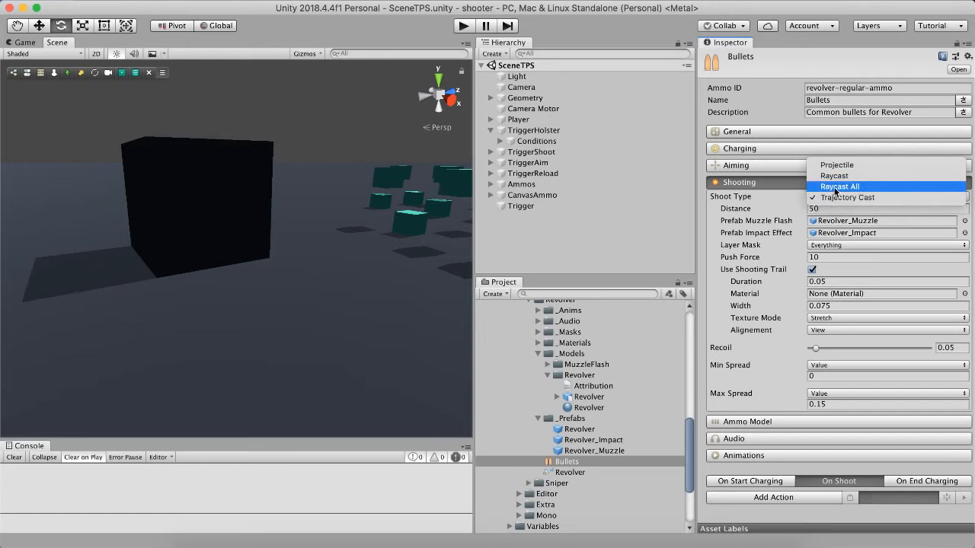
pyautogui.click(828, 198)
pyautogui.click(829, 195)
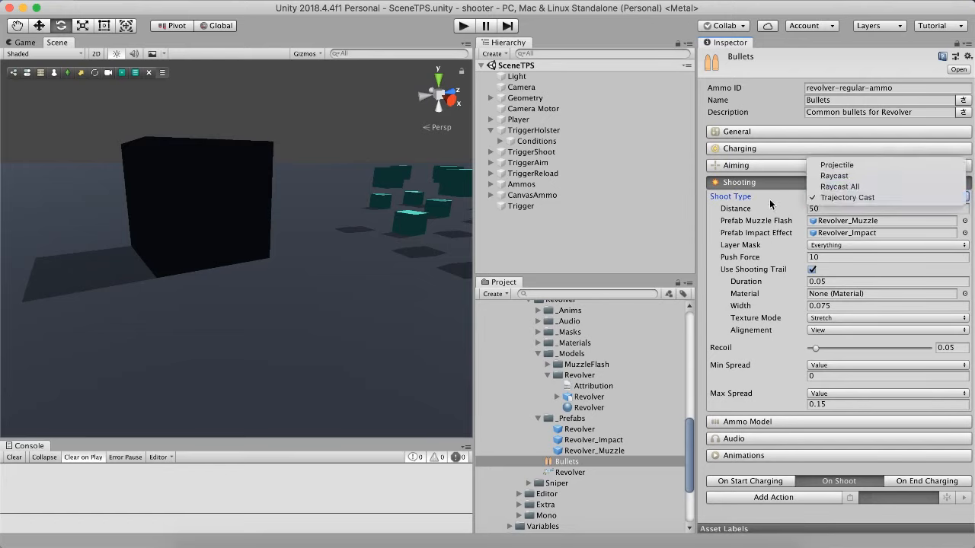
pyautogui.click(829, 197)
pyautogui.click(829, 198)
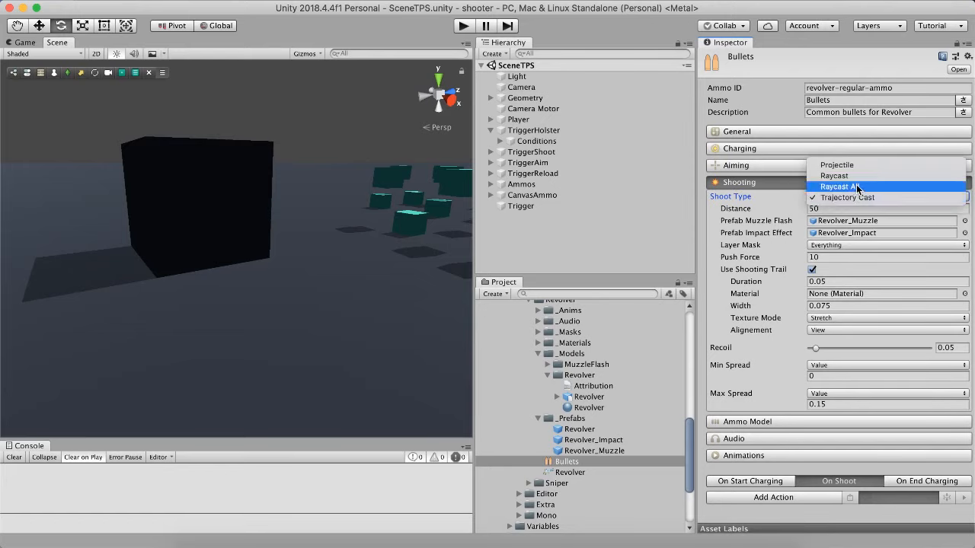
pyautogui.click(812, 197)
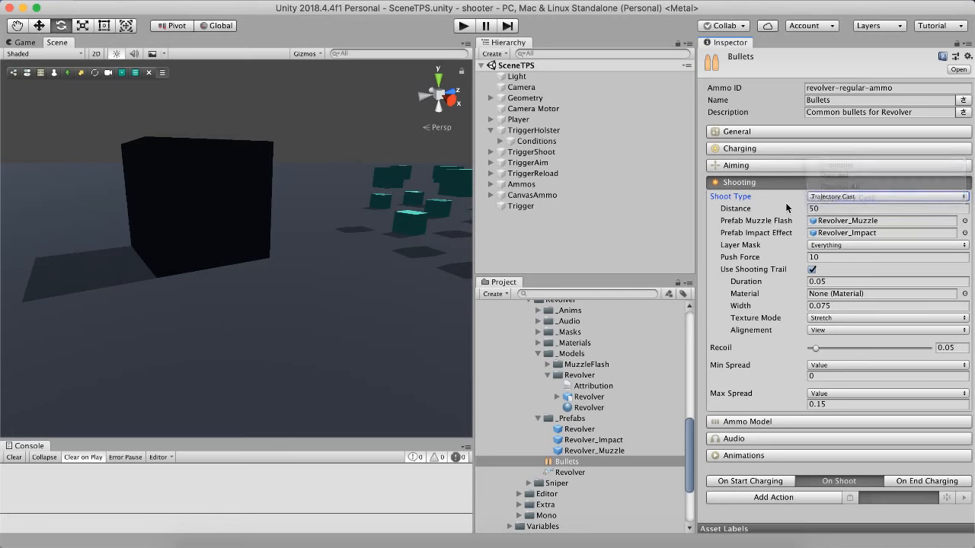
pyautogui.click(807, 199)
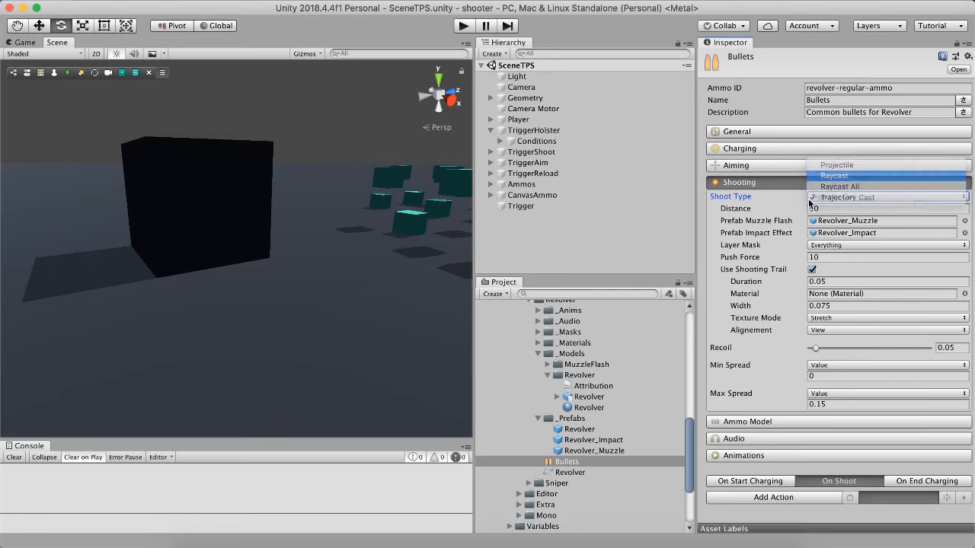
pyautogui.click(834, 176)
# - Examine the Distance, Prefab Muzzle Flash and Prefab Impact Effect settings of the Bullets ammo
pyautogui.click(738, 212)
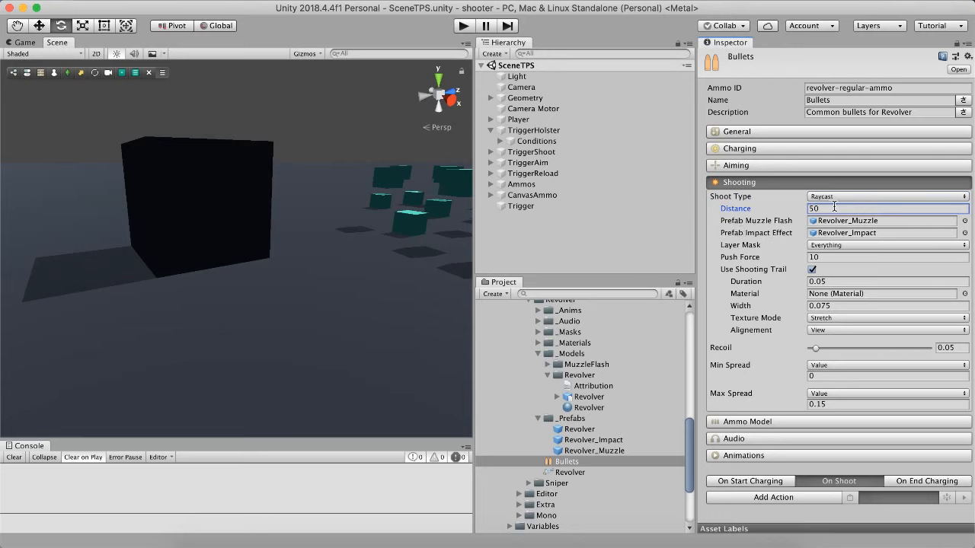
pyautogui.click(727, 221)
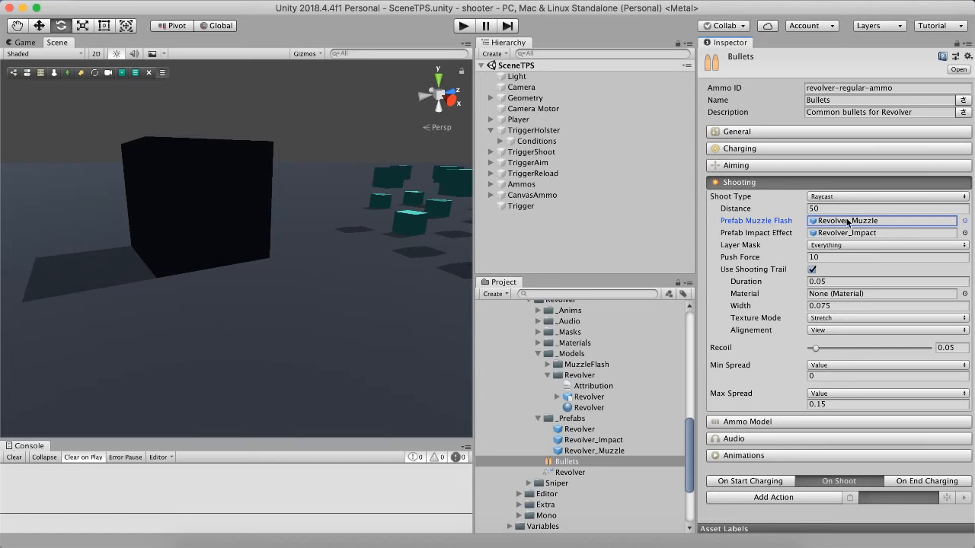
pyautogui.click(772, 235)
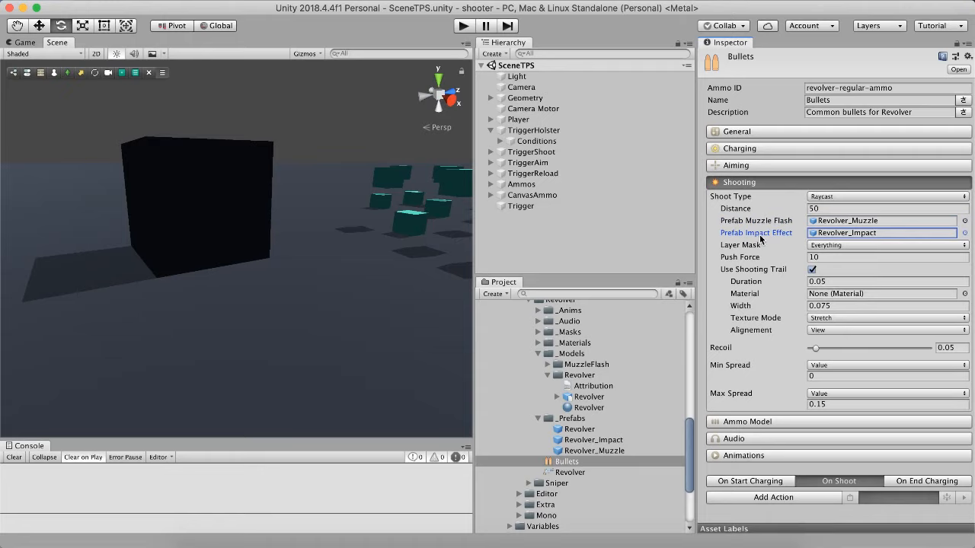
# - Preview the Ember and Smoke particle effects inside the Revolver_Impact prefab and return to the scene
pyautogui.click(829, 232)
pyautogui.doubleClick(593, 440)
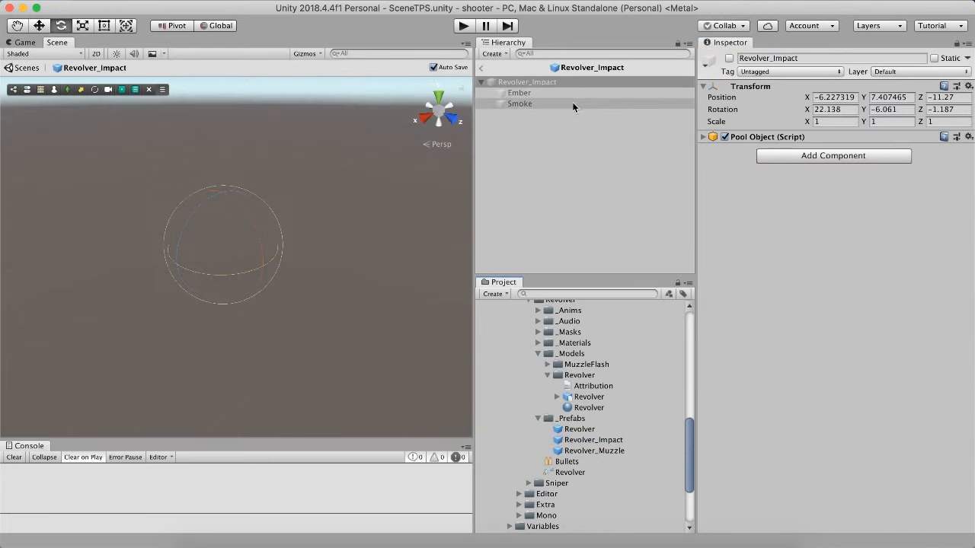
pyautogui.click(590, 82)
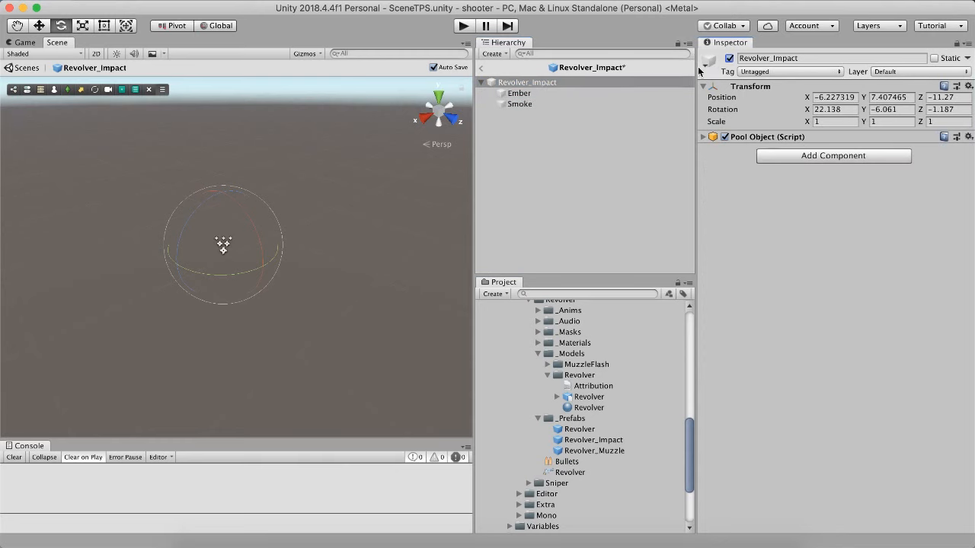
pyautogui.click(519, 92)
pyautogui.click(386, 320)
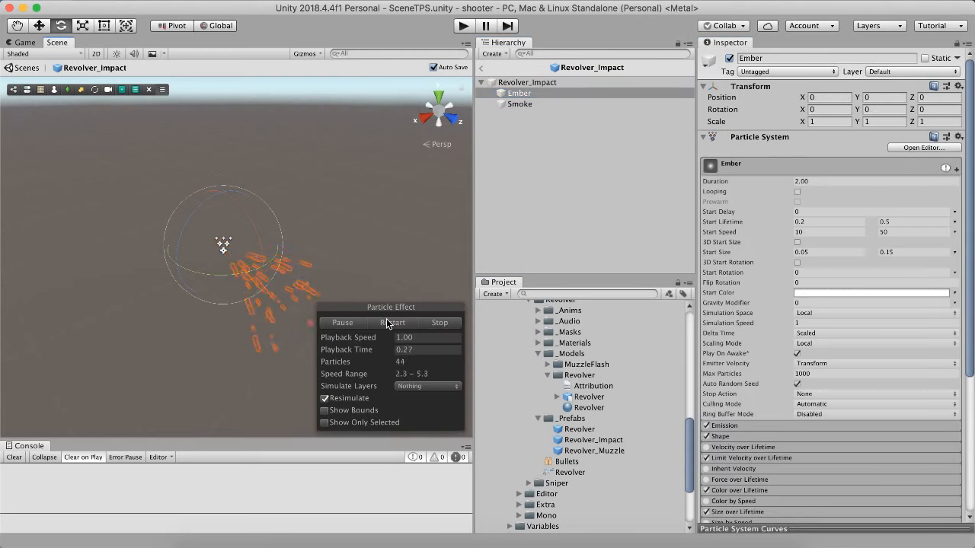
pyautogui.click(510, 104)
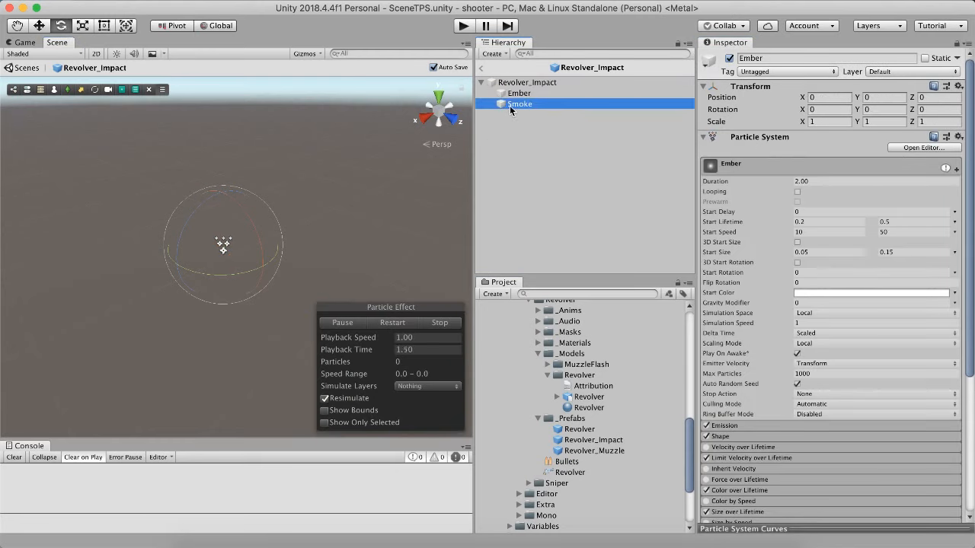
pyautogui.click(394, 322)
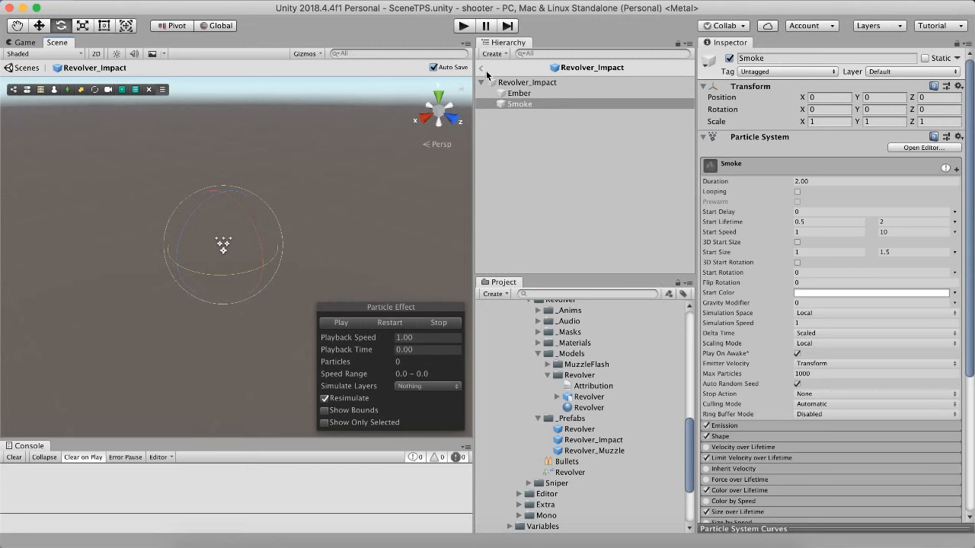
pyautogui.click(482, 68)
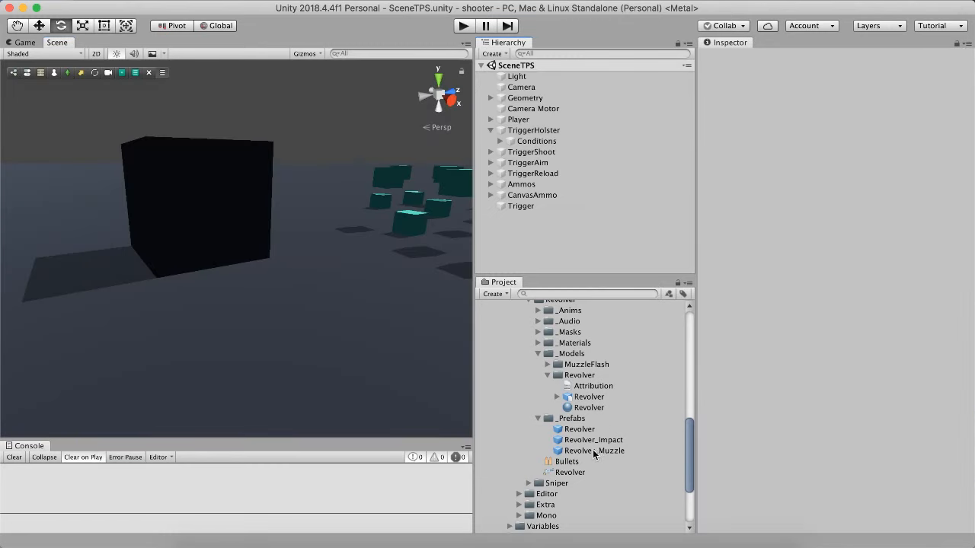
# - Review the Layer Mask in the Bullets ammo's Shooting settings and set the Push Force to 100
pyautogui.click(567, 462)
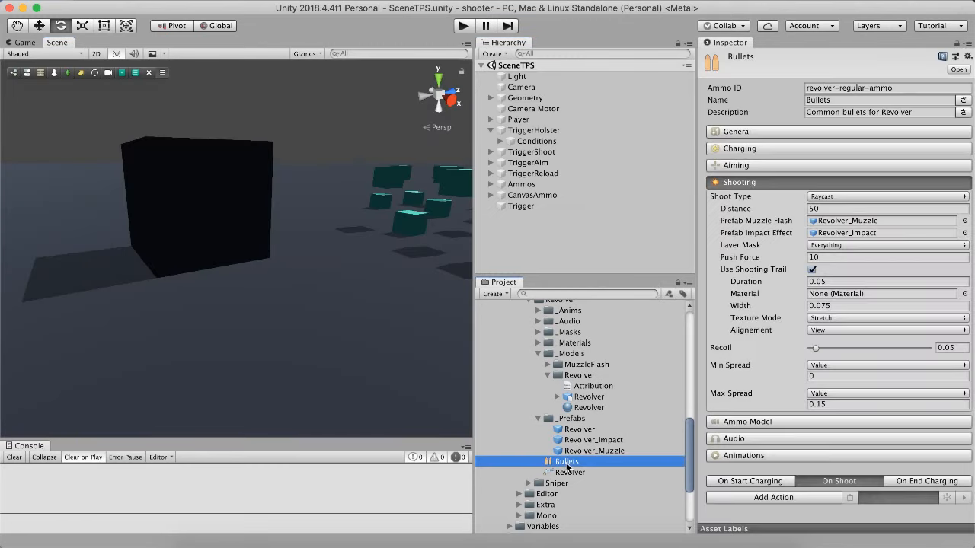
pyautogui.click(752, 245)
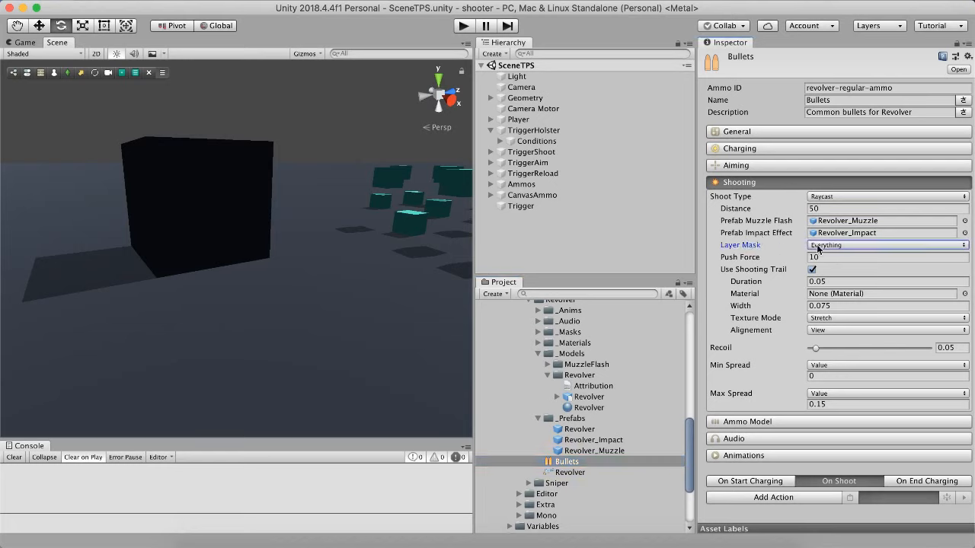
pyautogui.click(746, 259)
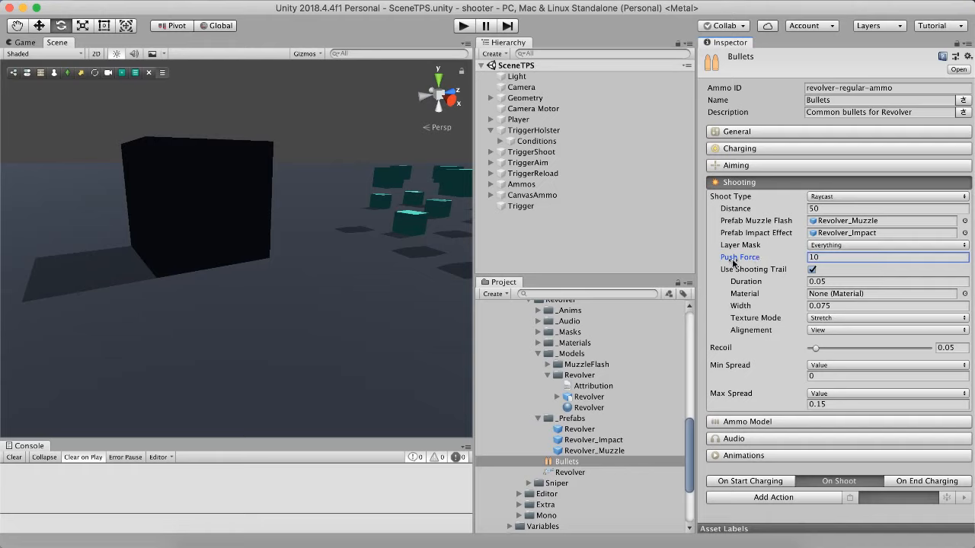
pyautogui.click(823, 259)
pyautogui.write('100')
# - Playtest the increased push force by firing the revolver repeatedly at the green cubes, and stop the playtest
pyautogui.press('super+p')
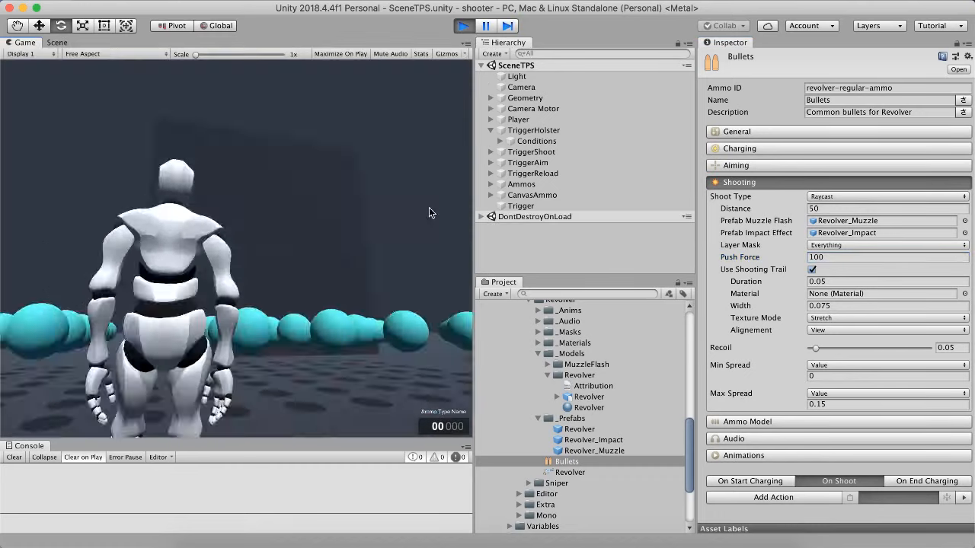
pyautogui.press('w')
pyautogui.press('e')
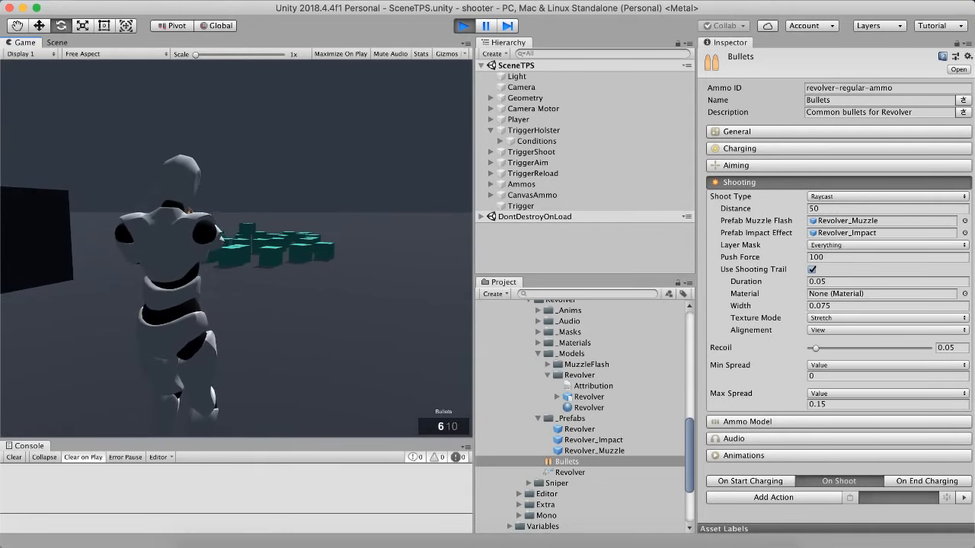
pyautogui.click(237, 248)
pyautogui.click(237, 248)
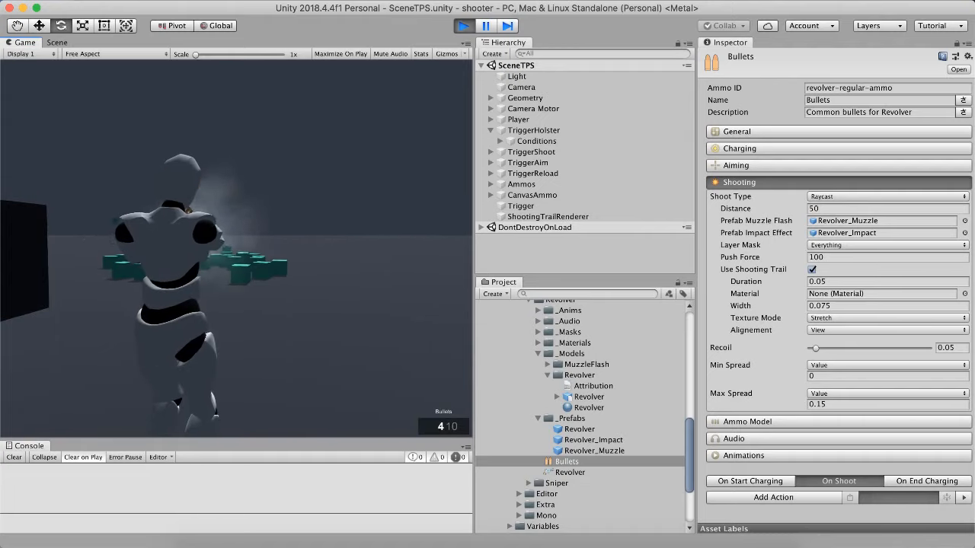
pyautogui.click(236, 249)
pyautogui.click(236, 248)
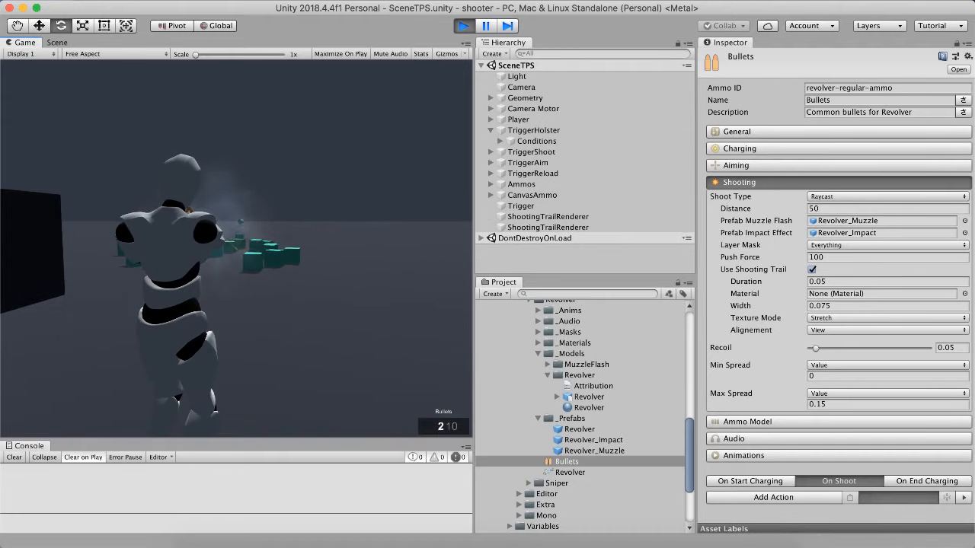
pyautogui.click(236, 249)
pyautogui.press('r')
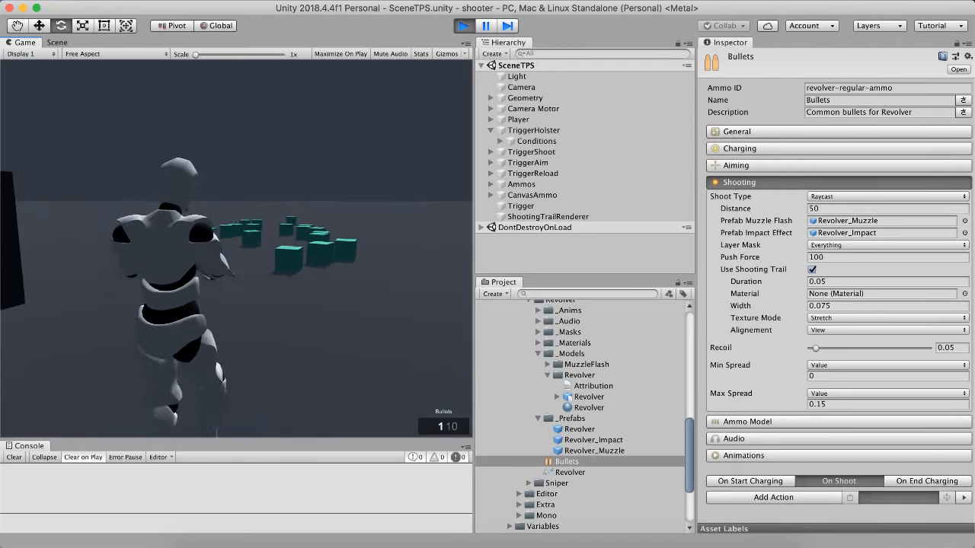
pyautogui.press('super+p')
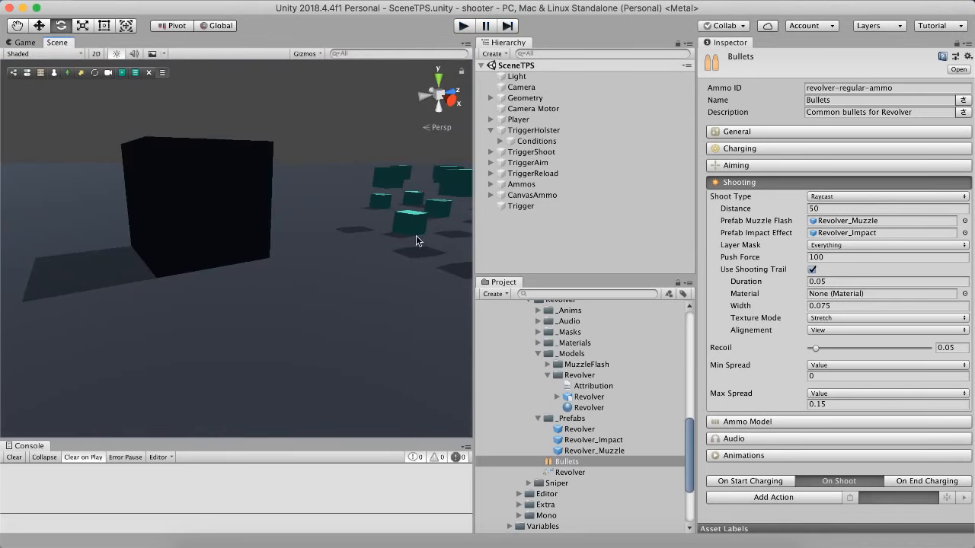
# - Set the Aiming Mode of the Bullets ammo to Crosshair and collapse the Aiming settings
pyautogui.click(776, 165)
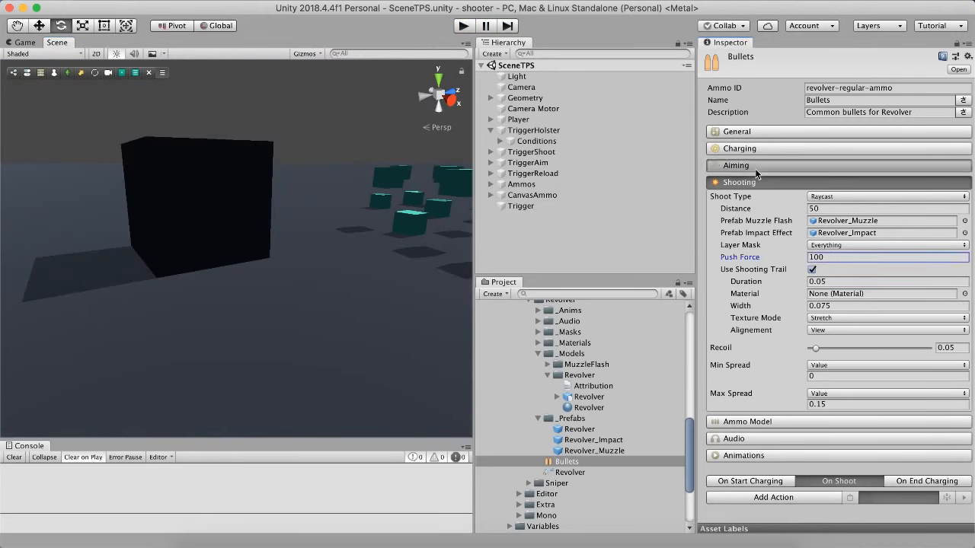
pyautogui.click(829, 179)
pyautogui.click(832, 169)
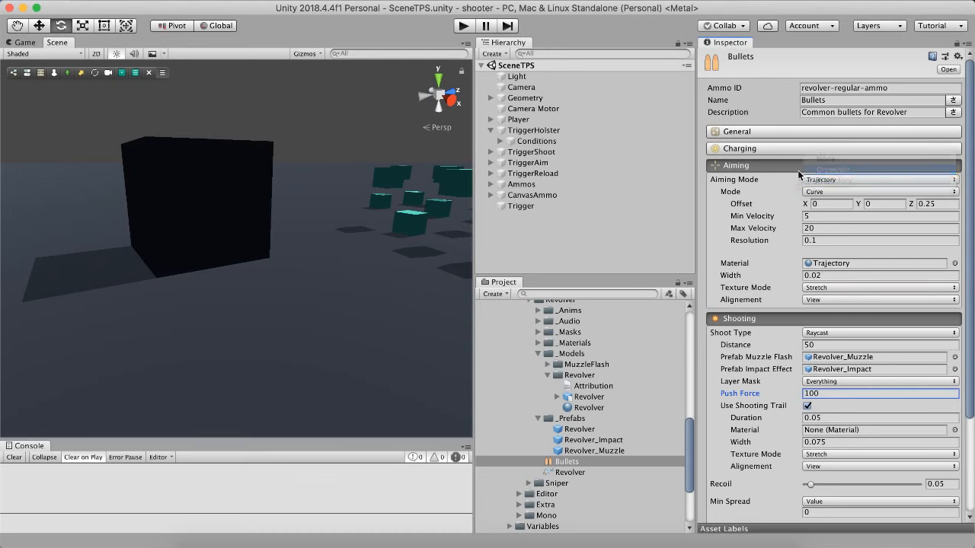
pyautogui.click(788, 165)
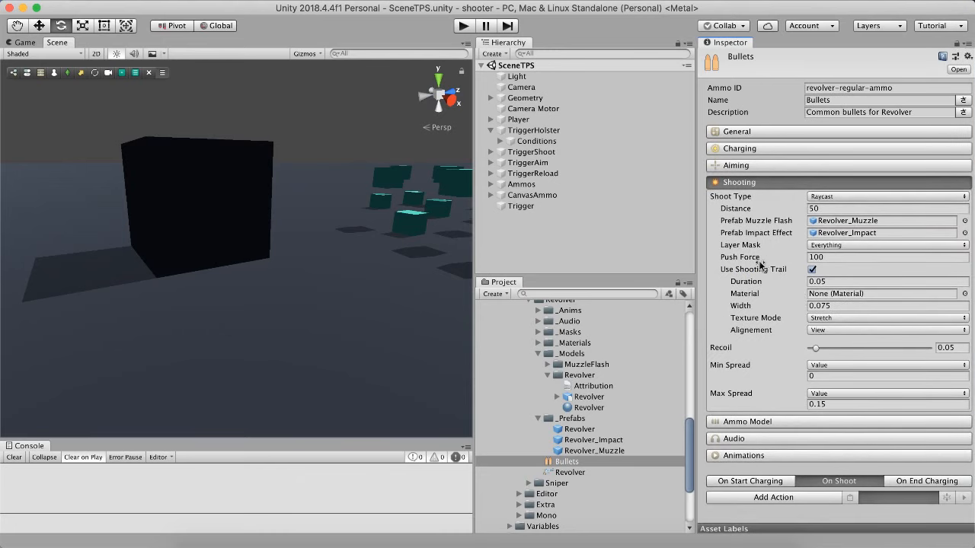
# - Examine the Bullets ammo's shooting trail Duration and the Revolver weapon's 3D Model Attachment options, leaving Right Hand selected
pyautogui.click(725, 273)
pyautogui.click(813, 282)
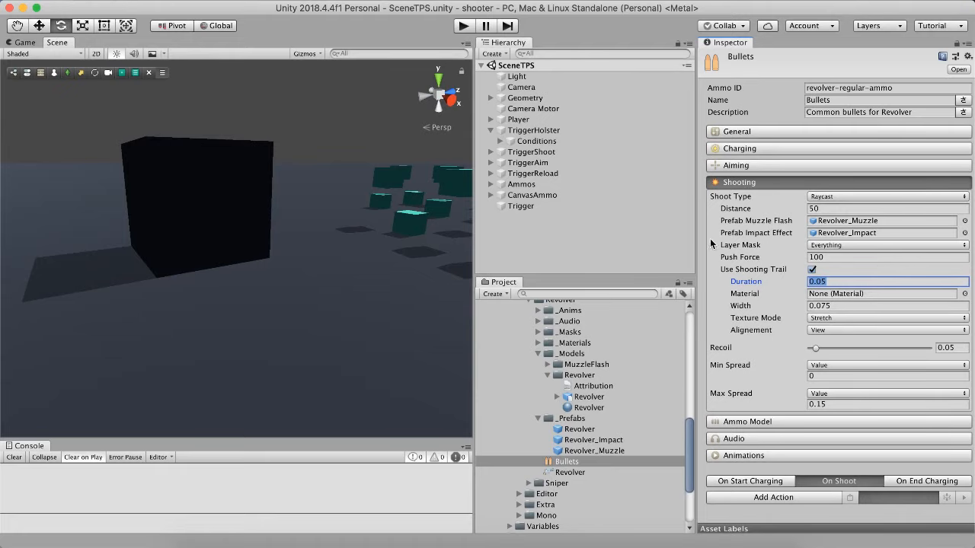
pyautogui.click(519, 120)
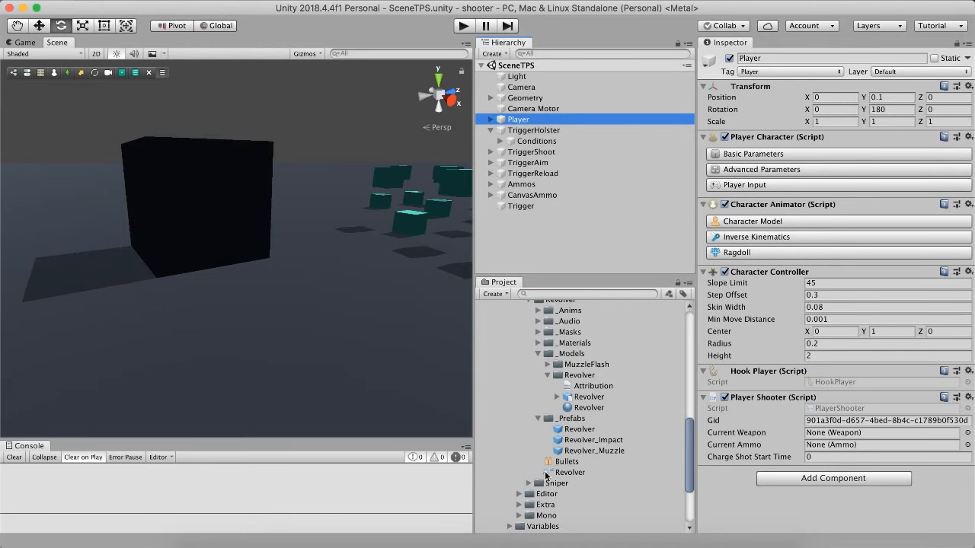
pyautogui.click(559, 473)
pyautogui.click(762, 169)
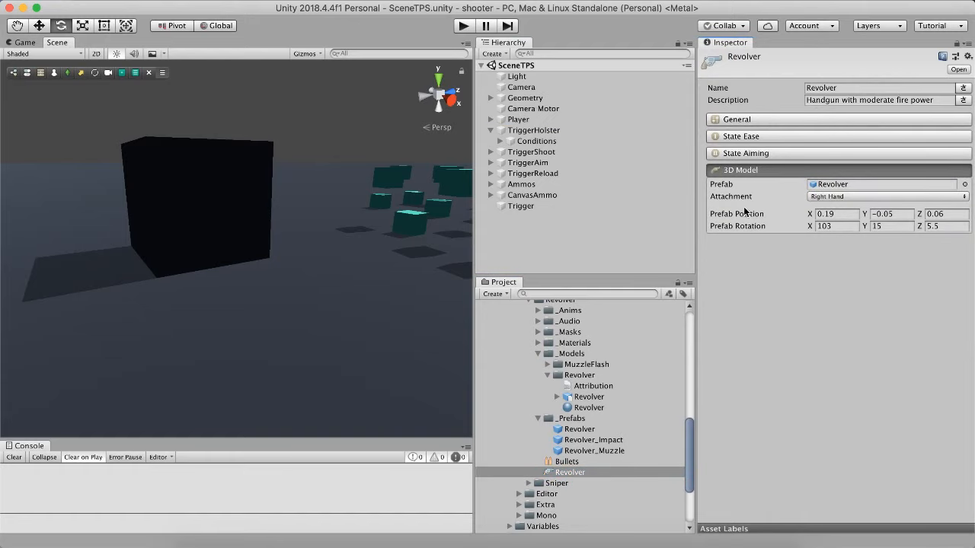
pyautogui.click(842, 197)
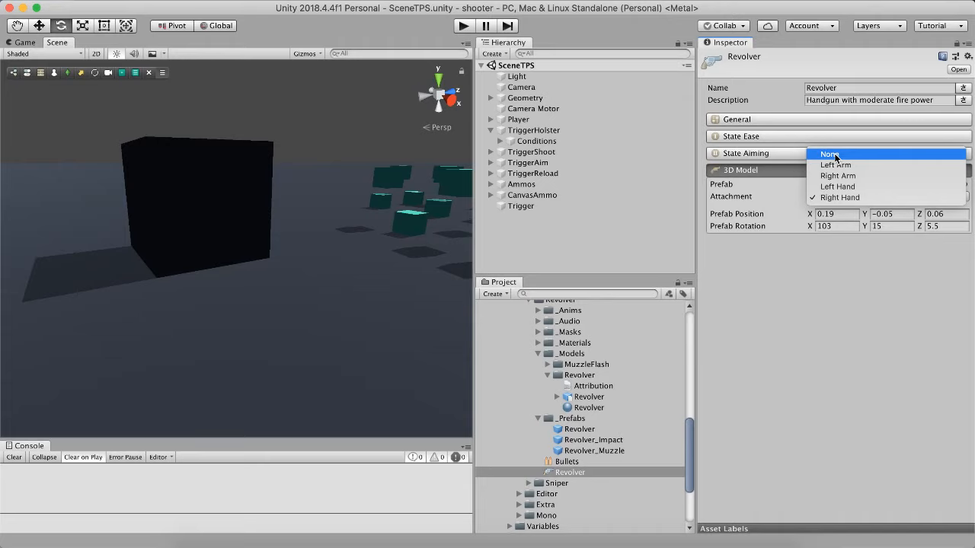
pyautogui.click(760, 345)
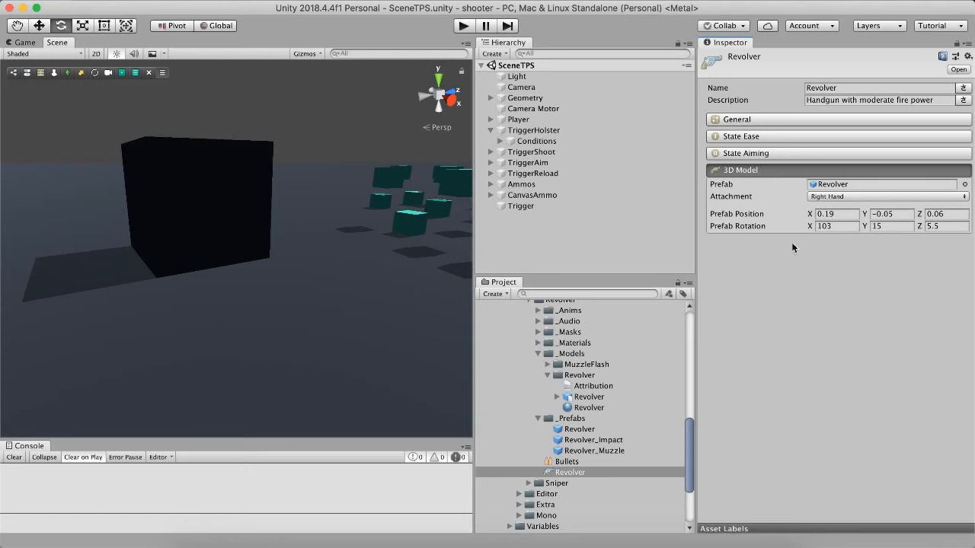
# - Set the shooting trail Duration of the Bullets ammo to 1
pyautogui.click(569, 462)
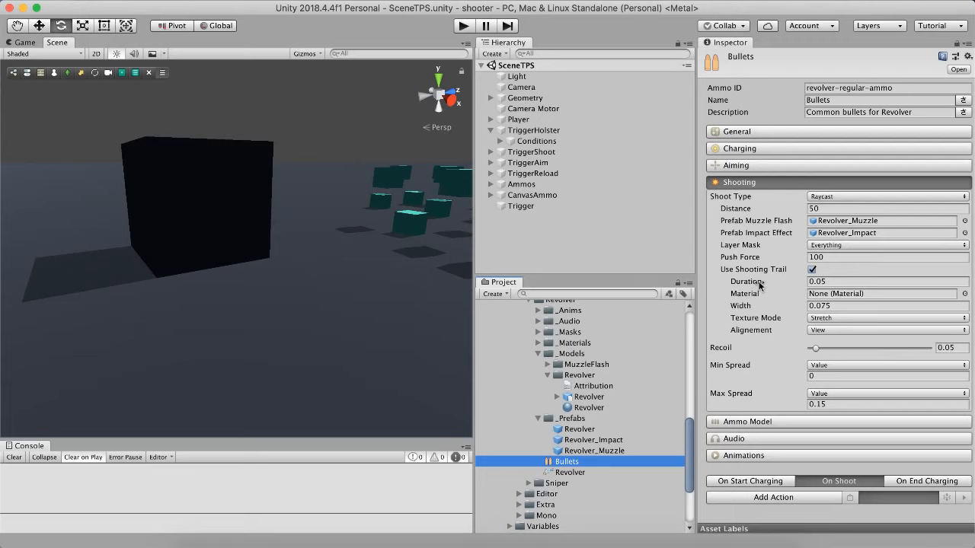
pyautogui.click(823, 280)
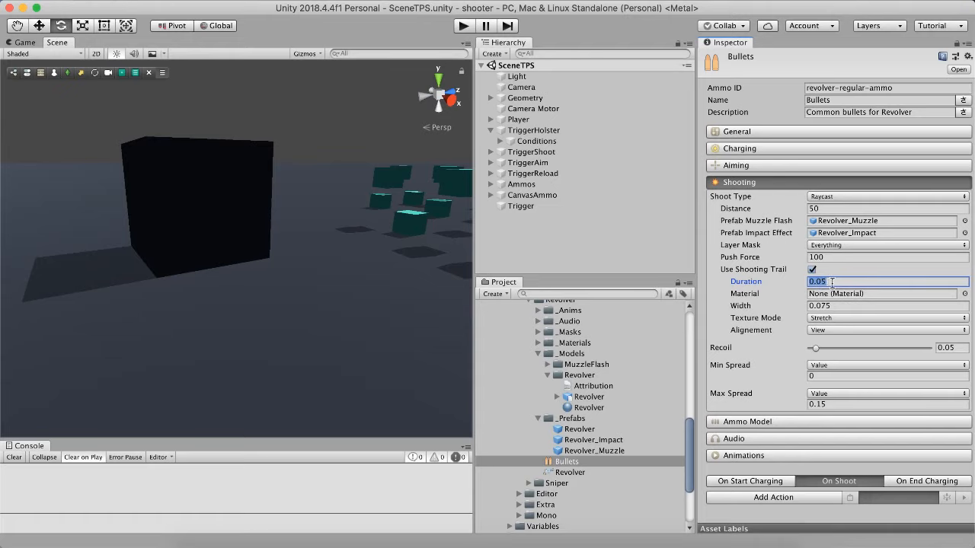
pyautogui.write('1')
# - Start a playtest with the revolver drawn and reloaded, and aim it at the black block
pyautogui.press('super+p')
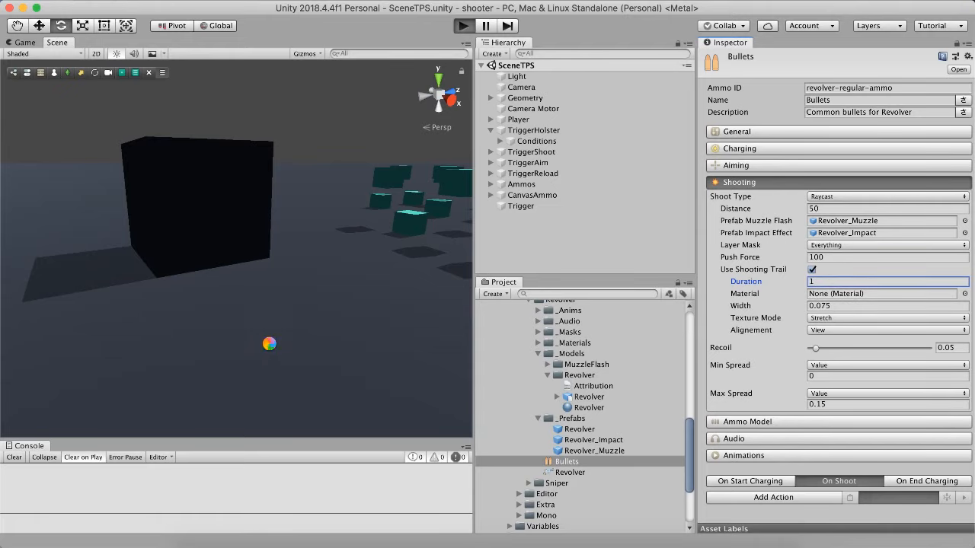
pyautogui.press('q')
pyautogui.press('w')
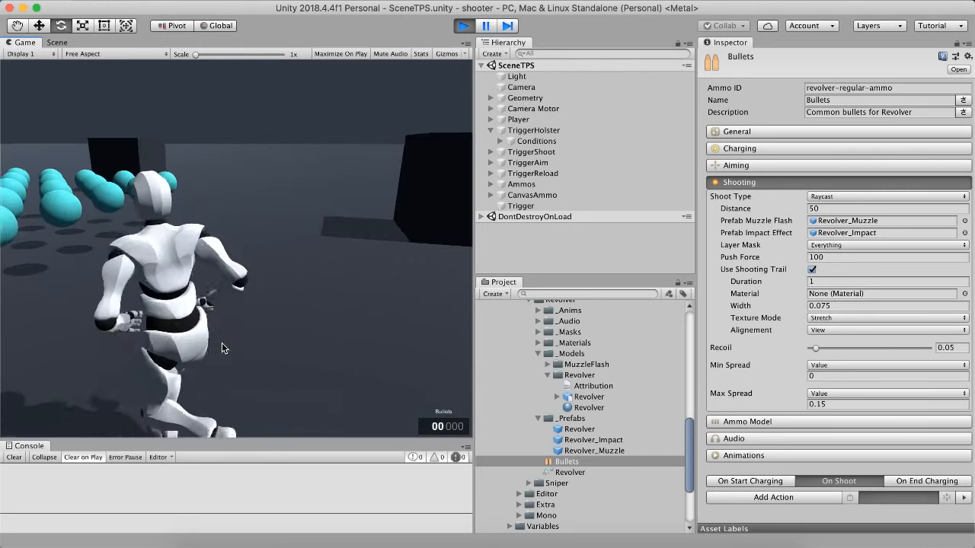
pyautogui.press('r')
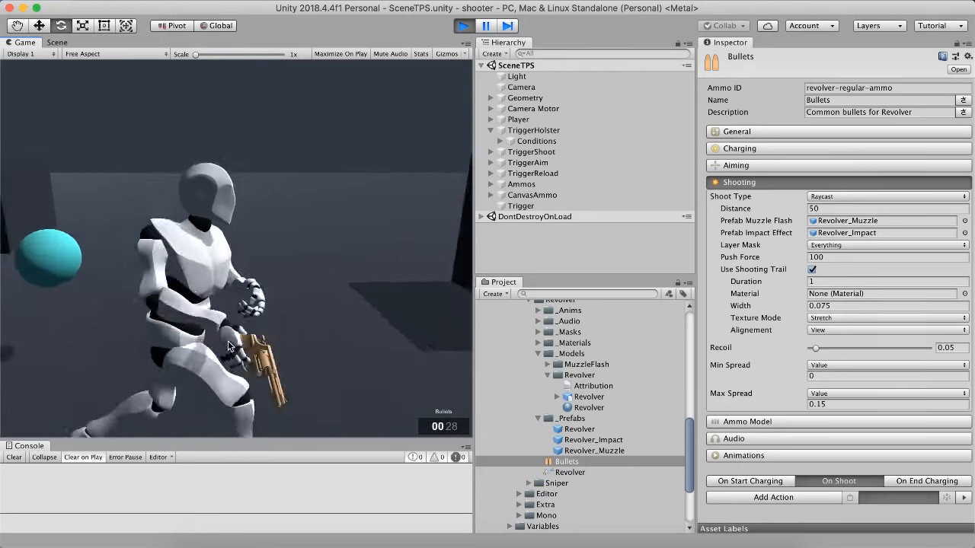
pyautogui.rightClick(228, 342)
pyautogui.press('s')
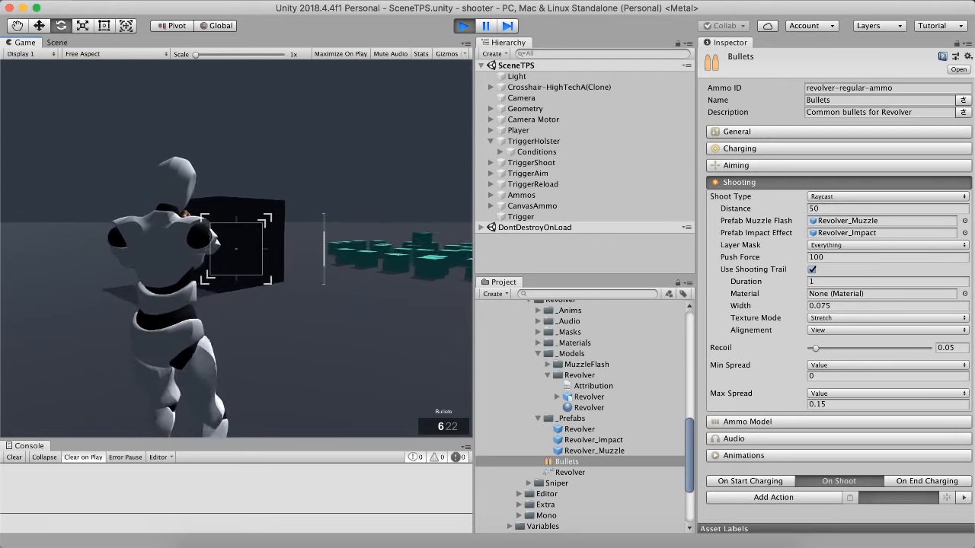
# - Fire five revolver shots around the scene to view the shooting trails, and stop aiming
pyautogui.click(236, 249)
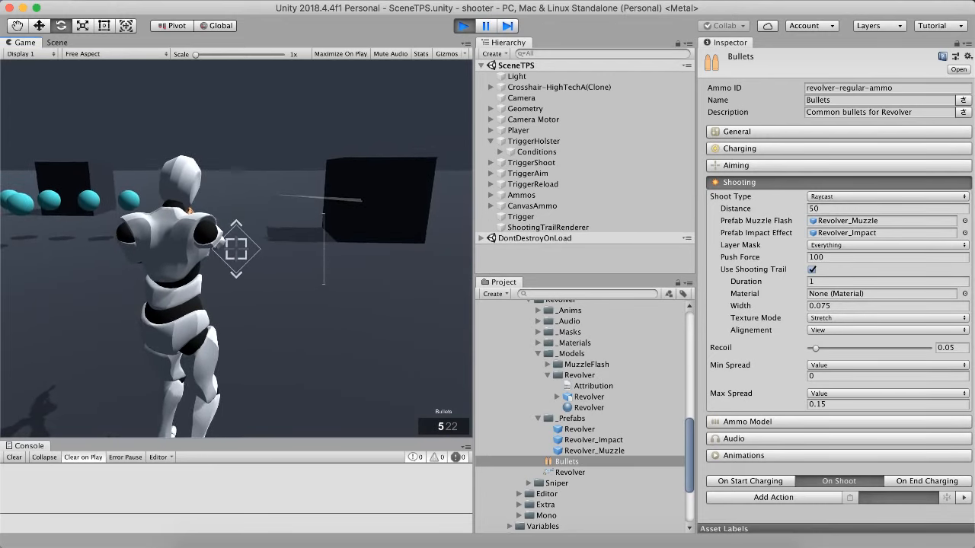
pyautogui.press('s')
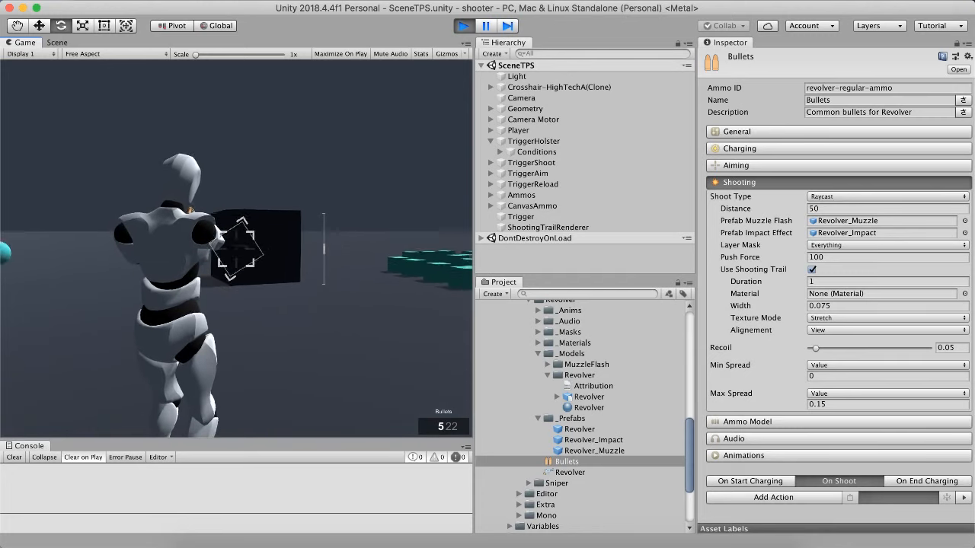
pyautogui.click(236, 249)
pyautogui.click(236, 249)
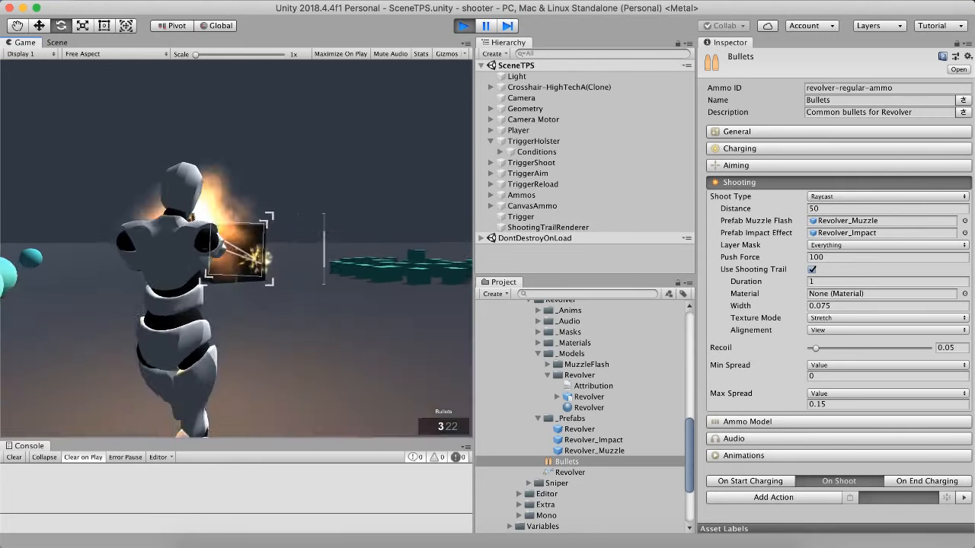
pyautogui.click(236, 249)
pyautogui.click(236, 249)
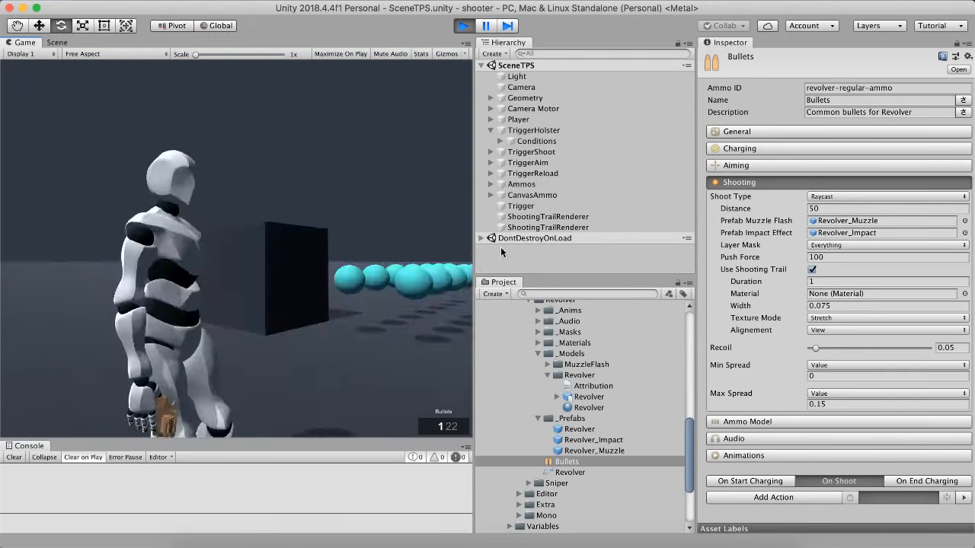
# - Set the shooting trail Duration of the Bullets ammo to 0.05 while the playtest is running
pyautogui.click(819, 281)
pyautogui.write('0')
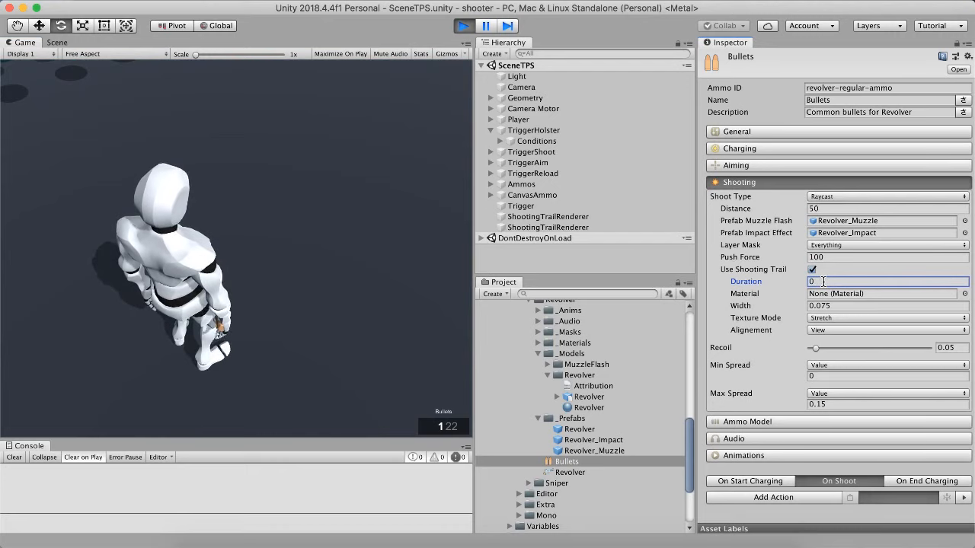
pyautogui.write('.05')
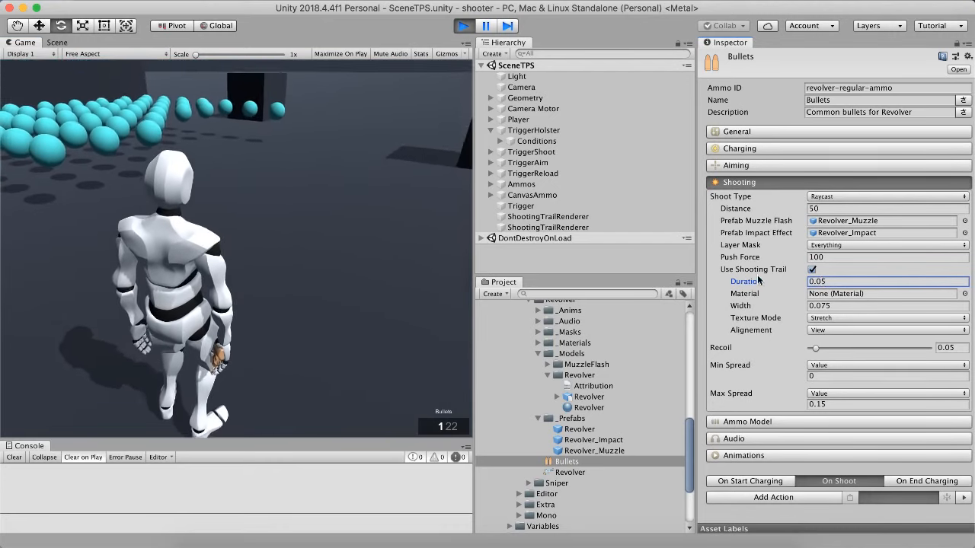
# - Aim and fire the last loaded revolver bullet to view the shorter shooting trail, and reload the revolver
pyautogui.press('Return')
pyautogui.rightClick(327, 244)
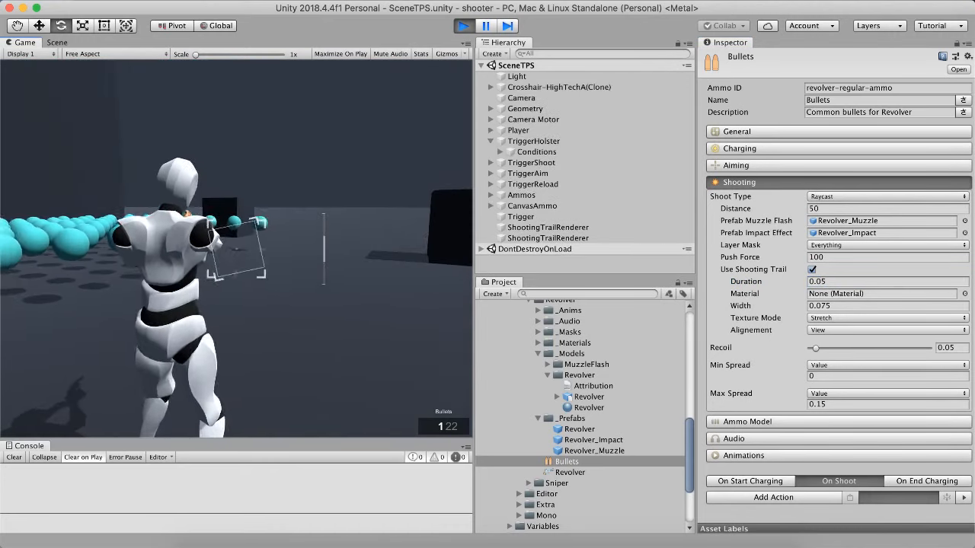
pyautogui.click(236, 248)
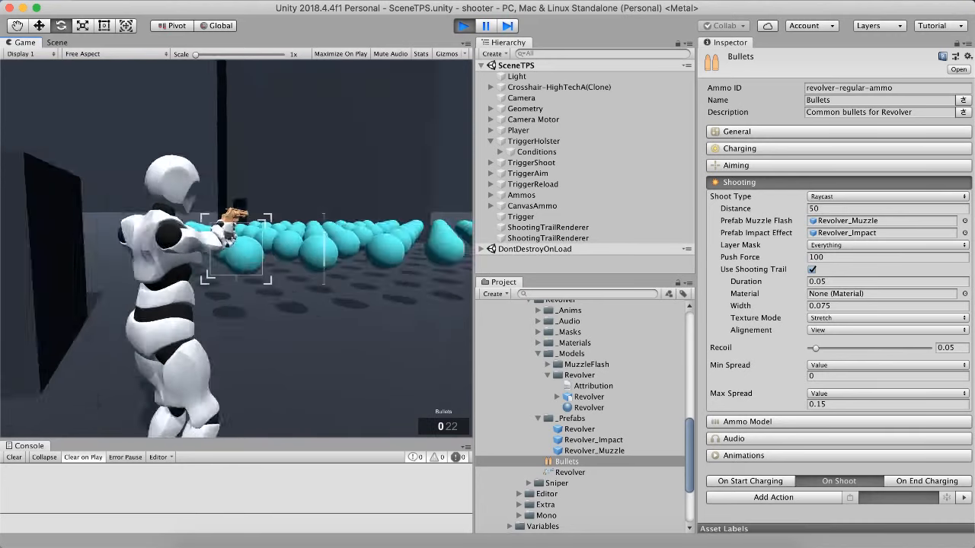
pyautogui.press('w')
pyautogui.press('s')
pyautogui.press('r')
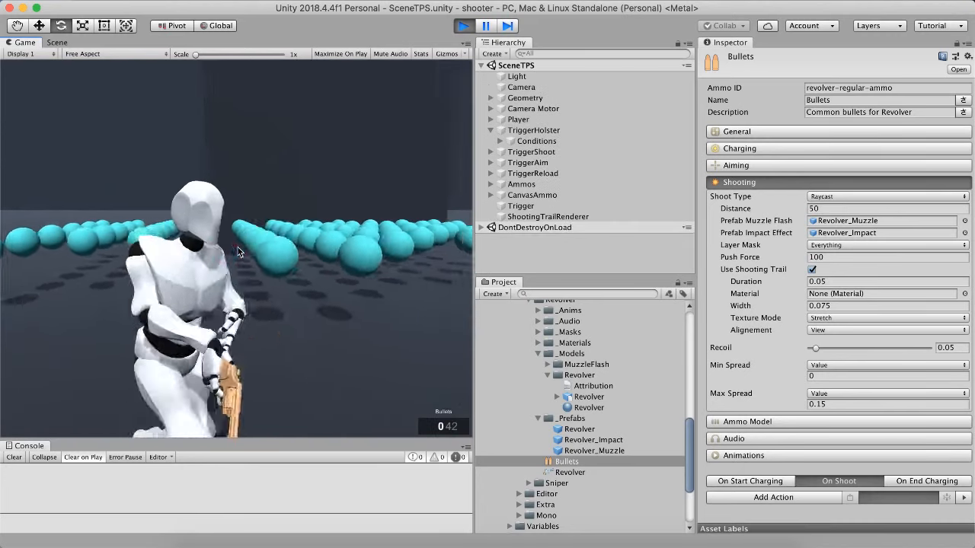
# - Aim the reloaded revolver and fire six shots around the scene to check the 0.05 trail duration
pyautogui.rightClick(236, 247)
pyautogui.click(236, 249)
pyautogui.click(236, 248)
pyautogui.click(236, 248)
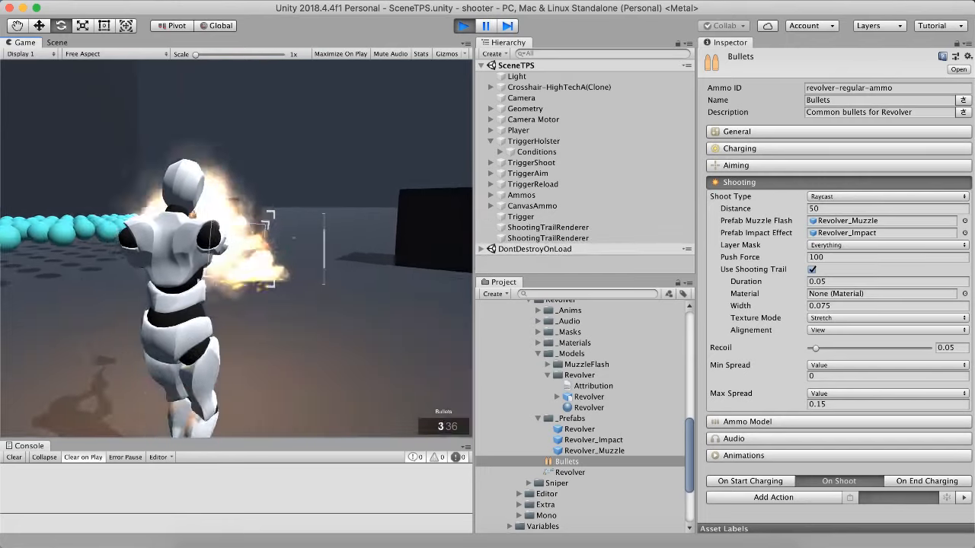
pyautogui.click(236, 248)
pyautogui.click(236, 248)
pyautogui.click(236, 248)
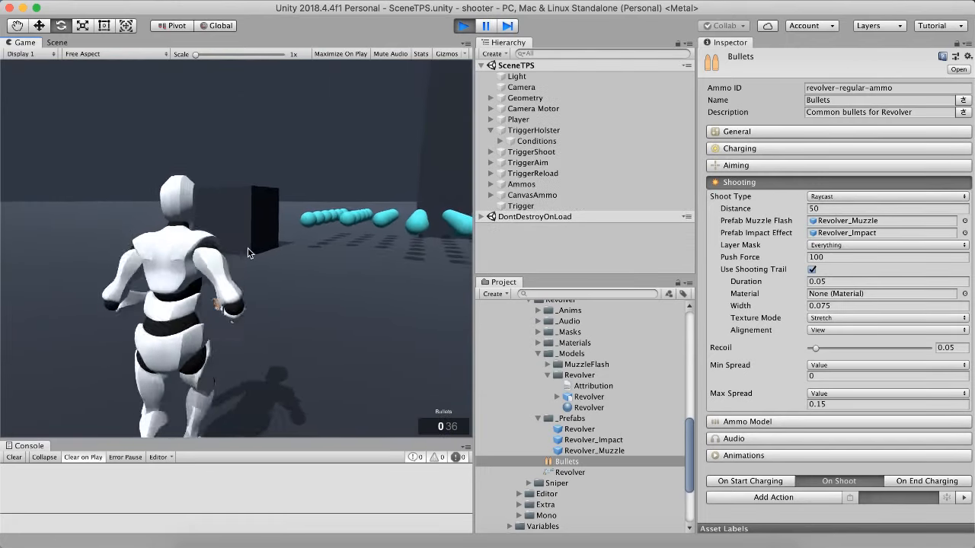
# - Run among the spheres, aim and fire six more shots to view the trails, and end the playtest
pyautogui.press('d')
pyautogui.press('w')
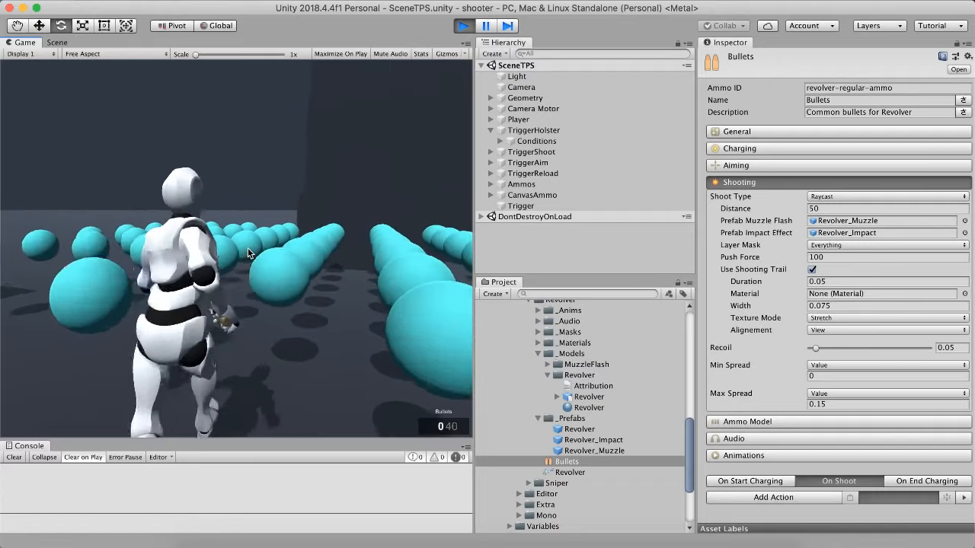
pyautogui.rightClick(247, 254)
pyautogui.click(236, 248)
pyautogui.click(236, 248)
pyautogui.click(236, 248)
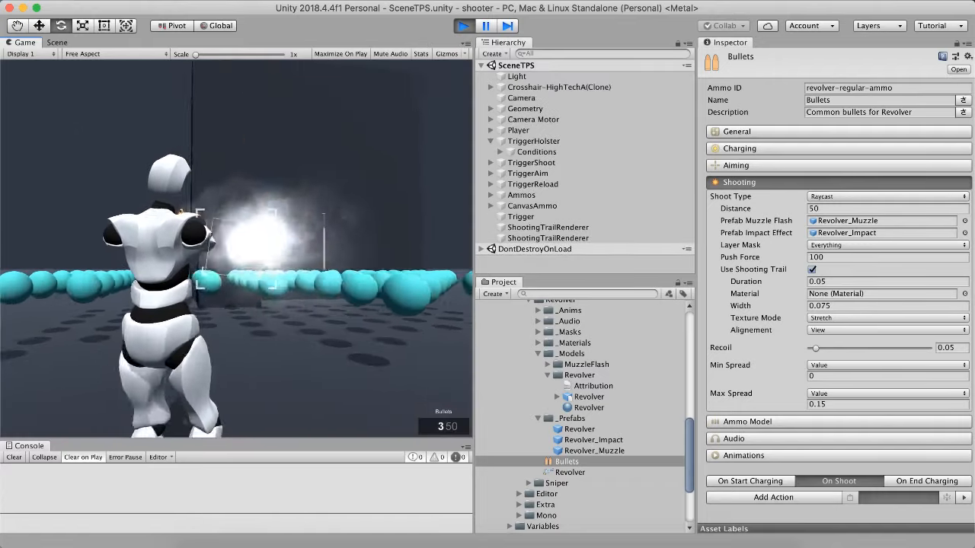
pyautogui.click(236, 248)
pyautogui.click(236, 248)
pyautogui.click(236, 248)
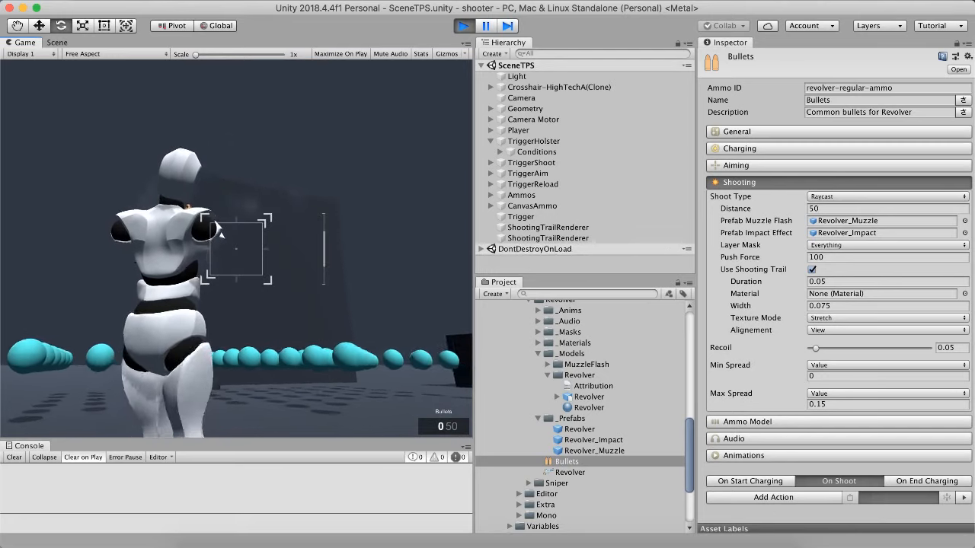
pyautogui.press('super+p')
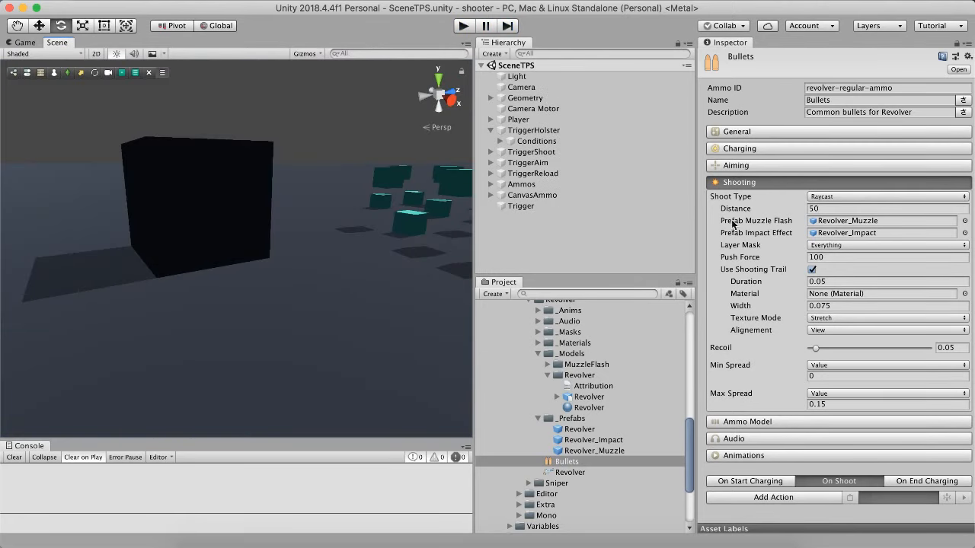
# - Examine the Material, Texture Mode and Alignment settings of the Bullets ammo's shooting trail
pyautogui.click(822, 294)
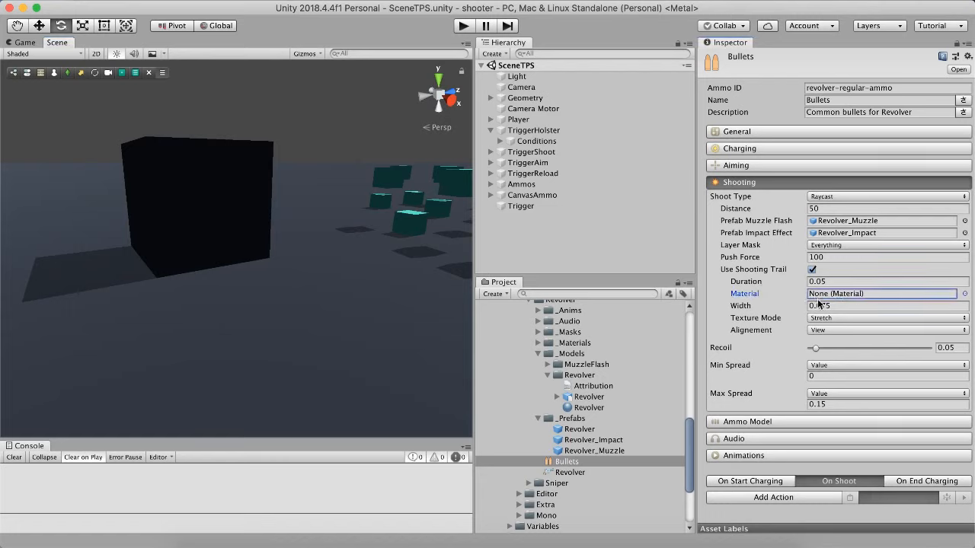
pyautogui.click(747, 318)
pyautogui.click(747, 330)
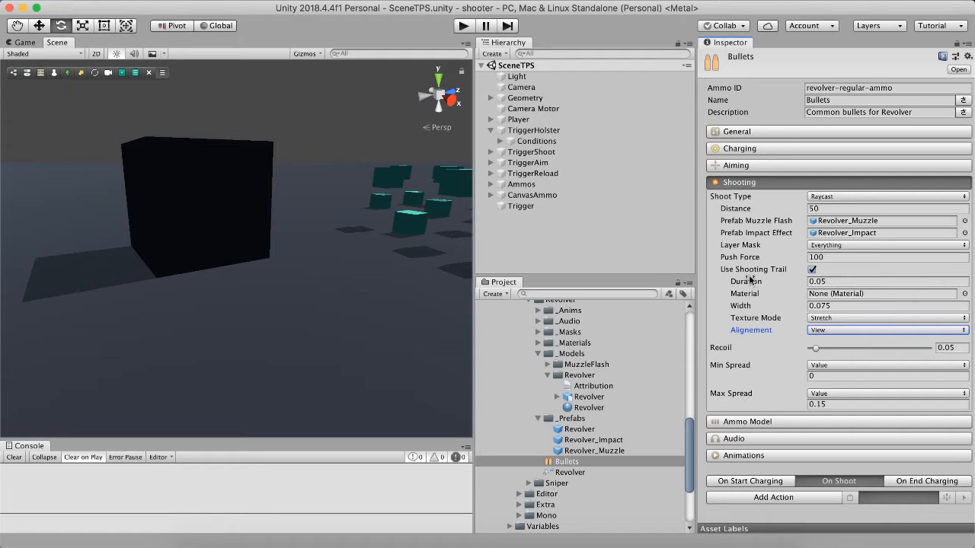
# - Try the Raycast All and Trajectory Cast shoot types on the Bullets ammo, and set its Shoot Type to Projectile
pyautogui.click(820, 197)
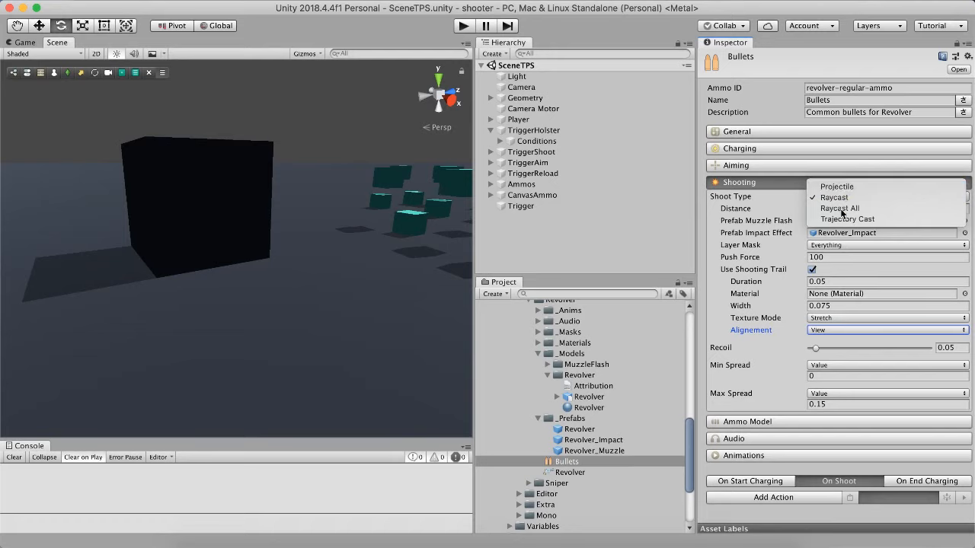
pyautogui.click(840, 209)
pyautogui.click(818, 197)
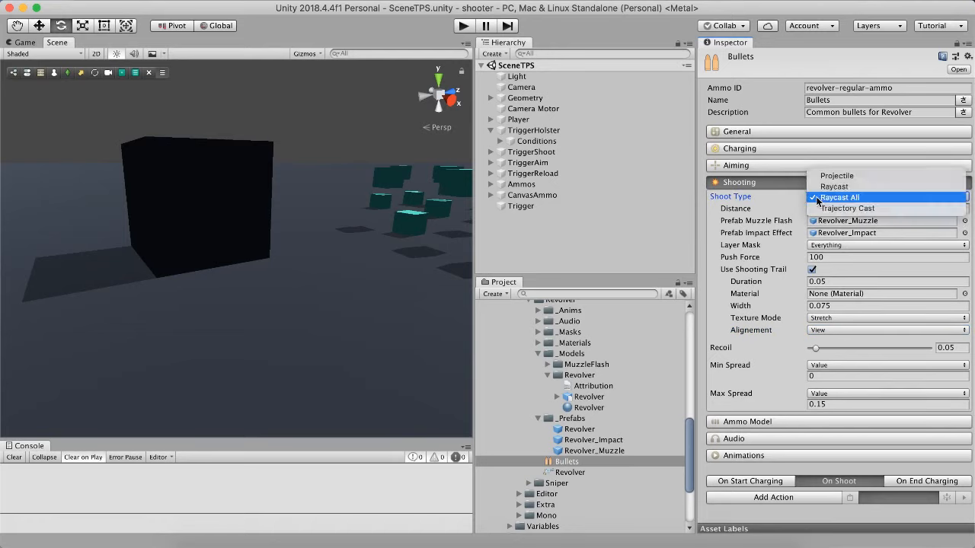
pyautogui.click(816, 208)
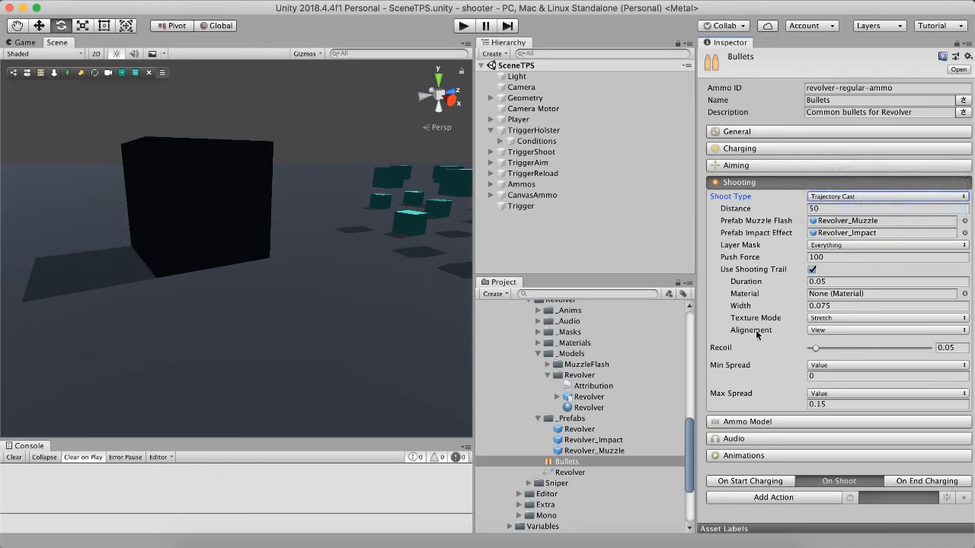
pyautogui.click(860, 197)
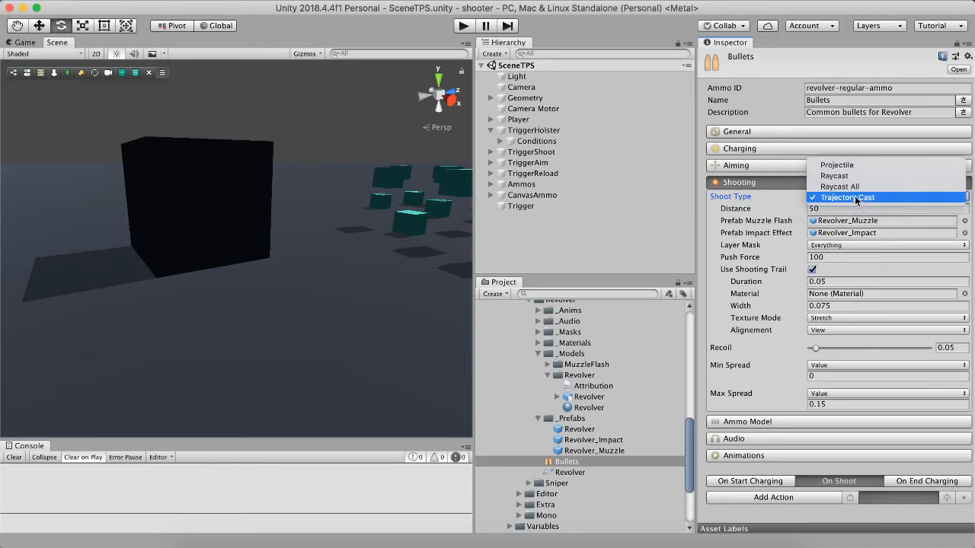
pyautogui.click(841, 165)
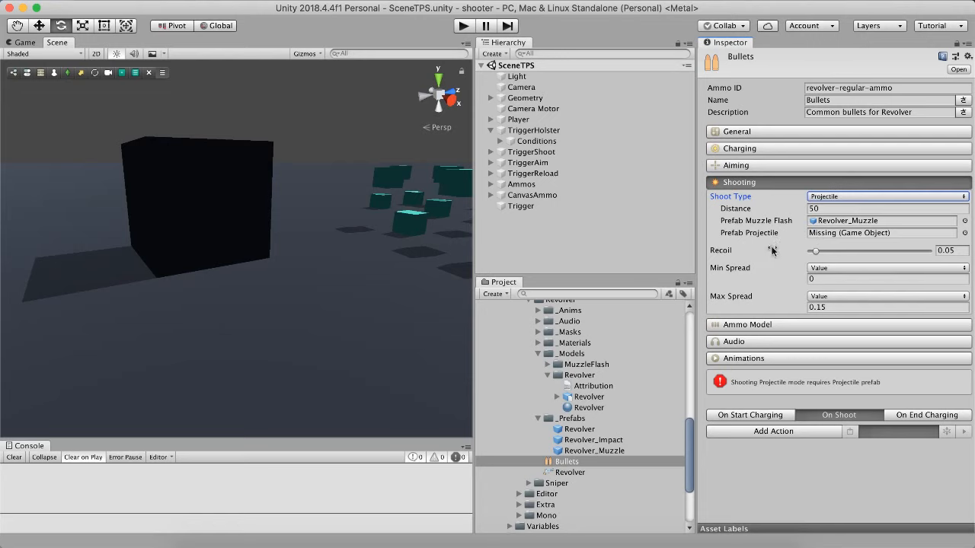
# - Find and select the Arrow prefab among the bow's prefabs as an example of a projectile prefab
pyautogui.scroll(1, 636, 355)
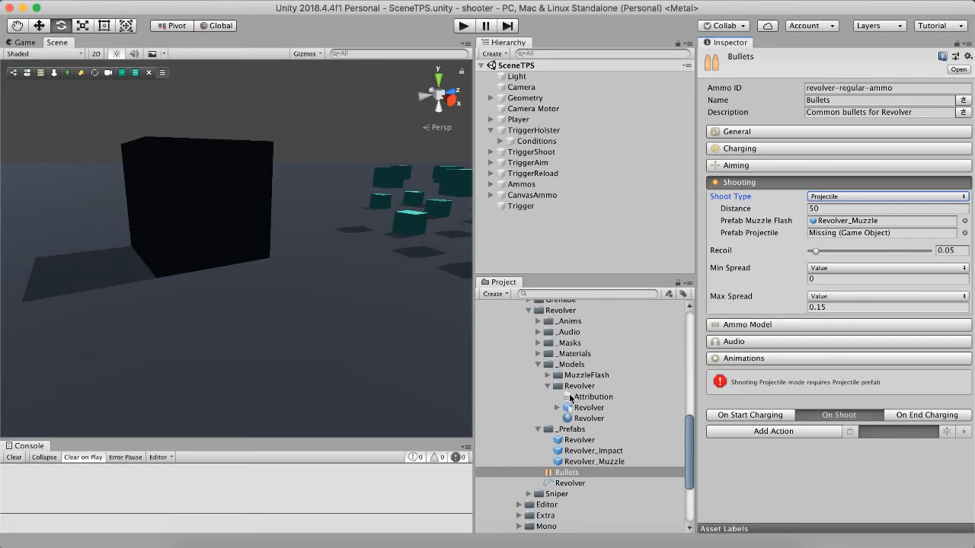
pyautogui.scroll(5, 571, 392)
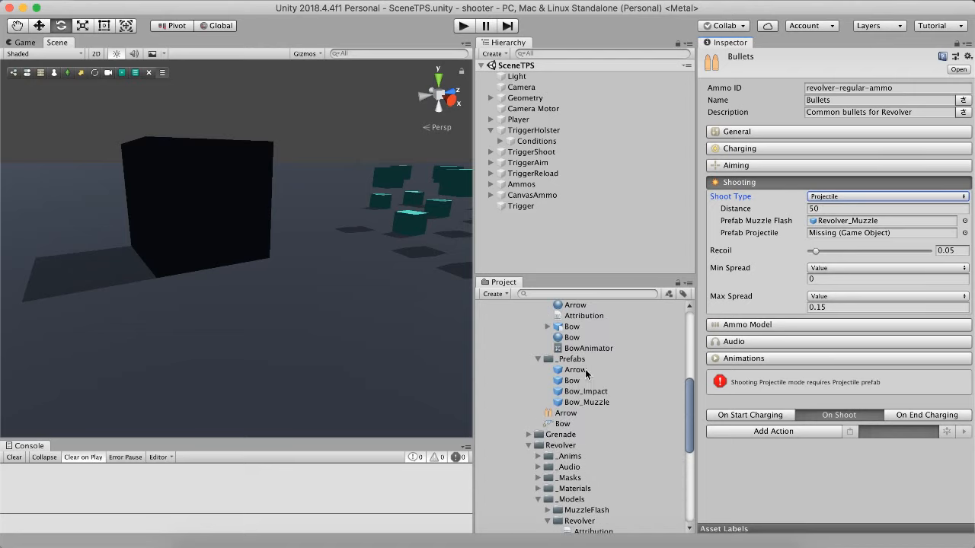
pyautogui.click(586, 371)
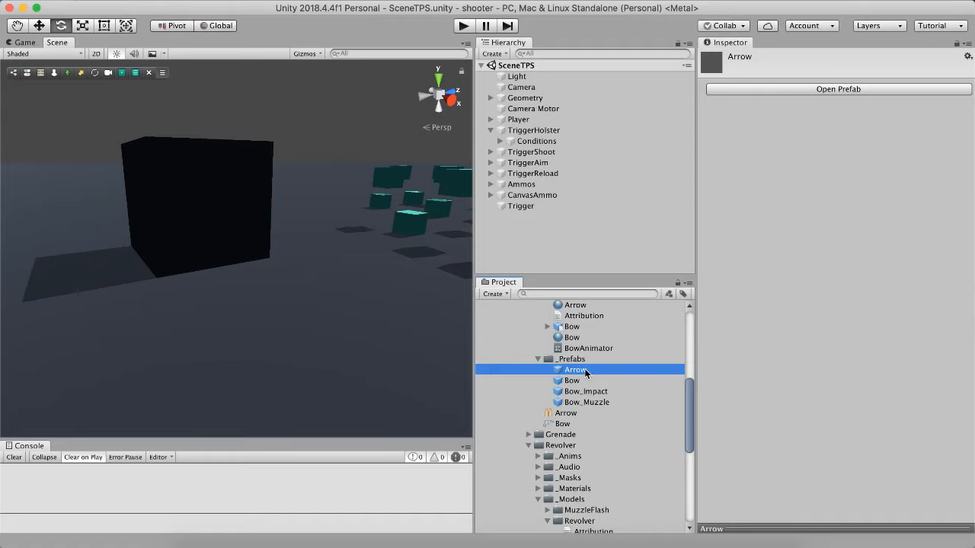
# - Add a Change Time Scale action to ActionsAim under TriggerAim, and set its time scale to 0.5
pyautogui.click(491, 163)
pyautogui.click(518, 175)
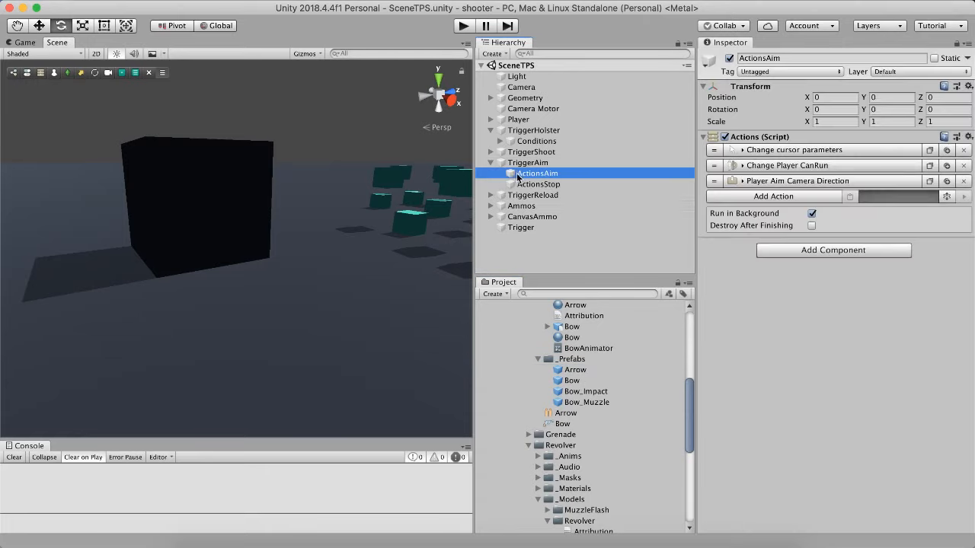
pyautogui.click(792, 197)
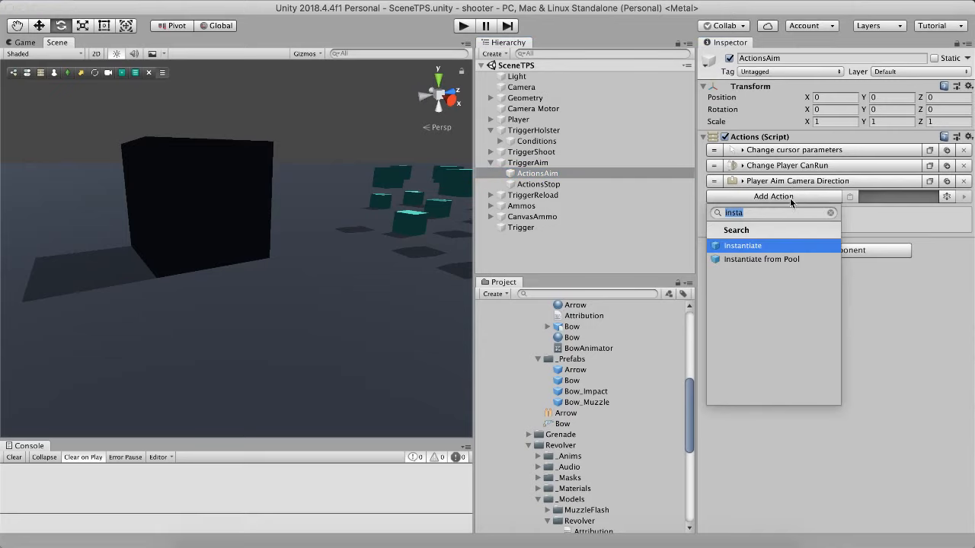
pyautogui.write('time')
pyautogui.press('Return')
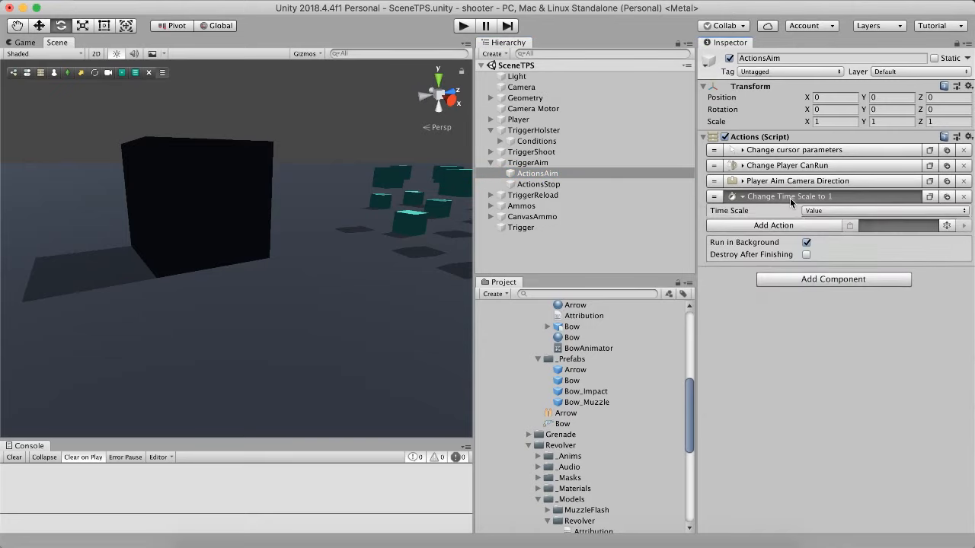
pyautogui.click(810, 220)
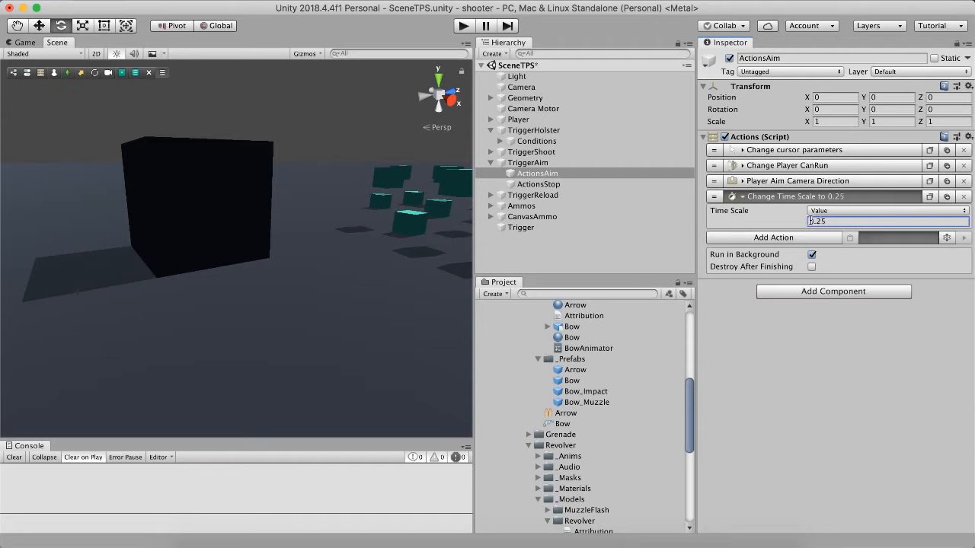
pyautogui.press('super+a')
pyautogui.write('0.5')
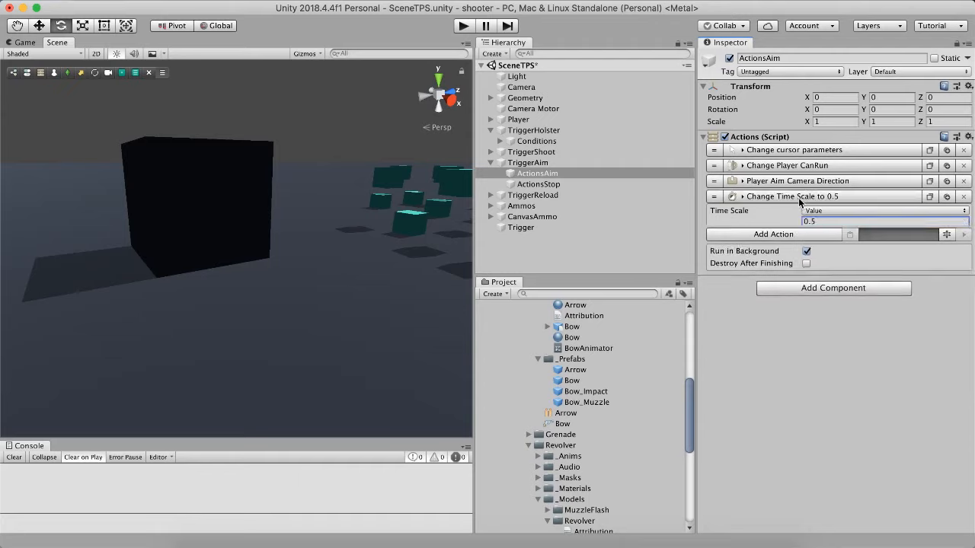
pyautogui.click(792, 196)
# - Paste the Change Time Scale action into ActionsStop with a value of 1, and place it above Player Stop Aiming
pyautogui.click(558, 184)
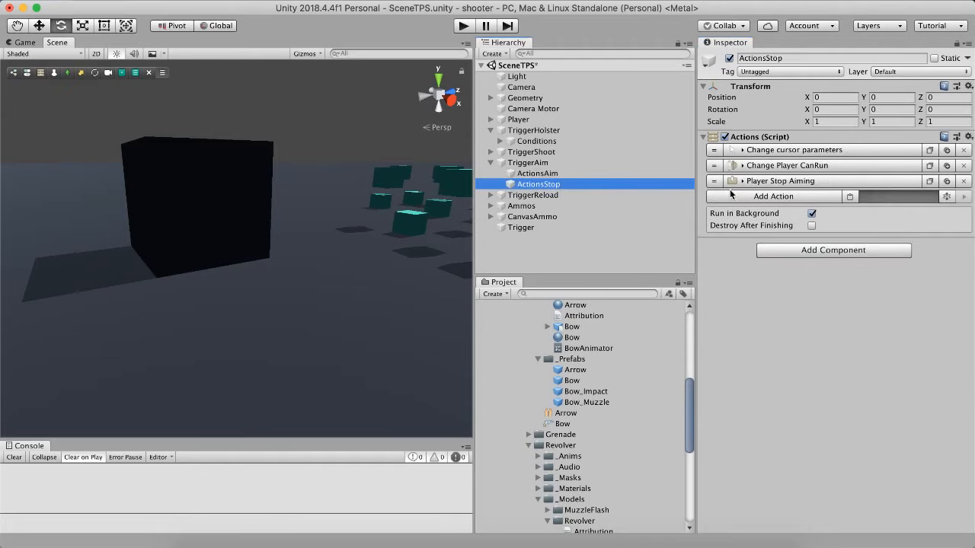
pyautogui.click(851, 196)
pyautogui.click(809, 221)
pyautogui.write('1')
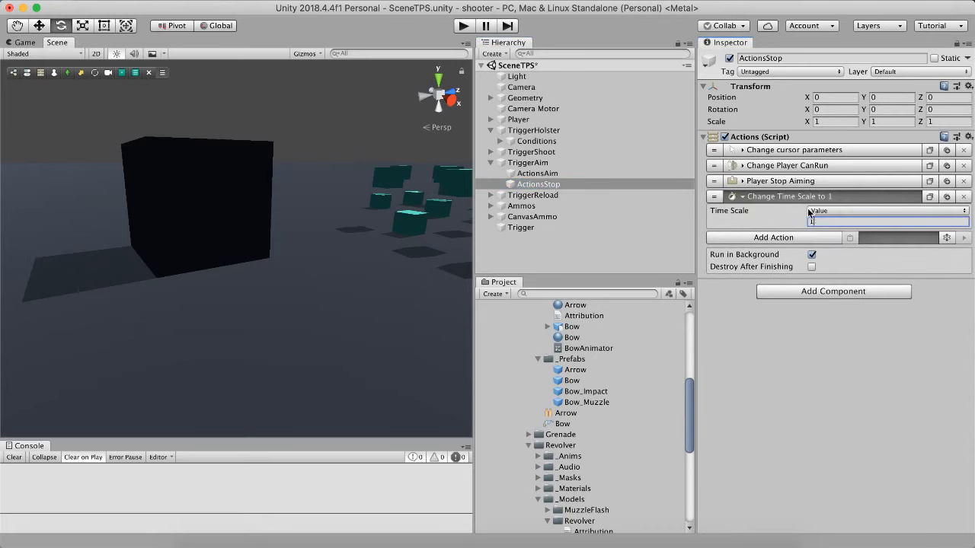
pyautogui.click(793, 196)
pyautogui.moveTo(715, 196); pyautogui.dragTo(715, 181)
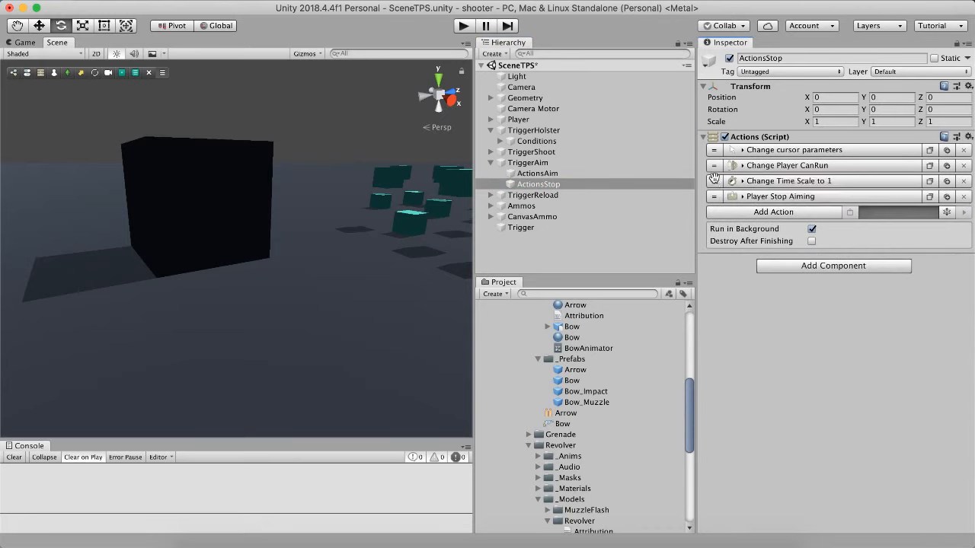
# - Start a playtest, reload the revolver, and aim it toward the spheres to check the slowed time while aiming
pyautogui.click(464, 26)
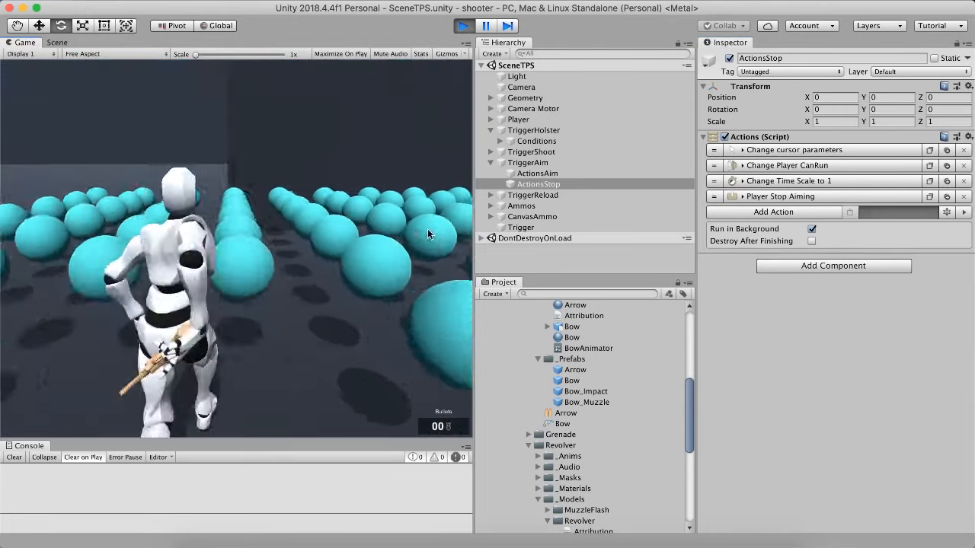
pyautogui.press('r')
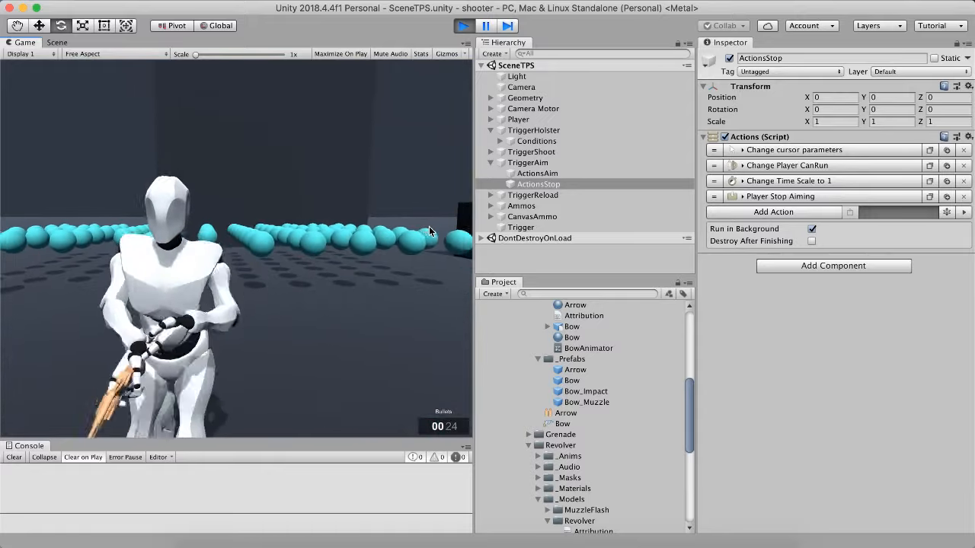
pyautogui.press('w')
pyautogui.rightClick(424, 224)
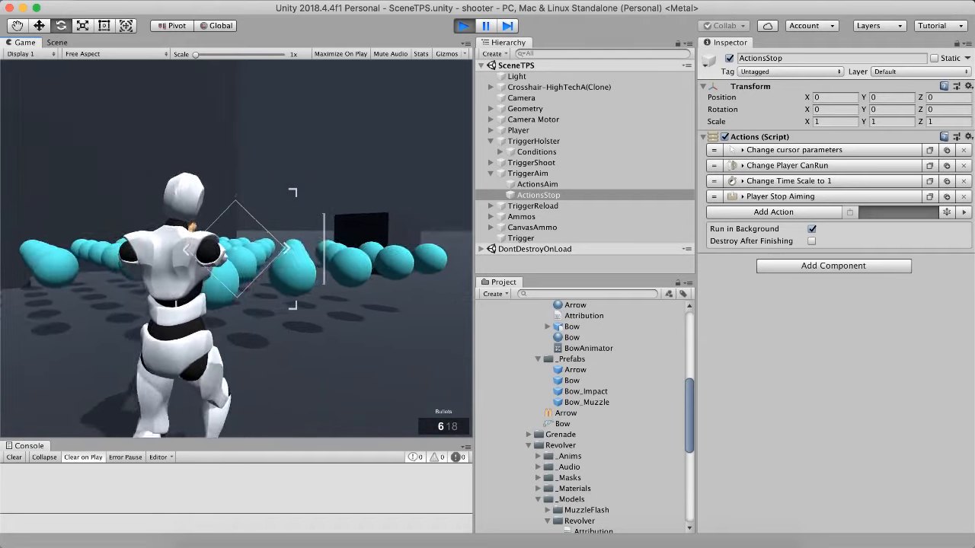
pyautogui.rightClick(237, 250)
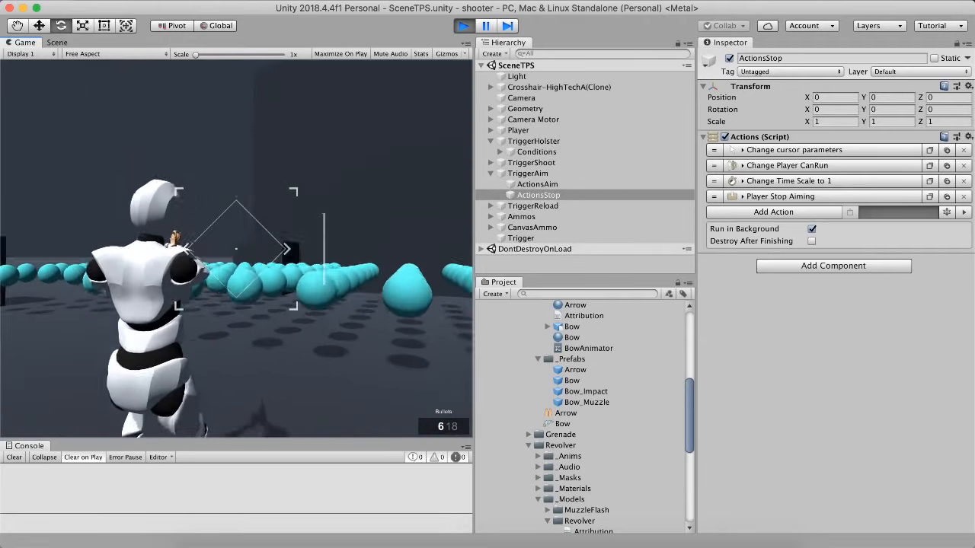
# - Fire one test shot in the running scene, reload the weapon and stop play mode
pyautogui.click(237, 250)
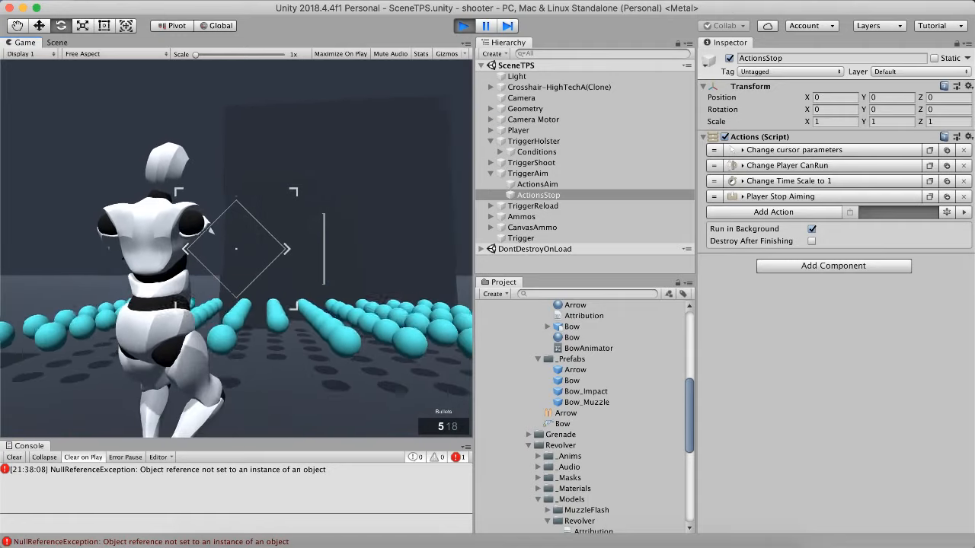
pyautogui.press('r')
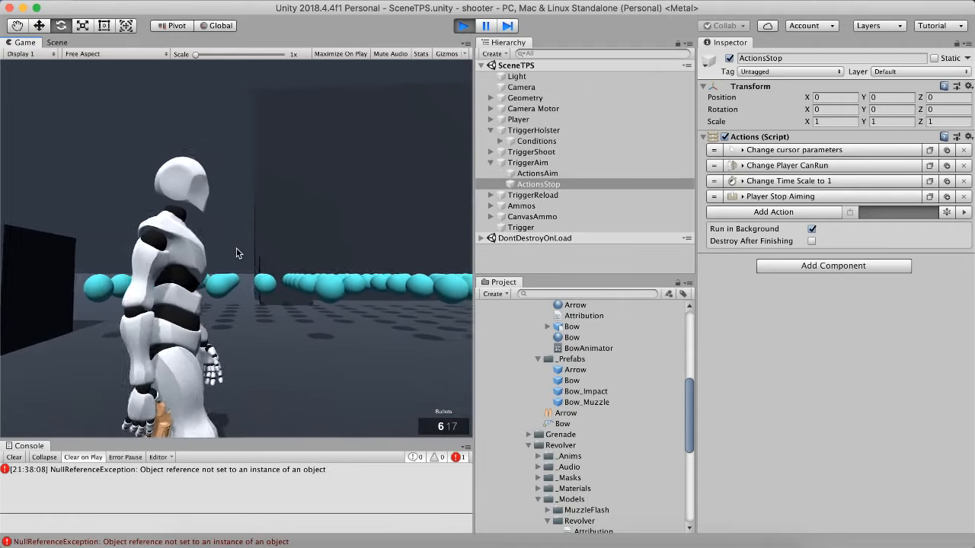
pyautogui.press('super+p')
# - Set the Shoot Type of the revolver's Bullets ammo asset to Raycast
pyautogui.scroll(-5, 518, 365)
pyautogui.scroll(5, 533, 396)
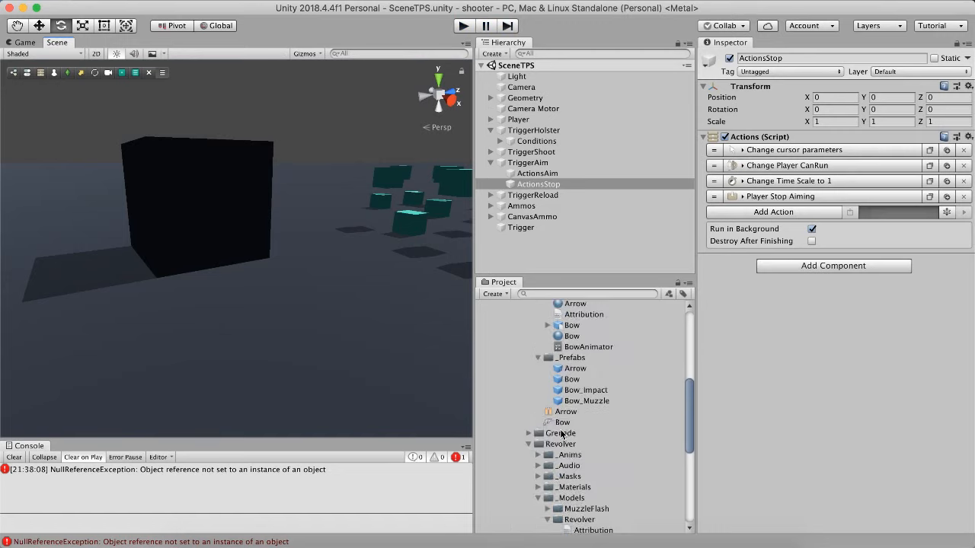
pyautogui.scroll(-2, 558, 434)
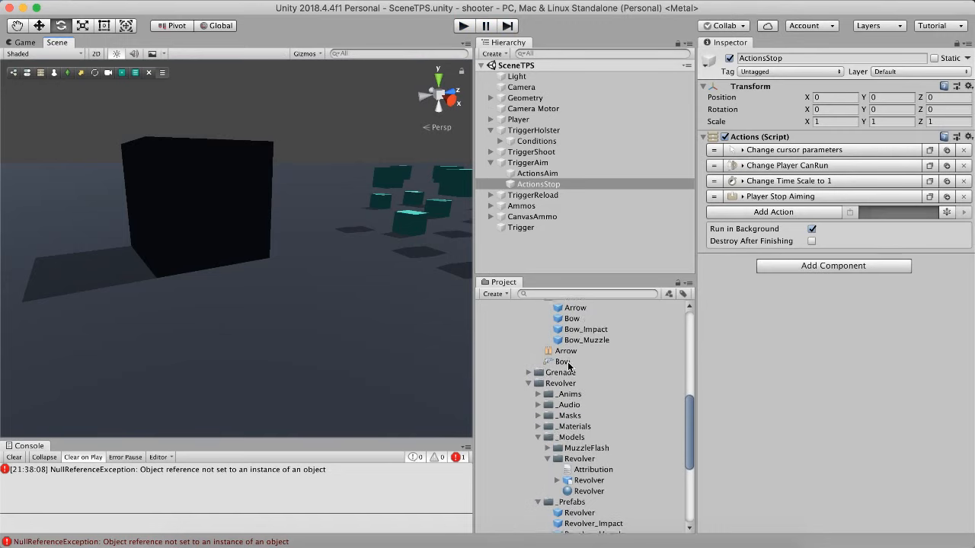
pyautogui.scroll(-3, 577, 376)
pyautogui.click(572, 489)
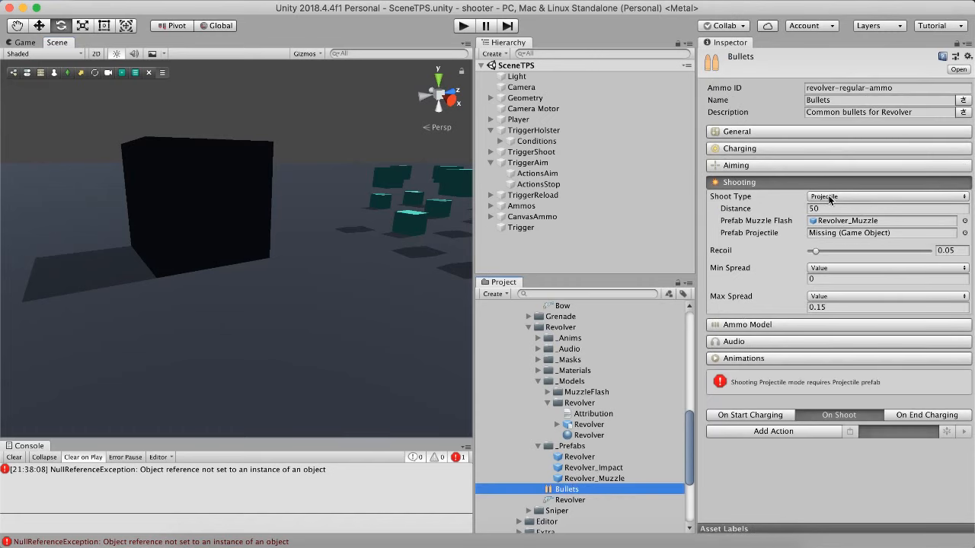
pyautogui.click(829, 197)
pyautogui.click(831, 208)
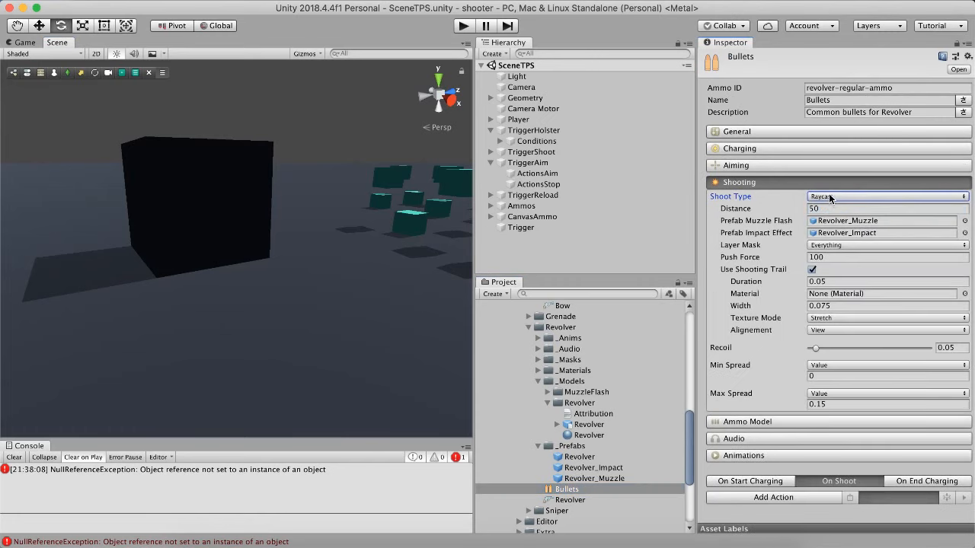
# - Switch the Bullets Shoot Type to Projectile to compare its fields, and return it to Raycast
pyautogui.click(829, 197)
pyautogui.click(833, 187)
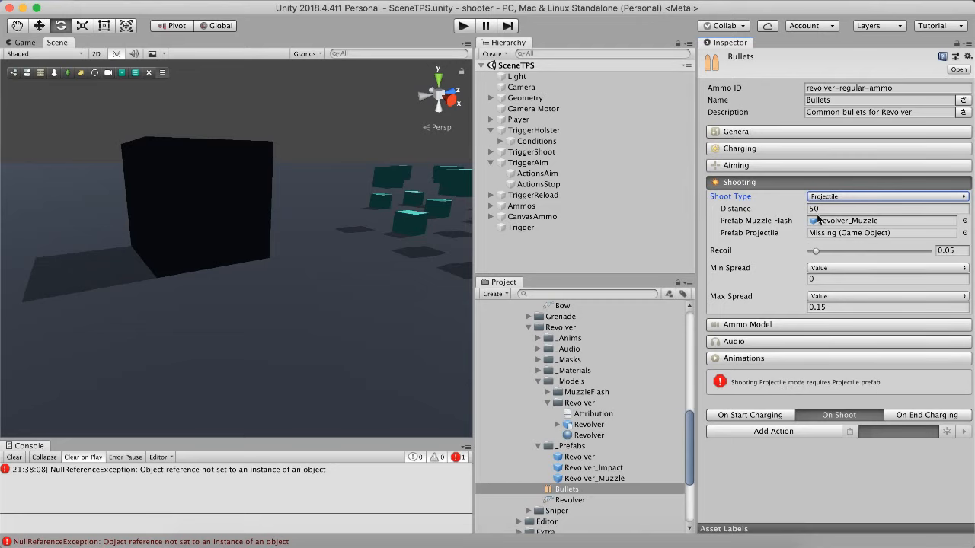
pyautogui.click(887, 196)
pyautogui.click(838, 208)
# - Play the scene, draw and load the revolver, aim and fire six raycast shots, and stop play mode
pyautogui.press('super+p')
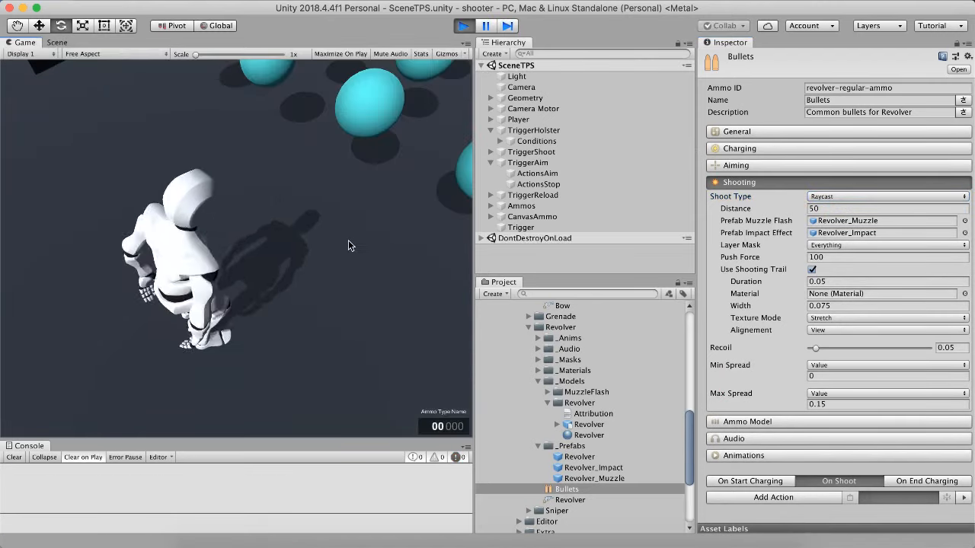
pyautogui.press('q')
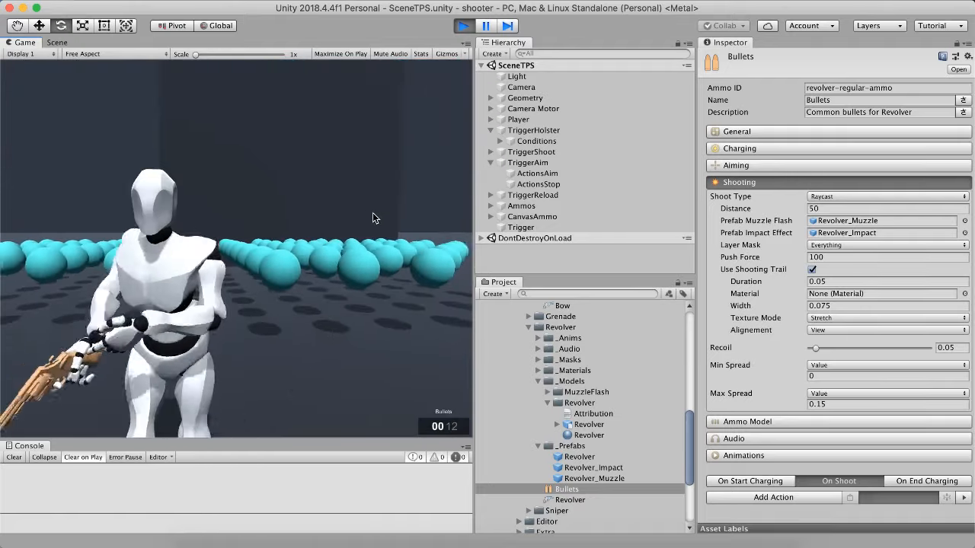
pyautogui.rightClick(373, 214)
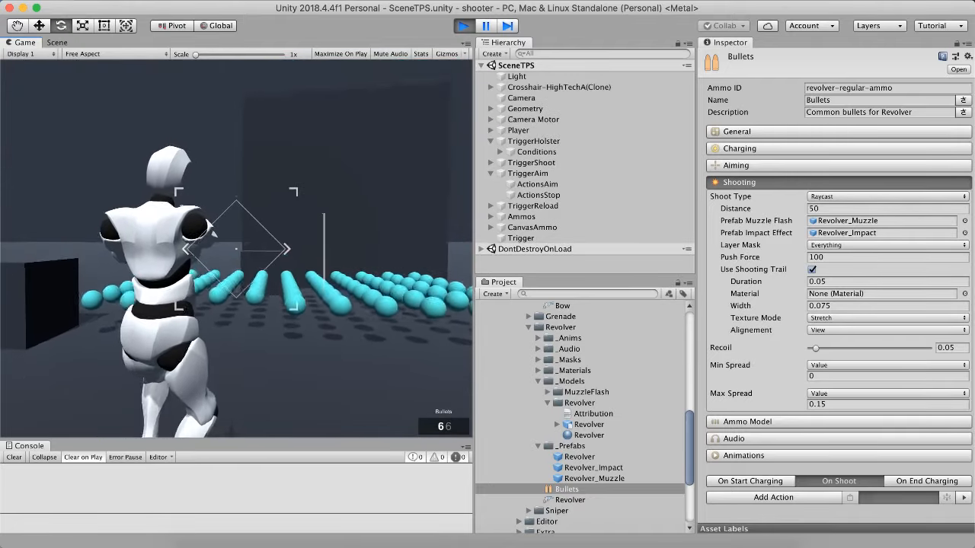
pyautogui.click(236, 249)
pyautogui.click(236, 249)
pyautogui.click(236, 249)
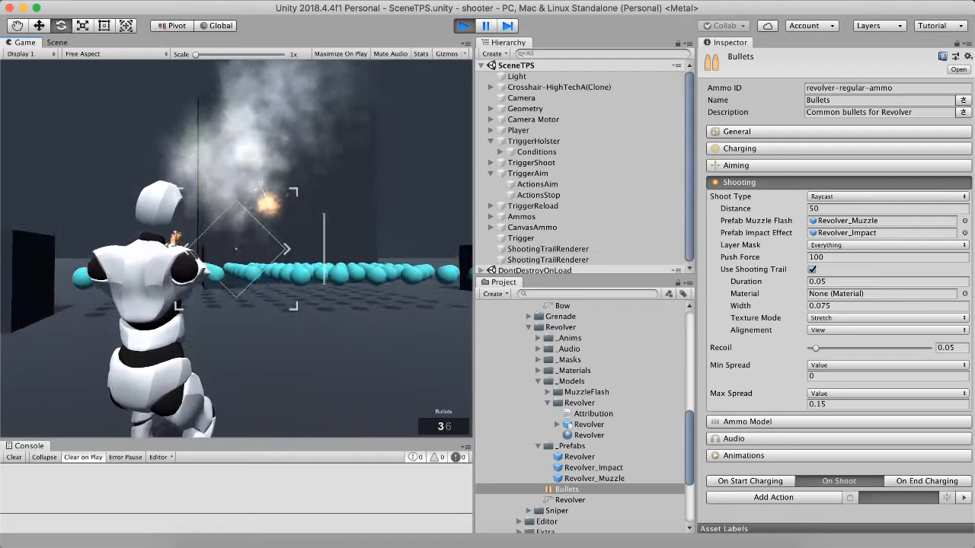
pyautogui.click(236, 252)
pyautogui.click(237, 251)
pyautogui.click(236, 251)
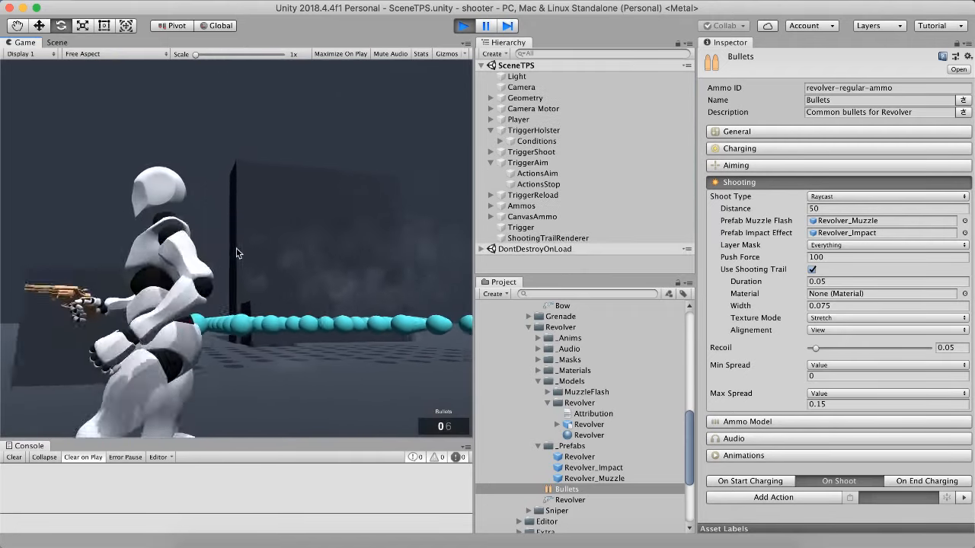
pyautogui.rightClick(236, 253)
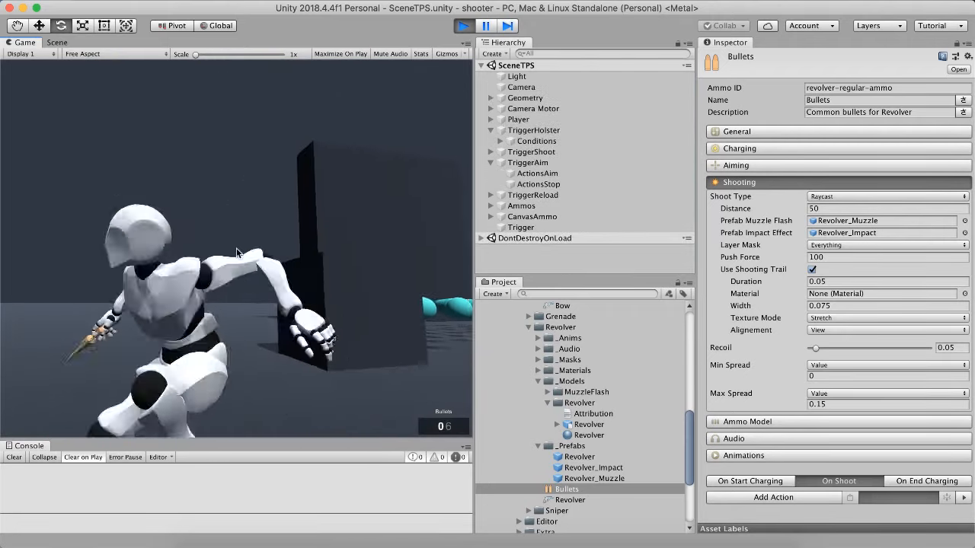
pyautogui.press('super+p')
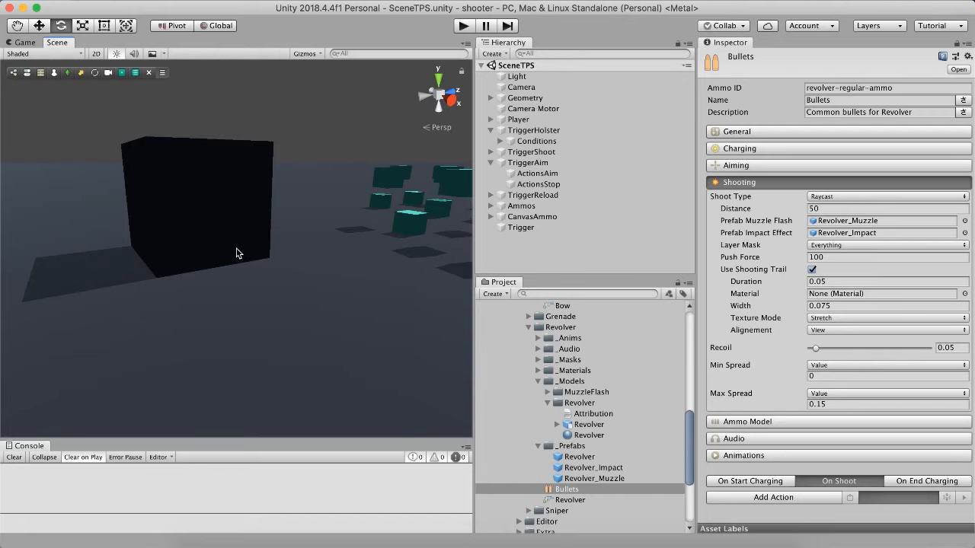
# - Reopen the Bullets Shooting settings, switch the Shoot Type to Projectile to examine its distance and prefab fields, and restore Raycast
pyautogui.click(728, 182)
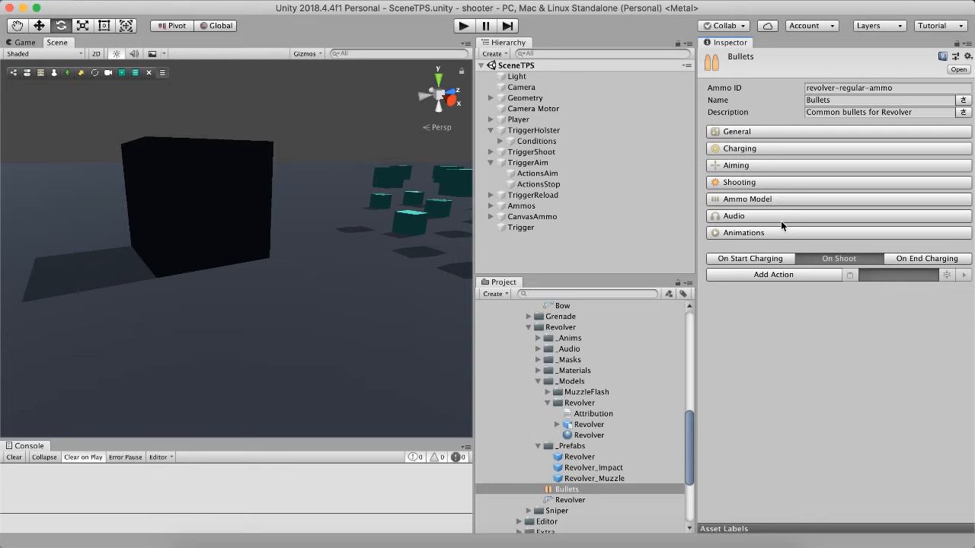
pyautogui.click(575, 490)
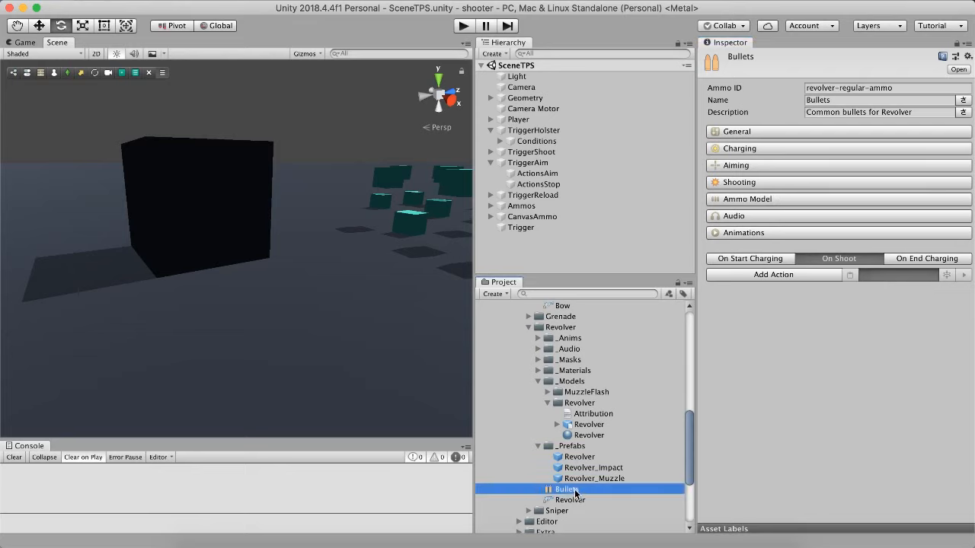
pyautogui.click(756, 181)
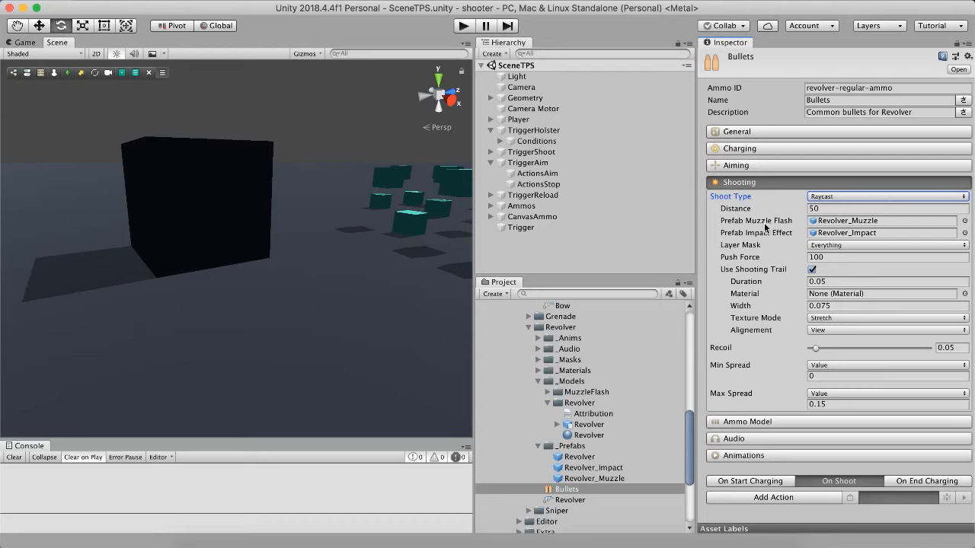
pyautogui.click(845, 197)
pyautogui.click(834, 187)
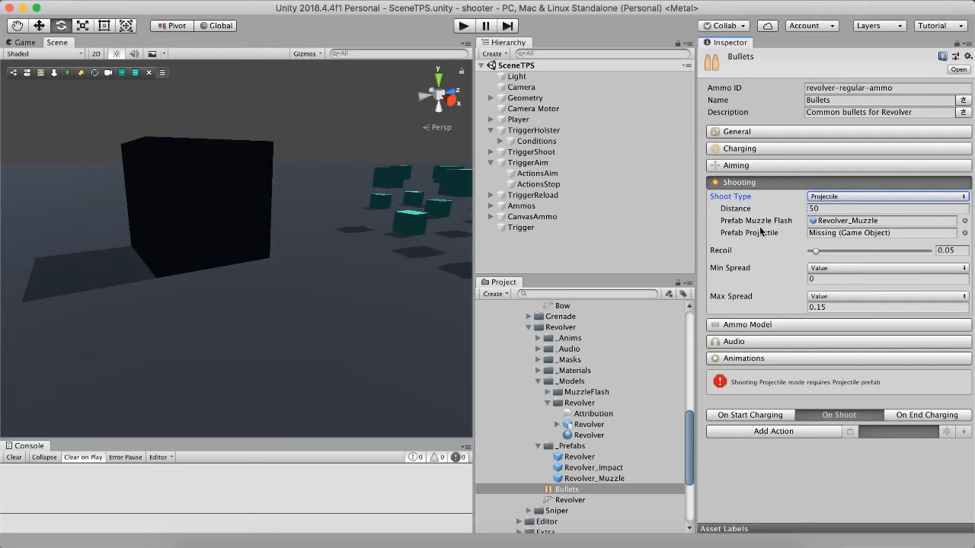
pyautogui.click(741, 223)
pyautogui.click(737, 233)
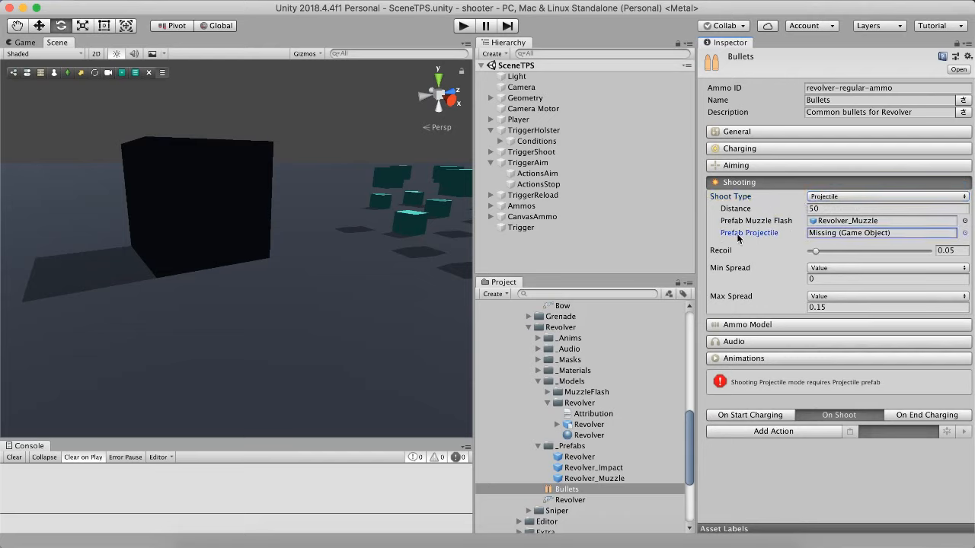
pyautogui.click(736, 210)
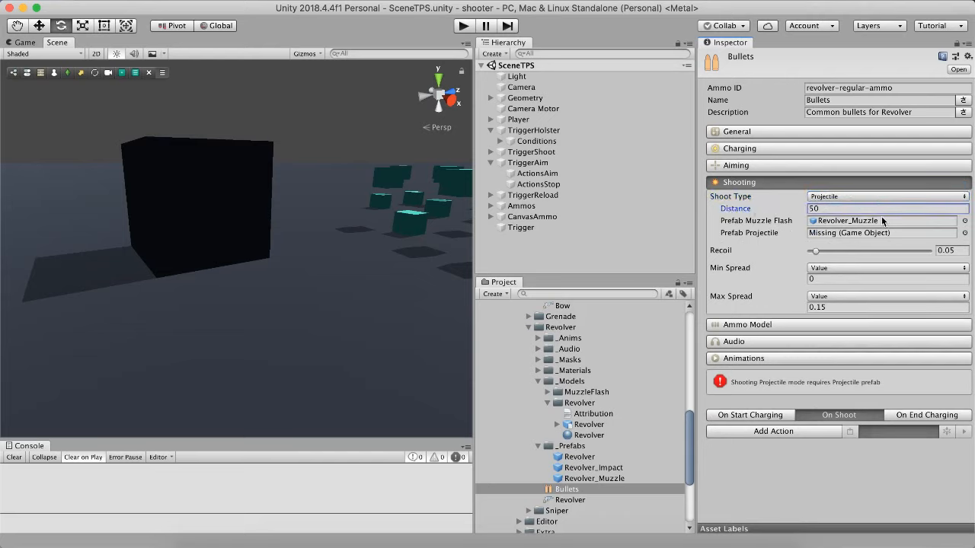
pyautogui.click(833, 197)
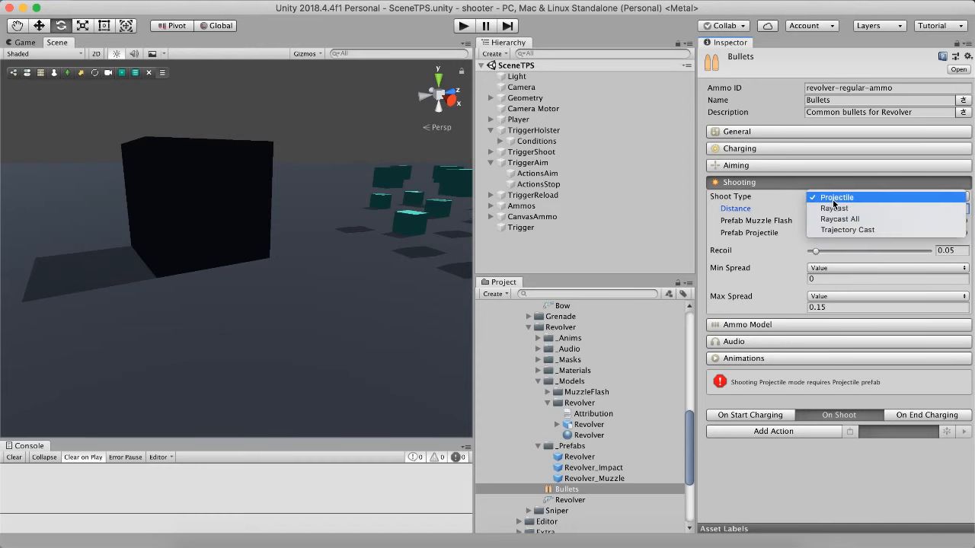
pyautogui.click(835, 208)
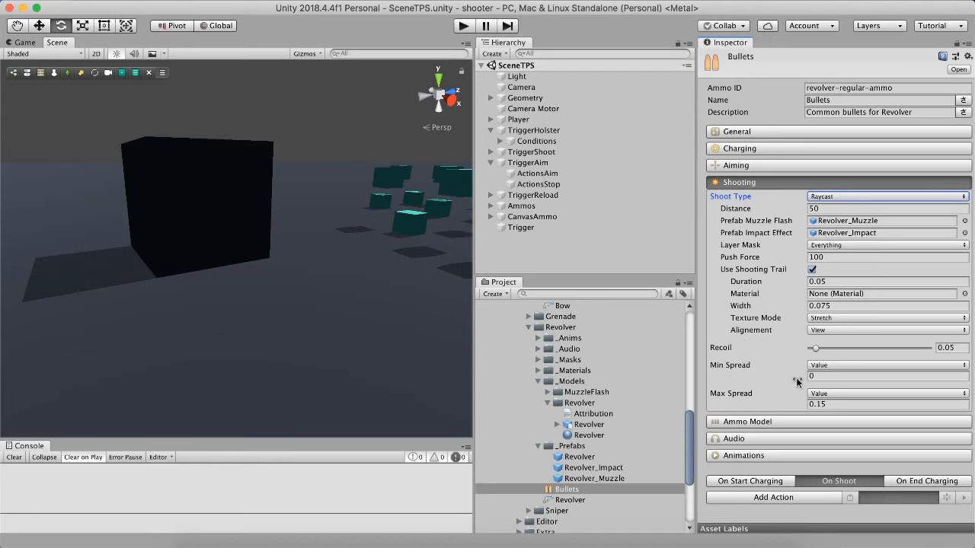
# - Examine the Recoil setting and the Aiming options of the Bullets ammo
pyautogui.click(719, 348)
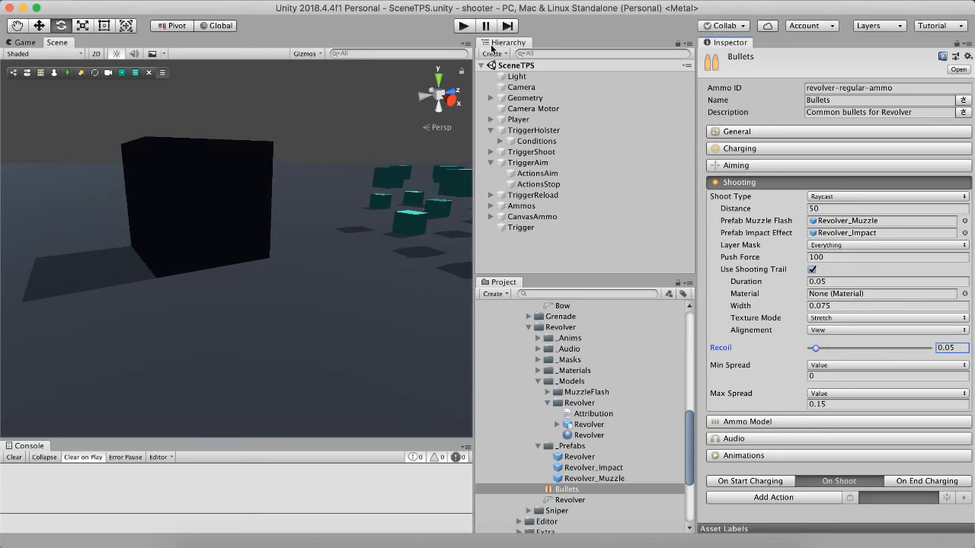
pyautogui.click(731, 167)
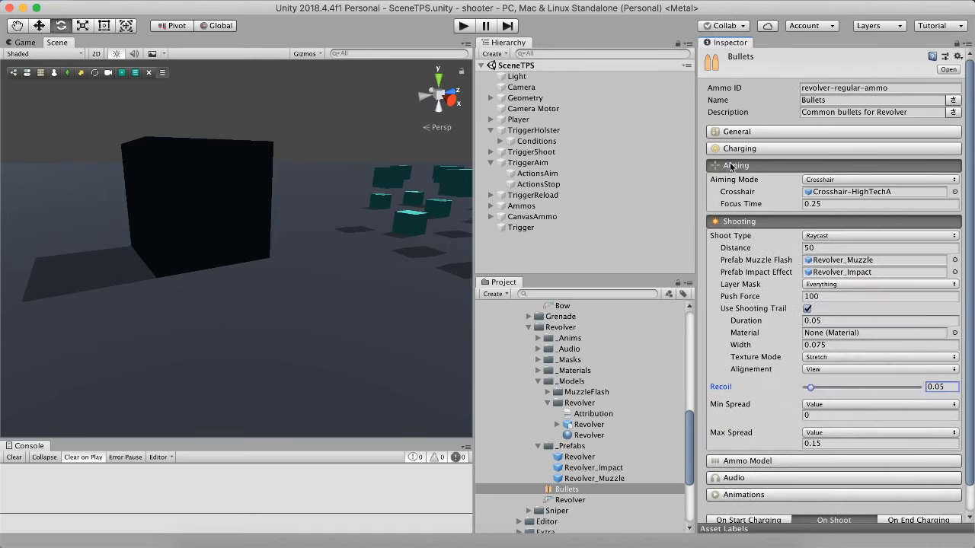
pyautogui.click(731, 167)
# - Play the scene, draw and reload the revolver, aim and fire six shots to observe the current recoil
pyautogui.click(463, 25)
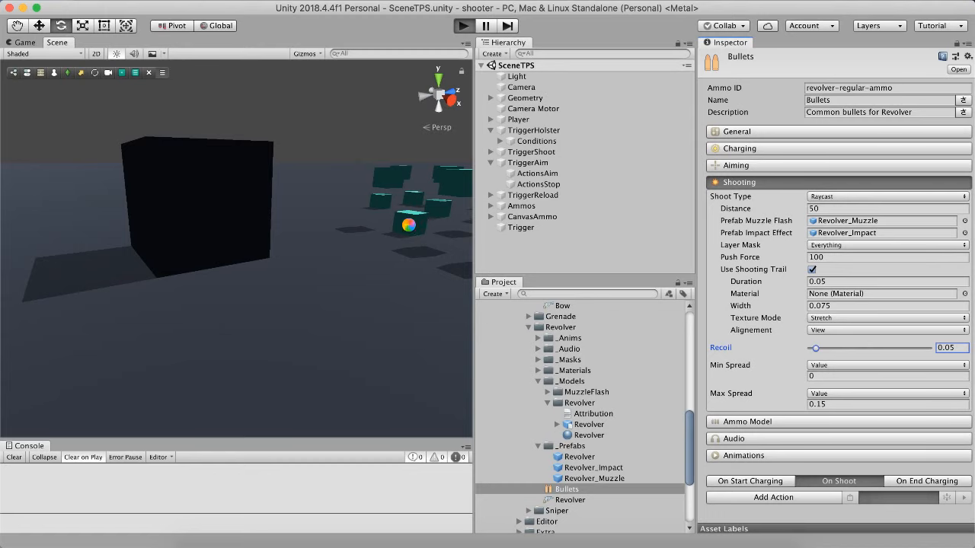
pyautogui.press('1')
pyautogui.press('d')
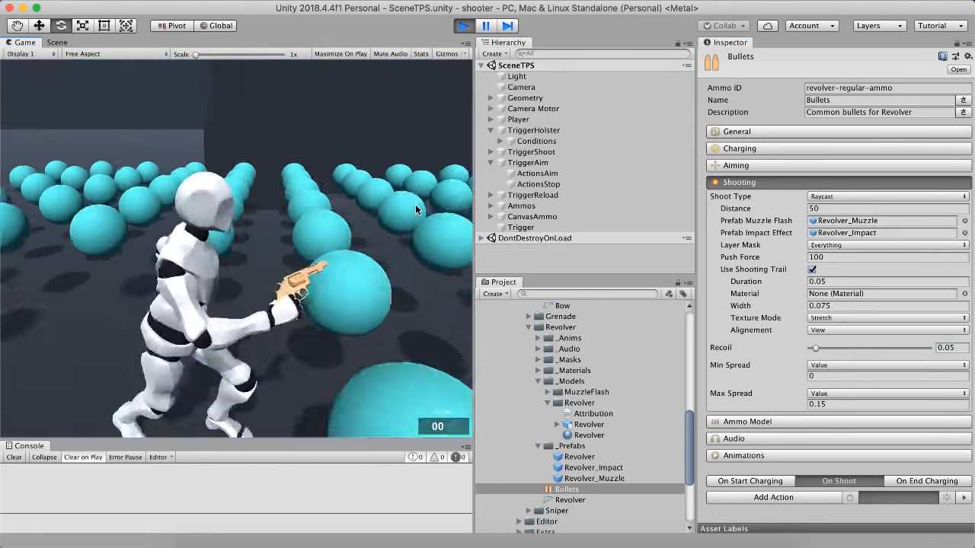
pyautogui.press('s')
pyautogui.press('r')
pyautogui.rightClick(414, 195)
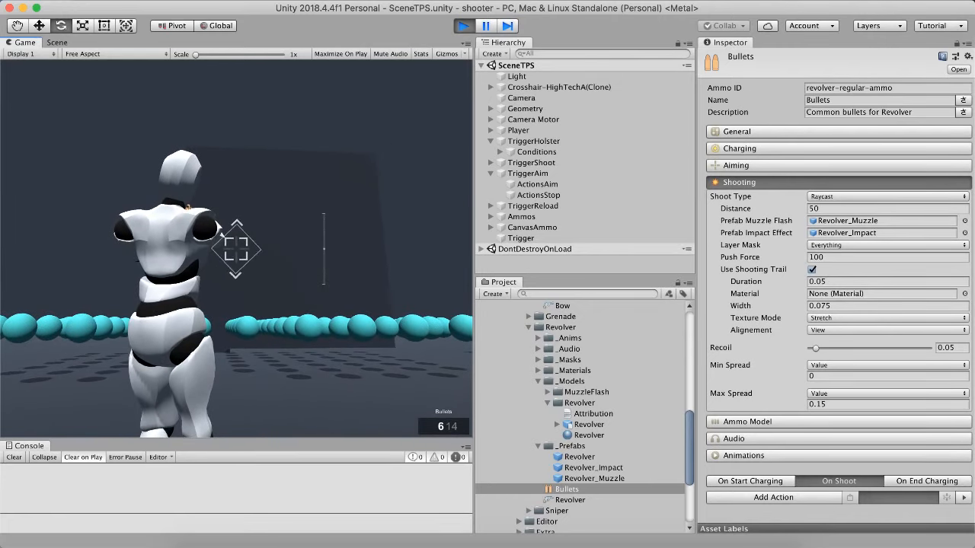
pyautogui.click(236, 248)
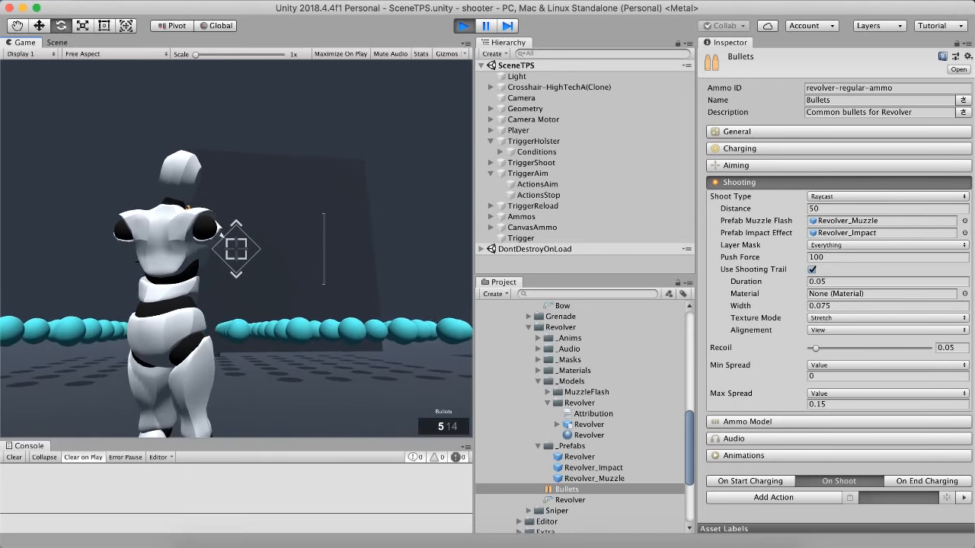
pyautogui.click(236, 249)
pyautogui.click(236, 249)
pyautogui.click(236, 249)
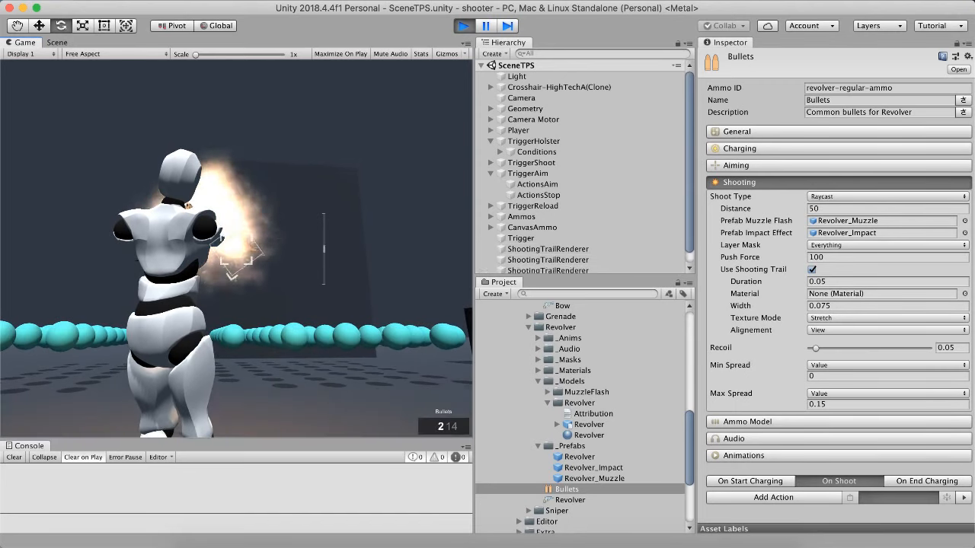
pyautogui.click(236, 249)
pyautogui.click(236, 249)
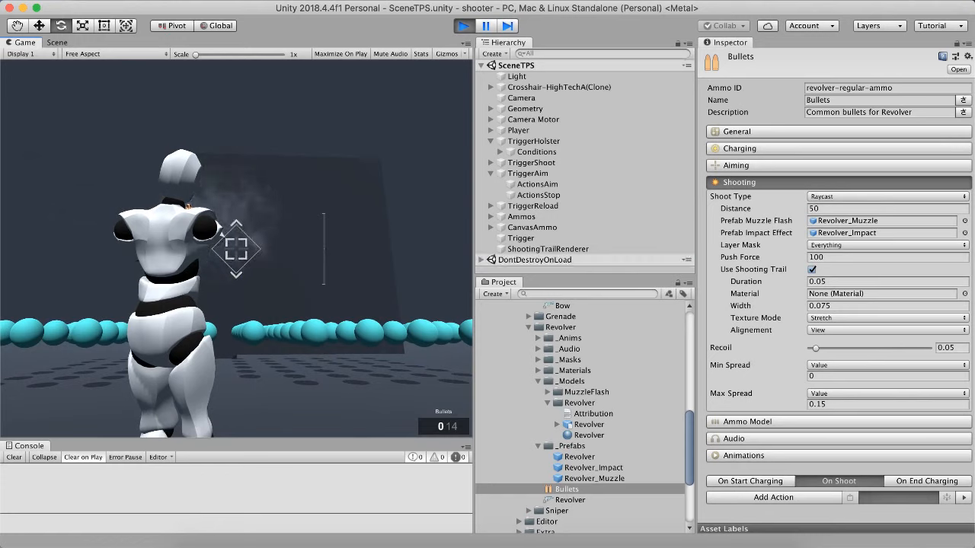
# - Release the game's aim and set the Bullets ammo's Recoil to 0.5 while the scene keeps running
pyautogui.press('Escape')
pyautogui.click(952, 347)
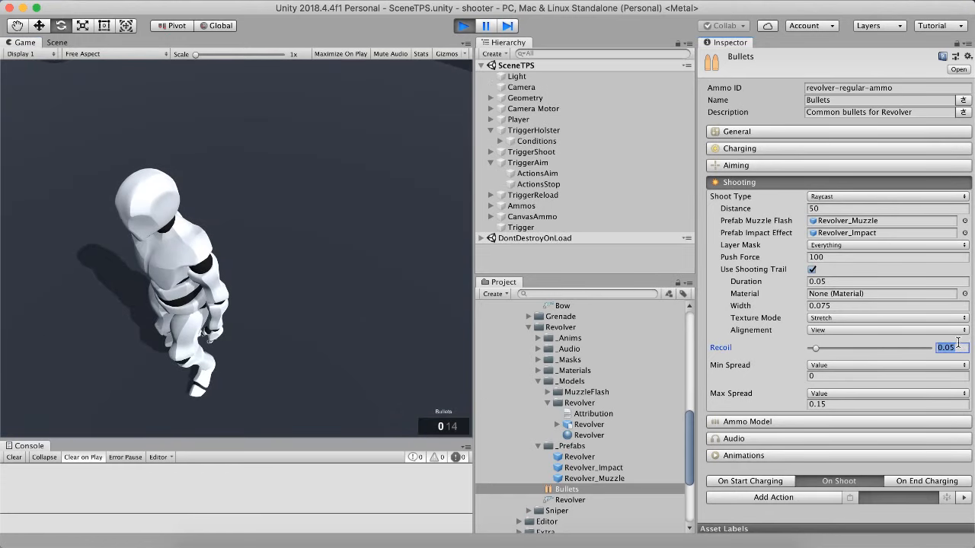
pyautogui.write('5')
pyautogui.press('BackSpace')
pyautogui.write('0.5')
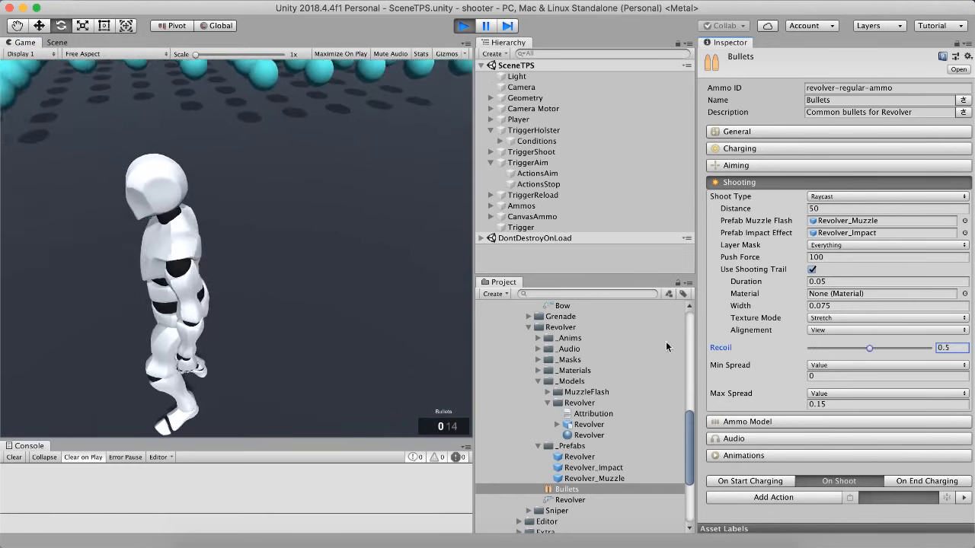
# - Return to the running game, reload the revolver and aim it at the large wall
pyautogui.click(174, 283)
pyautogui.press('r')
pyautogui.press('s')
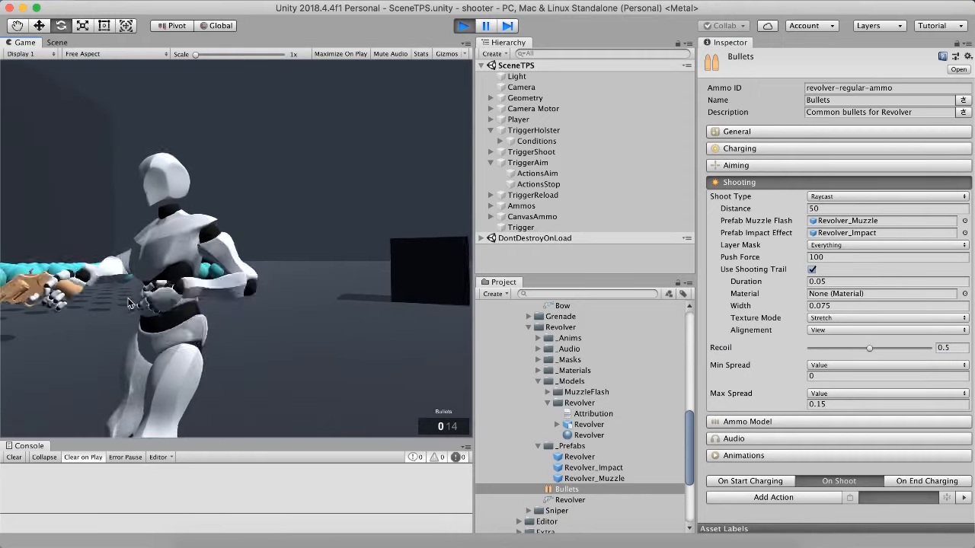
pyautogui.rightClick(99, 297)
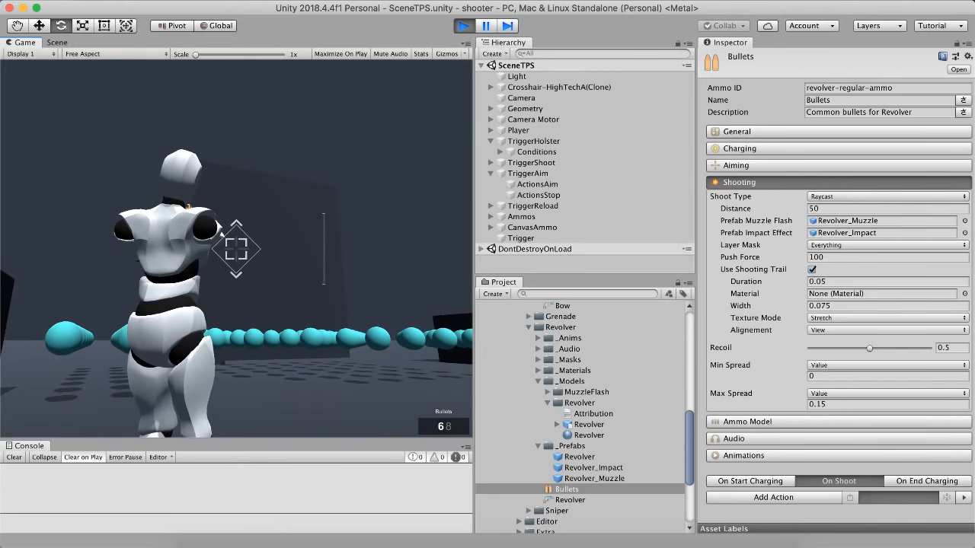
# - Fire all six rounds to test the 0.5 recoil, lower the weapon and stop the scene
pyautogui.click(236, 247)
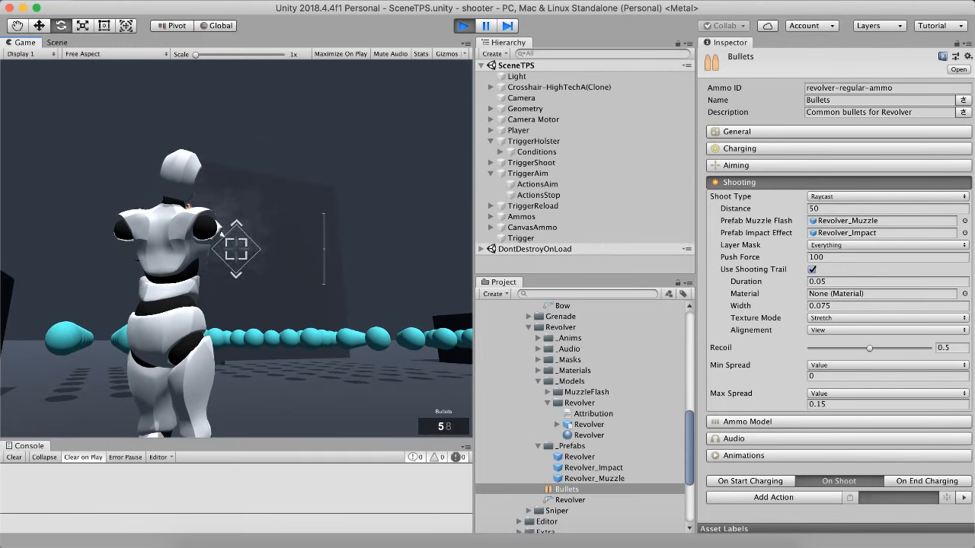
pyautogui.click(236, 247)
pyautogui.click(223, 241)
pyautogui.click(223, 239)
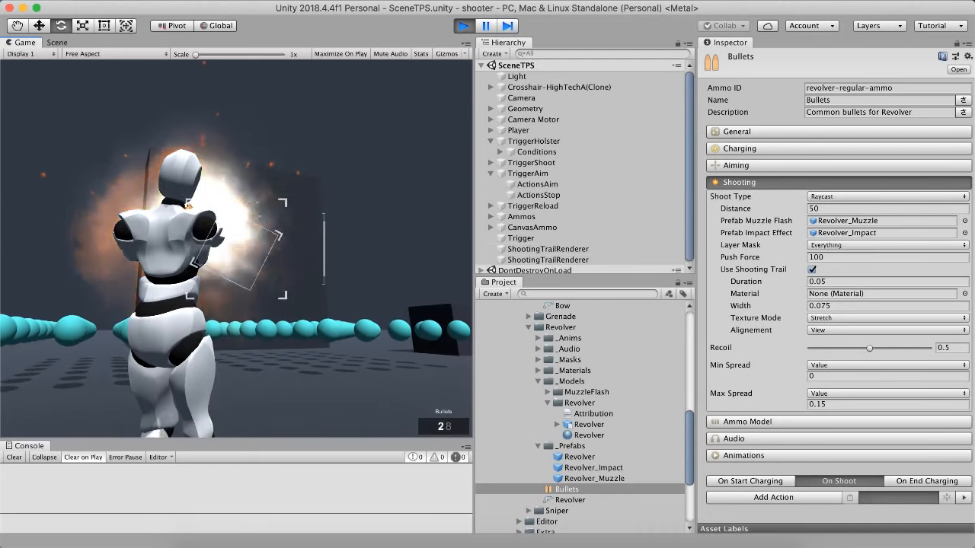
pyautogui.click(218, 234)
pyautogui.click(216, 234)
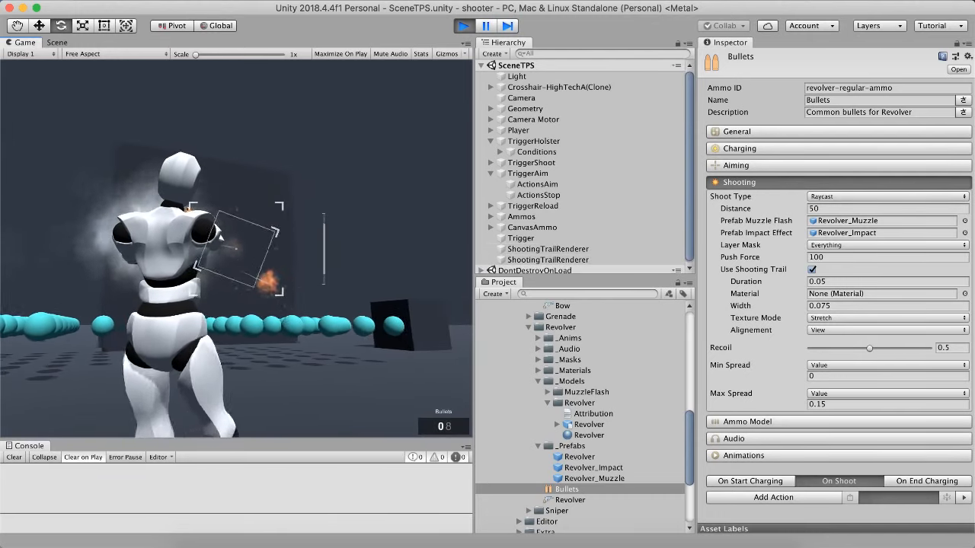
pyautogui.press('w')
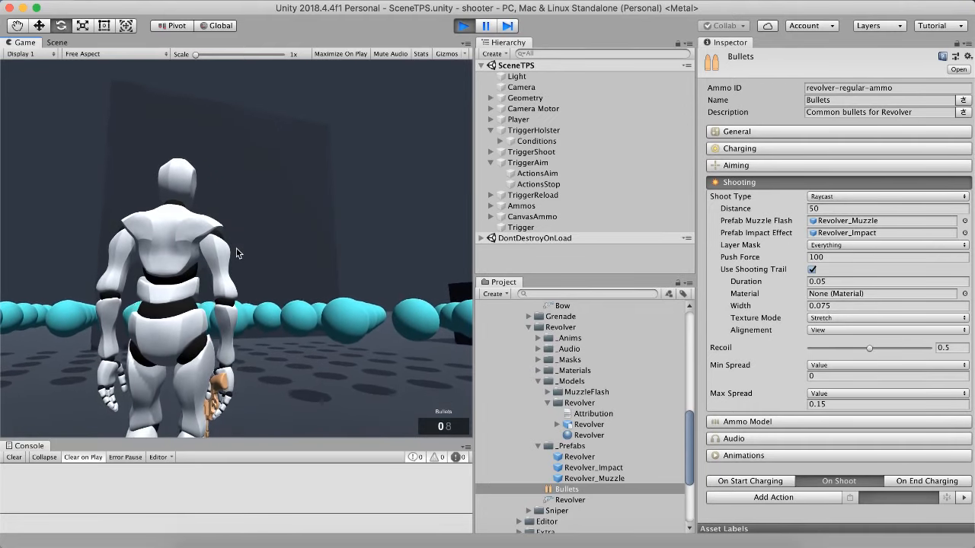
pyautogui.press('super+p')
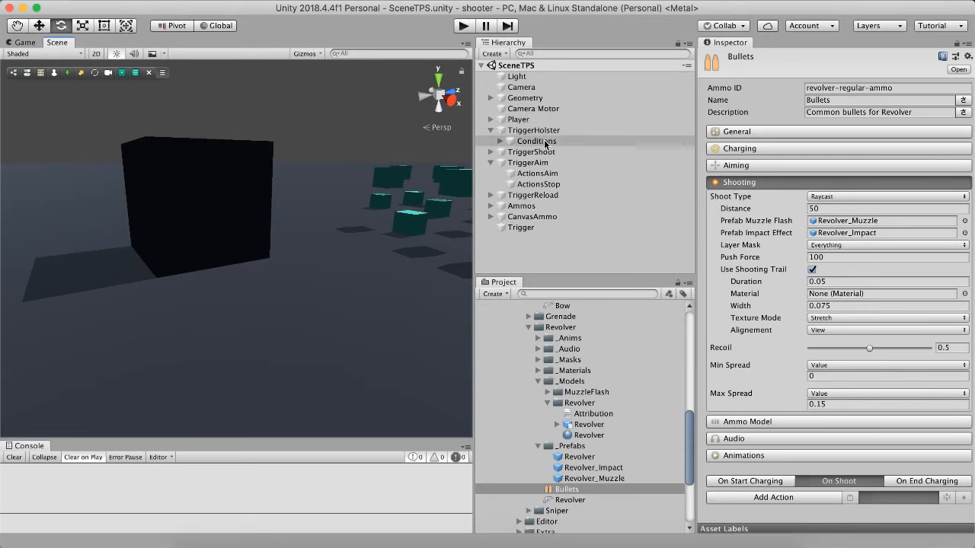
# - Inspect the ActionsAim and Conditions objects, and review the Physics page of the Project Settings
pyautogui.click(569, 172)
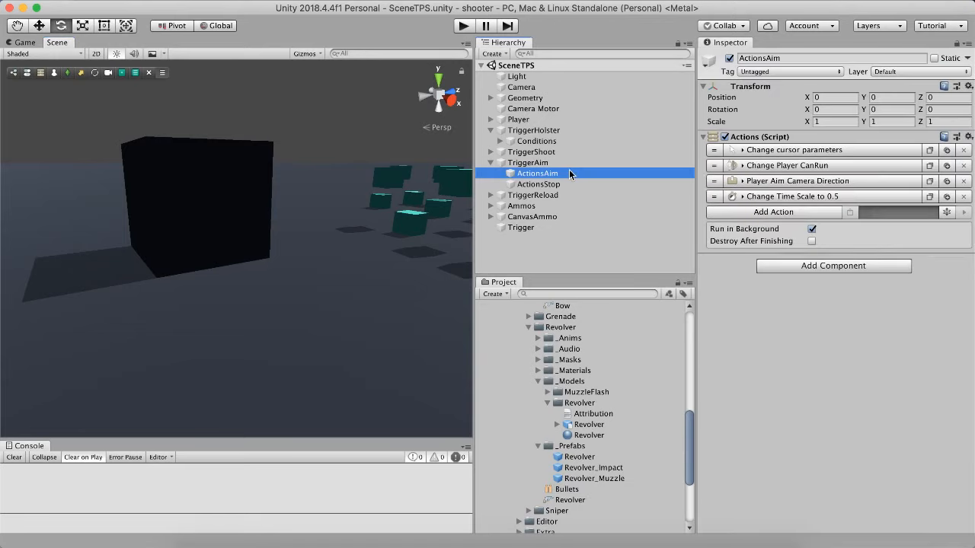
pyautogui.click(536, 143)
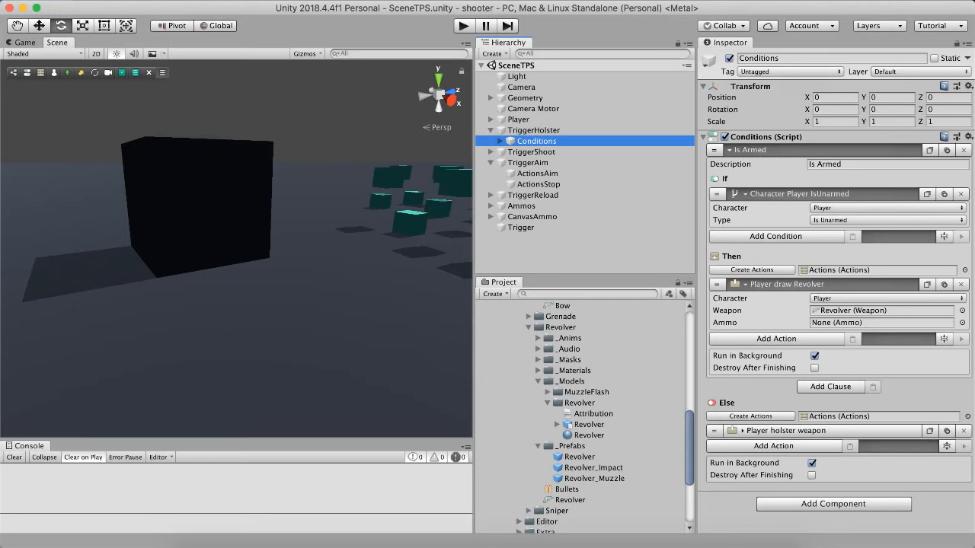
pyautogui.click(77, 1)
pyautogui.moveTo(110, 1)
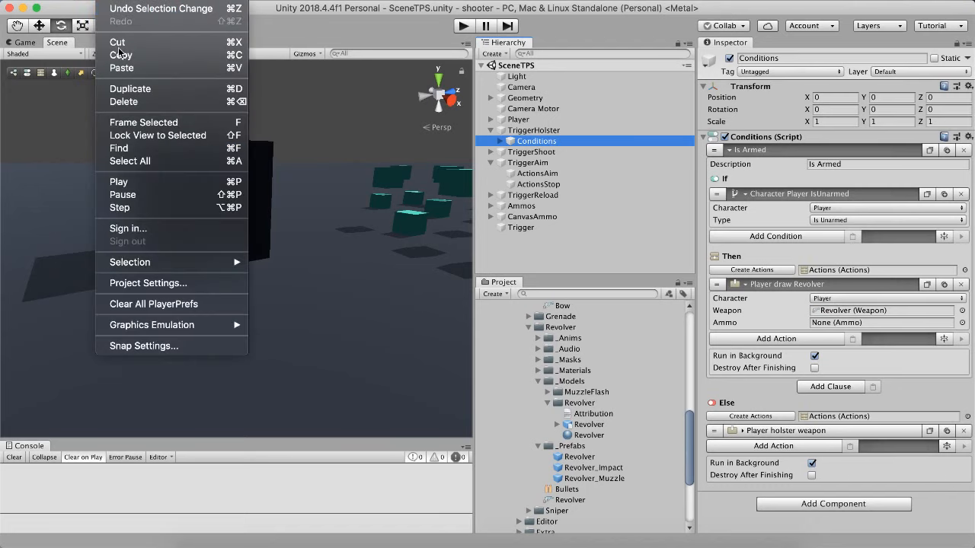
pyautogui.click(183, 283)
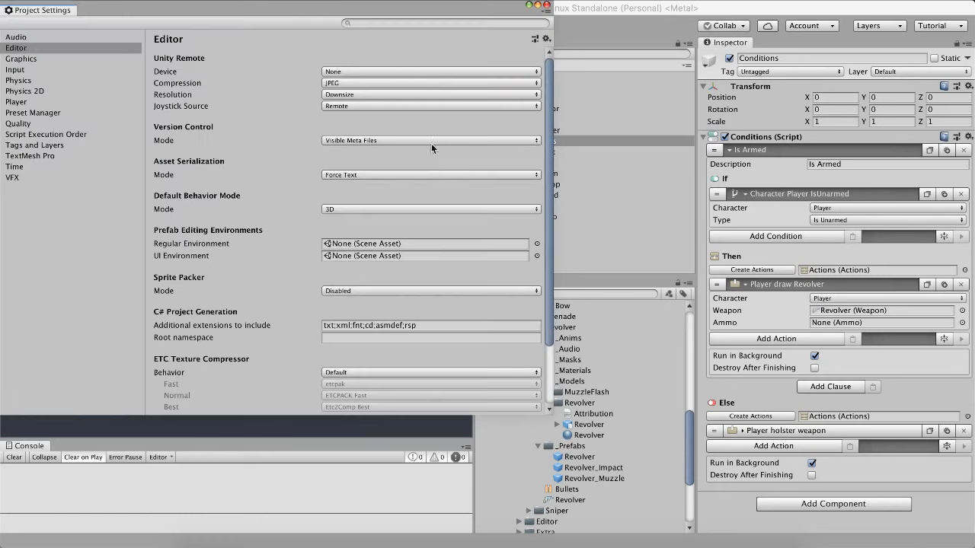
pyautogui.moveTo(359, 13); pyautogui.dragTo(446, 53)
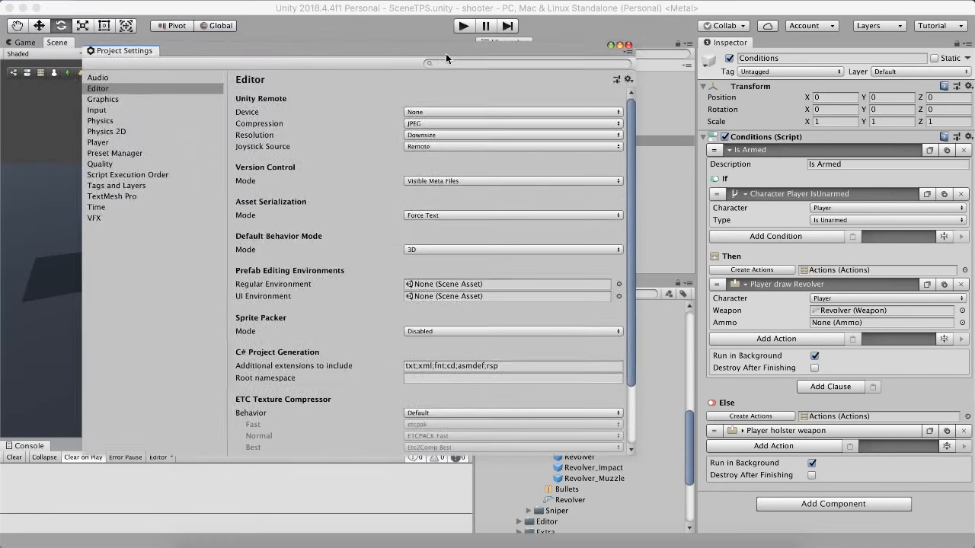
pyautogui.click(117, 121)
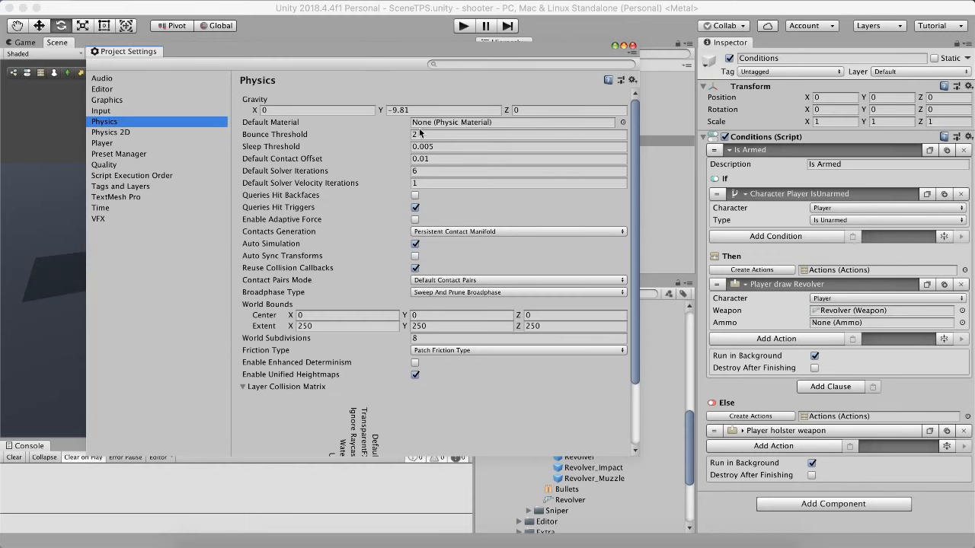
pyautogui.click(632, 46)
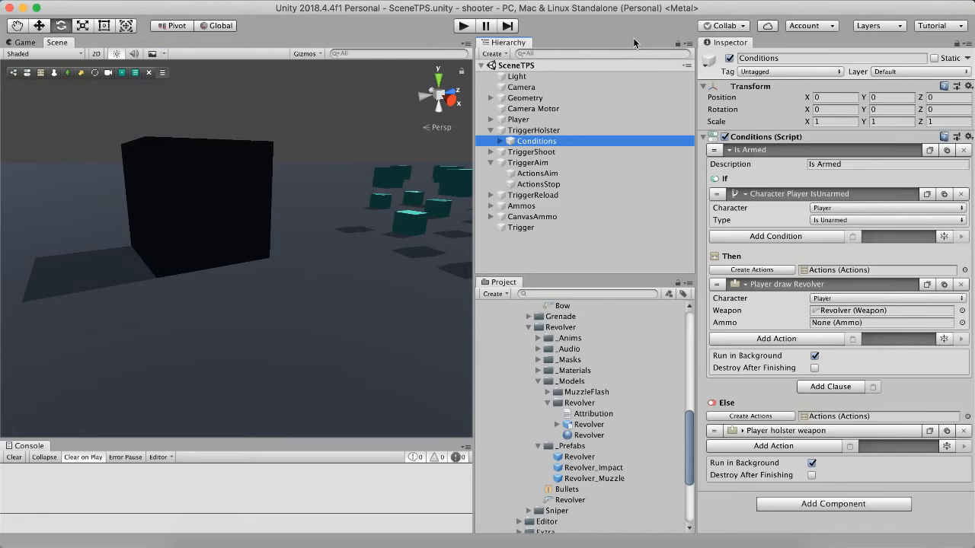
# - Select the Bullets ammo and try its Recoil at 0 before setting it to 1
pyautogui.scroll(-1, 620, 433)
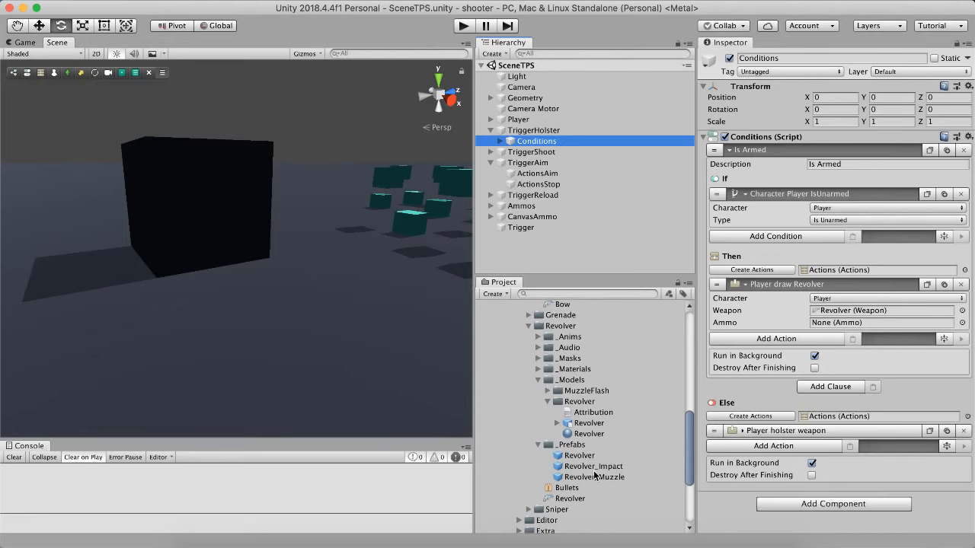
pyautogui.click(577, 489)
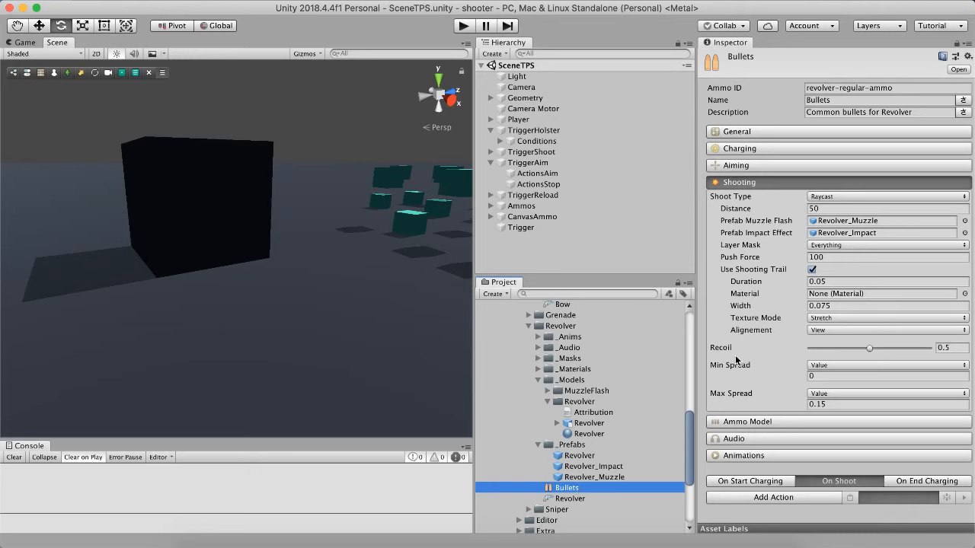
pyautogui.moveTo(870, 349); pyautogui.dragTo(766, 352)
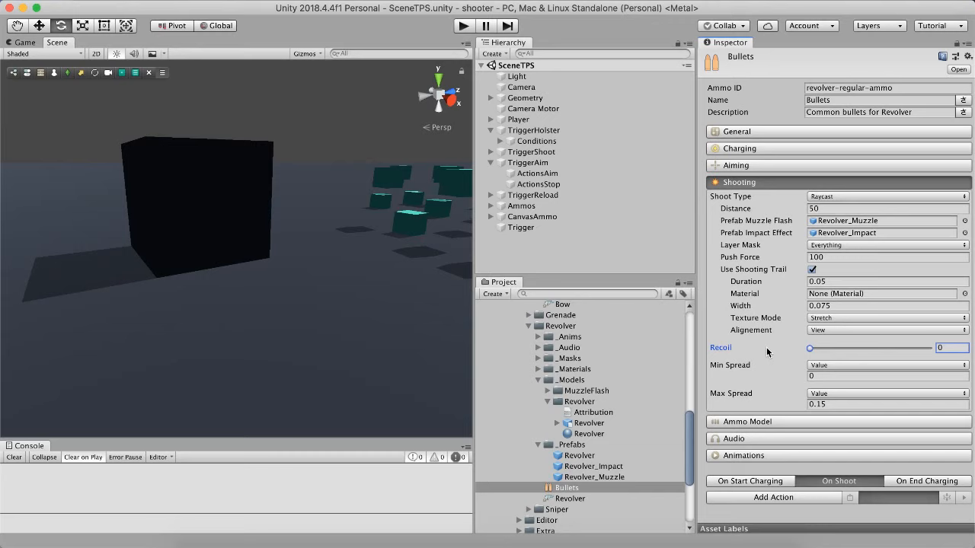
pyautogui.moveTo(766, 348); pyautogui.dragTo(780, 348)
pyautogui.moveTo(929, 348)
pyautogui.mouseDown()
pyautogui.moveTo(936, 360)
pyautogui.moveTo(808, 358)
pyautogui.moveTo(929, 349)
pyautogui.mouseUp()
# - Compare the Min Spread and Max Spread settings of the Bullets ammo and set Min Spread to 0.1
pyautogui.click(736, 368)
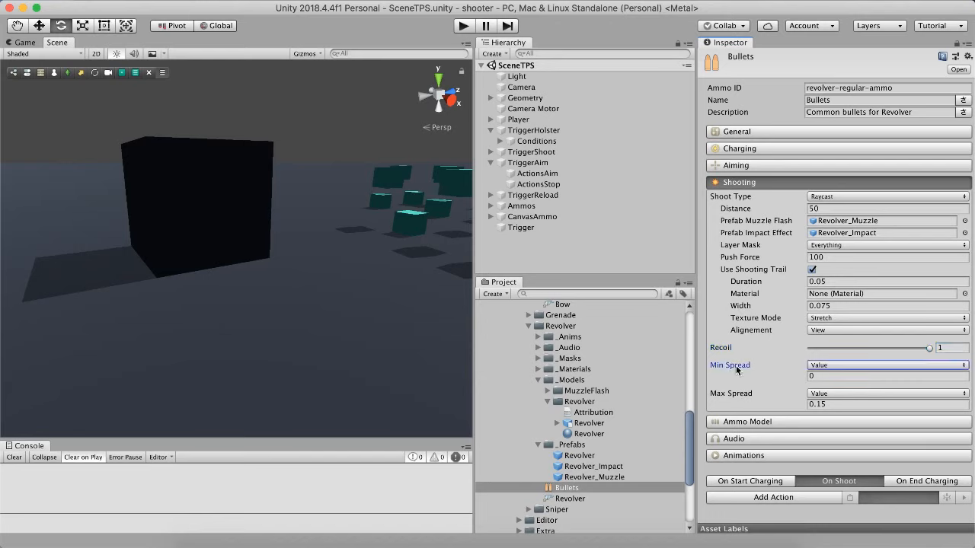
pyautogui.click(733, 398)
pyautogui.click(734, 368)
pyautogui.click(731, 400)
pyautogui.click(735, 369)
pyautogui.click(822, 377)
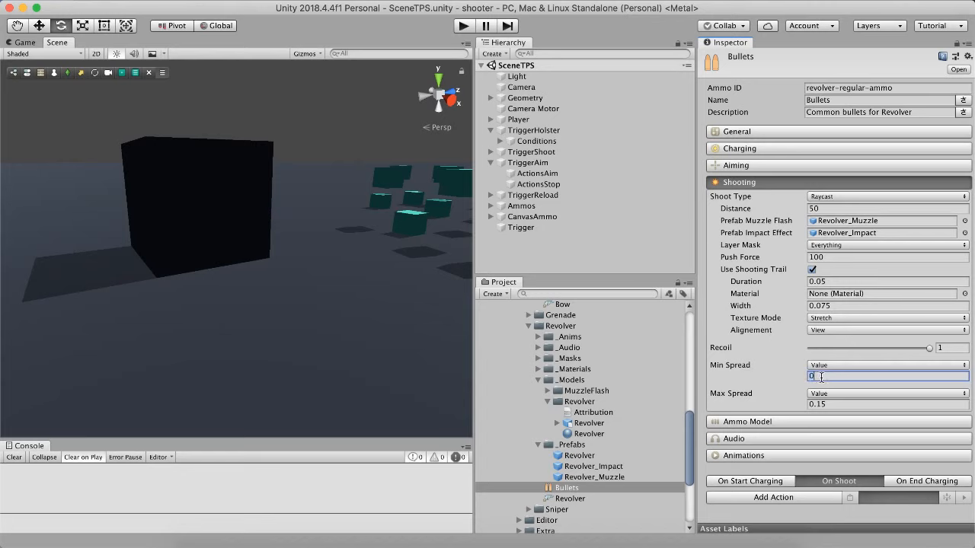
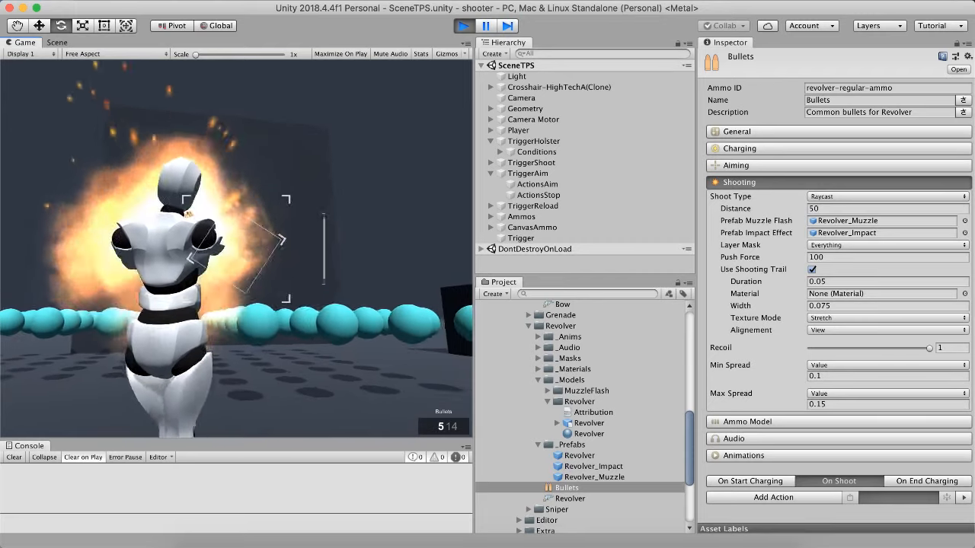
# - Fire the remaining rounds in play mode to observe the spread at full recoil, release the aim and stop the scene
pyautogui.click(236, 249)
pyautogui.click(236, 249)
pyautogui.click(208, 240)
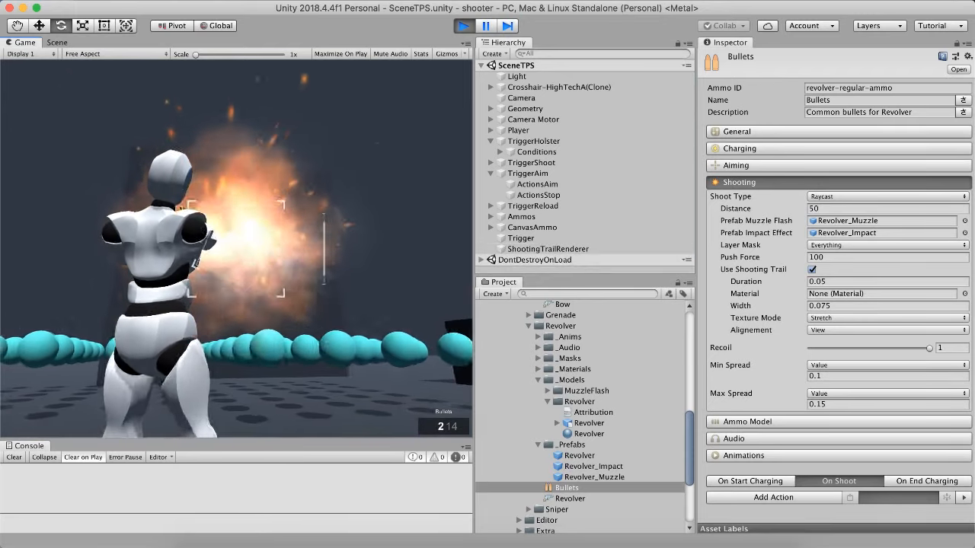
pyautogui.click(212, 239)
pyautogui.click(215, 237)
pyautogui.moveTo(236, 249); pyautogui.dragTo(236, 249, button='right')
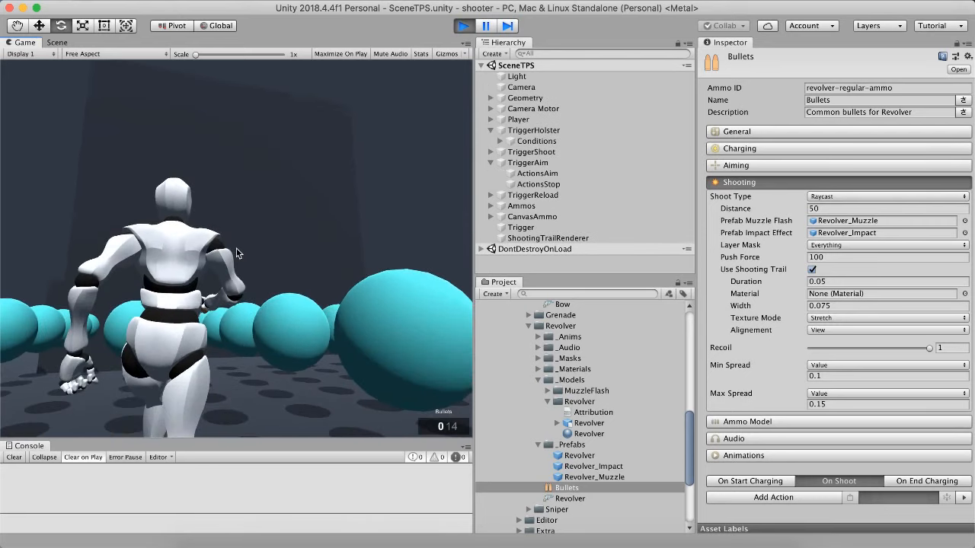
pyautogui.press('super+p')
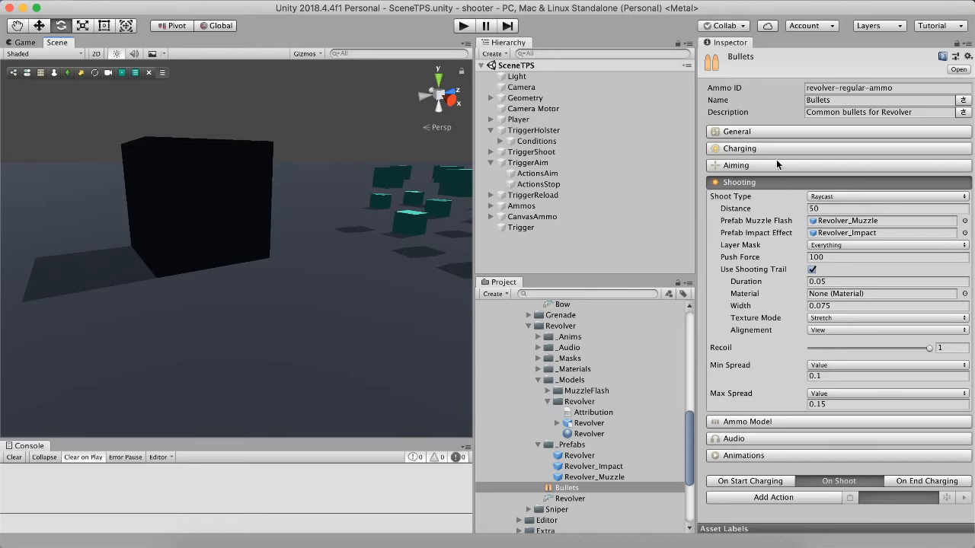
# - Examine the Min Spread and Max Spread settings and the variable sources available for Min Spread, keeping it on Value
pyautogui.click(735, 369)
pyautogui.click(733, 395)
pyautogui.click(741, 366)
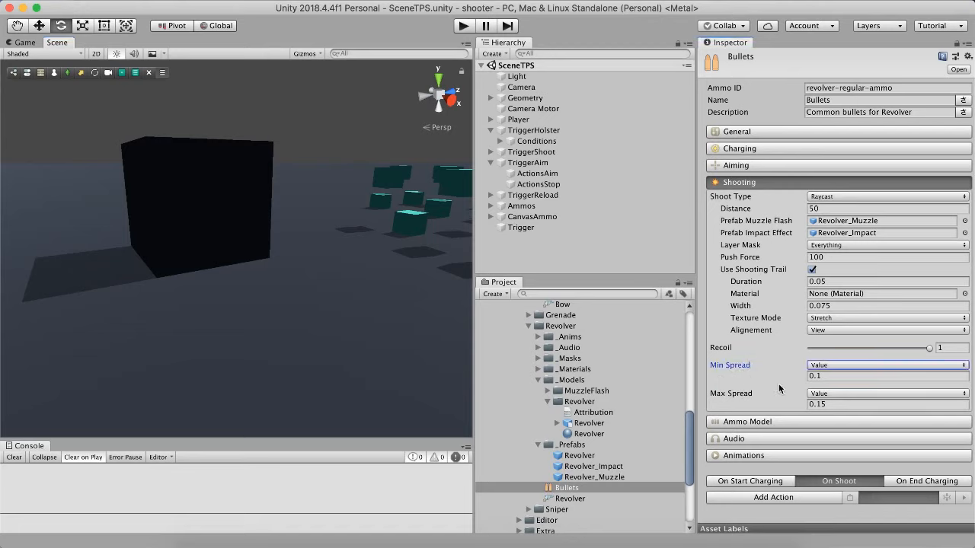
pyautogui.click(831, 367)
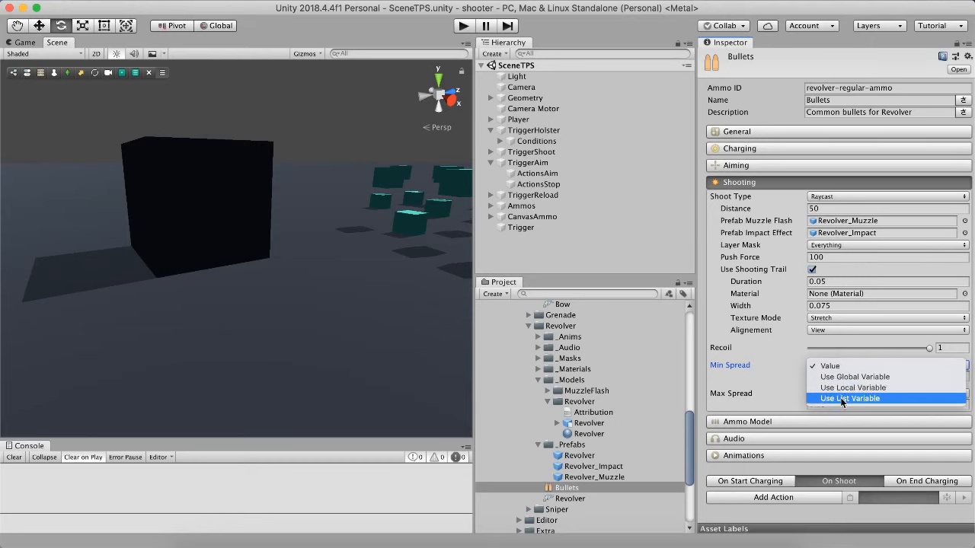
pyautogui.click(754, 377)
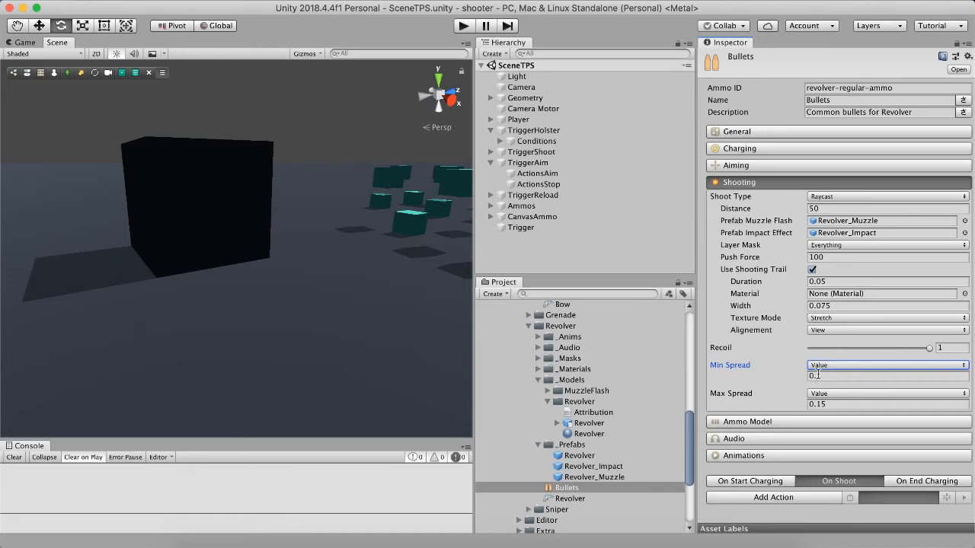
pyautogui.click(823, 377)
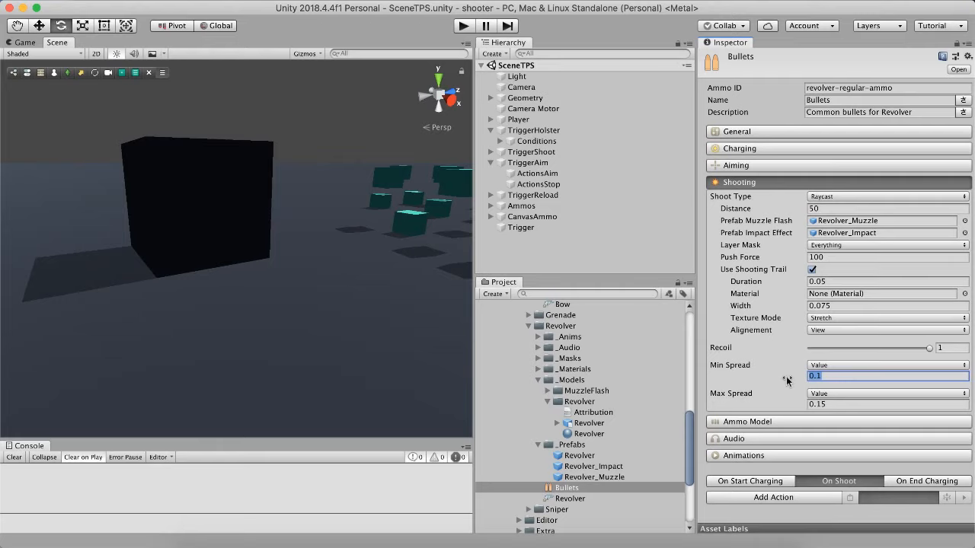
# - Collapse the Shooting settings and examine the Ammo Model options, such as the ammo prefab and its bone
pyautogui.click(750, 185)
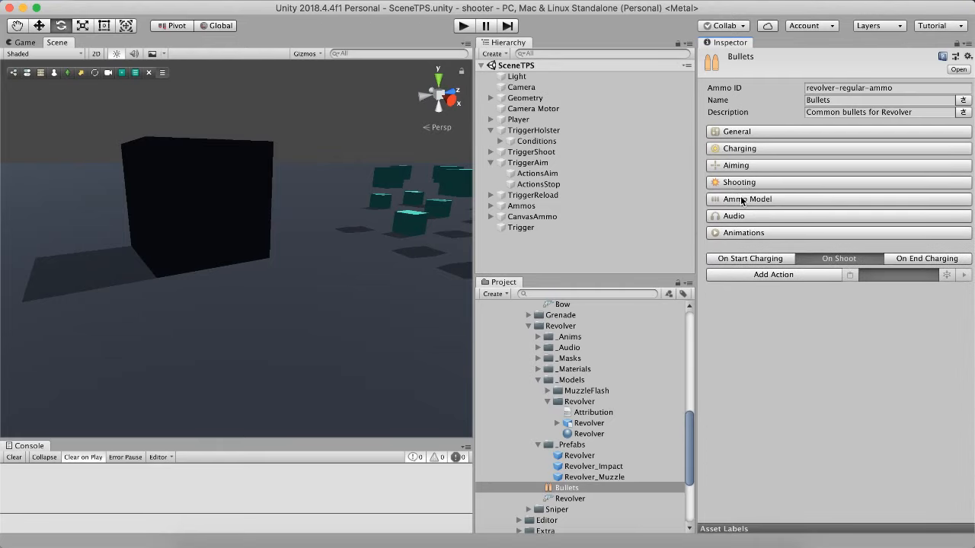
pyautogui.click(742, 199)
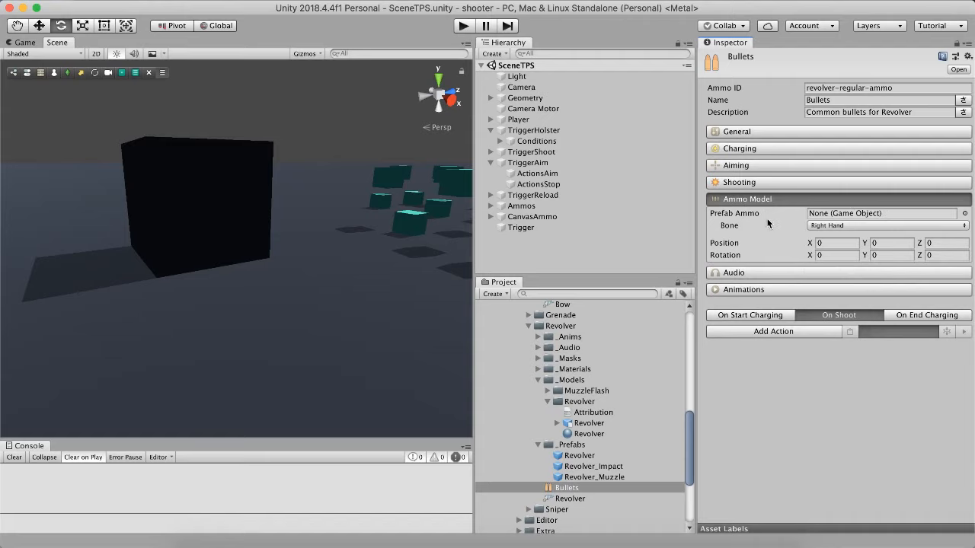
pyautogui.click(763, 203)
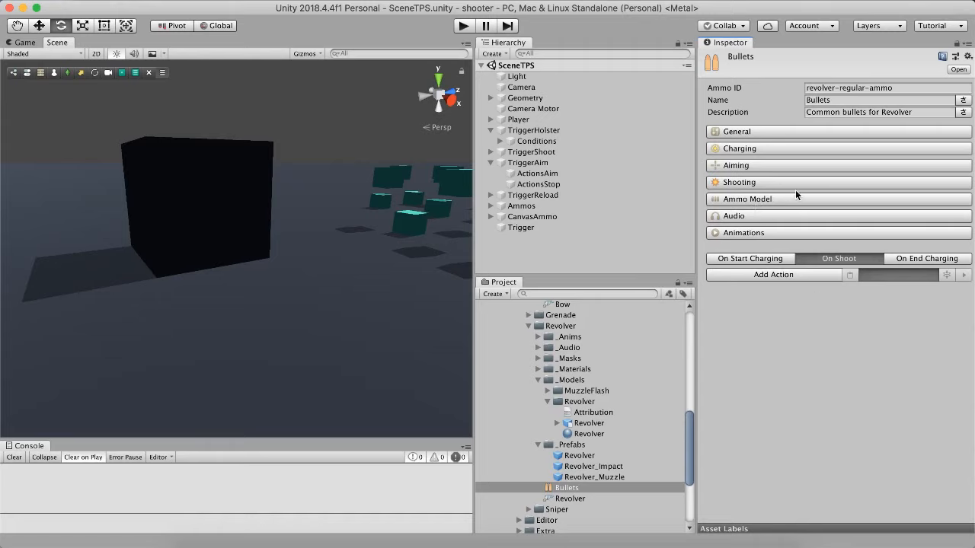
pyautogui.click(757, 203)
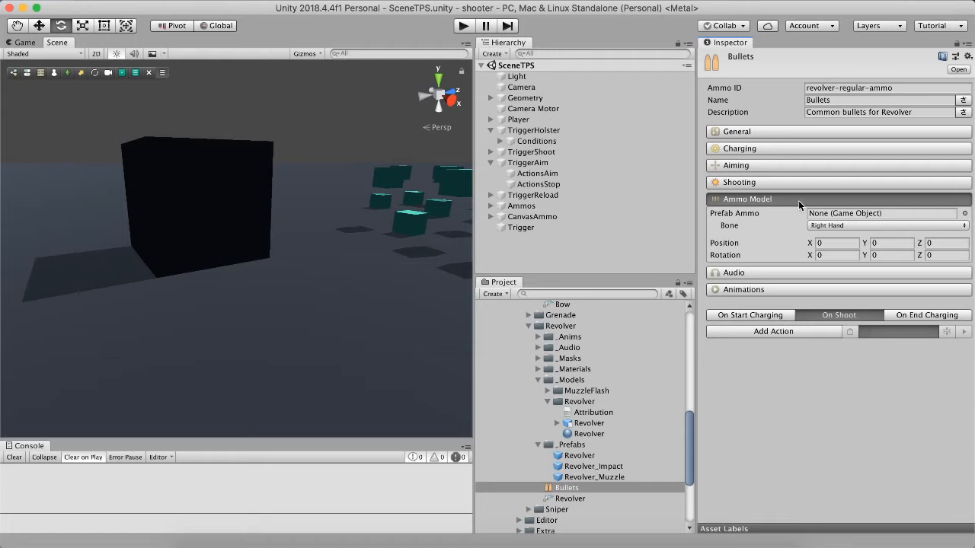
pyautogui.click(757, 204)
# - Examine the Bullets Audio settings and locate the RevolverShoot clip in the Revolver's _Audio folder
pyautogui.click(746, 217)
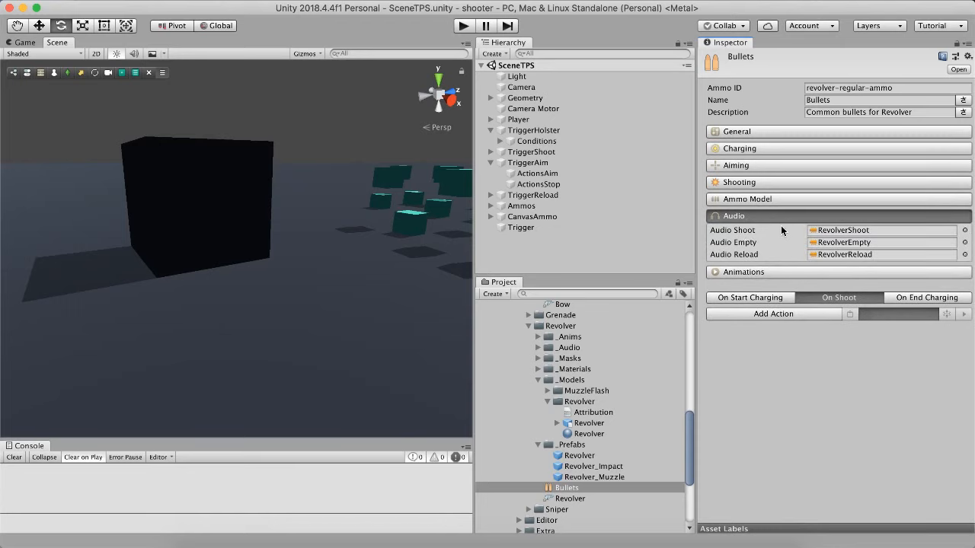
pyautogui.click(756, 217)
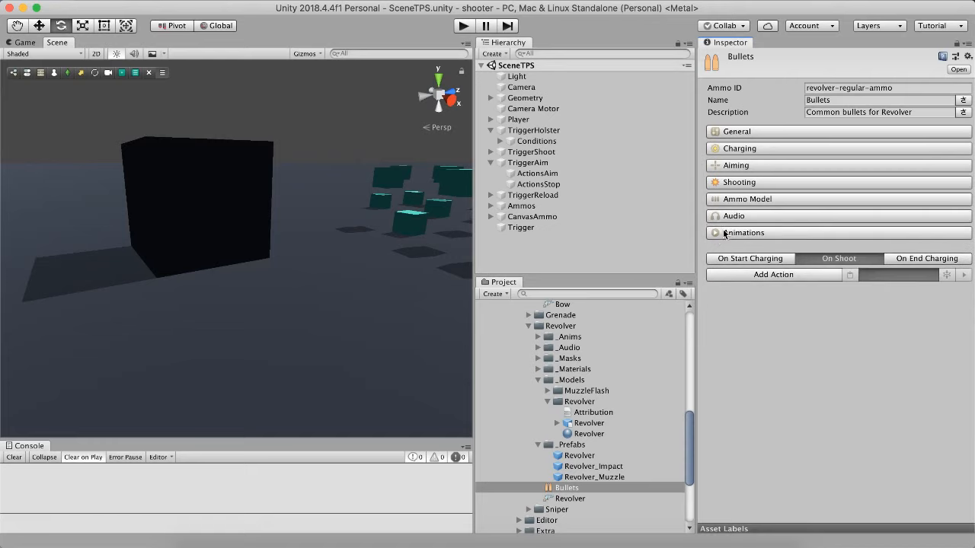
pyautogui.click(742, 217)
pyautogui.click(733, 232)
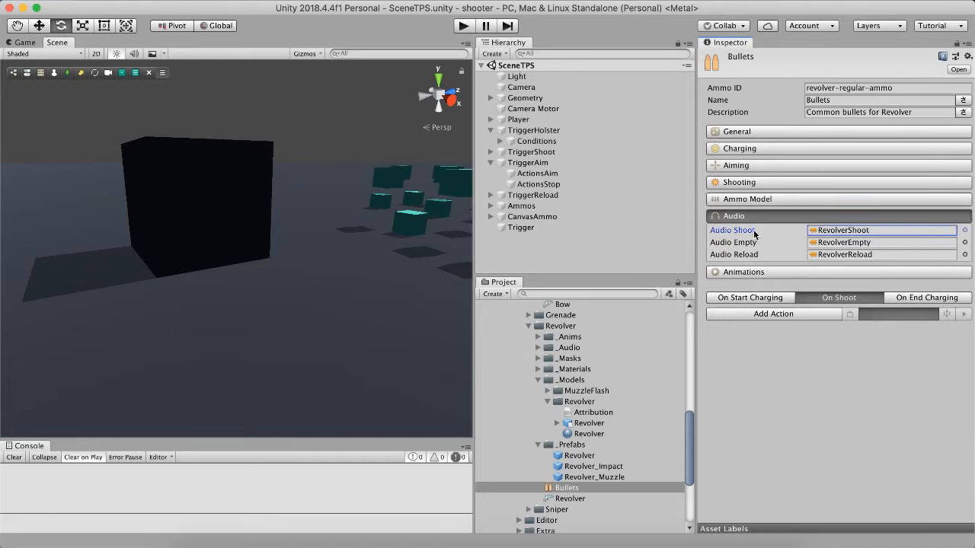
pyautogui.click(828, 231)
pyautogui.click(583, 404)
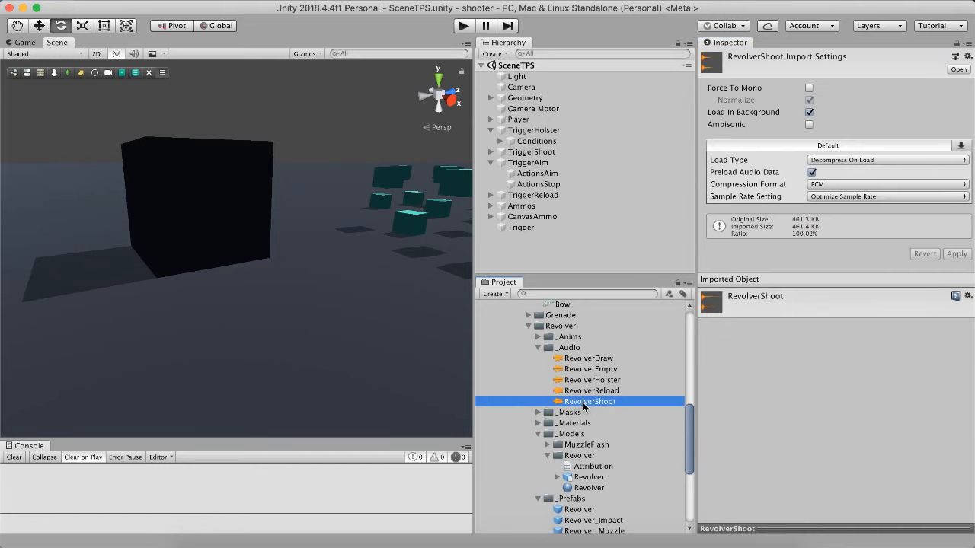
# - Preview the RevolverShoot clip and return to the Bullets ammo asset's Audio settings
pyautogui.click(809, 528)
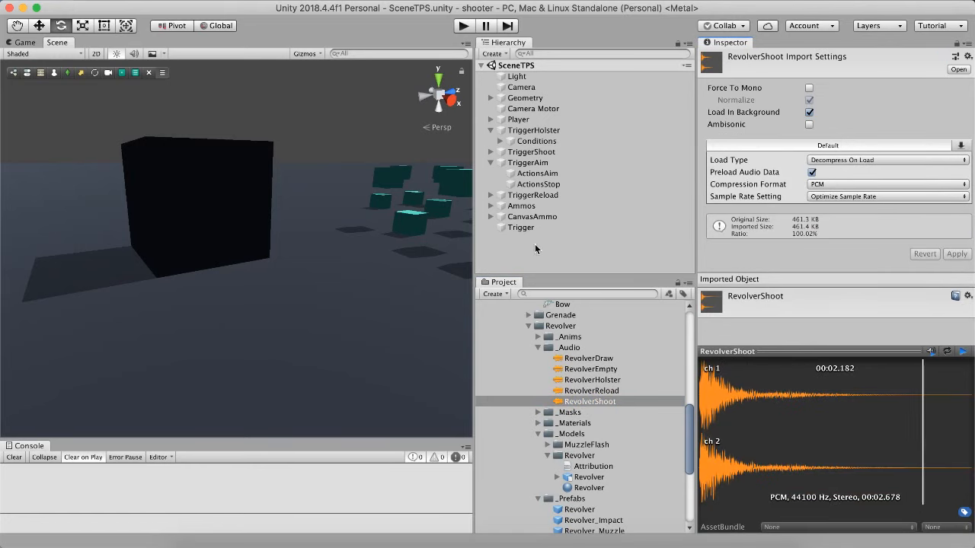
pyautogui.scroll(-3, 571, 484)
pyautogui.click(567, 479)
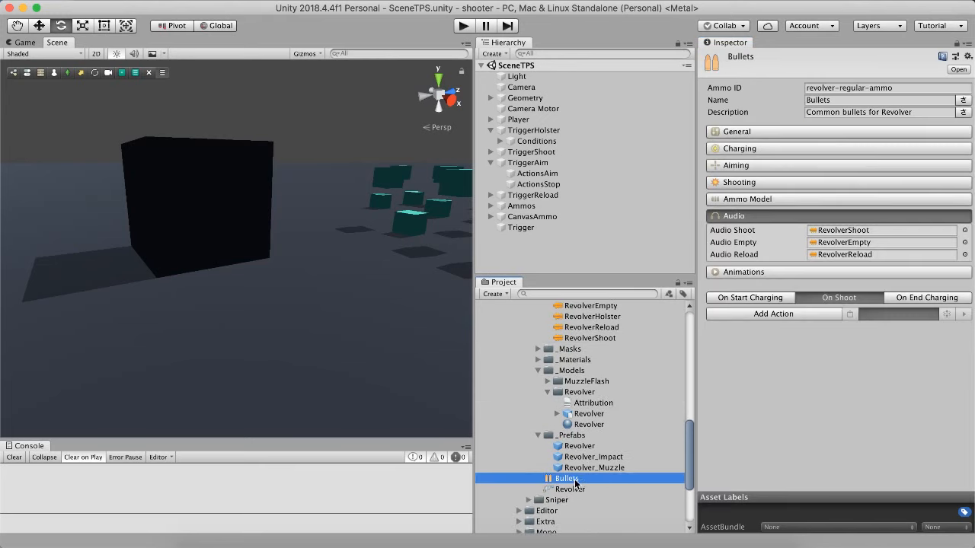
# - Locate the Audio Empty clip RevolverEmpty, play its preview and reselect the Bullets ammo
pyautogui.click(851, 244)
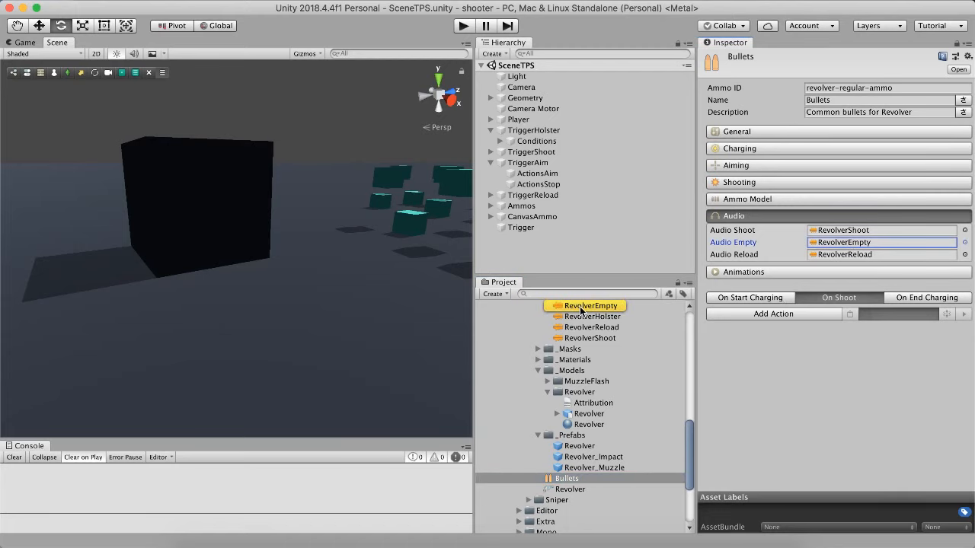
pyautogui.click(580, 308)
pyautogui.click(966, 353)
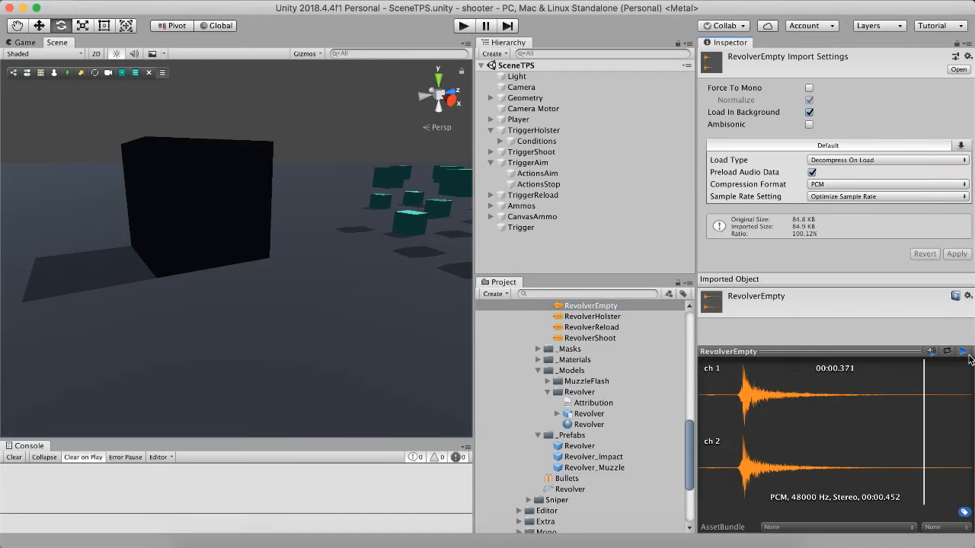
pyautogui.click(594, 305)
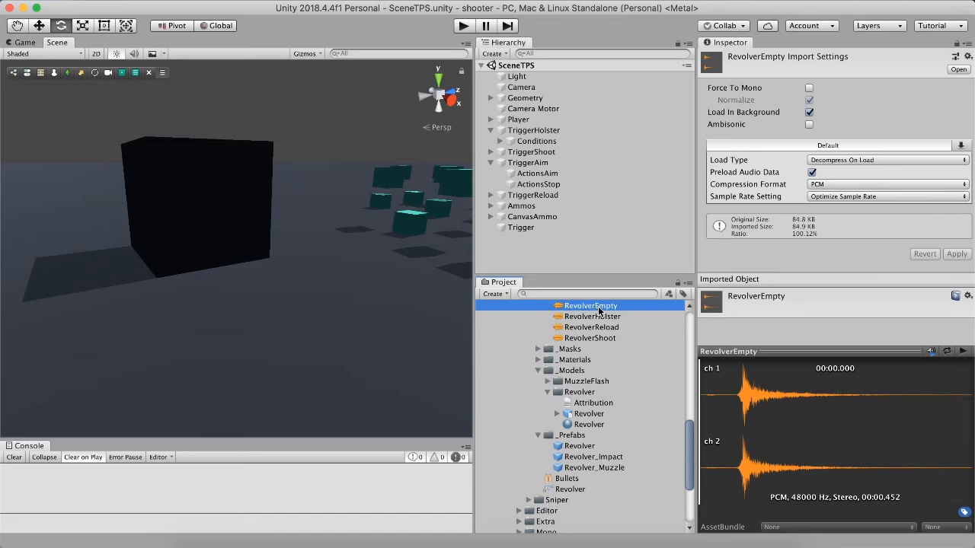
pyautogui.click(577, 478)
# - Locate the Audio Reload clip RevolverReload, preview it and return to the Bullets ammo
pyautogui.click(839, 254)
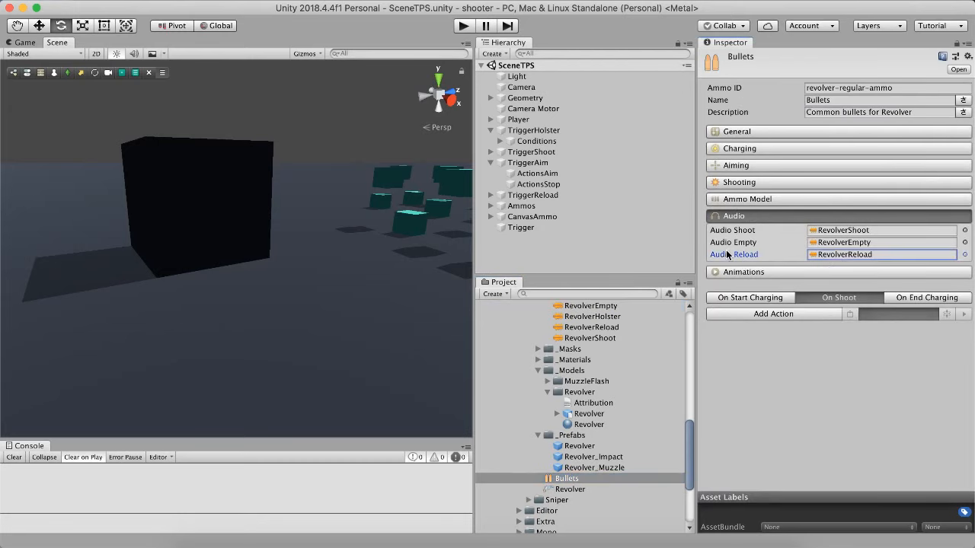
pyautogui.click(599, 329)
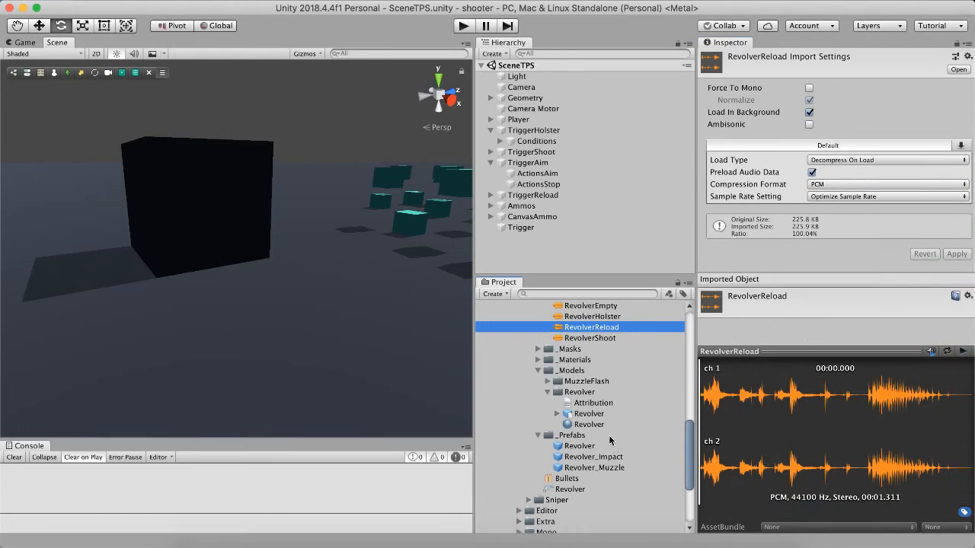
pyautogui.click(569, 480)
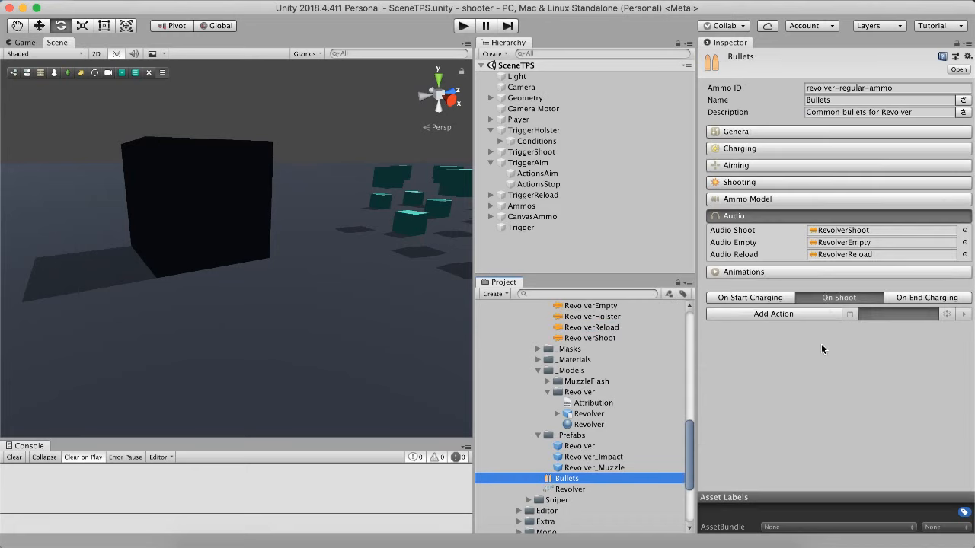
# - Collapse the Bullets Audio settings and examine the Animation Shoot clip and its Mask Shoot in the Animations settings
pyautogui.click(746, 219)
pyautogui.click(750, 231)
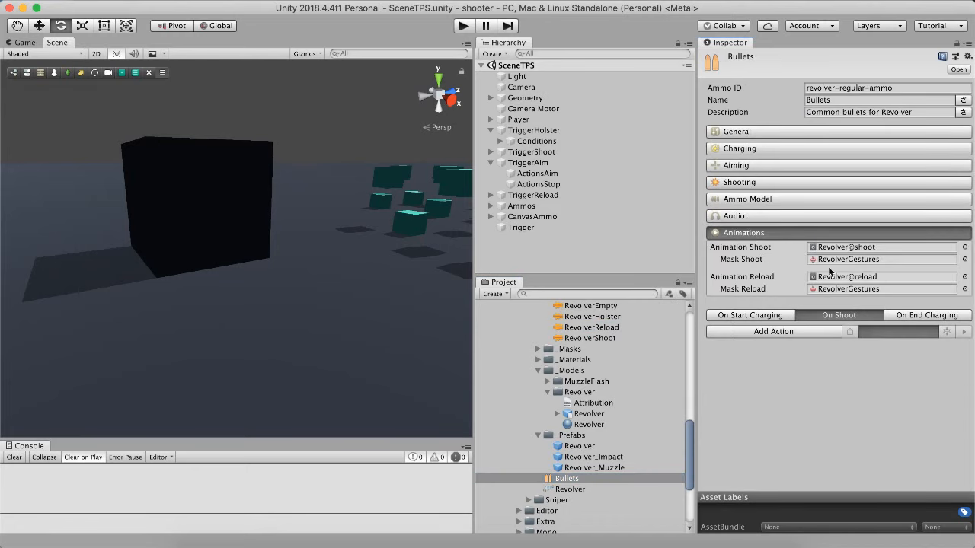
pyautogui.click(762, 249)
pyautogui.click(749, 262)
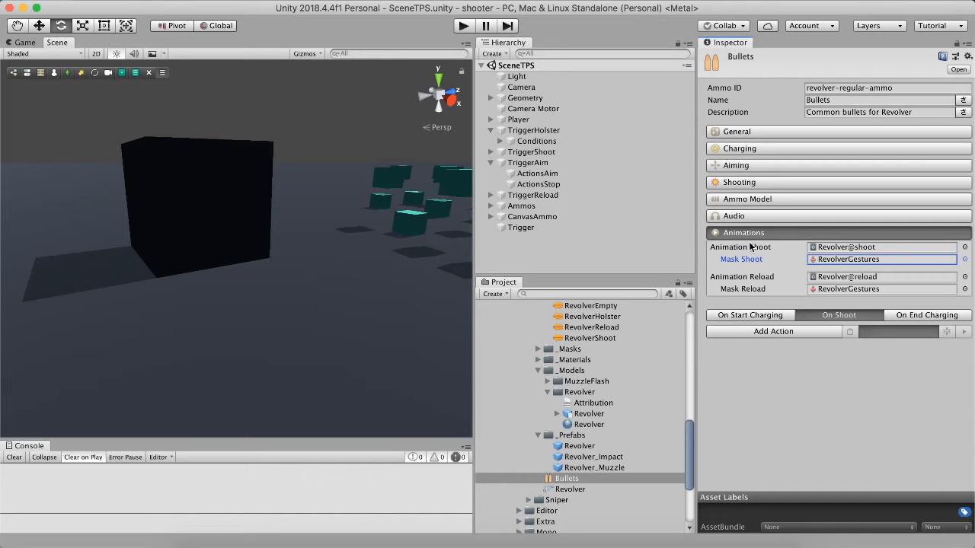
pyautogui.click(752, 248)
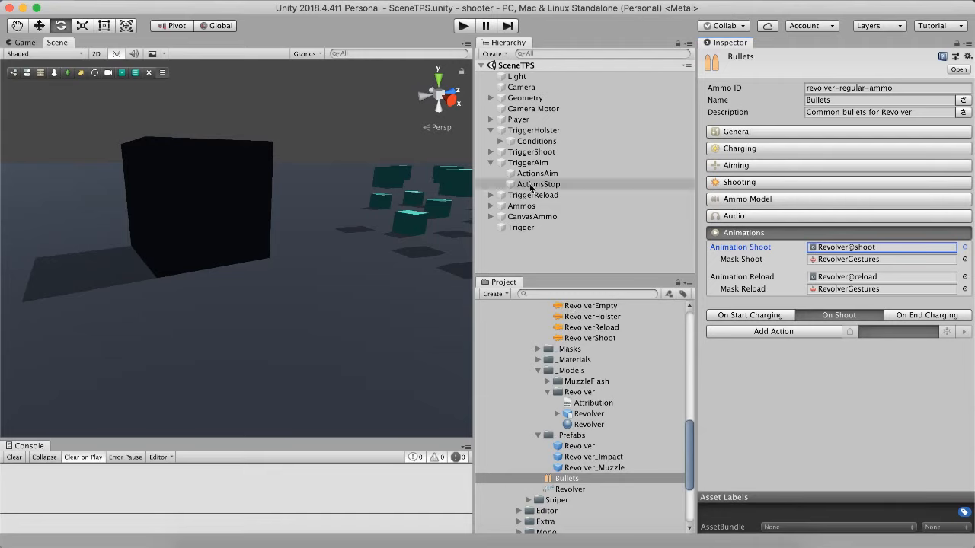
# - Run the scene with the Scene view docked beneath the Game view, and reload the drawn revolver
pyautogui.click(462, 28)
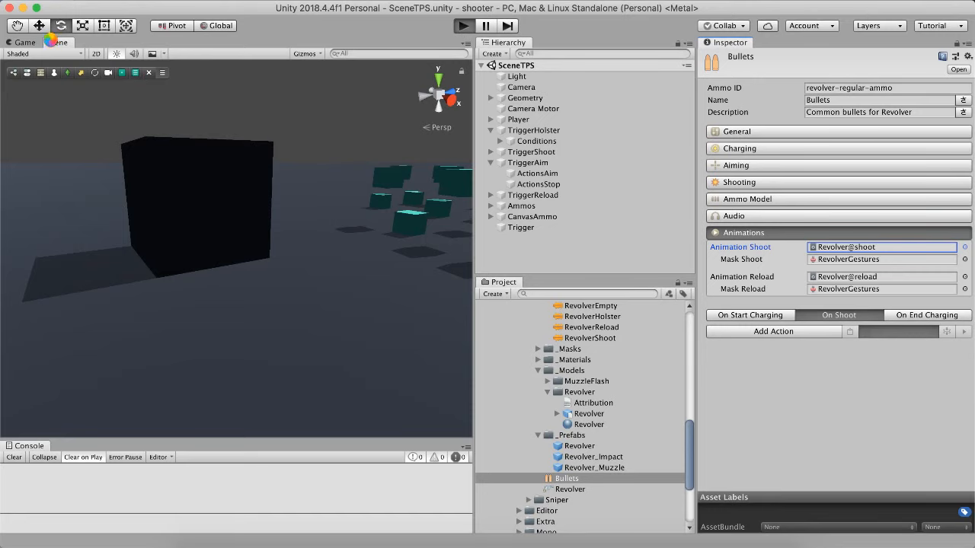
pyautogui.moveTo(57, 44); pyautogui.dragTo(134, 259)
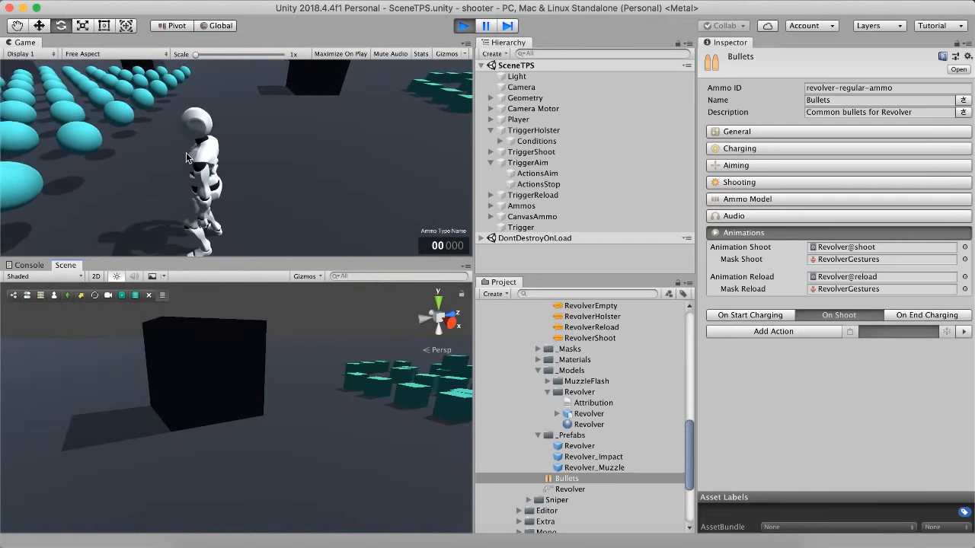
pyautogui.press('w')
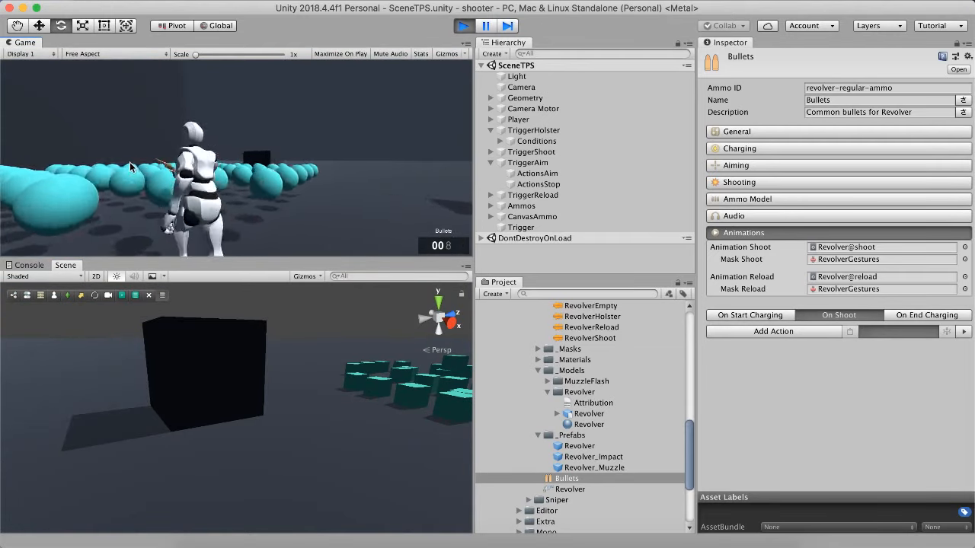
pyautogui.press('r')
pyautogui.press('d')
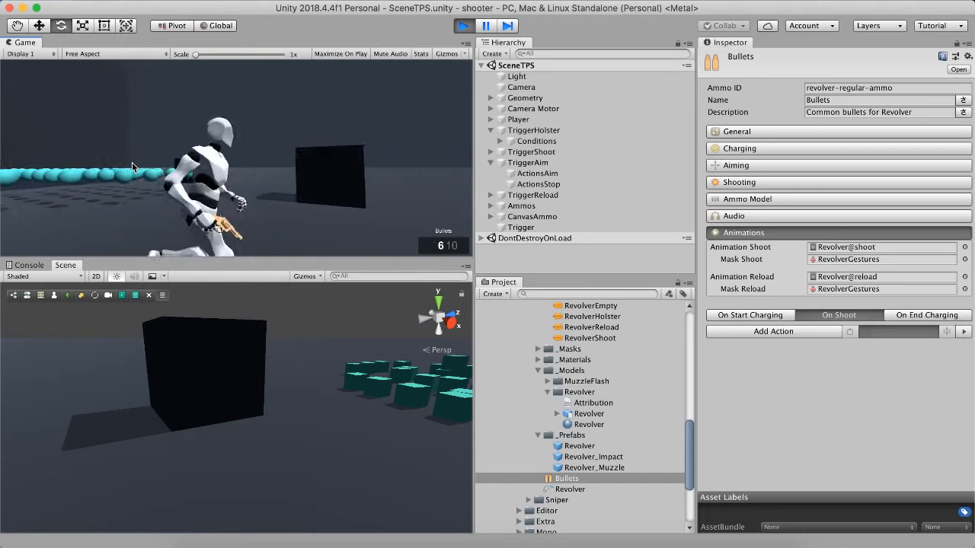
# - Search the Hierarchy for "revol", select Revolver(Clone), clear the search and inspect the gun in the Scene view
pyautogui.click(549, 54)
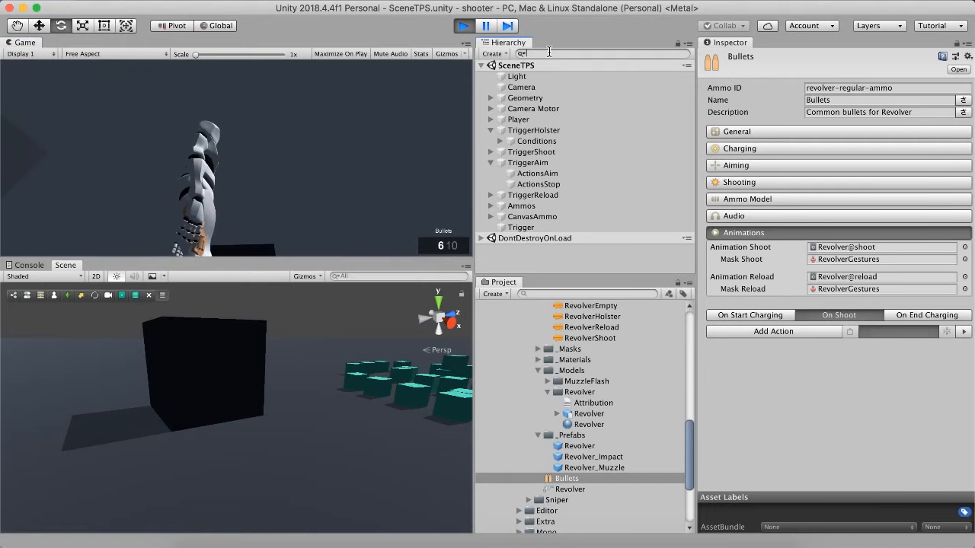
pyautogui.write('revol')
pyautogui.click(609, 87)
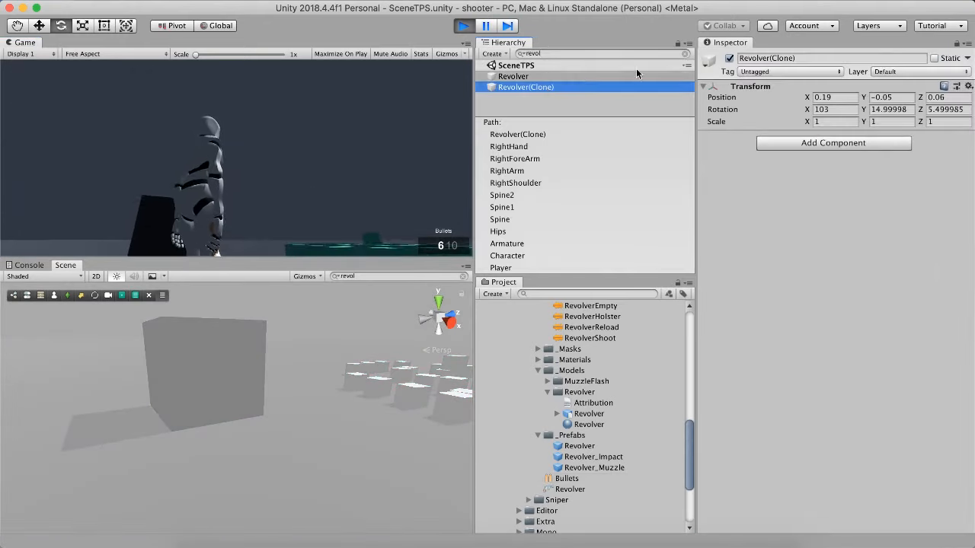
pyautogui.click(684, 54)
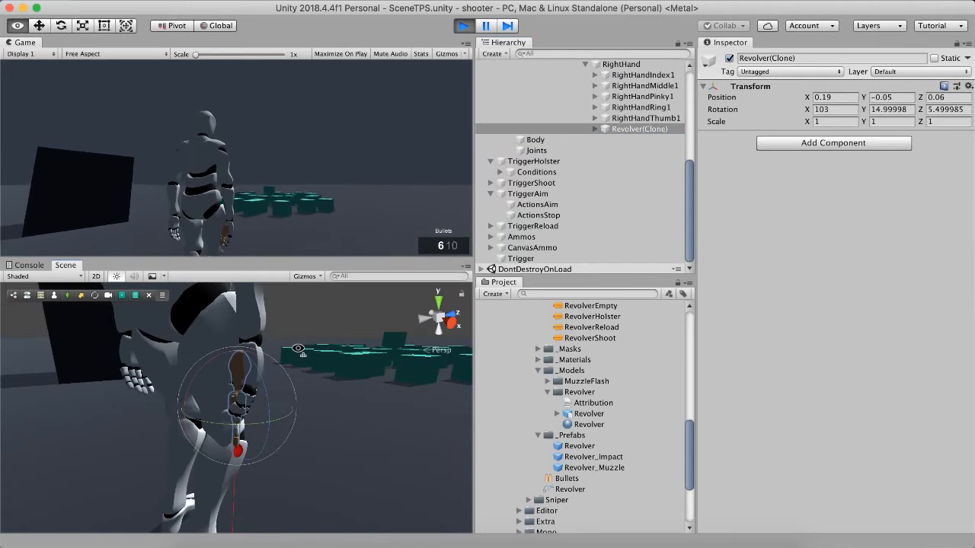
pyautogui.moveTo(253, 339); pyautogui.dragTo(170, 272, button='right')
# - Return to the running game and holster the revolver while the Scene view shows the character
pyautogui.click(299, 172)
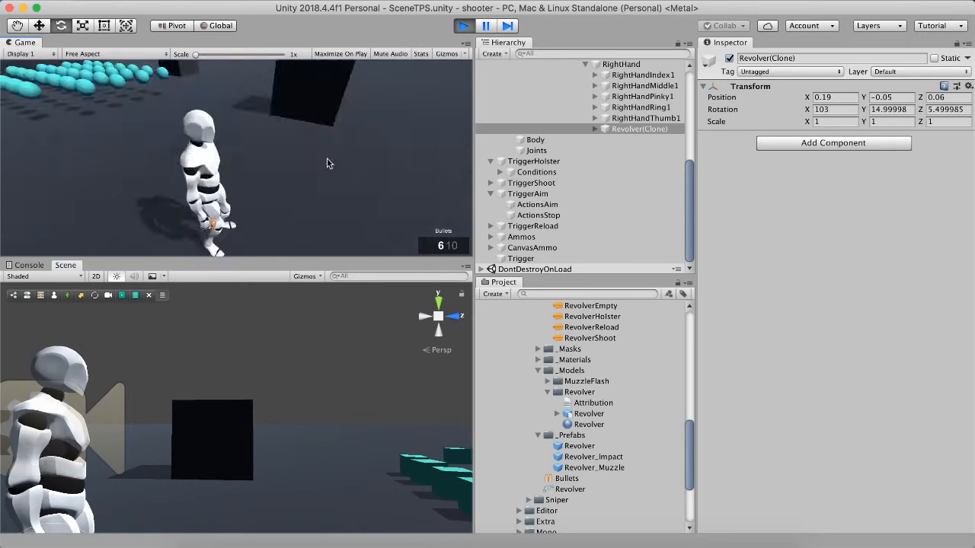
pyautogui.moveTo(355, 144); pyautogui.dragTo(355, 144, button='right')
pyautogui.press('h')
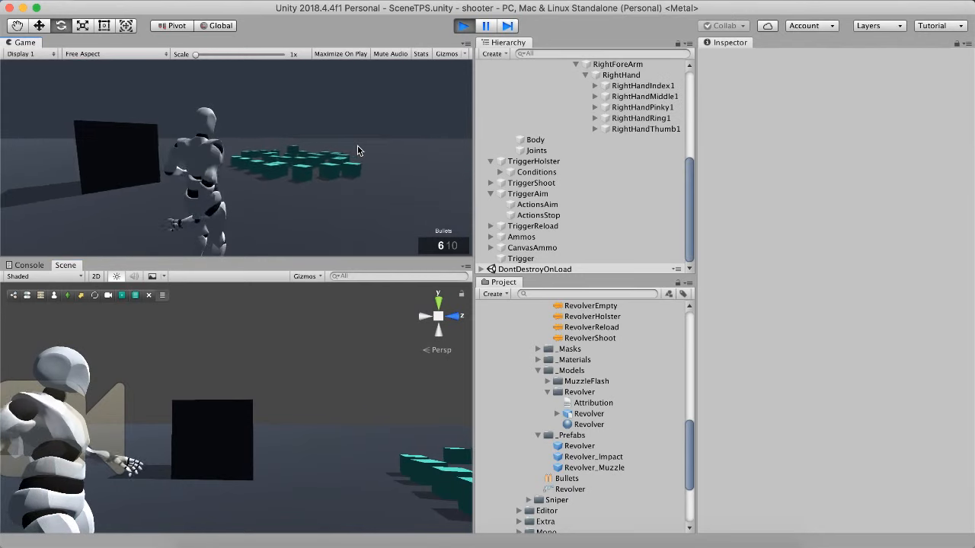
# - Aim the revolver and fire all six rounds to observe the shoot animation, reload it and release the aim
pyautogui.moveTo(236, 159); pyautogui.dragTo(236, 158, button='right')
pyautogui.click(236, 158)
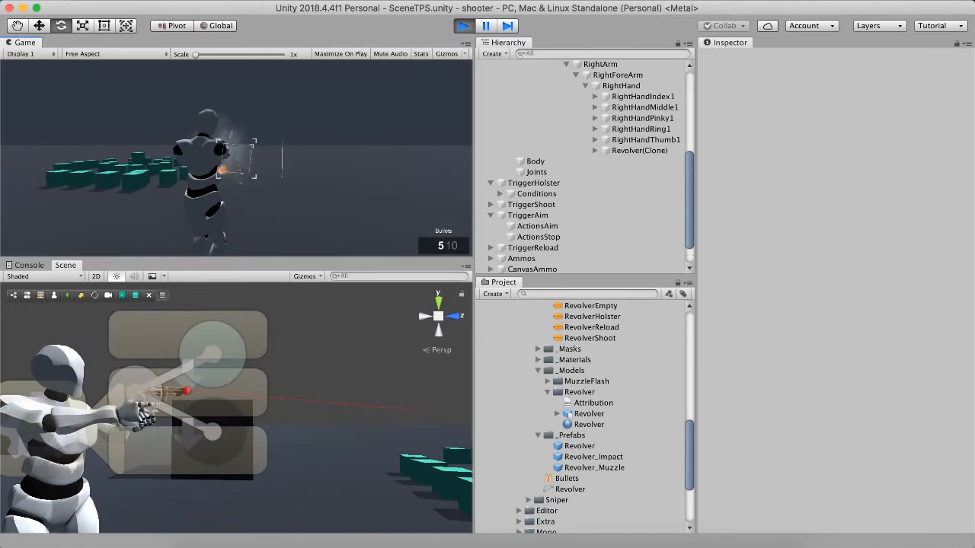
pyautogui.click(236, 158)
pyautogui.click(236, 159)
pyautogui.click(236, 158)
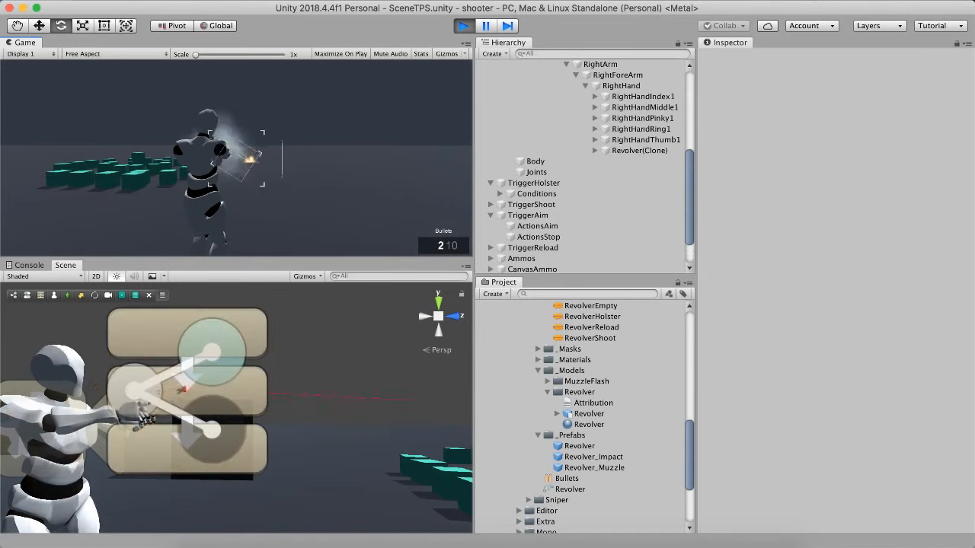
pyautogui.click(237, 159)
pyautogui.click(236, 158)
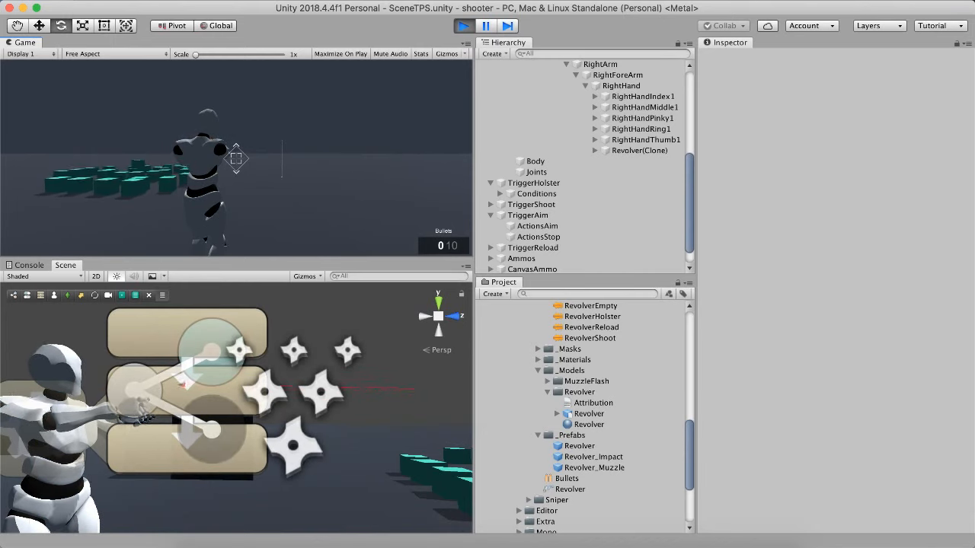
pyautogui.press('r')
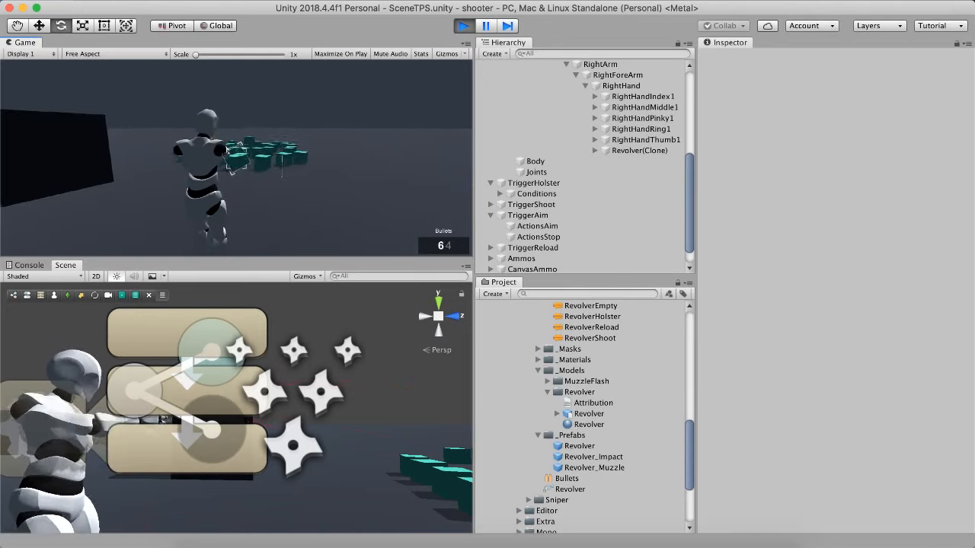
pyautogui.press('Escape')
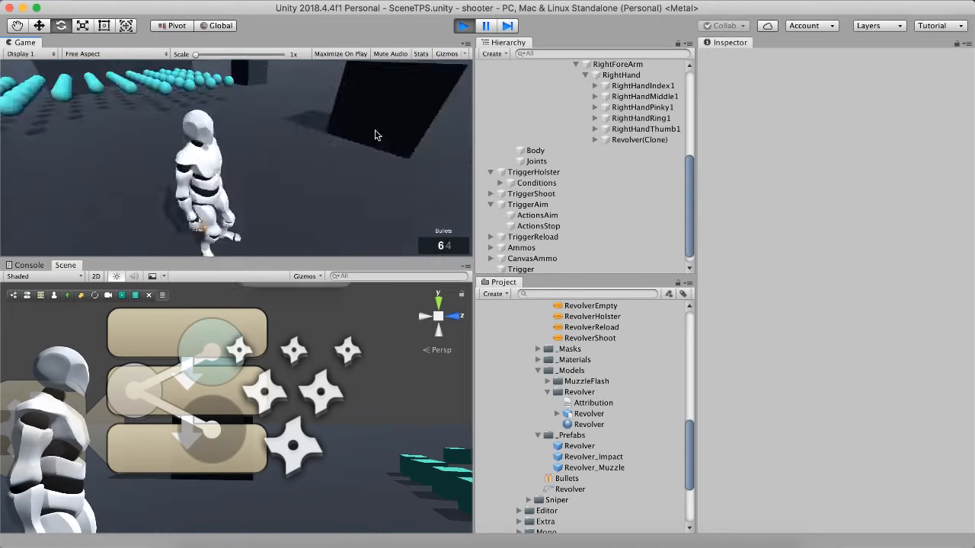
# - Hide the oversized script and particle icons that clutter the Scene view through its gizmo settings
pyautogui.click(306, 276)
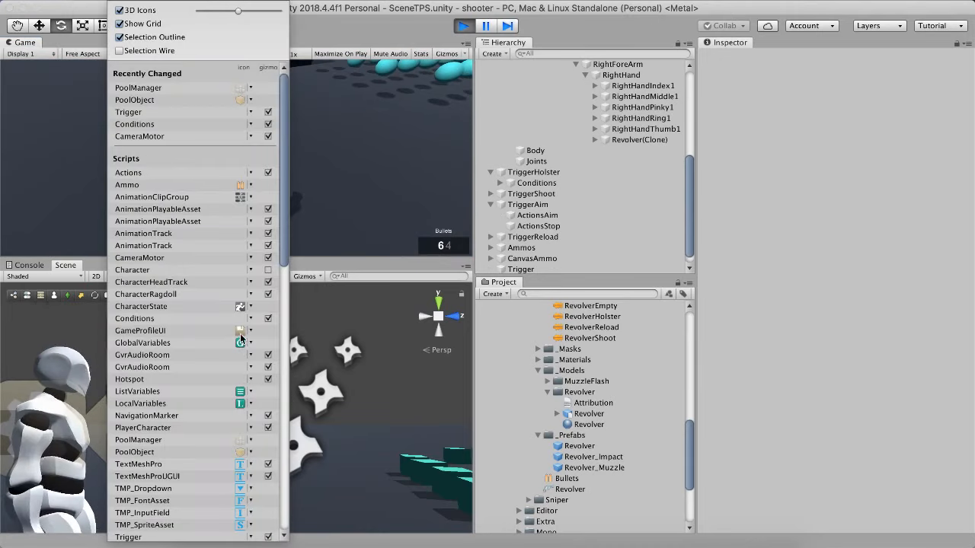
pyautogui.scroll(-3, 243, 261)
pyautogui.scroll(-15, 244, 260)
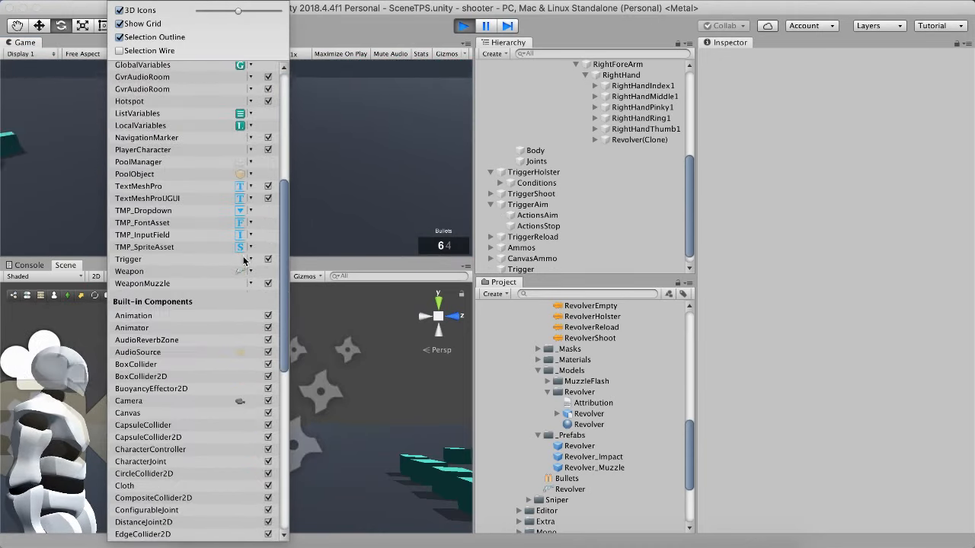
pyautogui.scroll(20, 248, 461)
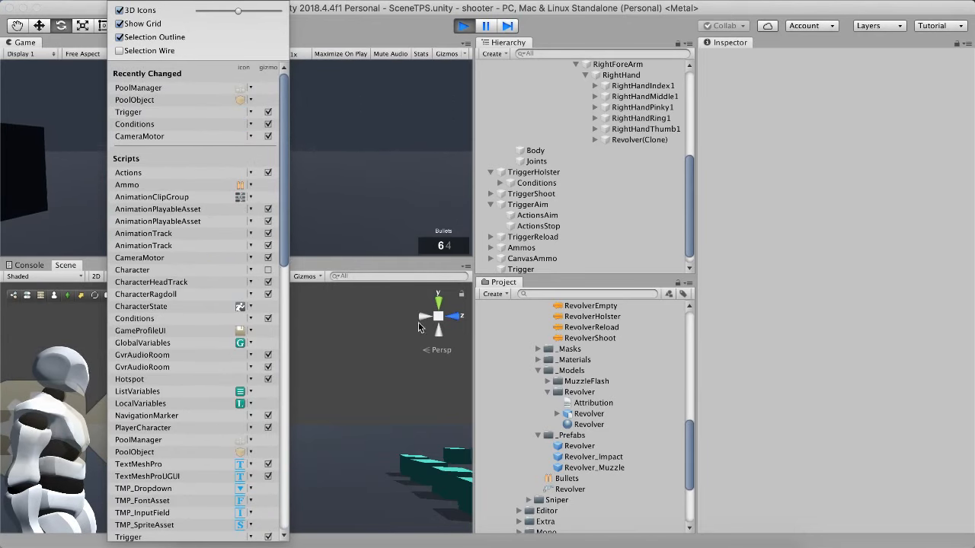
pyautogui.click(768, 255)
# - Collapse the Trigger, Conditions and first Actions script components of TriggerHolster and its children, and clear the selection
pyautogui.click(548, 173)
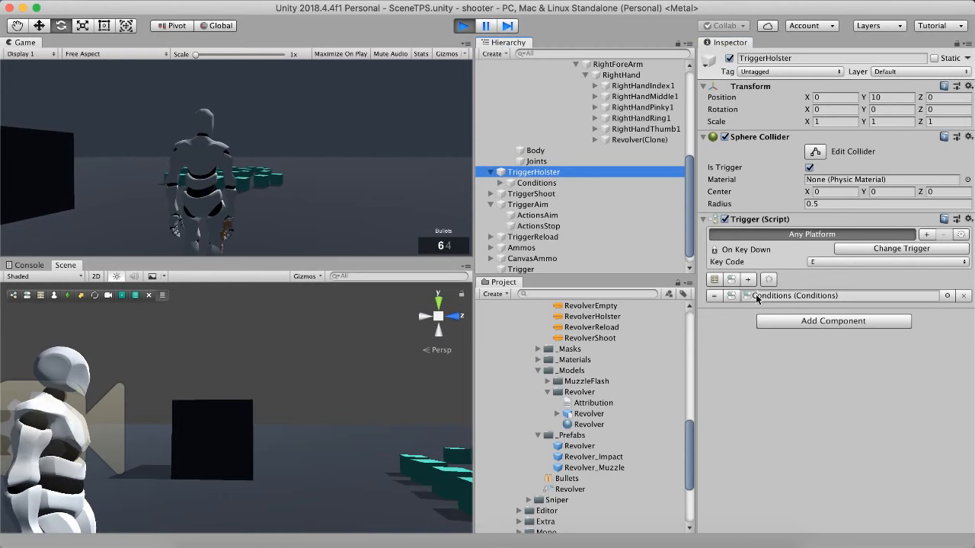
pyautogui.click(731, 220)
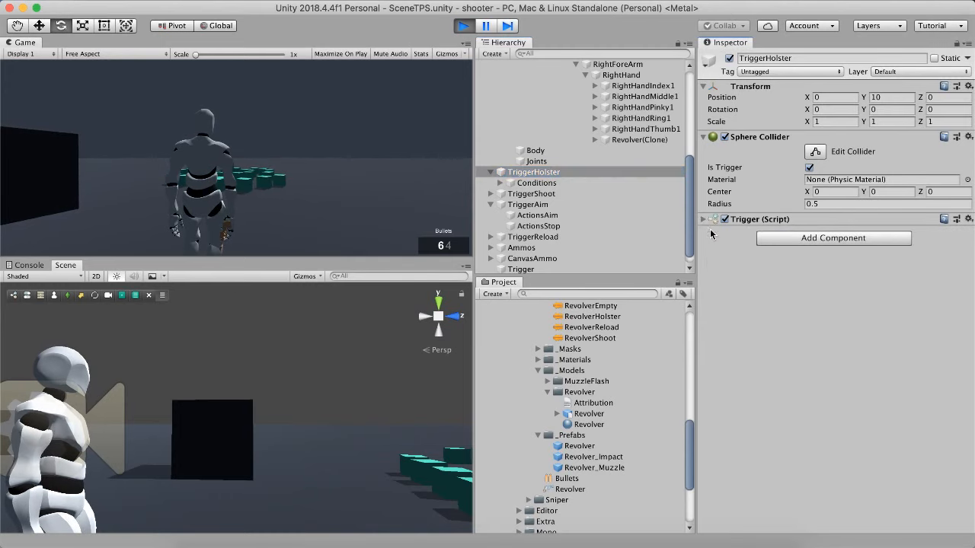
pyautogui.click(526, 183)
pyautogui.click(704, 138)
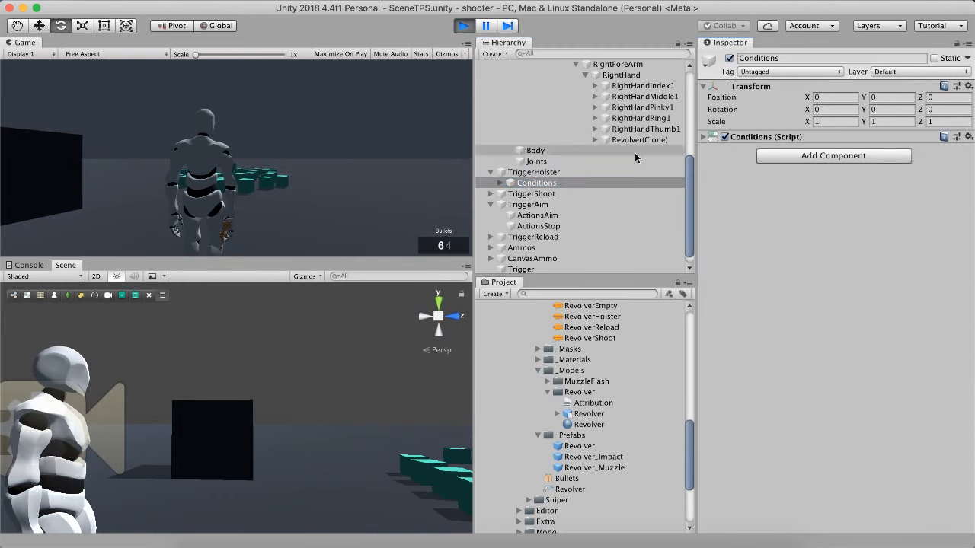
pyautogui.click(500, 182)
pyautogui.click(577, 194)
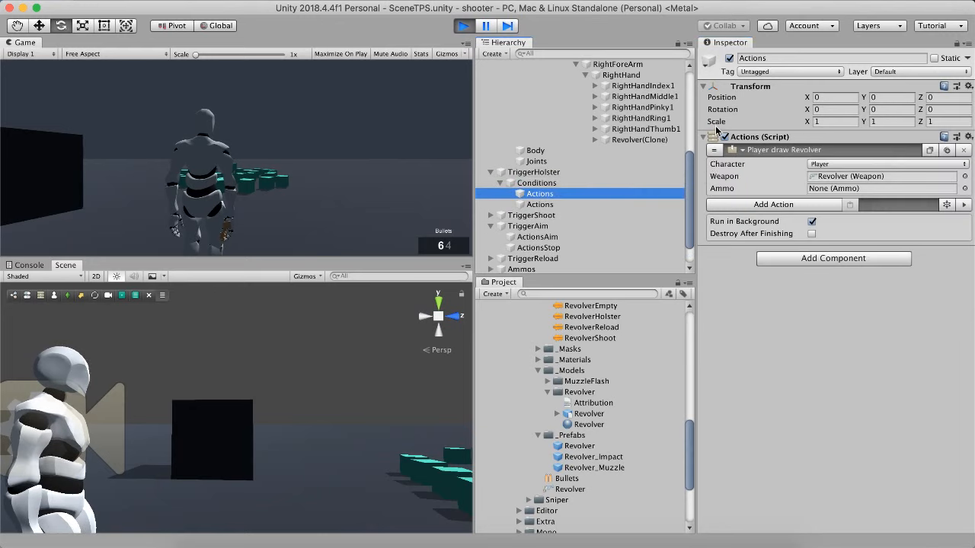
pyautogui.click(703, 138)
pyautogui.click(221, 349)
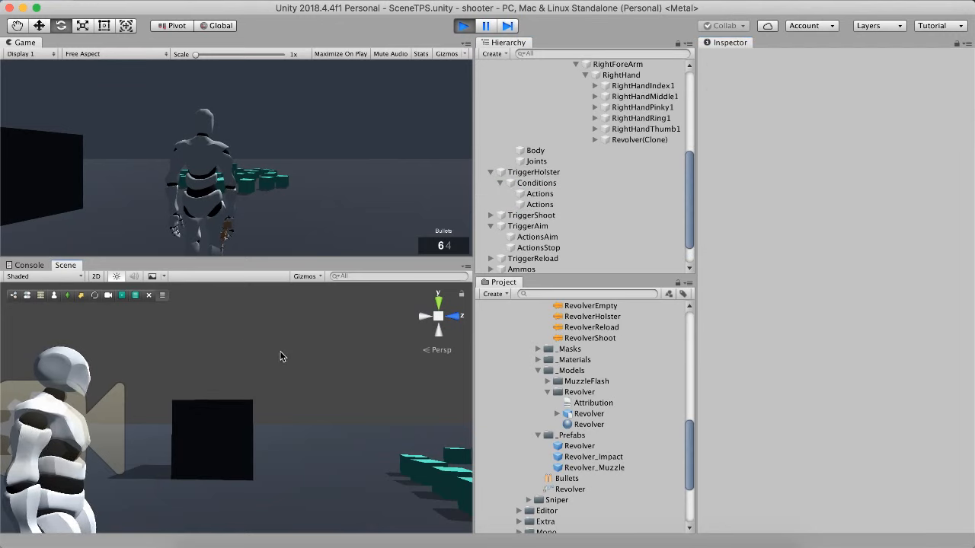
# - Toggle the revolver between holstered and drawn in the running game to observe the character's animation
pyautogui.click(239, 188)
pyautogui.press('h')
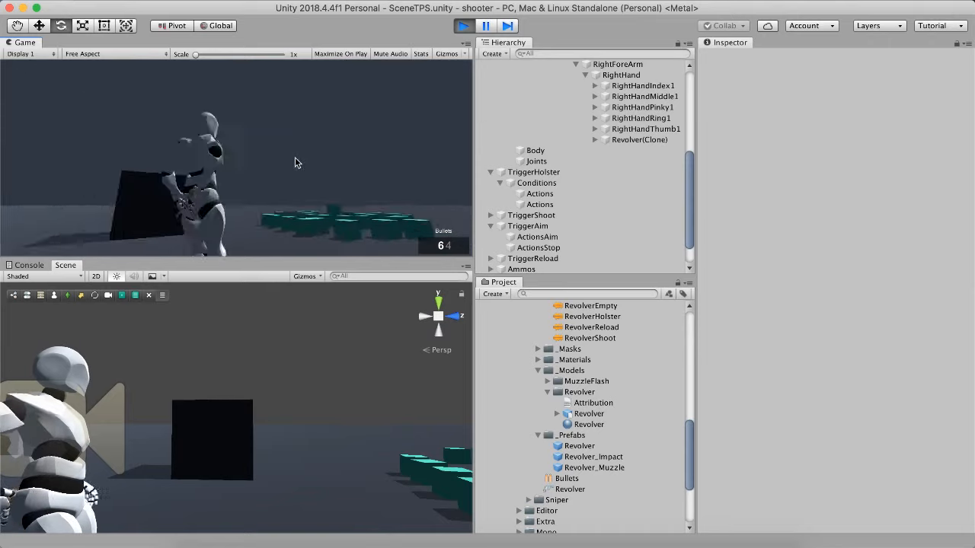
pyautogui.press('h')
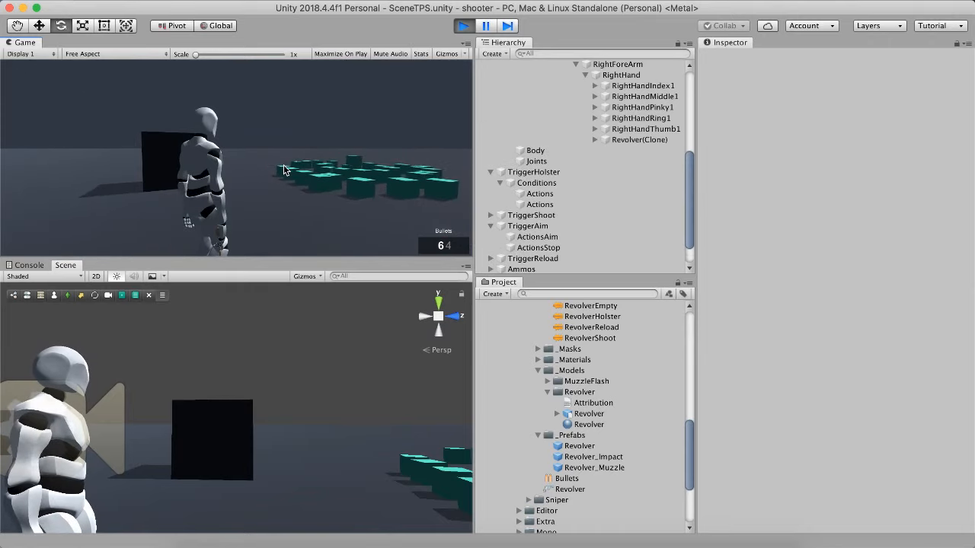
# - Aim the revolver and fire all six rounds in the running game, release the aim and reload it
pyautogui.moveTo(296, 186); pyautogui.dragTo(305, 166, button='right')
pyautogui.click(236, 159)
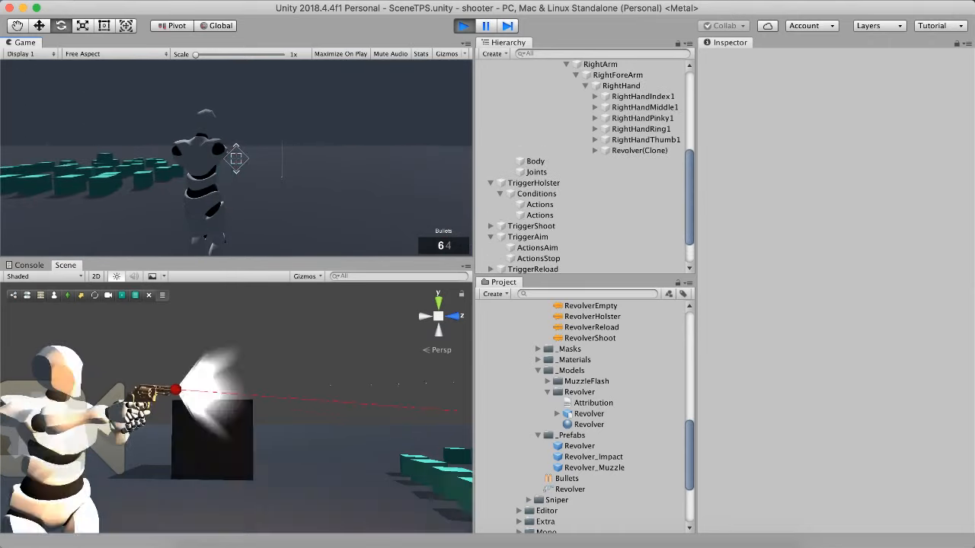
pyautogui.click(237, 159)
pyautogui.click(236, 158)
pyautogui.click(236, 159)
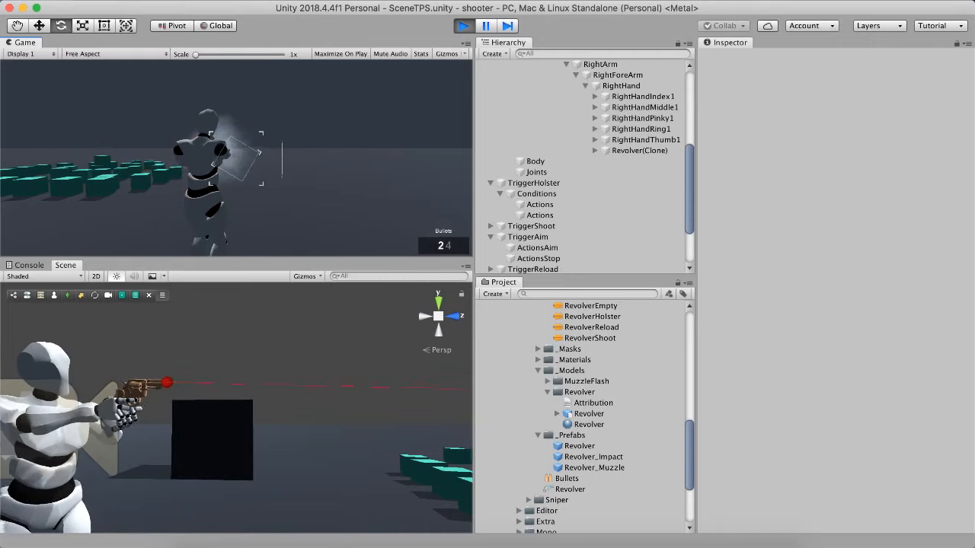
pyautogui.click(236, 158)
pyautogui.click(236, 157)
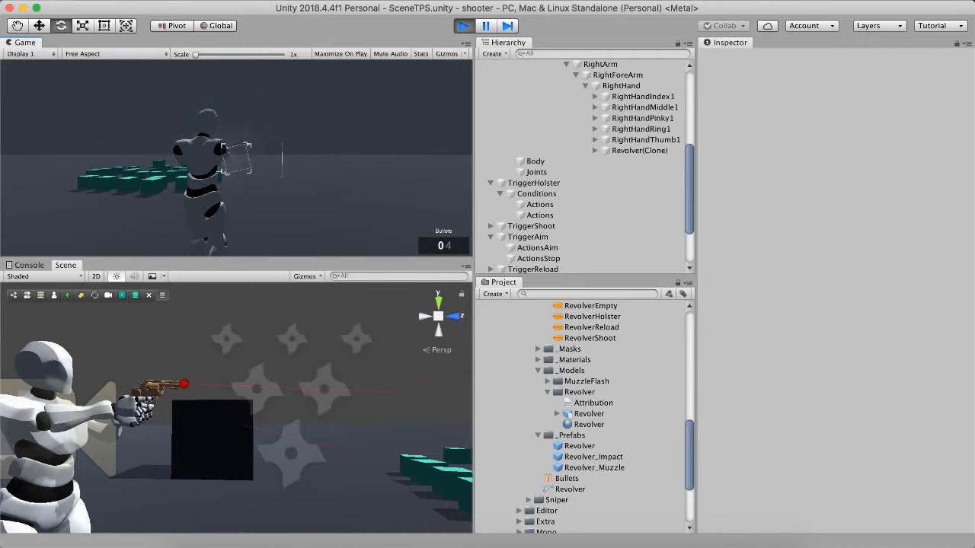
pyautogui.press('r')
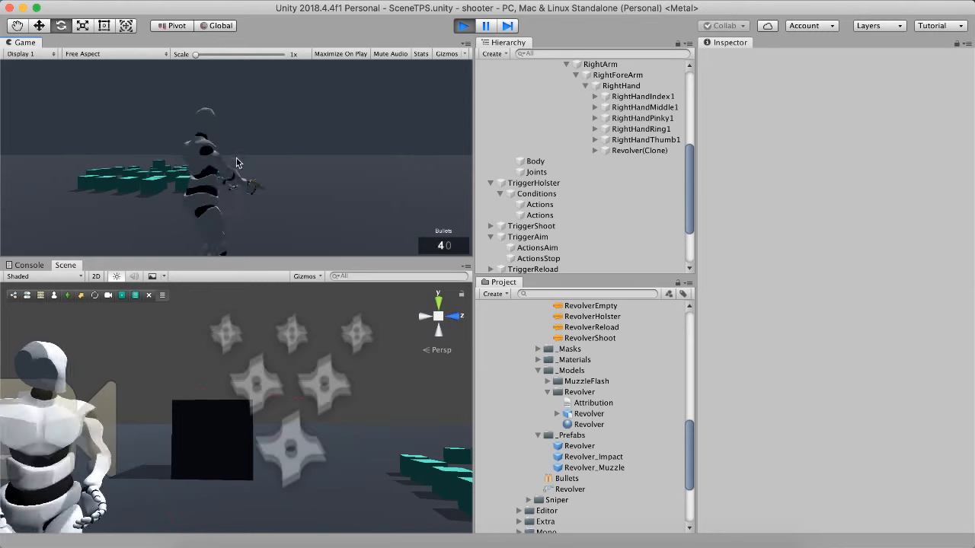
# - Review the shoot and reload animations and their masks in the Bullets ammo asset, and collapse its Animations section
pyautogui.click(567, 478)
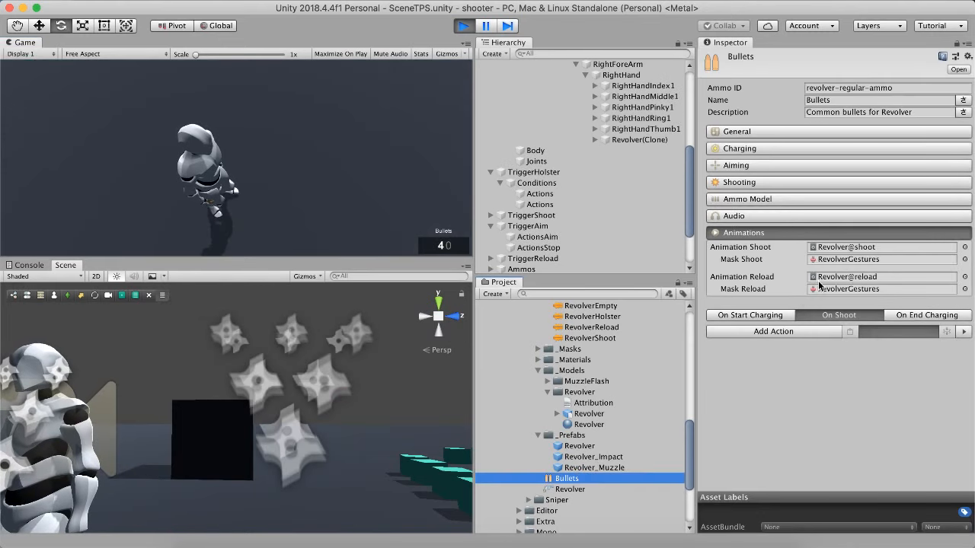
pyautogui.click(733, 289)
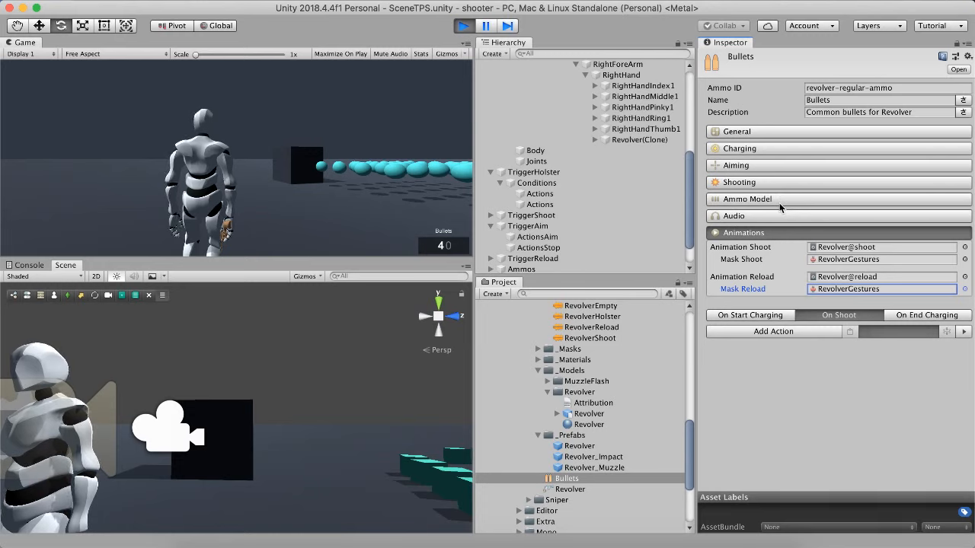
pyautogui.click(814, 379)
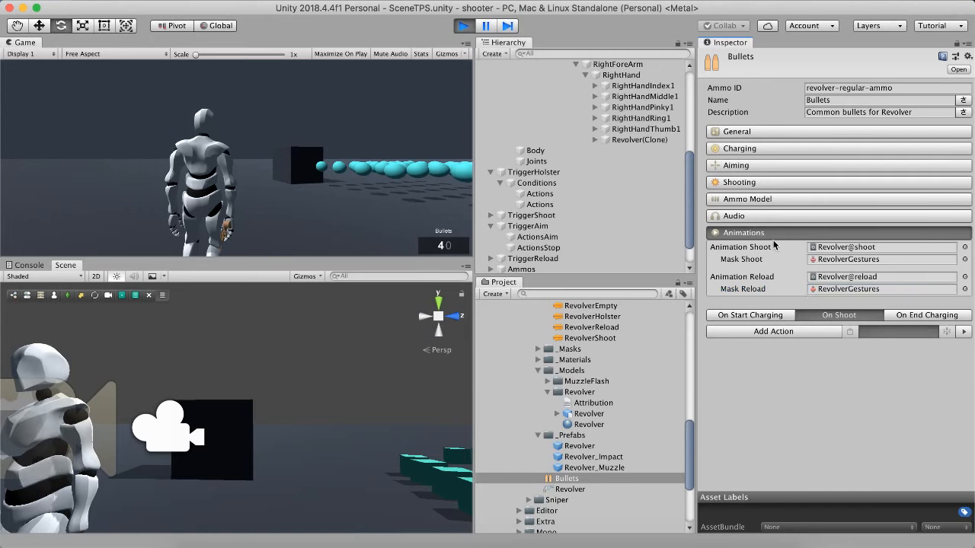
pyautogui.click(774, 233)
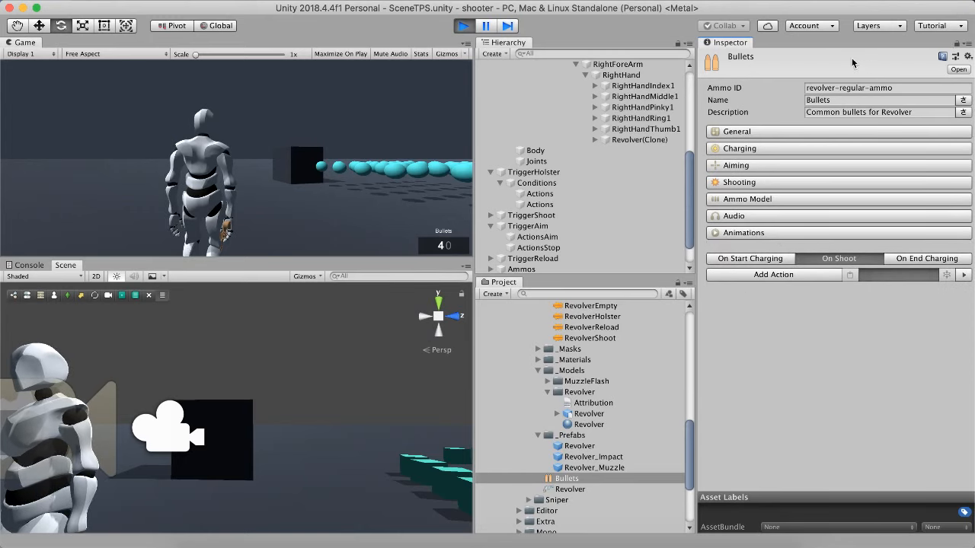
# - Look at the Revolver weapon asset's settings and return to the Bullets ammo asset
pyautogui.click(559, 488)
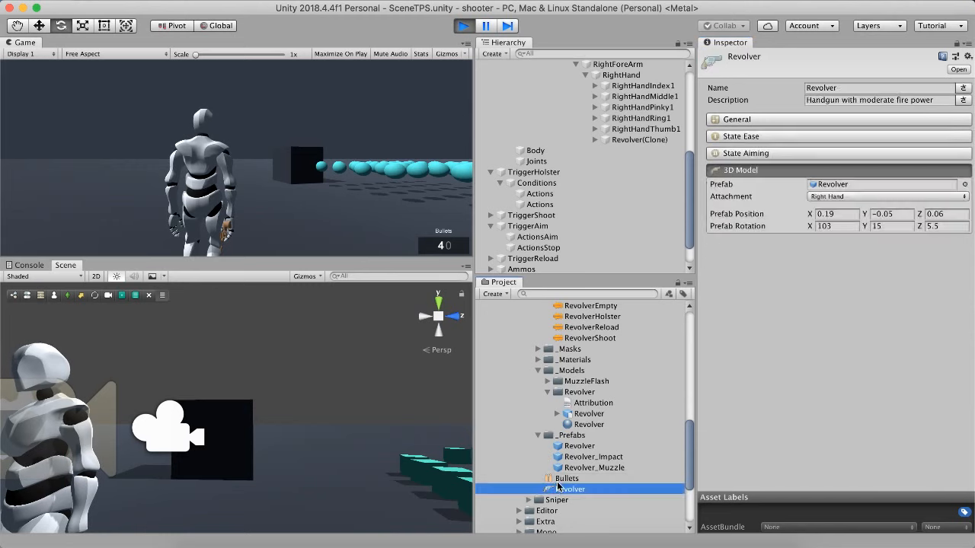
pyautogui.click(557, 481)
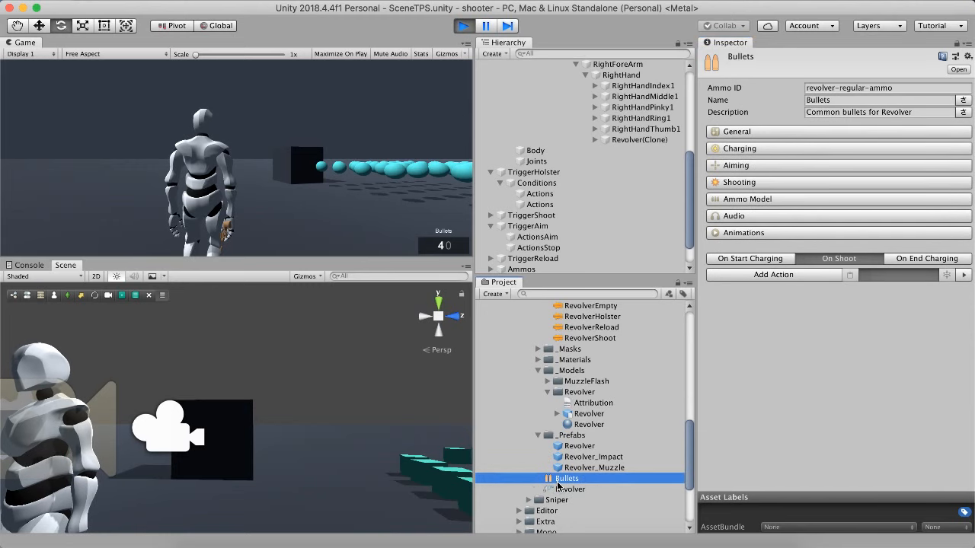
pyautogui.click(786, 418)
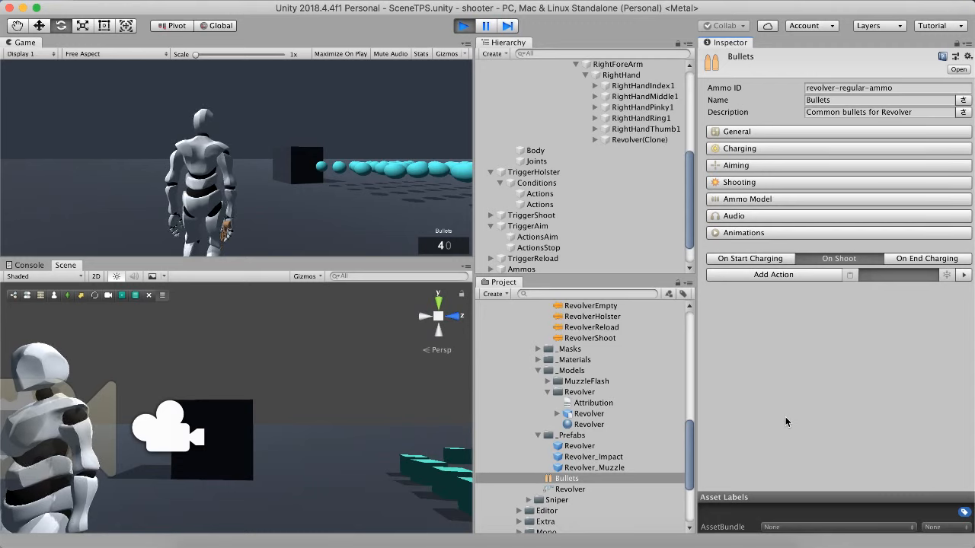
# - Collapse the _Models and _Audio subfolders of the Revolver folder in the project
pyautogui.click(568, 437)
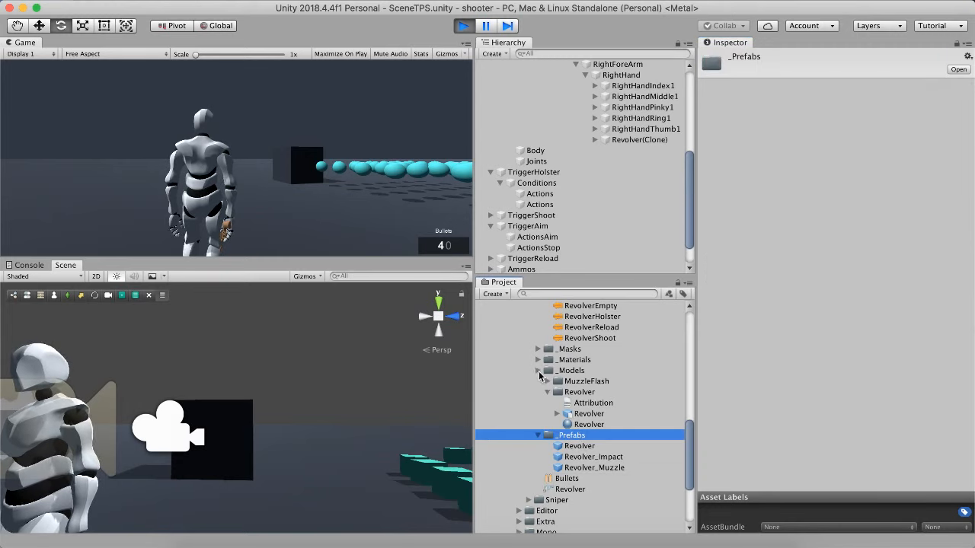
pyautogui.click(538, 370)
pyautogui.click(538, 347)
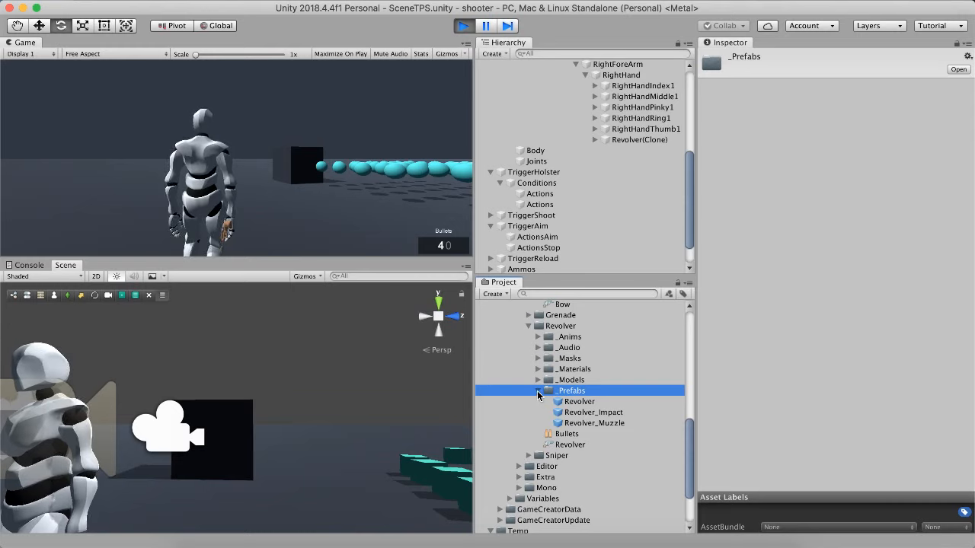
pyautogui.click(817, 356)
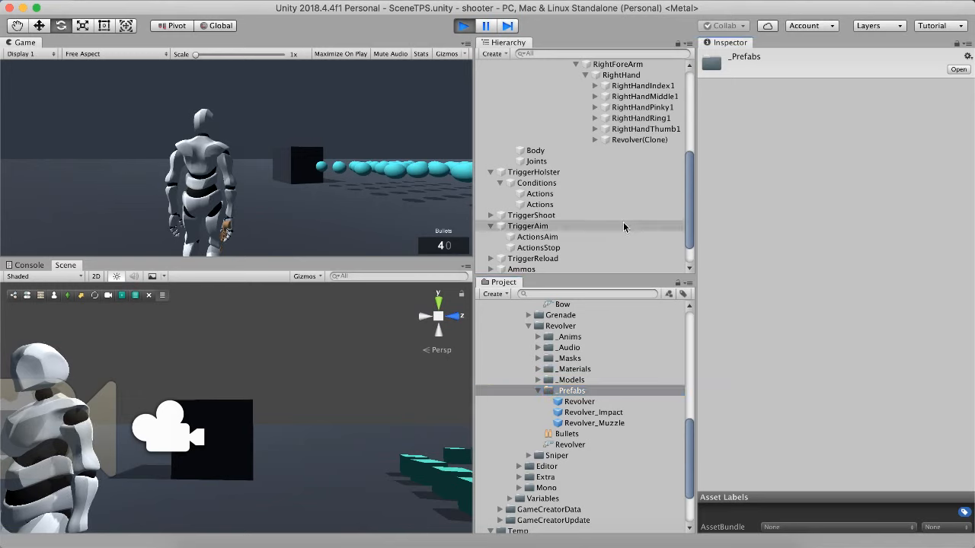
# - Collapse the Player object's hierarchy and stop play mode
pyautogui.scroll(10, 533, 175)
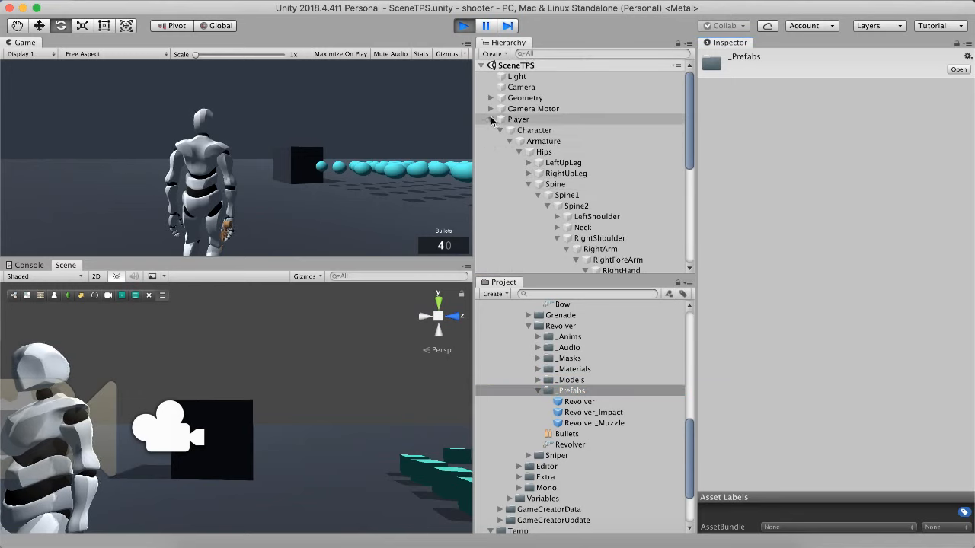
pyautogui.click(491, 119)
pyautogui.click(463, 26)
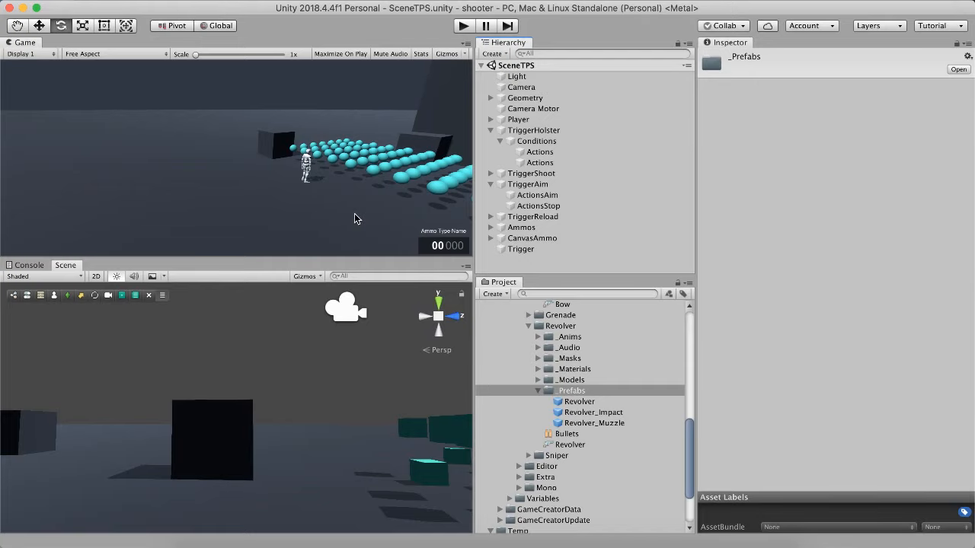
# - Collapse the _Prefabs, Revolver and Shooter Assets folders in the project, and clear the object selection
pyautogui.click(521, 249)
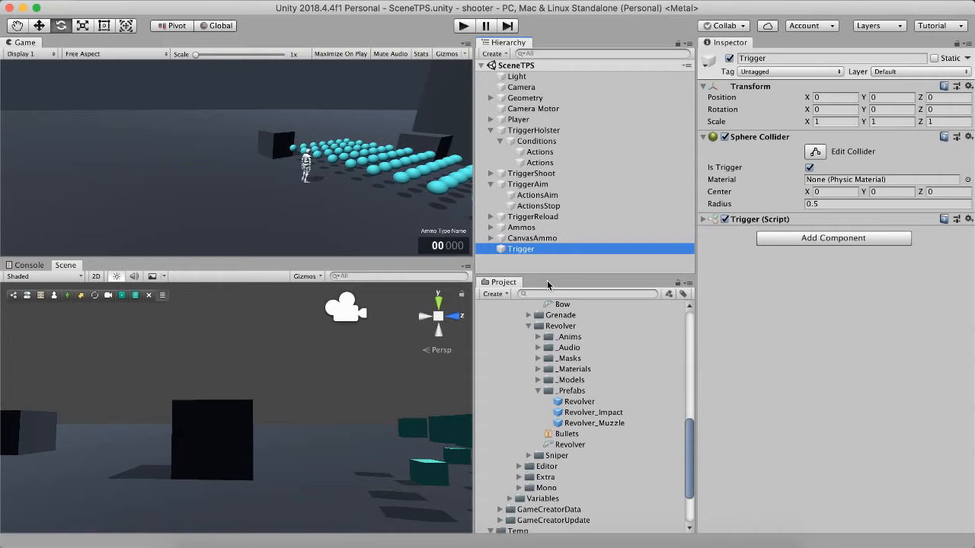
pyautogui.click(538, 390)
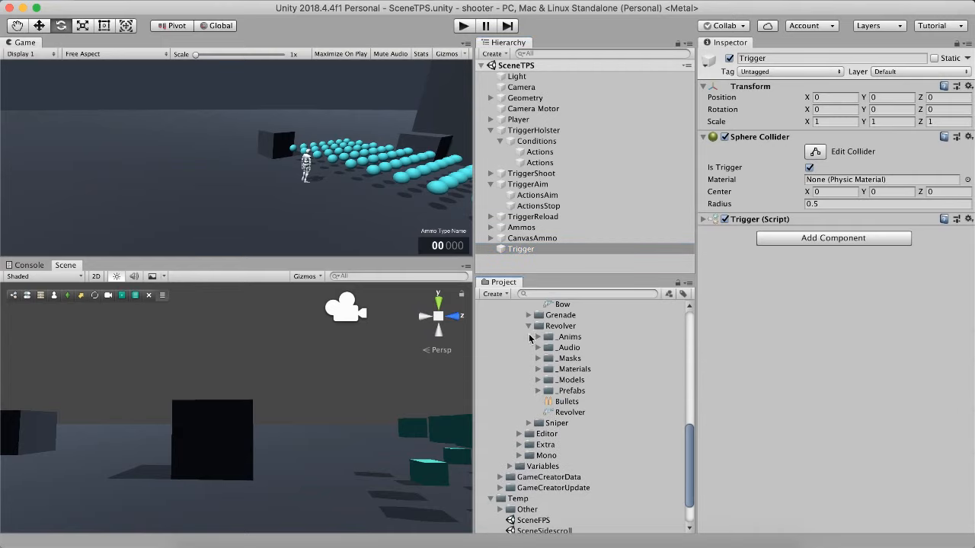
pyautogui.click(529, 327)
pyautogui.scroll(10, 529, 327)
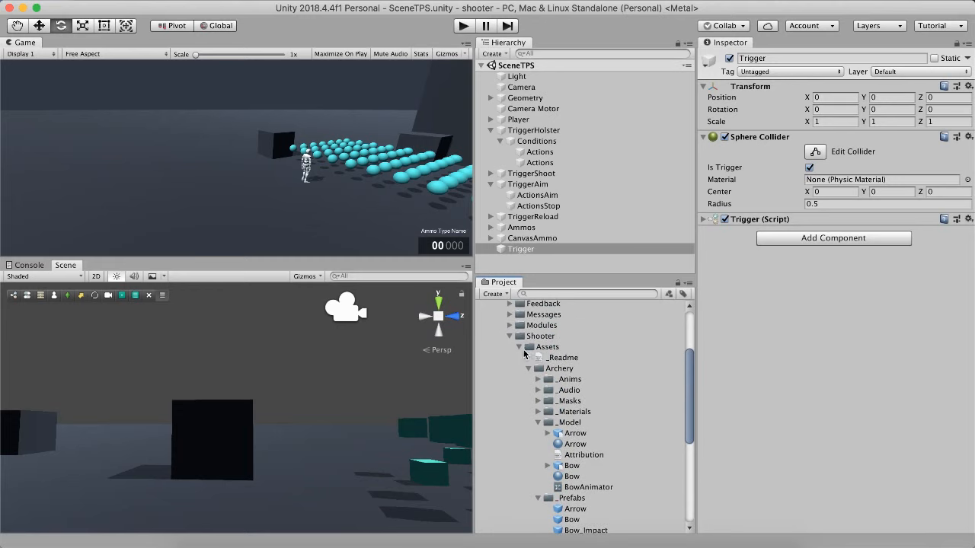
pyautogui.click(517, 347)
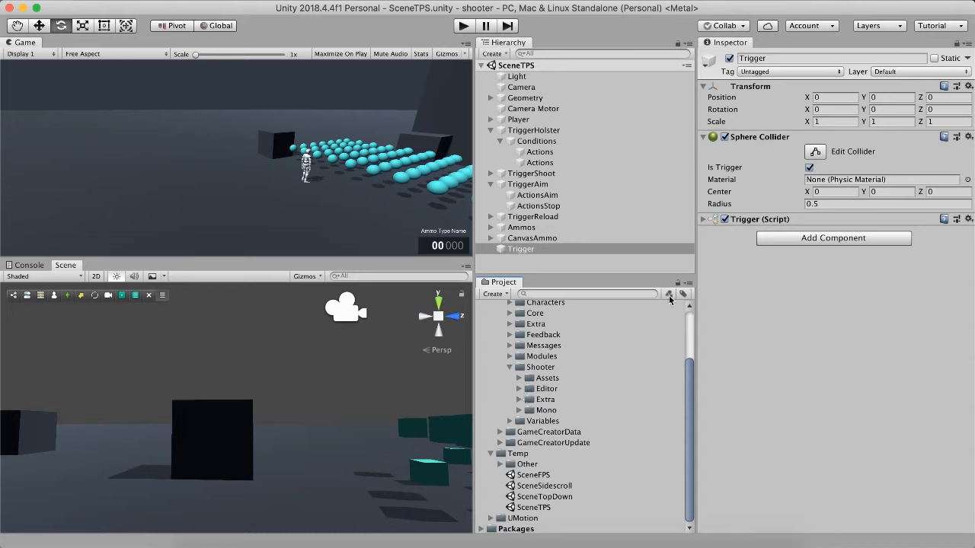
pyautogui.moveTo(539, 244); pyautogui.dragTo(544, 146)
pyautogui.click(325, 374)
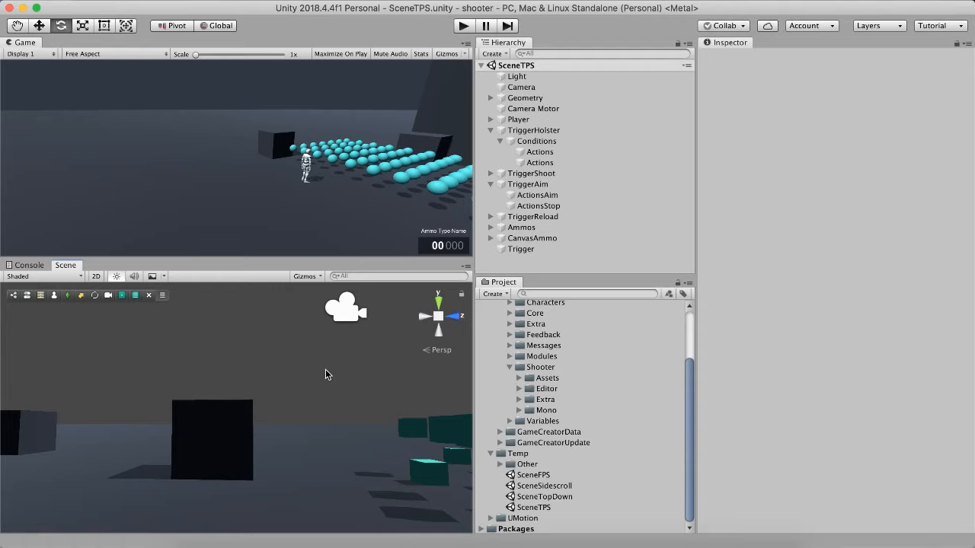
pyautogui.click(530, 268)
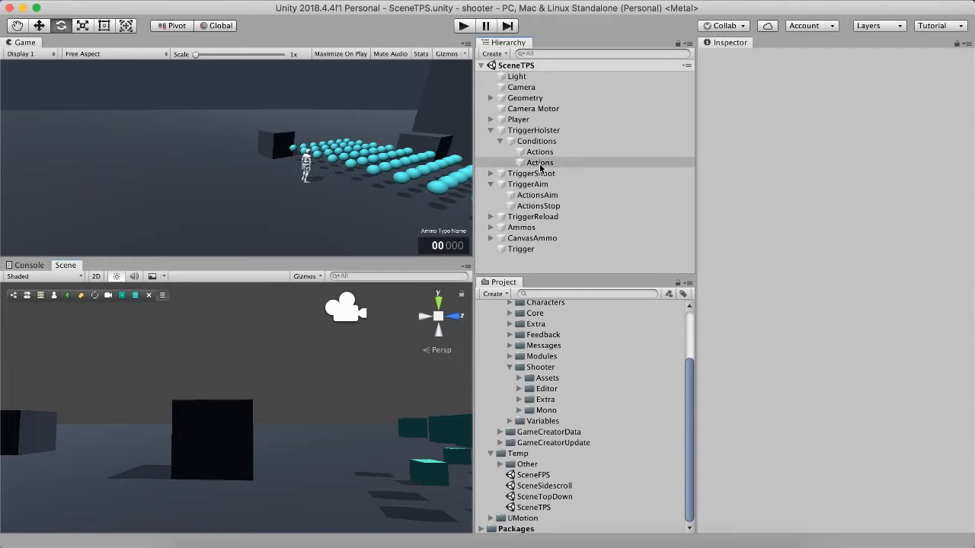
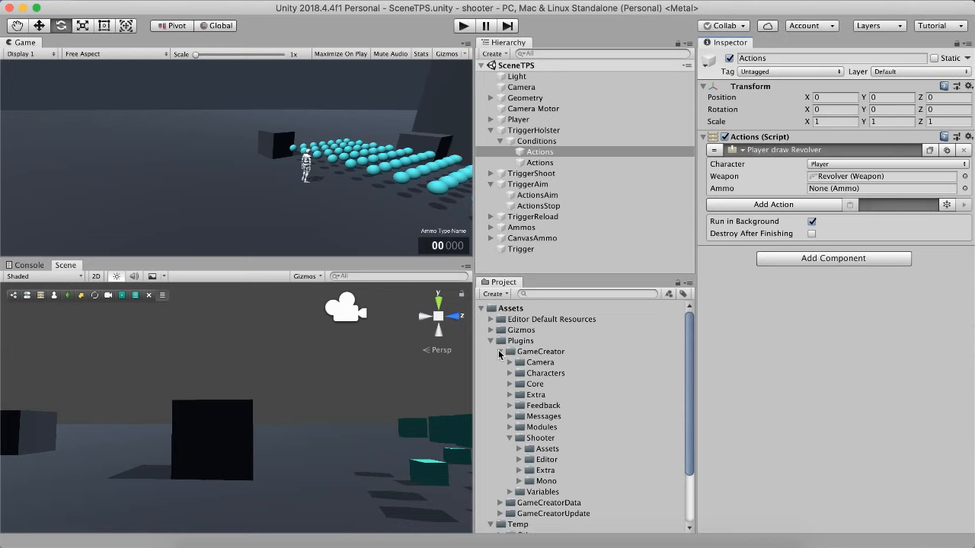
# - Collapse the GameCreator project folder and the TriggerHolster object with its children
pyautogui.click(500, 352)
pyautogui.click(492, 134)
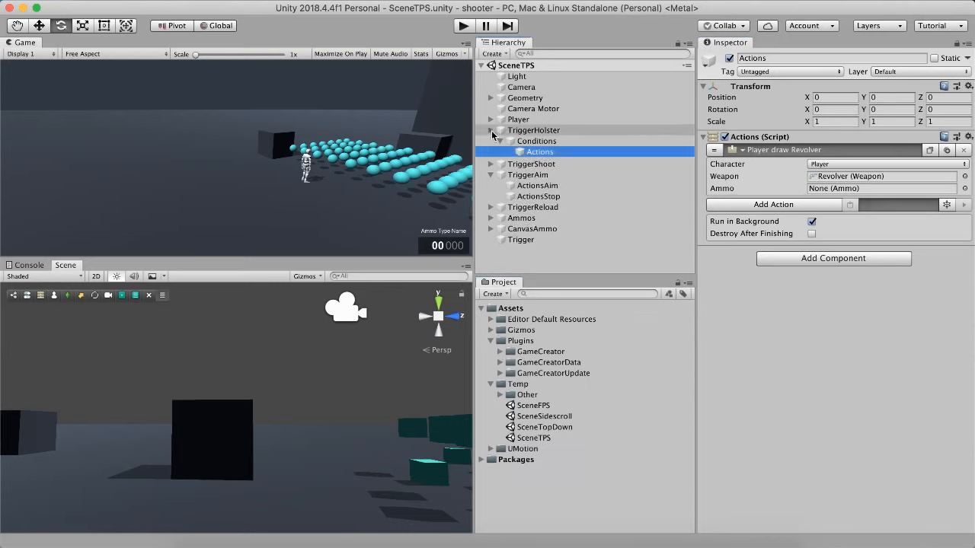
pyautogui.click(491, 132)
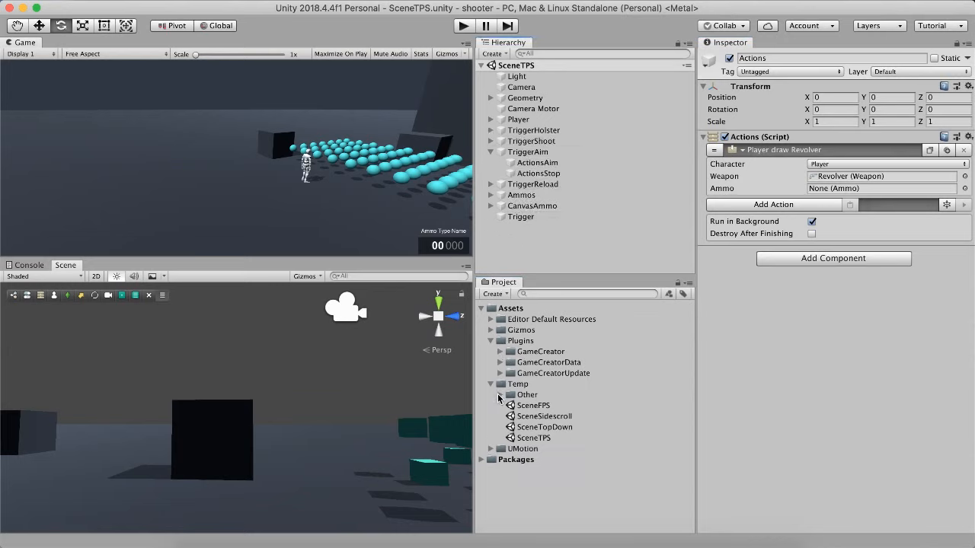
# - Create a Game Creator Shooter Weapon asset named MyWeapon in the Temp folder
pyautogui.click(510, 385)
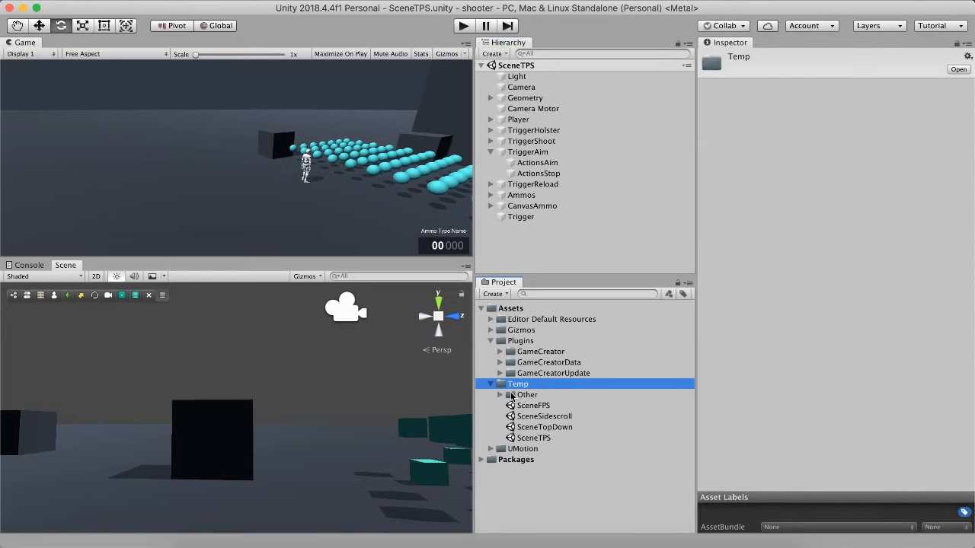
pyautogui.rightClick(537, 388)
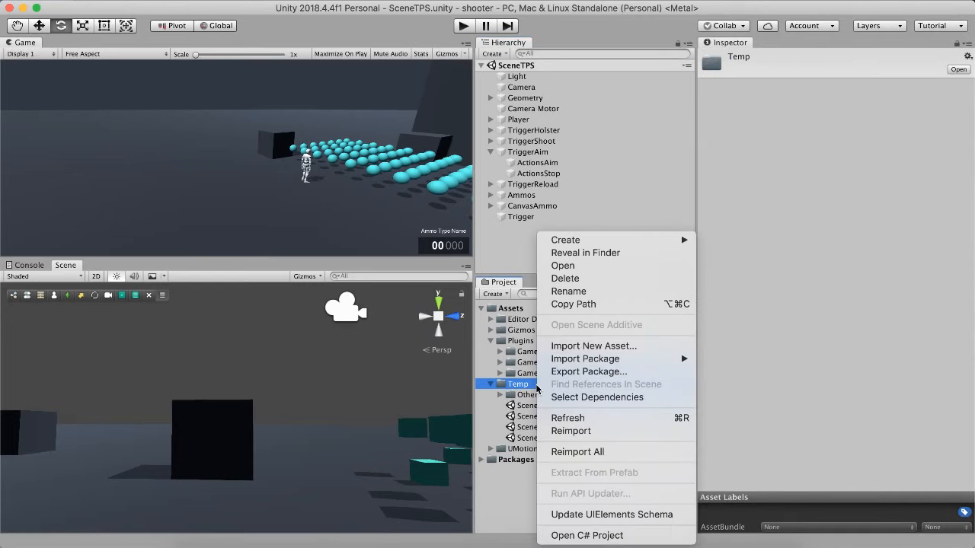
pyautogui.moveTo(659, 241)
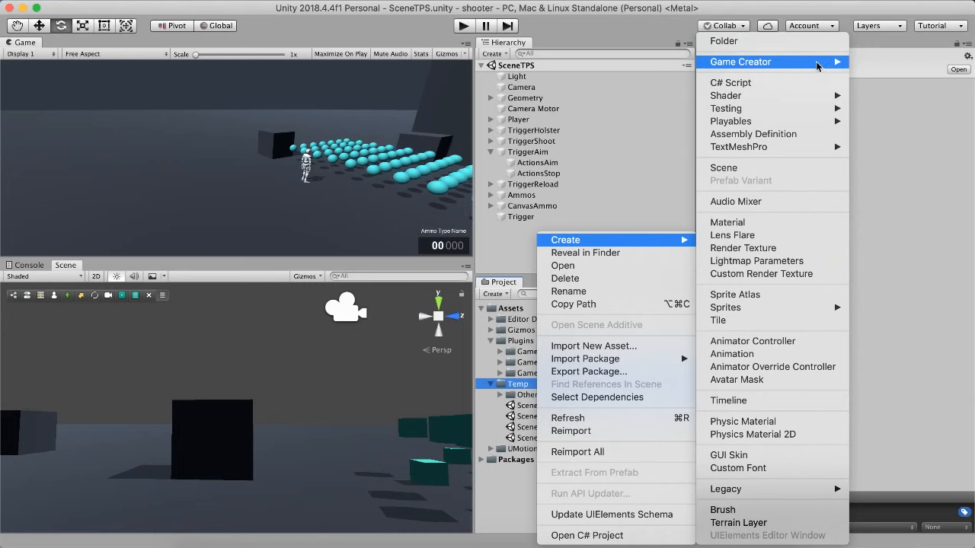
pyautogui.moveTo(818, 67)
pyautogui.moveTo(919, 67)
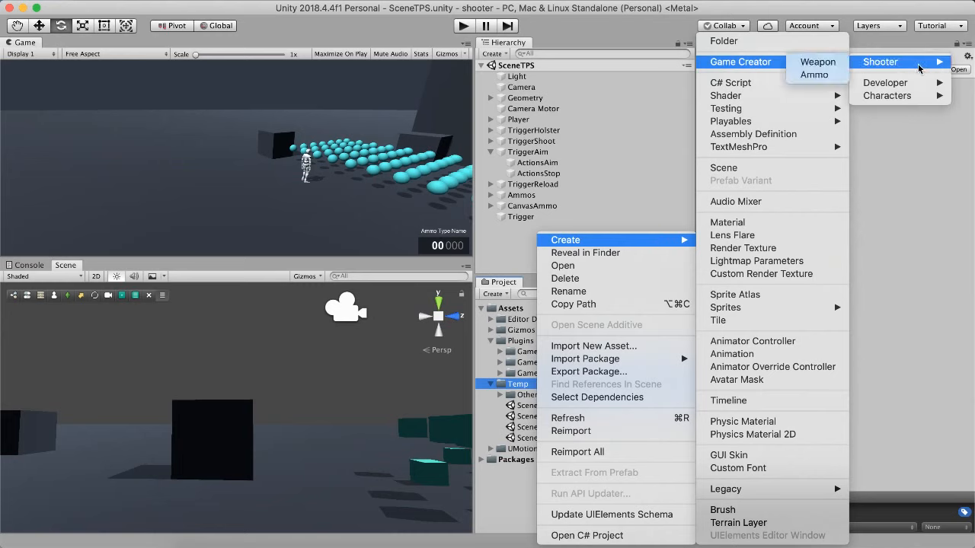
pyautogui.click(814, 64)
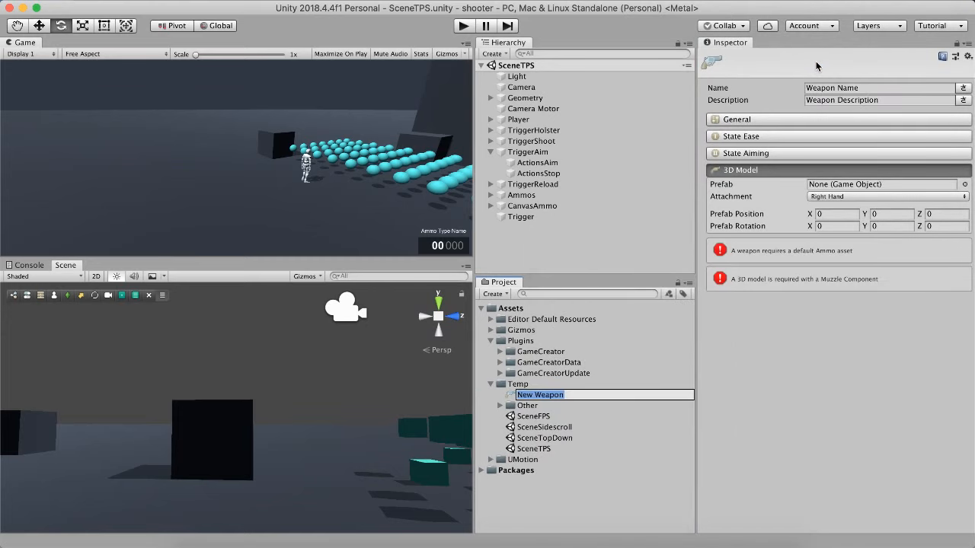
pyautogui.write('MyWeapon')
pyautogui.press('Return')
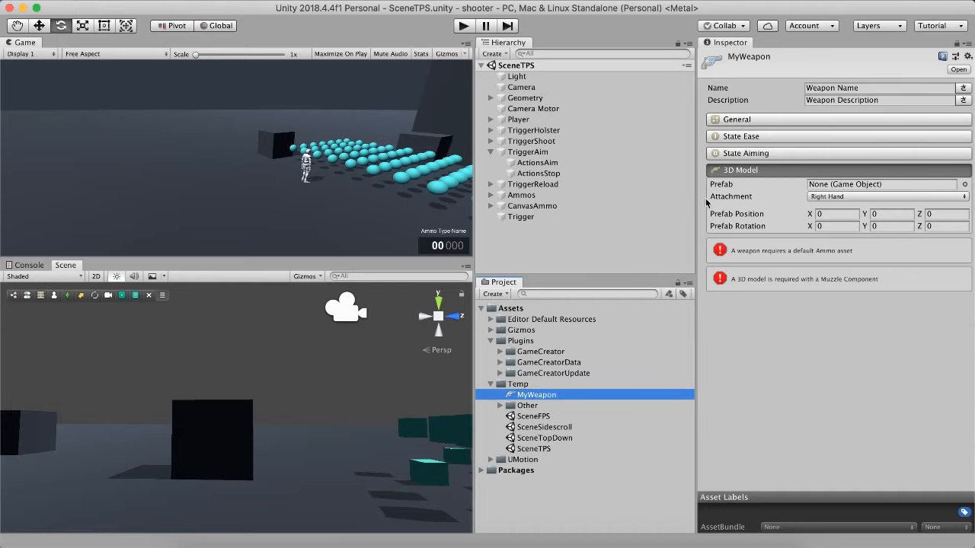
# - Set MyWeapon's name to "My Weapon" and its description to "Description of my weapon"
pyautogui.click(872, 88)
pyautogui.write('My')
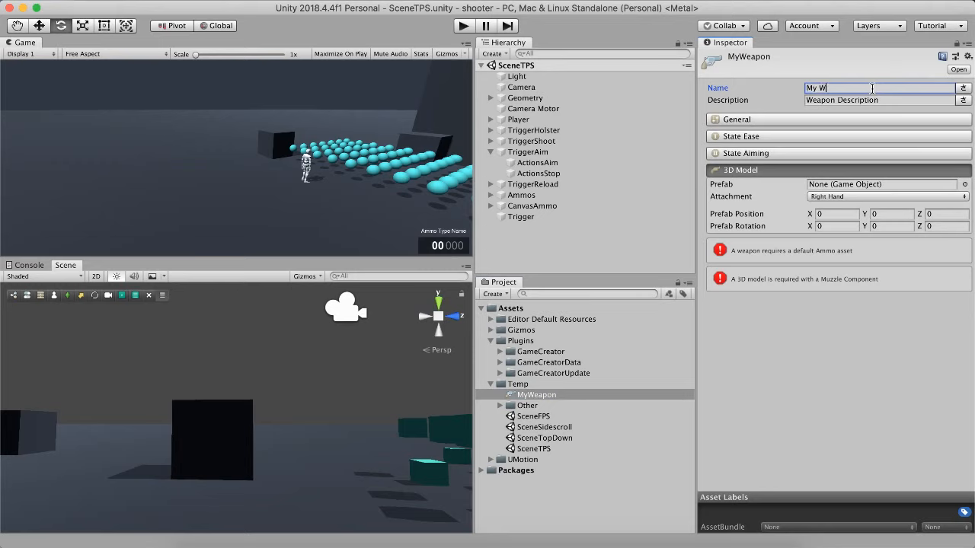
pyautogui.press('Tab')
pyautogui.write('De')
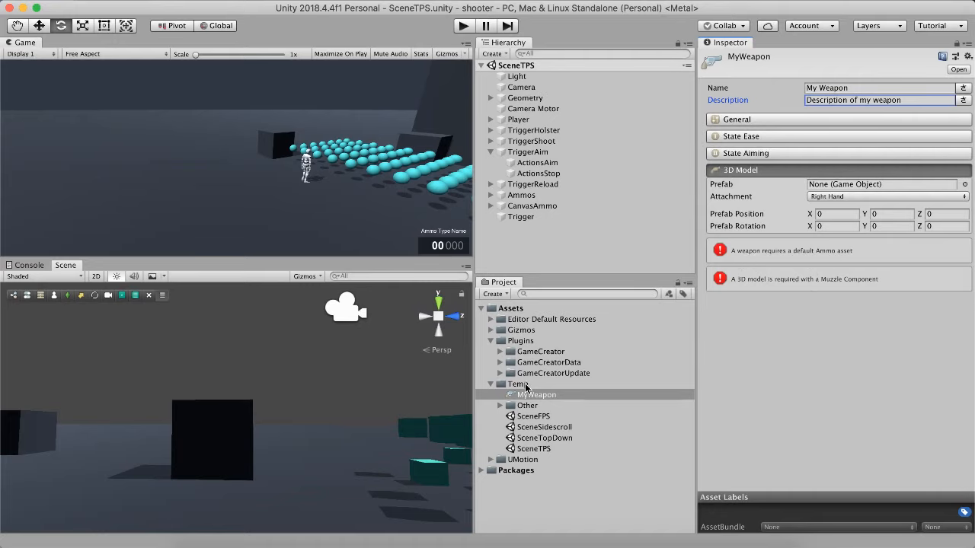
# - Create a Game Creator Shooter Ammo asset named MyAmmo in the Temp folder
pyautogui.rightClick(522, 386)
pyautogui.moveTo(566, 241)
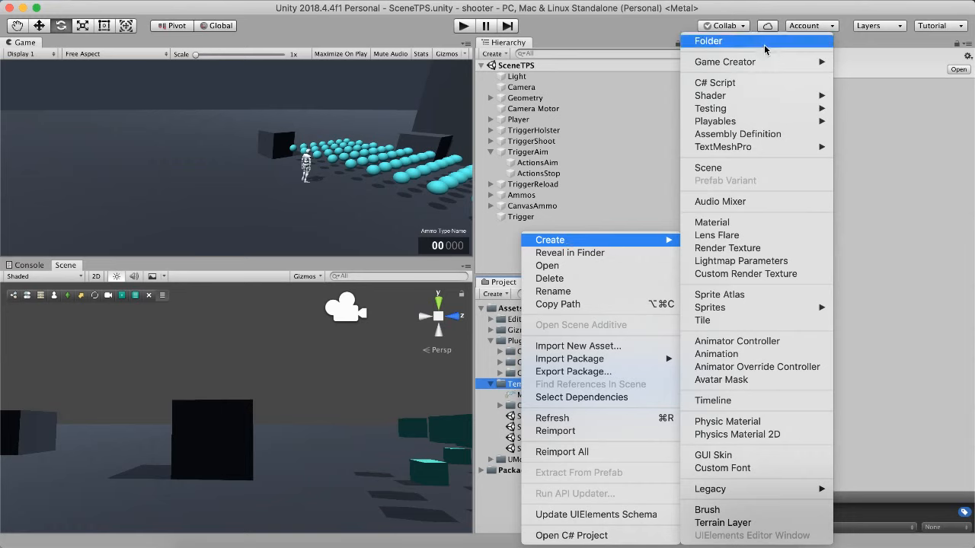
pyautogui.moveTo(761, 61)
pyautogui.moveTo(876, 64)
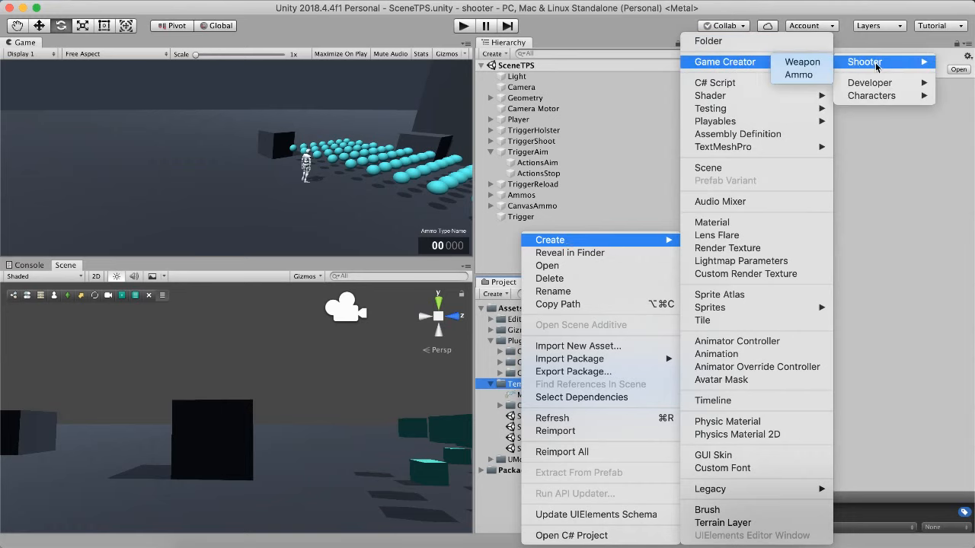
pyautogui.click(812, 75)
pyautogui.write('MyAmmo')
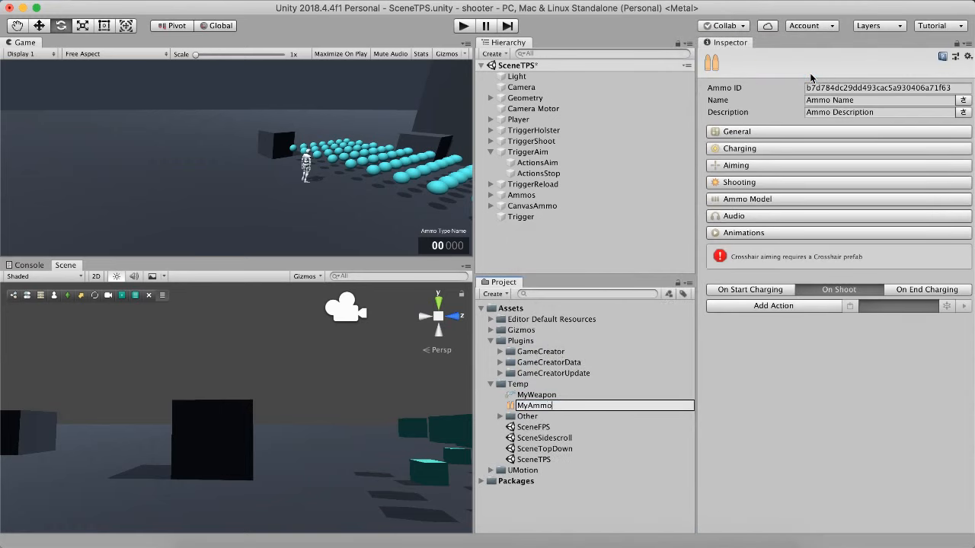
pyautogui.press('Return')
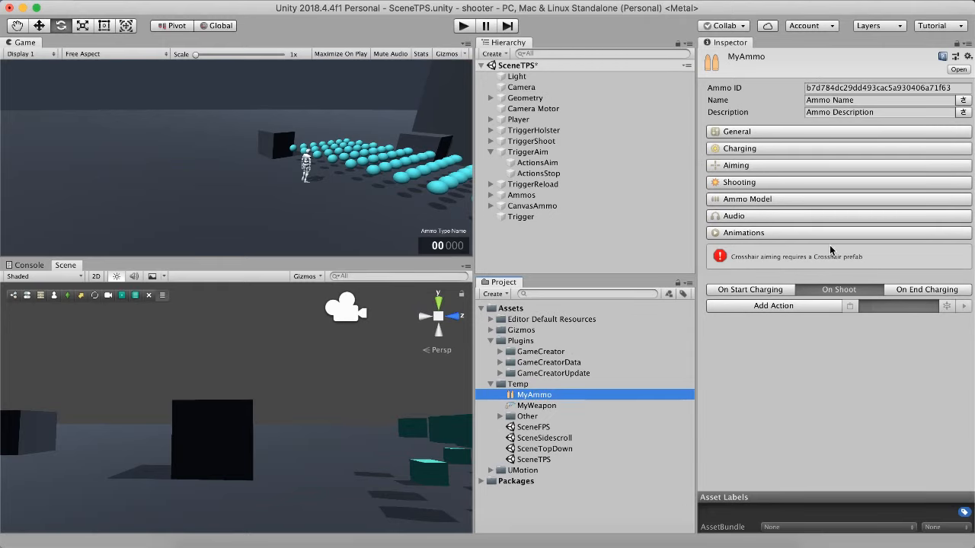
# - Assign MyAmmo as the default ammo in MyWeapon's General settings
pyautogui.click(542, 408)
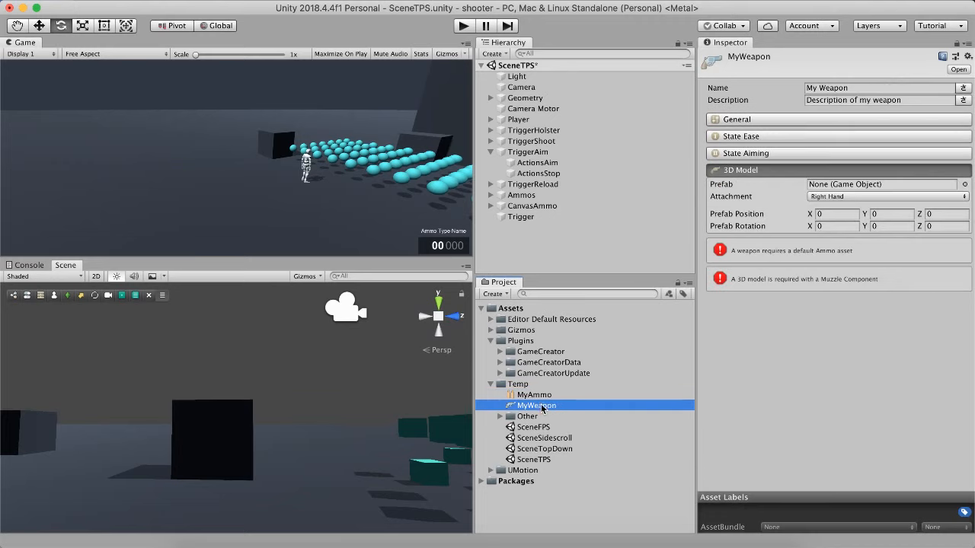
pyautogui.click(769, 171)
pyautogui.click(751, 120)
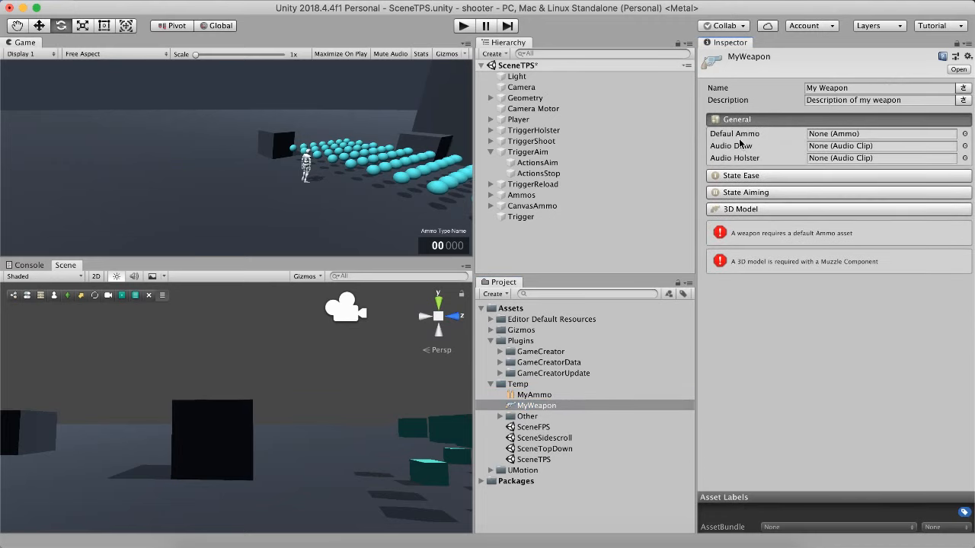
pyautogui.moveTo(542, 394); pyautogui.dragTo(863, 137)
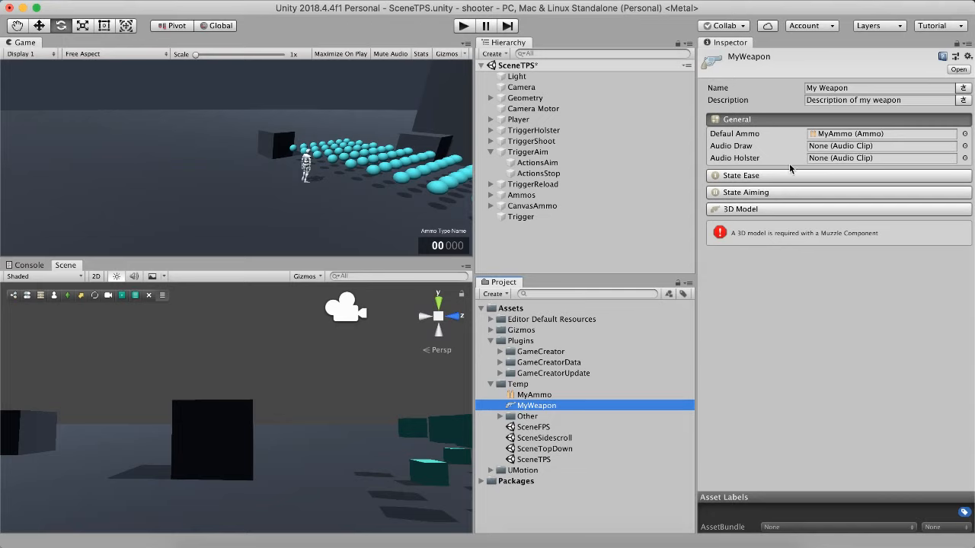
# - Examine MyWeapon's draw and holster audio fields and its State Ease and State Aiming settings
pyautogui.click(729, 147)
pyautogui.click(735, 160)
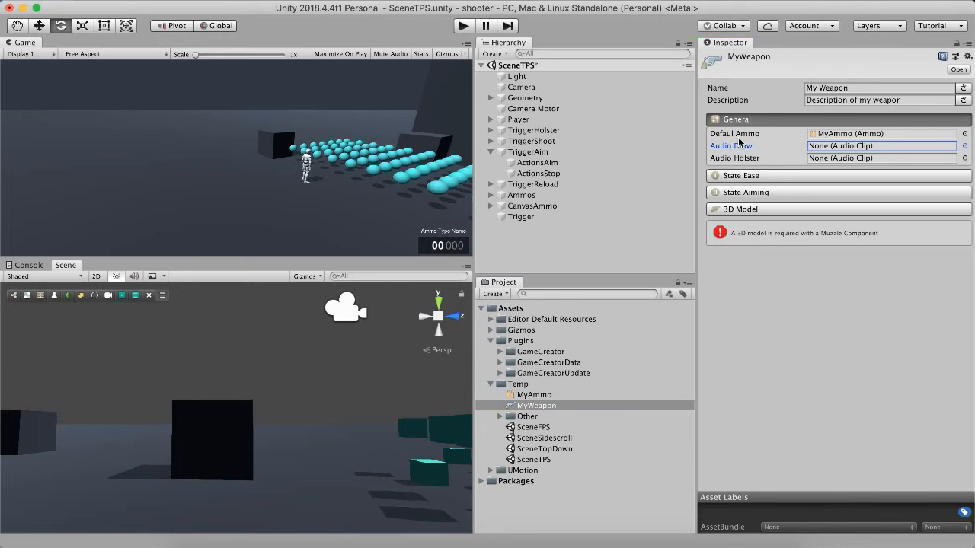
pyautogui.click(740, 120)
pyautogui.click(742, 138)
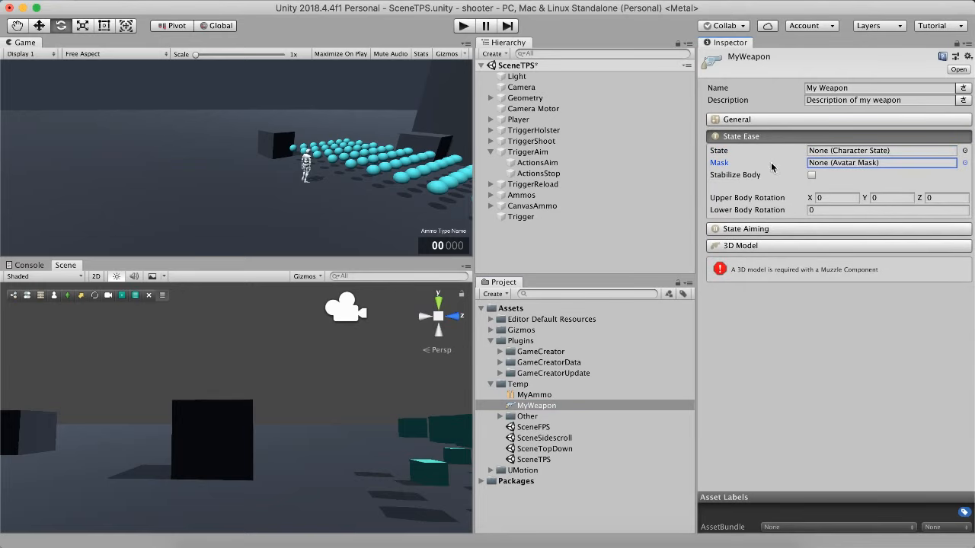
pyautogui.click(761, 136)
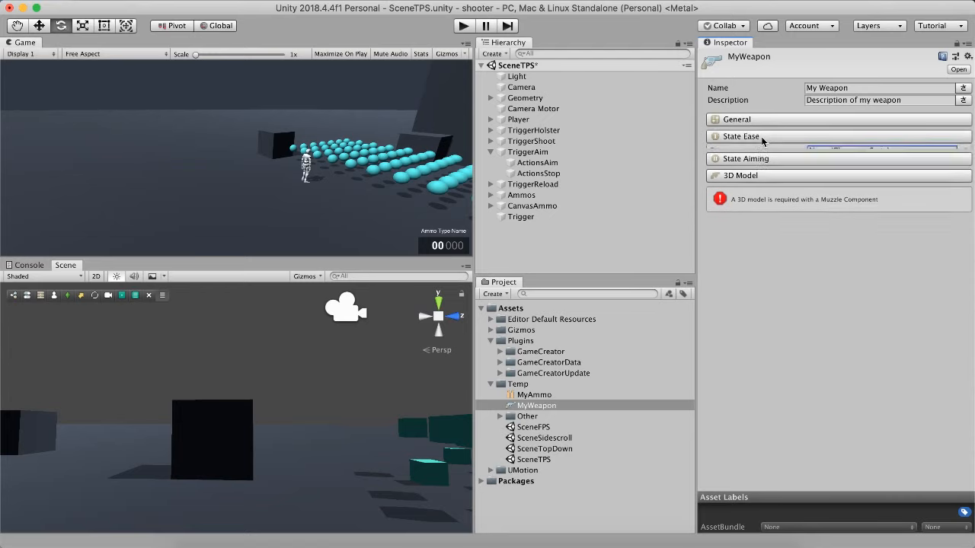
pyautogui.click(762, 153)
pyautogui.click(745, 153)
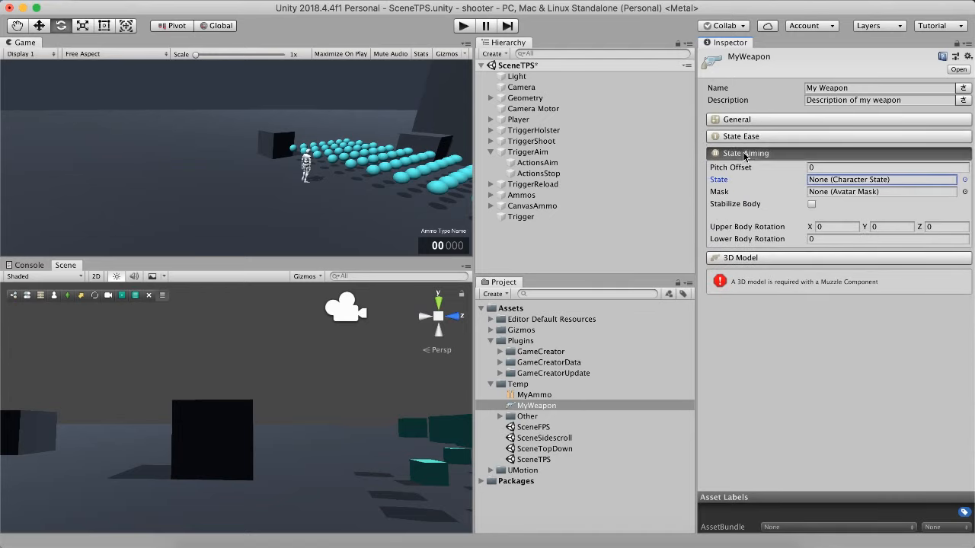
# - Assign the raw Revolver model from the _Models folder as MyWeapon's 3D model prefab, and locate it in the project
pyautogui.click(737, 171)
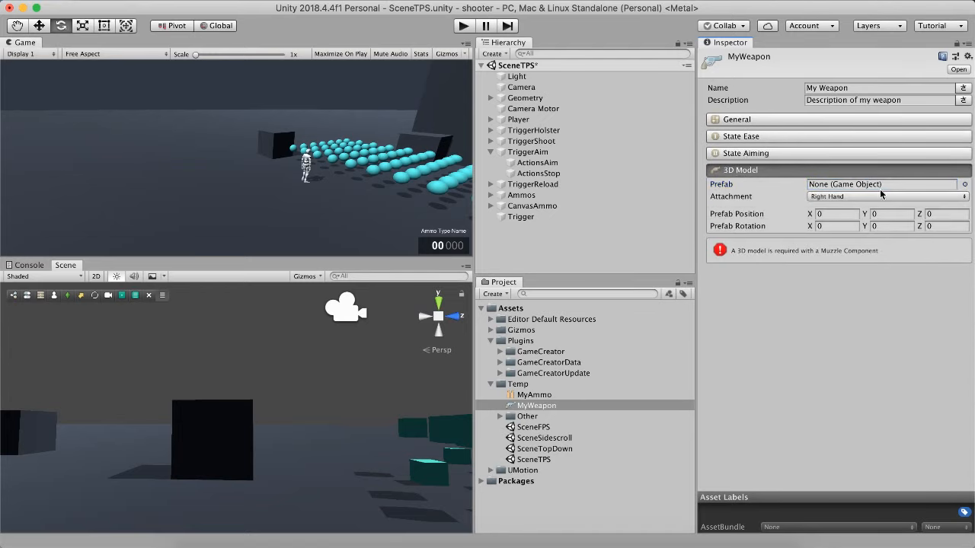
pyautogui.click(964, 185)
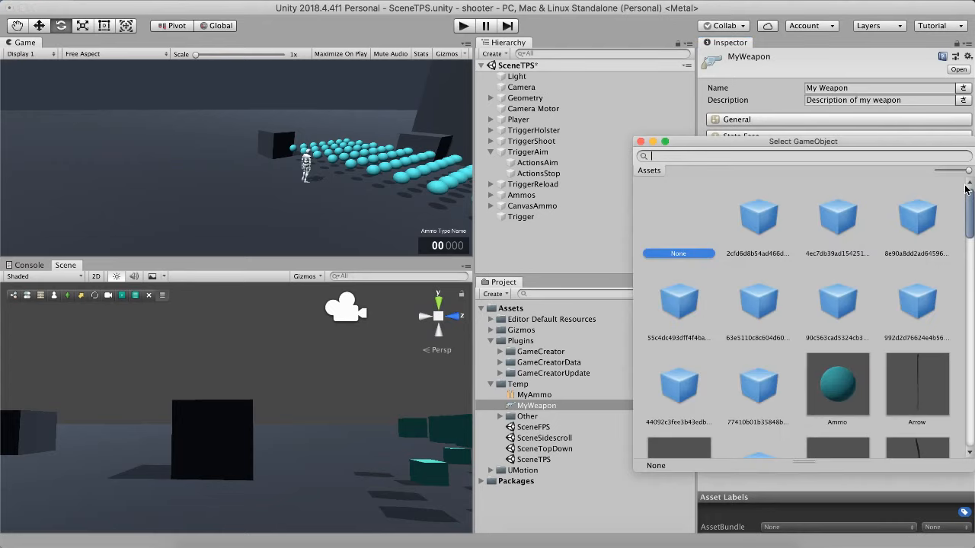
pyautogui.write('rev')
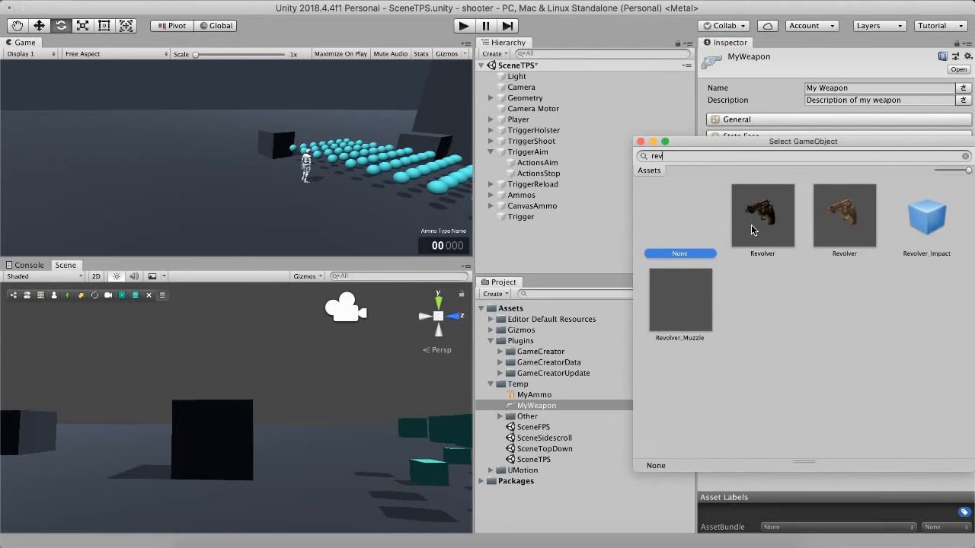
pyautogui.click(753, 225)
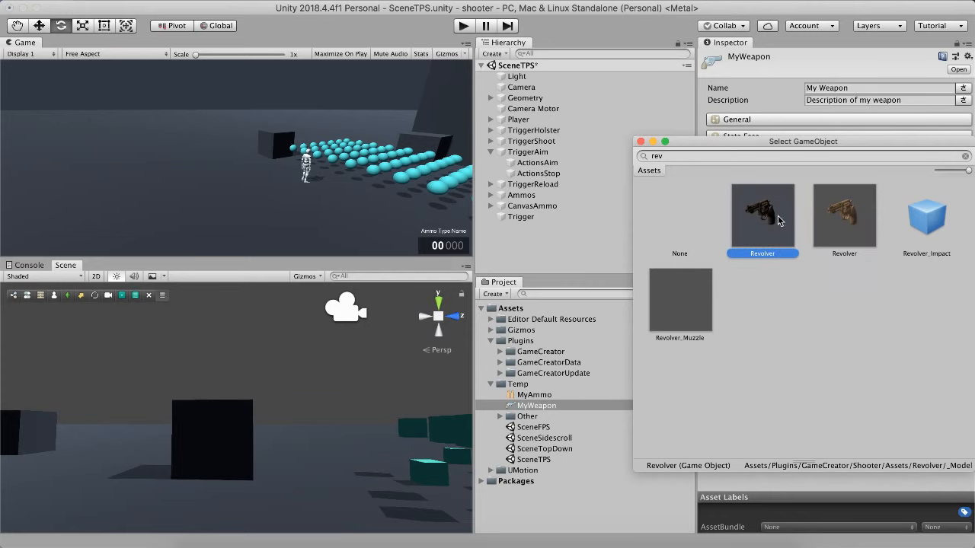
pyautogui.doubleClick(778, 220)
pyautogui.click(823, 186)
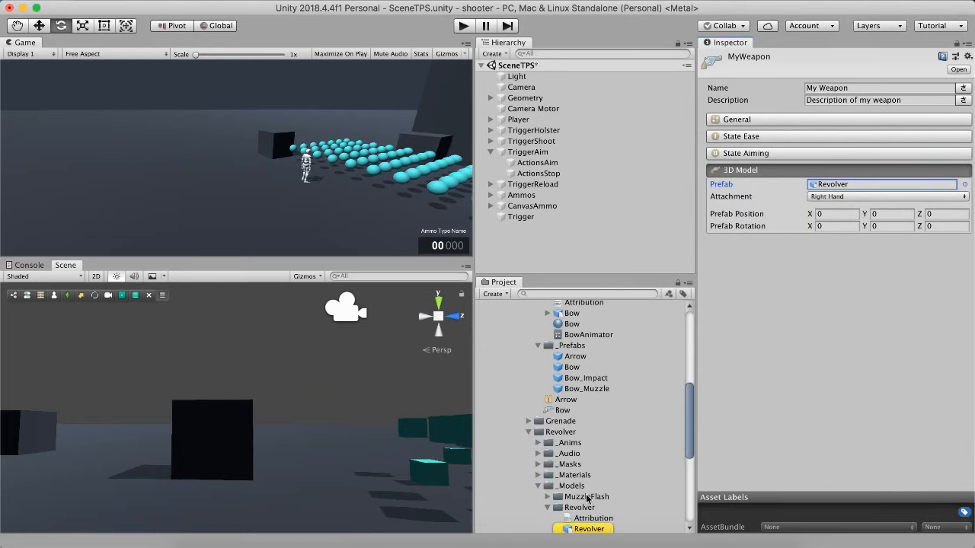
# - Replace MyWeapon's 3D model prefab with the Revolver prefab from the _Prefabs folder
pyautogui.click(964, 184)
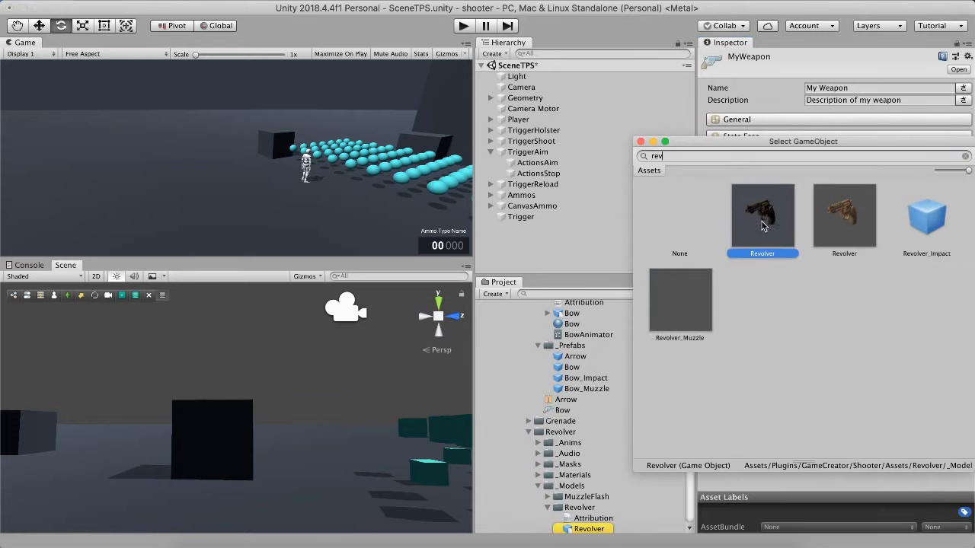
pyautogui.write('rev')
pyautogui.doubleClick(845, 215)
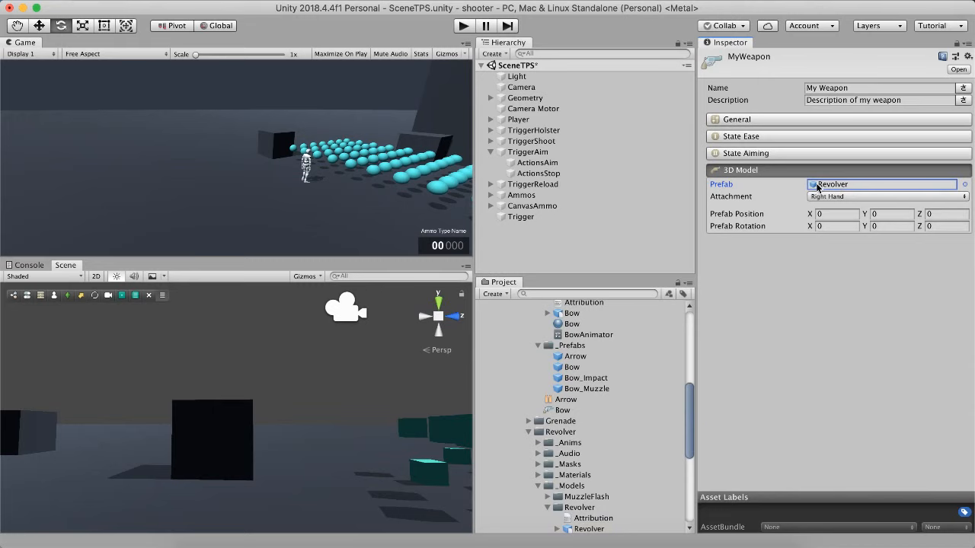
# - Open the Revolver prefab to examine its model and muzzle, and return to the scene
pyautogui.doubleClick(826, 185)
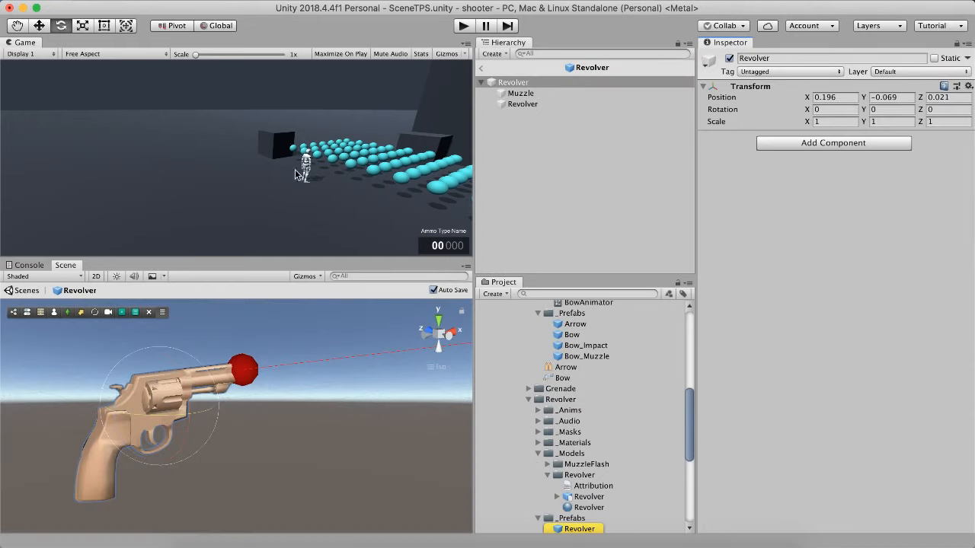
pyautogui.moveTo(222, 428); pyautogui.dragTo(235, 412, button='right')
pyautogui.press('f')
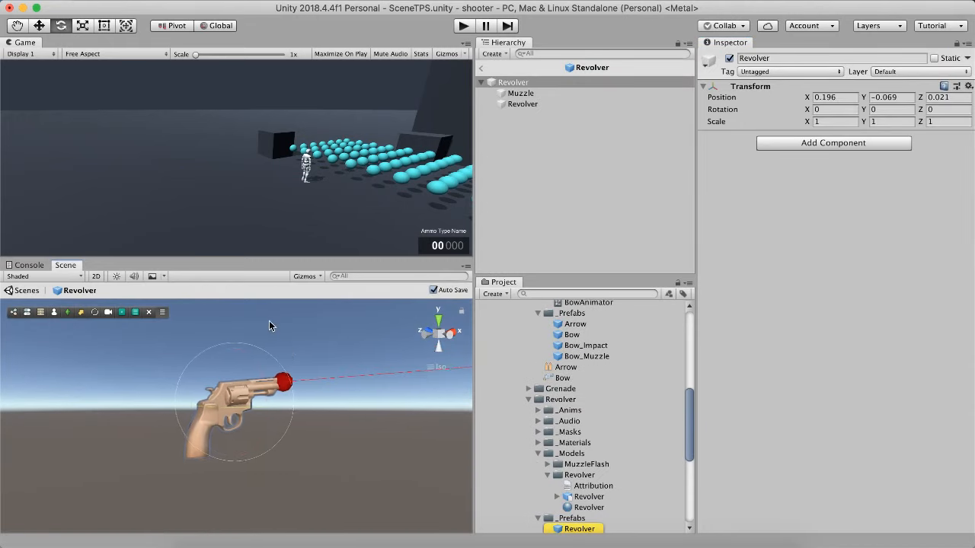
pyautogui.click(481, 68)
pyautogui.scroll(-8, 568, 381)
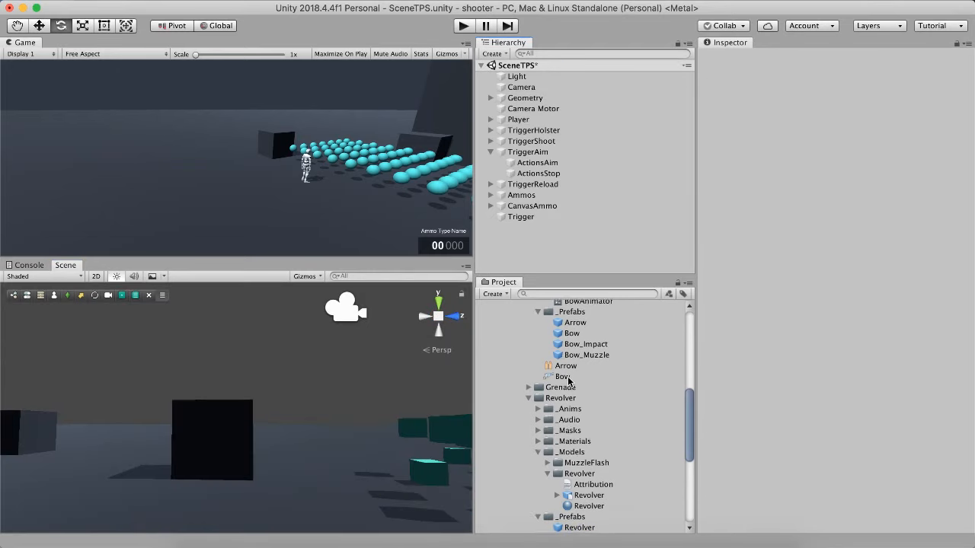
pyautogui.scroll(-7, 567, 461)
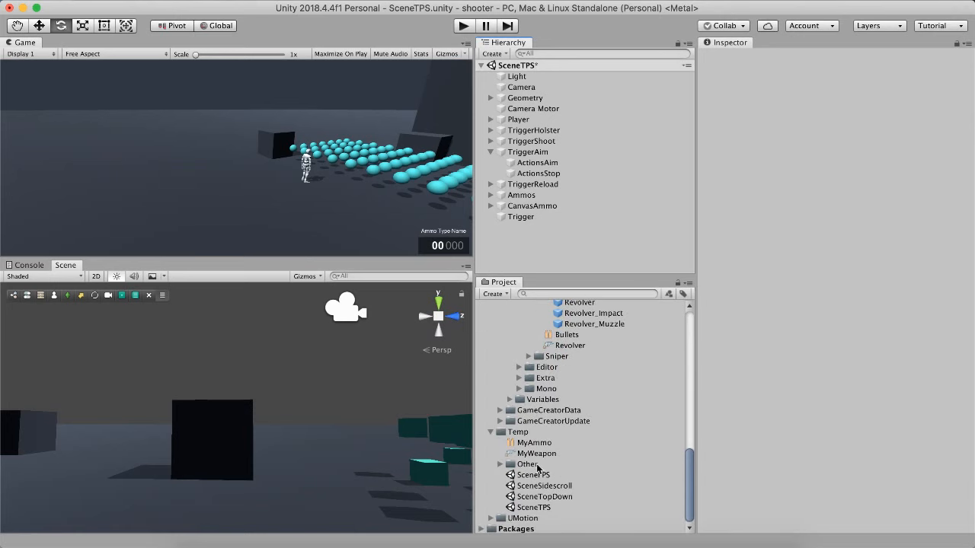
# - Set MyWeapon's 3D model attachment to Left Hand and save the project
pyautogui.click(537, 453)
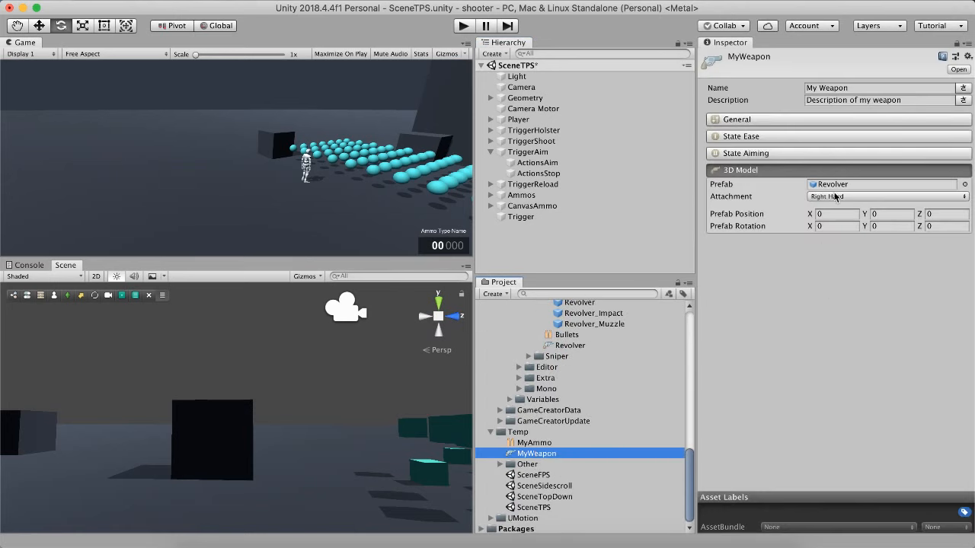
pyautogui.click(789, 216)
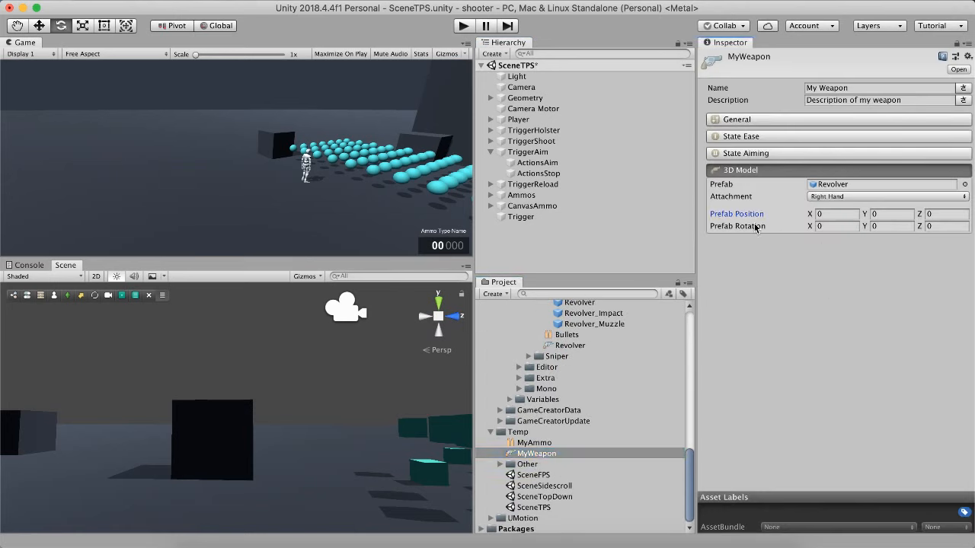
pyautogui.click(756, 228)
pyautogui.click(840, 198)
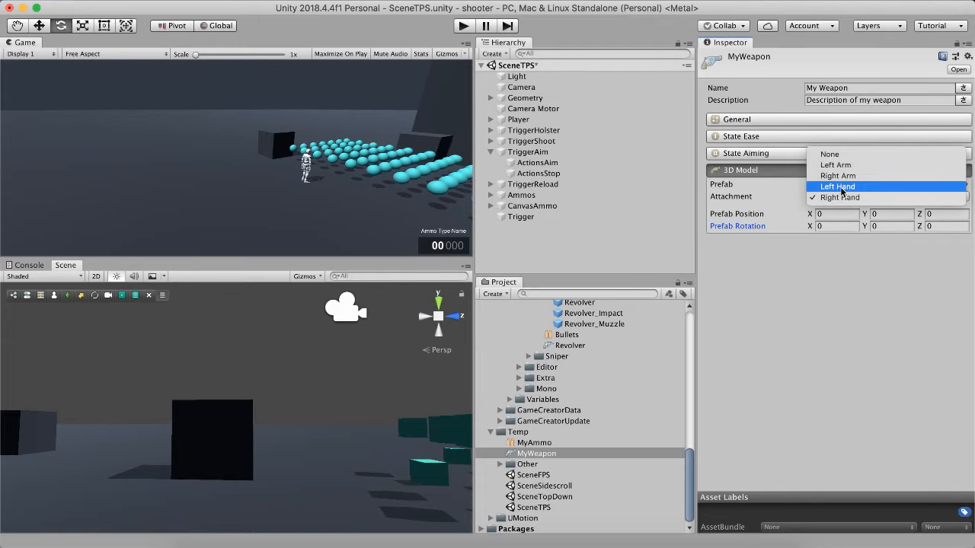
pyautogui.click(837, 186)
pyautogui.press('super+s')
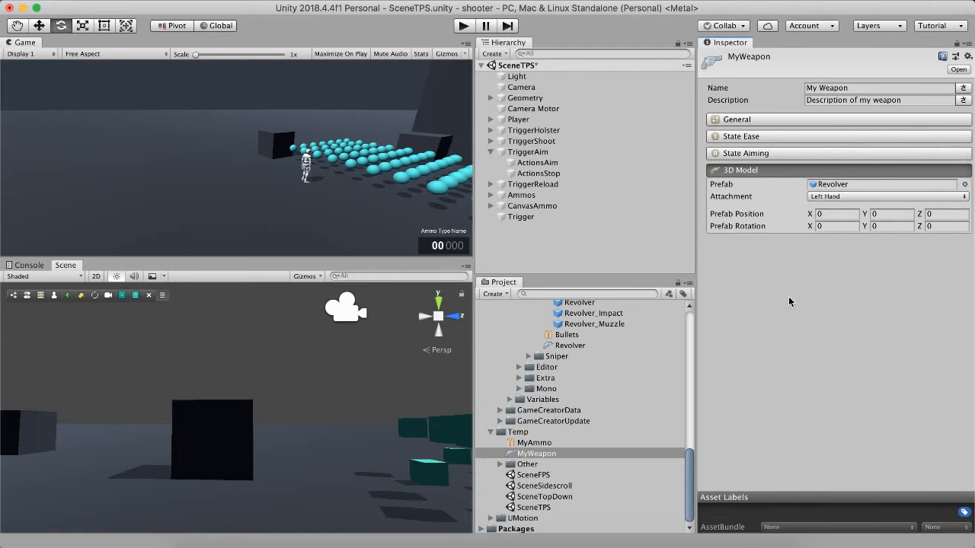
pyautogui.click(463, 28)
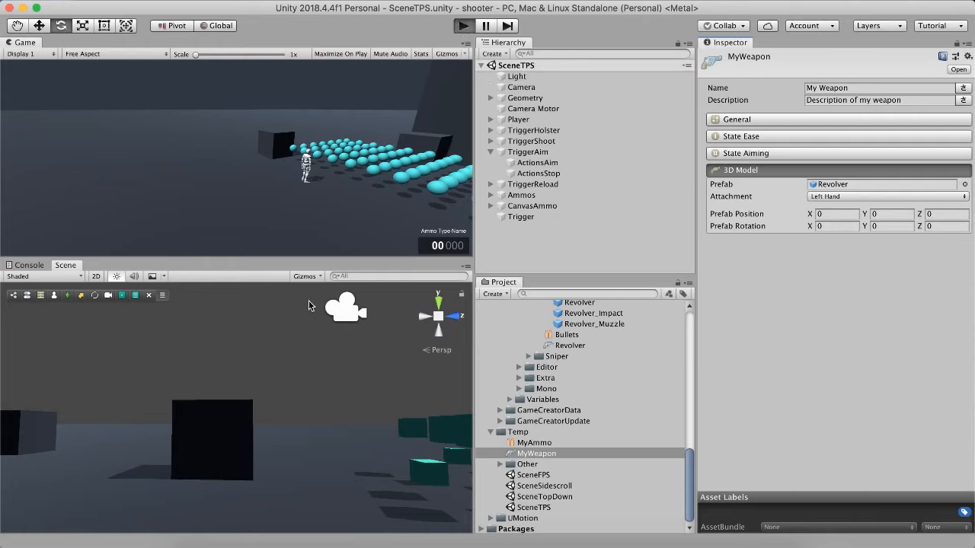
pyautogui.click(465, 28)
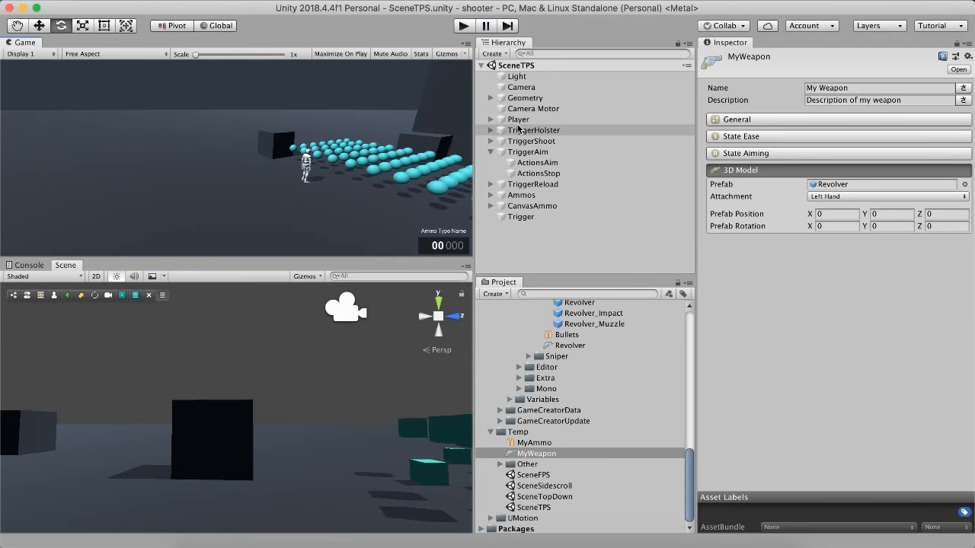
# - Set the description of the clause in TriggerHolster's Conditions to "Is Unarmed"
pyautogui.click(532, 132)
pyautogui.click(708, 220)
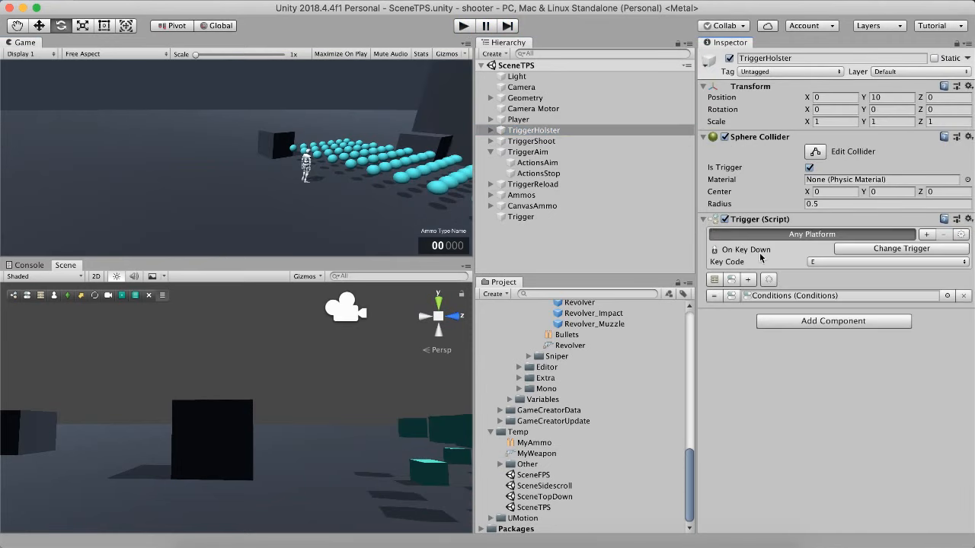
pyautogui.doubleClick(791, 296)
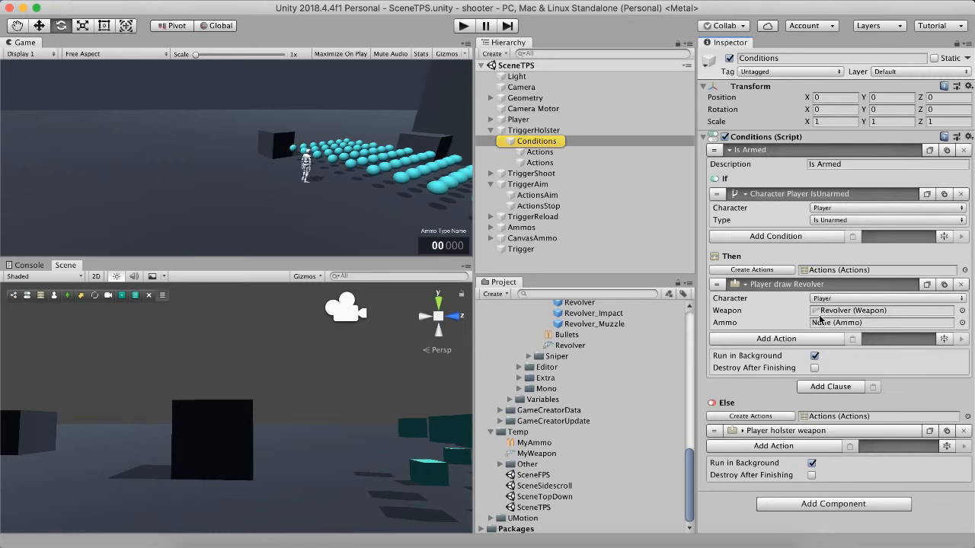
pyautogui.click(764, 151)
pyautogui.click(790, 151)
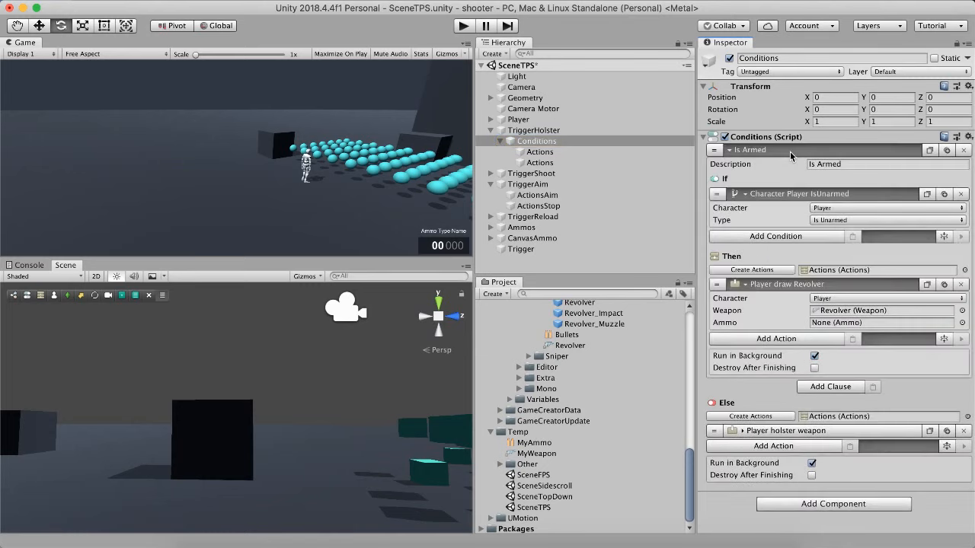
pyautogui.click(771, 195)
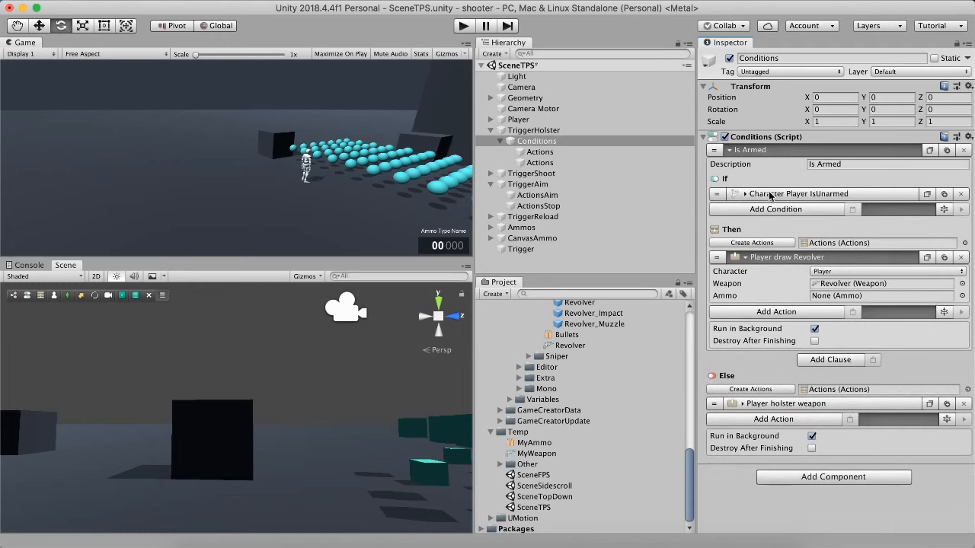
pyautogui.click(817, 164)
pyautogui.write('IsU')
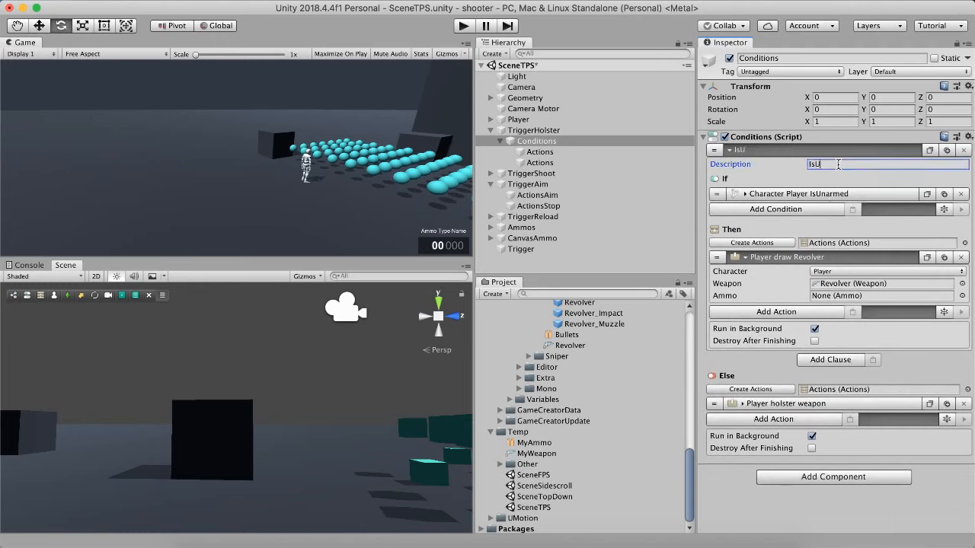
pyautogui.write('Unarmed')
# - Examine the character and type settings of the clause's Player IsUnarmed condition, and collapse it
pyautogui.click(805, 195)
pyautogui.click(806, 197)
pyautogui.click(806, 197)
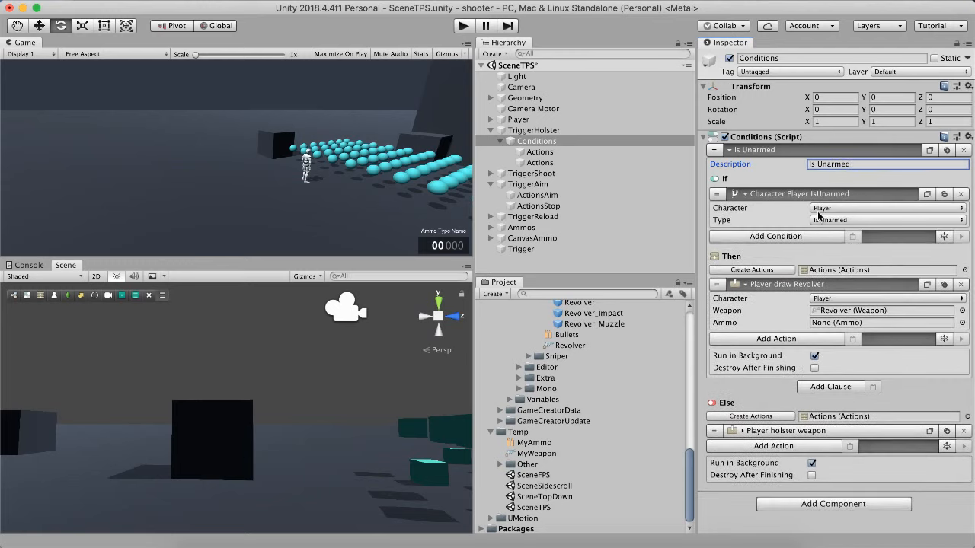
pyautogui.click(811, 196)
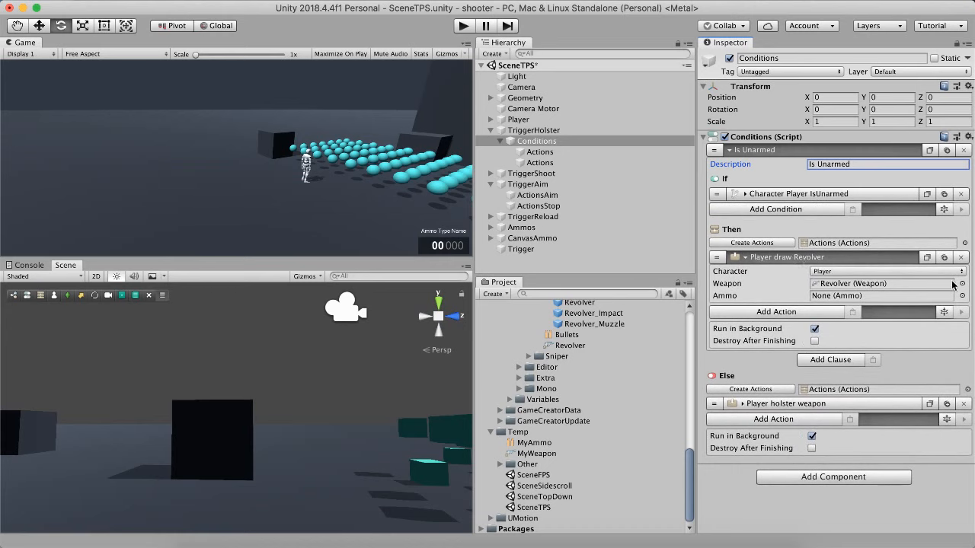
# - Assign MyWeapon as the weapon in the Is Unarmed clause's draw action, and play-test the saved scene
pyautogui.moveTo(544, 455)
pyautogui.mouseDown()
pyautogui.moveTo(712, 343)
pyautogui.moveTo(855, 284)
pyautogui.mouseUp()
pyautogui.press('super+s')
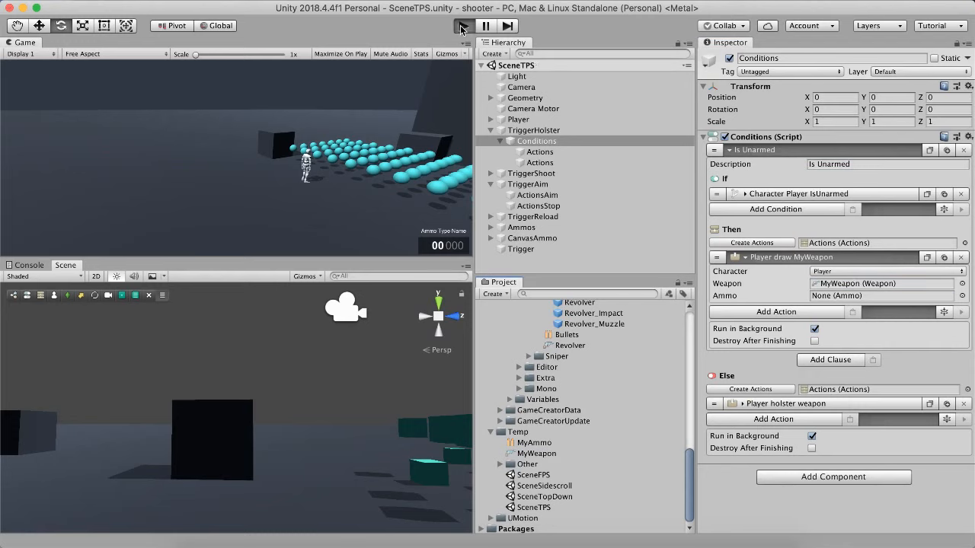
pyautogui.click(461, 27)
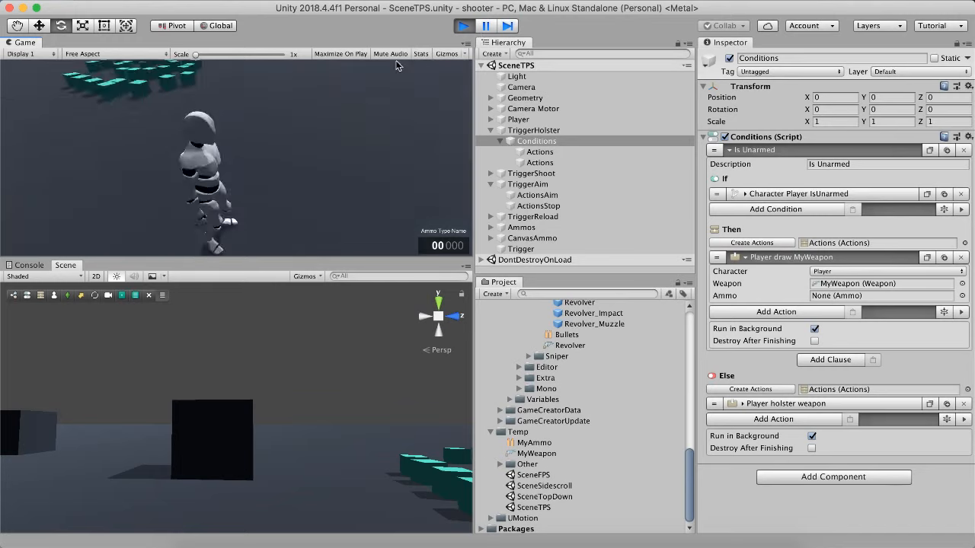
pyautogui.press('w')
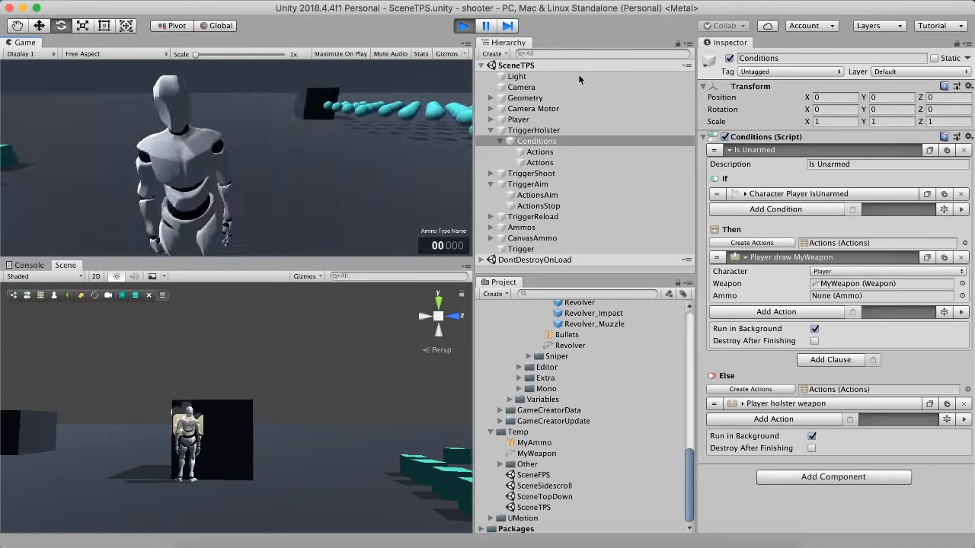
# - Rename the MyWeapon asset in the Temp folder as DualRevolvers
pyautogui.click(533, 443)
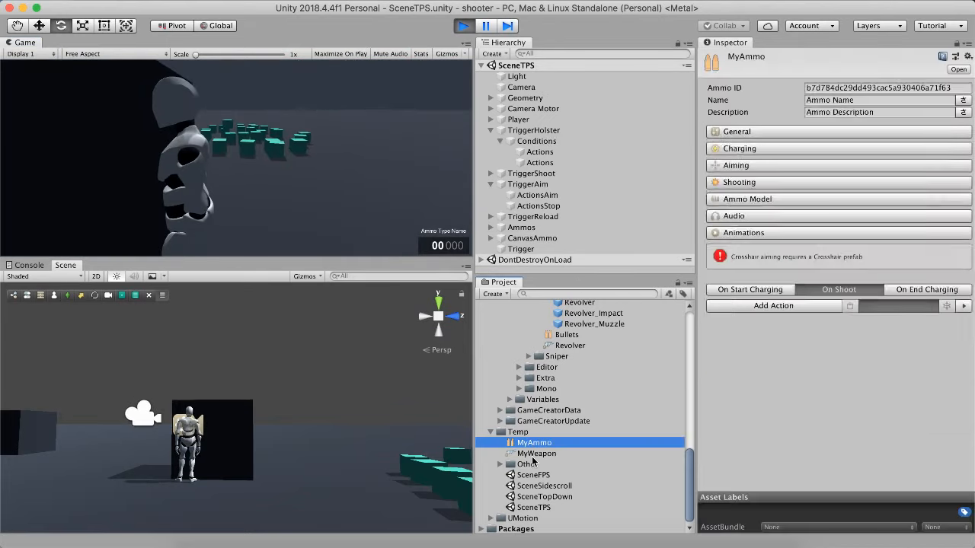
pyautogui.click(529, 454)
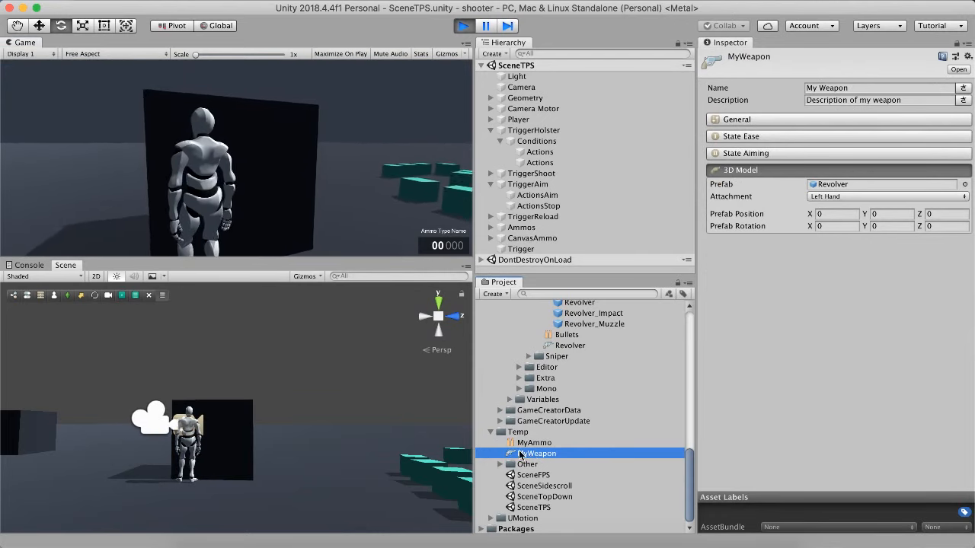
pyautogui.click(529, 454)
pyautogui.write('DualRevover')
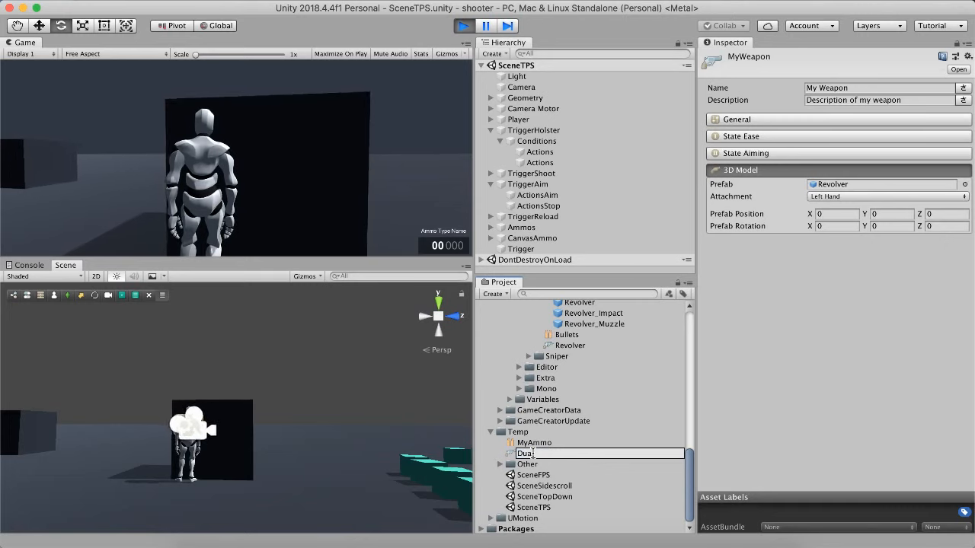
pyautogui.press('BackSpace')
pyautogui.press('BackSpace')
pyautogui.press('BackSpace')
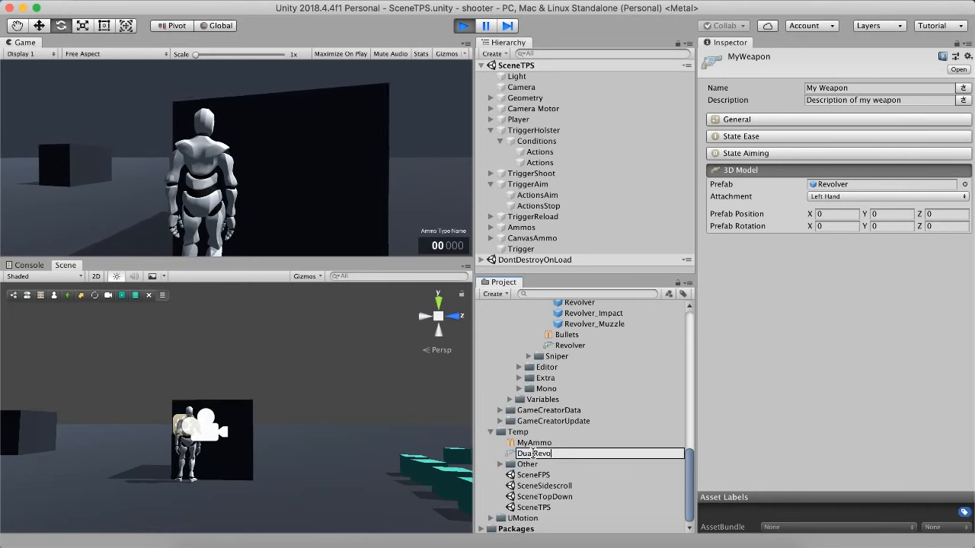
pyautogui.write('lvers')
pyautogui.press('Return')
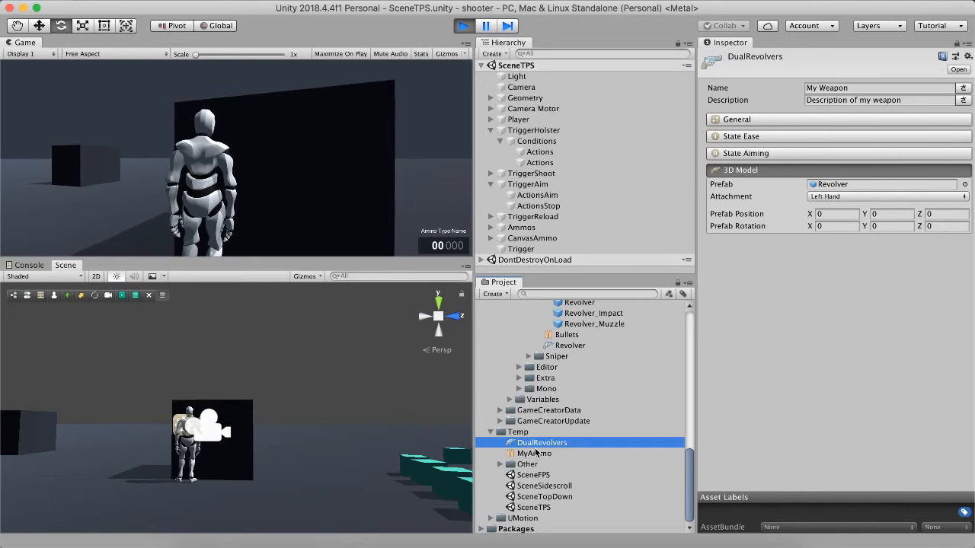
# - Review the 3D model attachment options of DualRevolvers, keeping Left Hand, and expand its State Ease settings
pyautogui.click(825, 199)
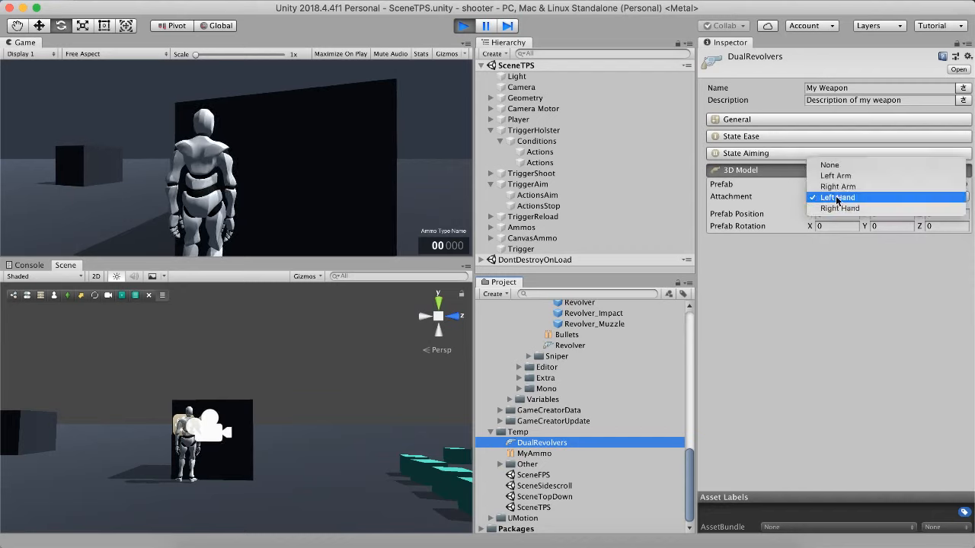
pyautogui.click(838, 197)
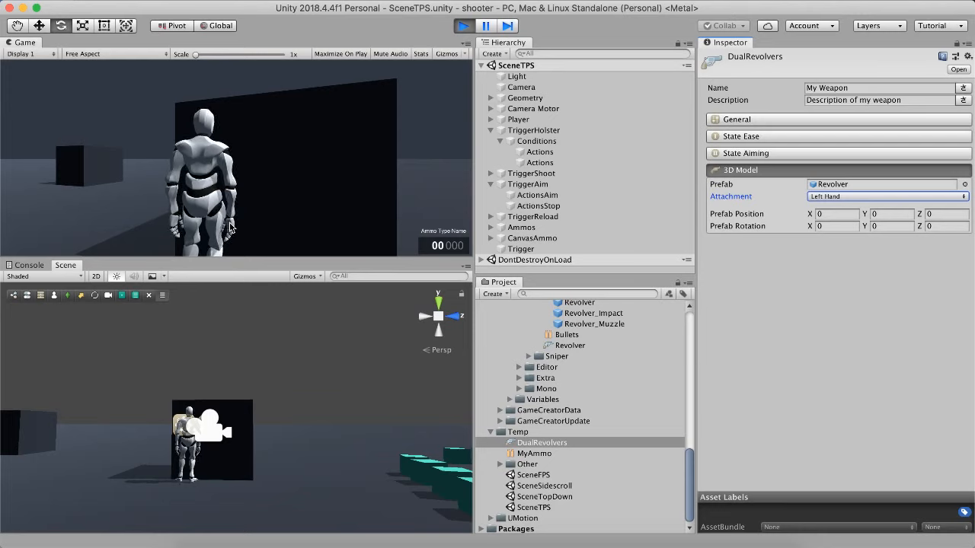
pyautogui.click(528, 447)
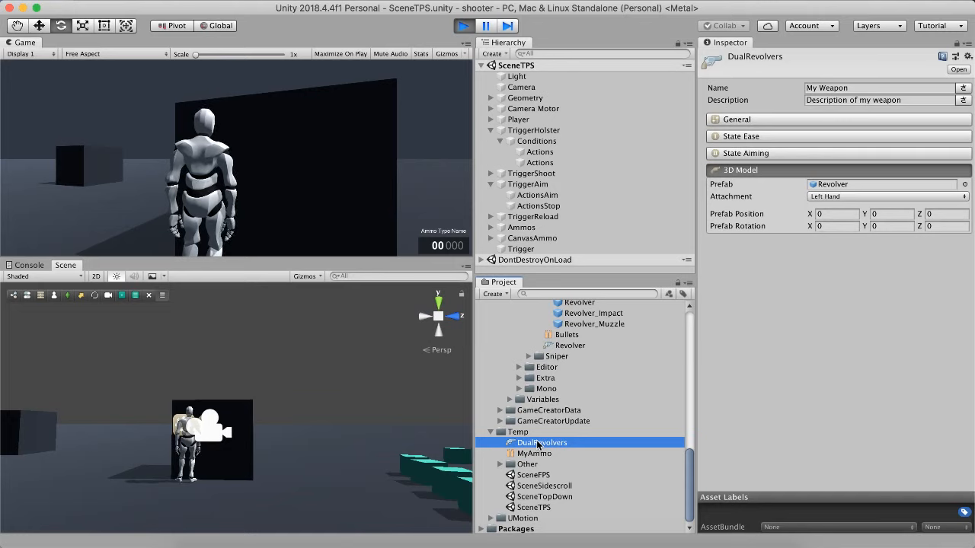
pyautogui.click(539, 452)
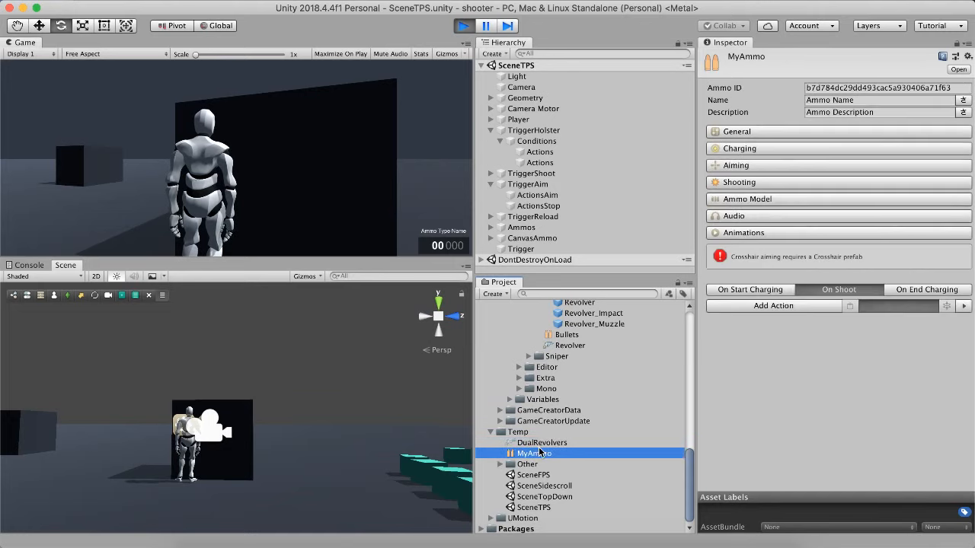
pyautogui.click(538, 442)
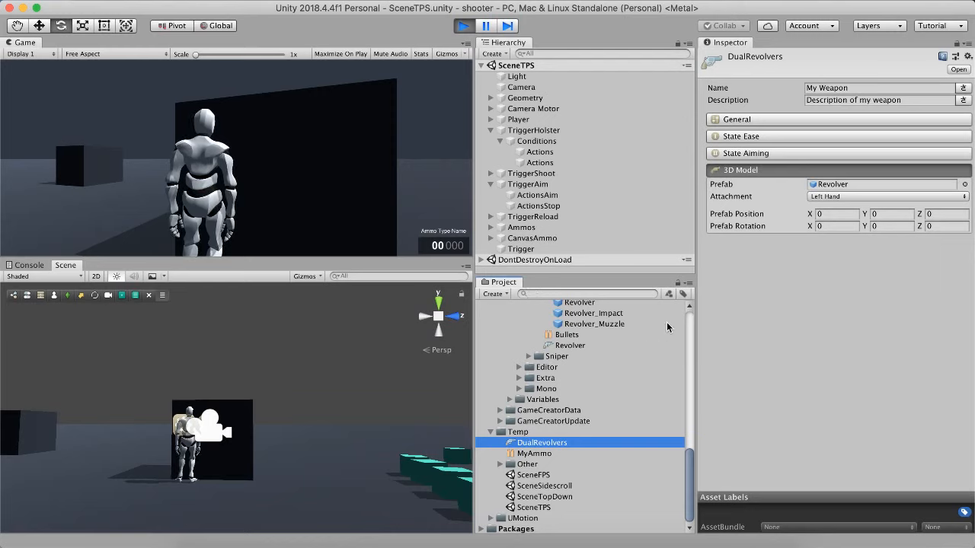
pyautogui.click(752, 137)
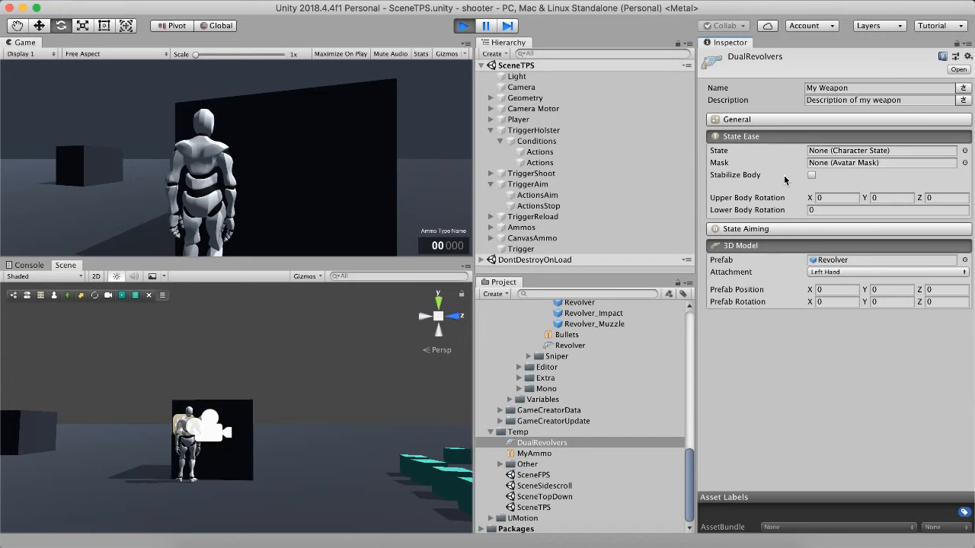
# - Open the ArcheryIdle state in the Archery _Anims folder and examine its animation overrides and its enter and exit clips
pyautogui.scroll(10, 578, 384)
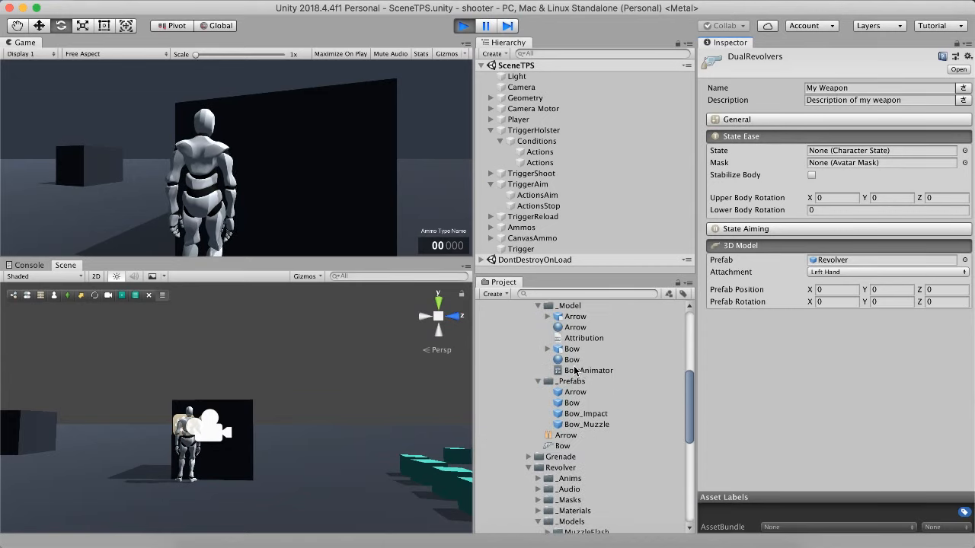
pyautogui.scroll(2, 577, 373)
pyautogui.click(542, 362)
pyautogui.click(539, 362)
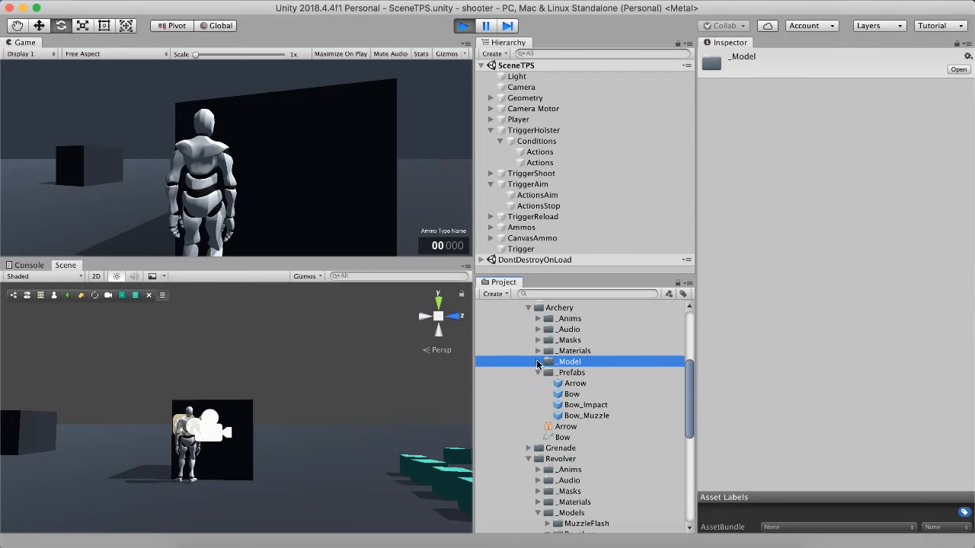
pyautogui.click(542, 320)
pyautogui.click(539, 319)
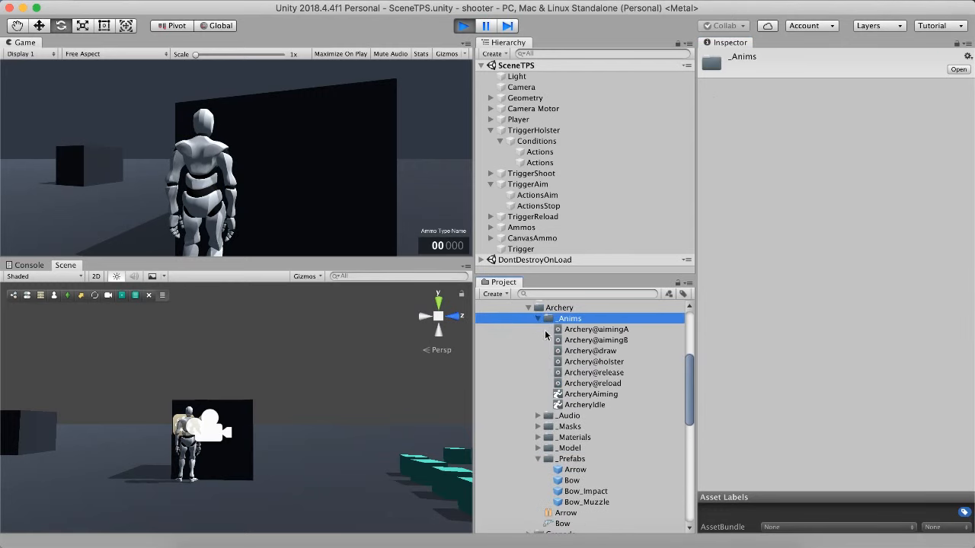
pyautogui.click(593, 406)
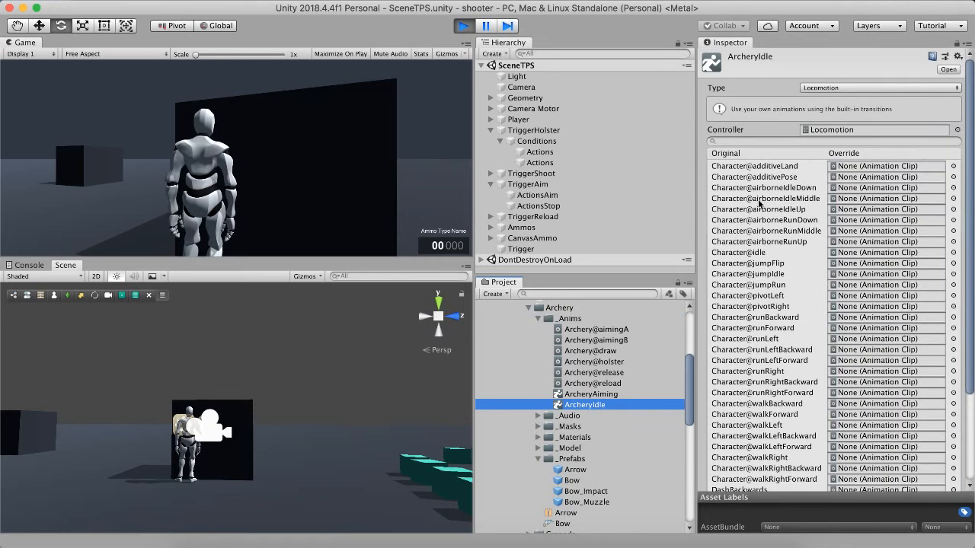
pyautogui.scroll(-3, 746, 231)
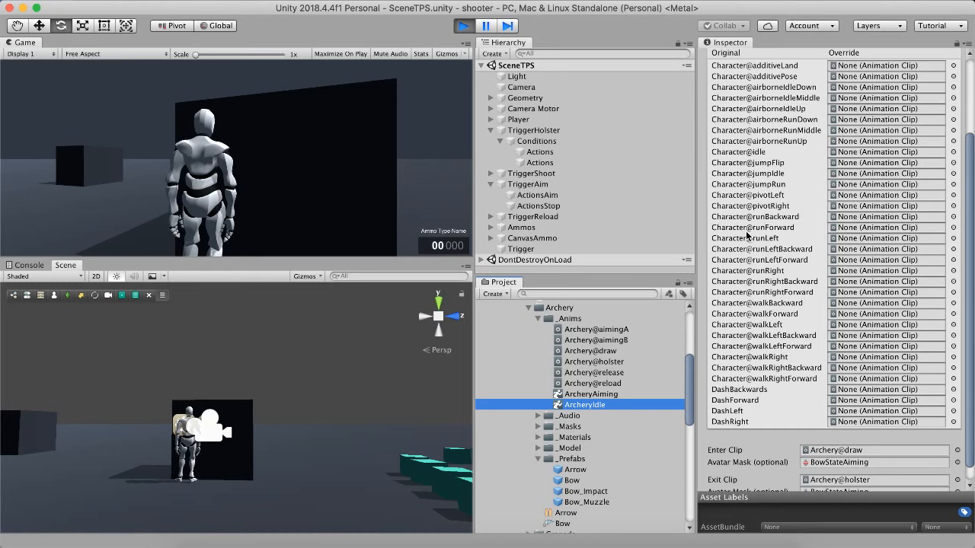
pyautogui.scroll(1, 806, 355)
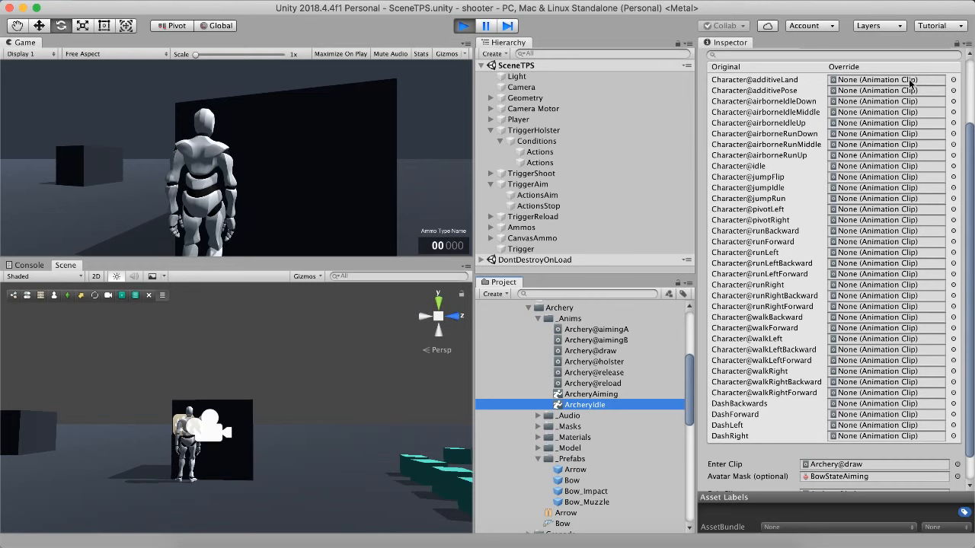
pyautogui.scroll(-2, 811, 342)
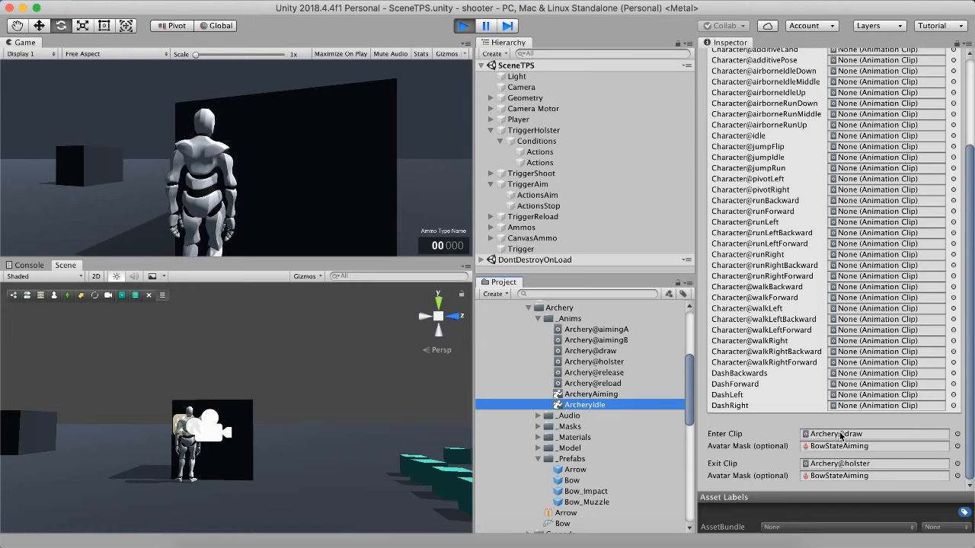
pyautogui.click(728, 466)
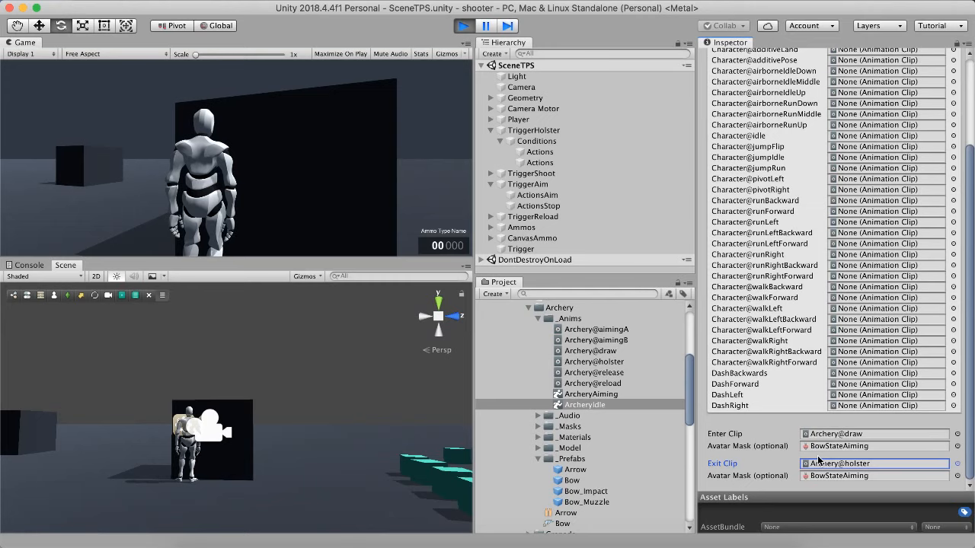
# - Examine the ArcheryAiming state's type and locate its original and override animation clips in the project
pyautogui.click(598, 395)
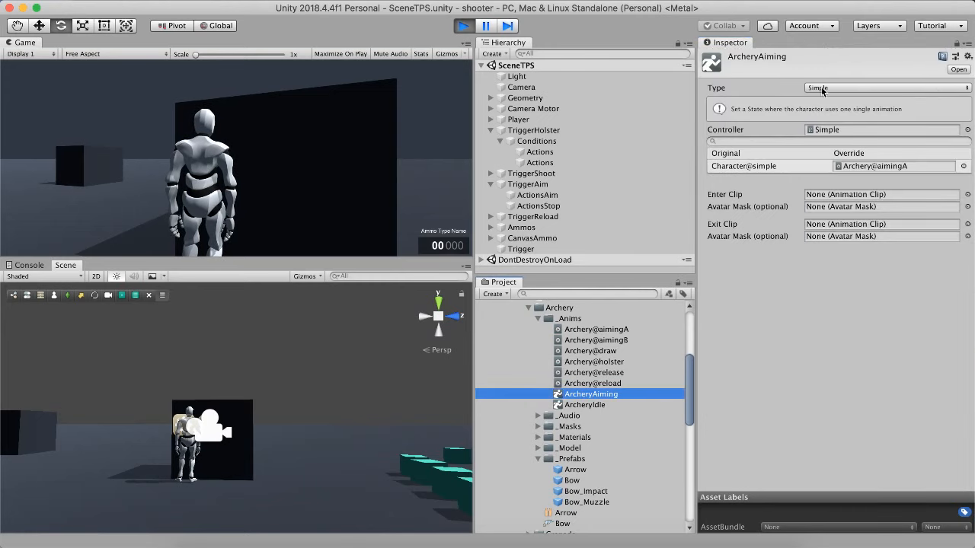
pyautogui.click(779, 168)
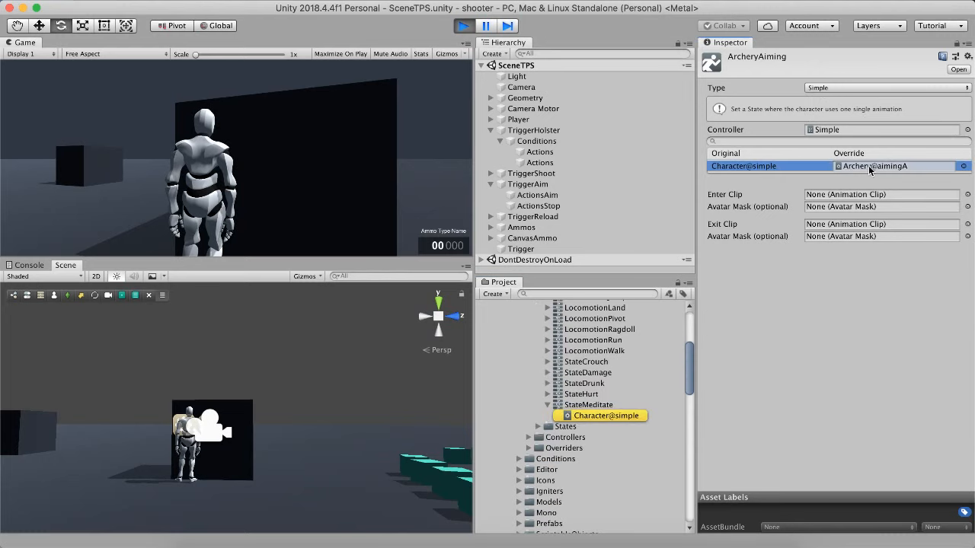
pyautogui.click(870, 169)
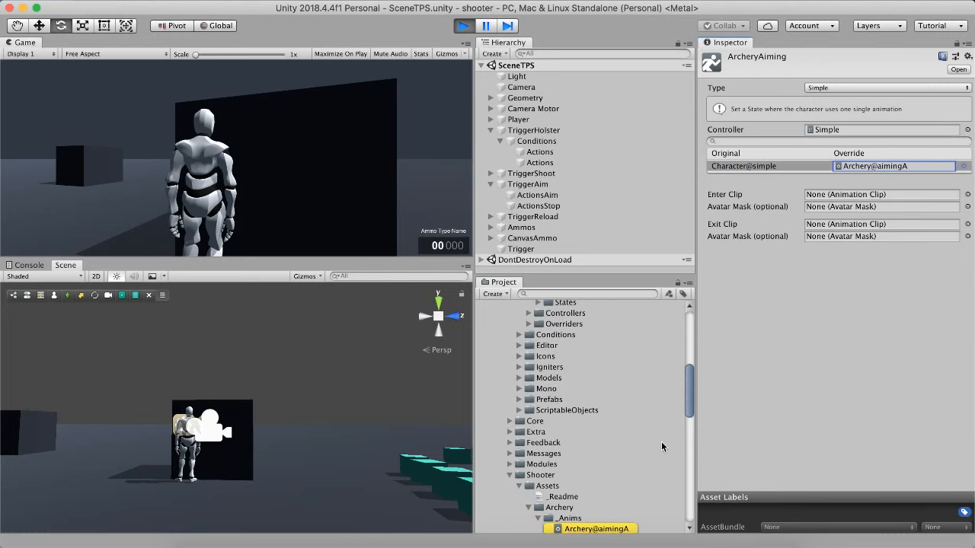
# - Preview the Archery@aimingA animation in a separate window, inspect the pose from a lower angle, and close the preview
pyautogui.click(623, 517)
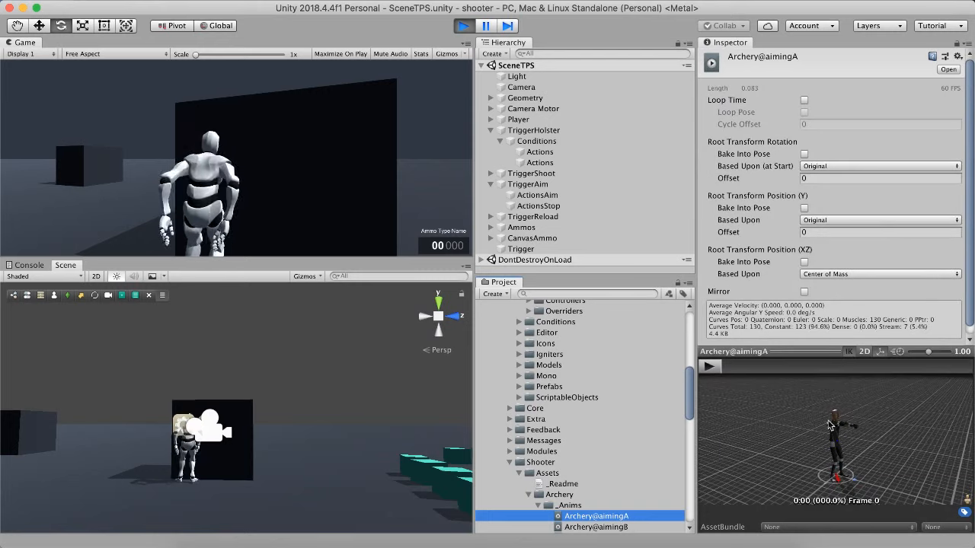
pyautogui.rightClick(819, 354)
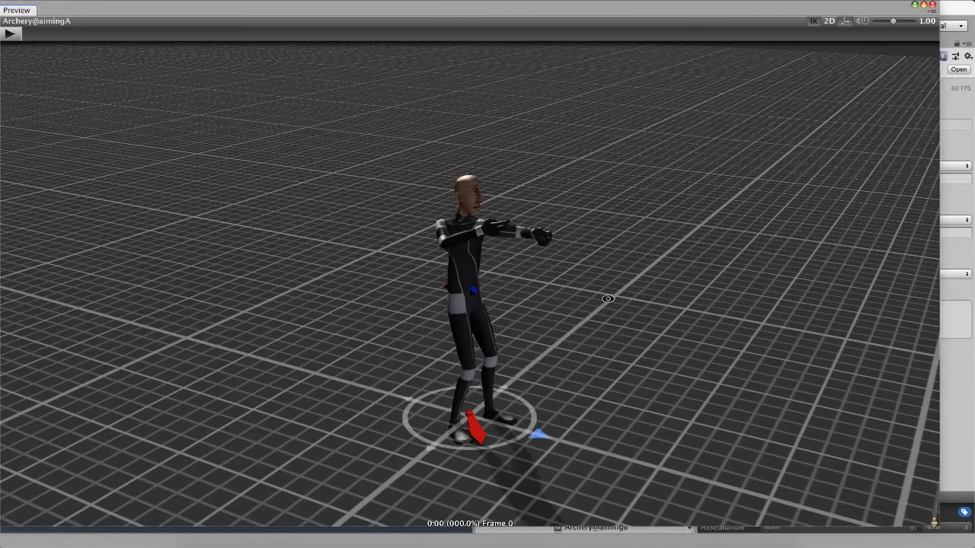
pyautogui.moveTo(609, 298); pyautogui.dragTo(629, 258)
pyautogui.moveTo(560, 269); pyautogui.dragTo(588, 272)
pyautogui.moveTo(486, 367); pyautogui.dragTo(435, 305)
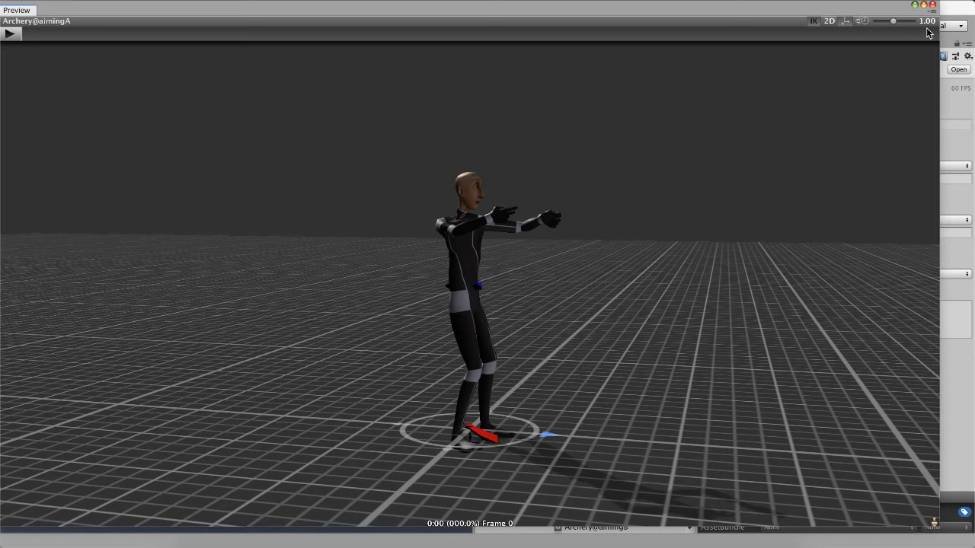
pyautogui.click(932, 5)
# - Move the player around in the running game in all directions to test how the character carries the drawn weapon
pyautogui.click(315, 347)
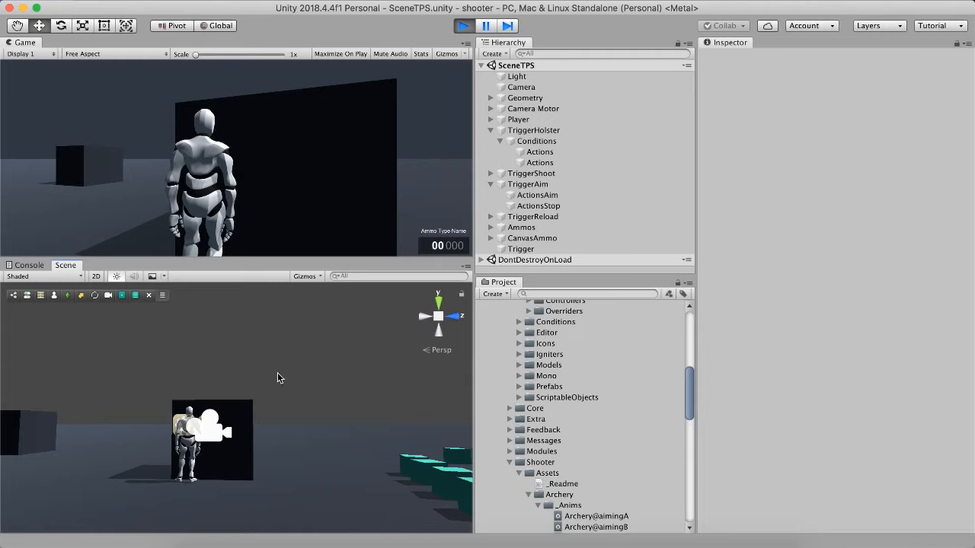
pyautogui.press('s')
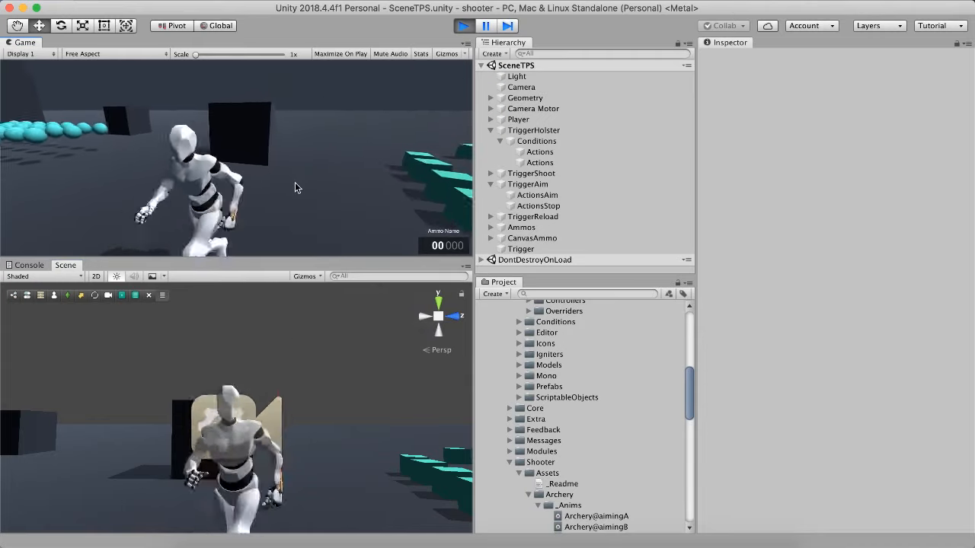
pyautogui.press('a')
pyautogui.press('d')
pyautogui.press('w')
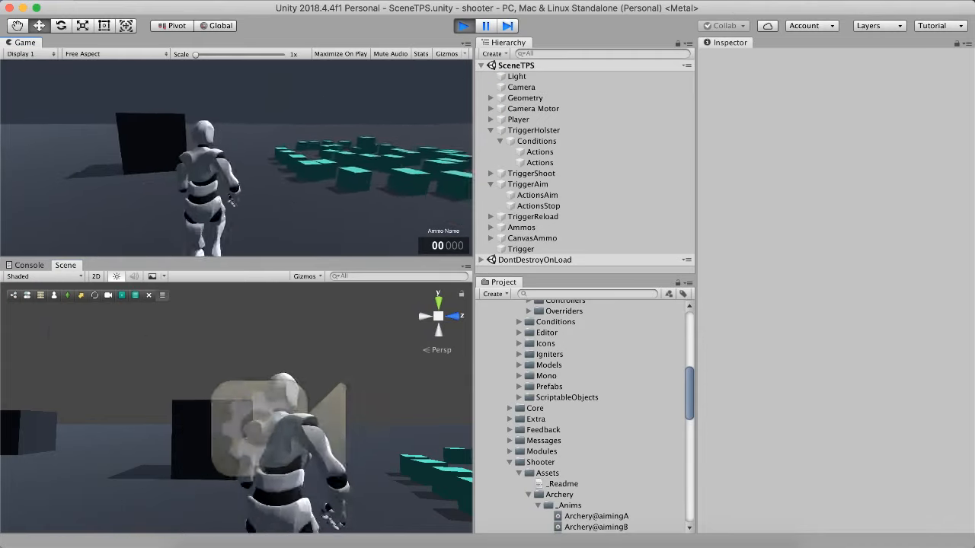
pyautogui.press('s')
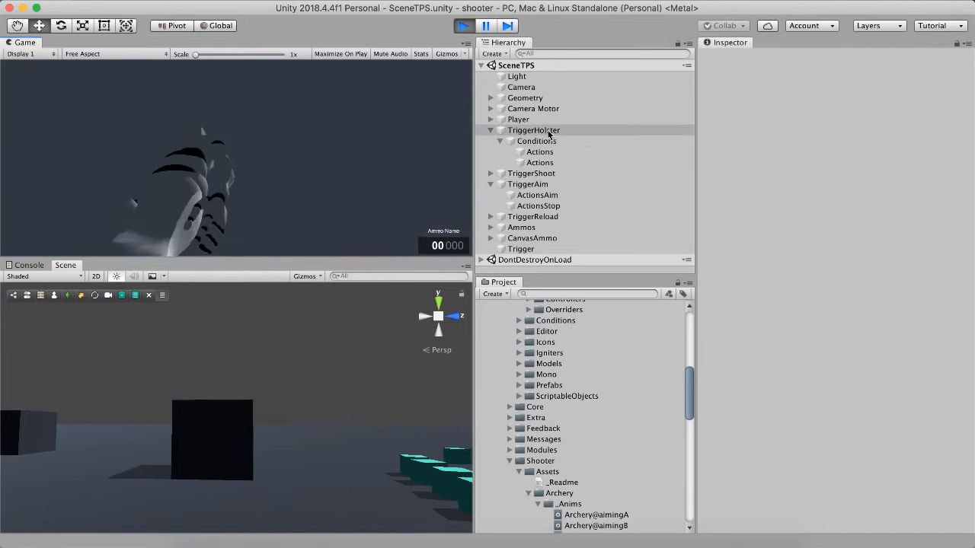
# - Set the weapon of the holster trigger's draw action to Revolver in the running scene
pyautogui.click(564, 153)
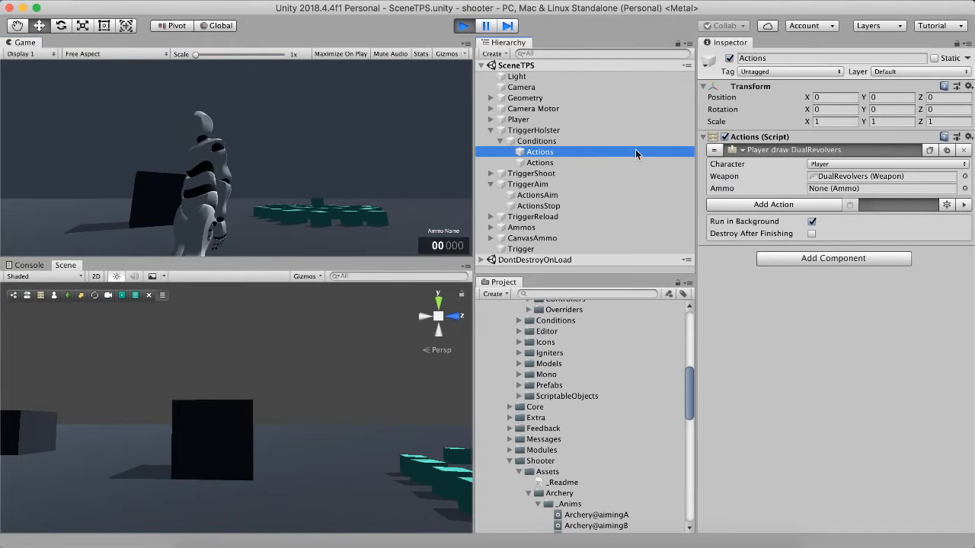
pyautogui.click(964, 176)
pyautogui.click(674, 225)
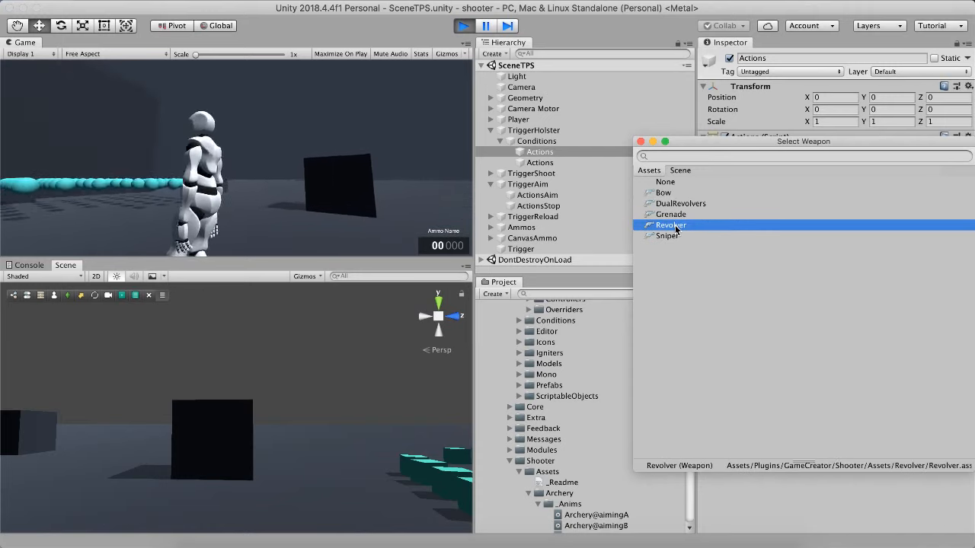
pyautogui.doubleClick(672, 226)
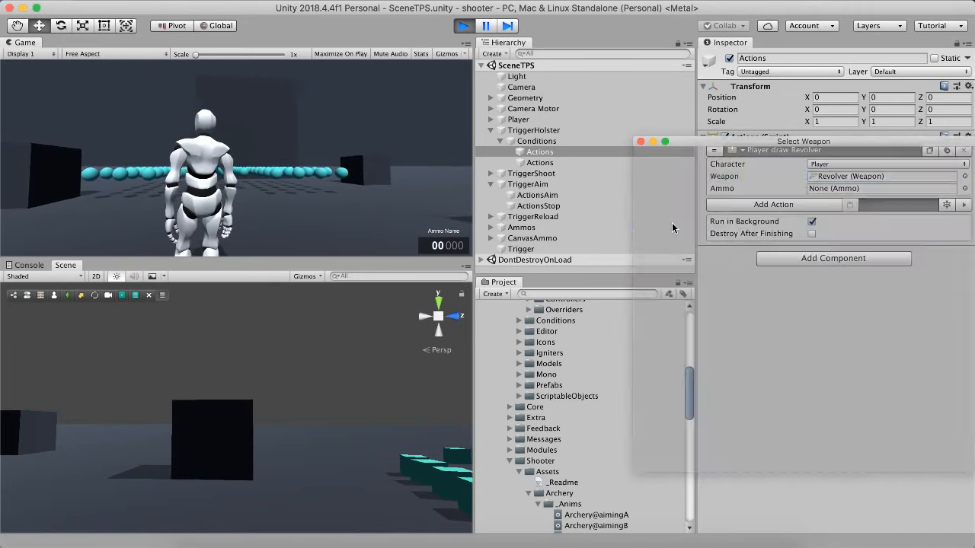
# - Draw the revolver in the running game and aim with it to test the weapon's pose
pyautogui.click(250, 165)
pyautogui.press('q')
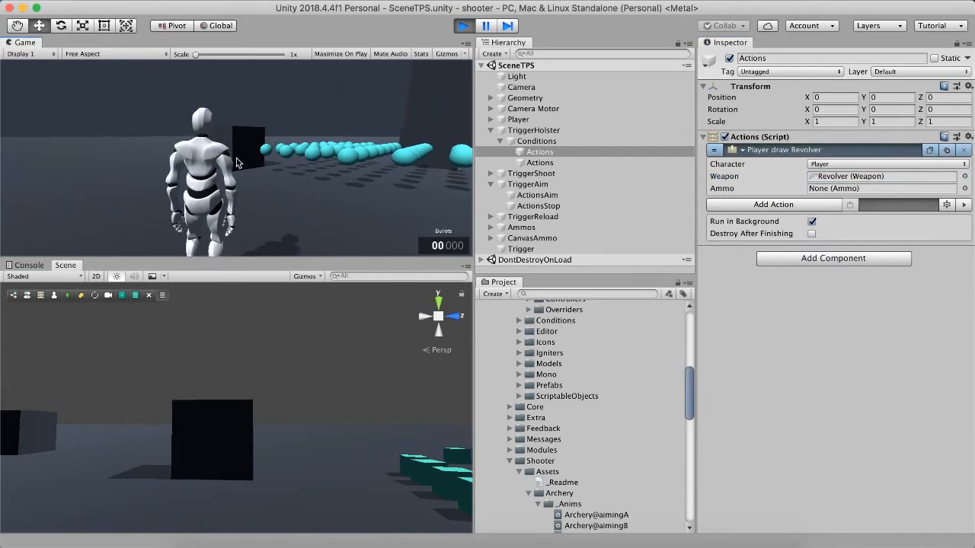
pyautogui.rightClick(252, 162)
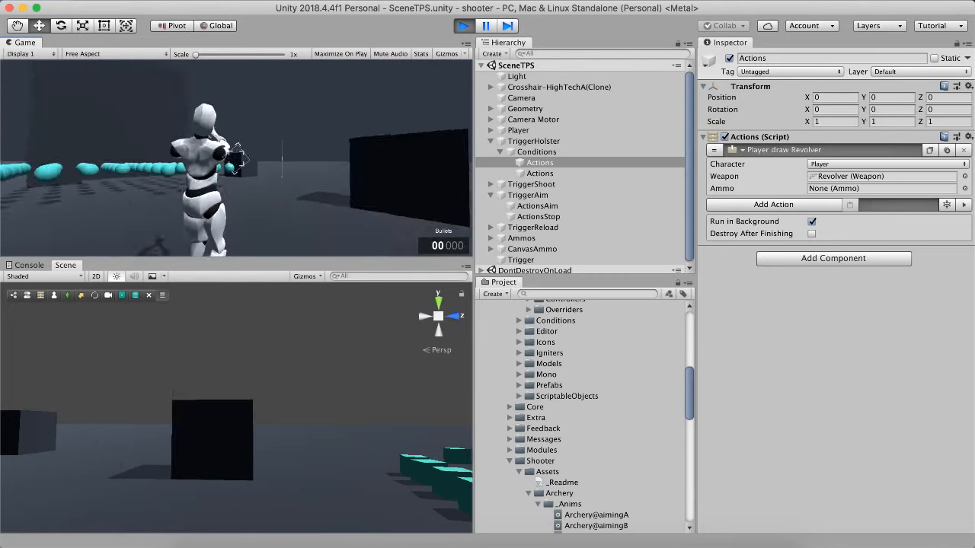
# - Bring the player into the Scene view from the side and test aiming the revolver while watching the character there
pyautogui.rightClick(222, 363)
pyautogui.press('f')
pyautogui.moveTo(319, 451); pyautogui.dragTo(553, 450, button='right')
pyautogui.press('w')
pyautogui.press('a')
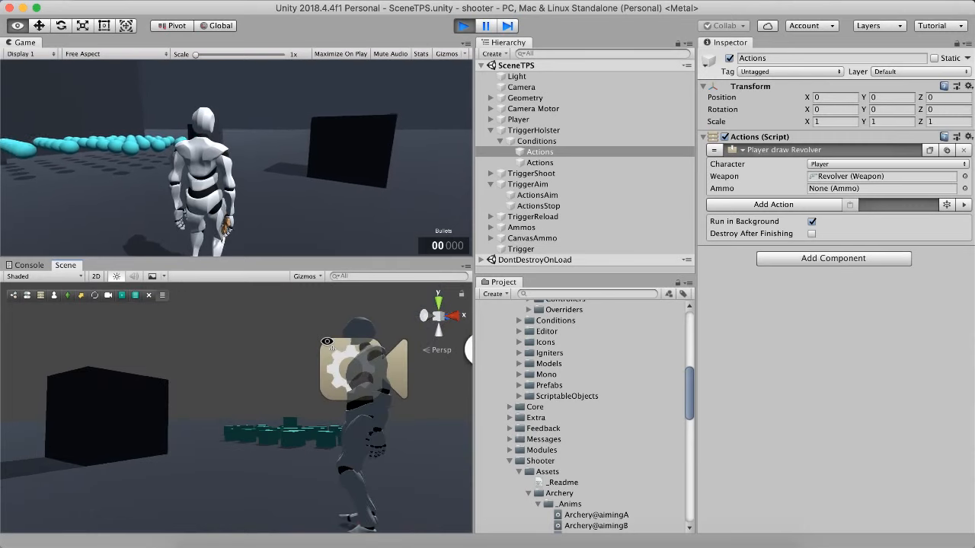
pyautogui.rightClick(296, 140)
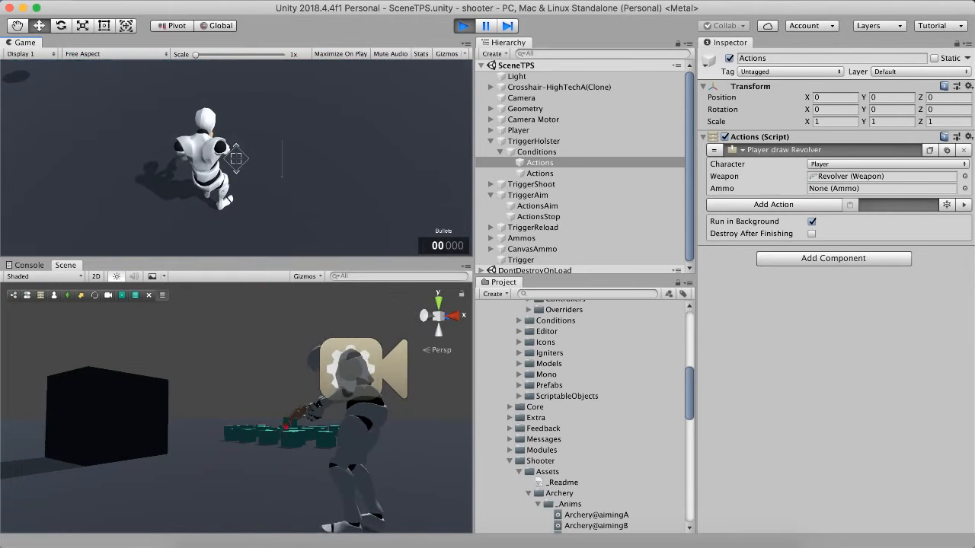
pyautogui.moveTo(236, 158); pyautogui.dragTo(236, 158, button='right')
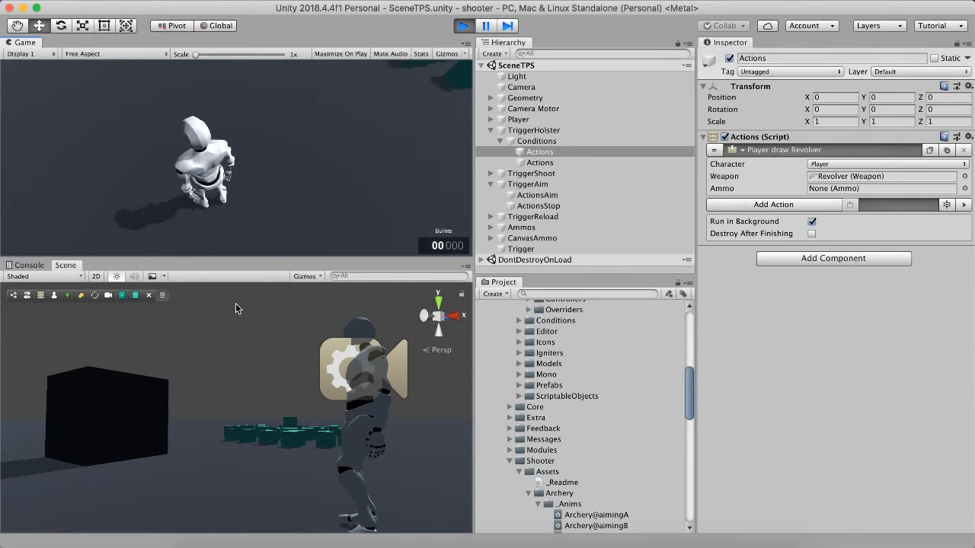
# - Compare the preview poses of the Archery@aimingB and Archery@aimingA animation clips
pyautogui.scroll(-1, 642, 444)
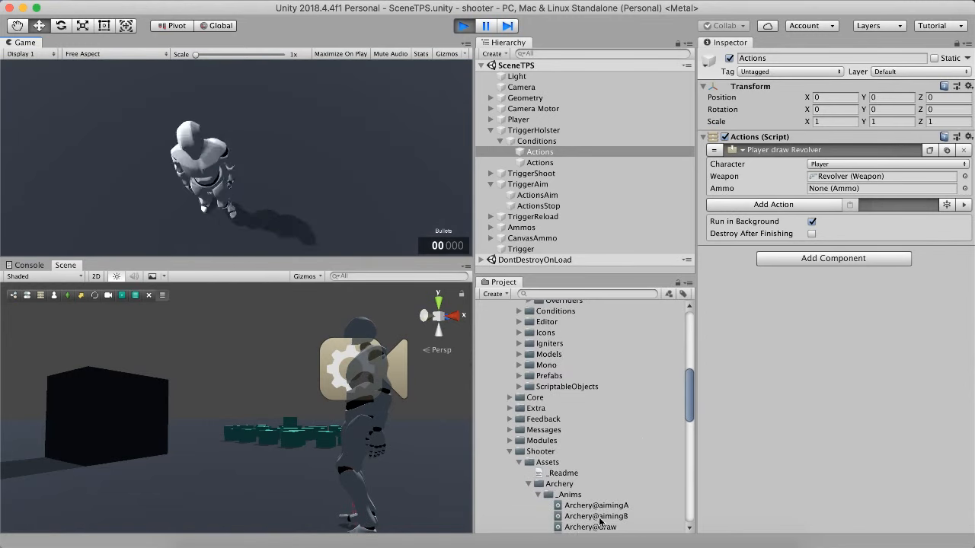
pyautogui.click(643, 516)
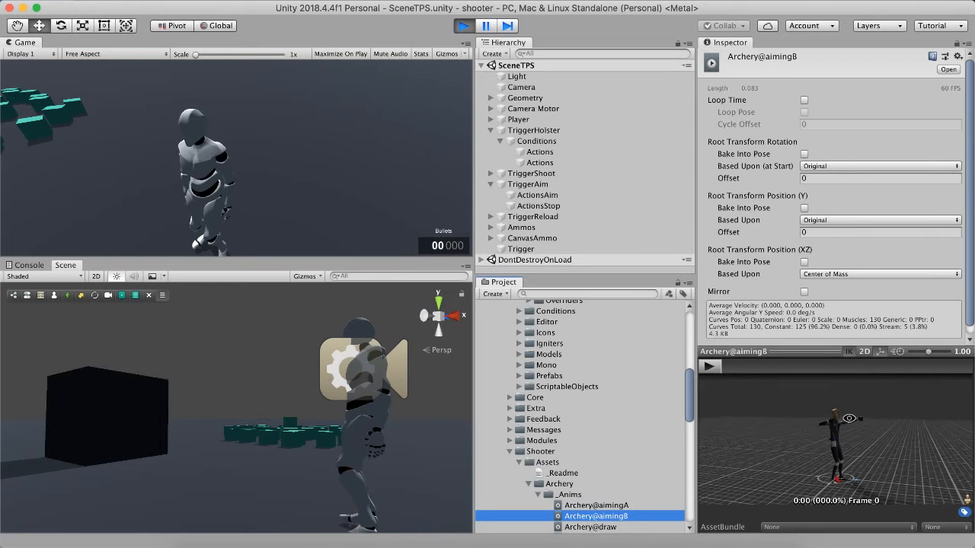
pyautogui.click(674, 506)
pyautogui.moveTo(885, 451); pyautogui.dragTo(872, 408)
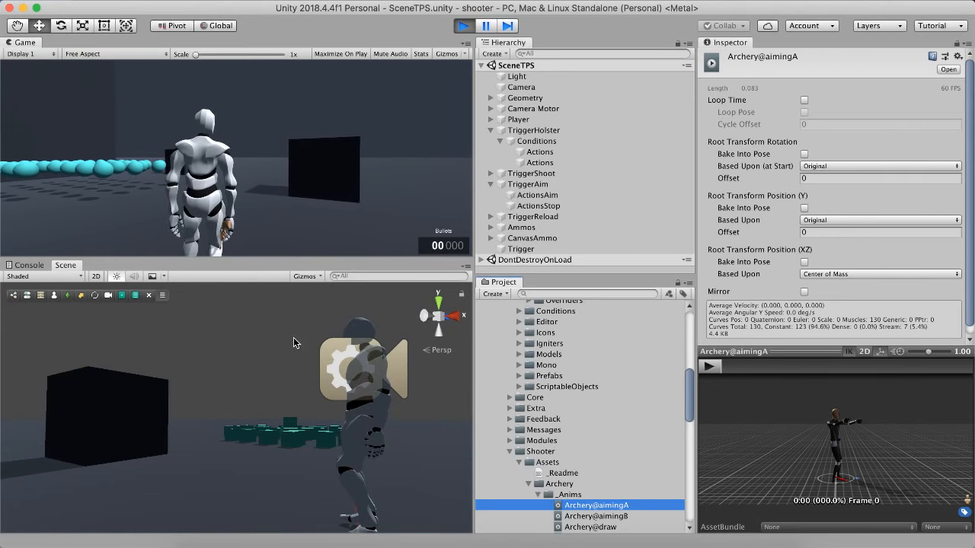
# - Try aiming with the revolver once more in the running game and stop play mode
pyautogui.click(274, 357)
pyautogui.moveTo(268, 193); pyautogui.dragTo(236, 158, button='right')
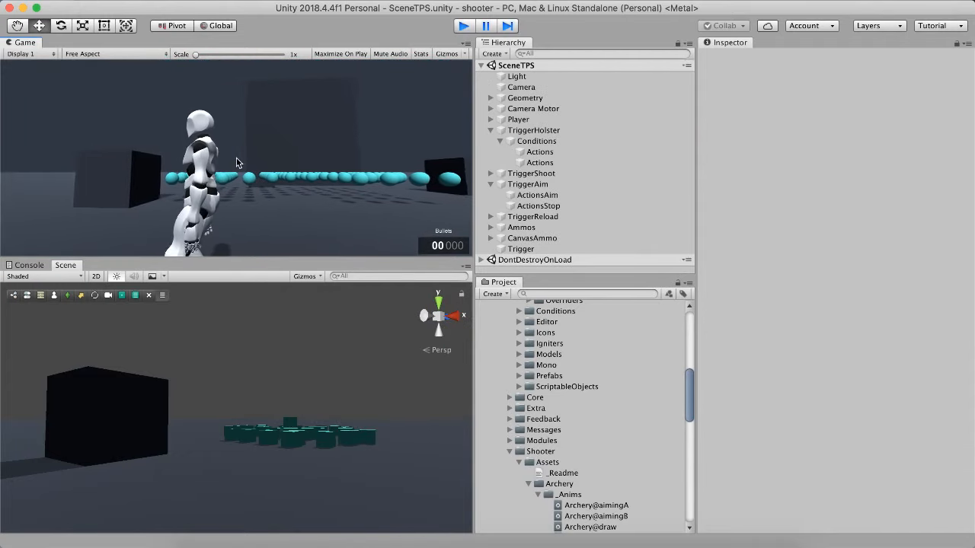
pyautogui.press('super+p')
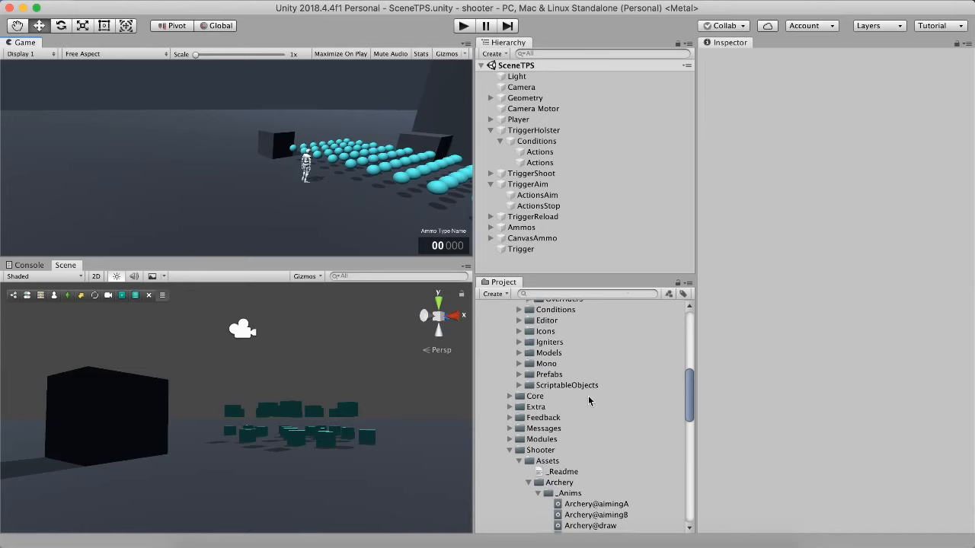
# - Open the DualRevolvers weapon asset from the Temp folder and collapse its 3D Model and State Ease sections
pyautogui.scroll(-10, 588, 400)
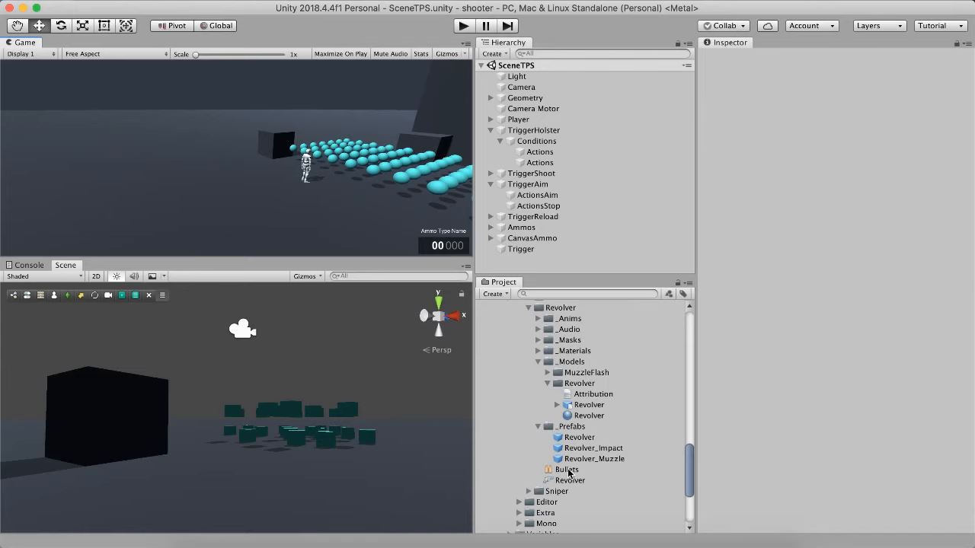
pyautogui.scroll(-5, 567, 470)
pyautogui.click(541, 447)
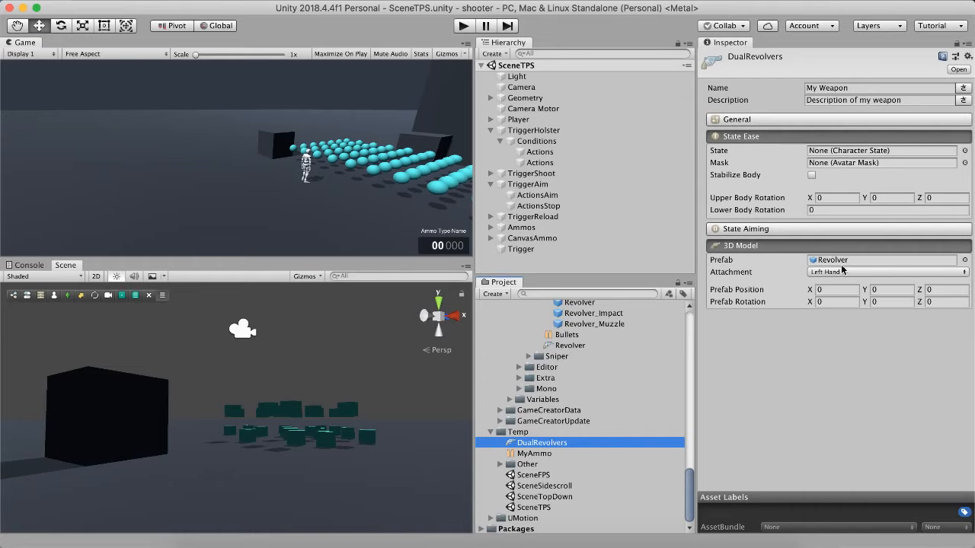
pyautogui.click(756, 248)
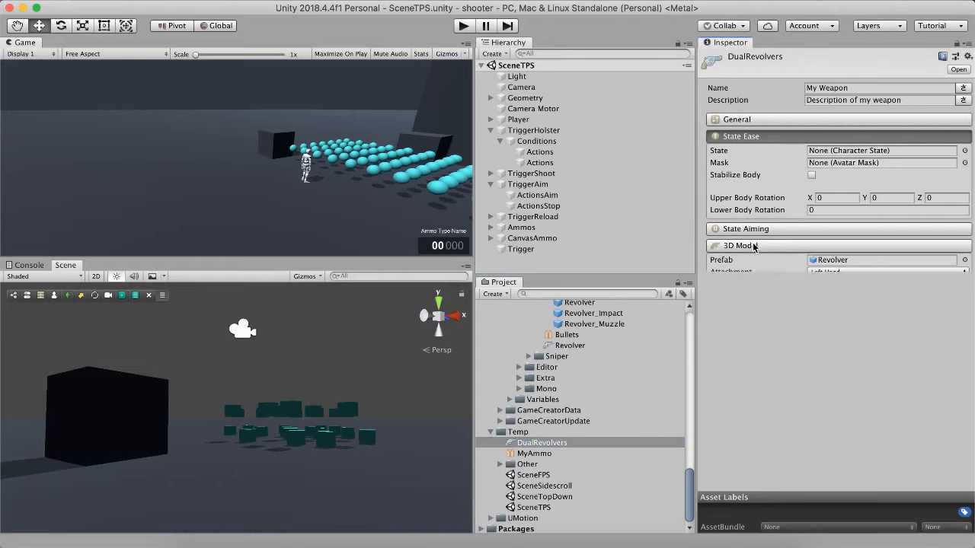
pyautogui.click(805, 135)
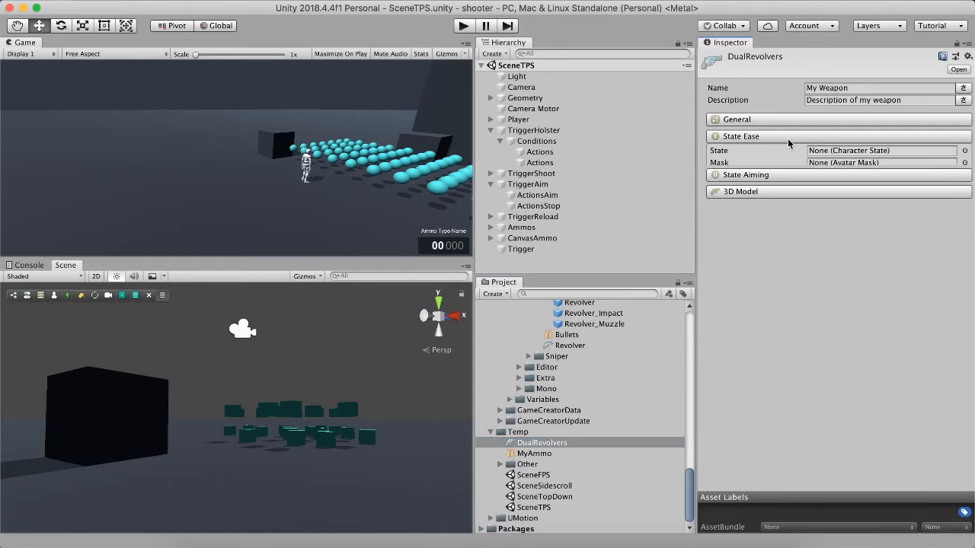
# - Run the game with the holster trigger's DualRevolvers draw action, enlarge the Game view and draw the weapon
pyautogui.click(552, 446)
pyautogui.click(564, 154)
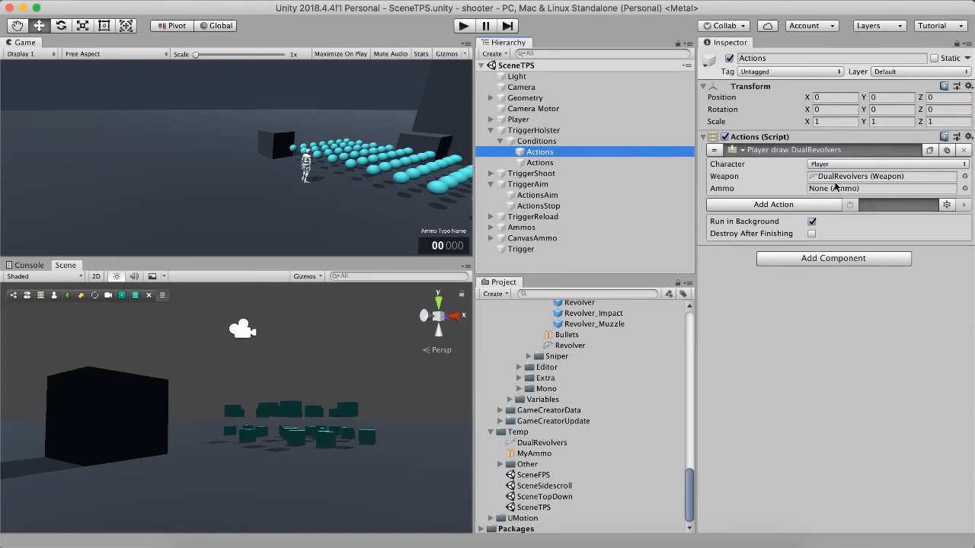
pyautogui.click(464, 28)
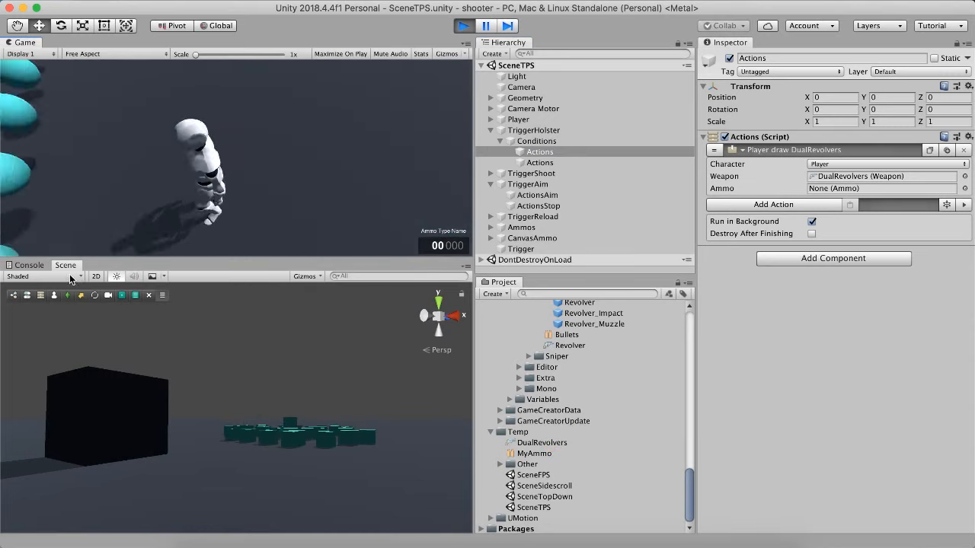
pyautogui.moveTo(123, 257); pyautogui.dragTo(148, 415)
pyautogui.press('q')
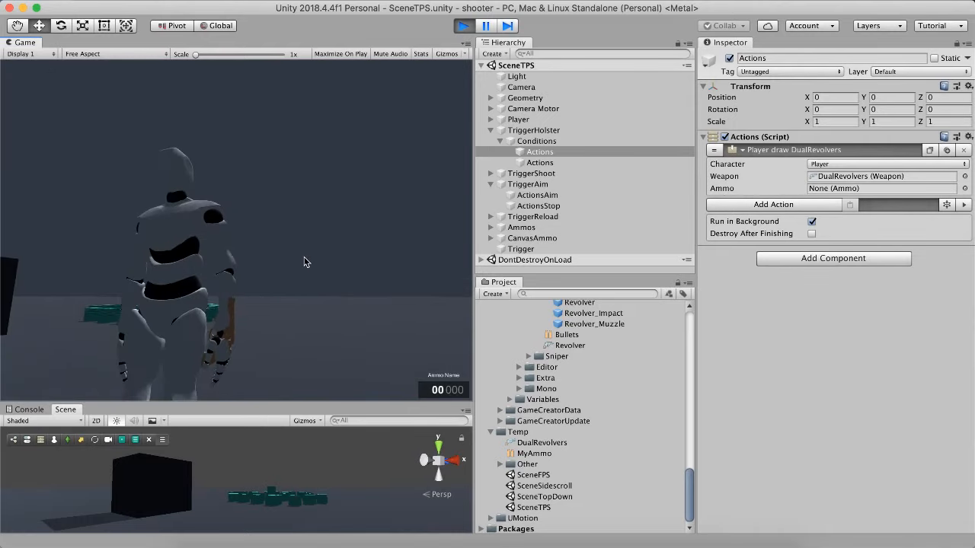
# - Review the State Ease and 3D Model settings of the DualRevolvers weapon while the game runs, and collapse both sections
pyautogui.click(534, 453)
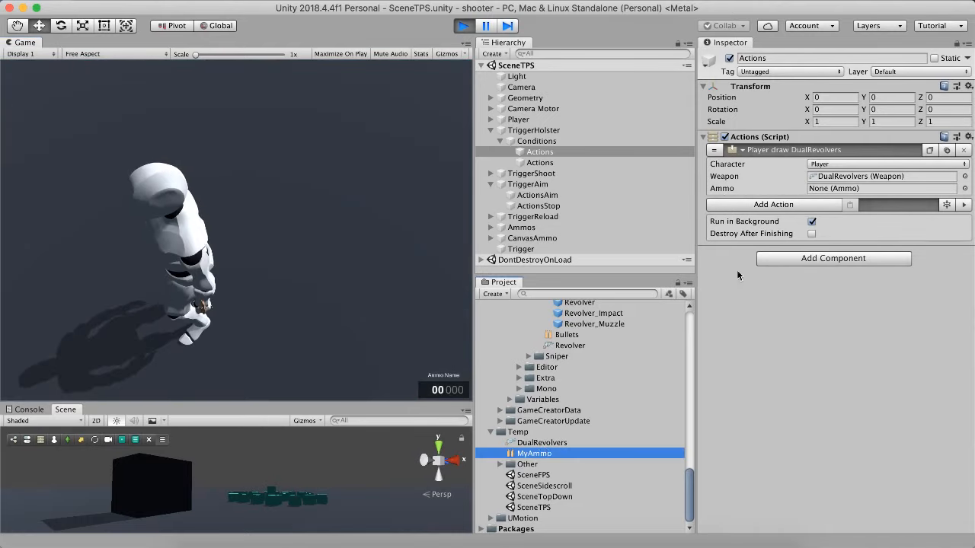
pyautogui.press('Up')
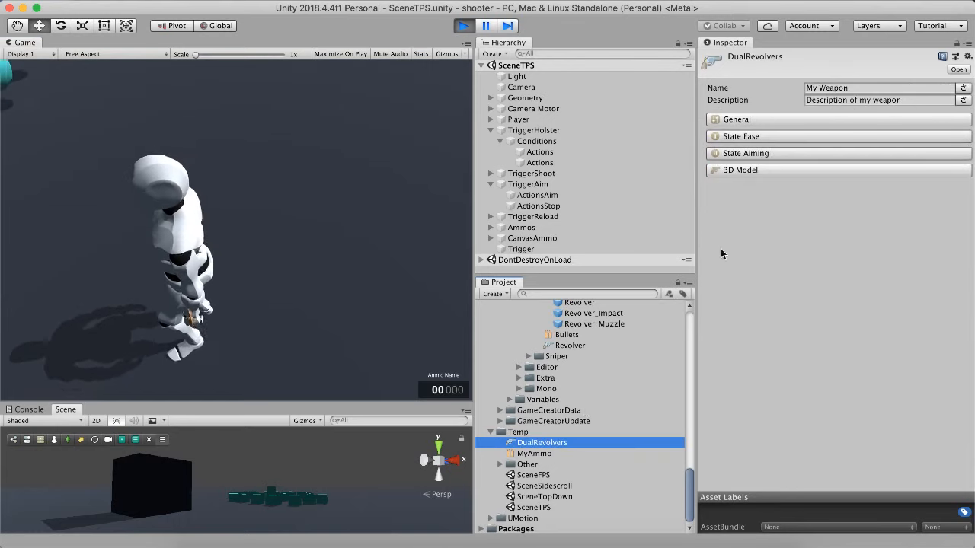
pyautogui.click(777, 136)
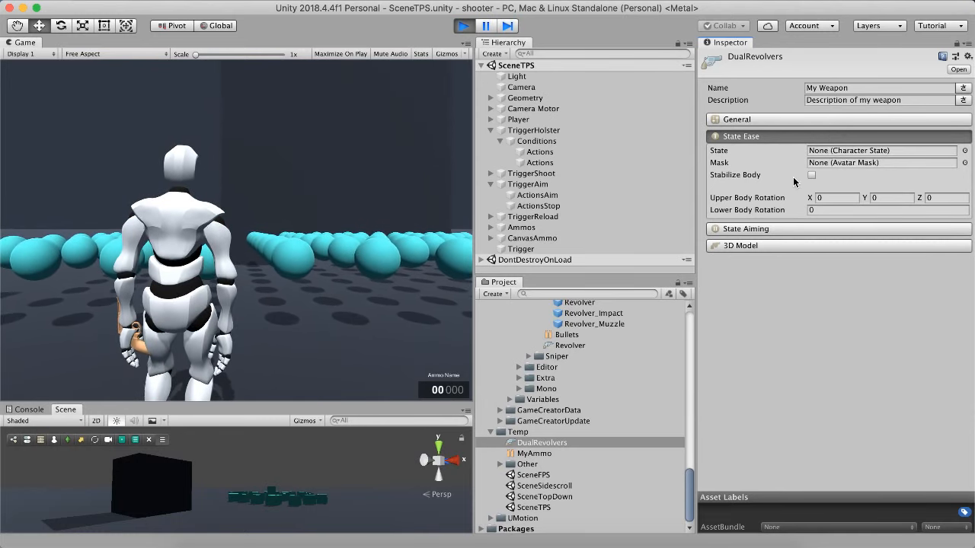
pyautogui.click(735, 246)
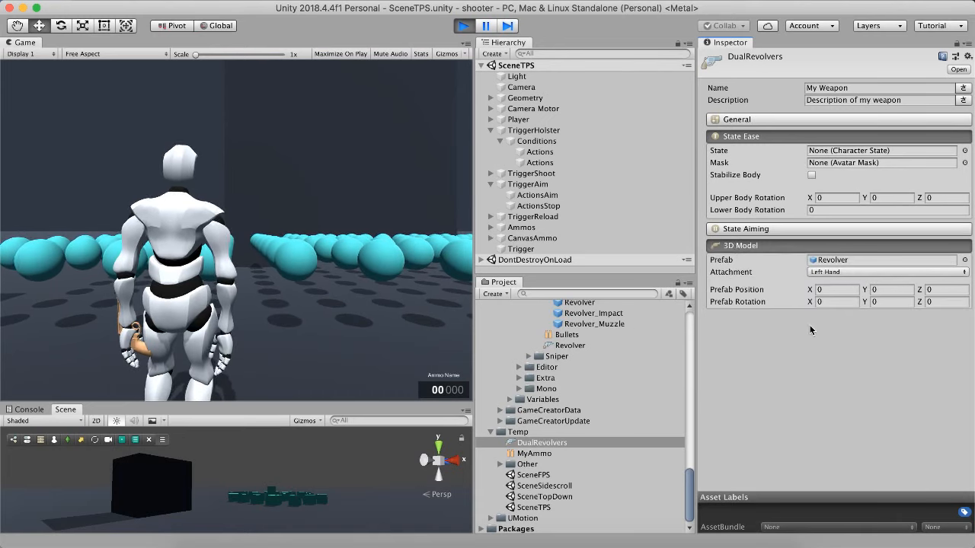
pyautogui.click(766, 246)
pyautogui.click(762, 136)
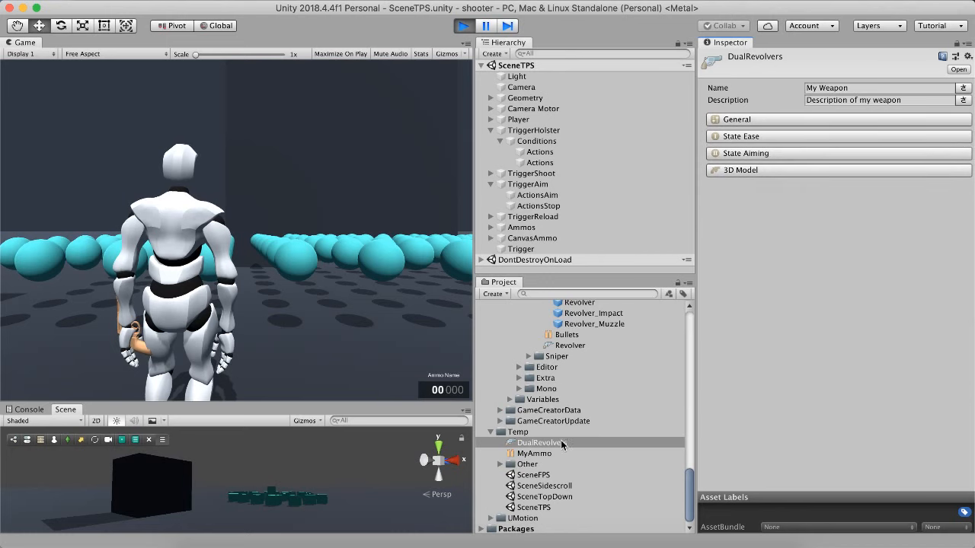
# - Set the MyAmmo asset's fire rate to 1, enable Infinite Ammo and collapse its General section
pyautogui.click(535, 443)
pyautogui.click(525, 454)
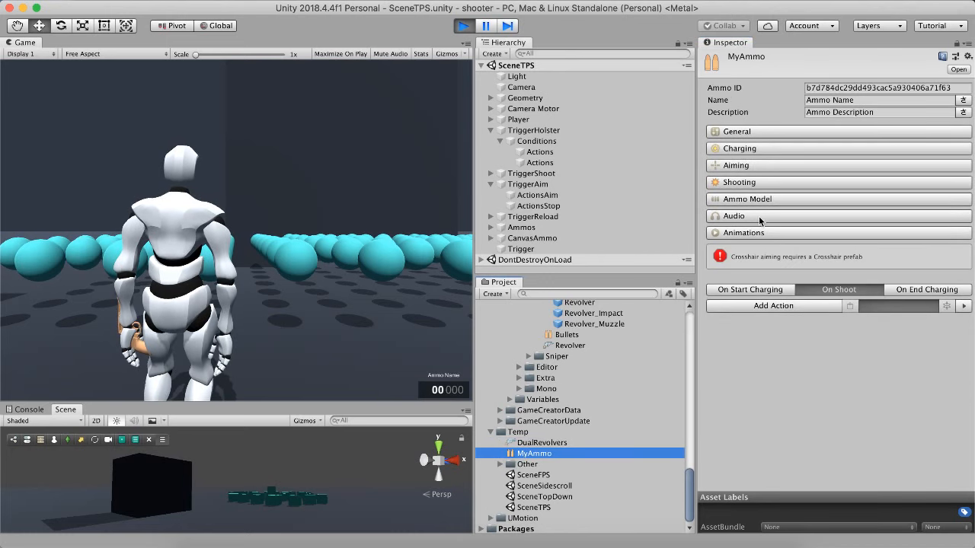
pyautogui.click(746, 133)
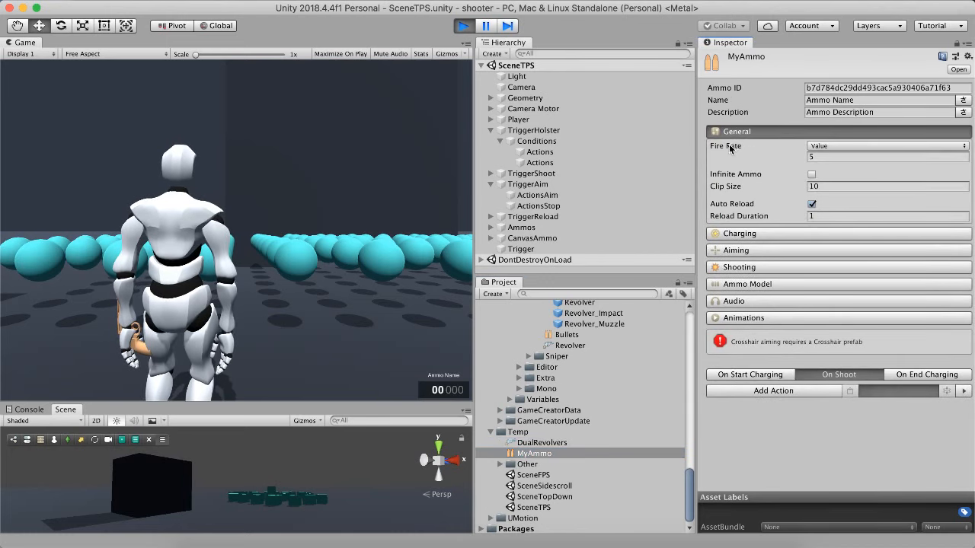
pyautogui.click(845, 157)
pyautogui.write('1')
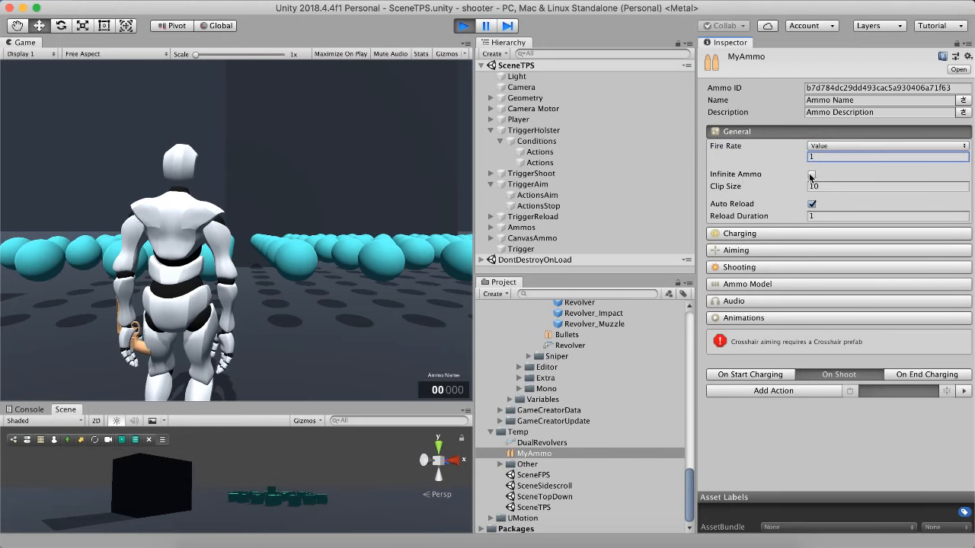
pyautogui.click(811, 176)
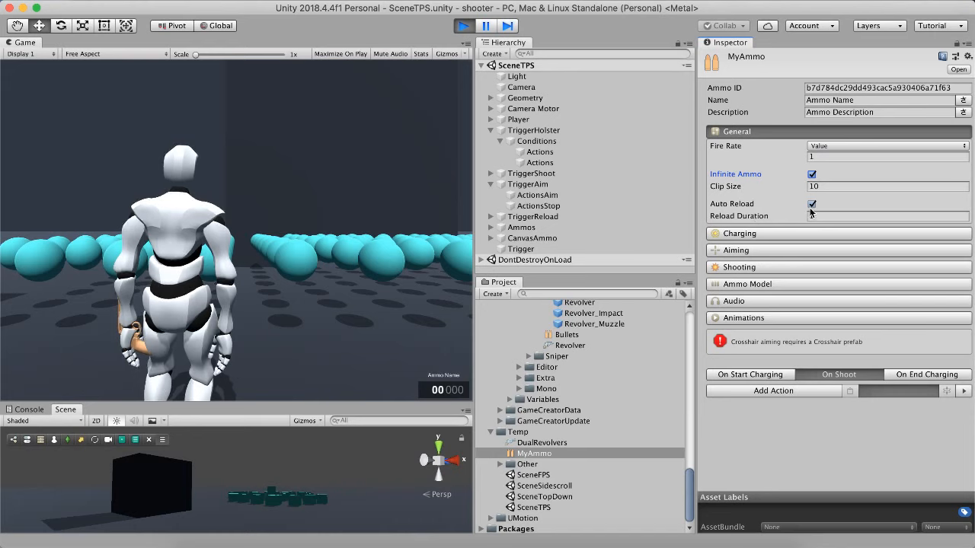
pyautogui.click(764, 134)
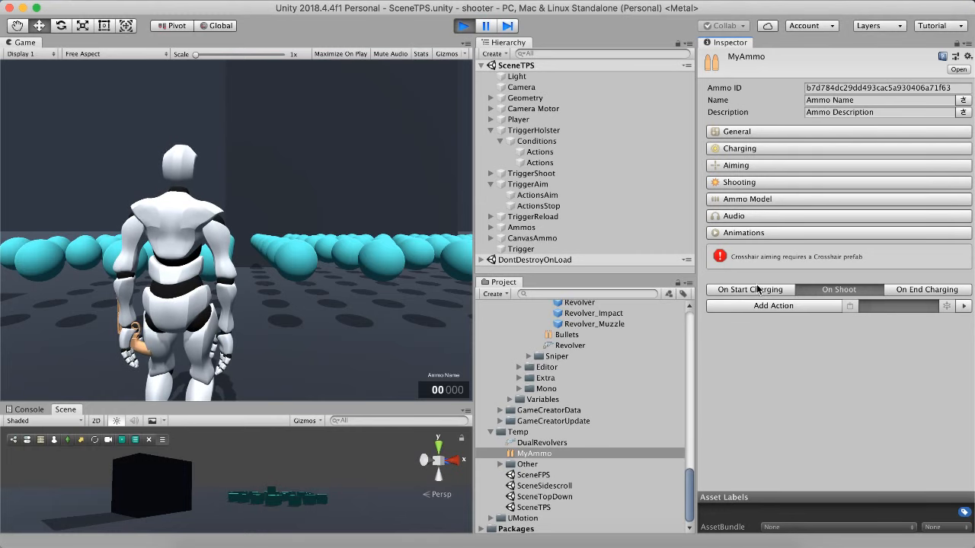
# - Set the weapon of the holster trigger's draw action to Bow in the running scene
pyautogui.click(527, 463)
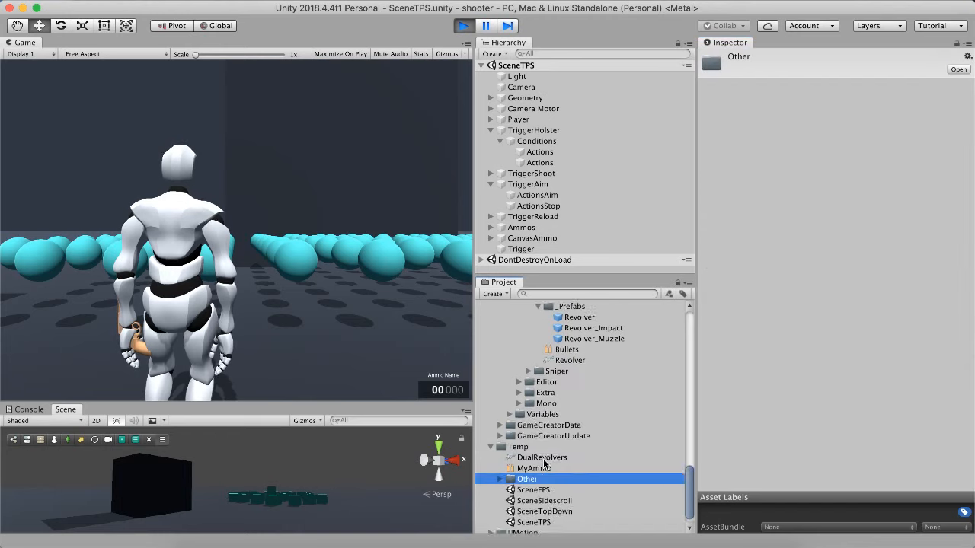
pyautogui.scroll(5, 580, 345)
pyautogui.click(538, 151)
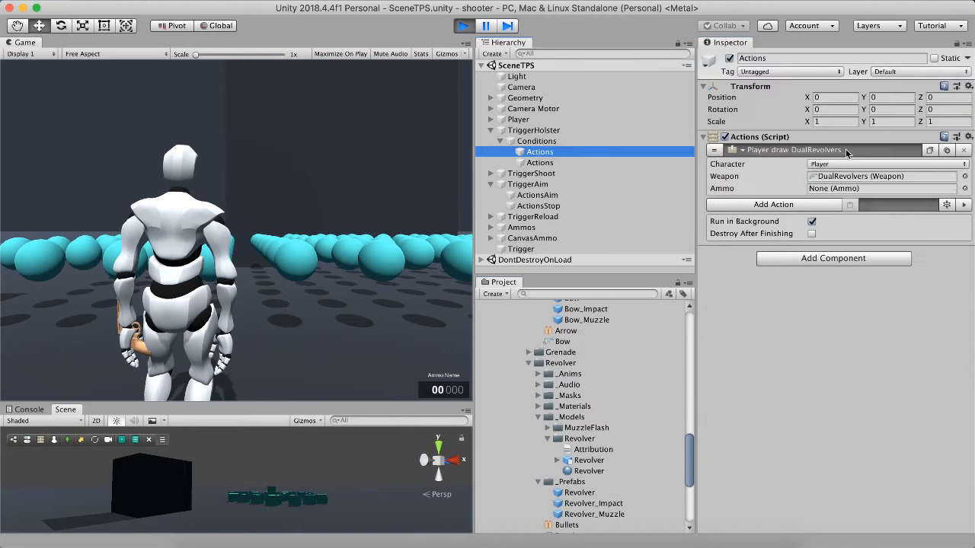
pyautogui.click(965, 178)
pyautogui.write('bow')
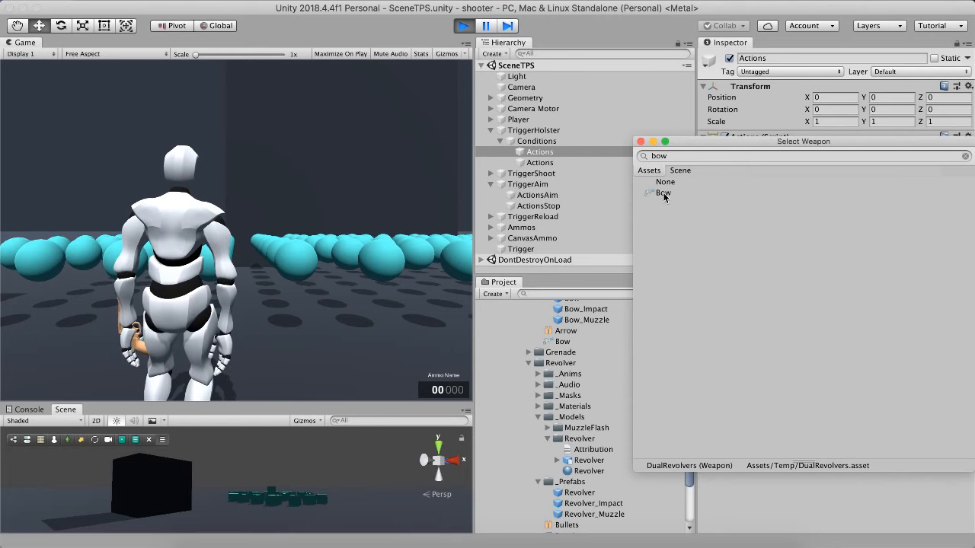
pyautogui.doubleClick(663, 193)
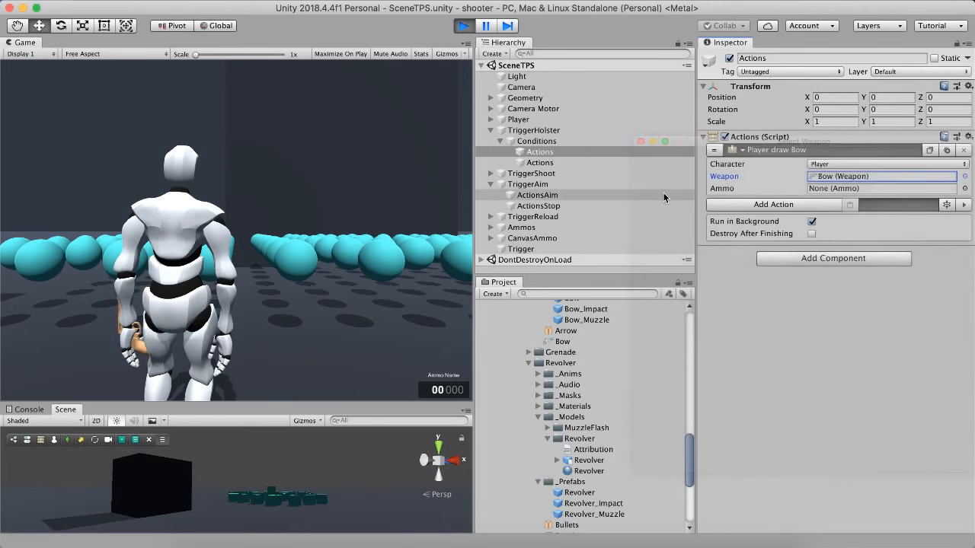
# - Locate the Archery animation clips in the project and preview the Archery@aimingA and Archery@aimingB poses
pyautogui.scroll(3, 611, 385)
pyautogui.scroll(1, 610, 387)
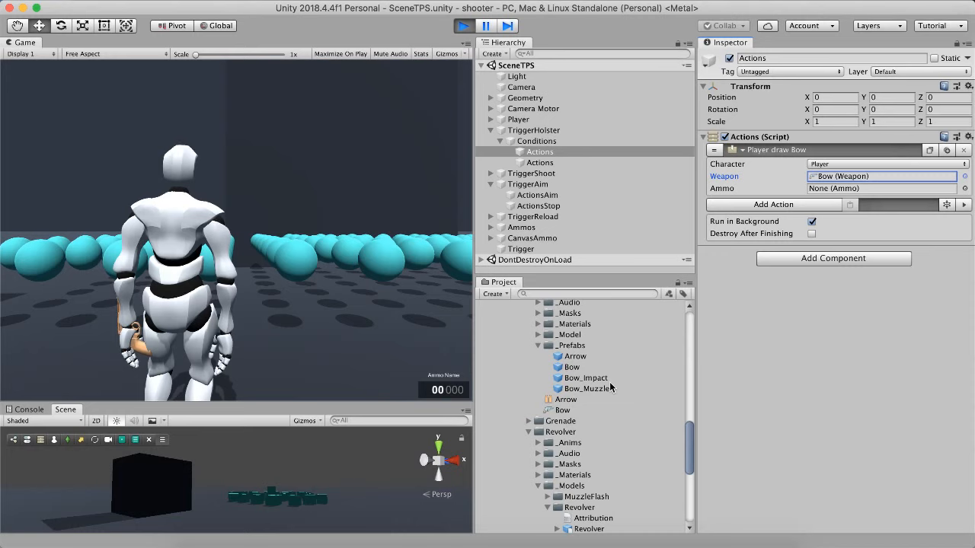
pyautogui.scroll(5, 594, 404)
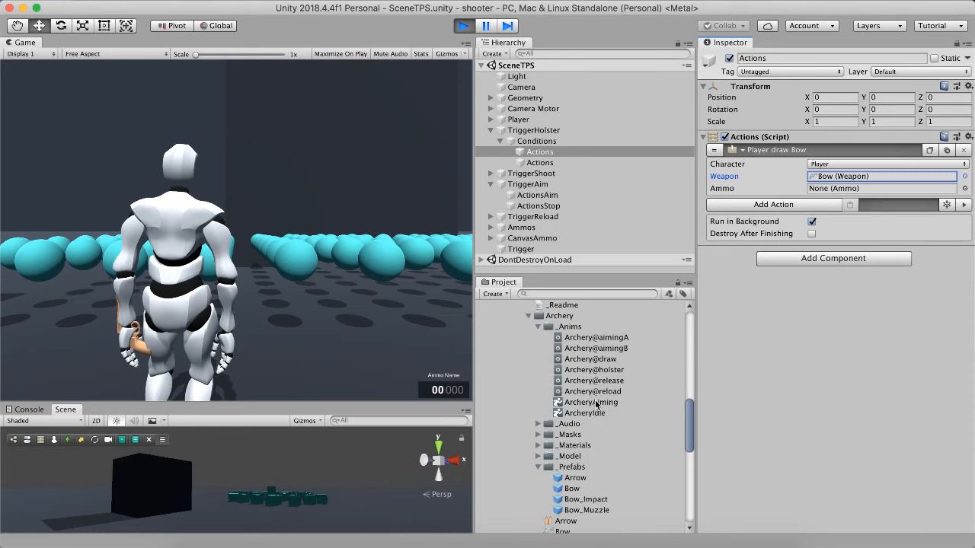
pyautogui.click(621, 338)
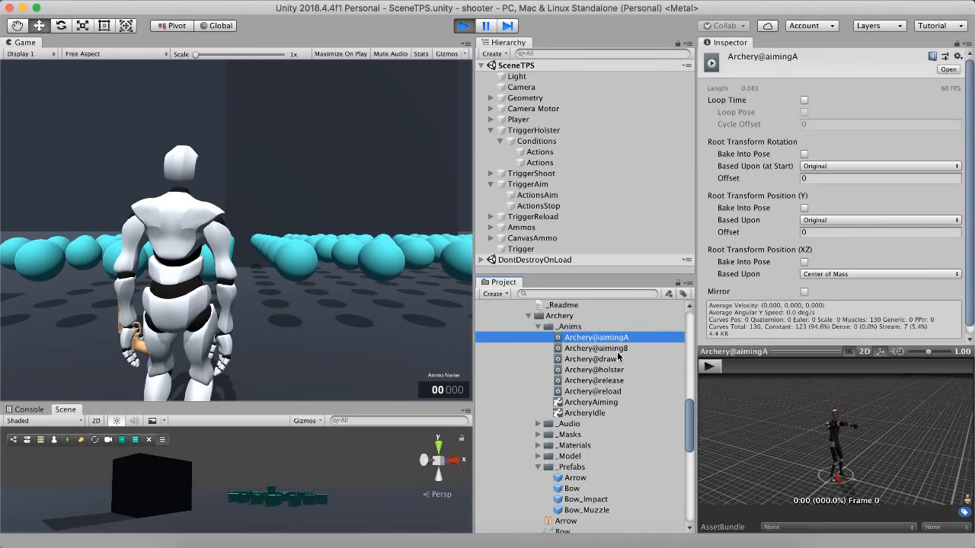
pyautogui.click(619, 349)
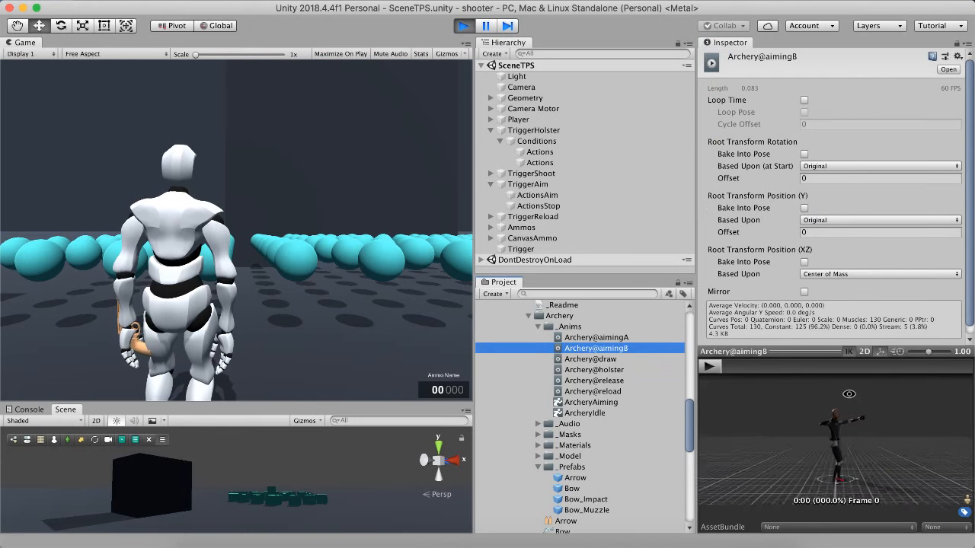
# - Review the Min Charge Time and Charge Time settings in the Charging section of the Archery Arrow ammo asset
pyautogui.scroll(-6, 629, 461)
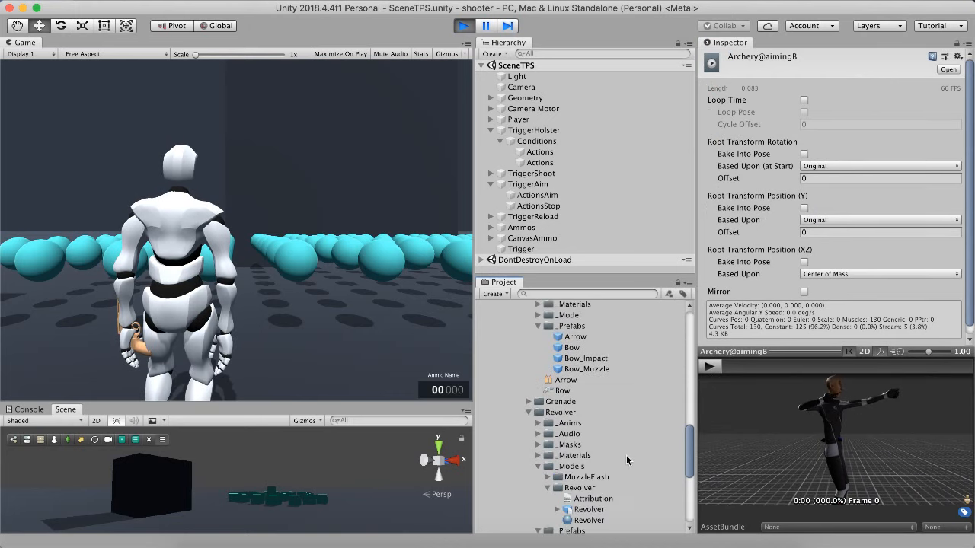
pyautogui.click(565, 380)
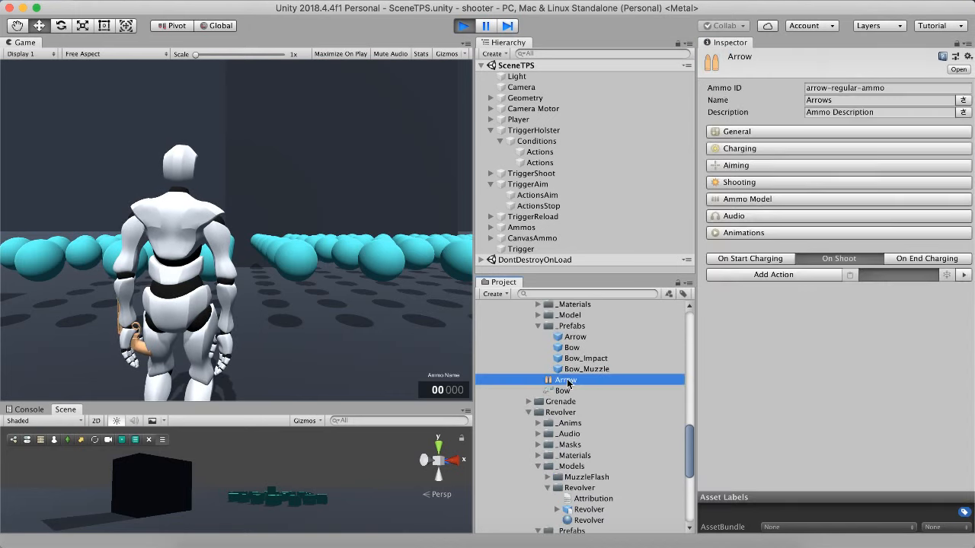
pyautogui.click(737, 150)
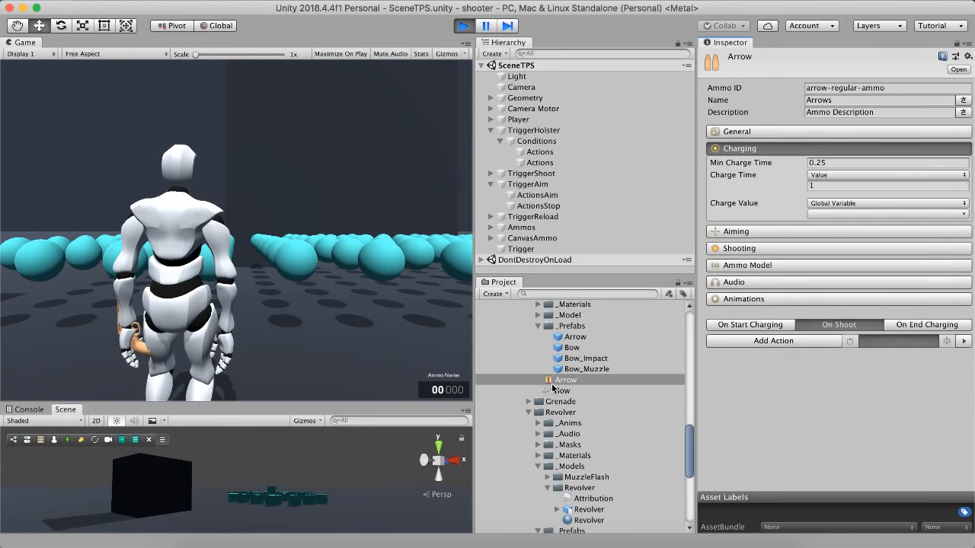
pyautogui.click(552, 384)
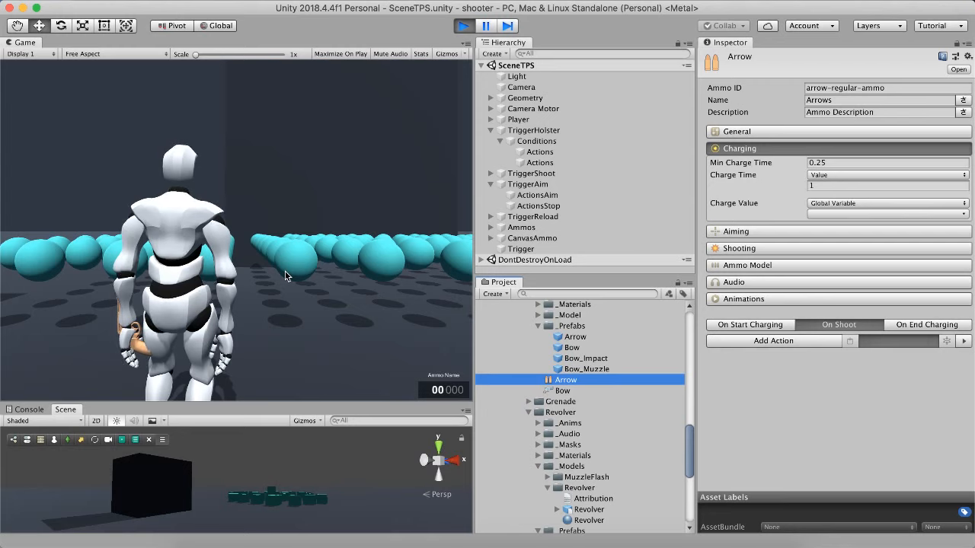
pyautogui.click(740, 163)
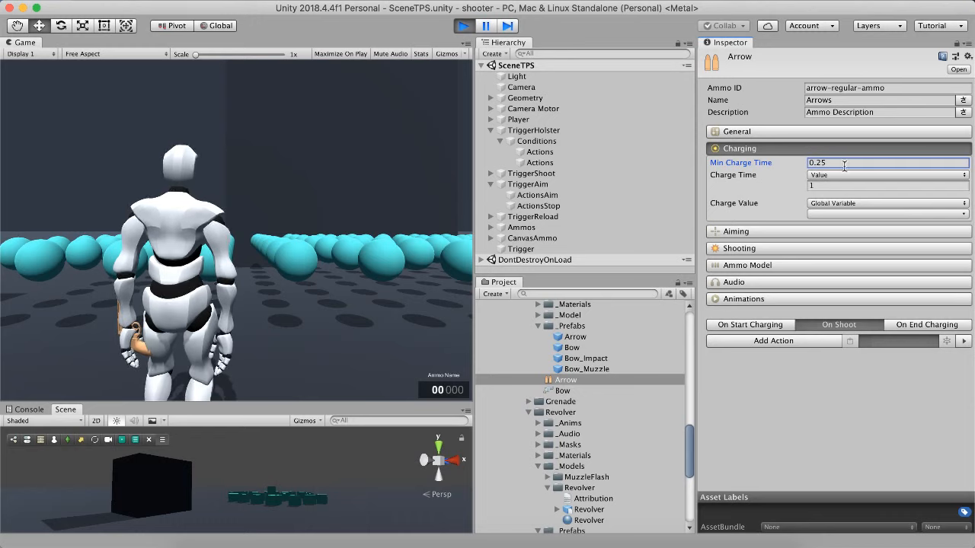
pyautogui.press('Return')
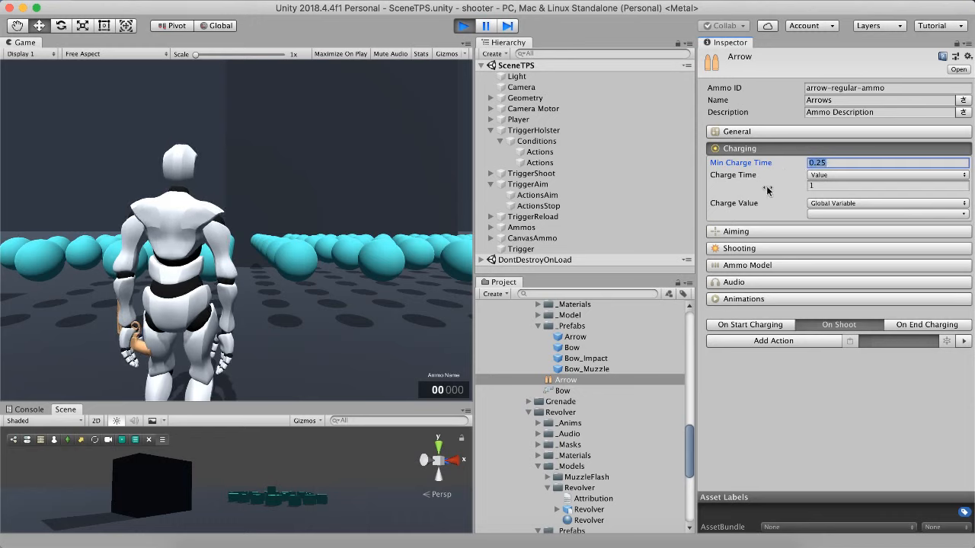
pyautogui.write('0')
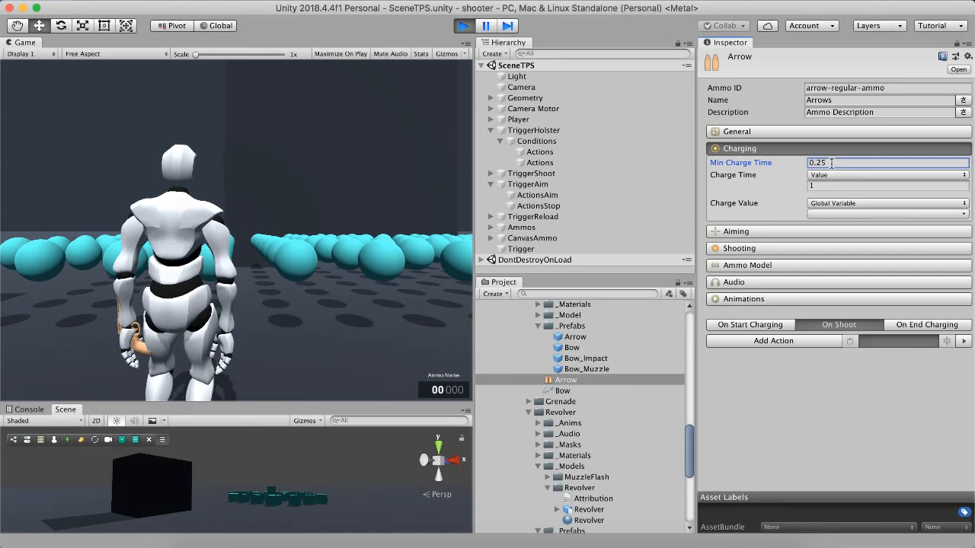
pyautogui.press('Tab')
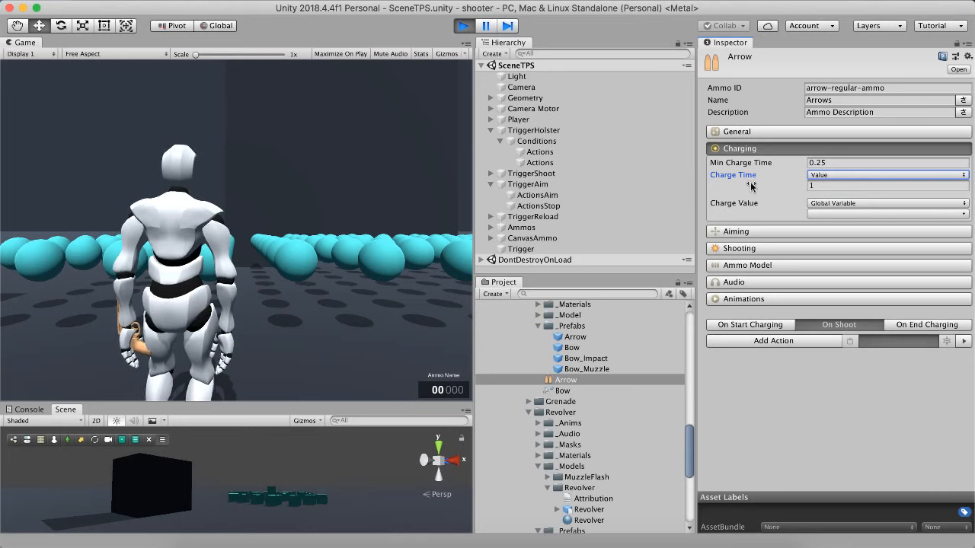
# - Check the holster trigger's draw action, and draw and aim the Bow in the running game
pyautogui.click(542, 152)
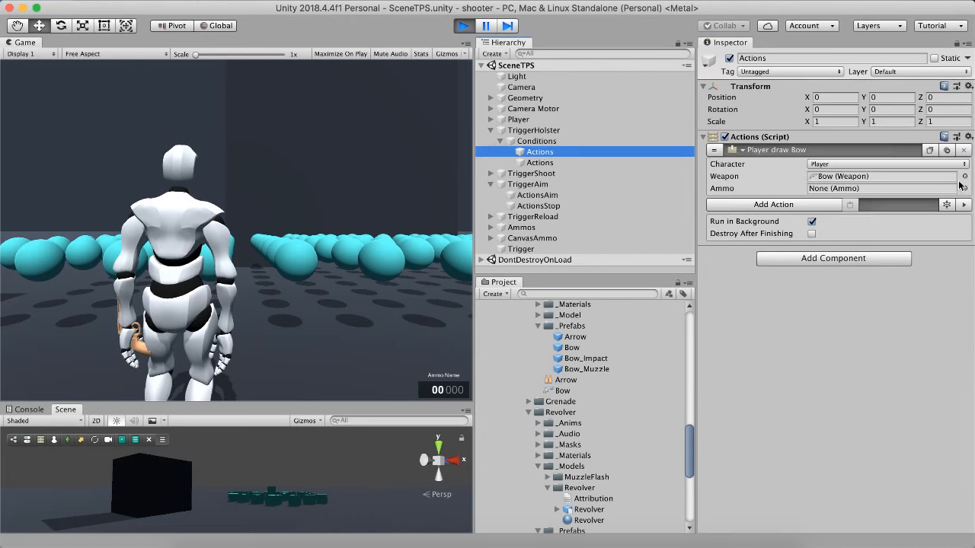
pyautogui.click(351, 219)
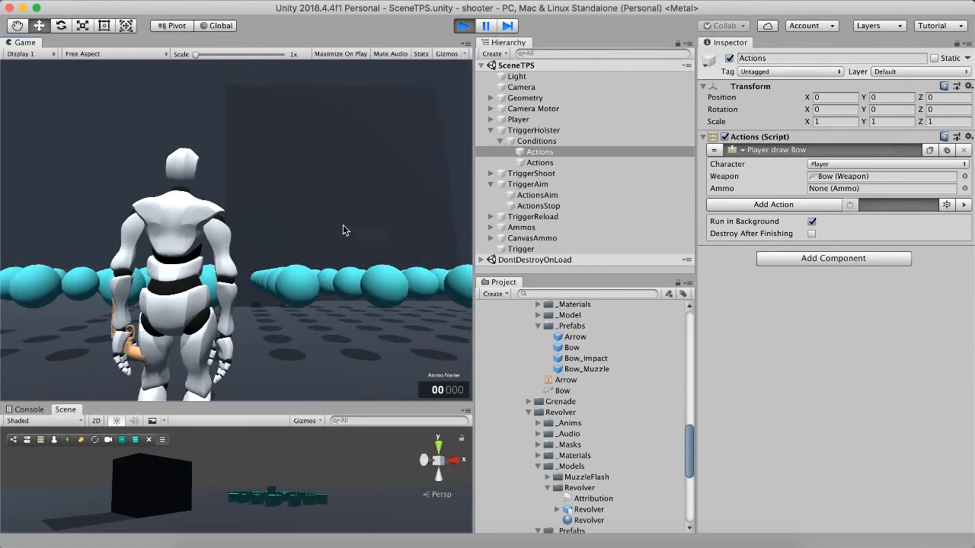
pyautogui.press('q')
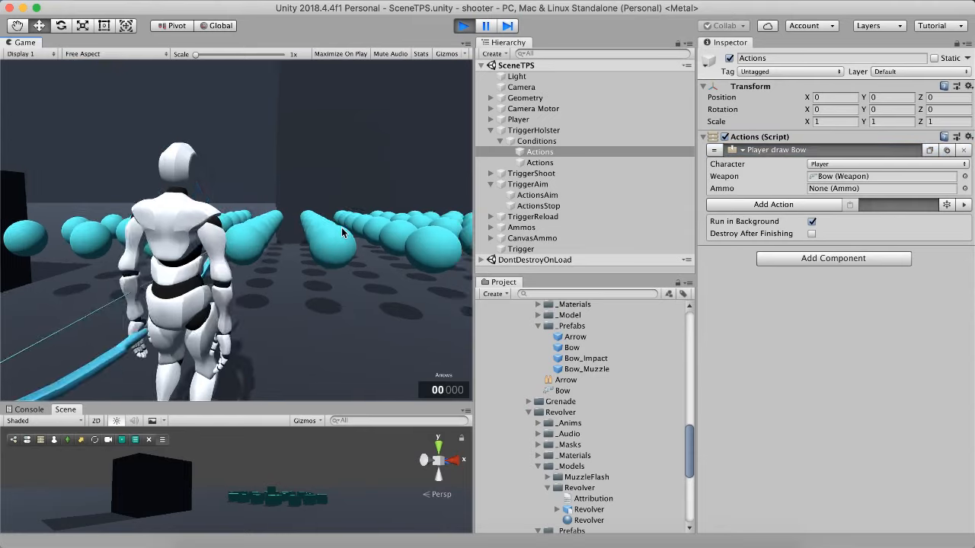
pyautogui.rightClick(341, 230)
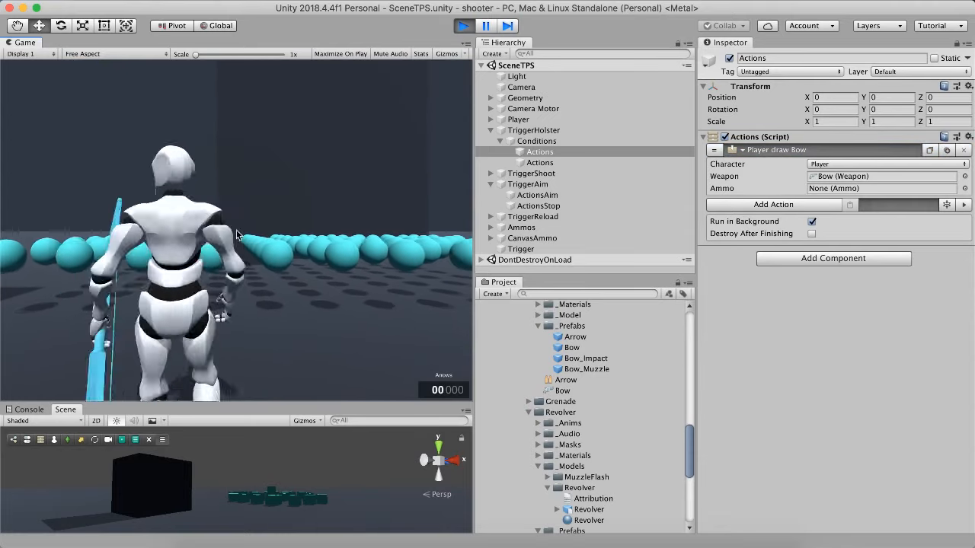
# - Stop the game and set the weapon of the holster trigger's draw action to Bow in the edited scene
pyautogui.click(464, 26)
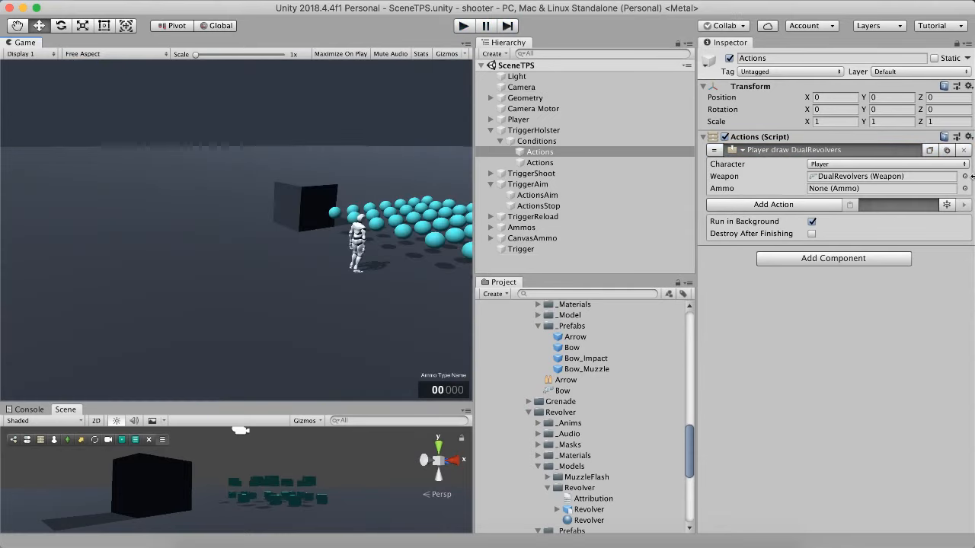
pyautogui.click(965, 176)
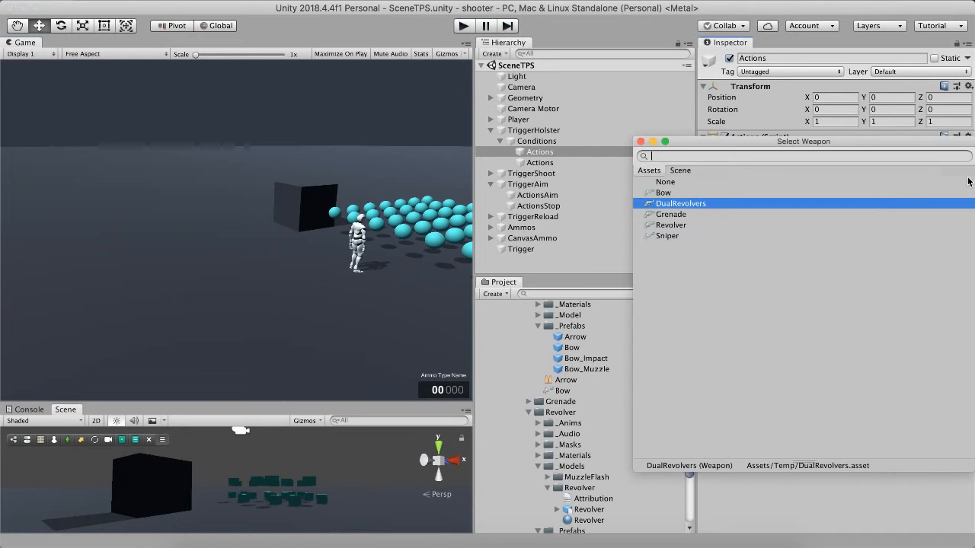
pyautogui.doubleClick(664, 194)
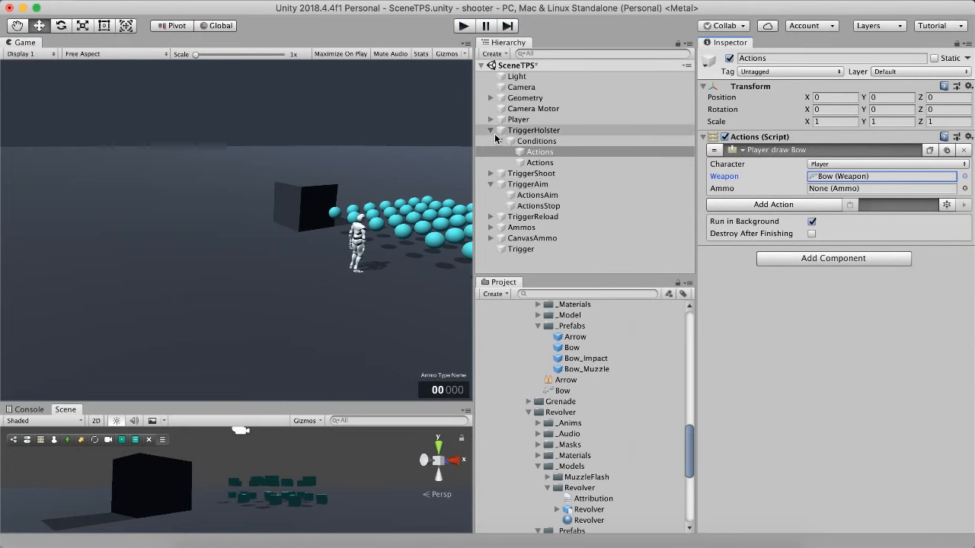
# - Collapse the TriggerHolster and TriggerAim objects in the hierarchy and delete the Trigger object from the scene
pyautogui.click(491, 131)
pyautogui.click(544, 163)
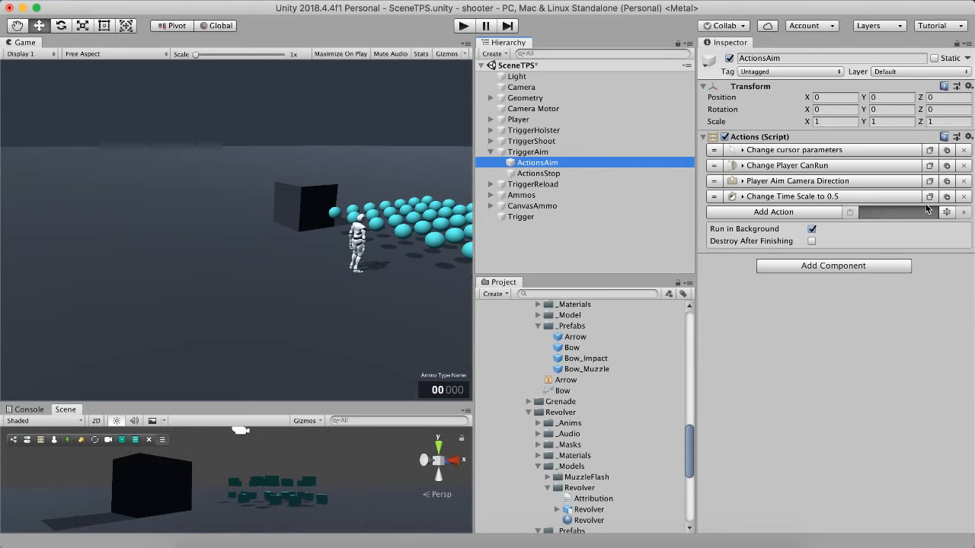
pyautogui.click(485, 152)
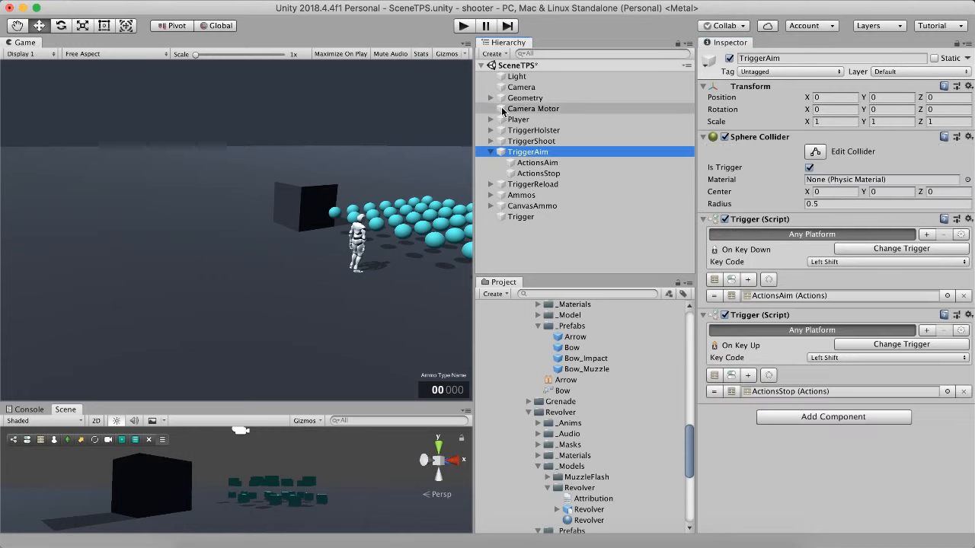
pyautogui.click(490, 151)
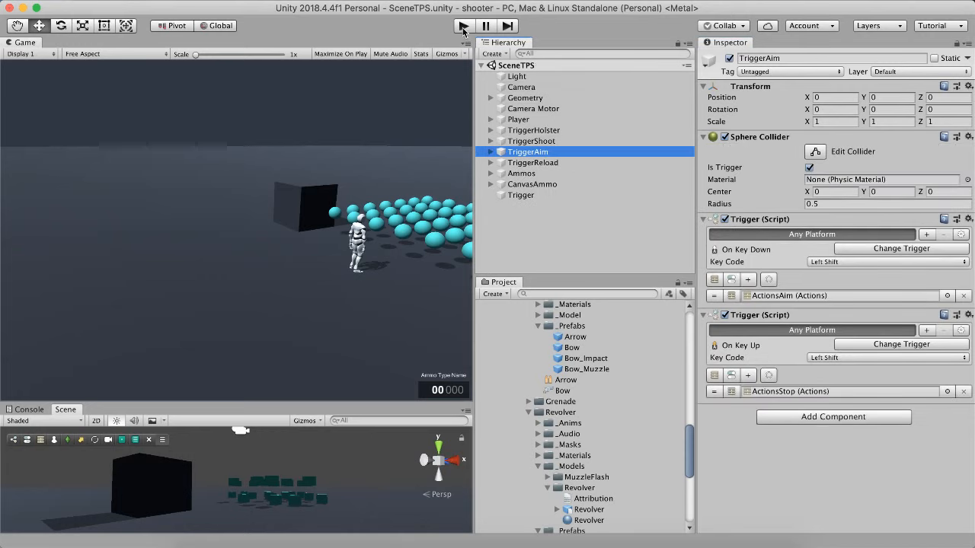
pyautogui.click(522, 195)
pyautogui.press('super+BackSpace')
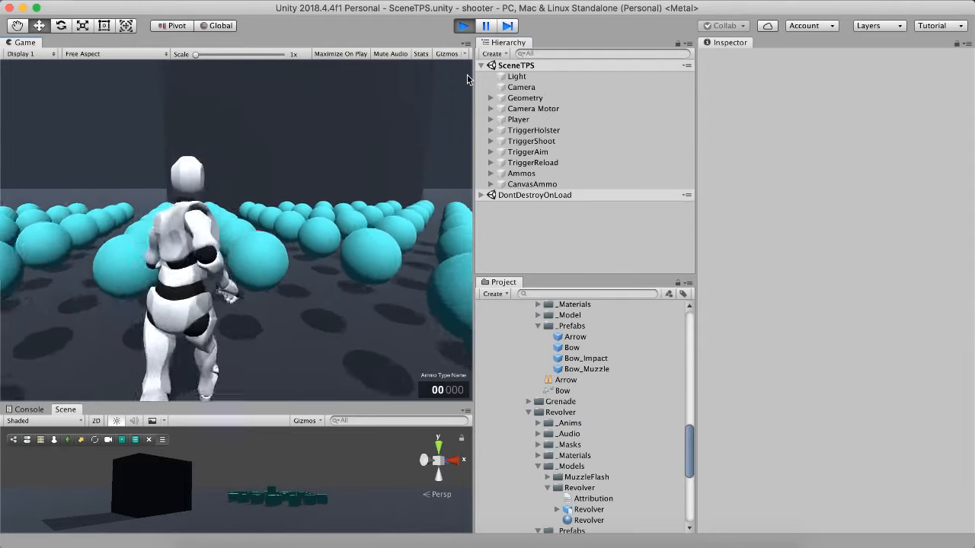
# - Aim the bow in the running game, and enlarge the Scene view with the Player framed in it
pyautogui.rightClick(467, 79)
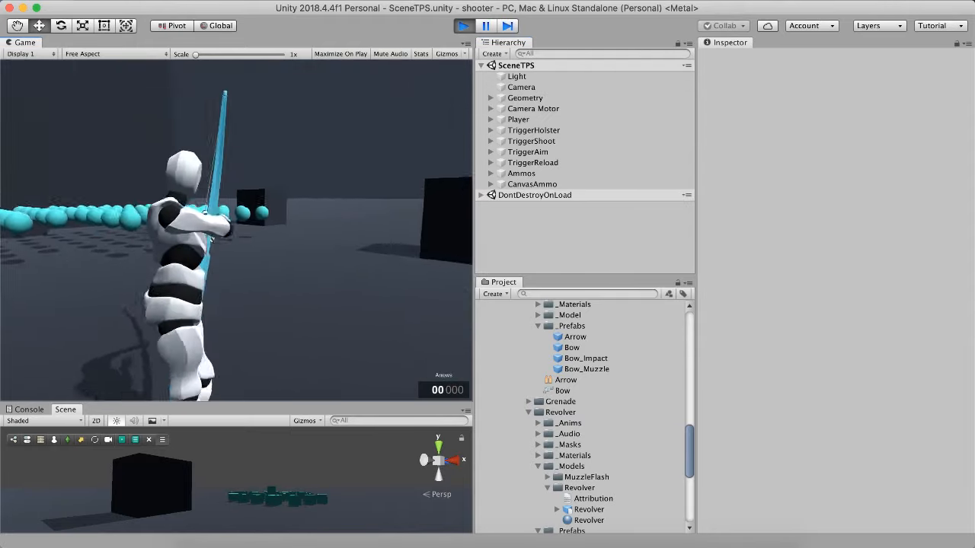
pyautogui.press('Escape')
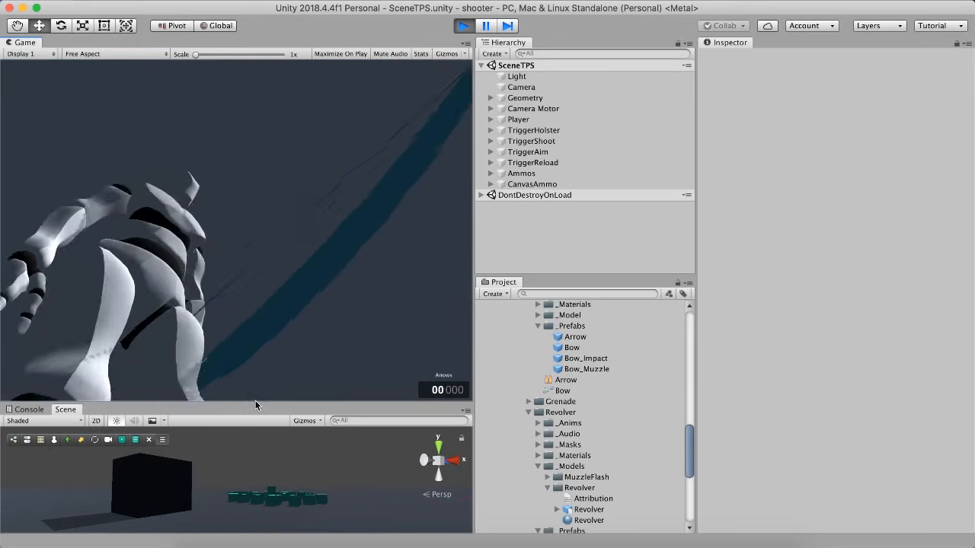
pyautogui.moveTo(255, 402); pyautogui.dragTo(260, 261)
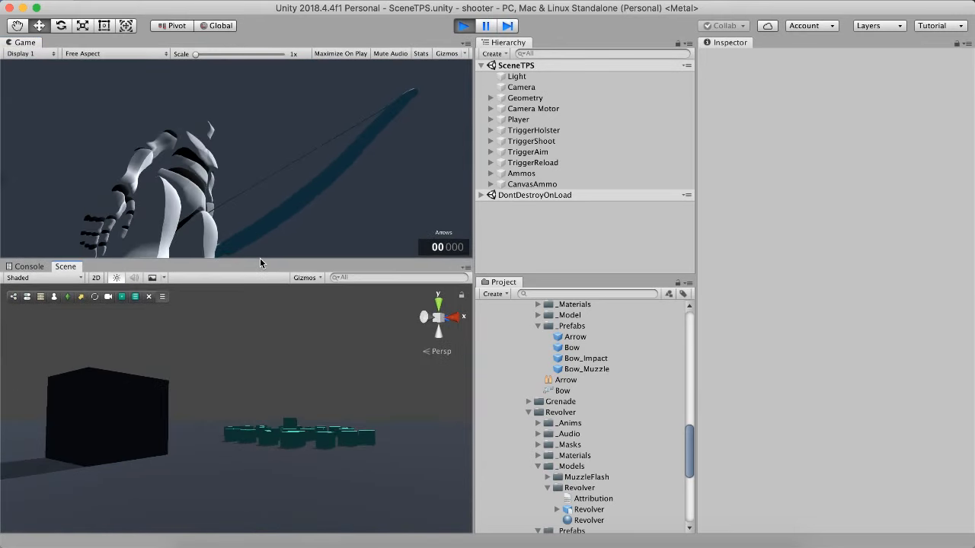
pyautogui.click(525, 120)
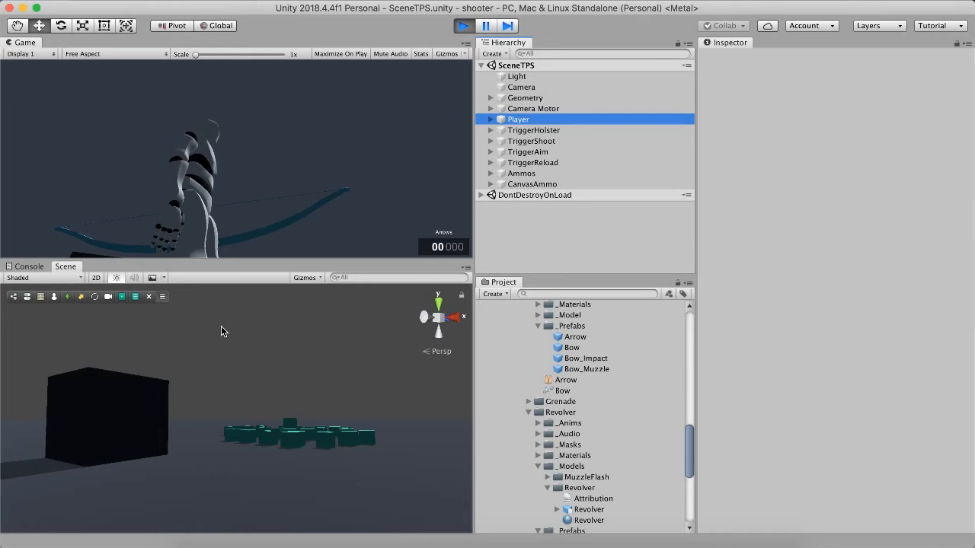
pyautogui.press('f')
pyautogui.moveTo(283, 356); pyautogui.dragTo(283, 355, button='right')
pyautogui.click(565, 243)
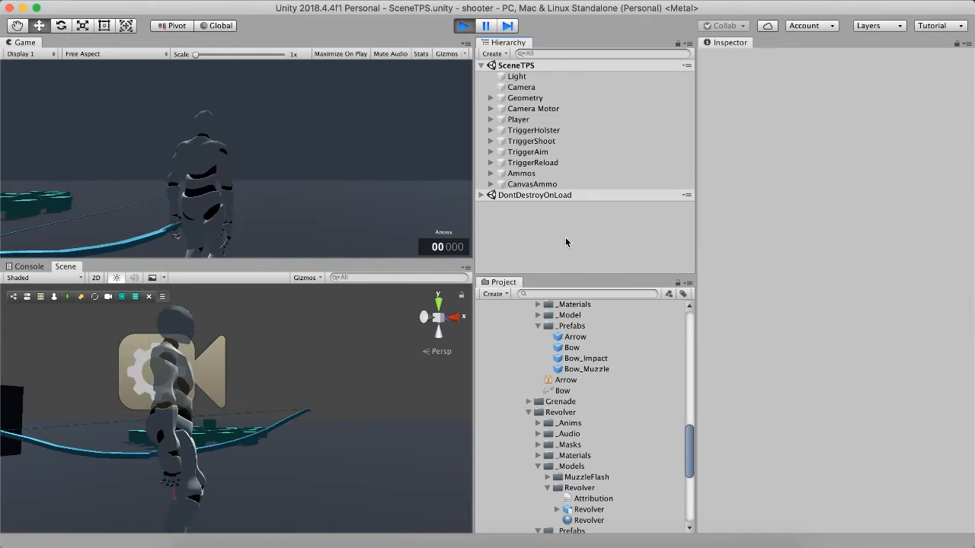
# - Charge the loaded bow and shoot an arrow in the running game while watching the character in the Scene view
pyautogui.click(302, 202)
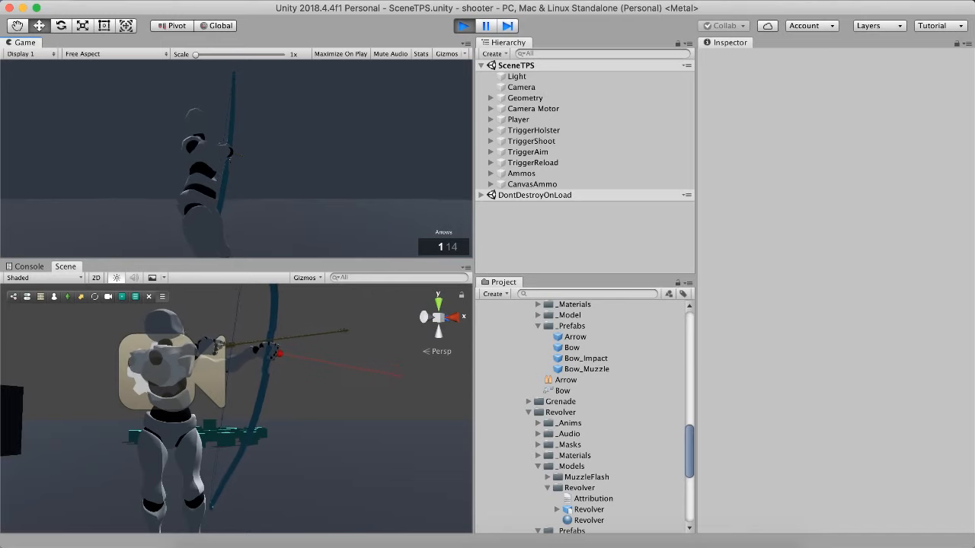
pyautogui.click(236, 158)
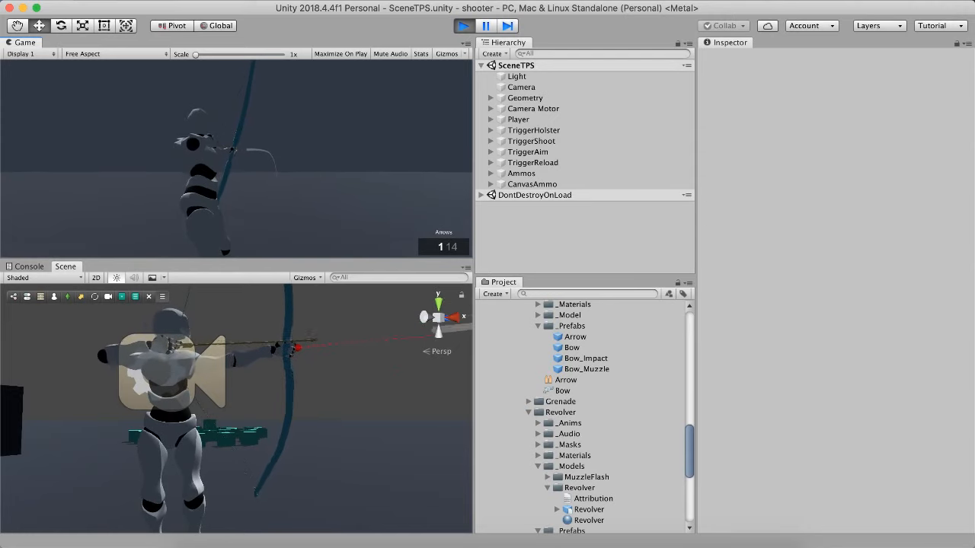
pyautogui.click(236, 158)
pyautogui.press('Escape')
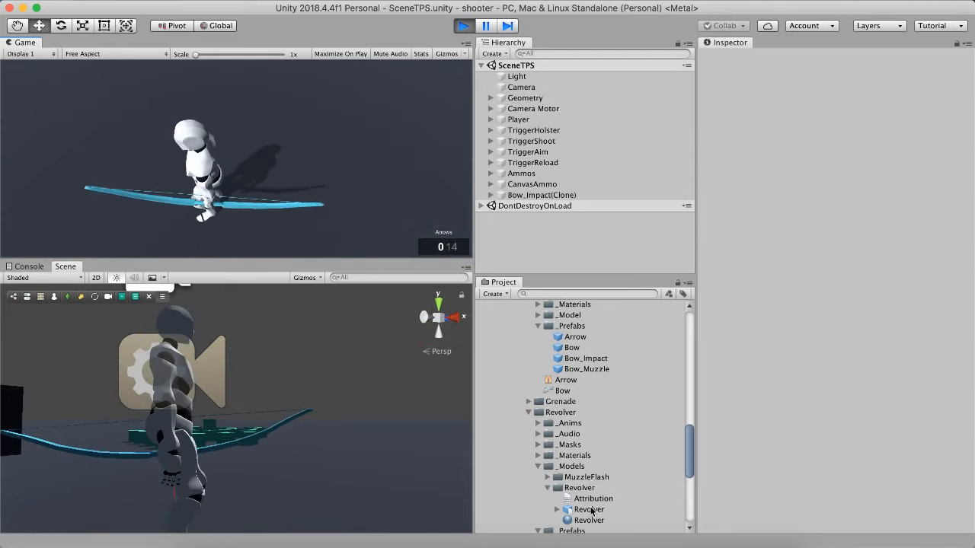
# - Compare the Archery@aimingA and Archery@aimingB poses by switching between their animation previews
pyautogui.scroll(-5, 590, 506)
pyautogui.scroll(4, 592, 510)
pyautogui.scroll(6, 591, 510)
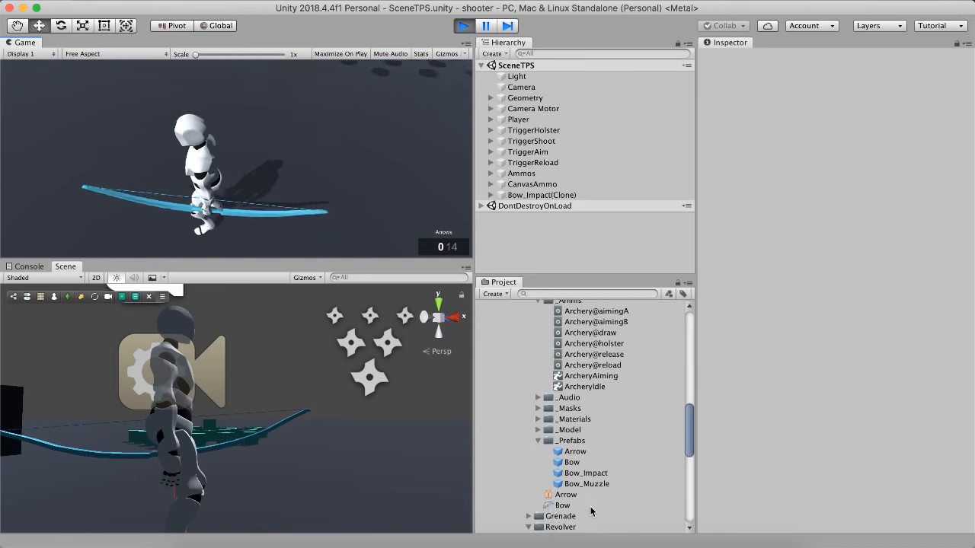
pyautogui.click(594, 334)
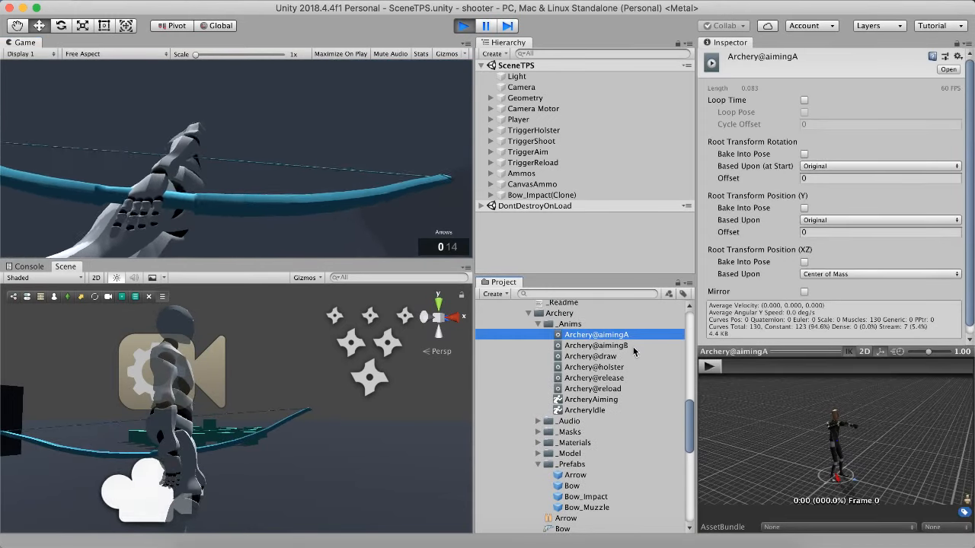
pyautogui.press('Down')
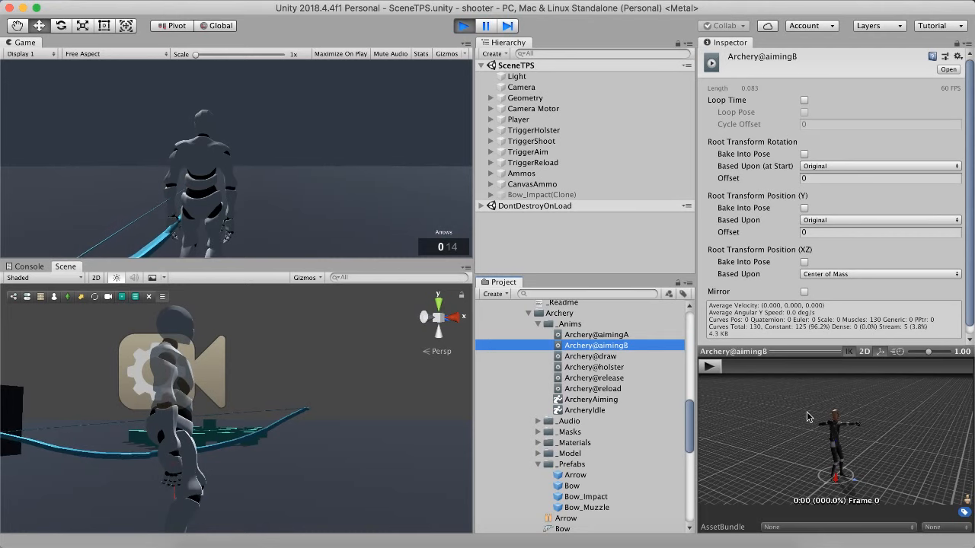
pyautogui.click(597, 336)
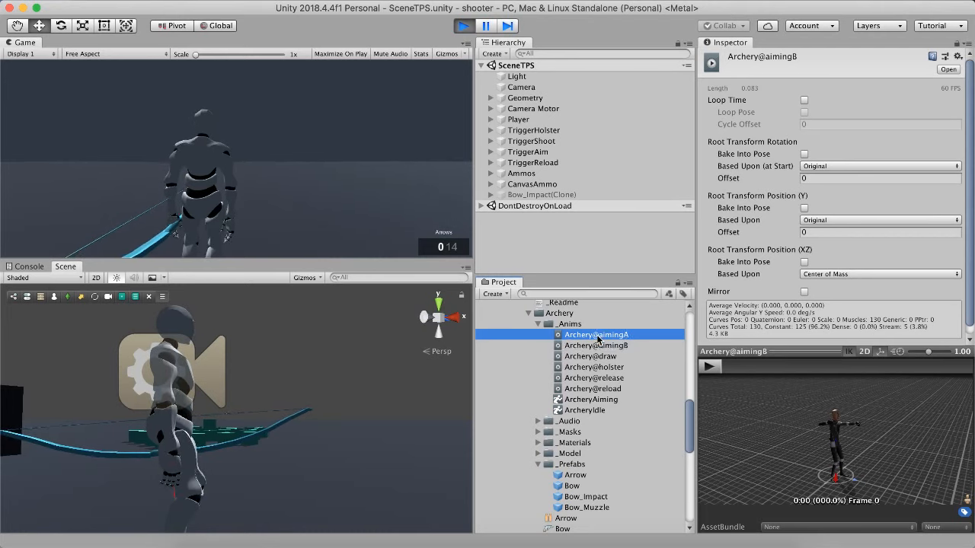
pyautogui.click(597, 344)
pyautogui.click(597, 337)
pyautogui.click(597, 343)
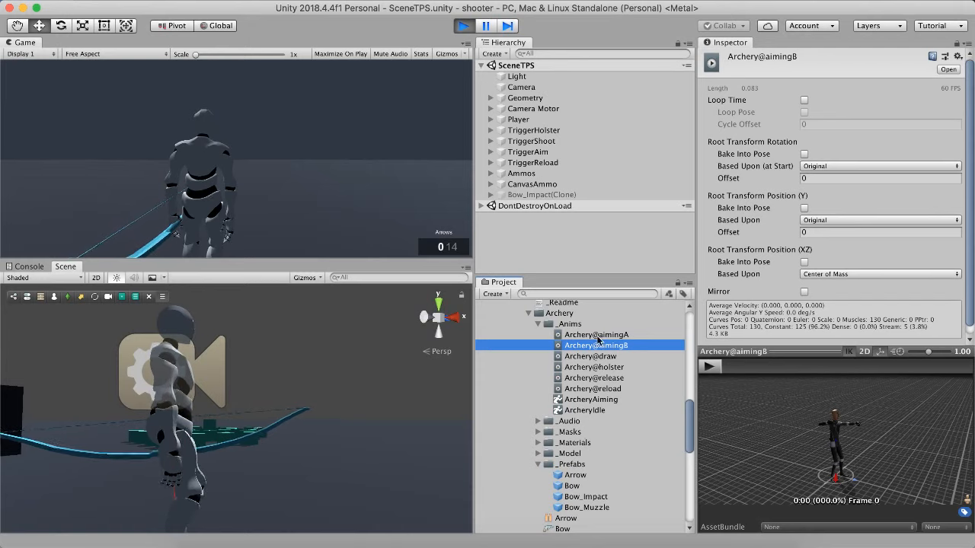
pyautogui.click(600, 336)
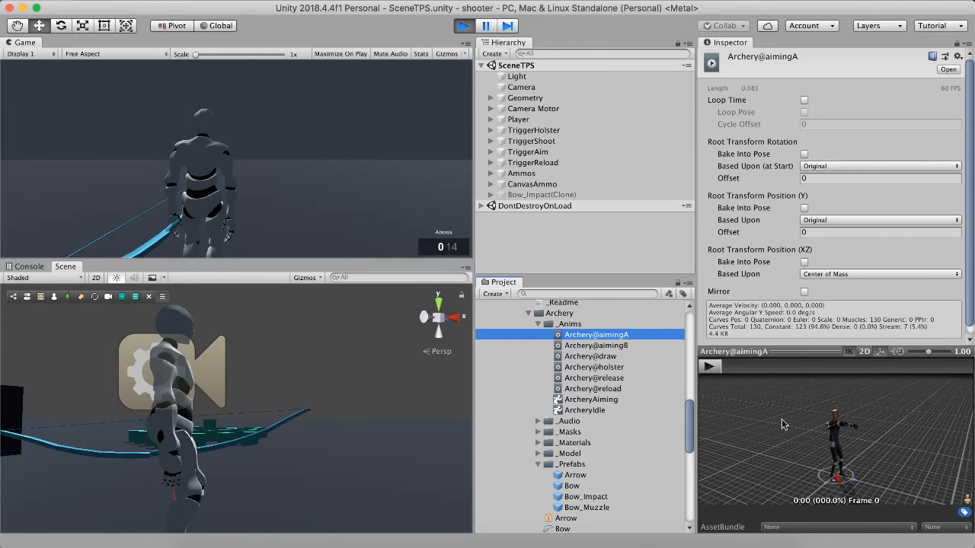
pyautogui.click(603, 346)
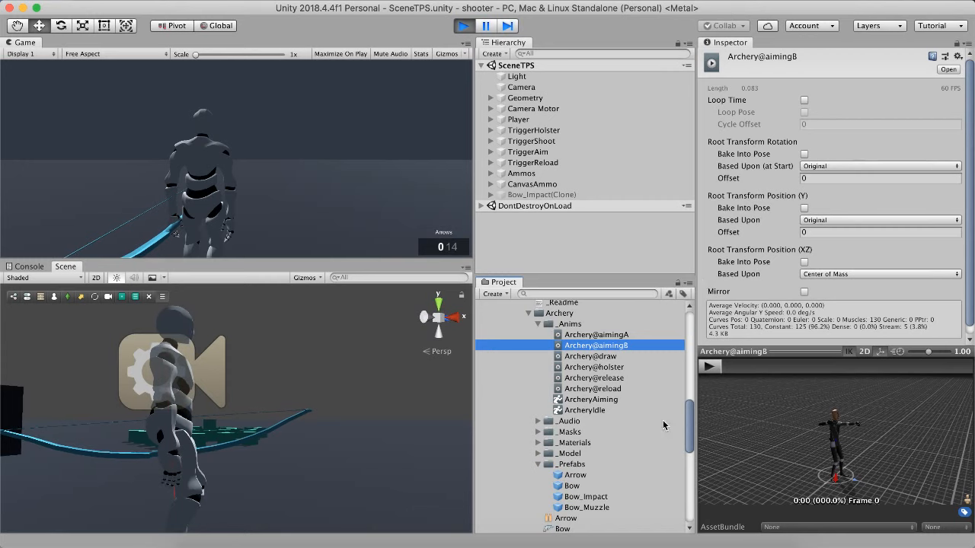
# - Inspect the Arrow ammo's Charge Time setting and shoot an arrow in the running game
pyautogui.scroll(-5, 664, 424)
pyautogui.click(556, 443)
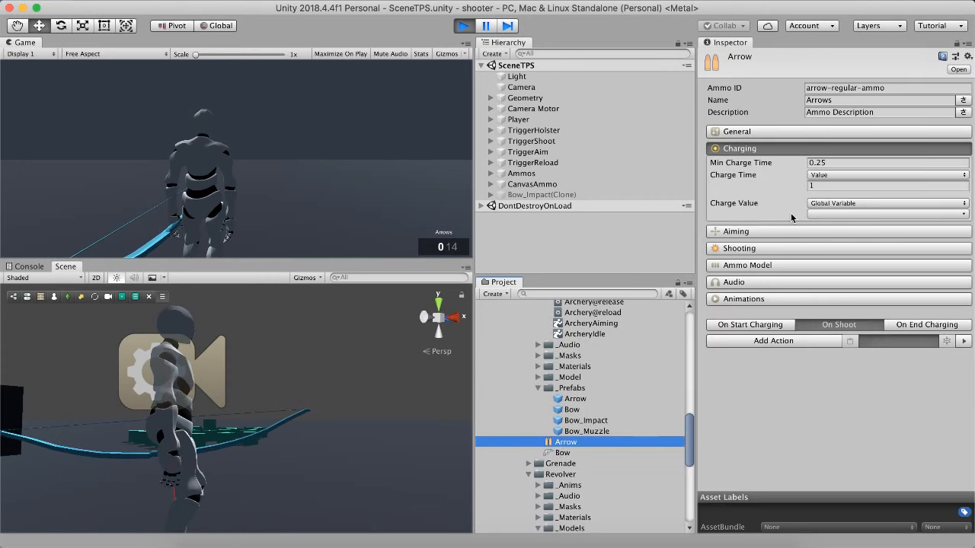
pyautogui.click(725, 177)
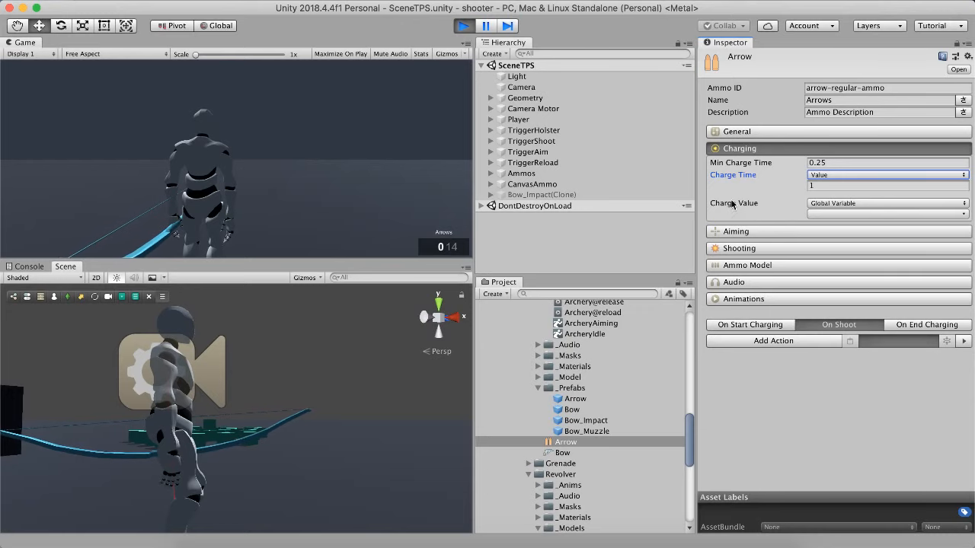
pyautogui.click(270, 335)
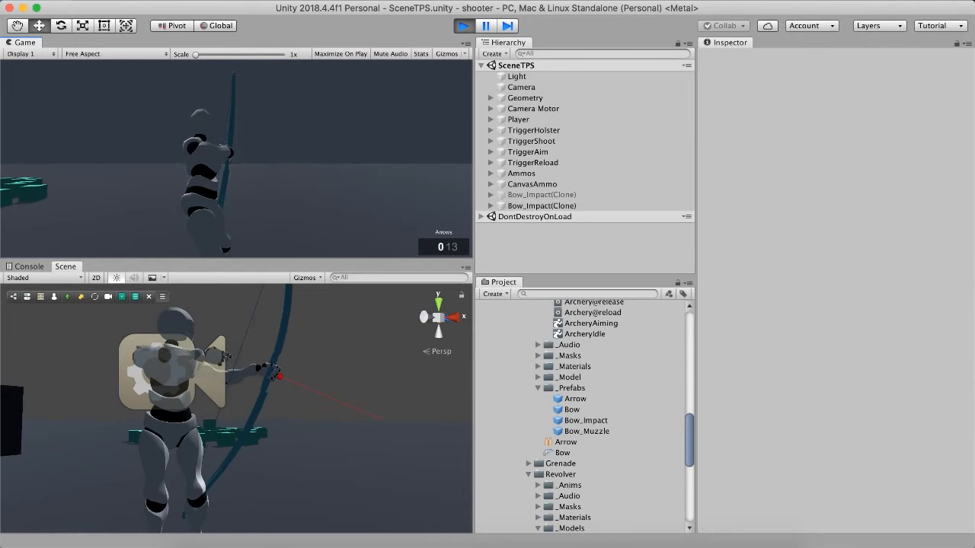
# - Set the Arrow ammo's Charge Time value to 5
pyautogui.click(576, 442)
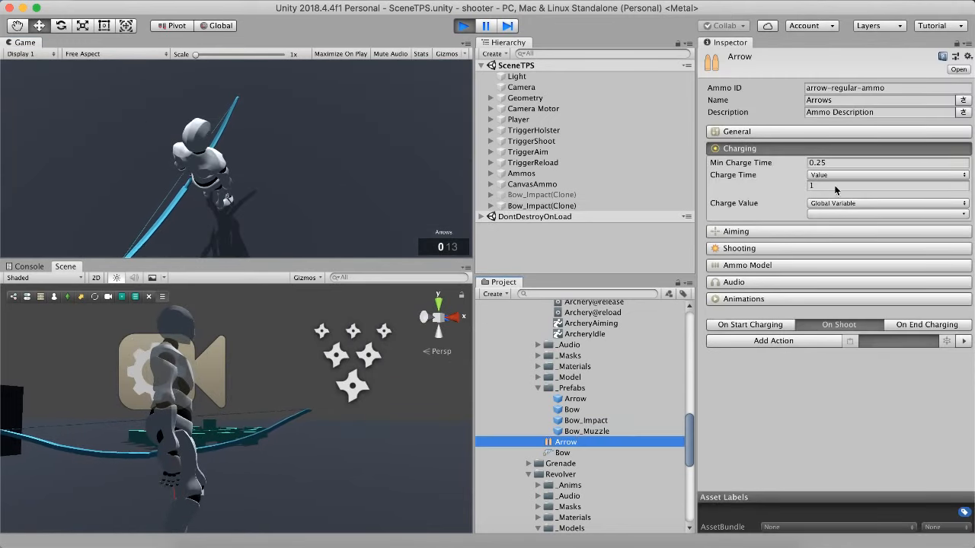
pyautogui.click(811, 194)
pyautogui.write('5')
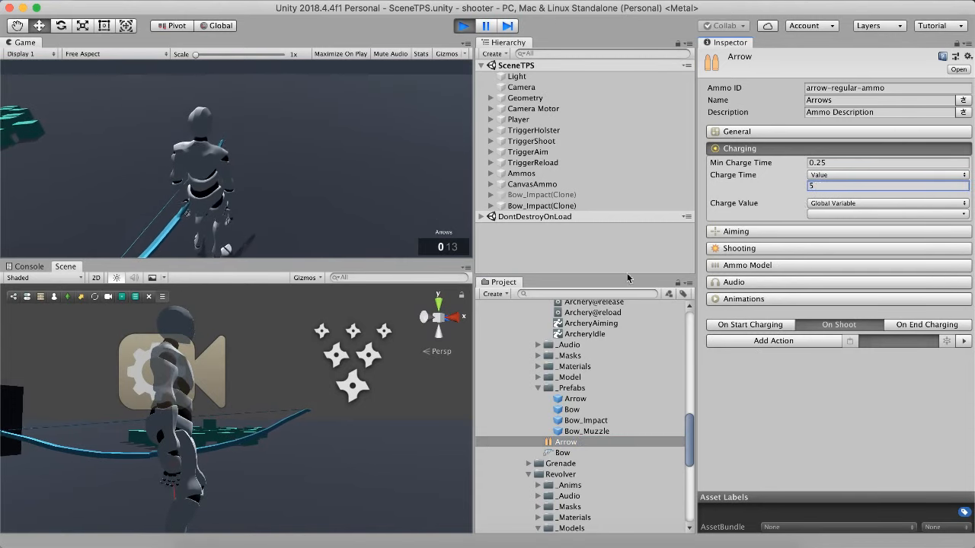
# - Reload the bow, charge it while aiming, and release an arrow in the running game to test the longer charge
pyautogui.click(262, 385)
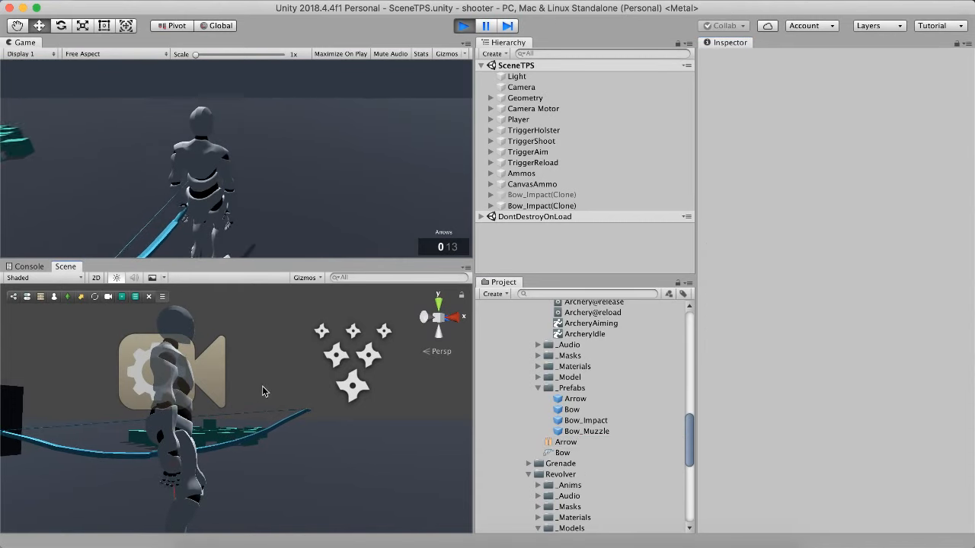
pyautogui.click(341, 371)
pyautogui.click(311, 392)
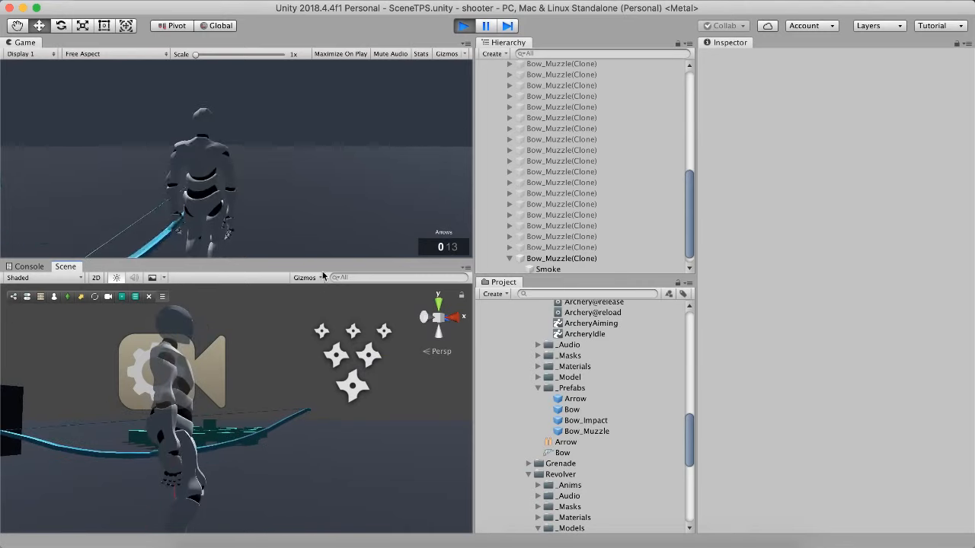
pyautogui.click(328, 199)
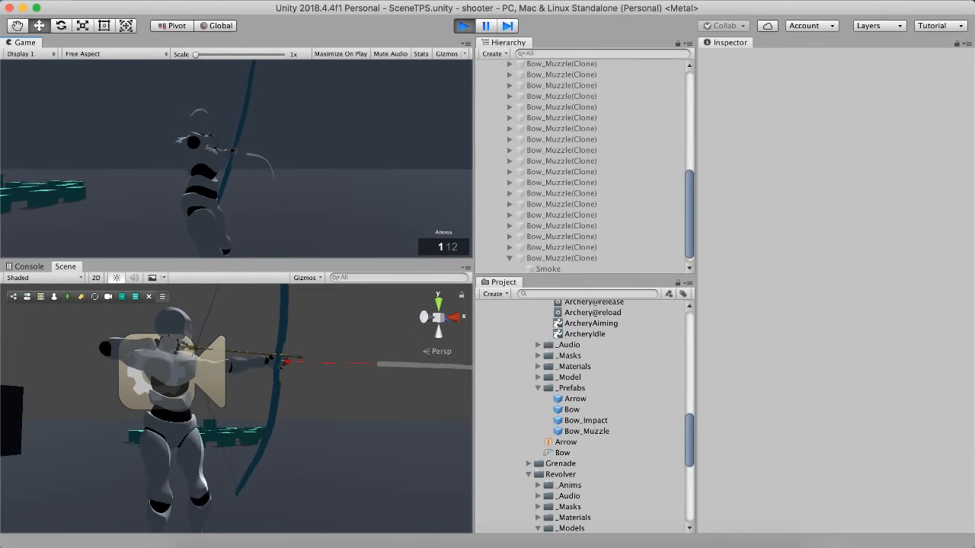
pyautogui.click(236, 161)
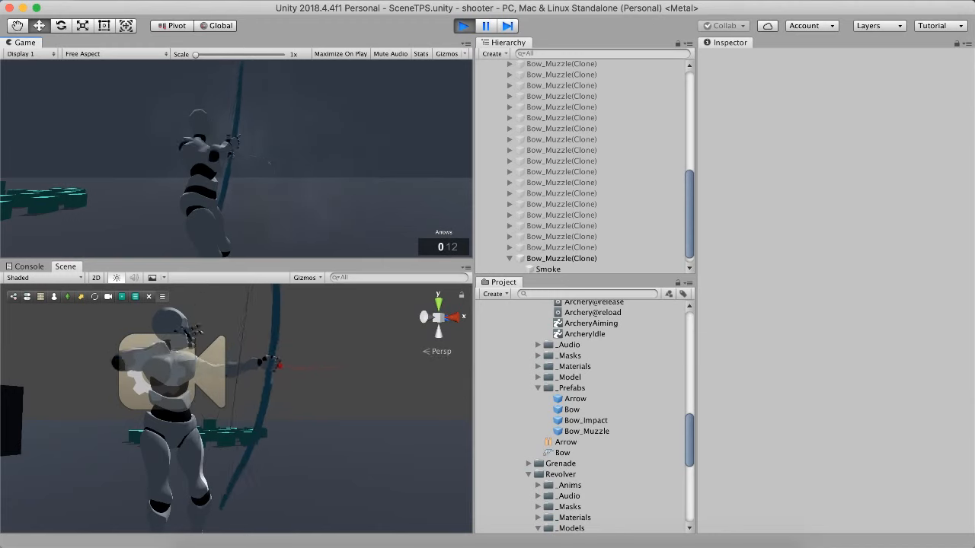
pyautogui.press('Escape')
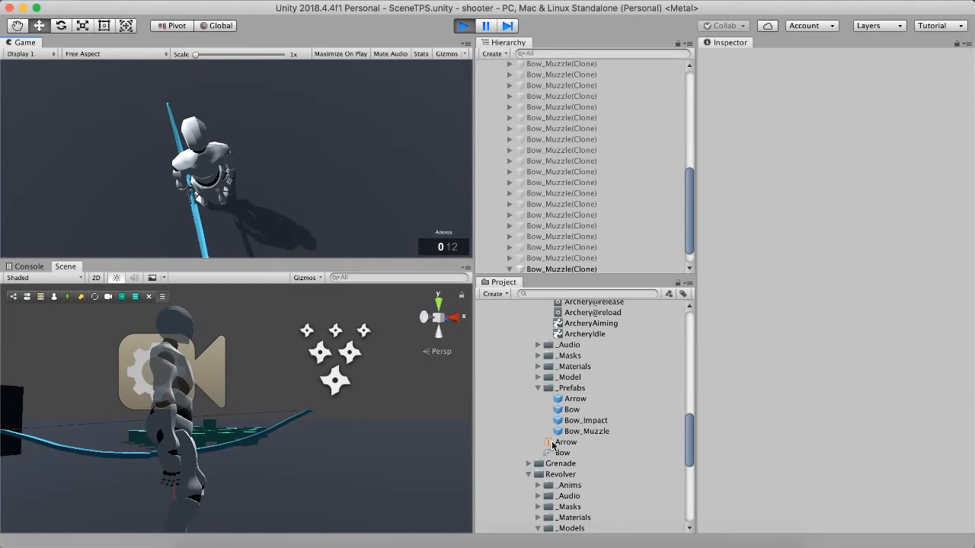
# - Restart the game, charge and shoot another arrow with the Arrow ammo's charge time of 5, and stop the game
pyautogui.click(565, 441)
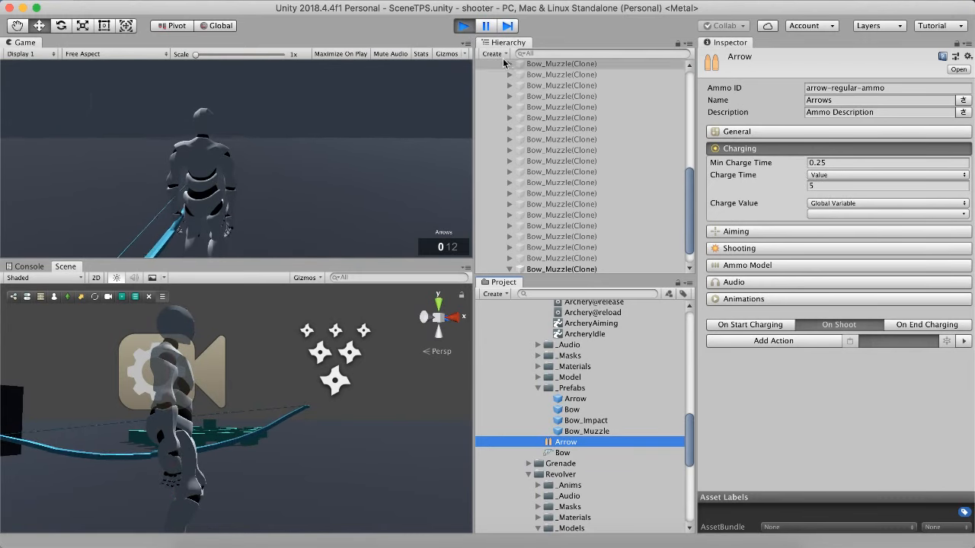
pyautogui.click(464, 27)
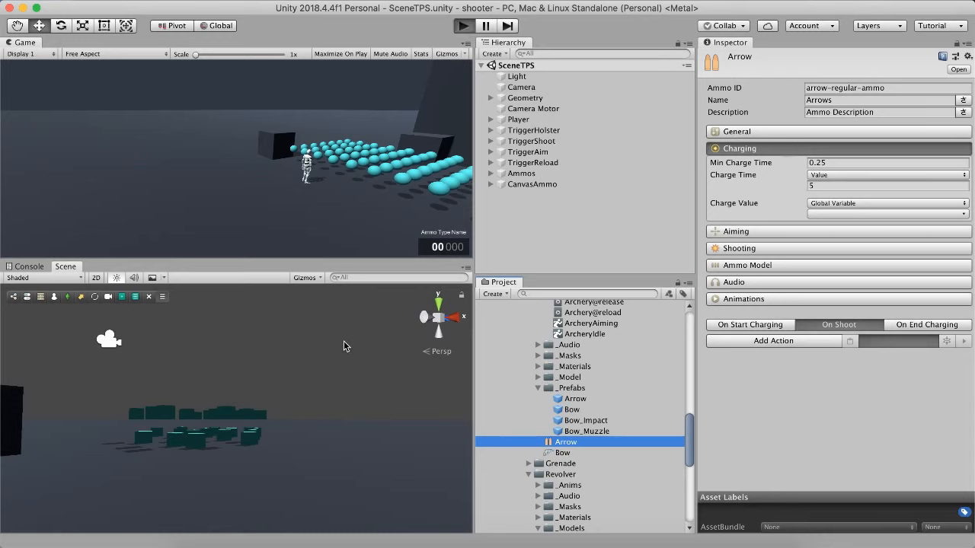
pyautogui.press('super+p')
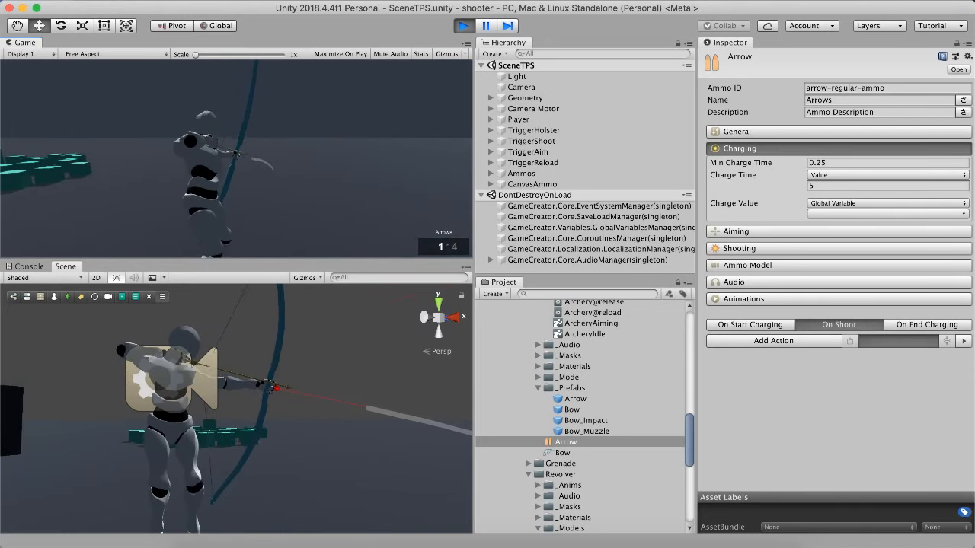
pyautogui.click(236, 160)
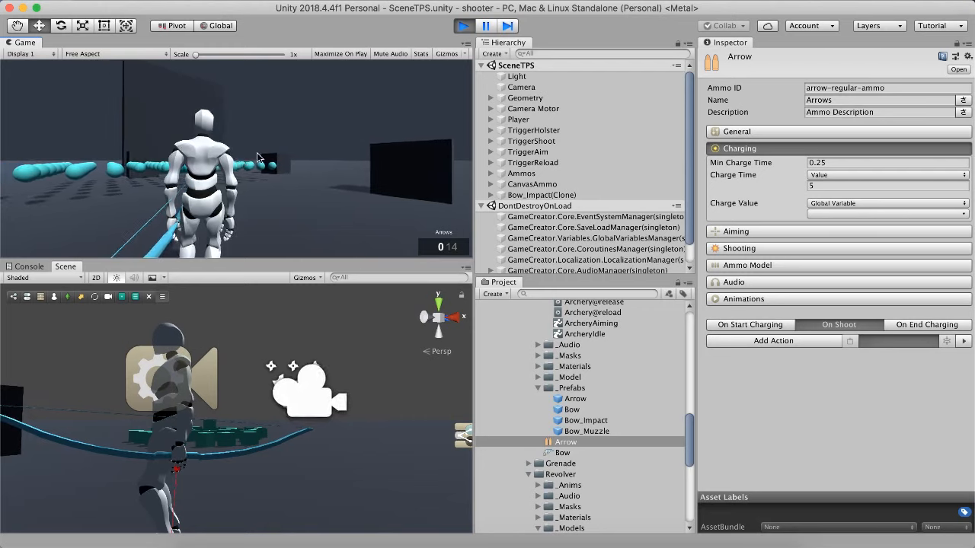
pyautogui.click(461, 27)
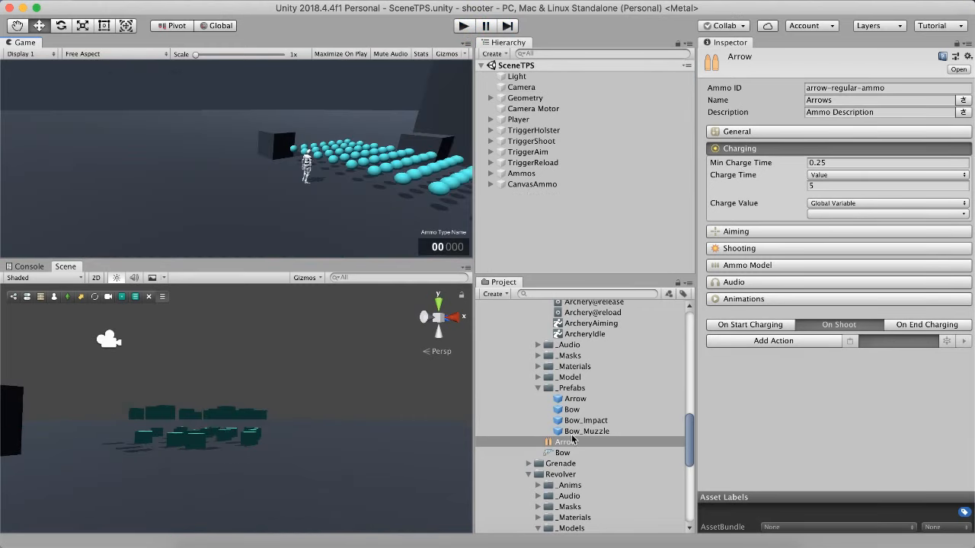
# - Reselect the Arrow ammo asset and examine its Charge Value setting
pyautogui.click(578, 432)
pyautogui.click(570, 442)
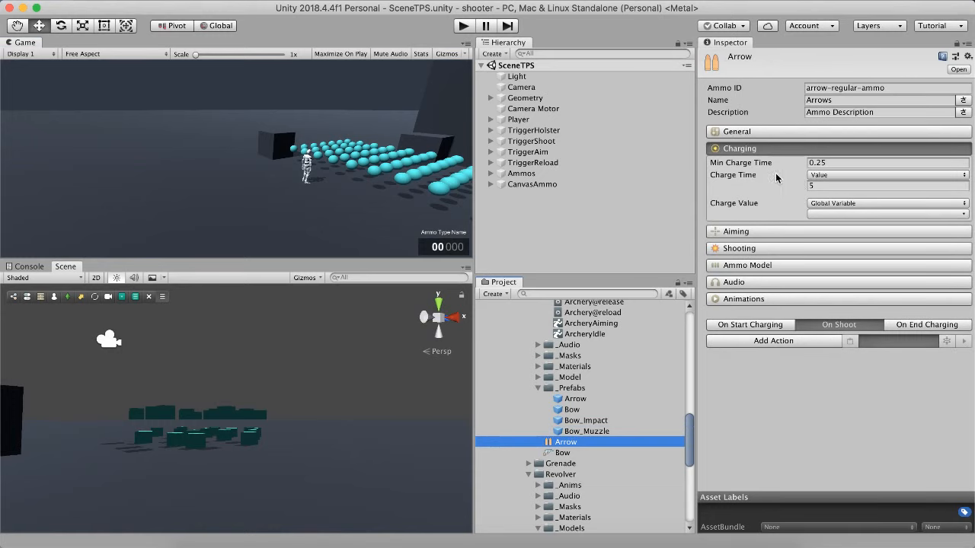
pyautogui.click(744, 206)
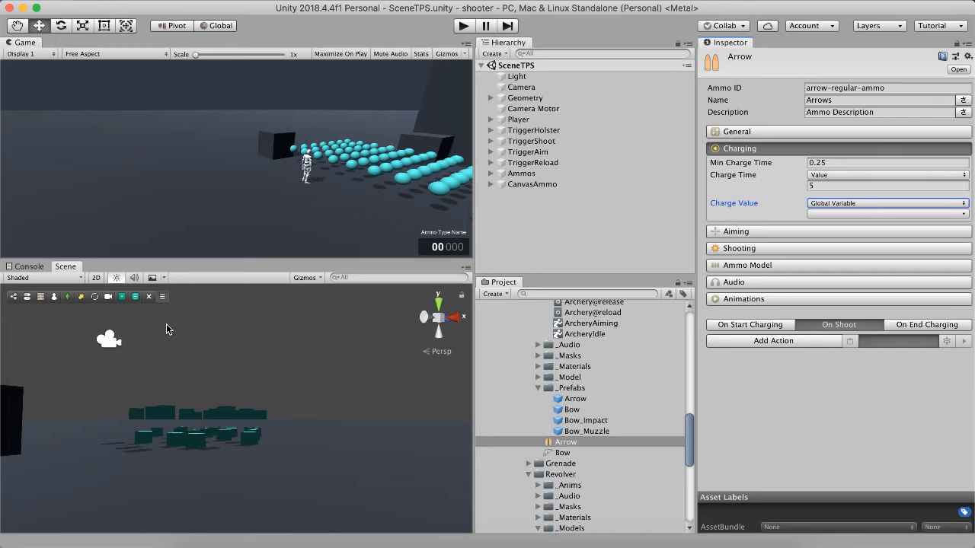
# - Examine the Archery@release animation in an enlarged, rotated preview and check the clip assigned to the ArcheryAiming state
pyautogui.scroll(4, 562, 412)
pyautogui.click(614, 363)
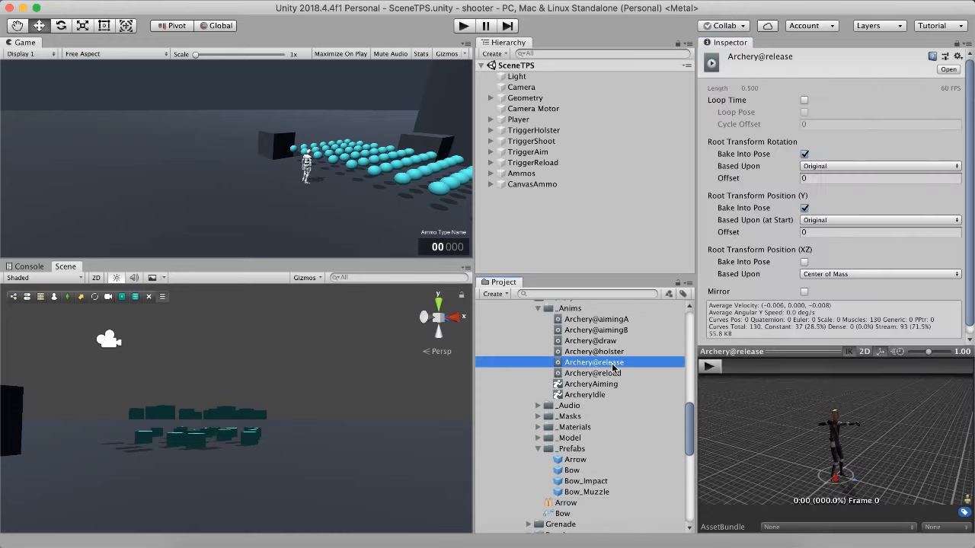
pyautogui.moveTo(816, 352); pyautogui.dragTo(818, 214)
pyautogui.moveTo(860, 327); pyautogui.dragTo(708, 367)
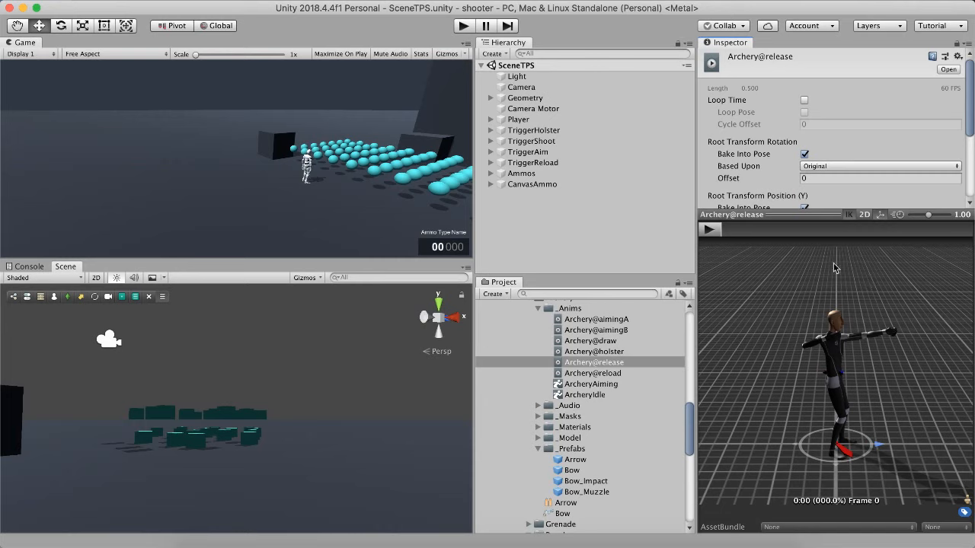
pyautogui.click(587, 385)
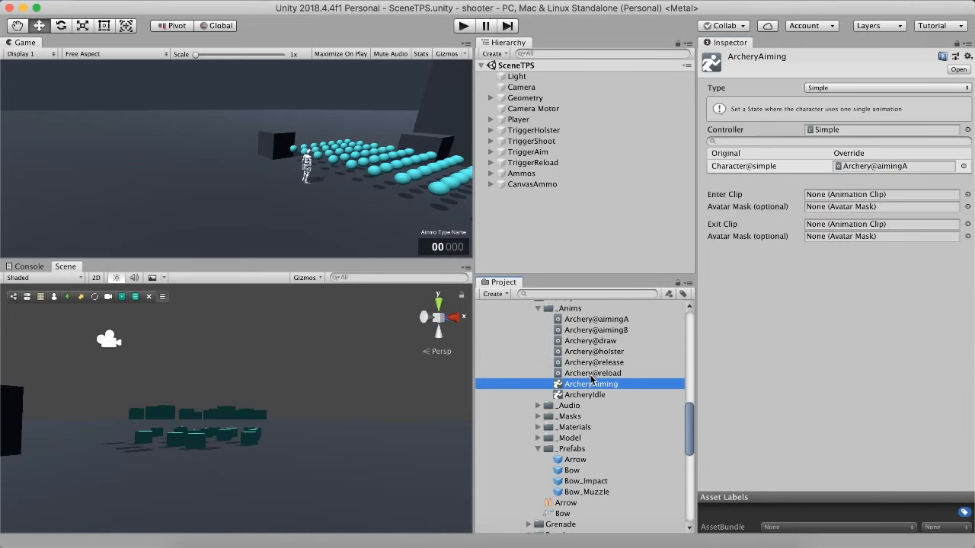
pyautogui.scroll(-1, 607, 389)
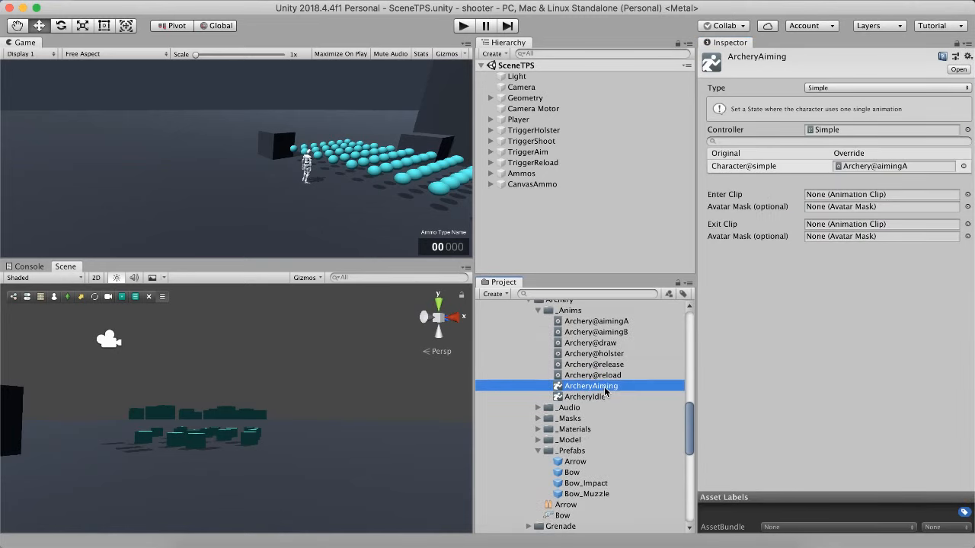
# - Collapse the Arrow ammo's Charging settings and expand its Ammo Model settings
pyautogui.click(603, 469)
pyautogui.click(580, 493)
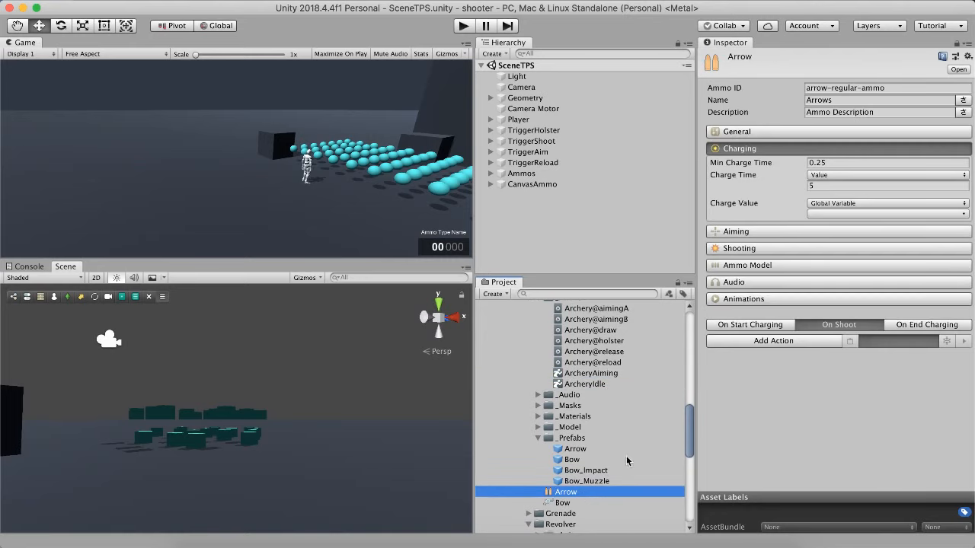
pyautogui.click(756, 150)
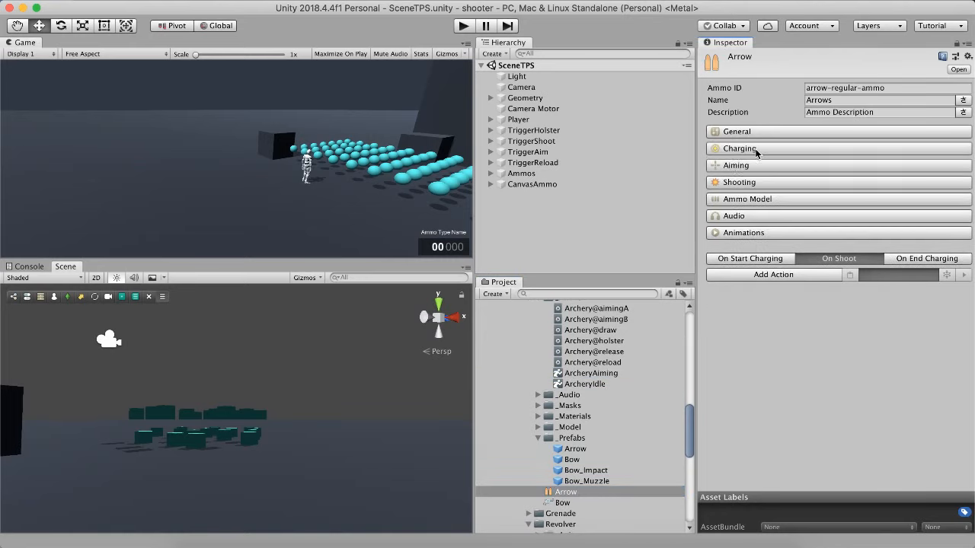
pyautogui.click(748, 200)
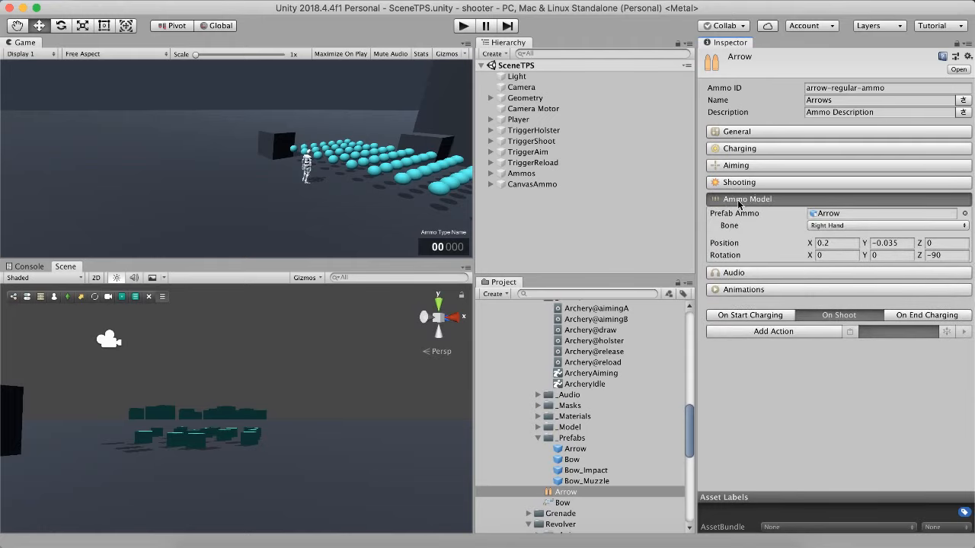
pyautogui.scroll(-3, 585, 445)
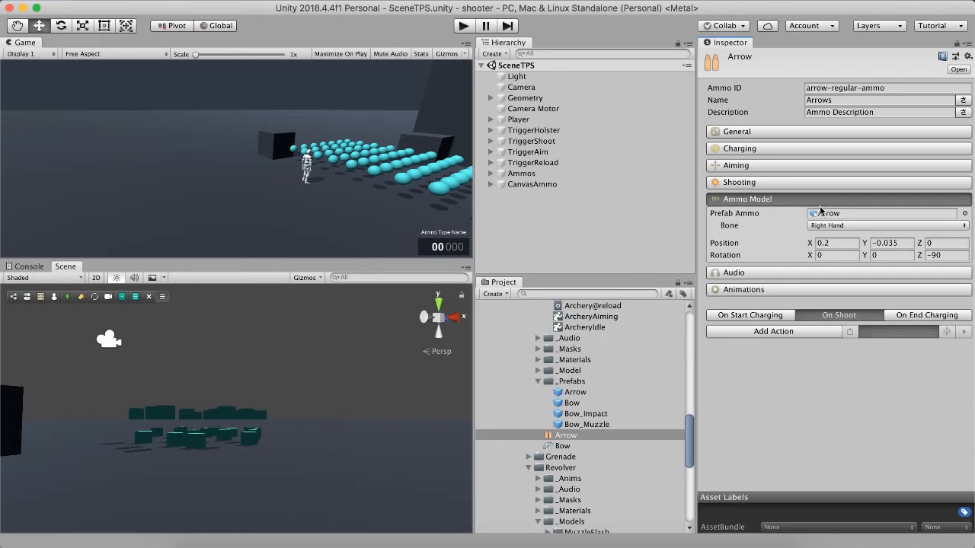
# - Run the scene, equip the character with the bow, and load an arrow while moving the character around
pyautogui.click(460, 26)
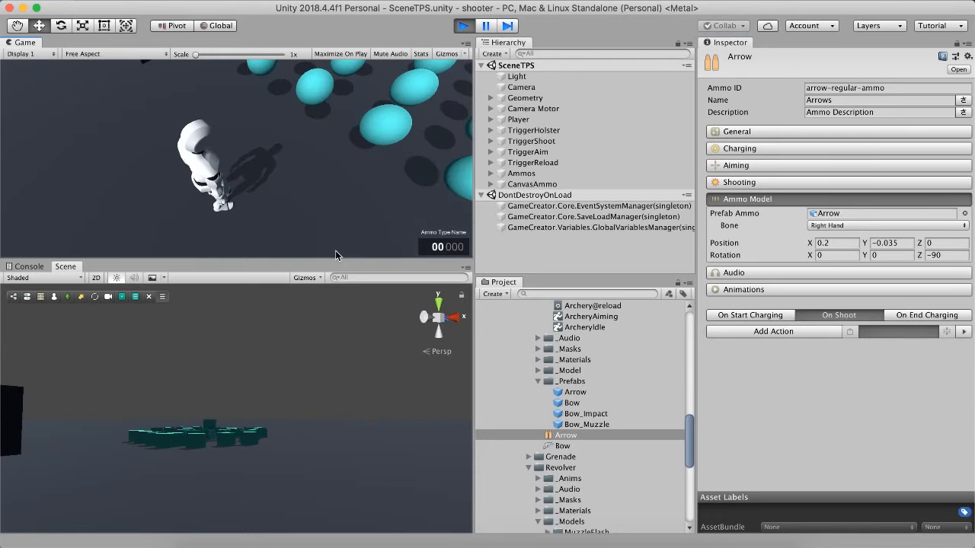
pyautogui.click(310, 354)
pyautogui.press('e')
pyautogui.rightClick(305, 151)
pyautogui.press('e')
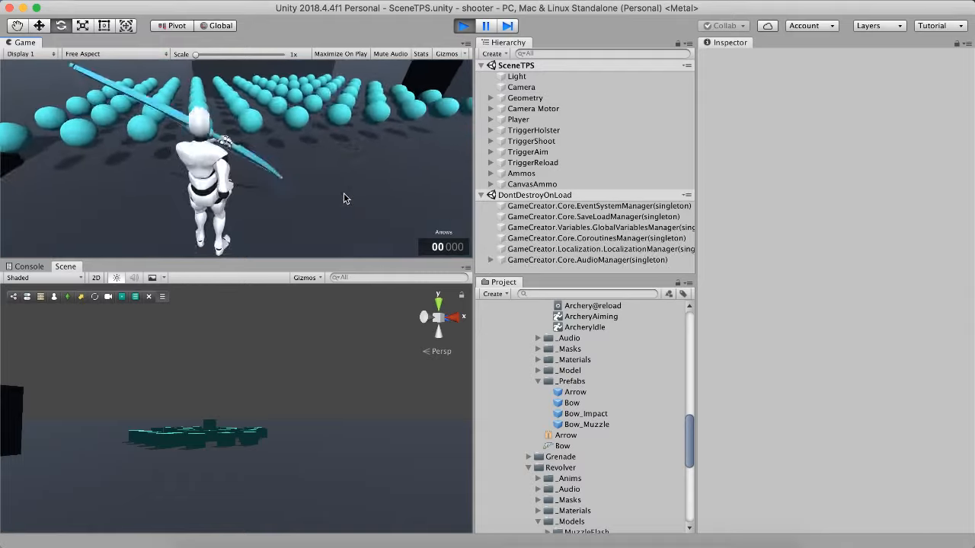
pyautogui.press('w')
pyautogui.press('s')
pyautogui.press('r')
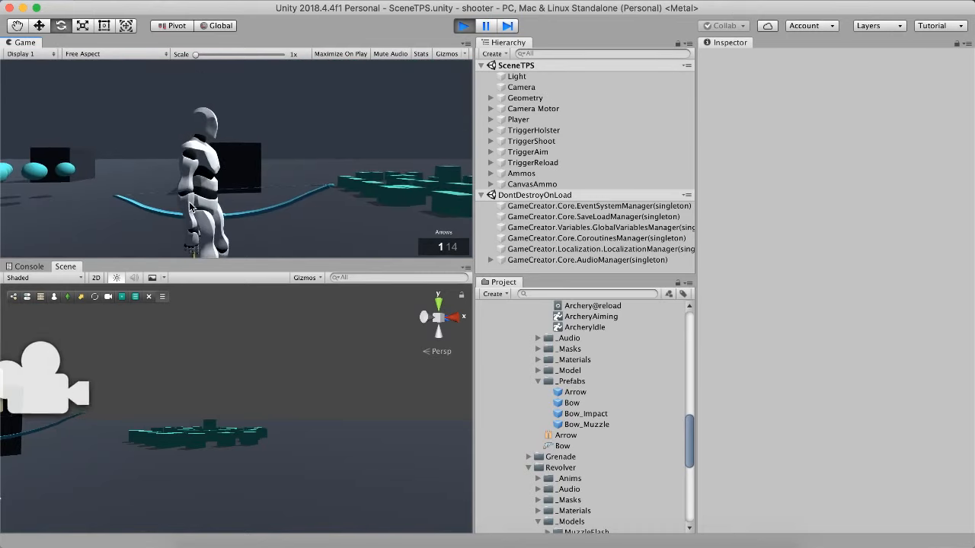
# - Review the Arrow ammo's Prefab Ammo, Bone options, Position and Rotation in its Ammo Model settings
pyautogui.click(565, 435)
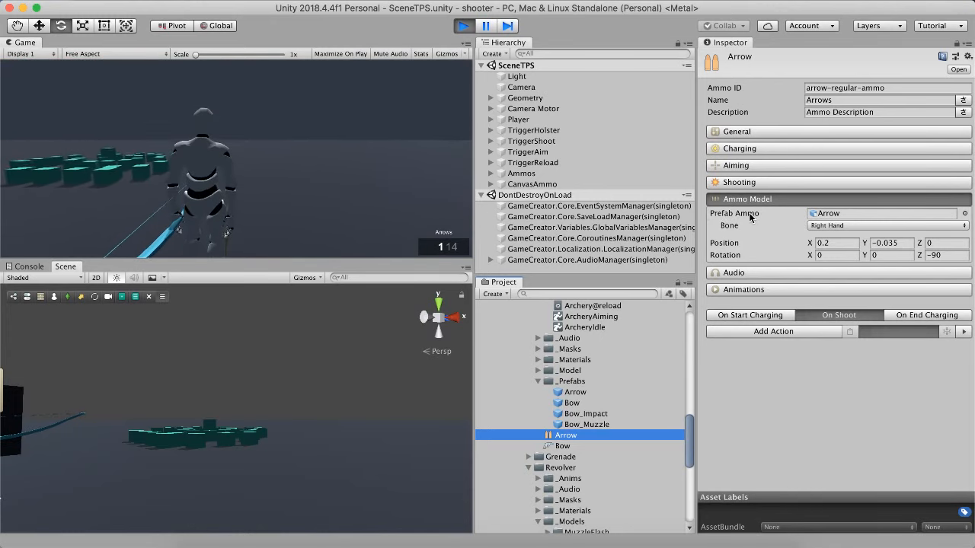
pyautogui.click(843, 215)
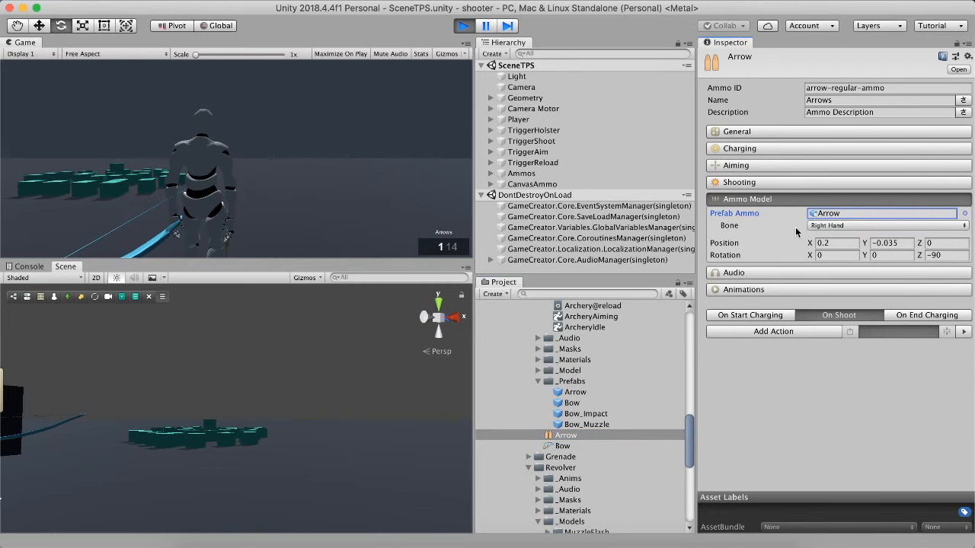
pyautogui.click(726, 230)
pyautogui.click(833, 227)
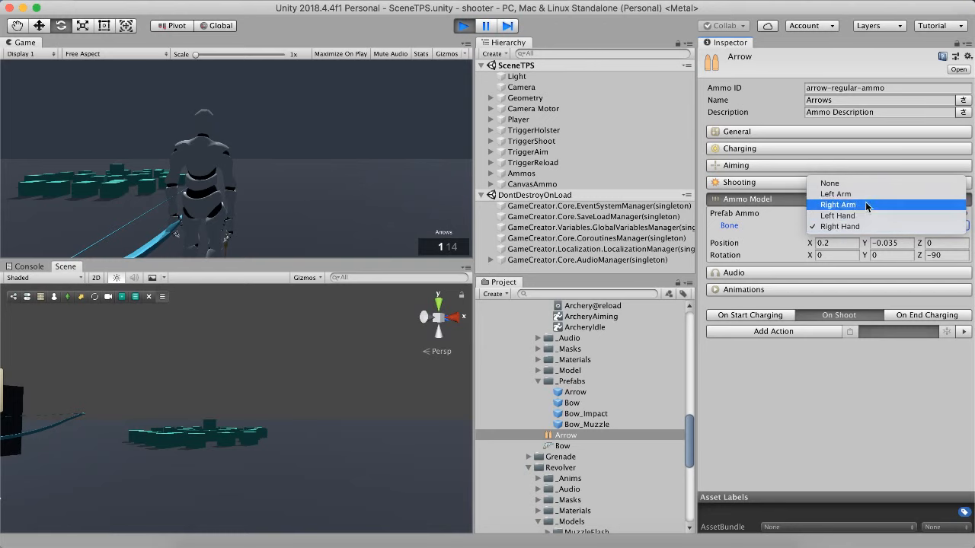
pyautogui.click(751, 232)
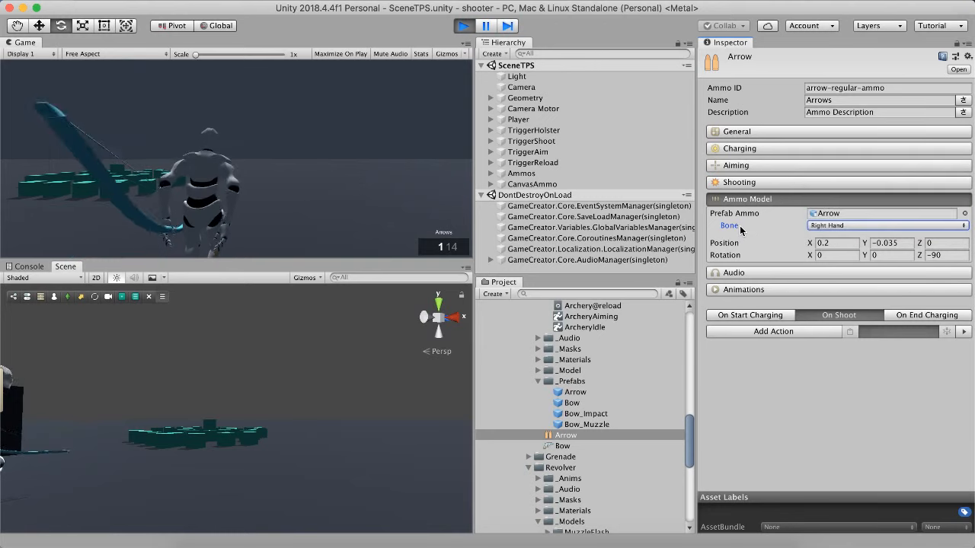
pyautogui.click(726, 244)
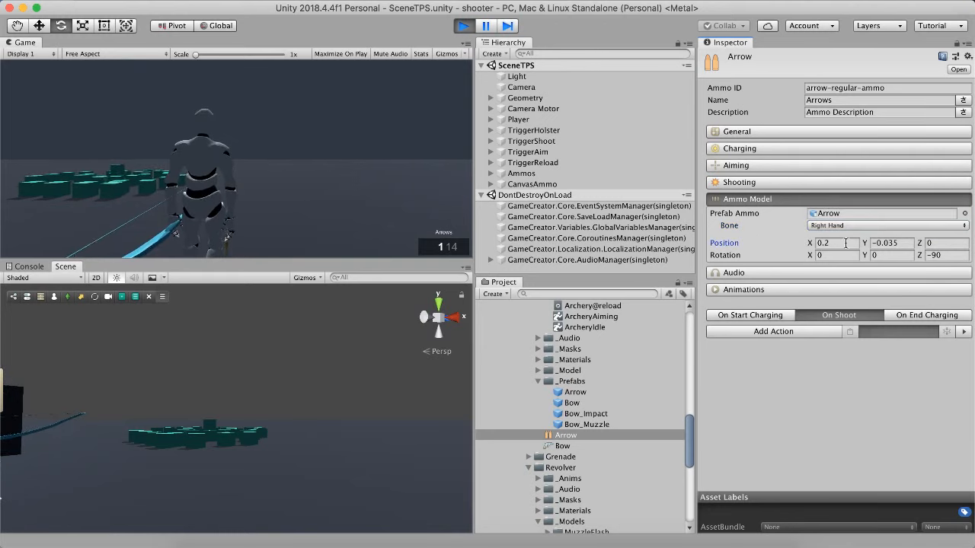
pyautogui.click(728, 255)
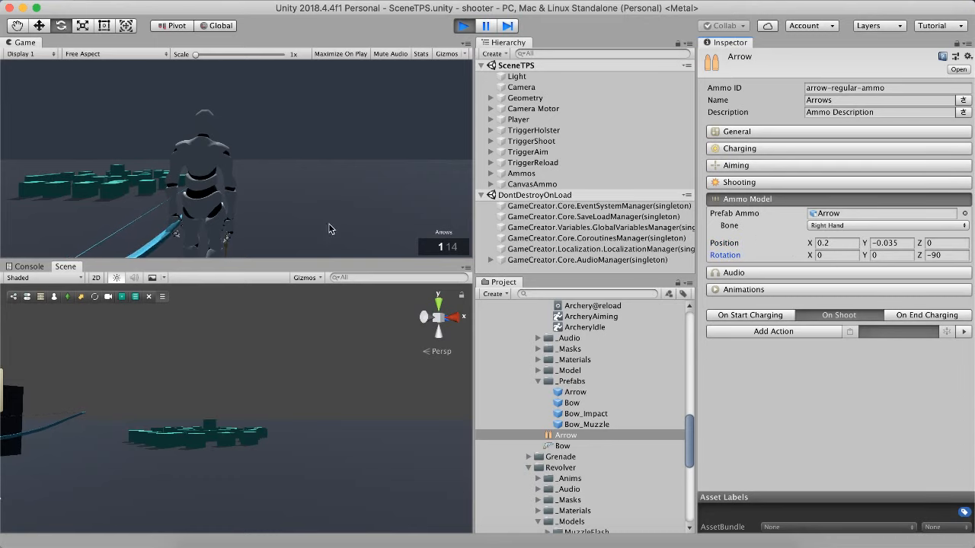
pyautogui.click(264, 328)
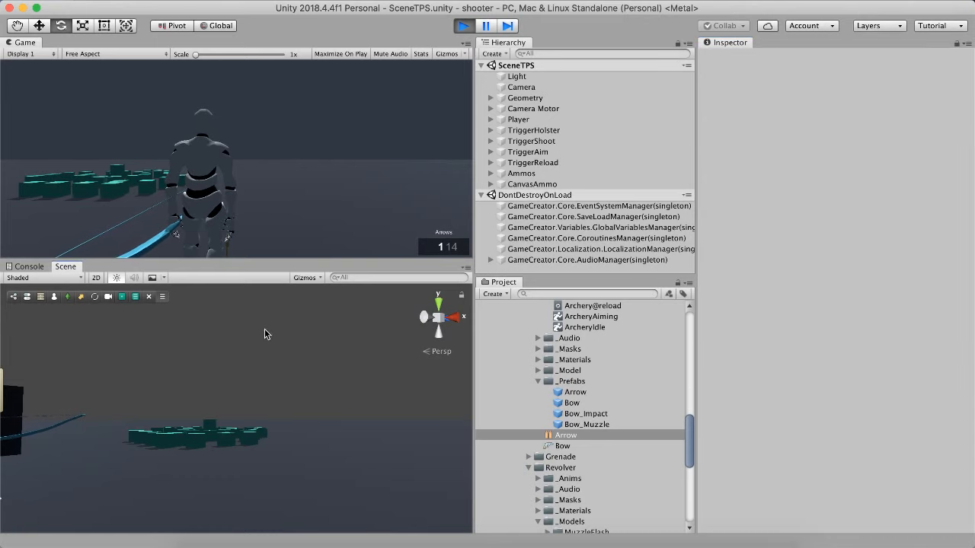
# - Aim the bow in the running scene, move the character around, and shoot the loaded arrows
pyautogui.rightClick(313, 210)
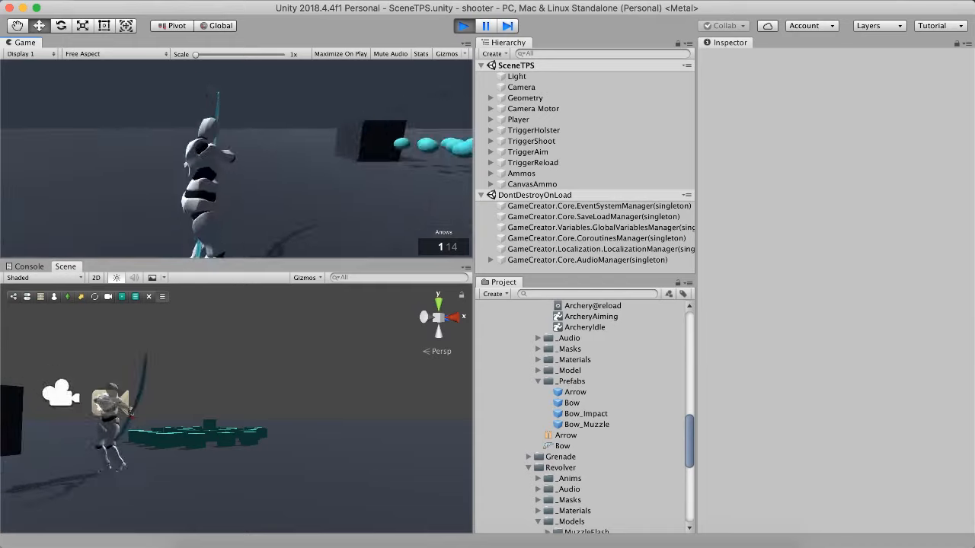
pyautogui.press('w')
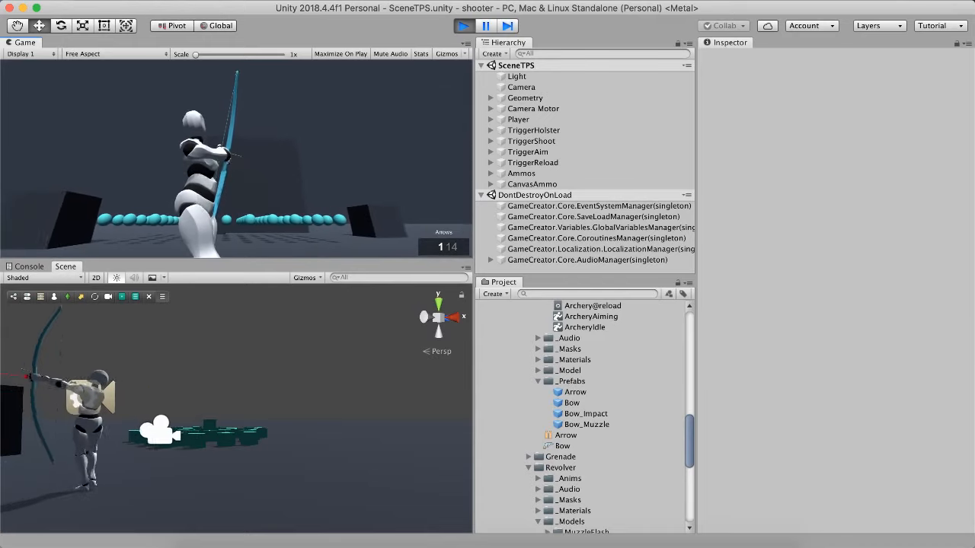
pyautogui.click(236, 159)
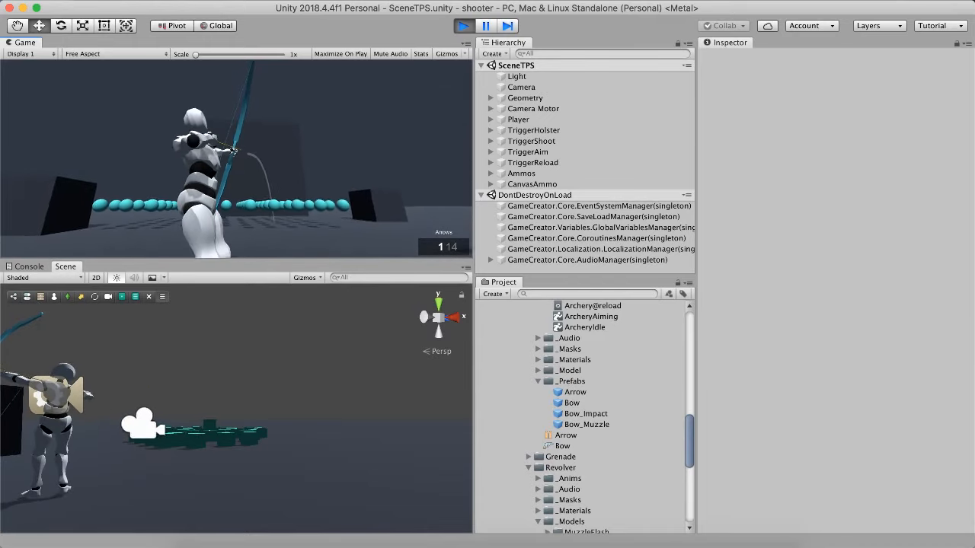
pyautogui.moveTo(236, 158); pyautogui.dragTo(210, 169, button='right')
pyautogui.press('w')
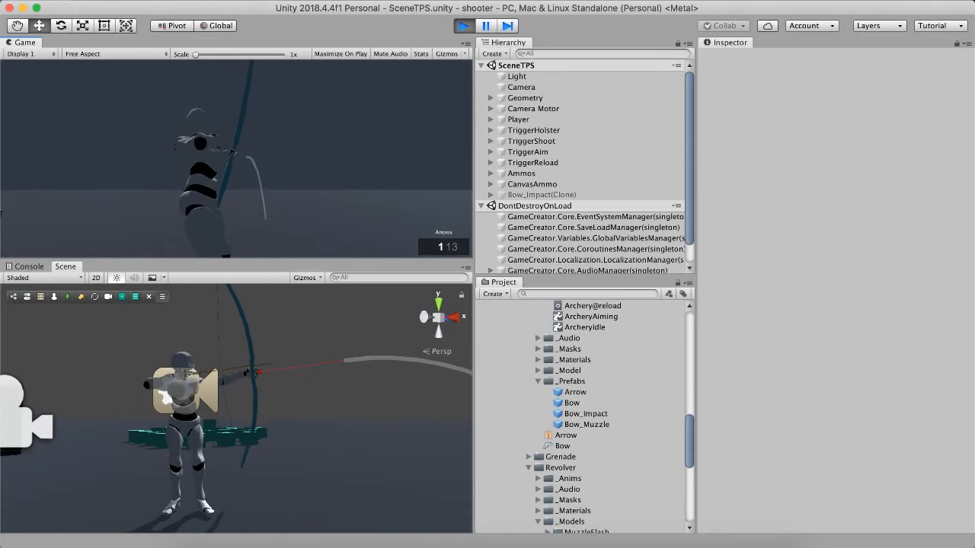
pyautogui.click(210, 169)
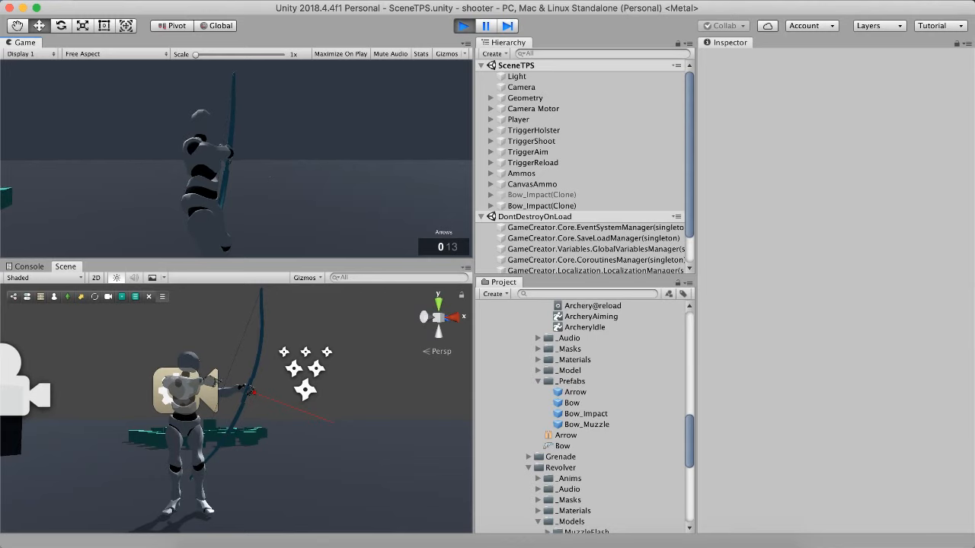
# - Review the Min Charge Time and Charge Time in the Arrow ammo's Charging settings, and collapse its Ammo Model settings
pyautogui.click(565, 435)
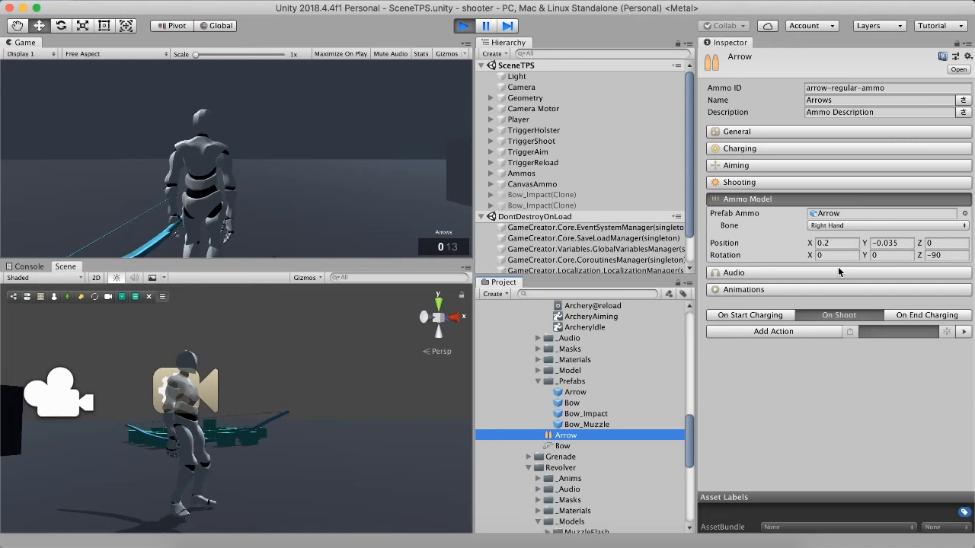
pyautogui.click(754, 151)
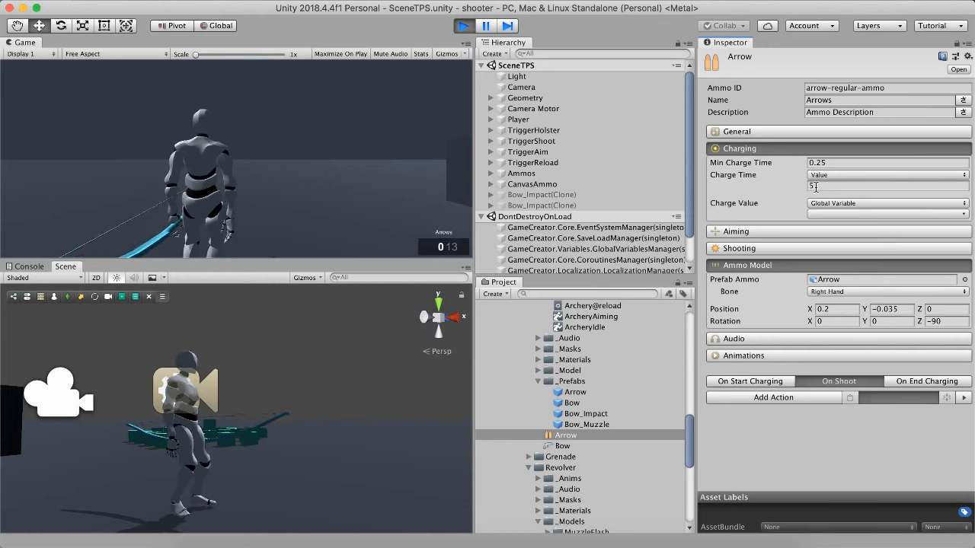
pyautogui.click(758, 181)
pyautogui.click(753, 179)
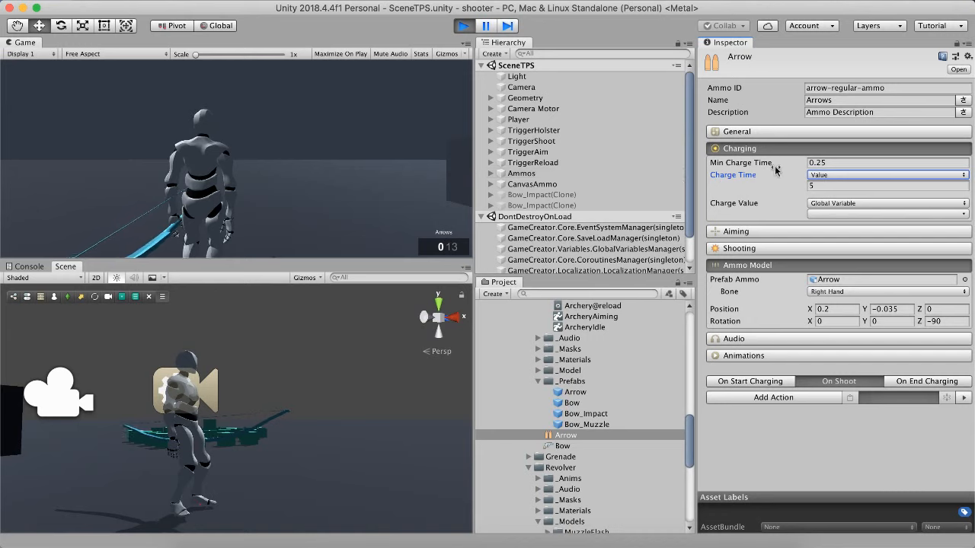
pyautogui.click(817, 186)
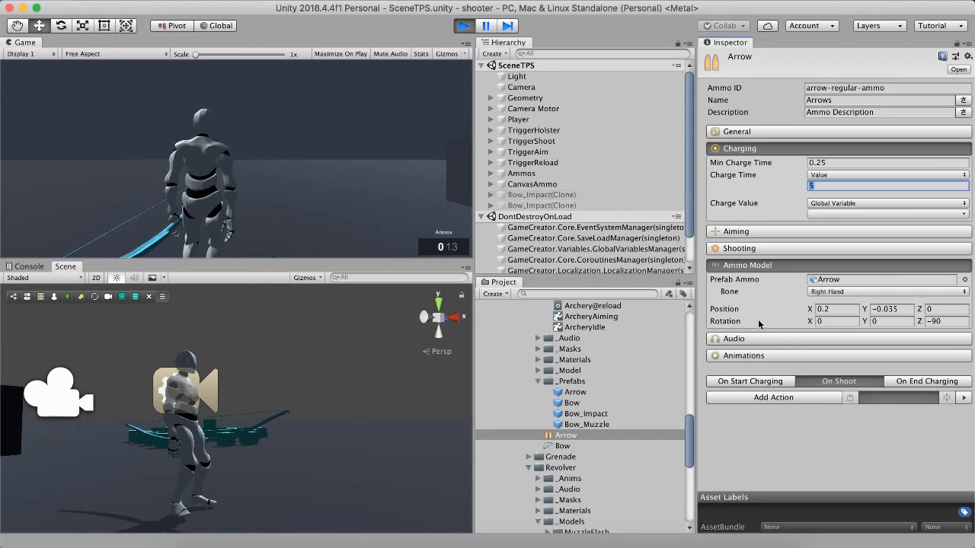
pyautogui.click(746, 267)
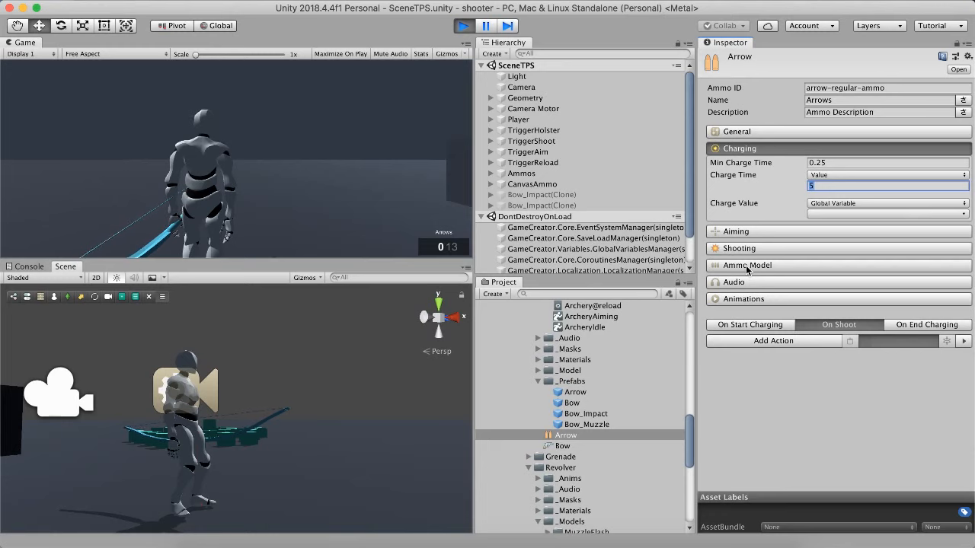
# - Stop the running scene and inspect the Play Sound action in the Arrow ammo's On Start Charging actions, locating its audio clip
pyautogui.click(463, 25)
pyautogui.click(780, 328)
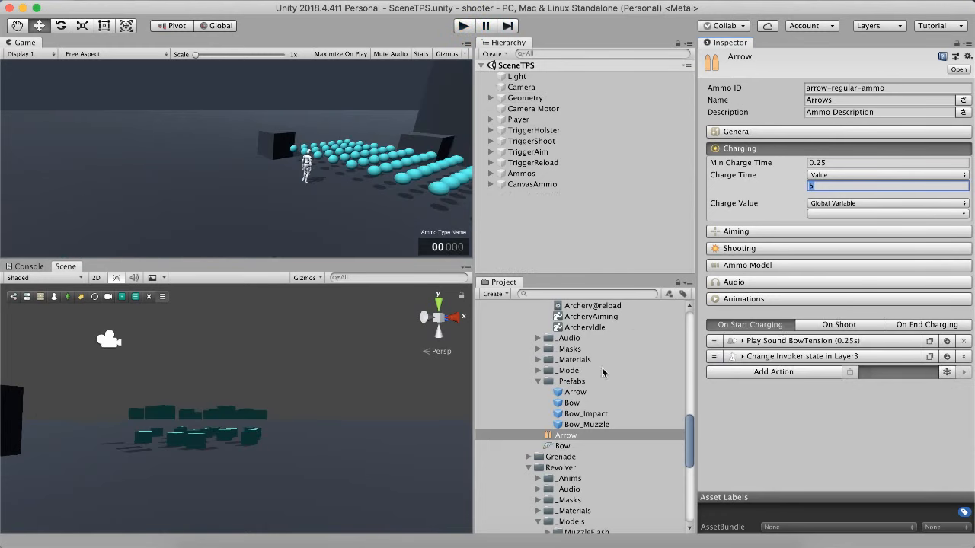
pyautogui.click(567, 440)
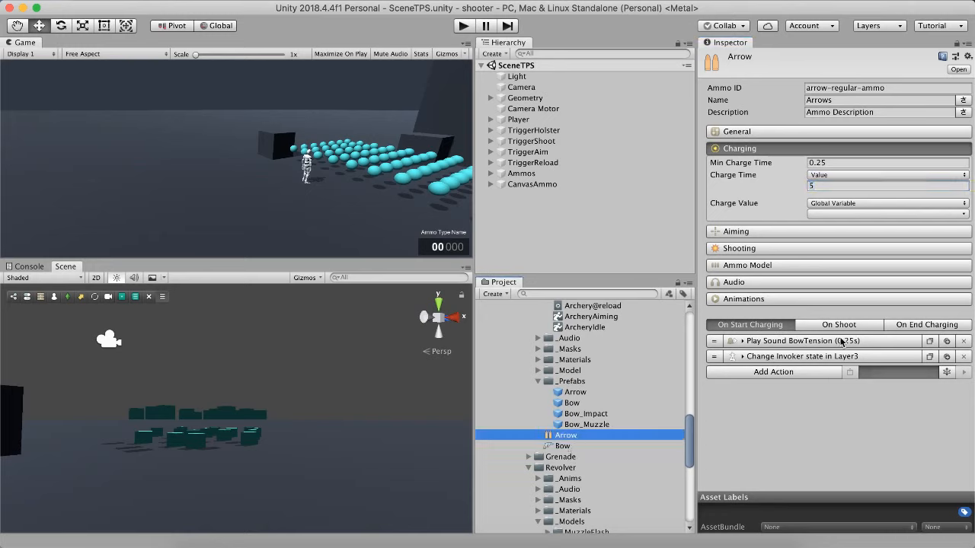
pyautogui.click(798, 344)
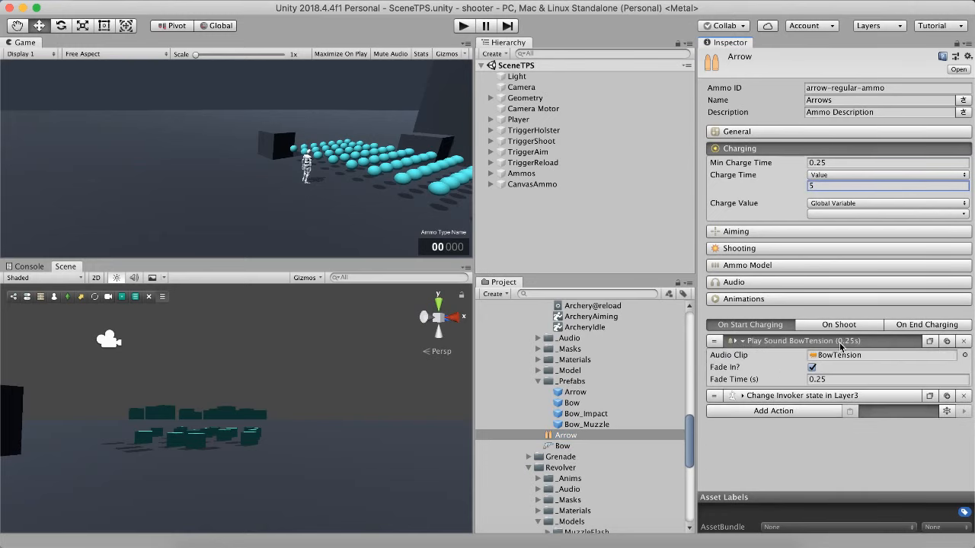
pyautogui.click(840, 356)
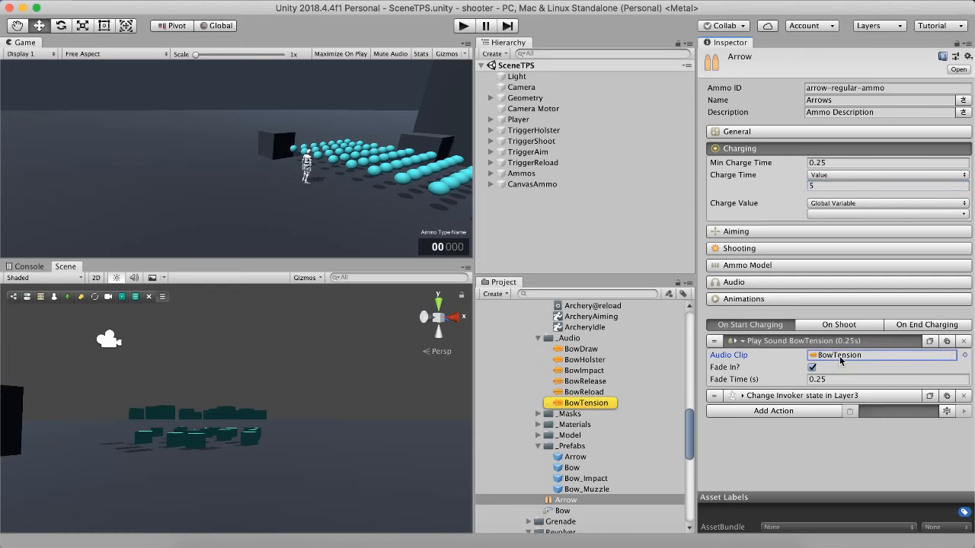
# - Select the BowTension audio clip and play its preview
pyautogui.click(568, 402)
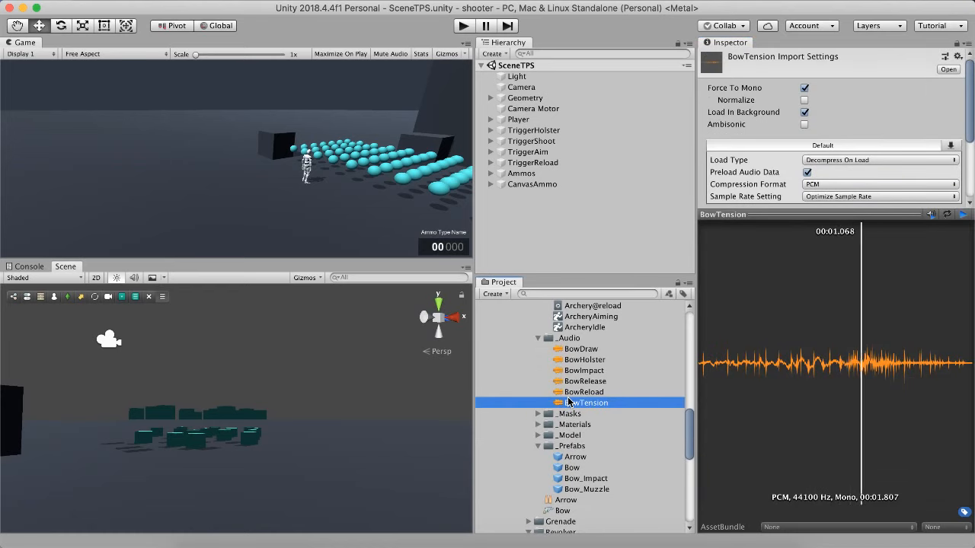
pyautogui.click(841, 351)
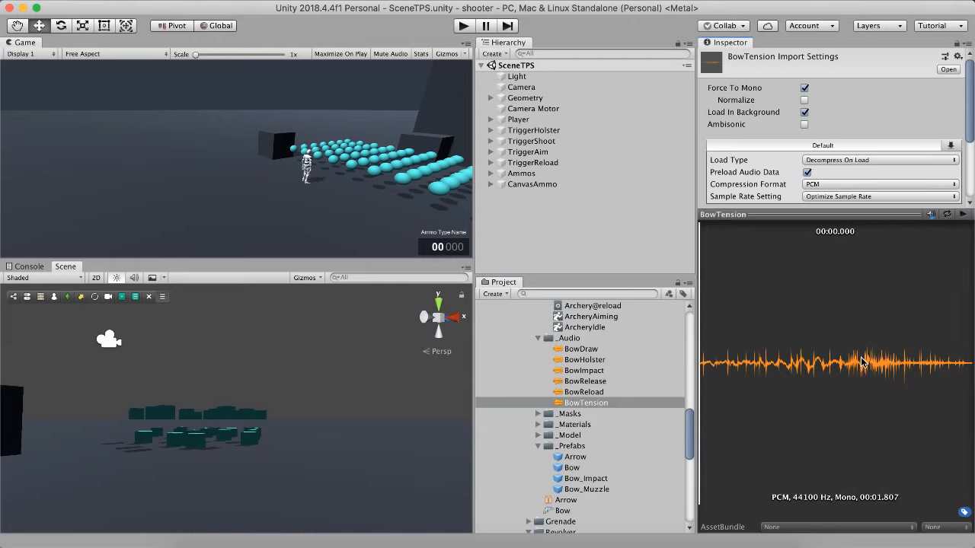
pyautogui.click(962, 215)
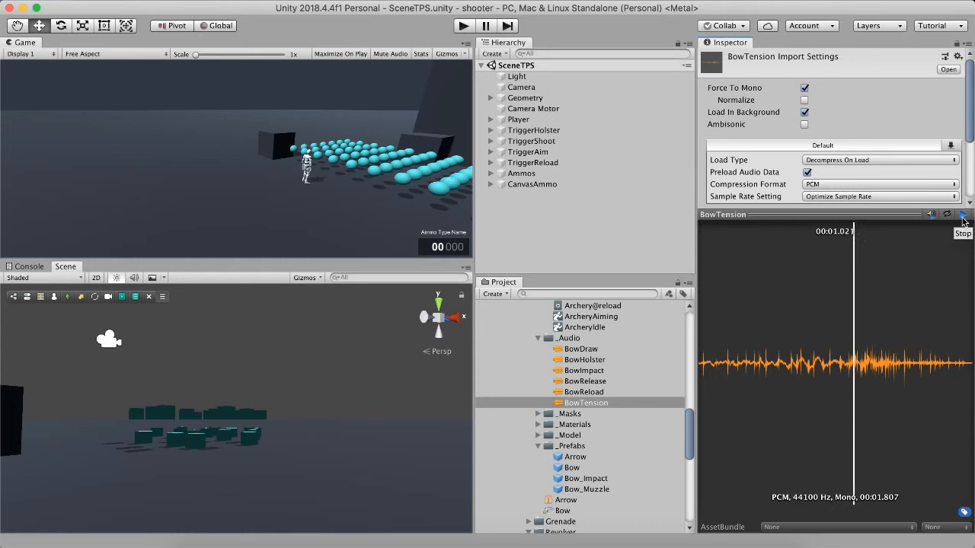
# - Review the Change Invoker state action in the Arrow ammo's On Start Charging actions, including its clip, mask and layer, and collapse it
pyautogui.scroll(-1, 592, 458)
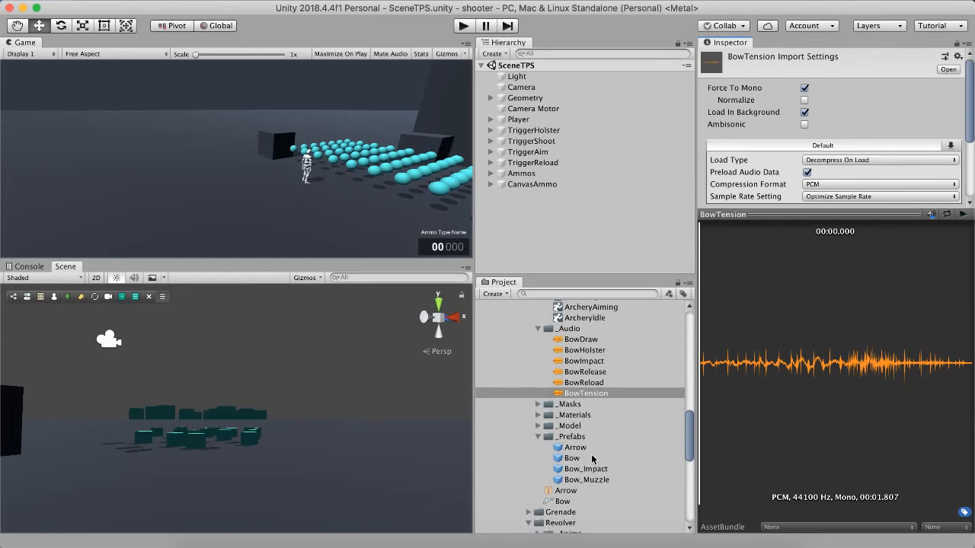
pyautogui.click(577, 490)
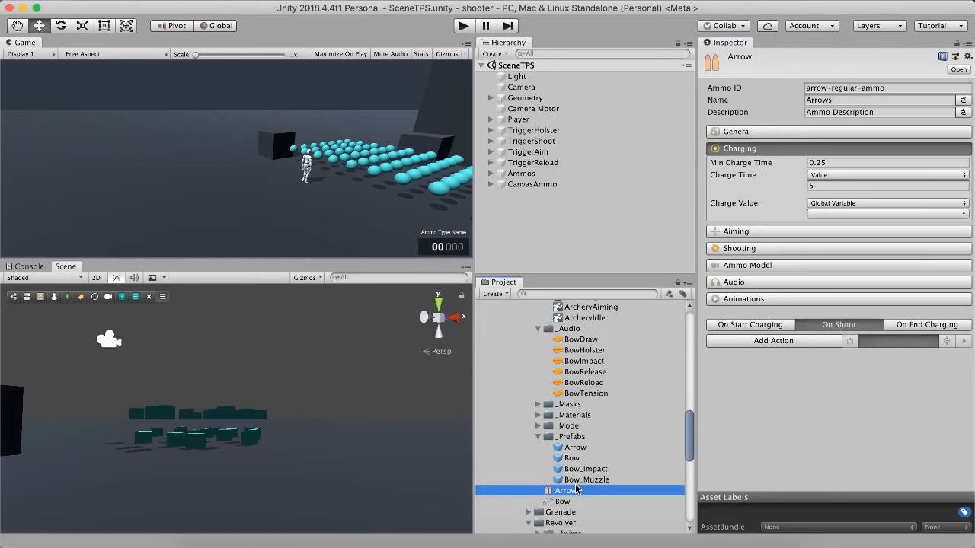
pyautogui.click(764, 327)
pyautogui.click(739, 341)
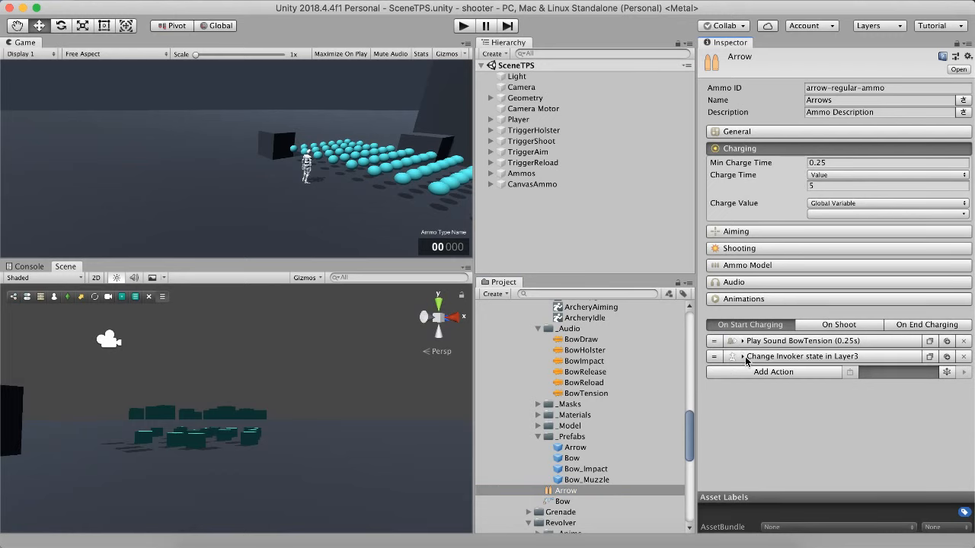
pyautogui.click(743, 356)
pyautogui.scroll(-1, 750, 377)
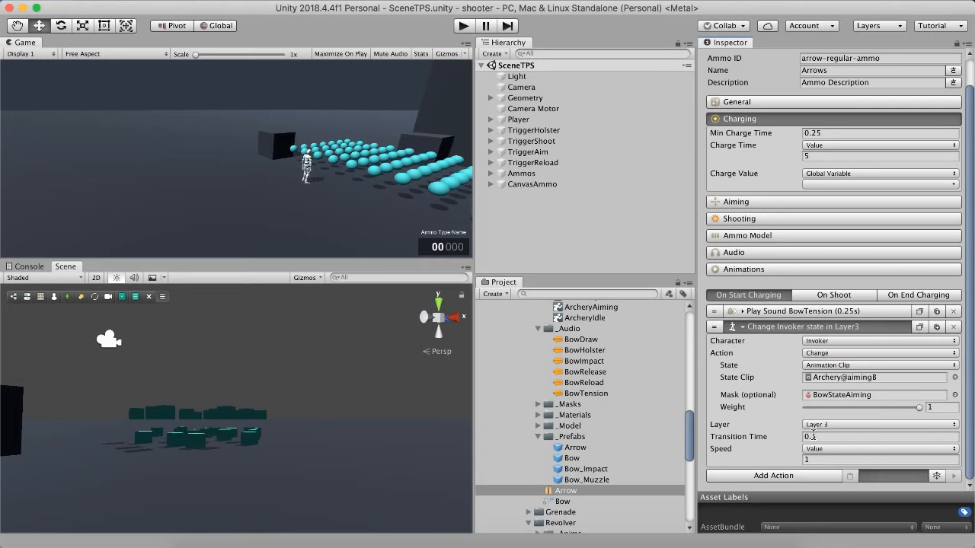
pyautogui.click(875, 326)
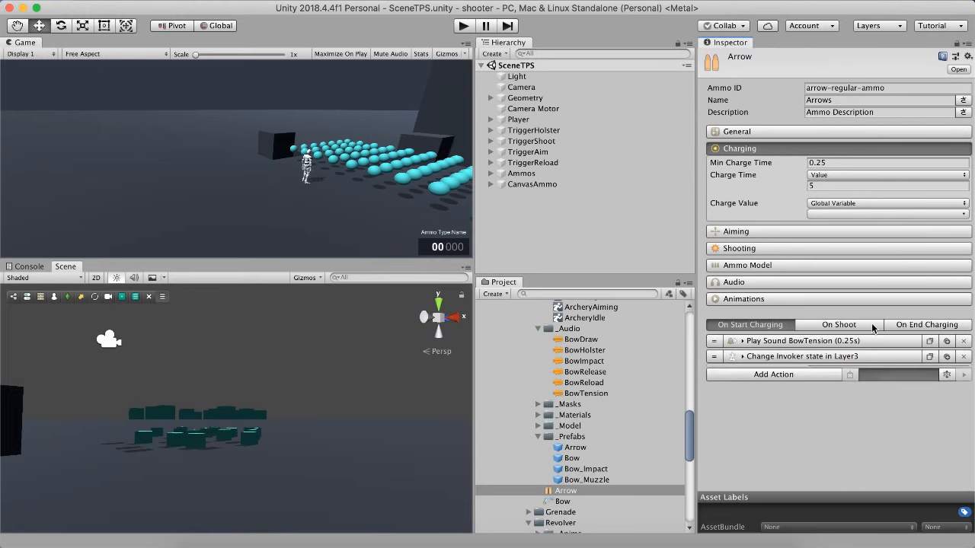
# - Inspect the Stop Sound action in the Arrow ammo's On End Charging actions and open its BowTension clip
pyautogui.click(914, 326)
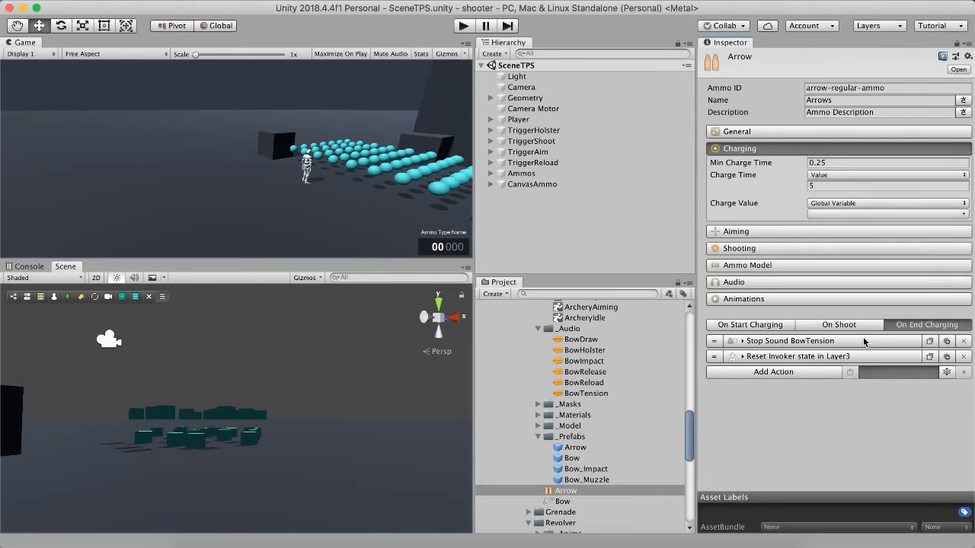
pyautogui.click(781, 341)
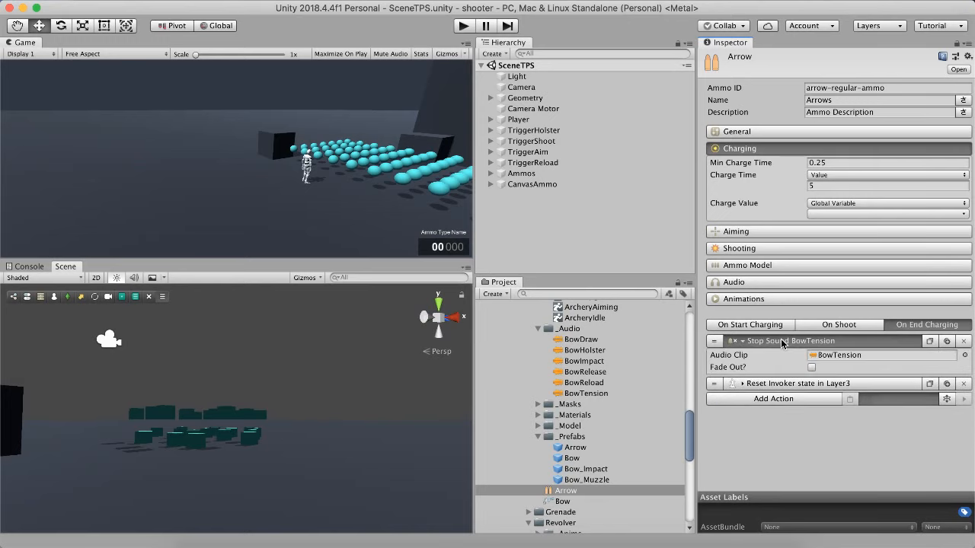
pyautogui.click(837, 354)
pyautogui.click(585, 394)
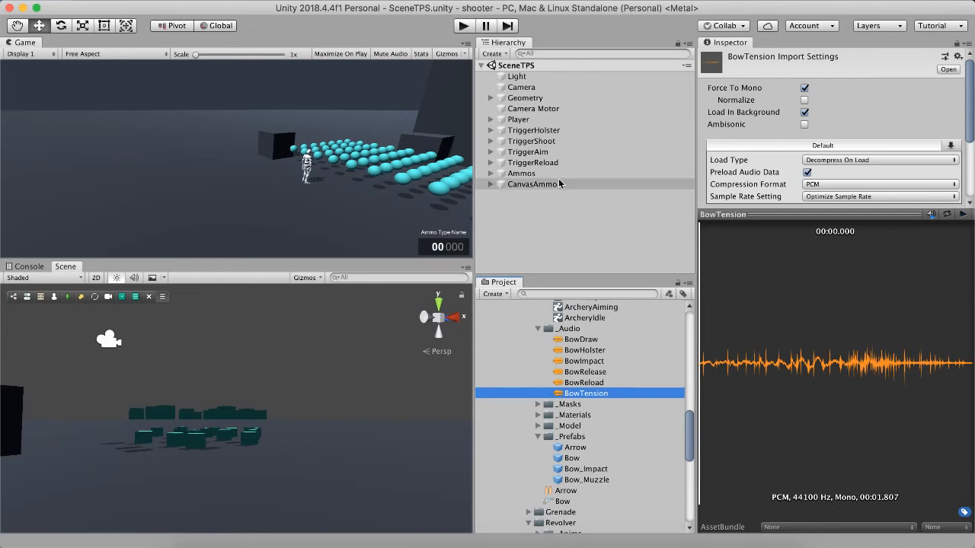
# - Review the Arrow ammo's Reset Invoker state action under On End Charging, collapse both actions, and return to the On Start Charging actions
pyautogui.scroll(-1, 605, 405)
pyautogui.click(576, 478)
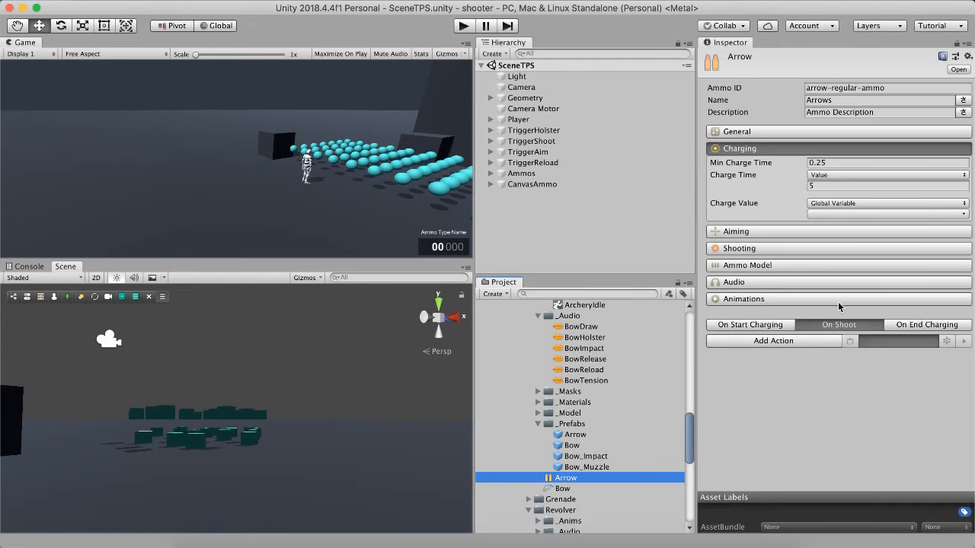
pyautogui.click(929, 326)
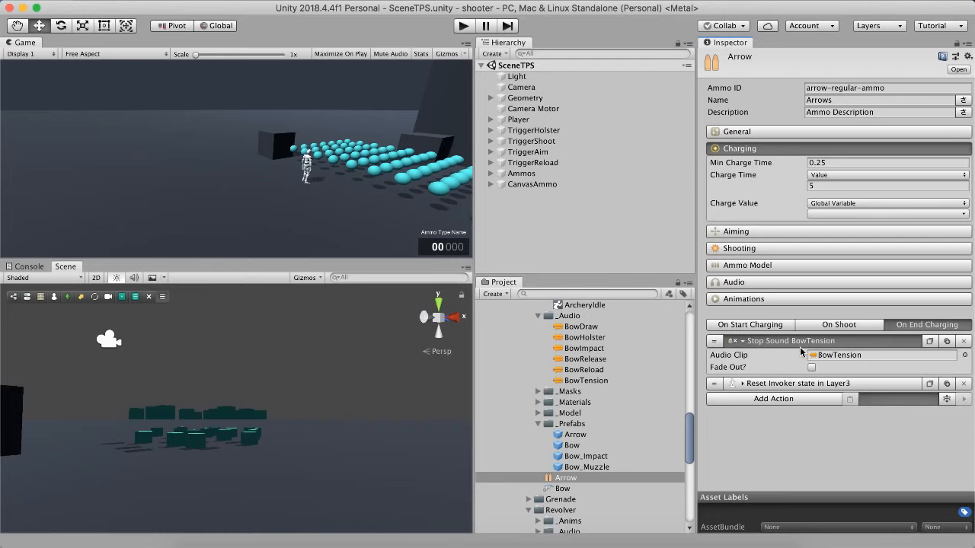
pyautogui.click(769, 384)
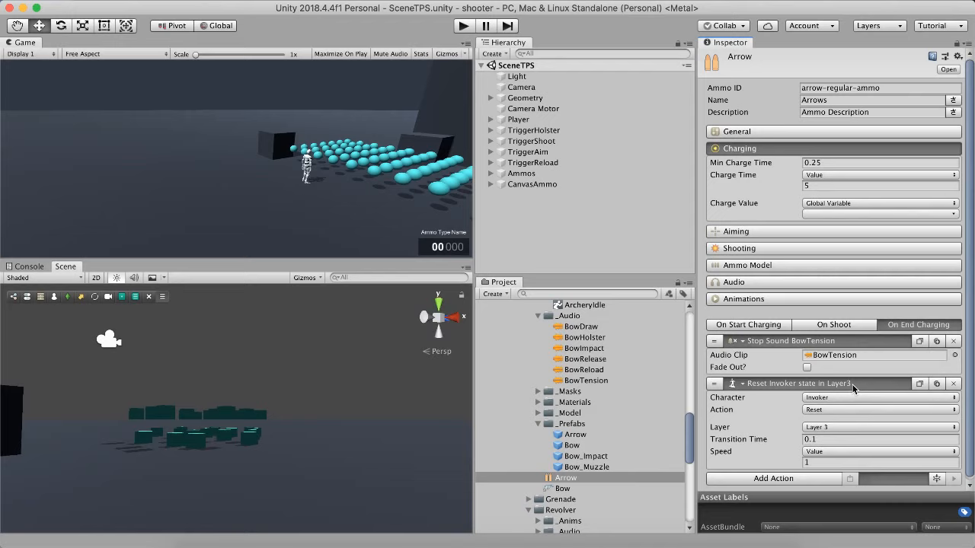
pyautogui.click(852, 386)
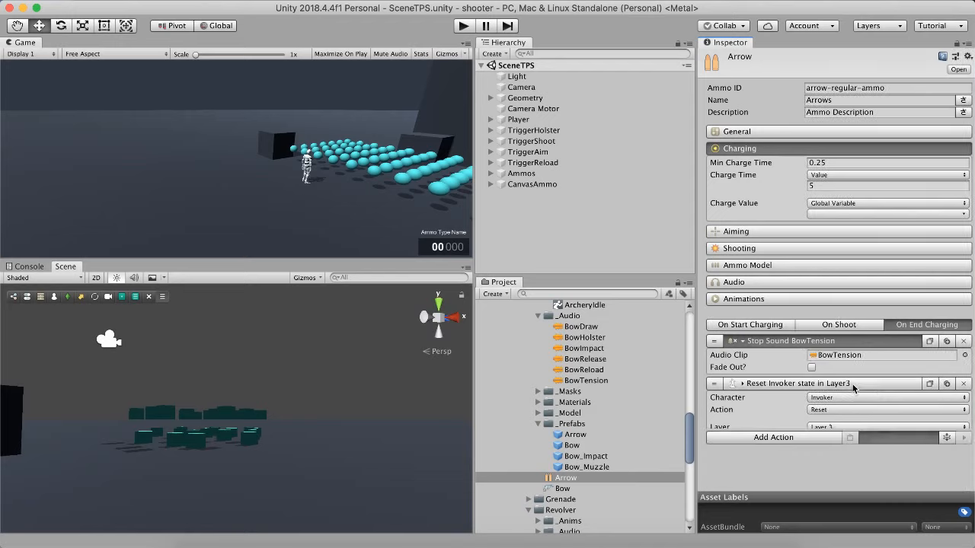
pyautogui.click(842, 339)
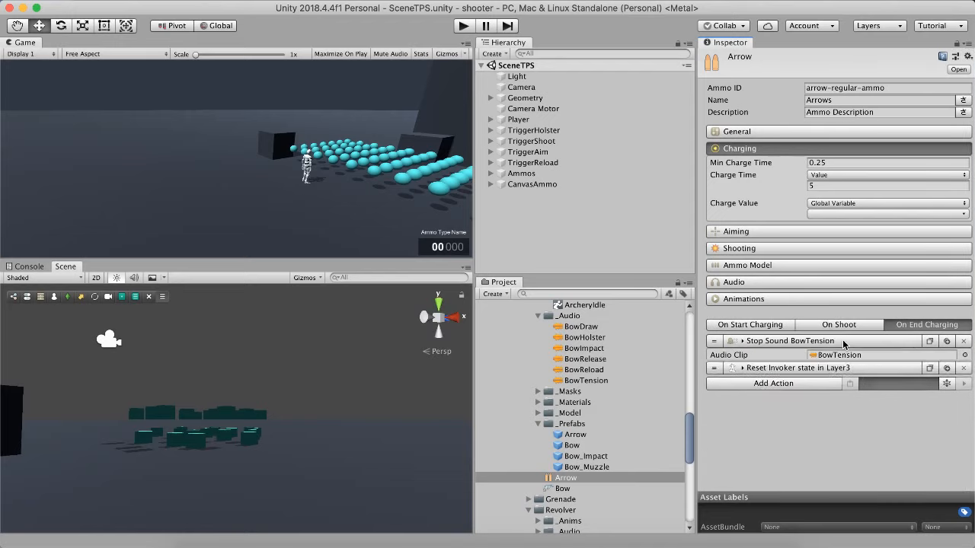
pyautogui.click(789, 326)
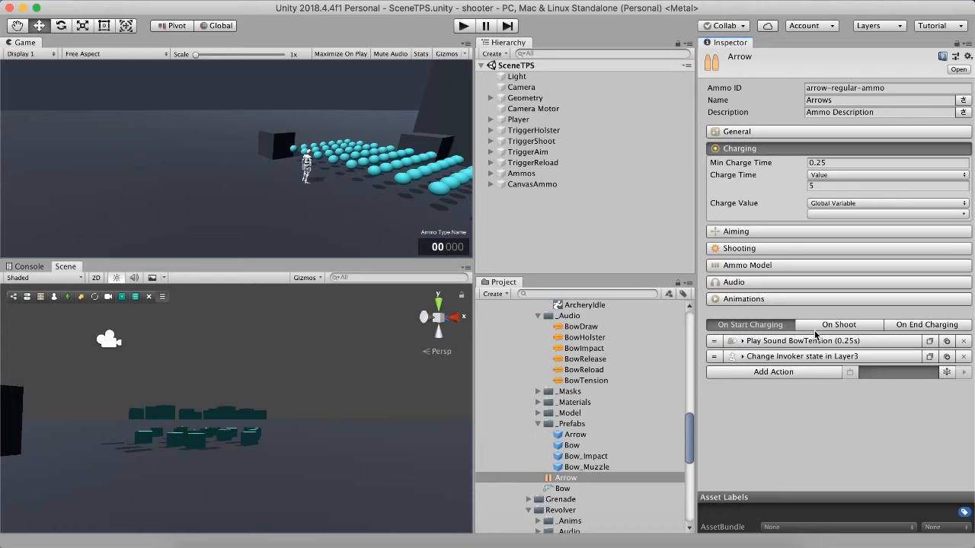
# - Select the Bow prefab and collapse the bow's _Prefabs folder
pyautogui.click(572, 444)
pyautogui.scroll(-5, 580, 449)
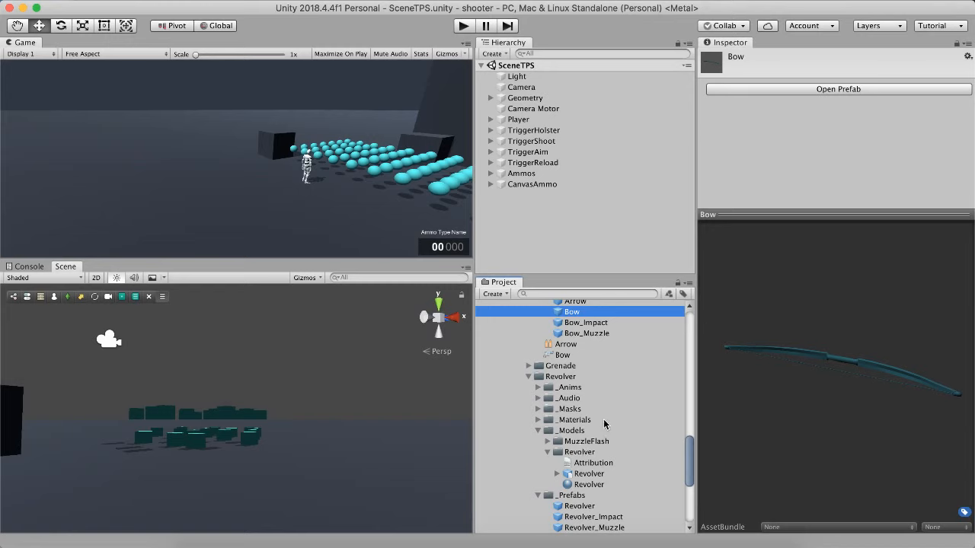
pyautogui.scroll(3, 605, 425)
pyautogui.click(537, 348)
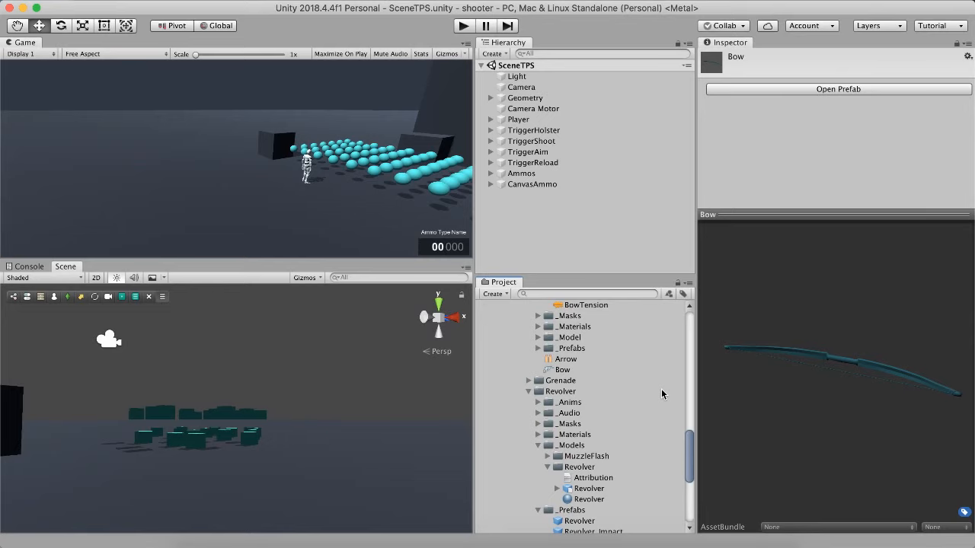
# - Check the CanvasAmmo, Ammos, Camera Motor and Geometry objects of the scene one after another
pyautogui.click(545, 185)
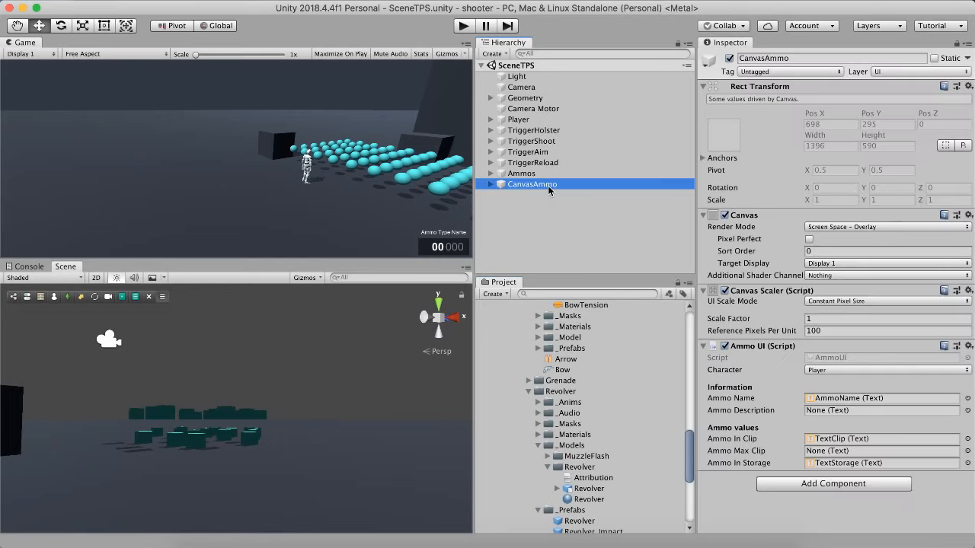
pyautogui.click(537, 174)
pyautogui.click(537, 108)
pyautogui.click(533, 98)
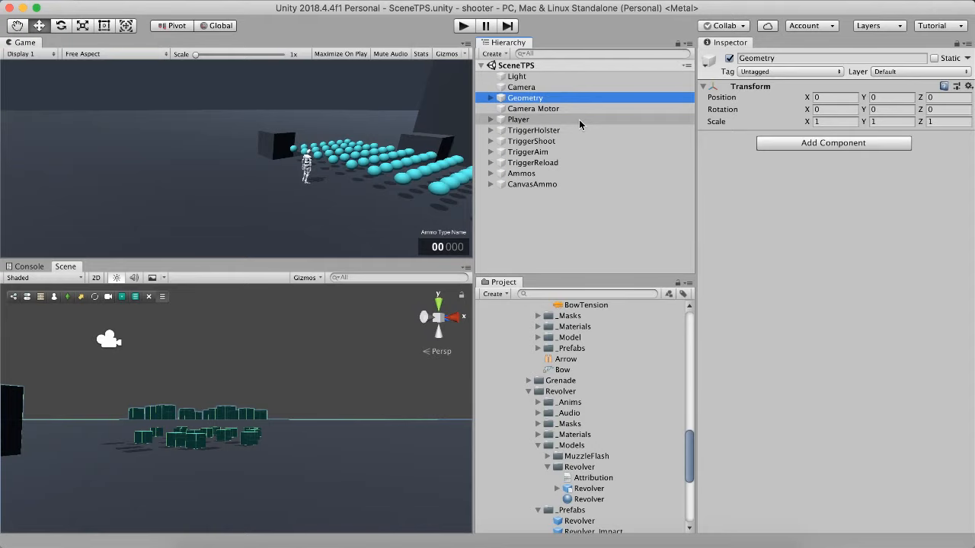
# - Switch to Chrome, highlight the crossbow question in the YouTube live chat, and return to Unity
pyautogui.click(594, 226)
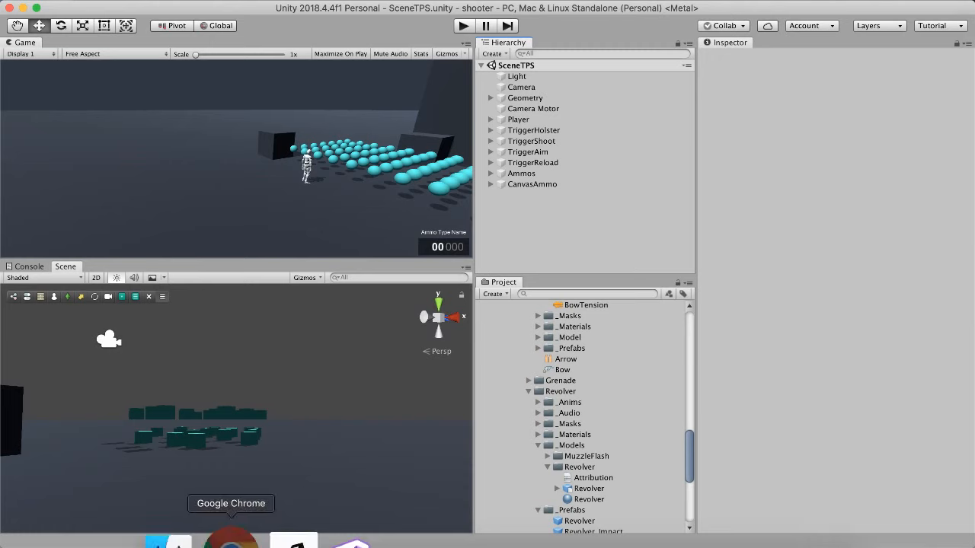
pyautogui.click(242, 537)
pyautogui.click(183, 17)
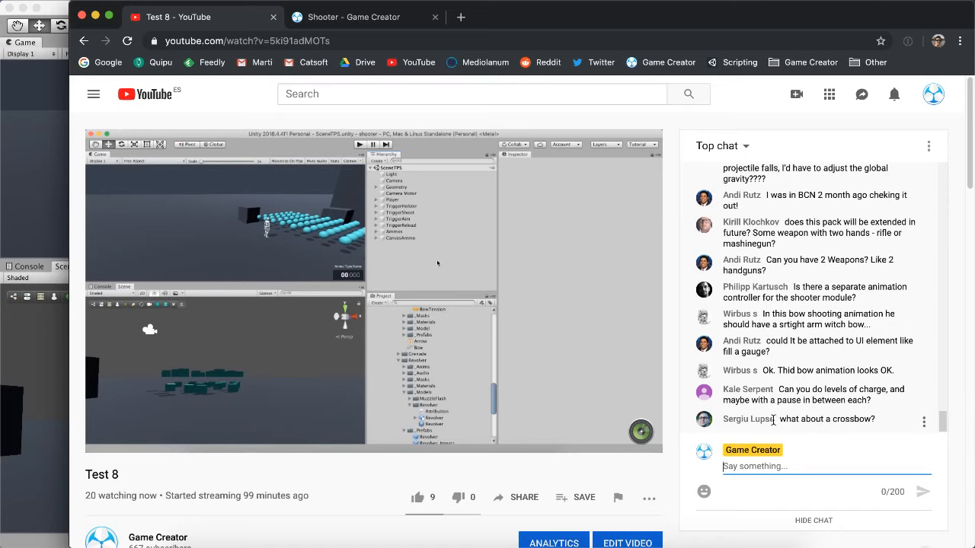
pyautogui.moveTo(776, 419); pyautogui.dragTo(886, 420)
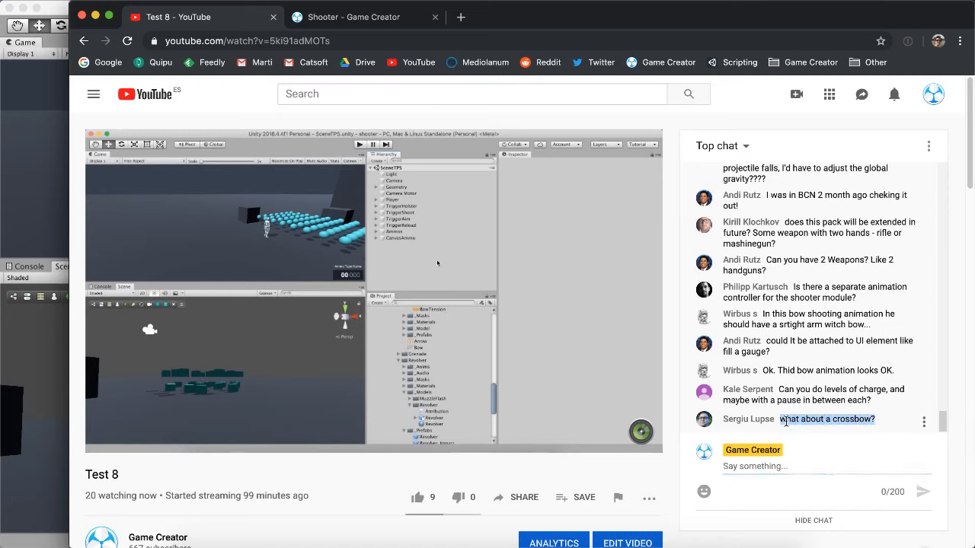
pyautogui.moveTo(469, 381)
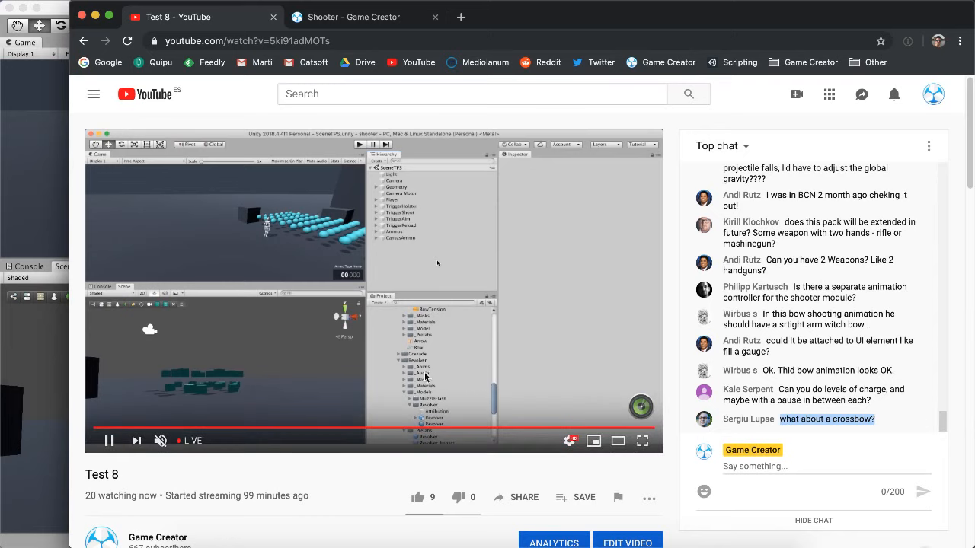
pyautogui.click(653, 534)
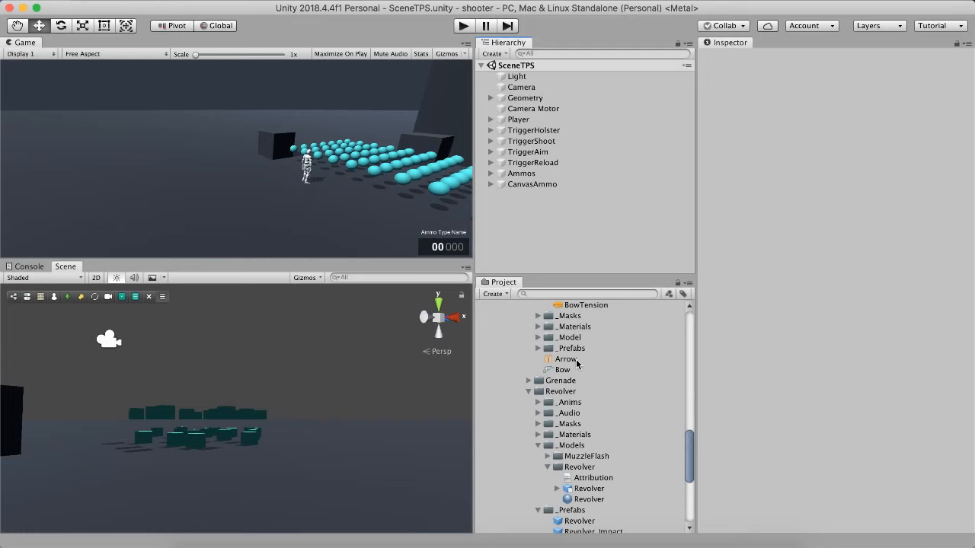
# - Compare the Revolver weapon asset with the charging settings of the Arrow and Bullets ammo assets
pyautogui.scroll(-3, 596, 402)
pyautogui.click(575, 496)
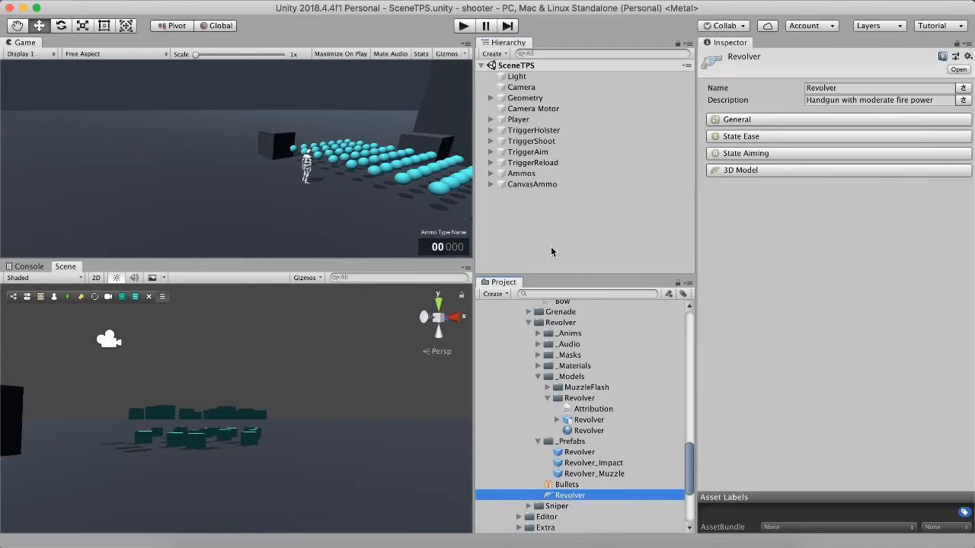
pyautogui.scroll(3, 594, 372)
pyautogui.click(568, 351)
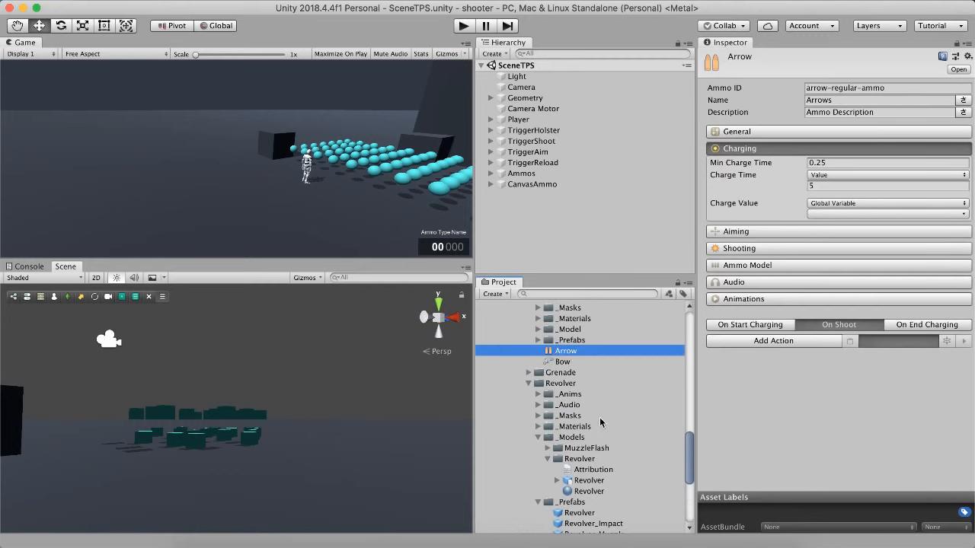
pyautogui.scroll(-3, 570, 411)
pyautogui.click(567, 475)
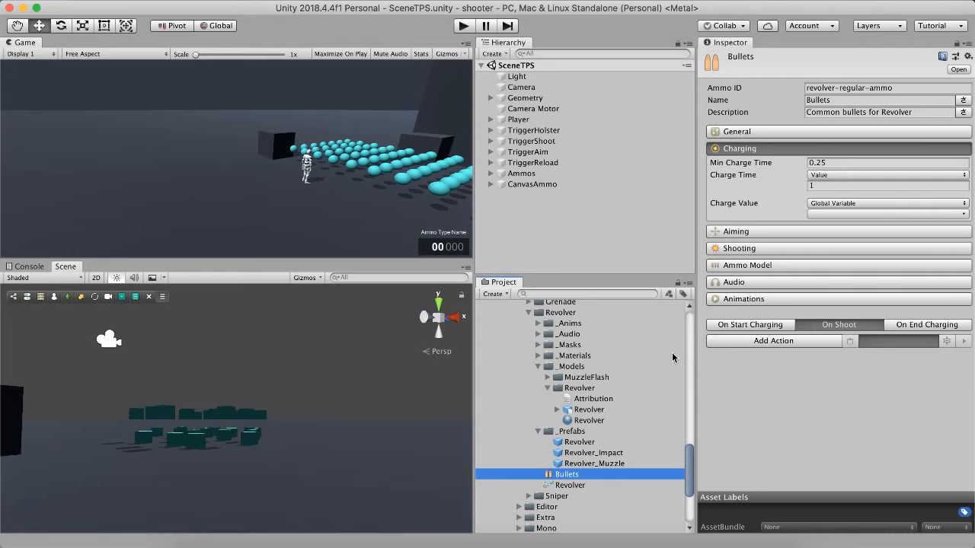
# - Play the scene with the Player object selected and enlarge the Game view over the Scene view
pyautogui.click(559, 256)
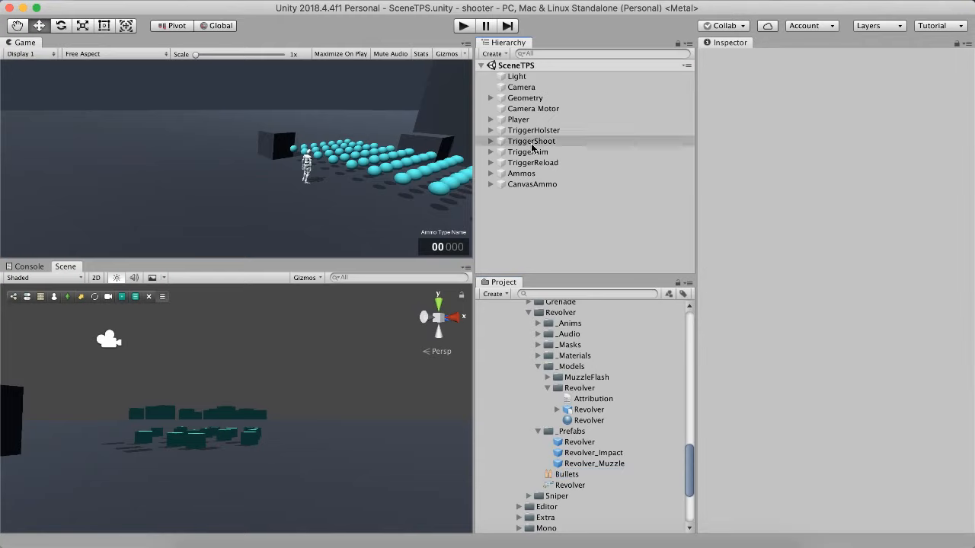
pyautogui.click(531, 122)
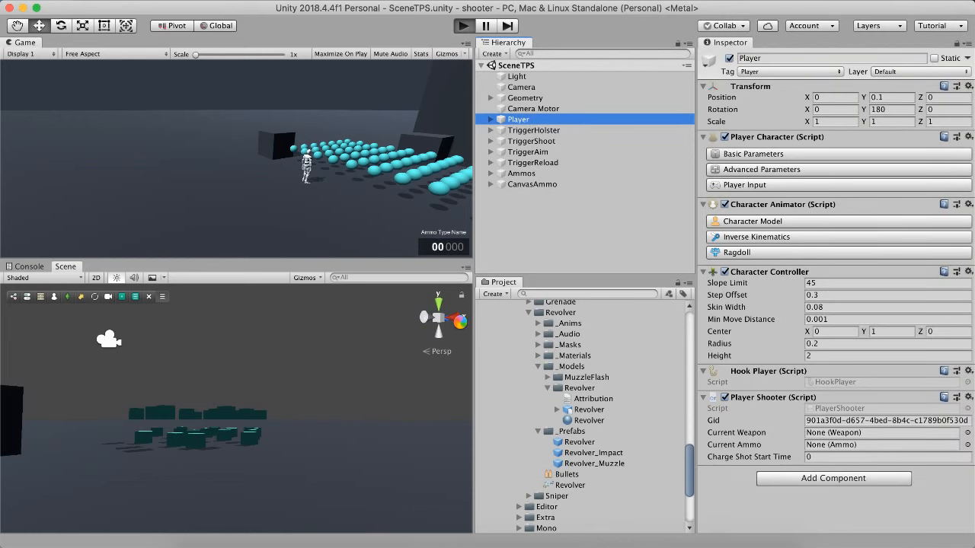
pyautogui.press('w')
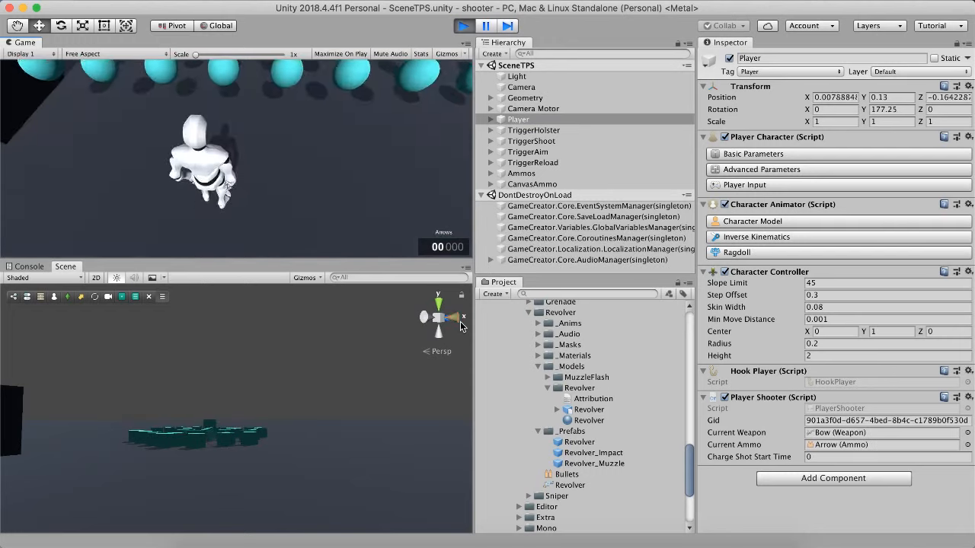
pyautogui.press('a')
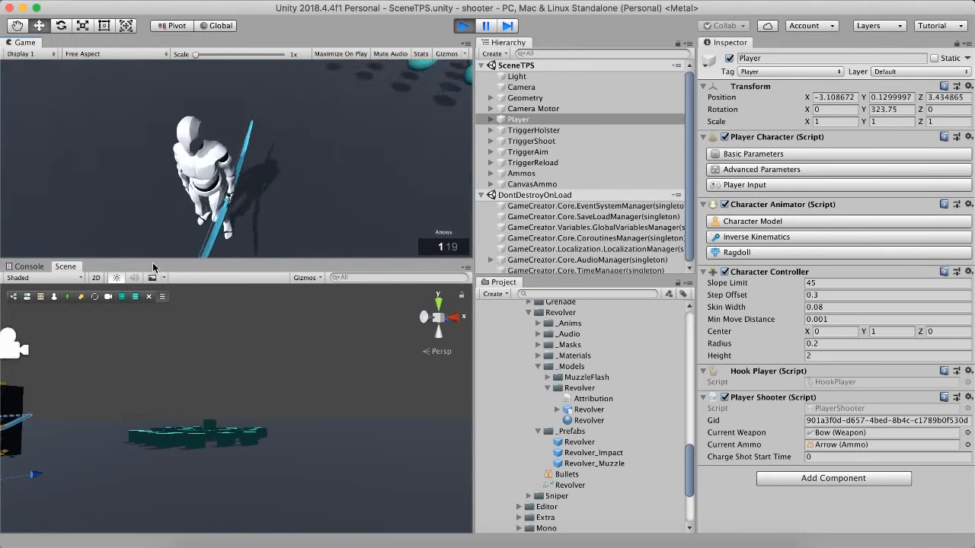
pyautogui.moveTo(153, 260); pyautogui.dragTo(154, 404)
pyautogui.moveTo(182, 470); pyautogui.dragTo(183, 472)
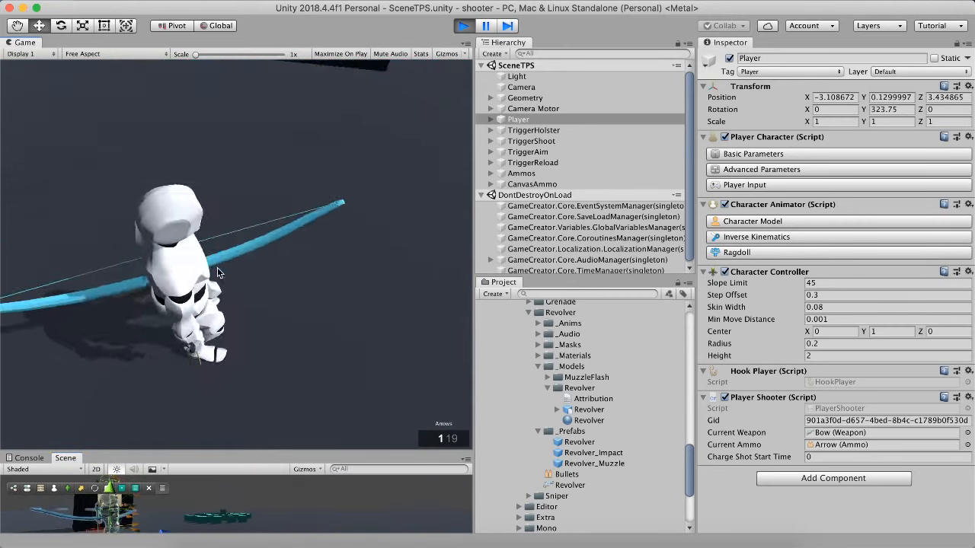
# - Aim the bow and fire several arrows in the running game to check the draw and release animations
pyautogui.moveTo(217, 267); pyautogui.dragTo(217, 267, button='right')
pyautogui.click(217, 267)
pyautogui.press('a')
pyautogui.press('s')
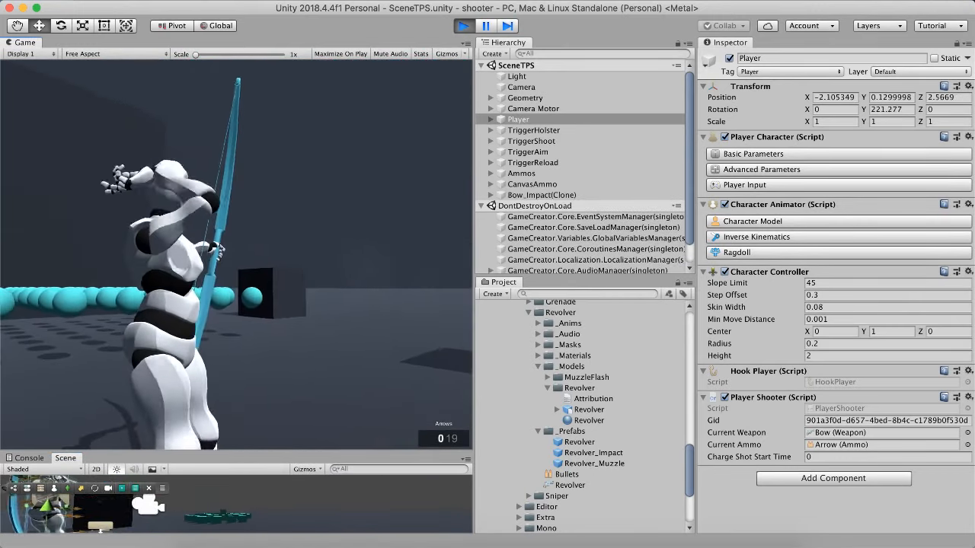
pyautogui.click(217, 267)
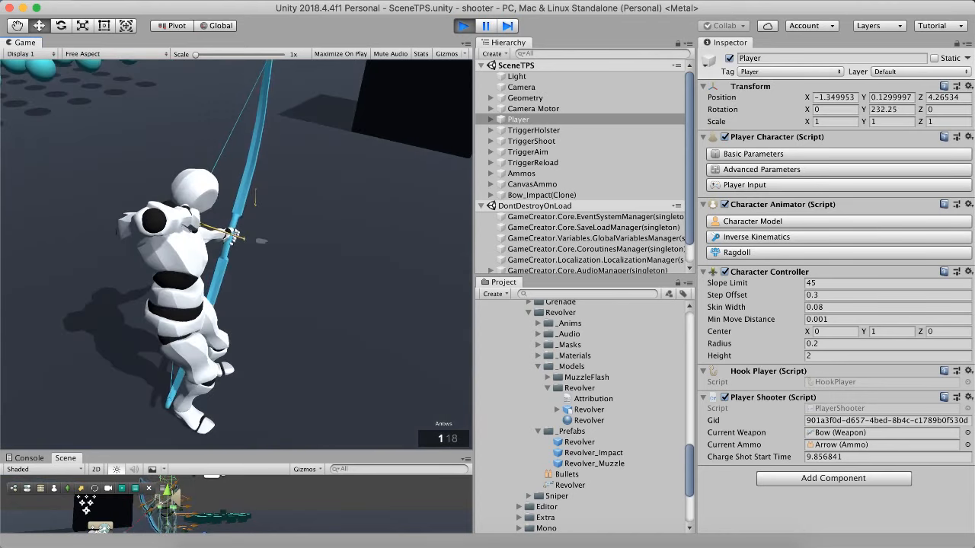
pyautogui.click(236, 254)
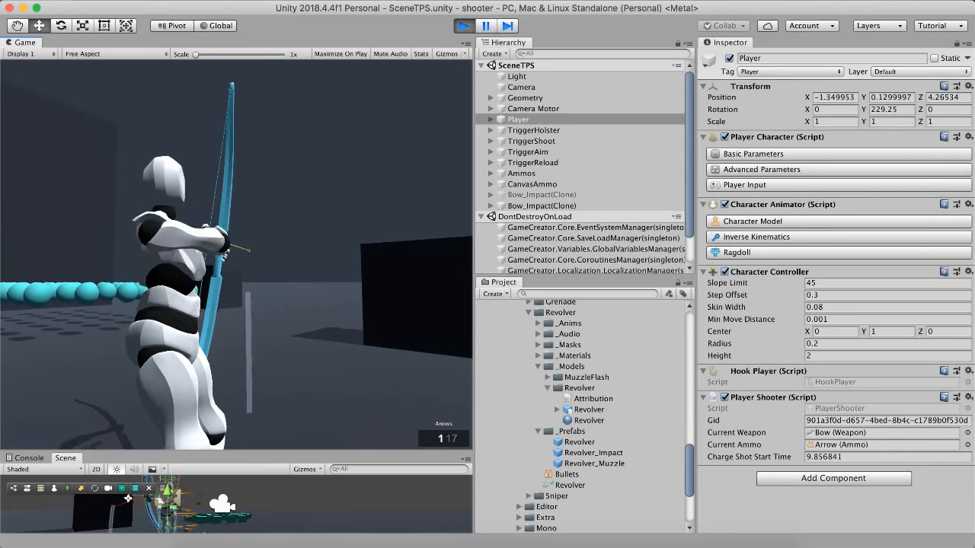
pyautogui.click(236, 254)
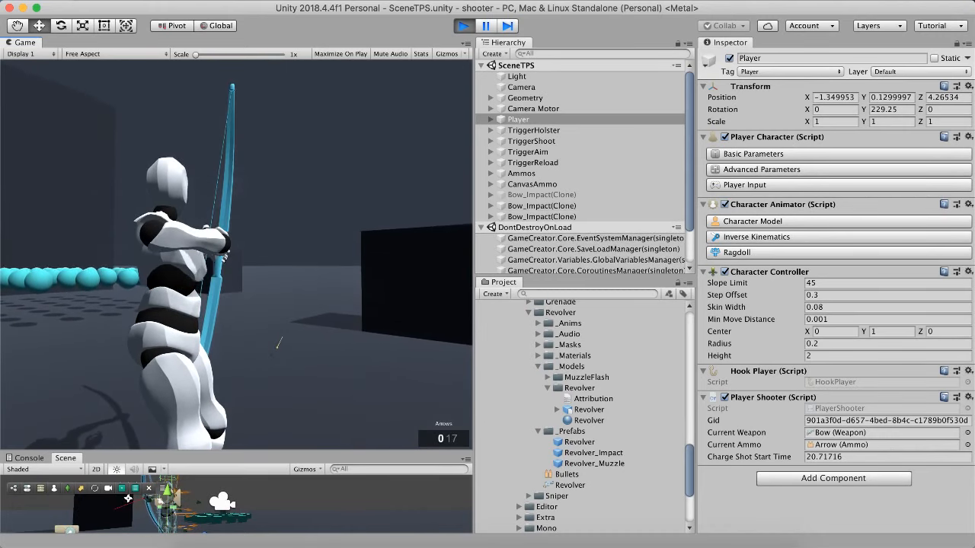
# - Move the character while aiming, reload the bow and shoot more arrows near the black block
pyautogui.press('w')
pyautogui.press('a')
pyautogui.press('s')
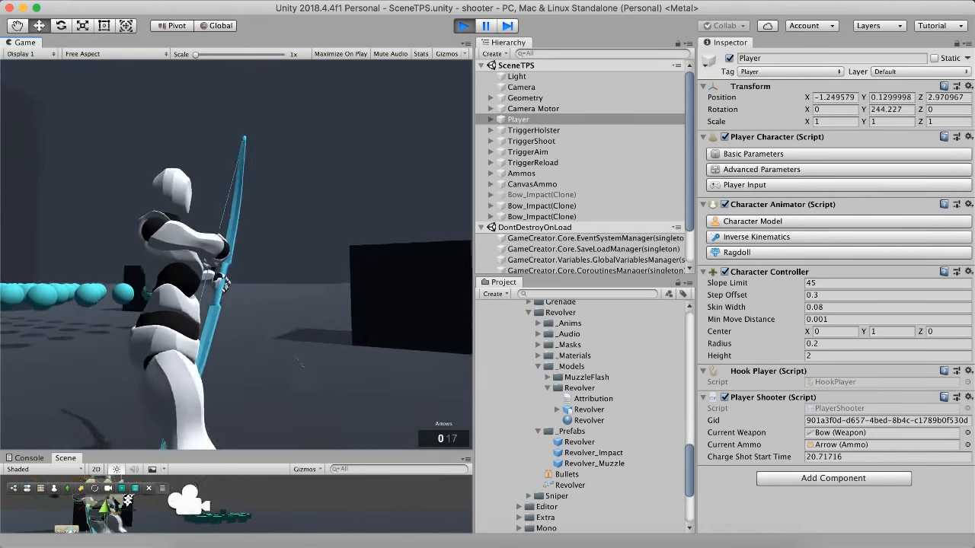
pyautogui.press('r')
pyautogui.click(236, 254)
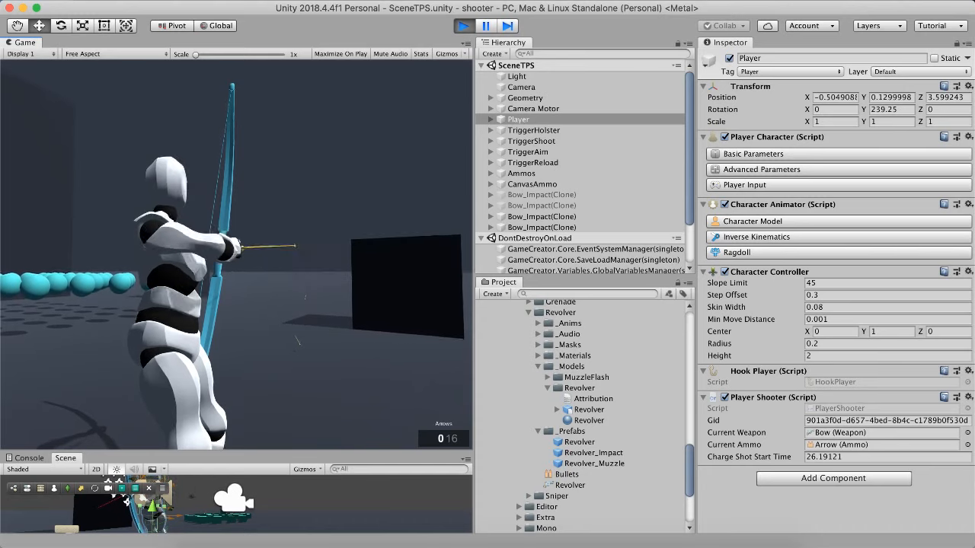
pyautogui.click(236, 254)
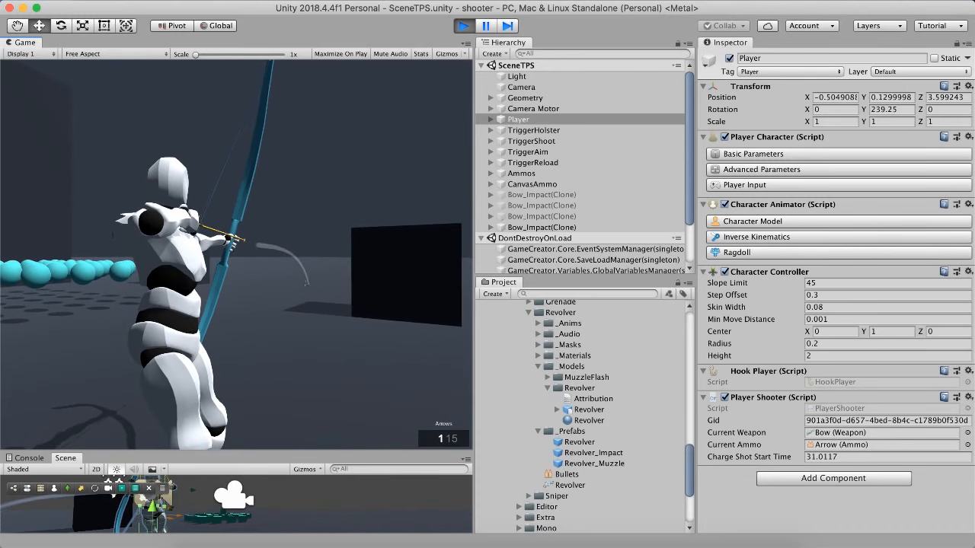
pyautogui.click(236, 254)
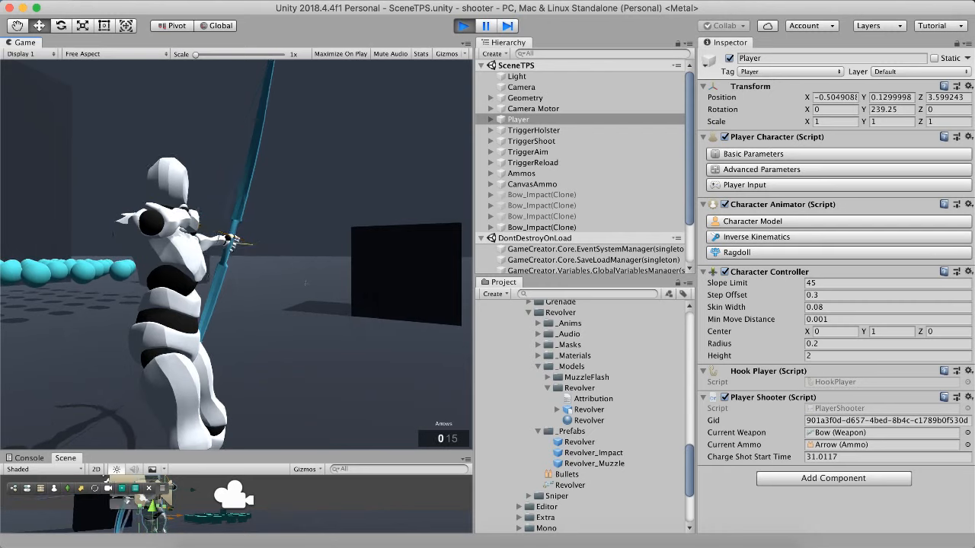
# - Walk the character around with the bow equipped and stop the play test
pyautogui.press('w')
pyautogui.press('a')
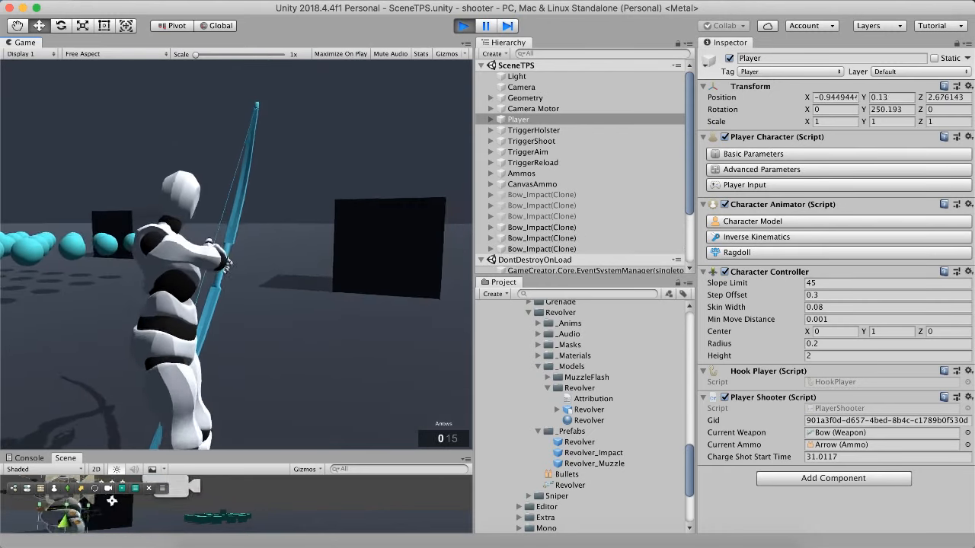
pyautogui.press('w')
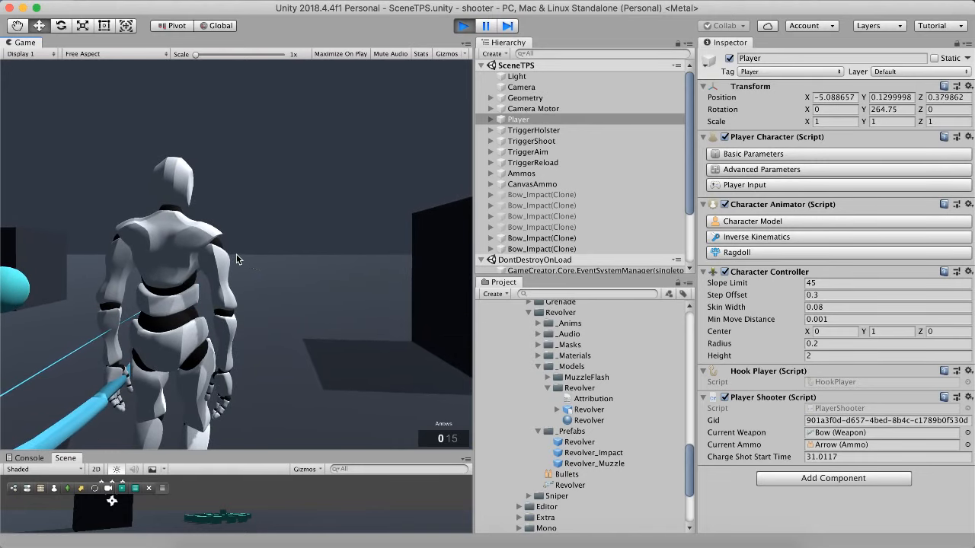
pyautogui.click(463, 26)
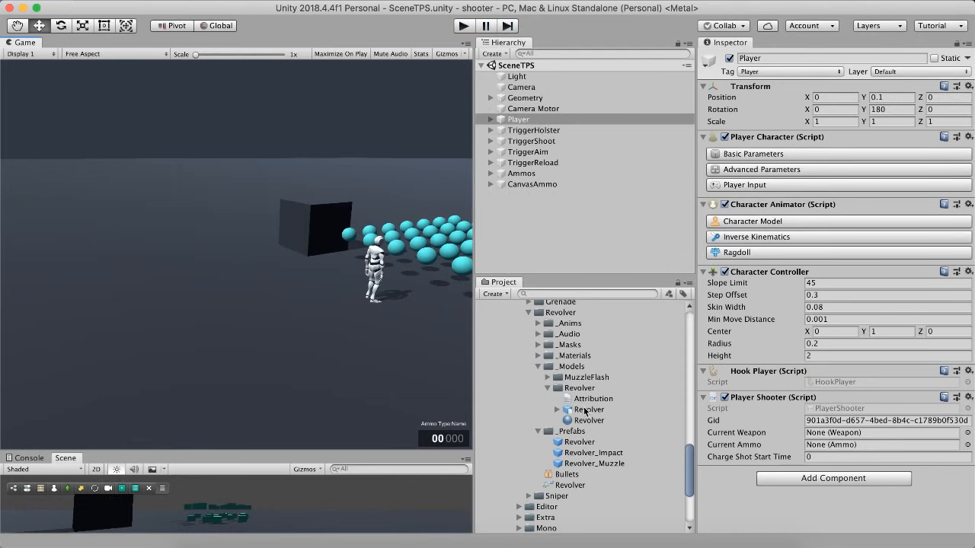
# - Review the Bullets ammo's charging settings and the Gid field of the Player's Player Shooter component
pyautogui.click(572, 475)
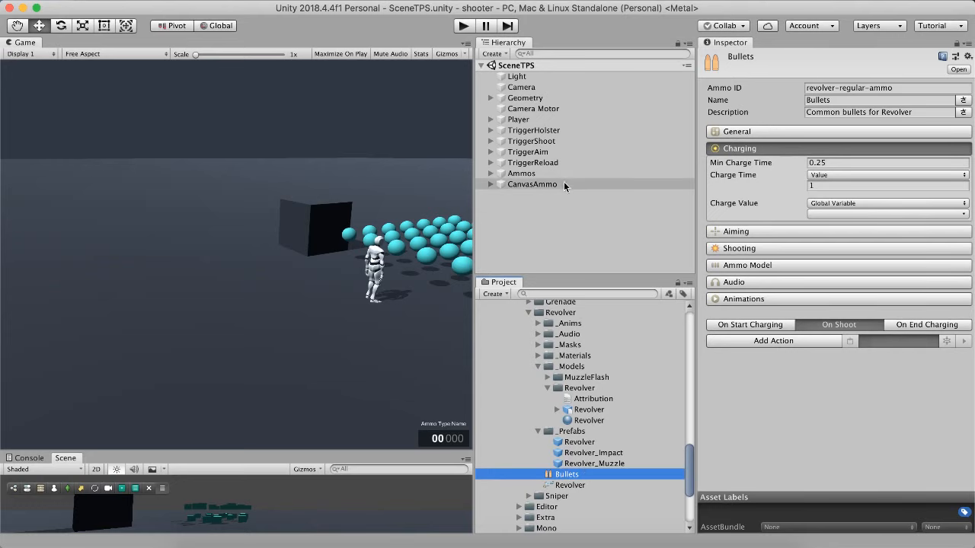
pyautogui.click(523, 120)
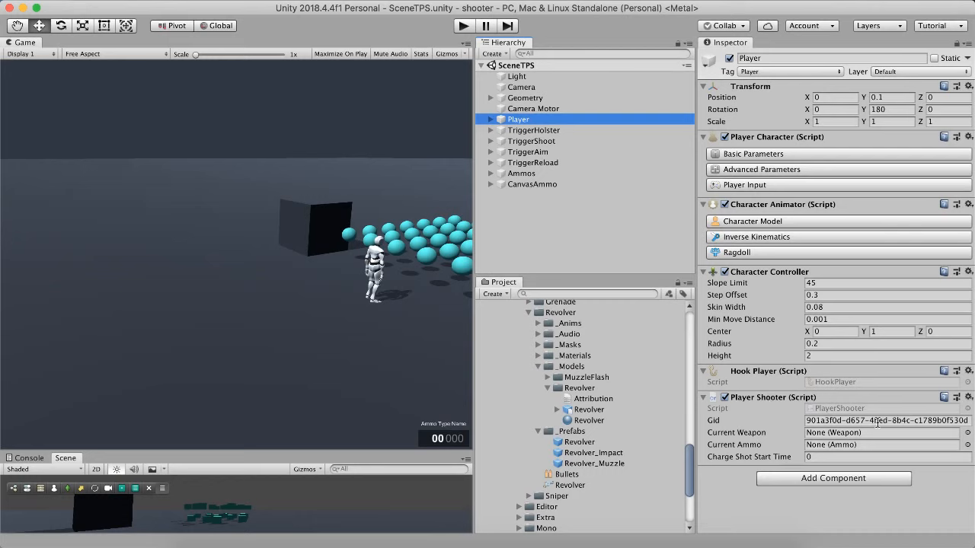
pyautogui.click(725, 423)
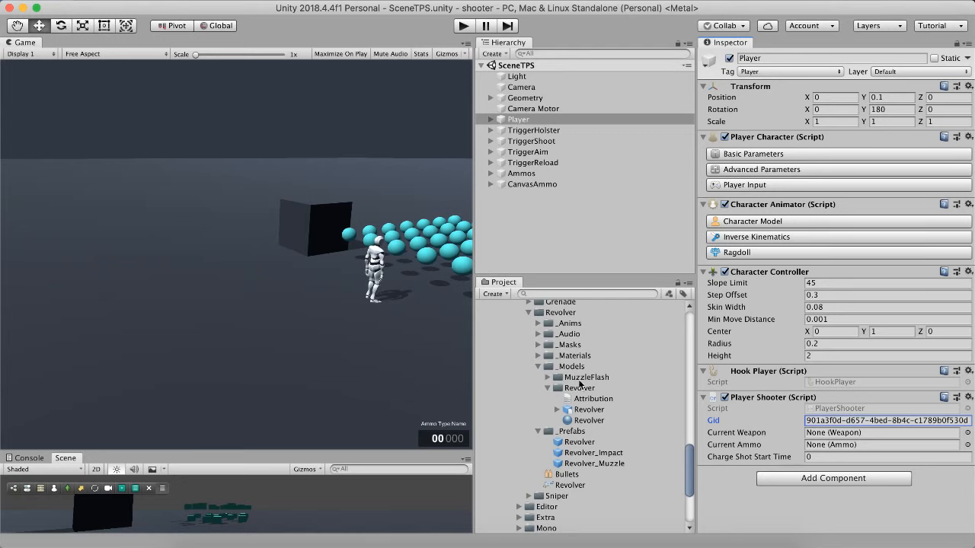
# - Browse the Shooter trigger types available for the TriggerReload object and close the list without choosing one
pyautogui.scroll(5, 579, 384)
pyautogui.scroll(3, 549, 378)
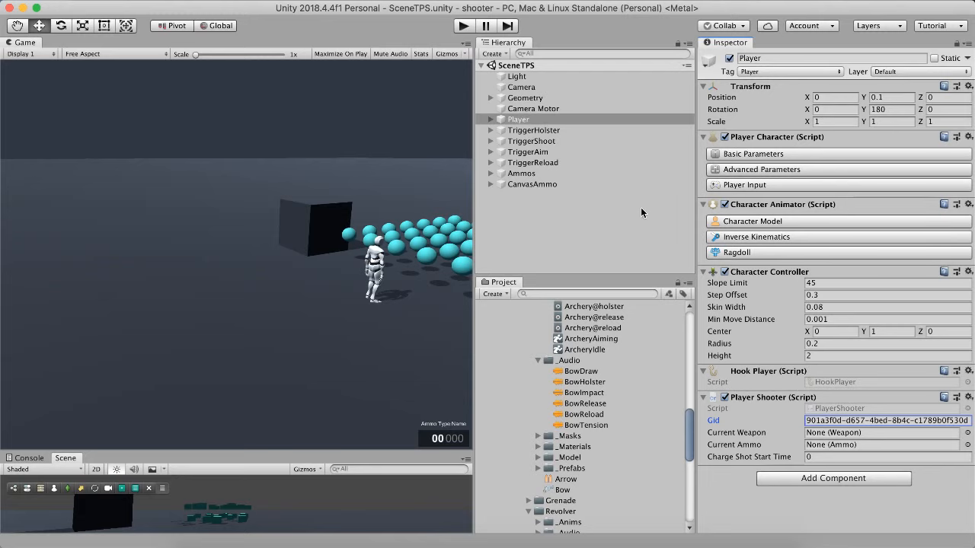
pyautogui.click(552, 213)
pyautogui.rightClick(551, 212)
pyautogui.click(522, 161)
pyautogui.click(522, 162)
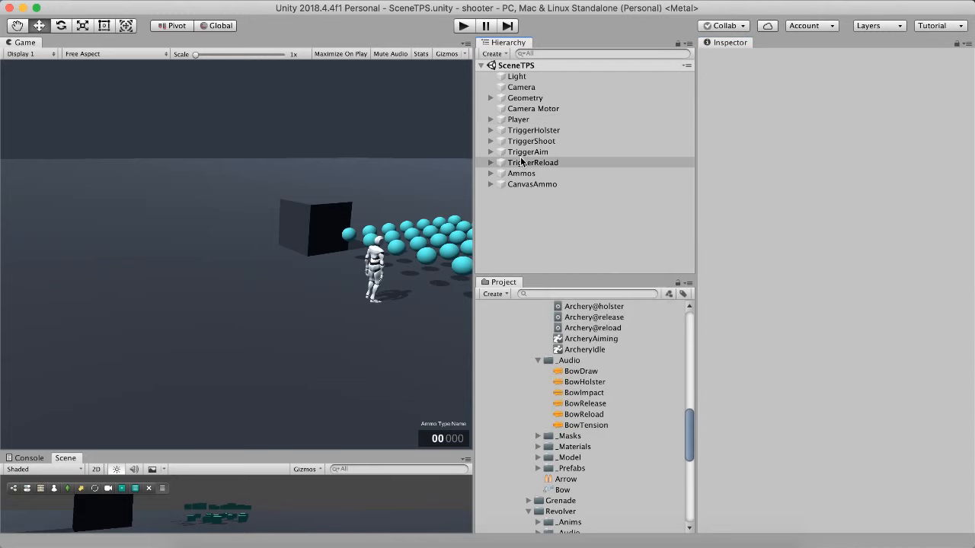
pyautogui.click(854, 251)
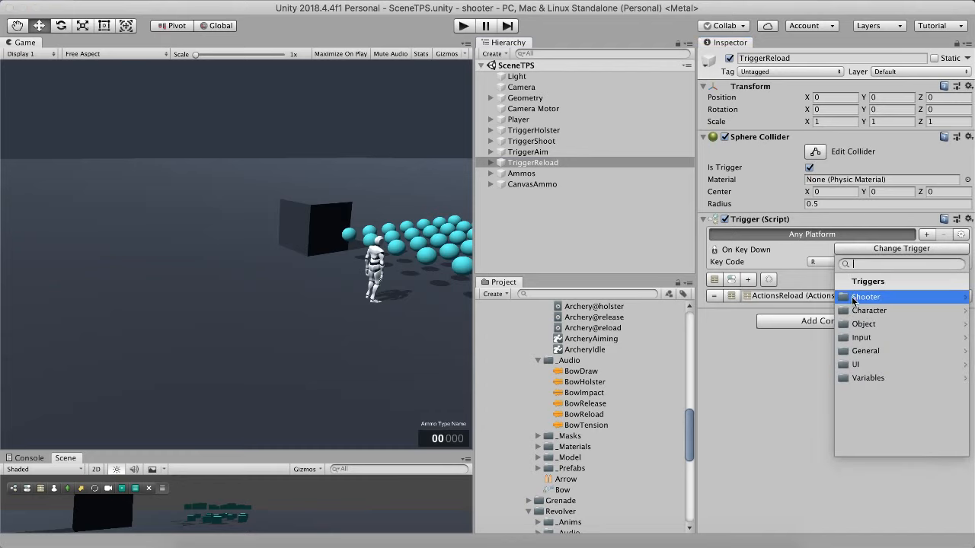
pyautogui.click(853, 297)
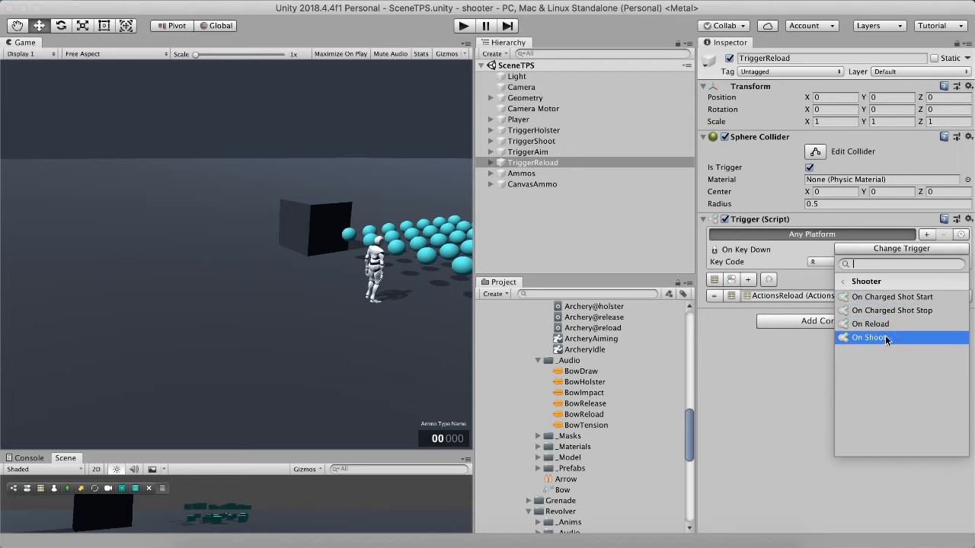
pyautogui.click(707, 371)
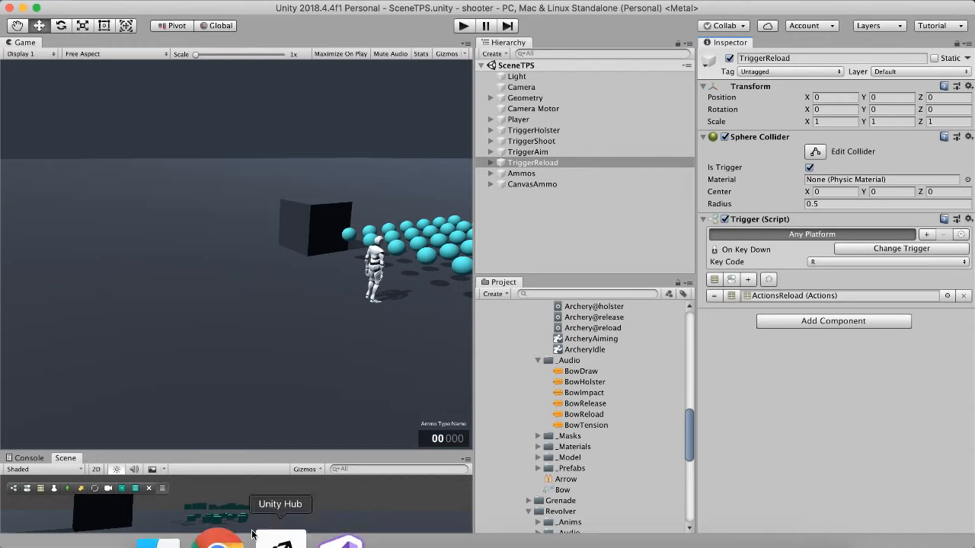
# - Switch to Chrome and post "Cheers! Thank you very much everyone!" in the stream's live chat
pyautogui.click(251, 533)
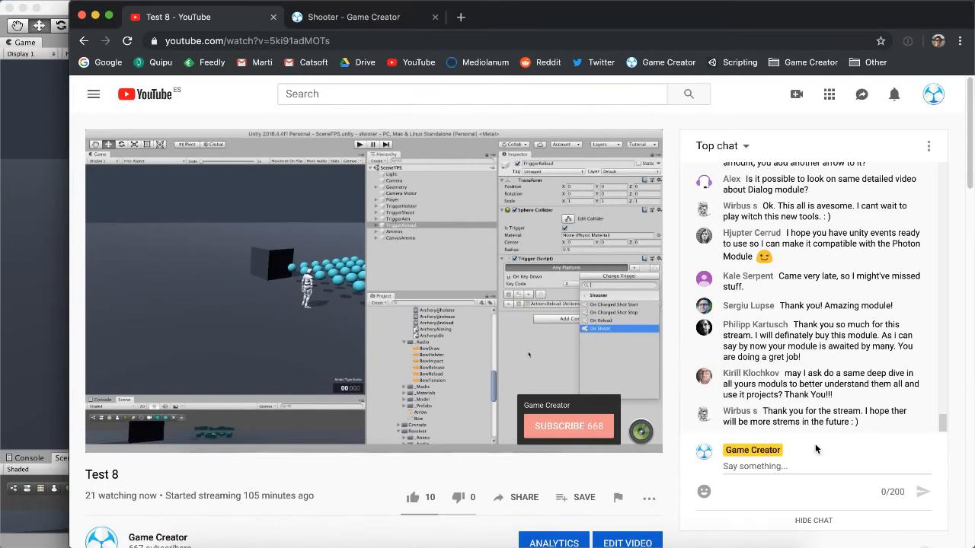
pyautogui.click(787, 465)
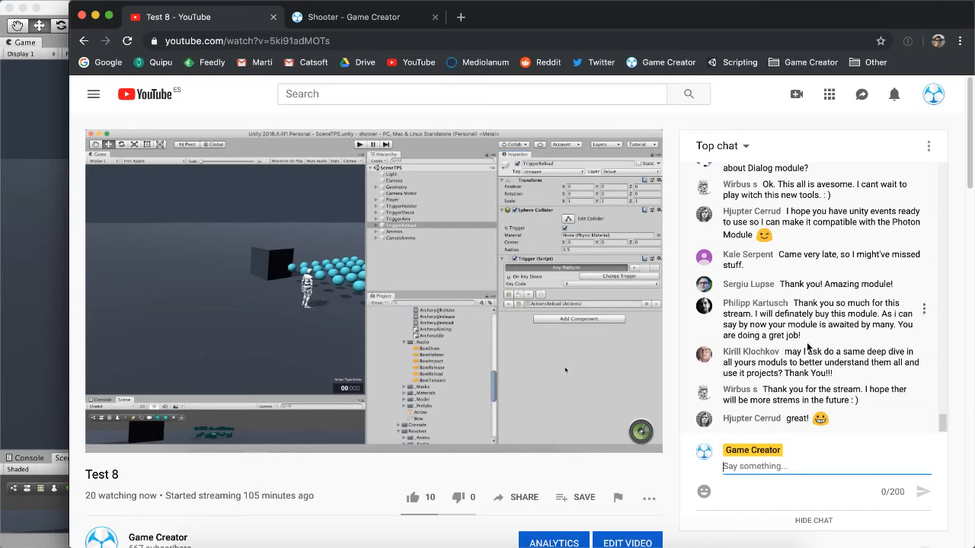
pyautogui.write('Cheers')
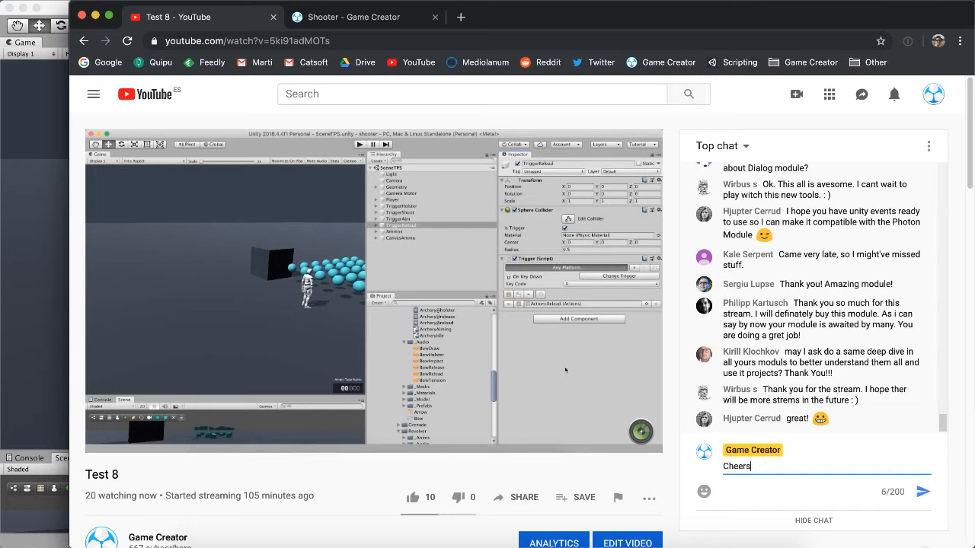
pyautogui.write('! Thank you very much everyone!')
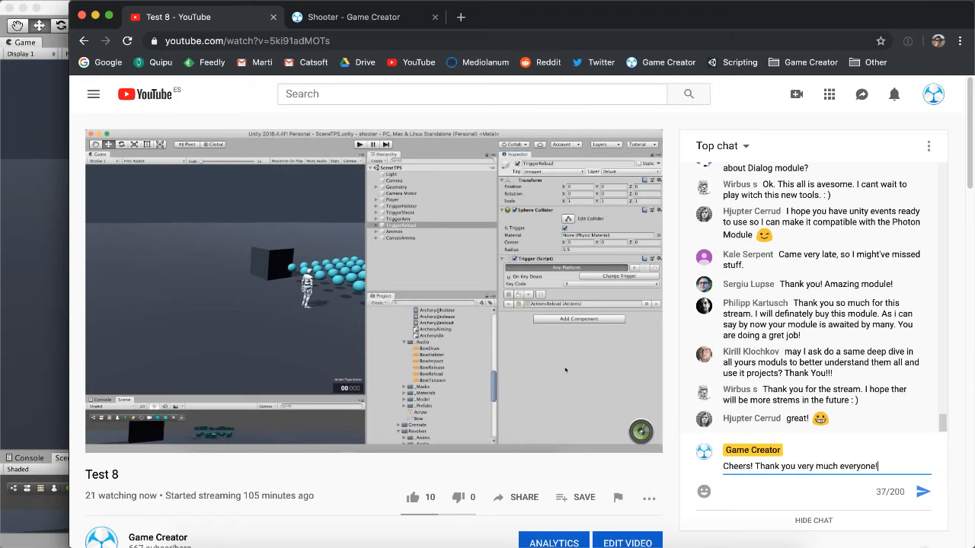
pyautogui.press('Return')
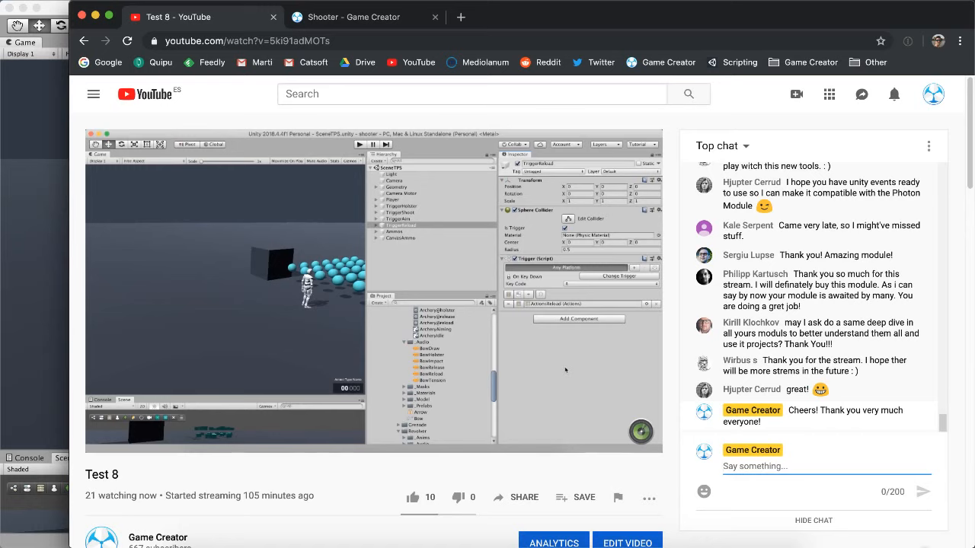